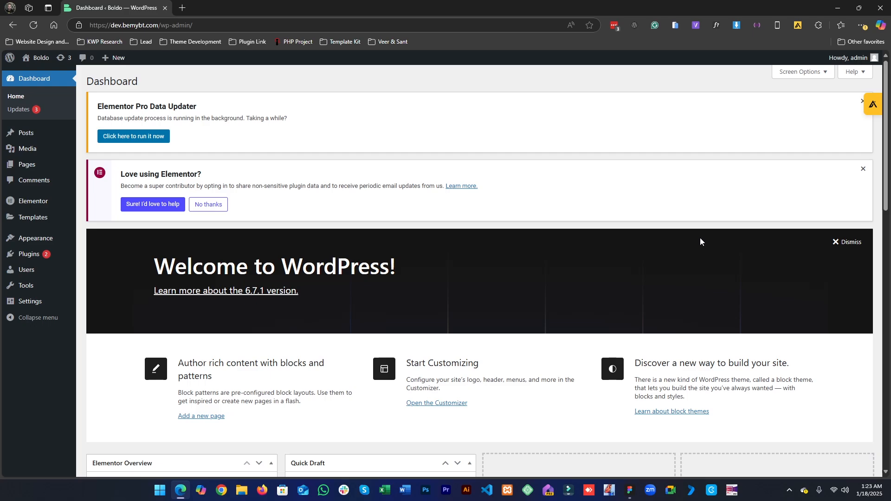
- Switch to Figma and browse the Boldo design frames, comparing the About page layouts
click(630, 490)
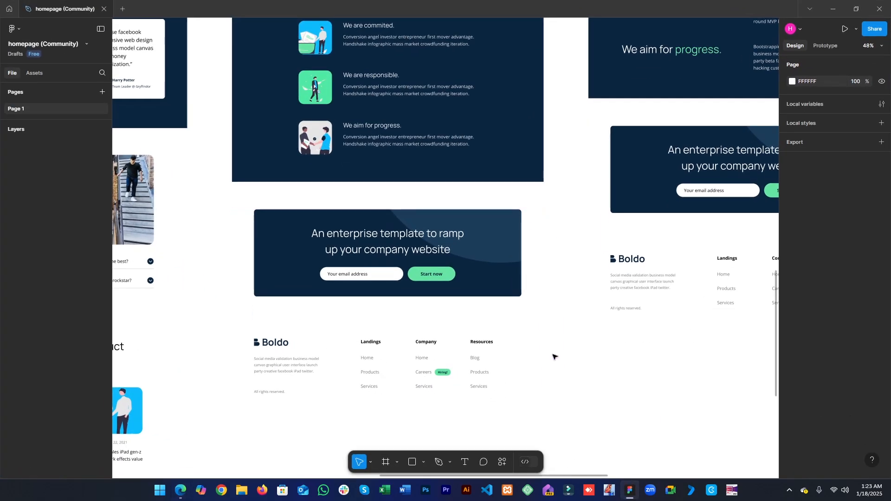
scroll(448, 283, down, 2)
drag(451, 134, 450, 281)
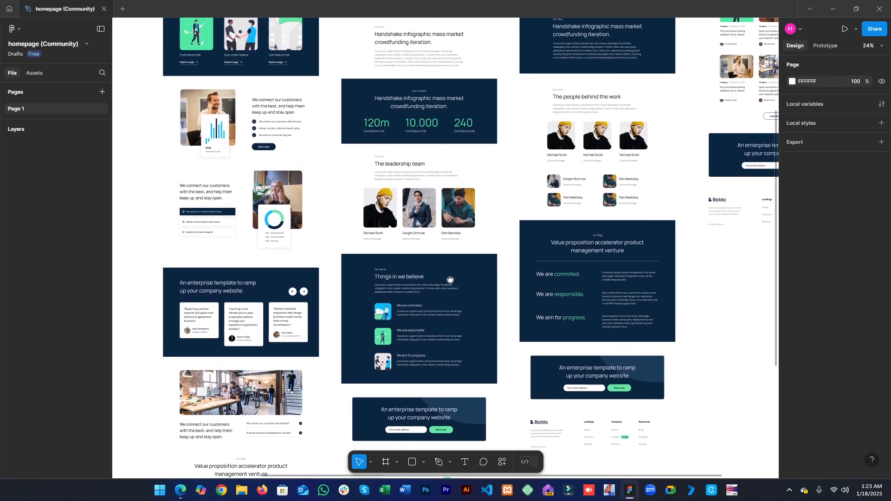
drag(461, 103, 438, 320)
drag(444, 250, 466, 229)
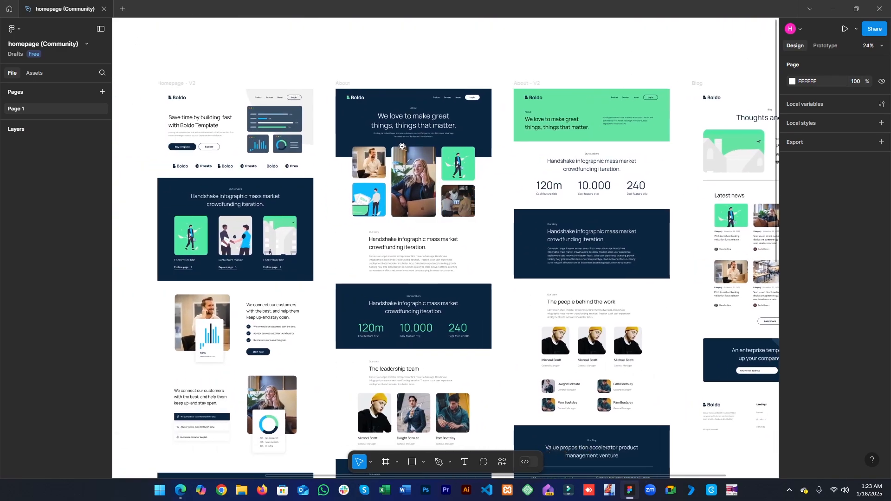
scroll(402, 146, up, 2)
scroll(403, 137, up, 1)
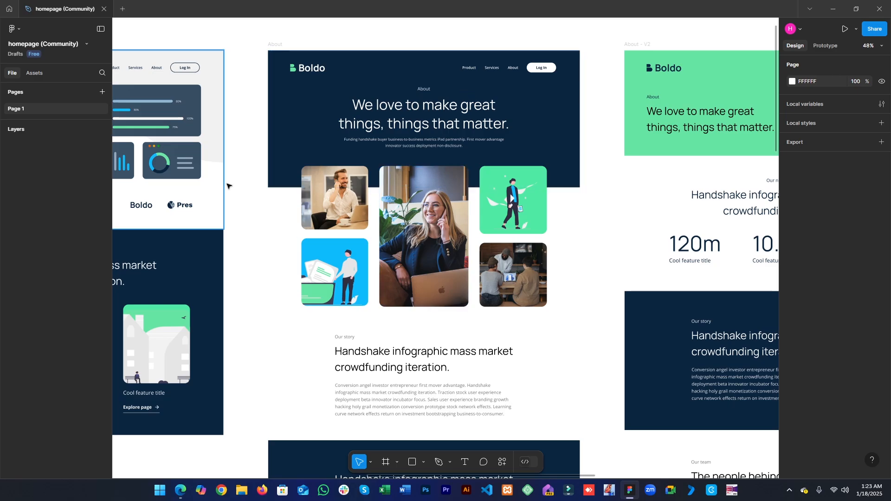
scroll(448, 346, down, 10)
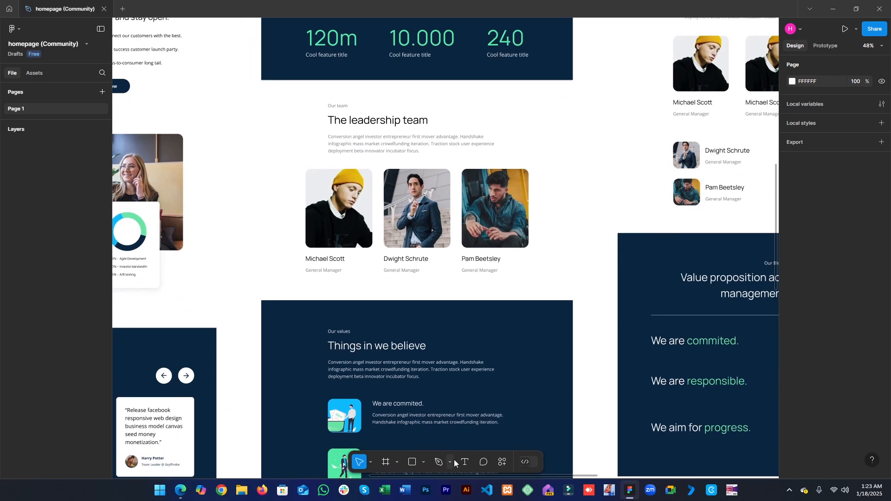
scroll(403, 296, down, 5)
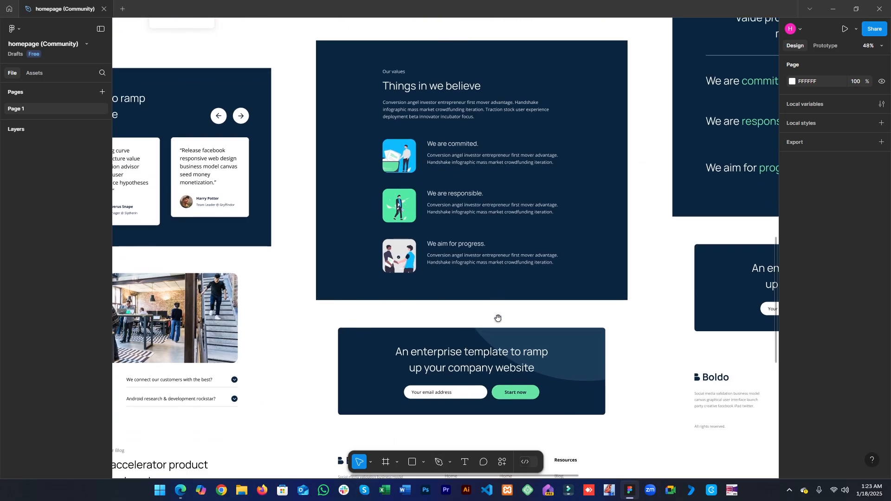
scroll(499, 316, down, 4)
scroll(480, 258, up, 6)
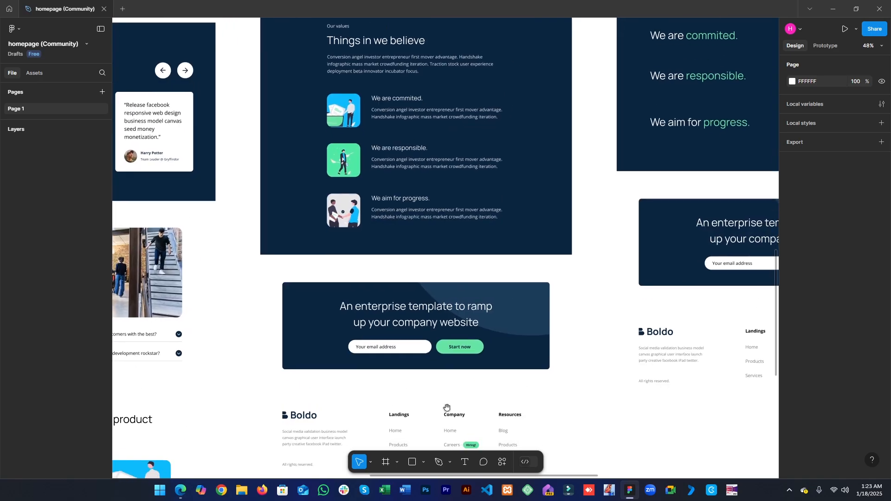
scroll(462, 183, up, 3)
scroll(472, 90, up, 2)
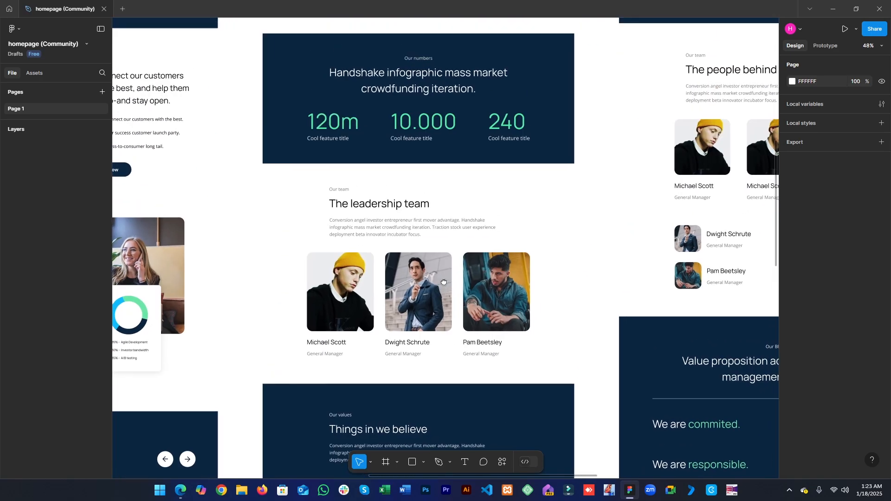
scroll(441, 201, up, 10)
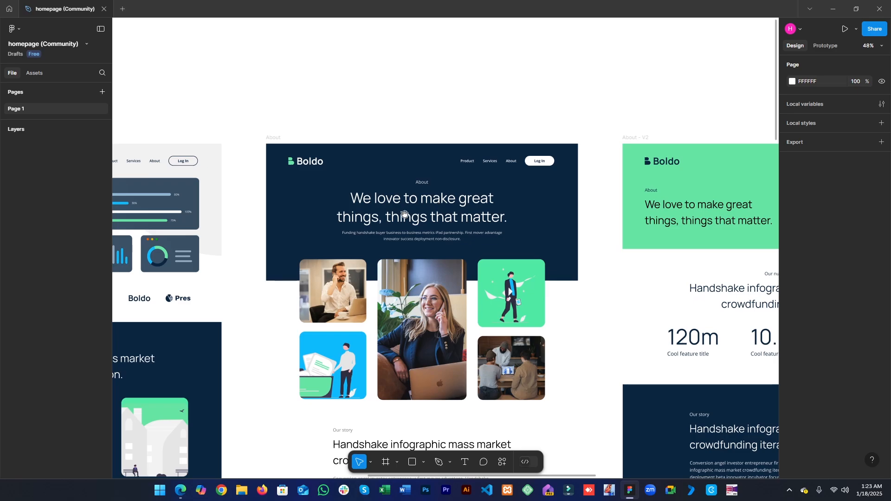
click(833, 8)
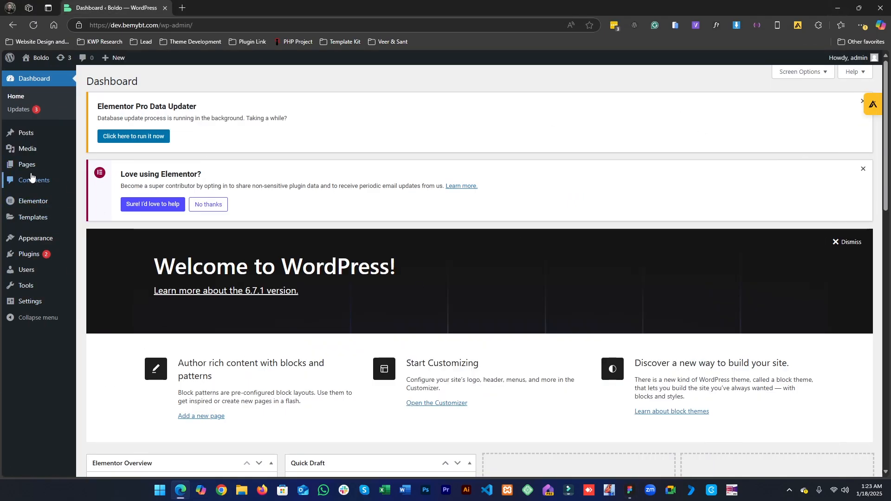
- Open the About V1 page from the WordPress pages list and launch it in Elementor
click(32, 173)
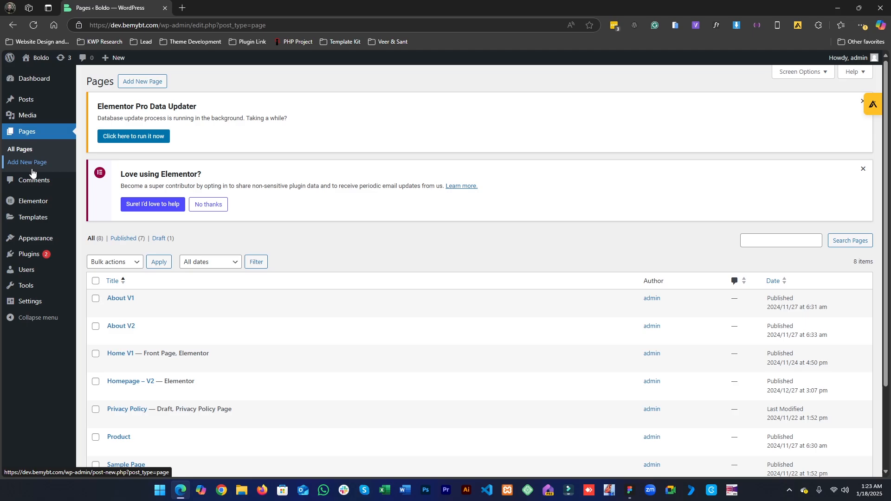
scroll(354, 260, down, 2)
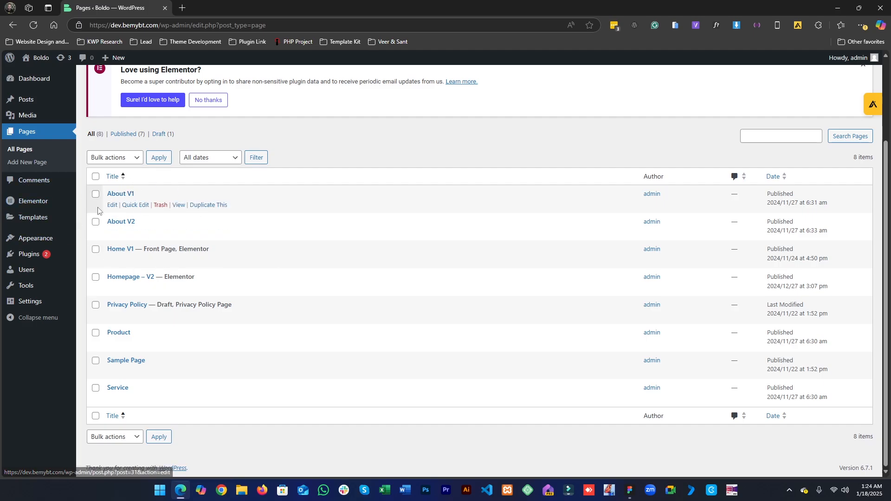
click(111, 208)
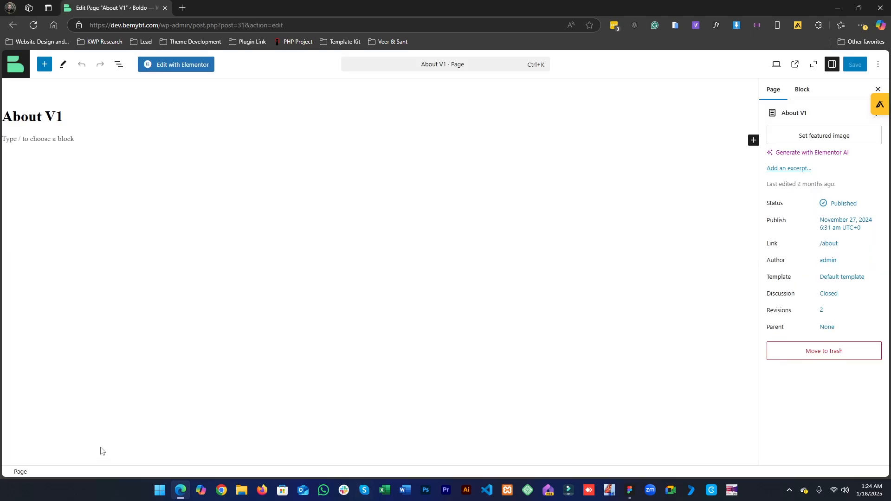
click(174, 66)
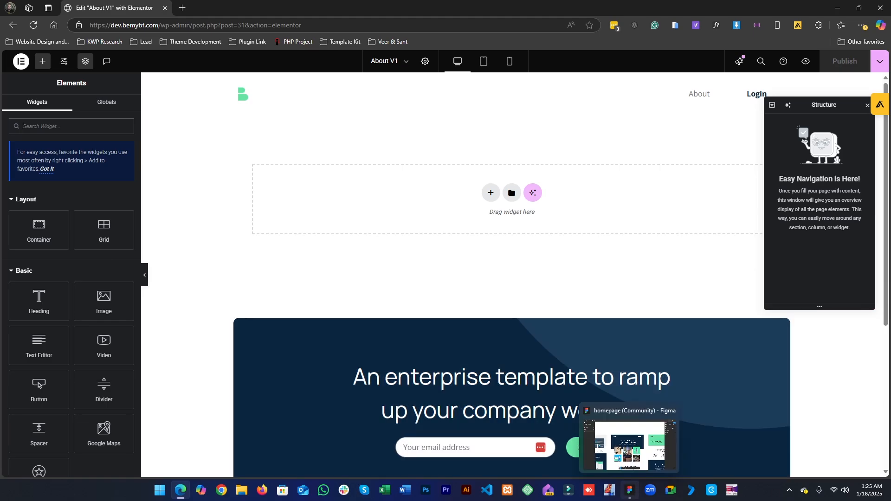
- Inspect the About hero background rectangle's dimensions in the Figma design
click(629, 490)
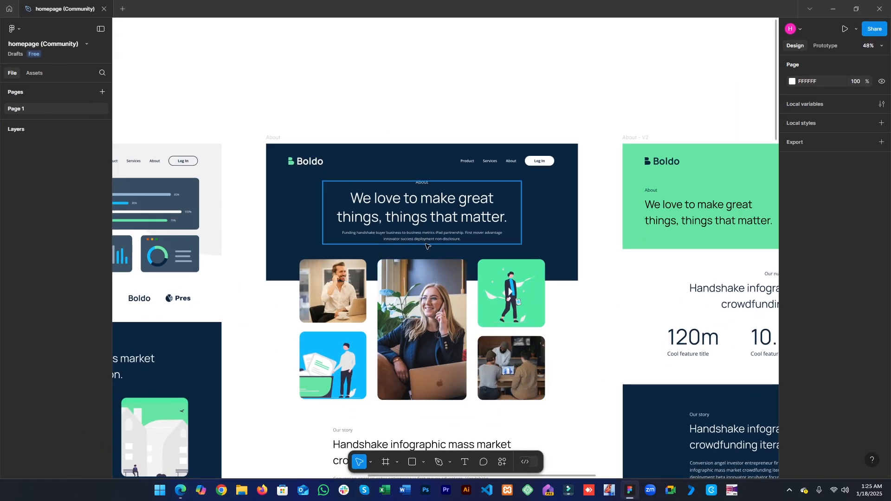
click(274, 264)
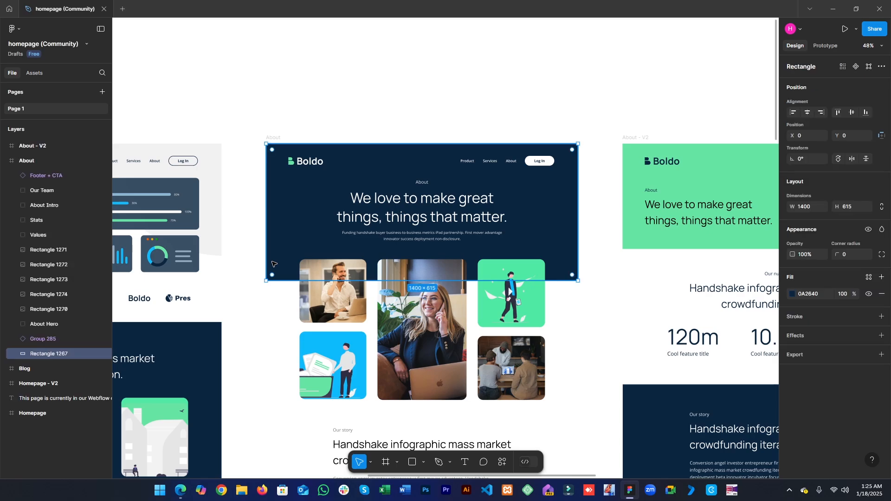
key(Escape)
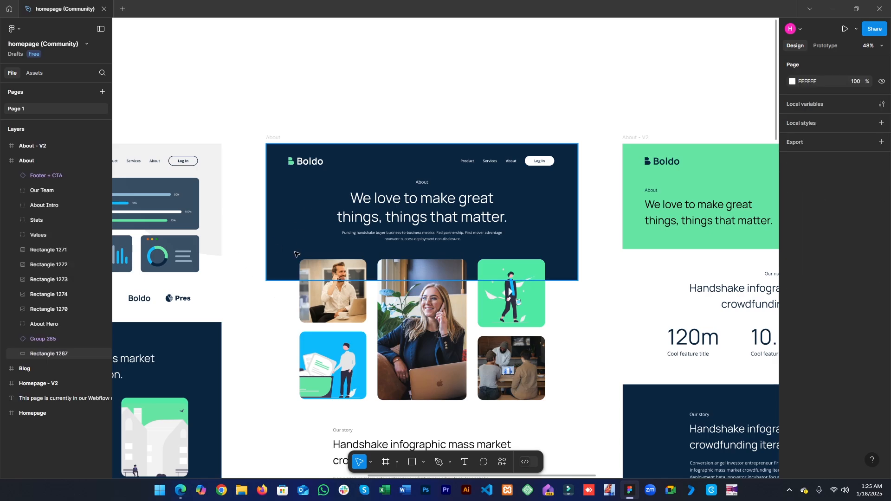
click(295, 238)
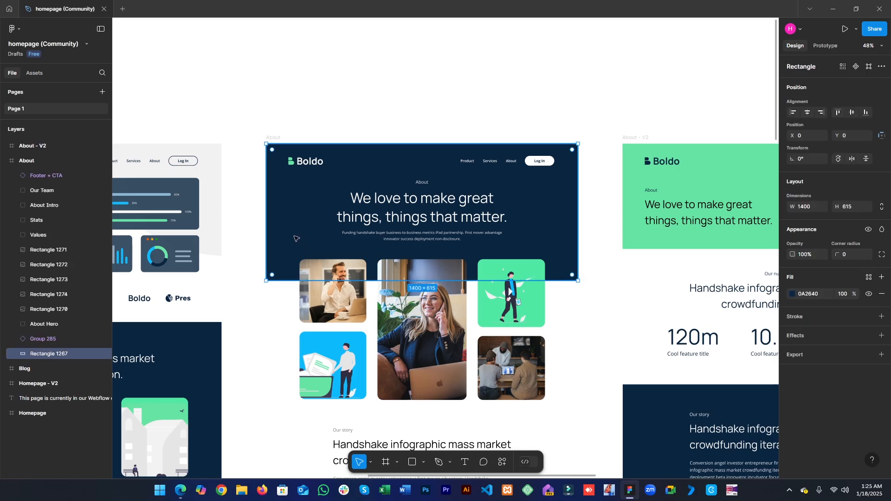
click(856, 208)
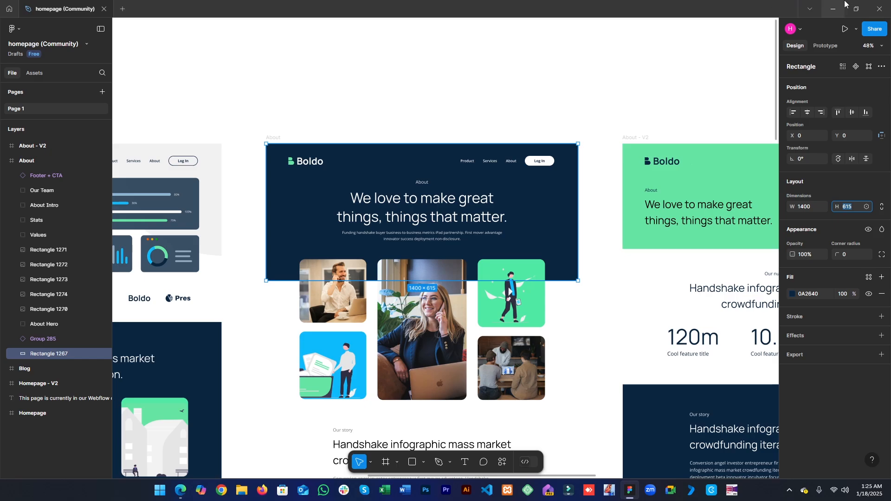
click(835, 5)
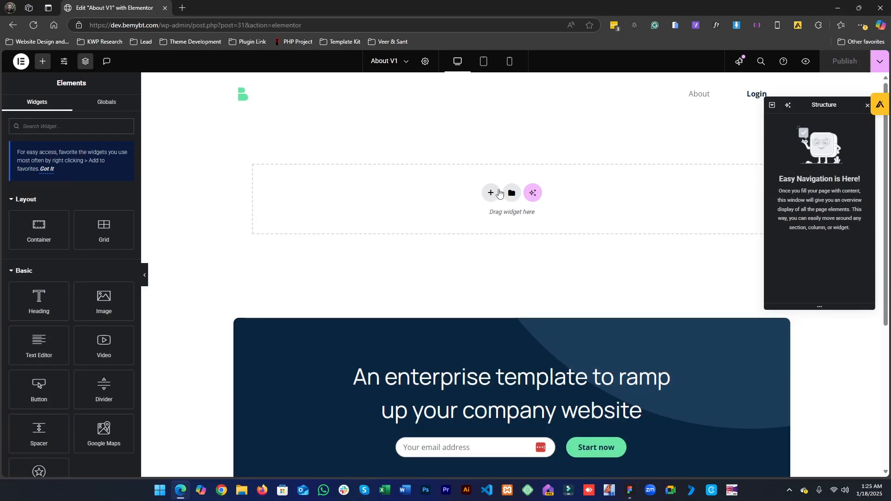
- Add a new Flexbox container to the empty page area above the footer
click(491, 193)
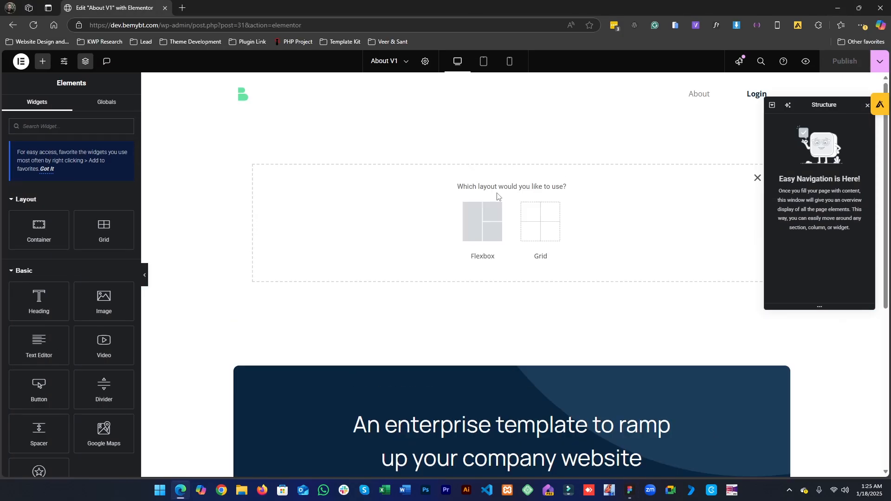
click(465, 237)
click(388, 222)
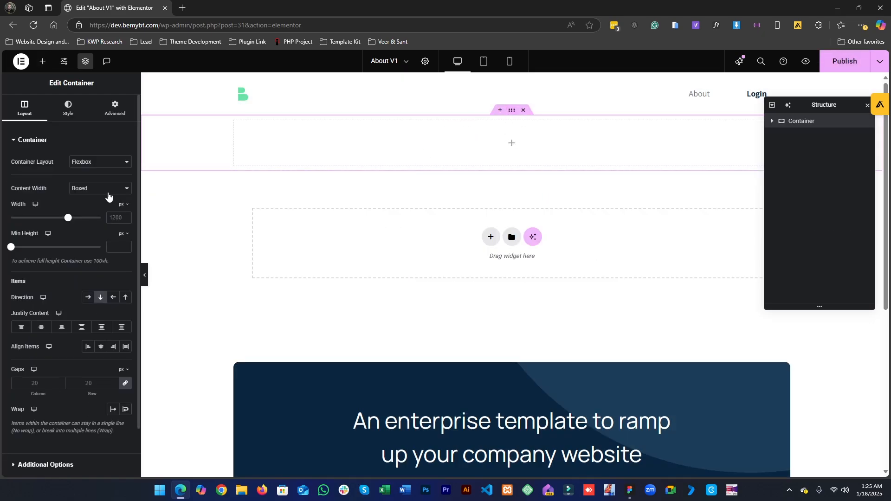
- Set the container's minimum height to 615 px to match the Figma hero
click(70, 117)
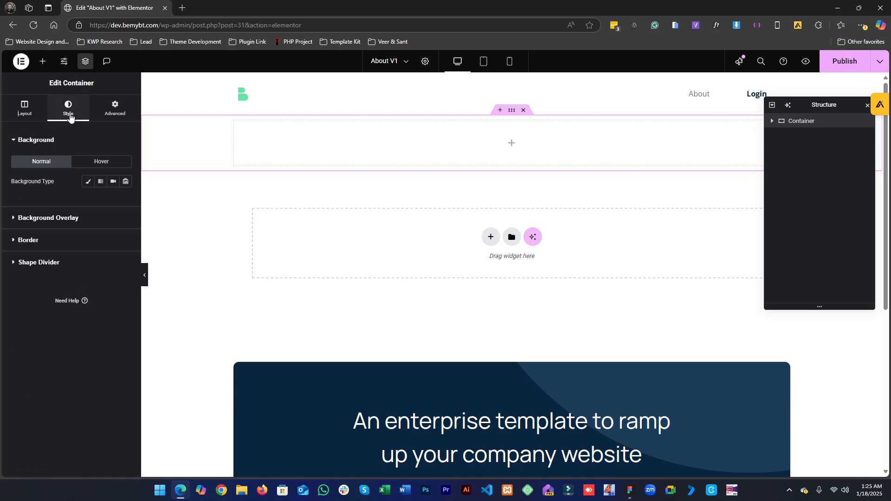
click(30, 115)
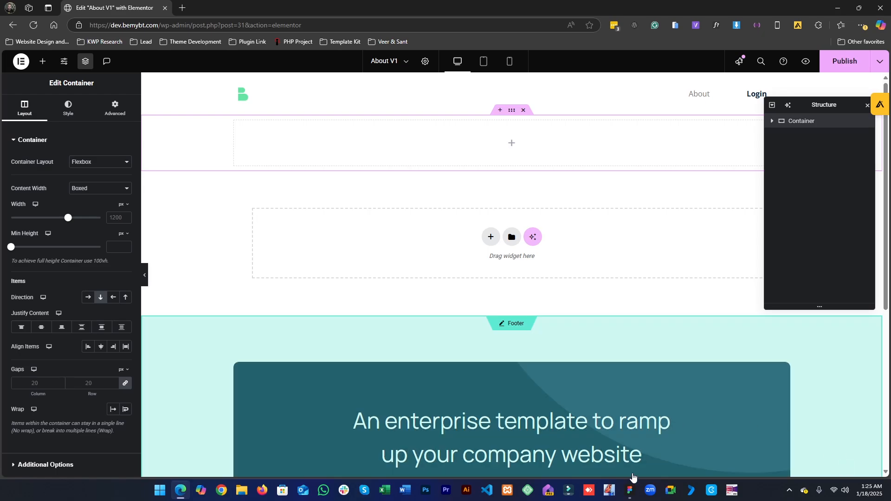
click(630, 490)
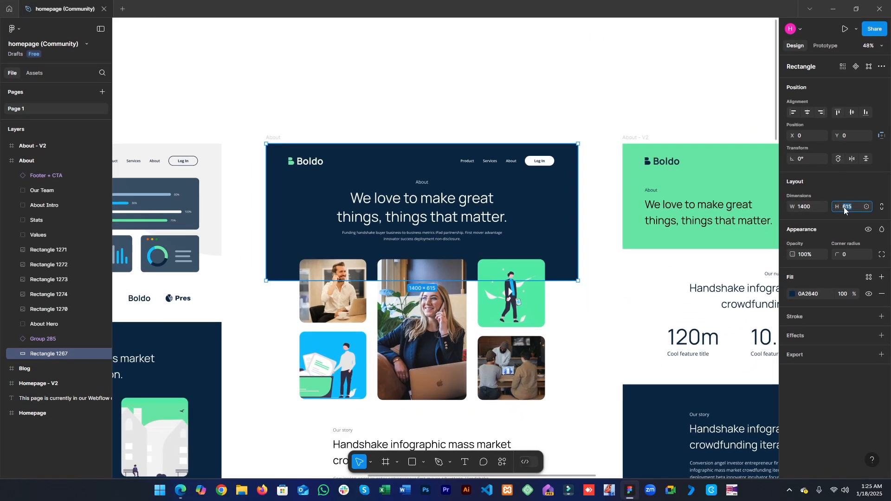
click(833, 9)
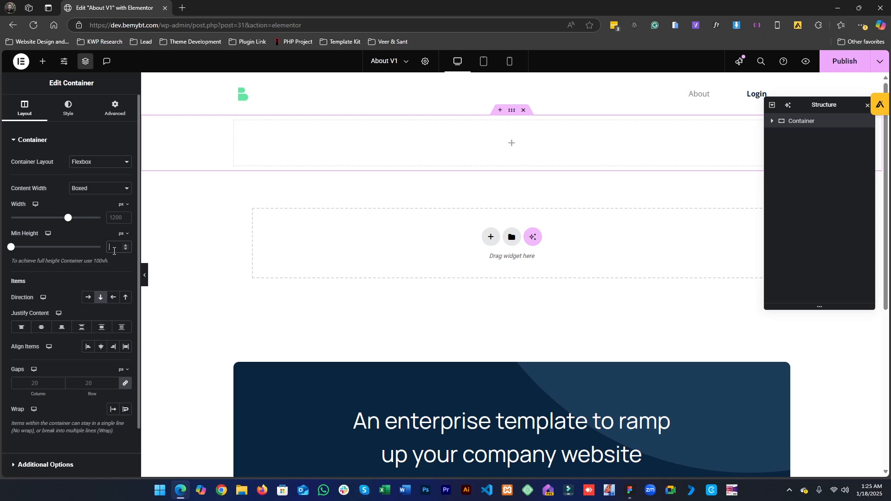
text(615)
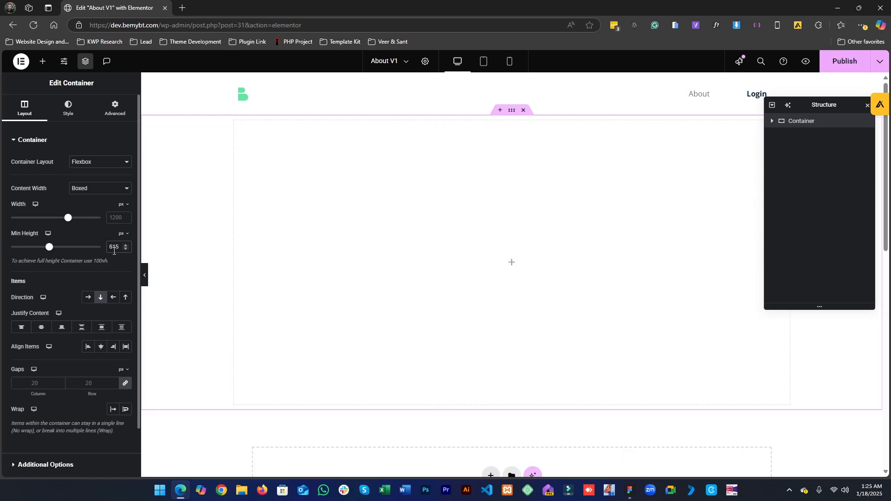
- Give the container a classic background using the Dark Blue global color
click(58, 115)
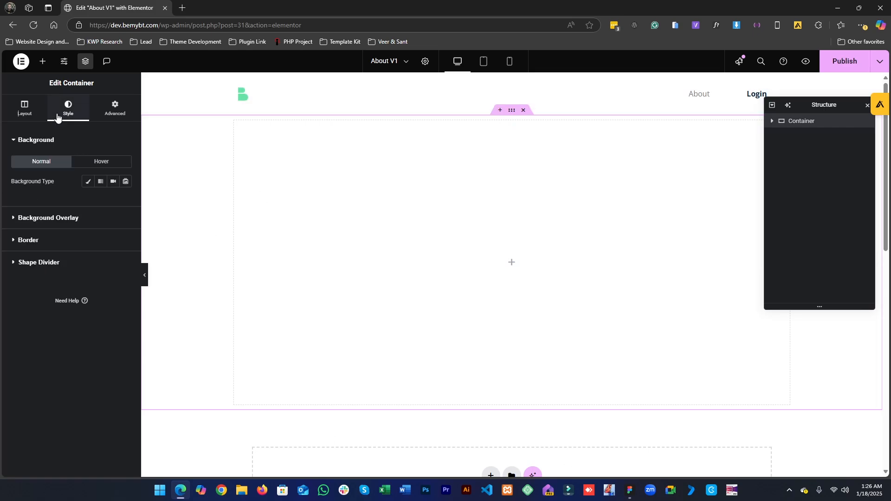
click(88, 182)
click(113, 200)
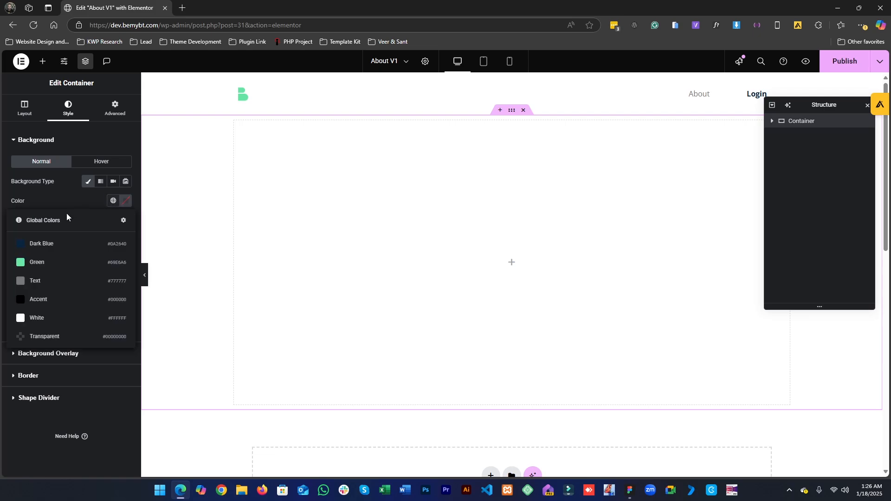
click(34, 246)
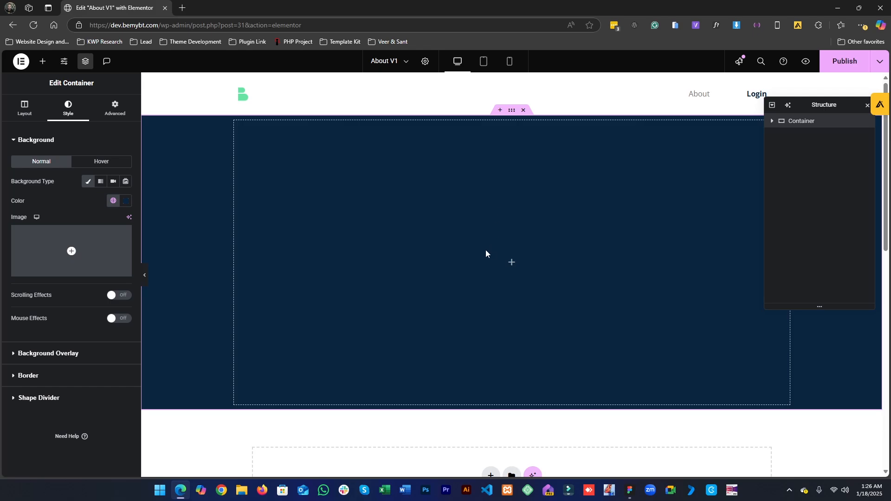
- Unlink the container's margin values and set its top margin to -100 px
click(124, 112)
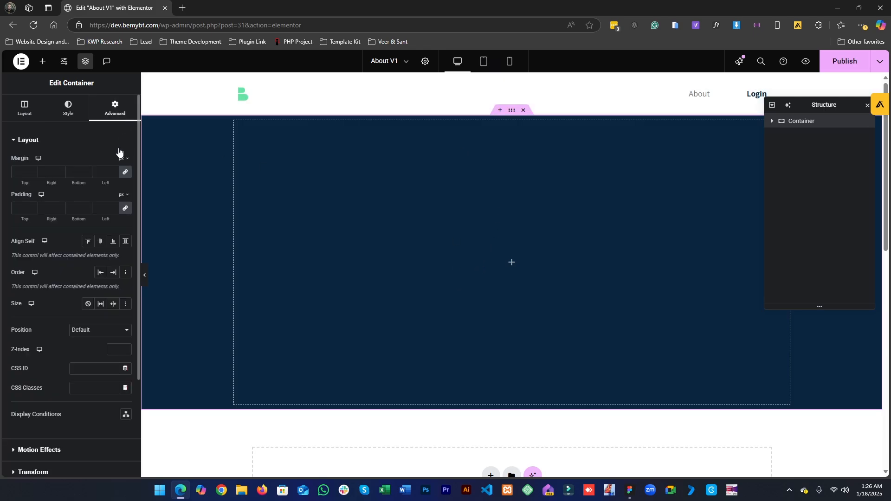
click(124, 177)
click(17, 172)
text(-100)
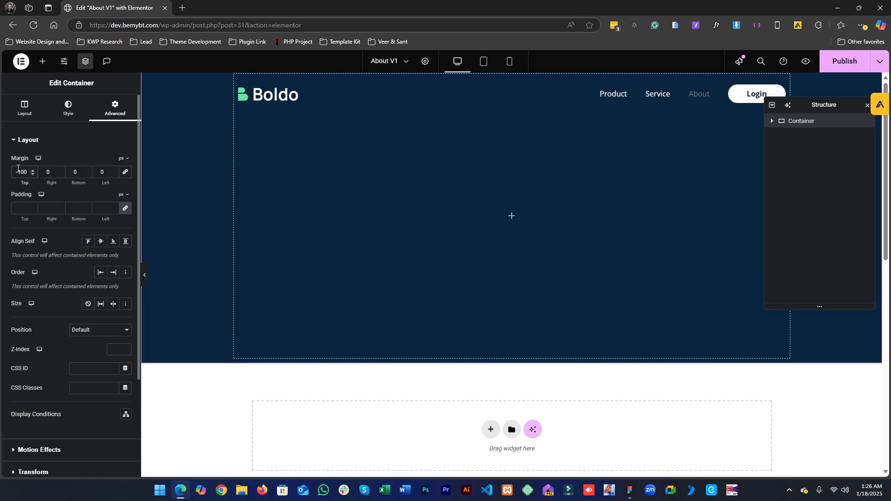
scroll(17, 169, down, 2)
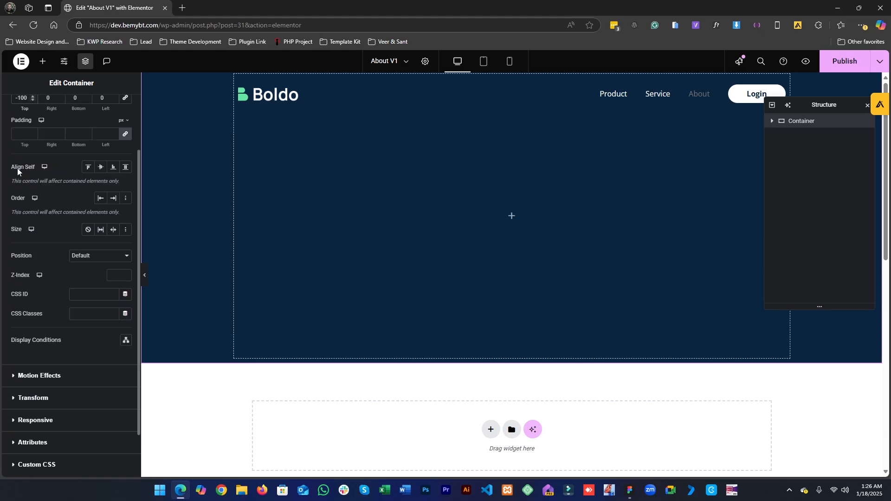
scroll(1, 391, up, 2)
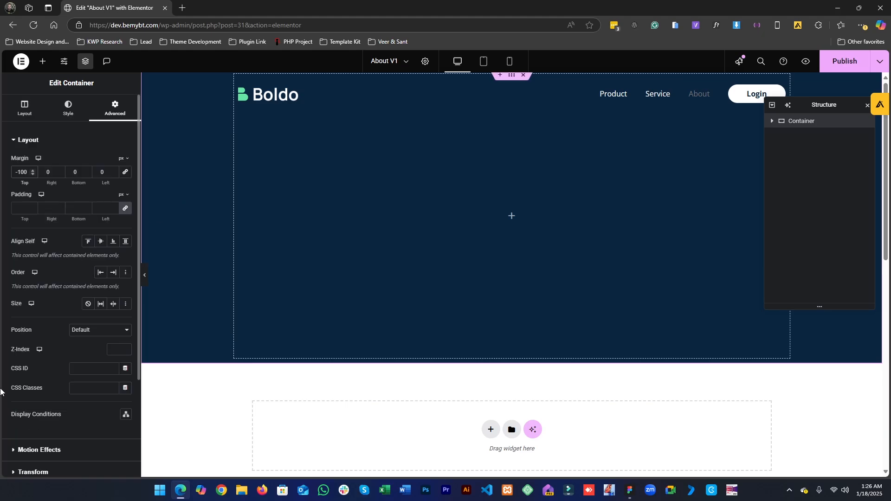
- Try other top margin values on the hero container before settling back on -100 px
key(Down)
key(Down)
key(Down)
key(Down)
key(Down)
key(Down)
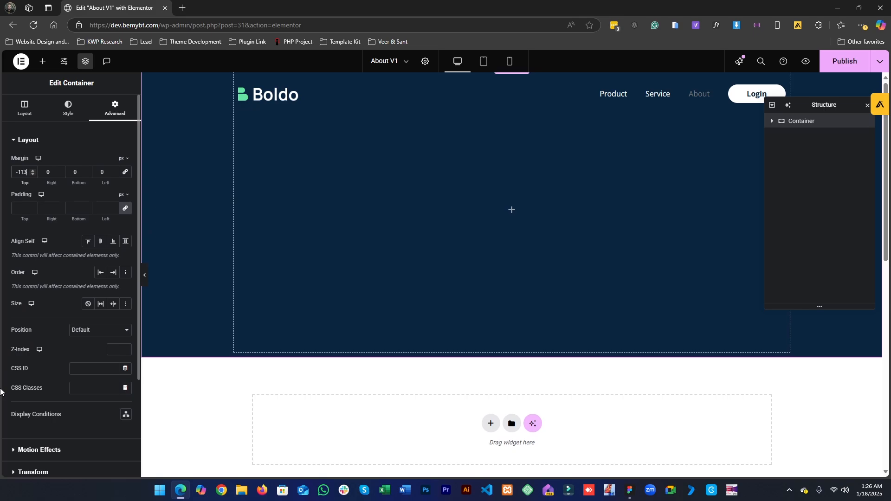
key(Up)
key(Up)
key(Up)
key(Up)
key(Up)
key(Up)
key(Up)
key(Up)
key(Up)
key(Up)
key(Up)
key(Up)
key(Up)
key(Up)
key(Up)
key(Up)
key(Up)
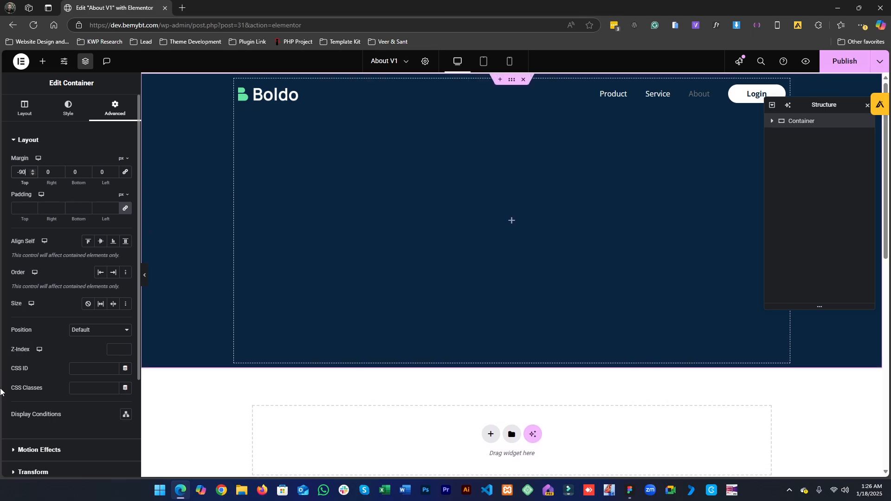
key(Down)
key(Down)
key(Down)
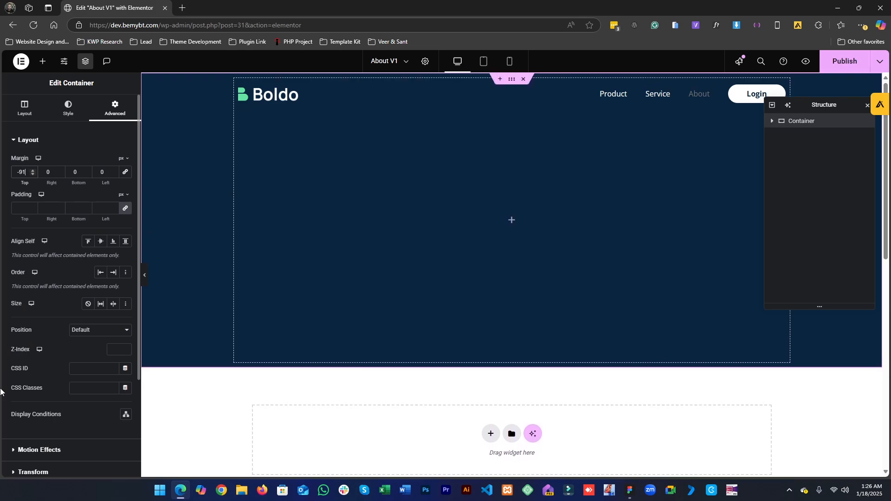
key(Down)
key(Down)
key(Down)
key(Down)
key(Down)
key(Down)
key(Down)
key(Down)
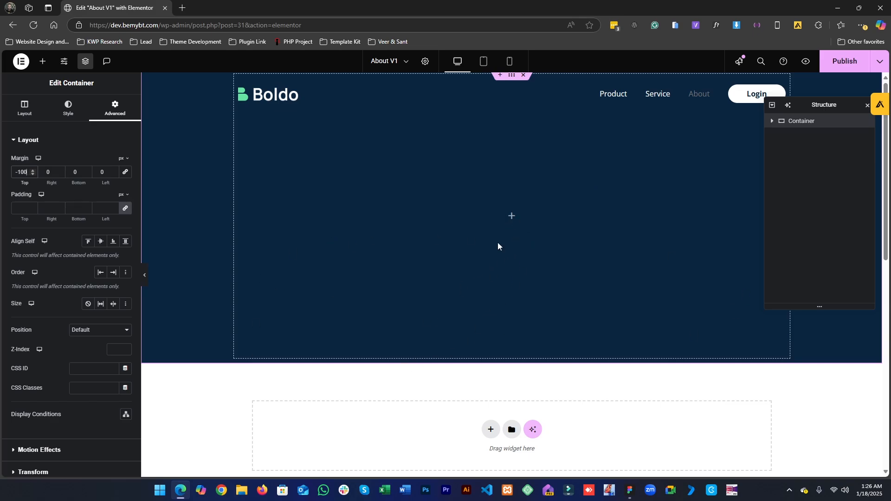
- Open the dev.bemybt.com Boldo site in a new browser tab
click(179, 6)
text(c)
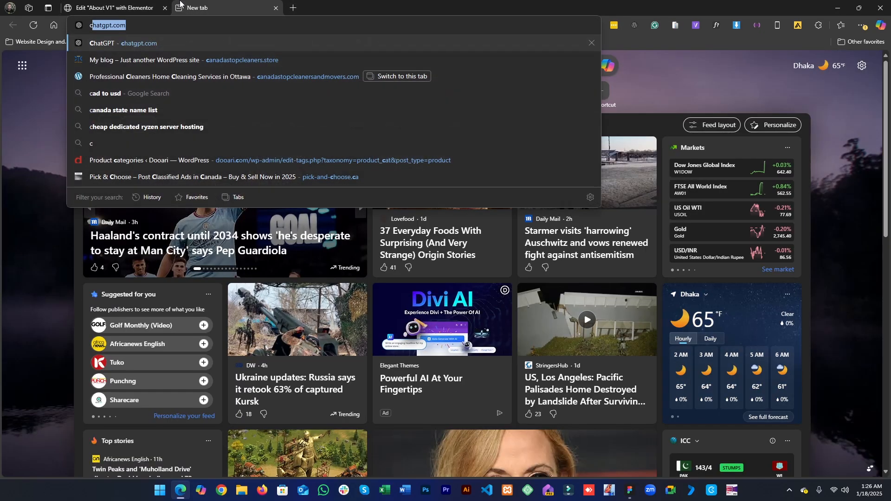
key(BackSpace)
key(BackSpace)
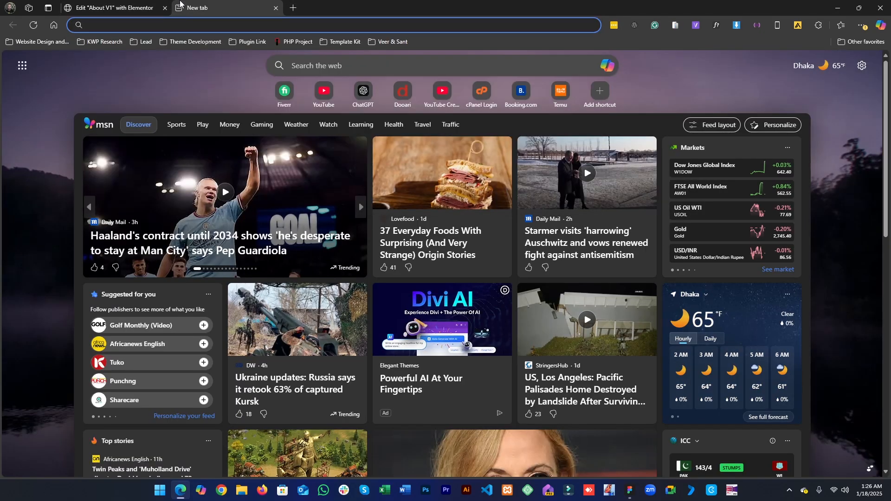
text(bemybt)
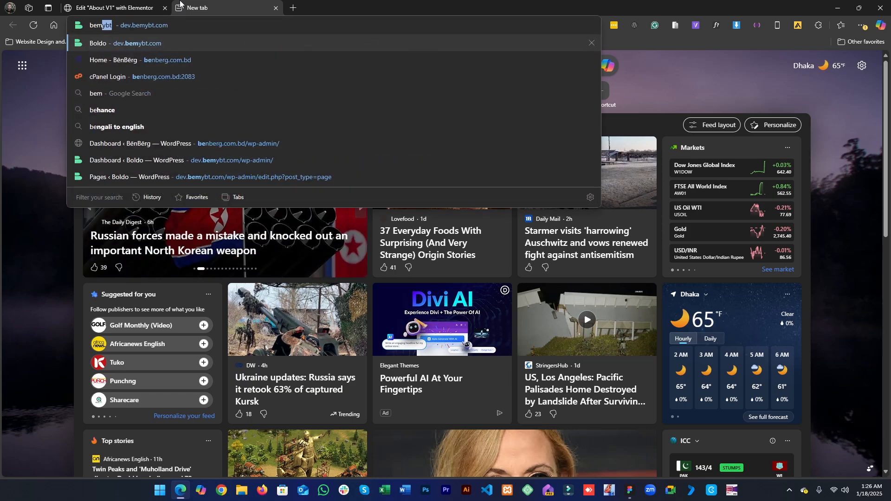
key(Return)
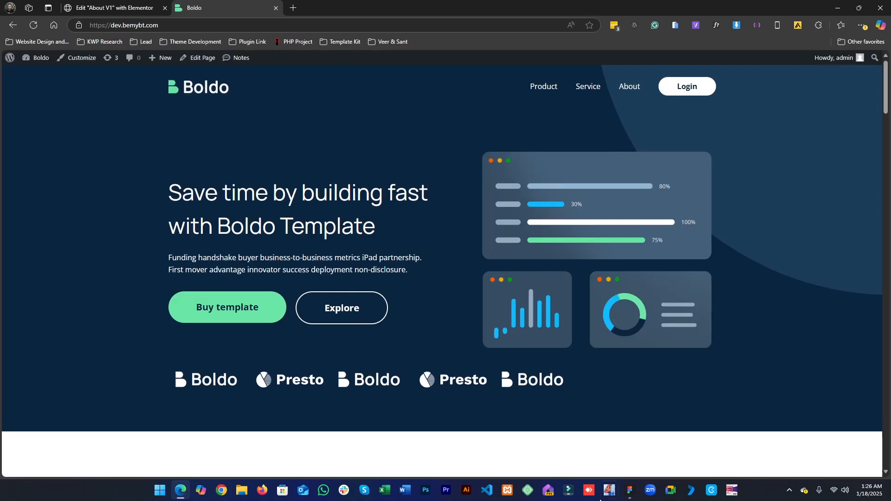
- Open the site's home page in the Elementor editor for reference
scroll(339, 259, down, 4)
scroll(339, 259, up, 4)
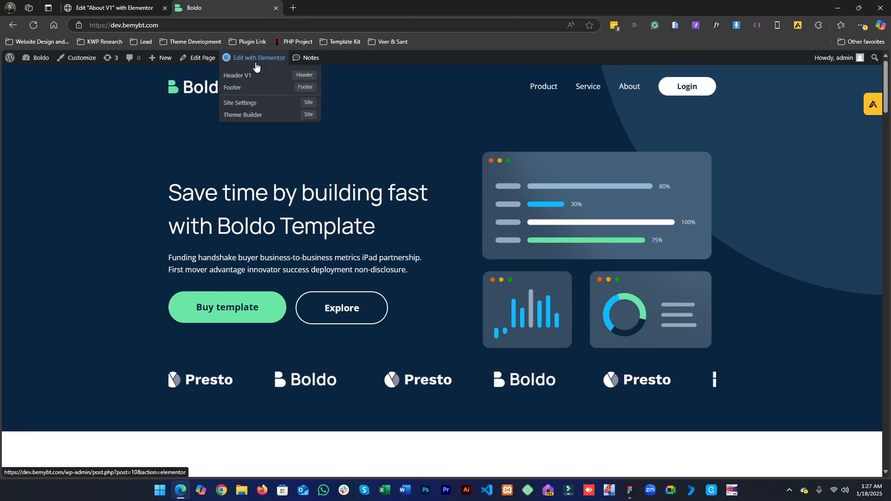
click(256, 63)
scroll(346, 291, down, 6)
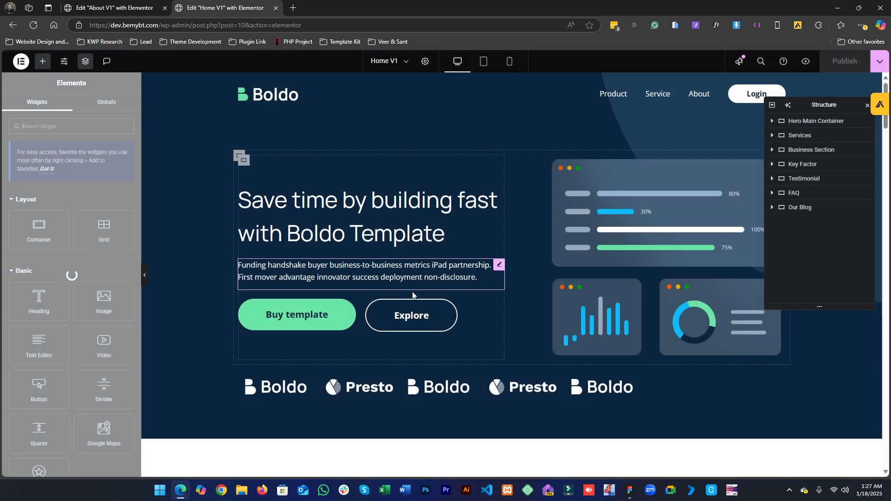
scroll(429, 371, down, 3)
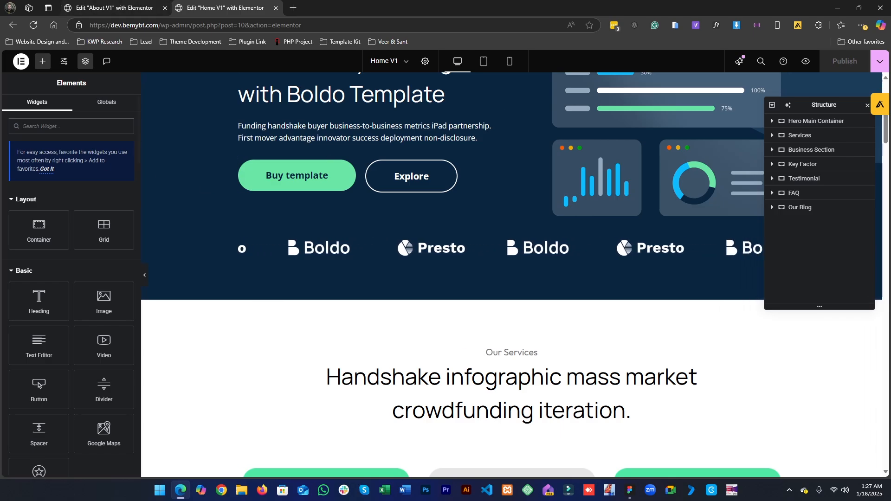
- Inspect the Figma About hero's heading and small About label text styles
click(629, 489)
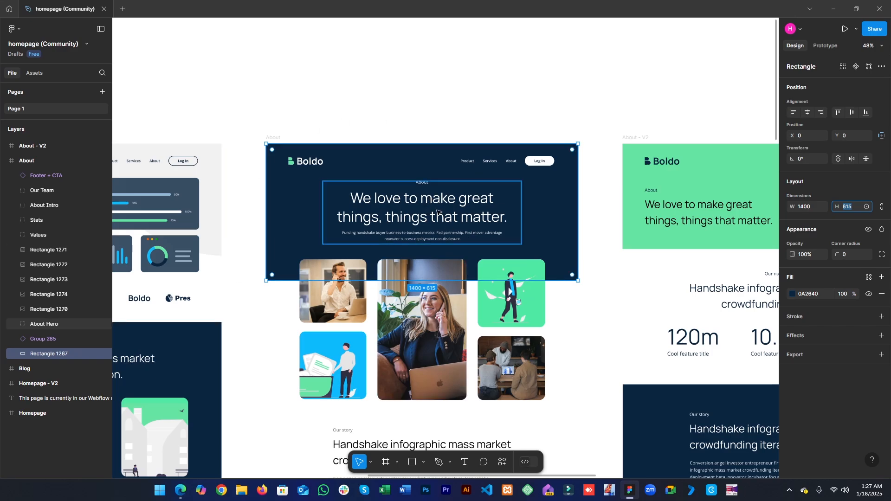
ctrl+click(423, 214)
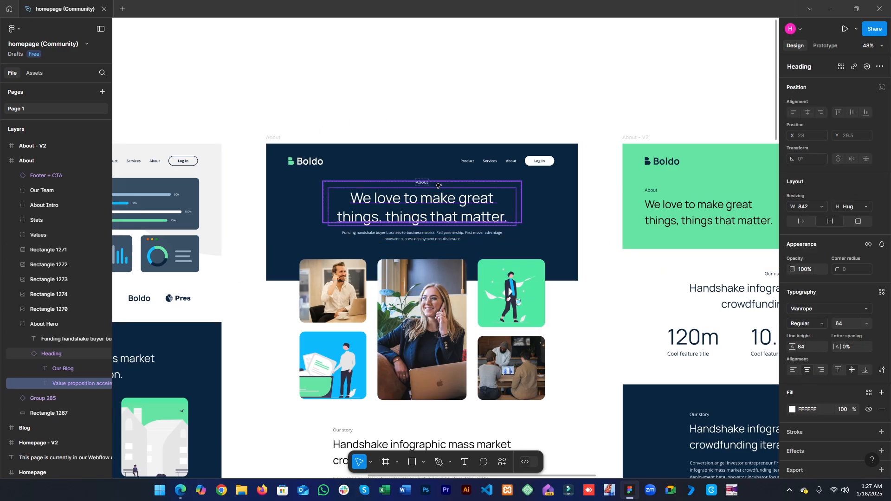
click(425, 184)
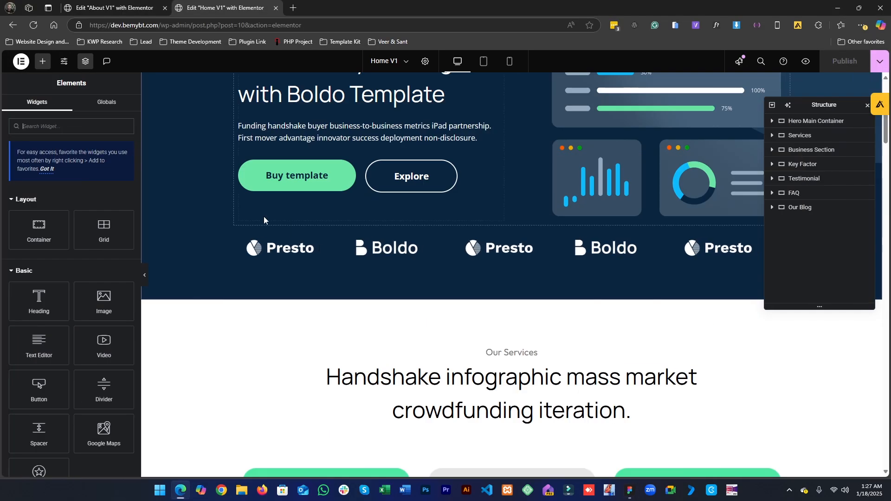
click(833, 9)
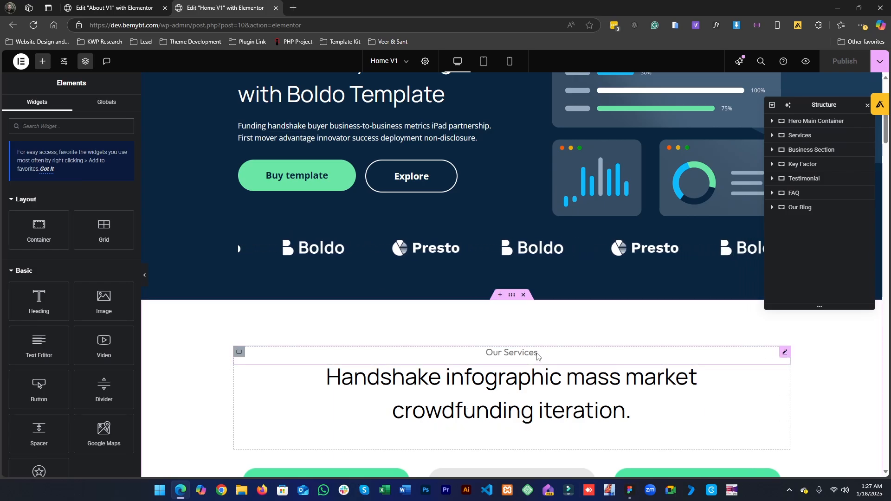
- Set the home page's Our Services text widget typography to the Text 20px global font
scroll(407, 388, up, 3)
scroll(493, 260, down, 5)
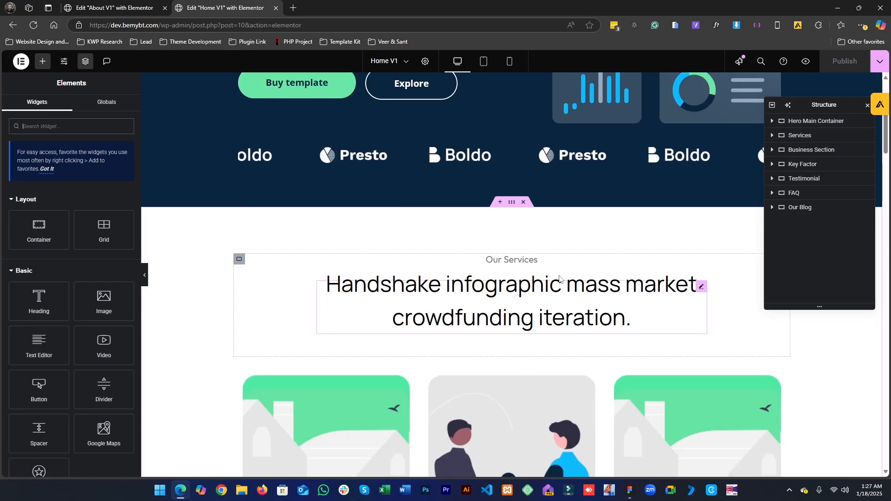
click(532, 266)
click(69, 109)
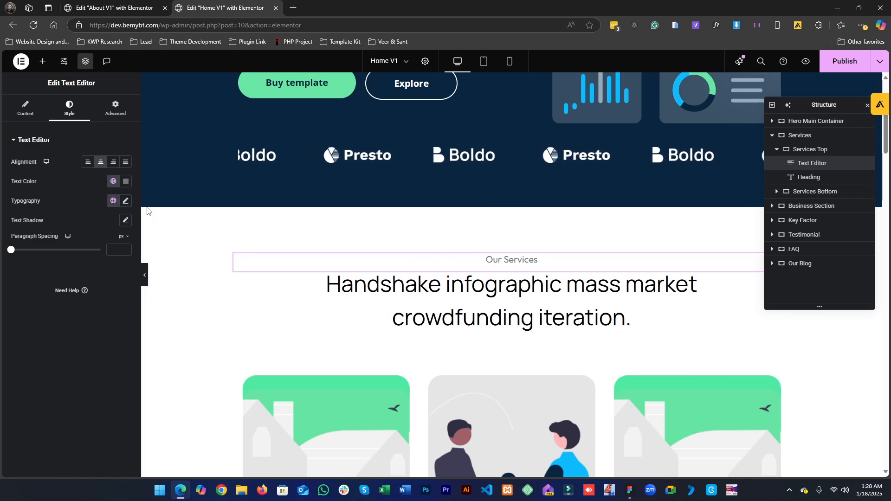
click(126, 204)
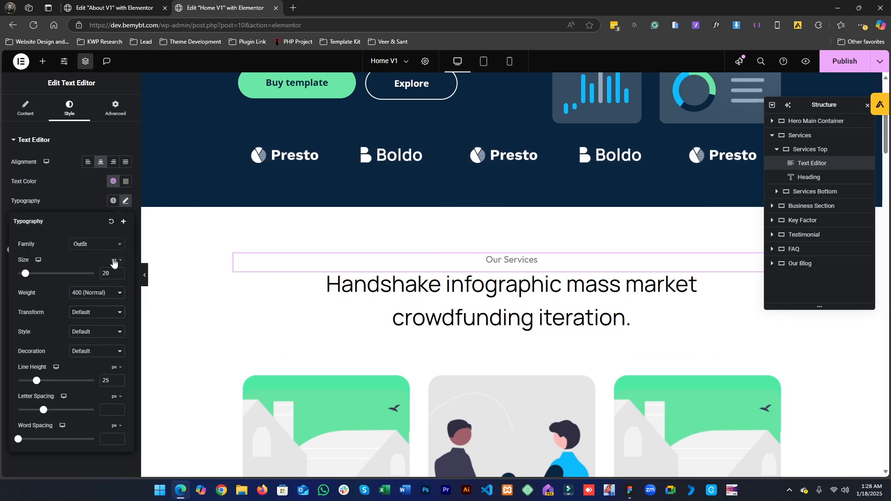
click(113, 202)
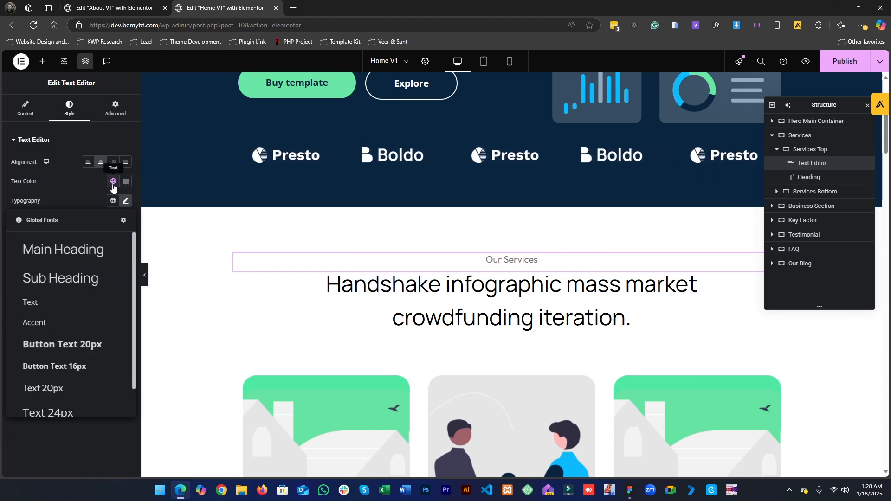
click(43, 388)
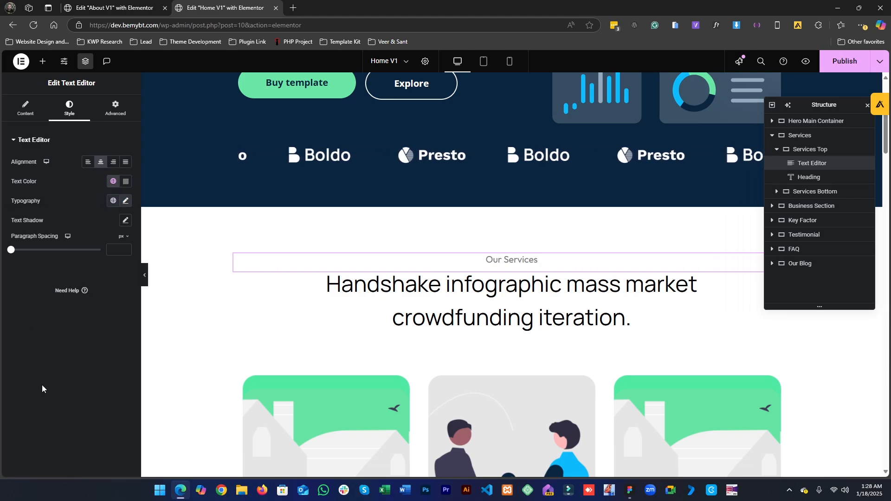
- Copy the Our Services text widget and paste it into the About page's hero container
right_click(510, 266)
click(524, 307)
click(167, 4)
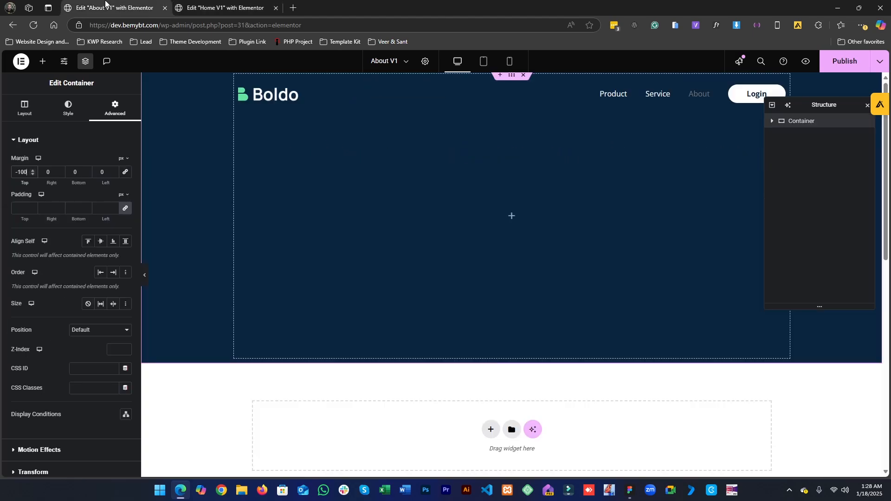
right_click(463, 227)
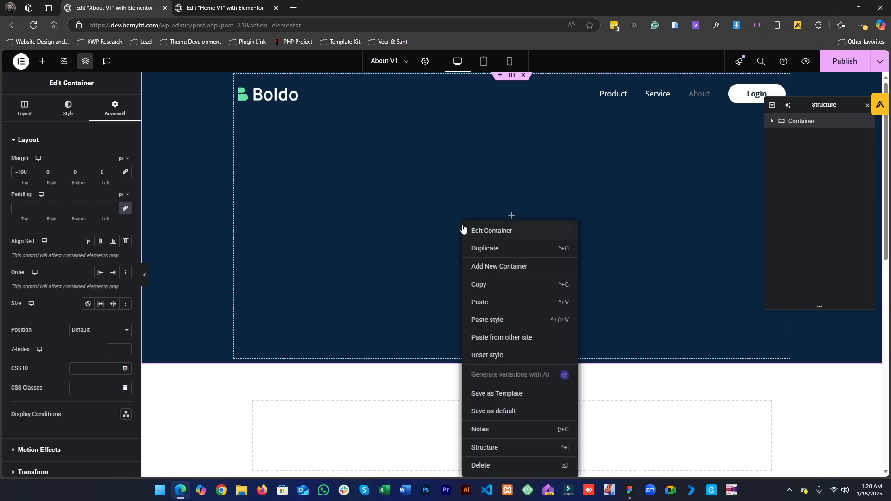
click(491, 302)
- Check the home hero heading's typography, trying the Sub Heading global font before restoring Main Heading
click(206, 2)
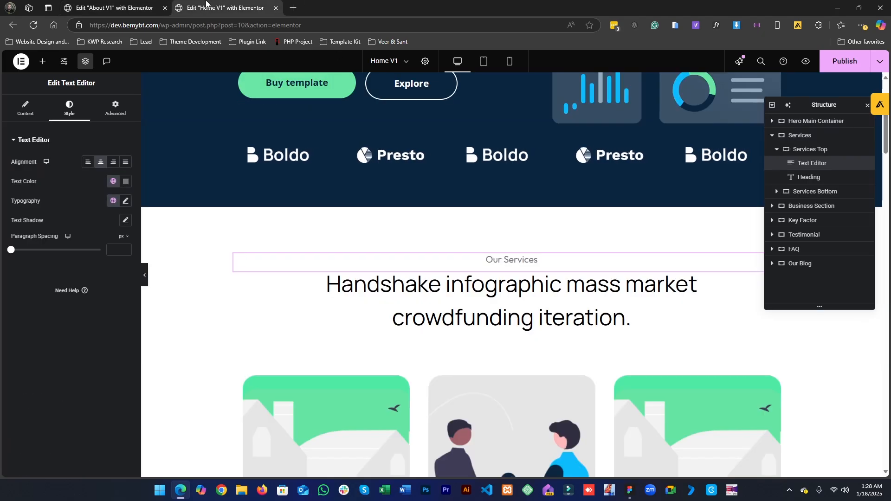
scroll(342, 287, up, 1)
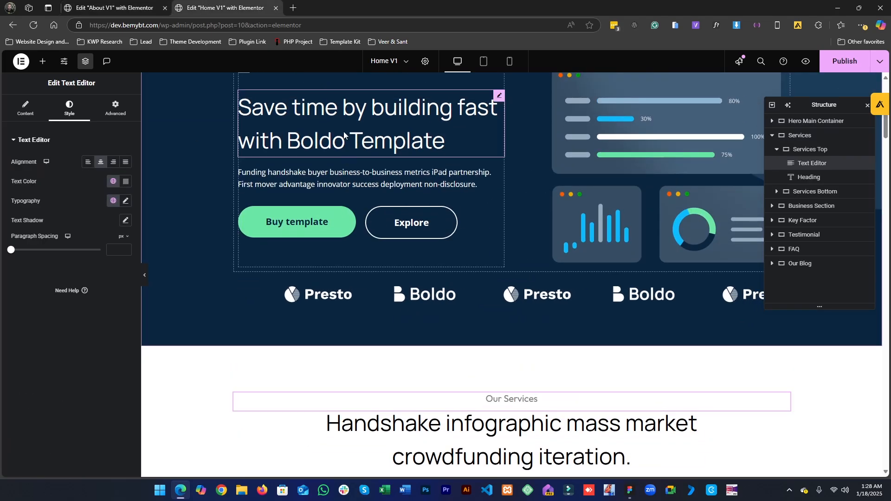
click(343, 131)
click(63, 108)
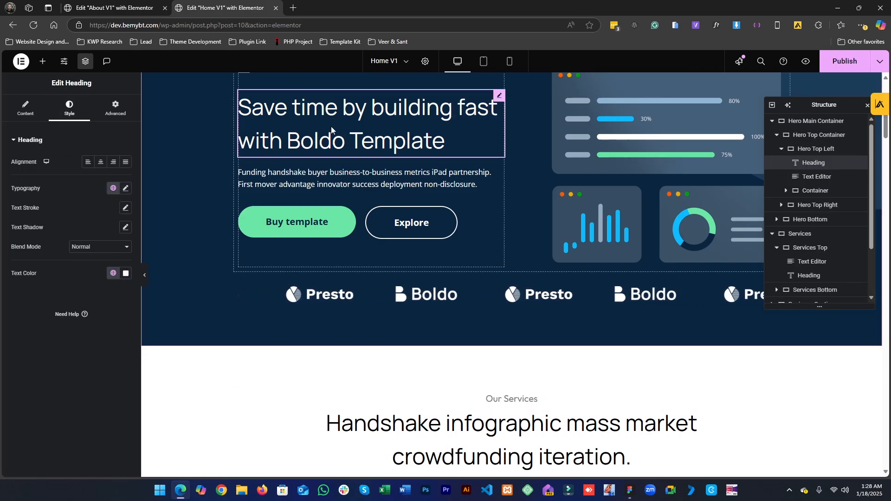
click(125, 188)
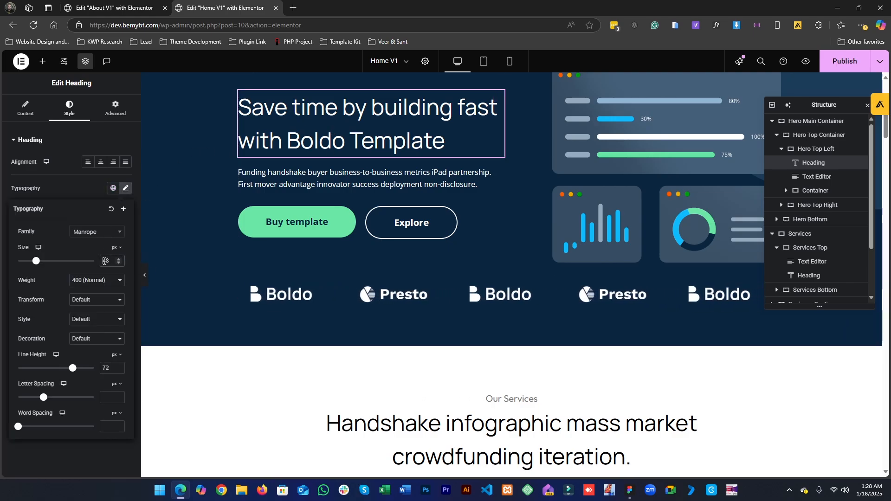
click(111, 188)
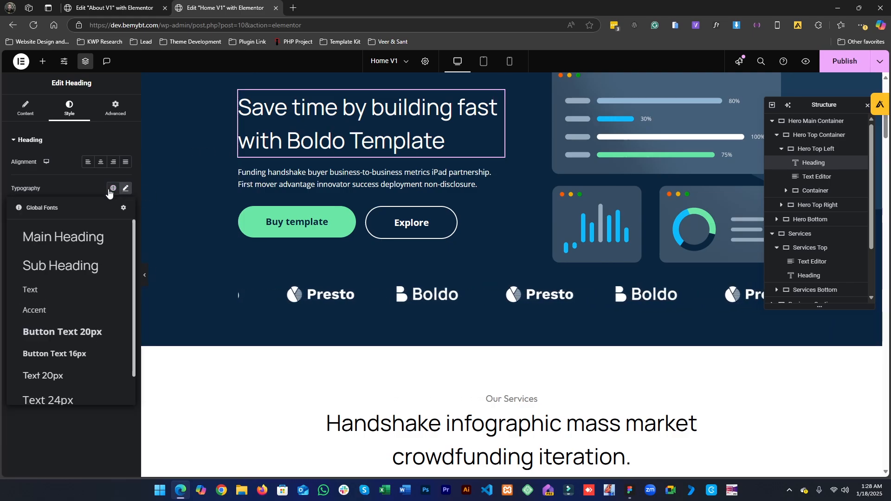
click(67, 265)
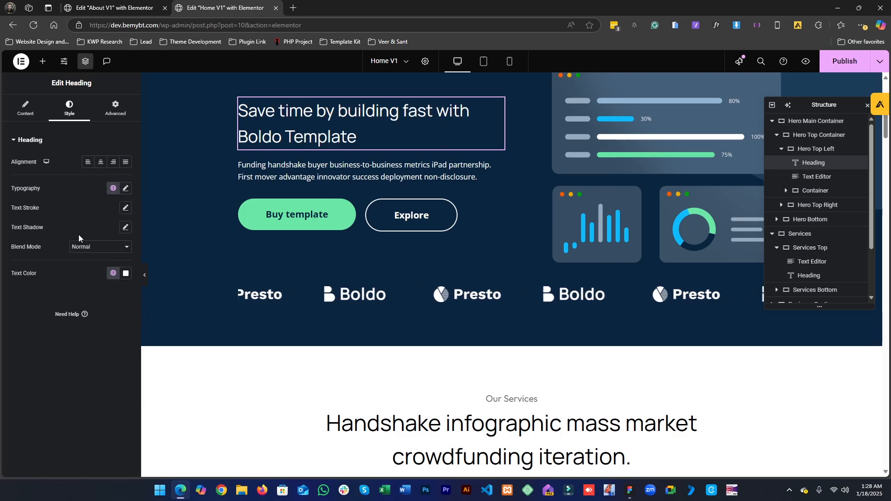
click(113, 187)
click(76, 235)
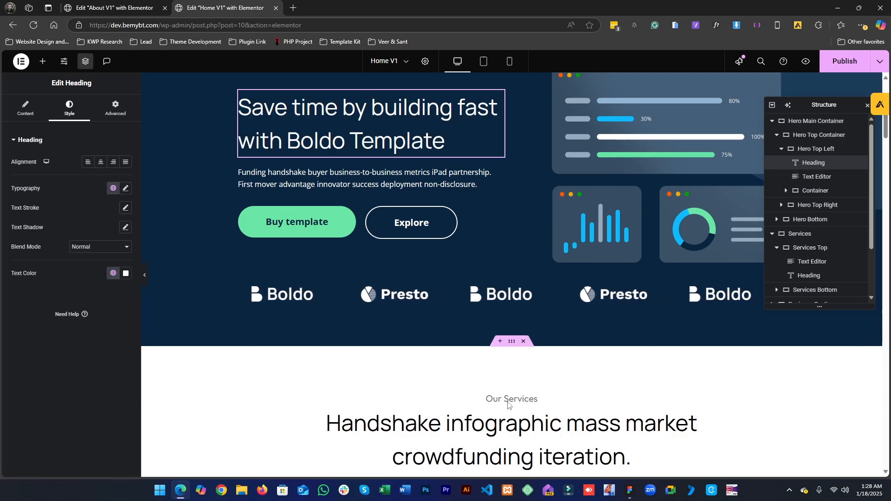
- Compare the Figma About hero heading with the homepage hero heading's text style
click(630, 490)
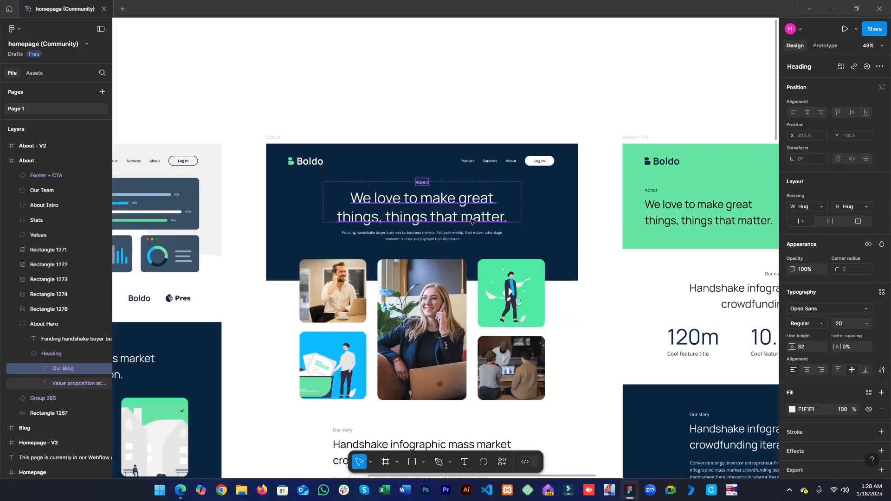
click(457, 214)
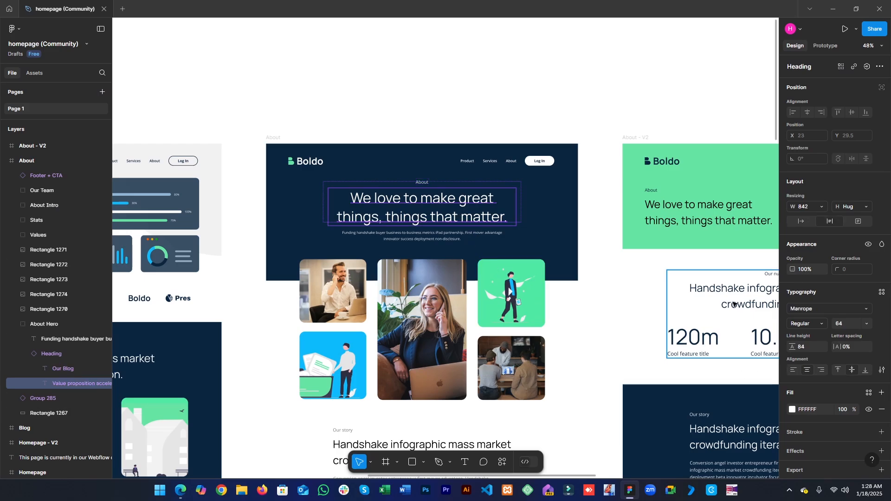
double_click(432, 211)
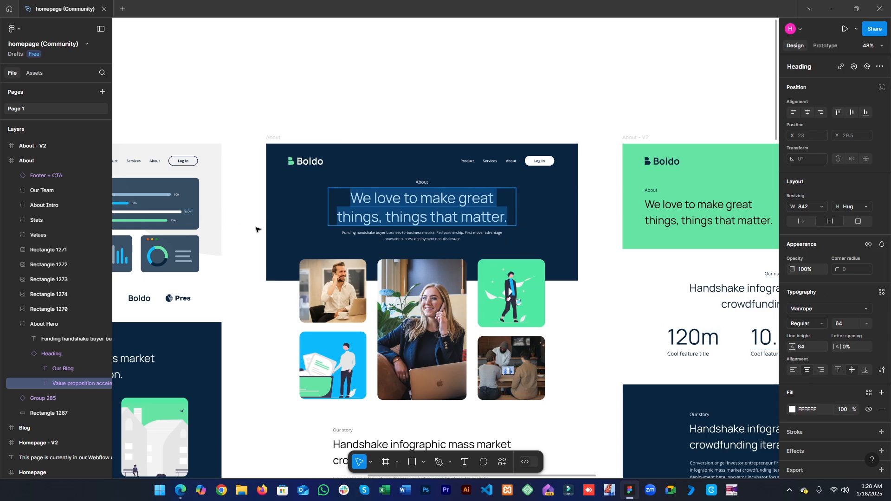
click(234, 213)
drag(263, 229, 588, 209)
drag(367, 225, 525, 199)
drag(408, 189, 591, 289)
drag(275, 296, 497, 237)
double_click(358, 211)
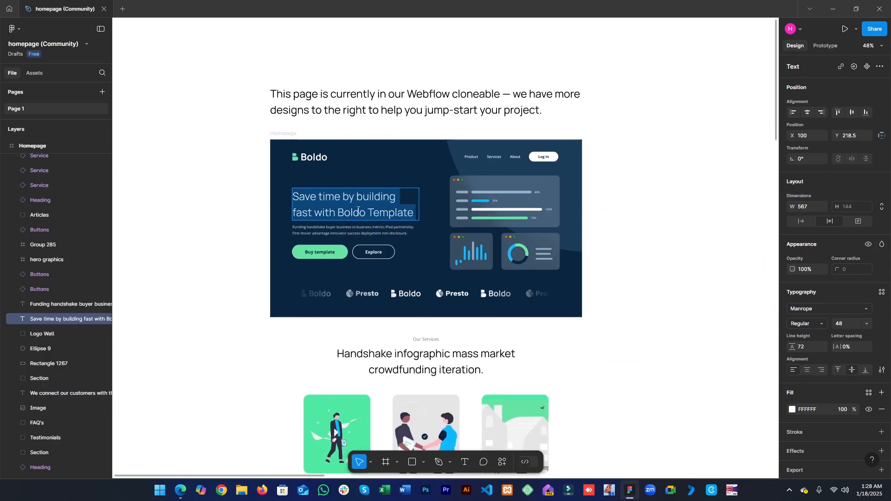
key(Escape)
scroll(648, 254, right, 10)
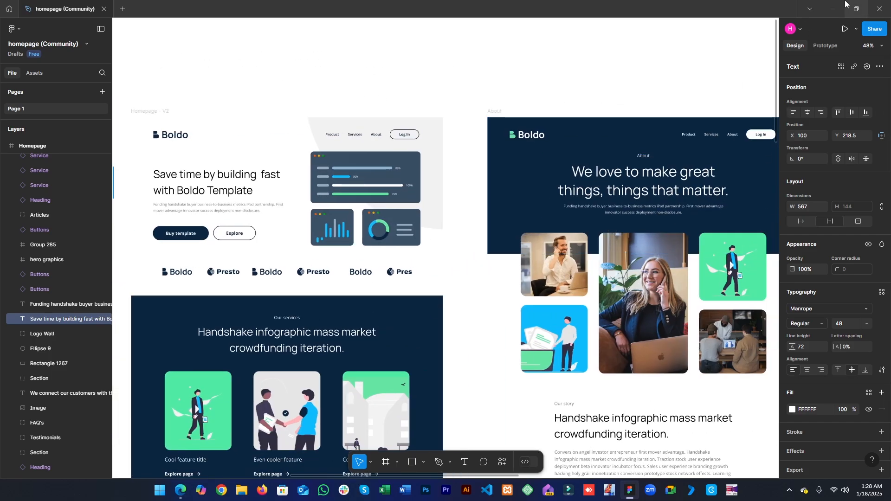
scroll(693, 296, right, 4)
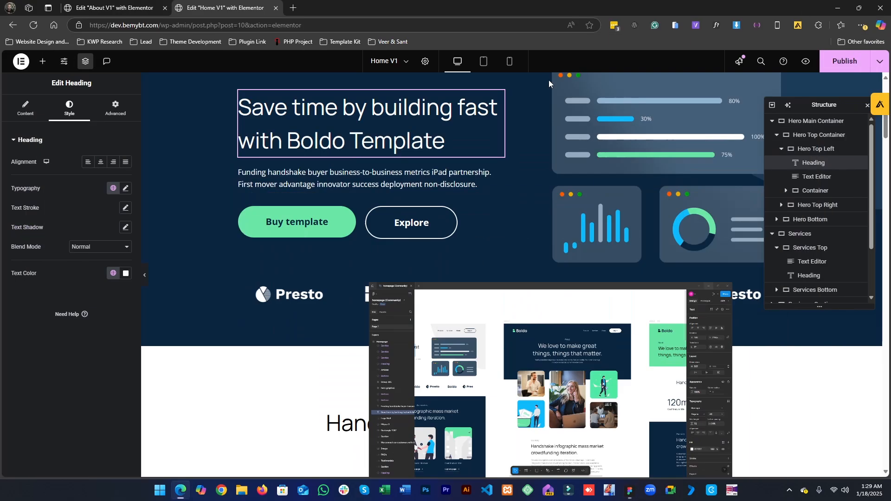
- Copy the home page hero heading and paste it into the About page hero container below the Our Services text
click(833, 8)
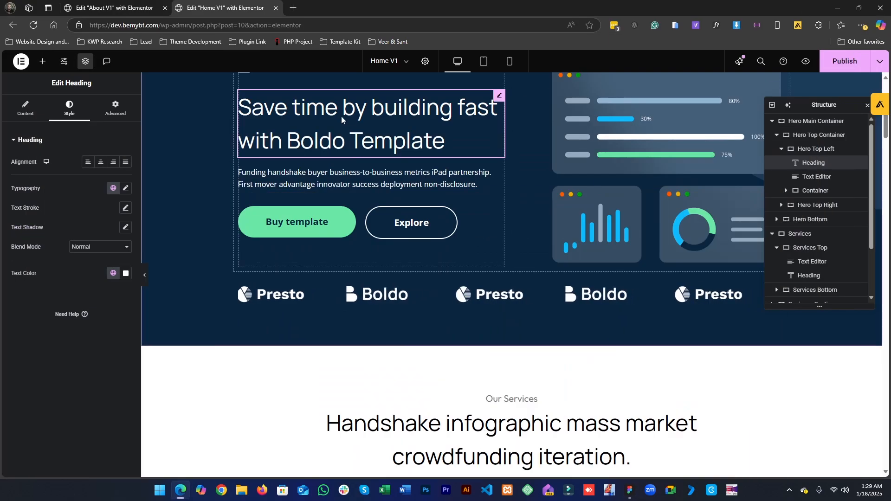
scroll(321, 299, up, 2)
right_click(326, 223)
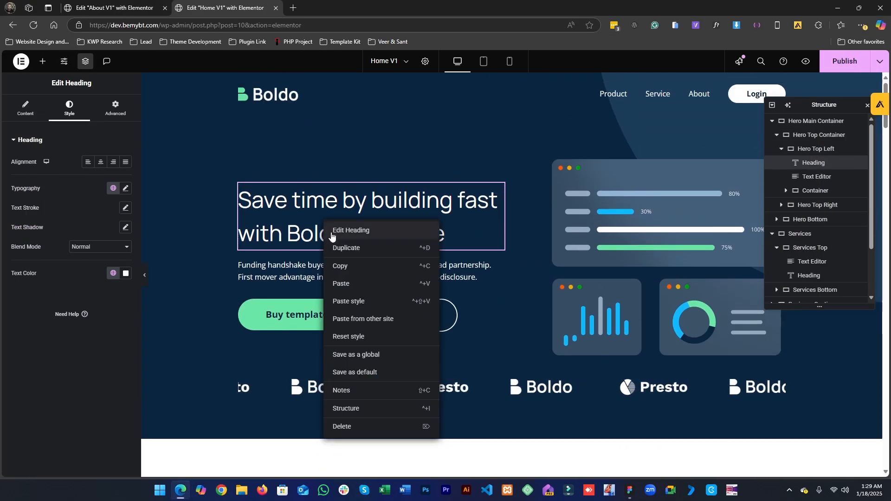
click(343, 273)
key(ctrl+Tab)
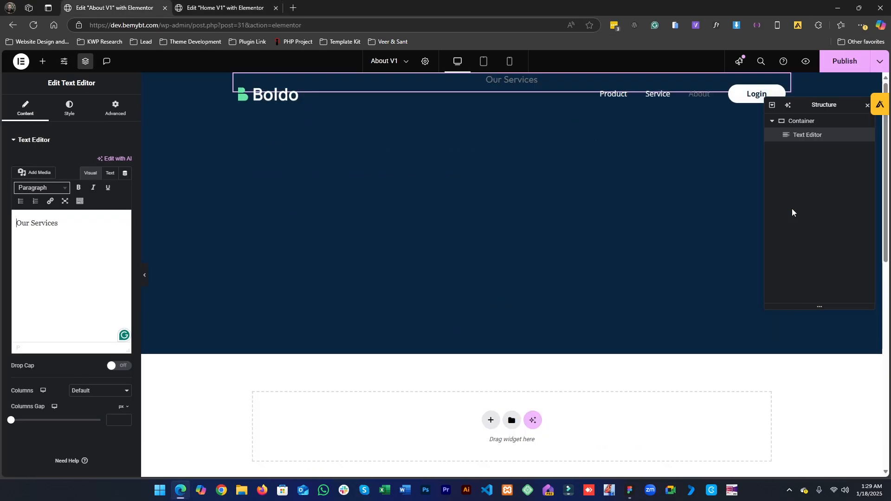
right_click(800, 139)
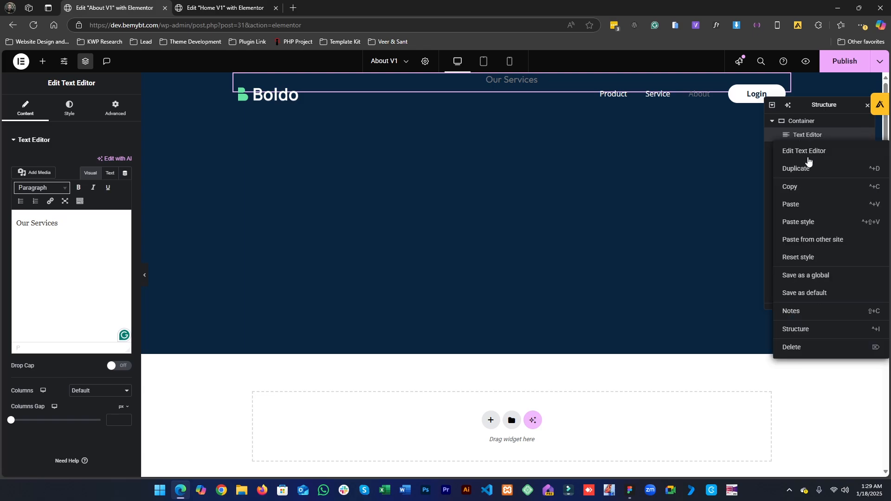
click(801, 203)
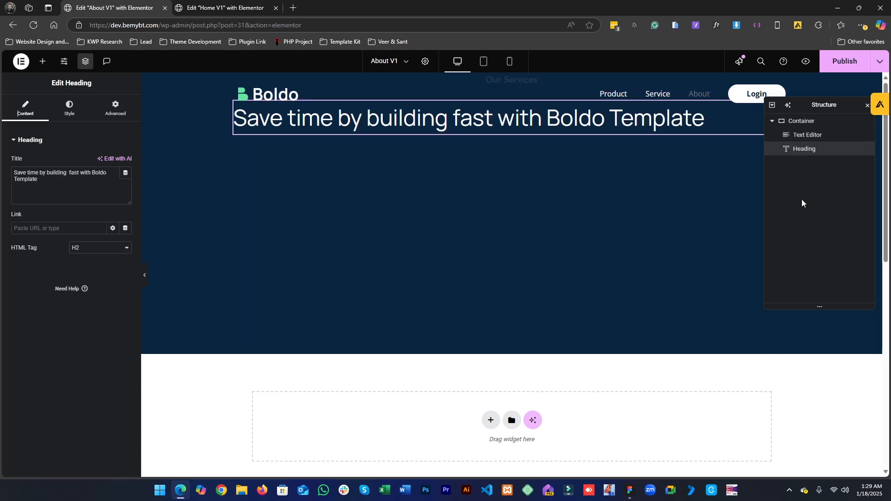
- Center-align the pasted heading and set its typography size to 64 px
click(71, 109)
click(103, 164)
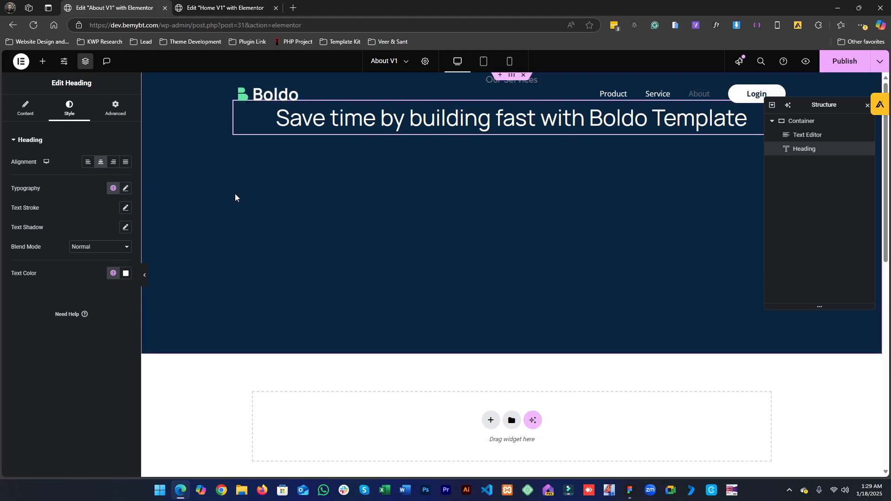
click(125, 188)
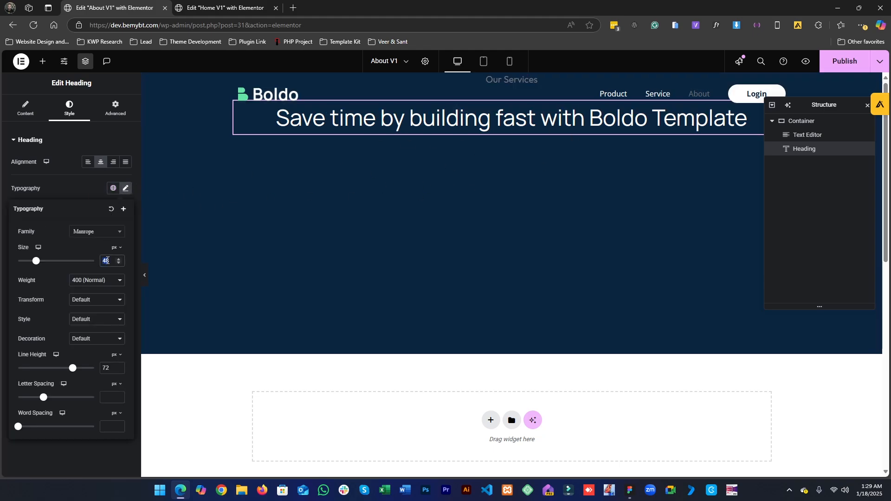
text(64)
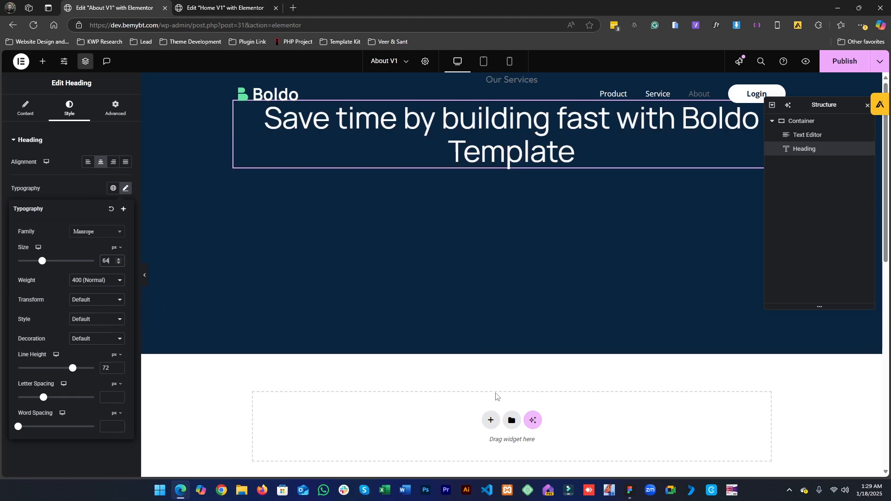
click(82, 189)
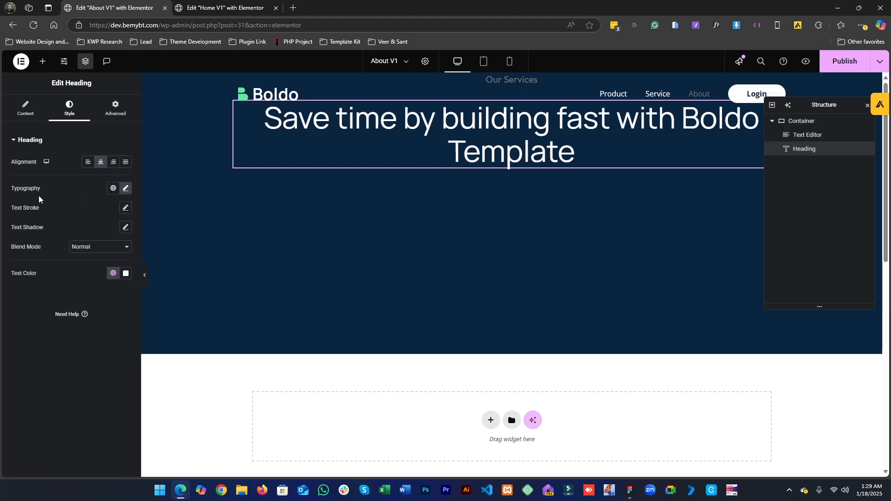
- Set the About hero container's content justification to center
click(63, 70)
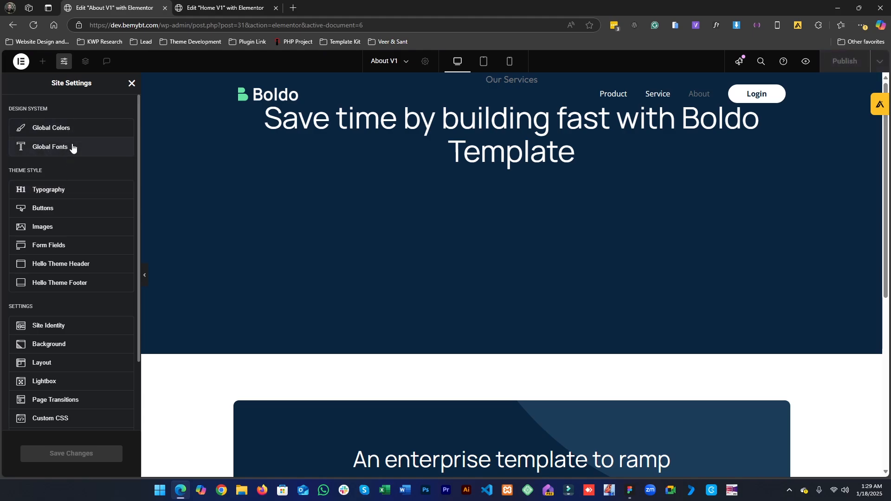
click(132, 83)
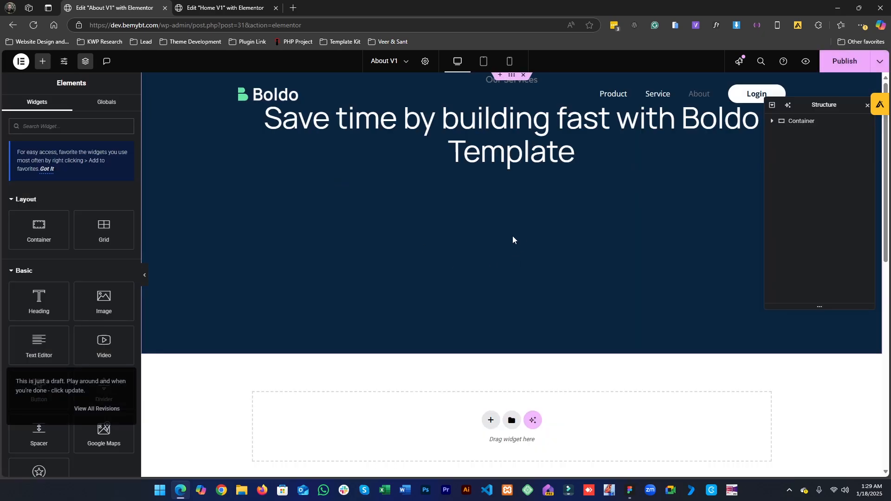
click(799, 121)
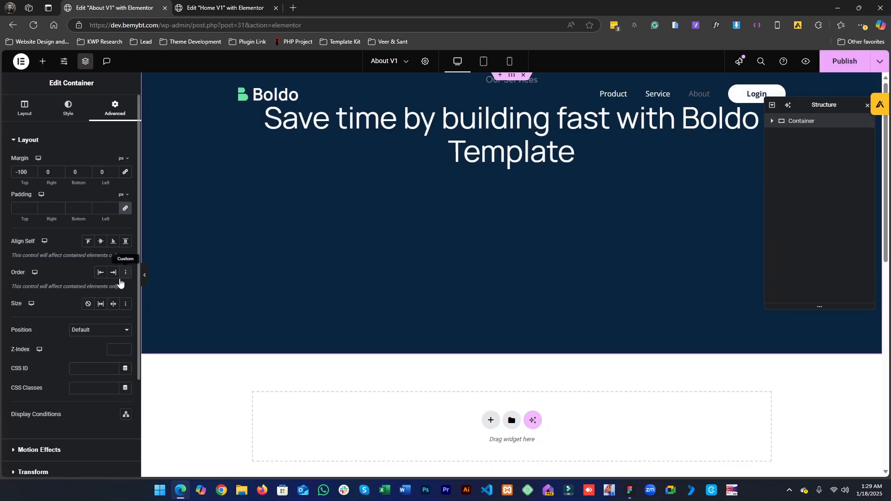
click(33, 112)
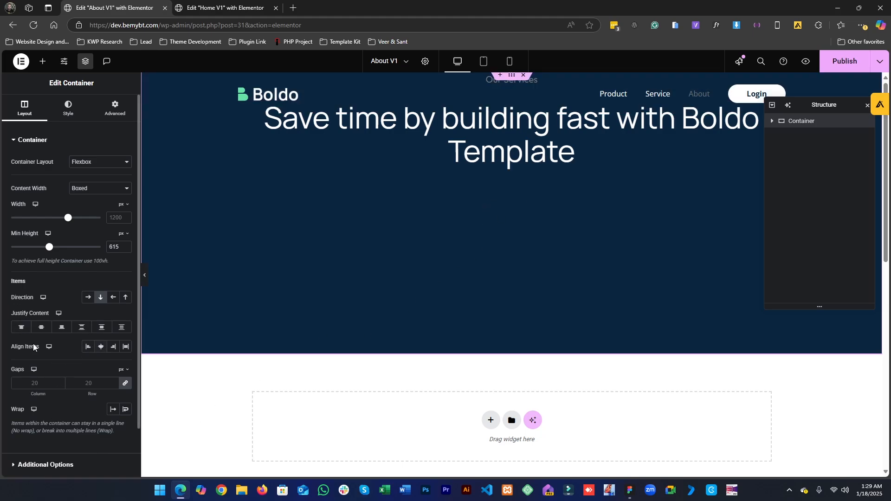
click(42, 328)
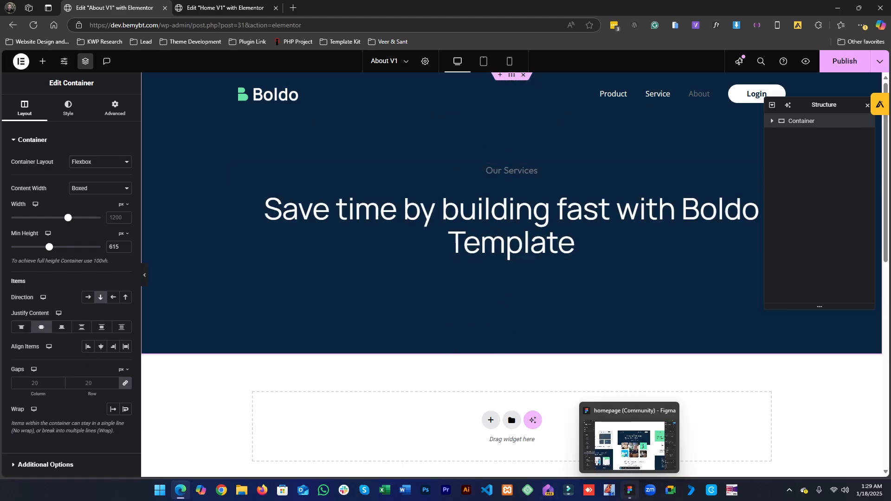
- Copy the About hero heading text from the Figma design and replace the heading's title with it
click(630, 490)
click(466, 172)
double_click(466, 172)
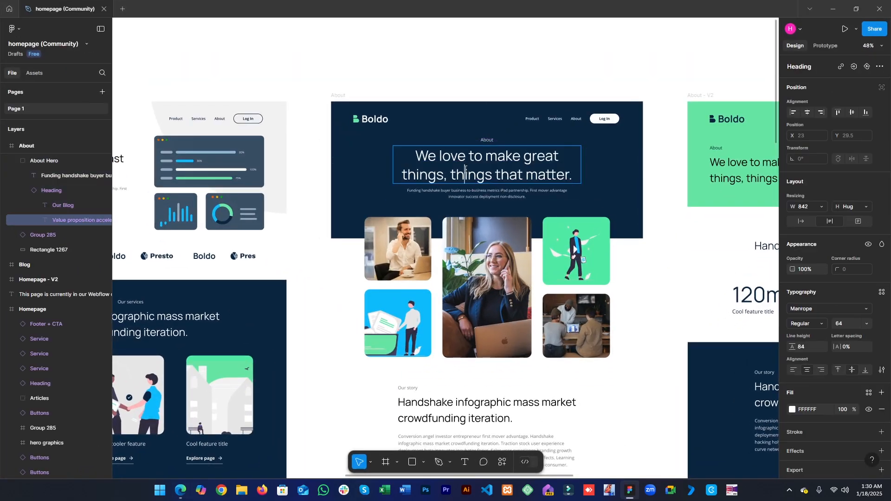
click(835, 6)
click(407, 253)
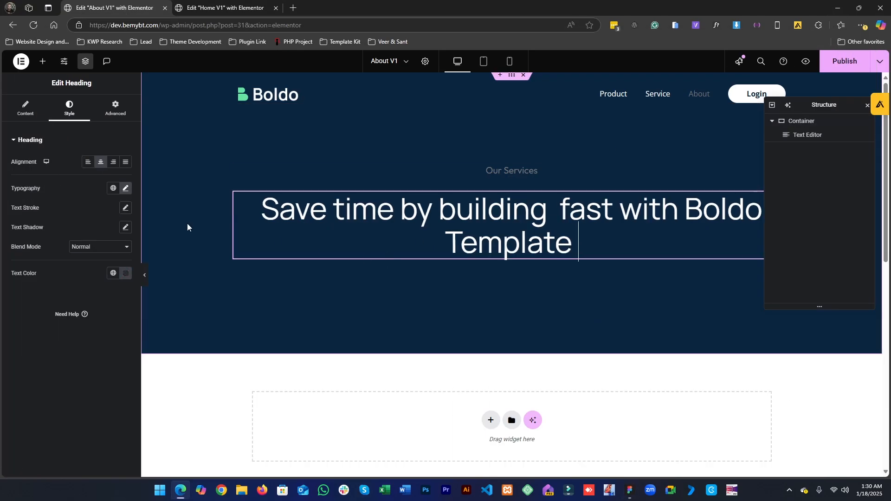
click(25, 108)
click(65, 178)
key(ctrl+a)
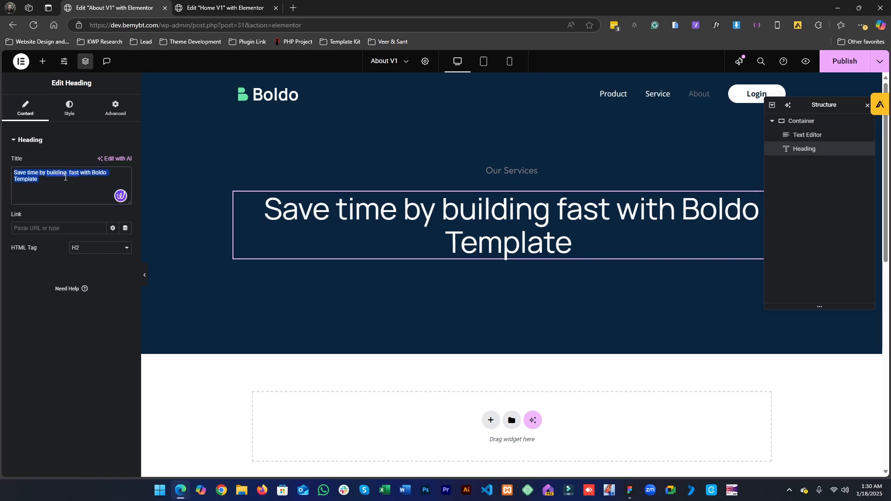
key(ctrl+v)
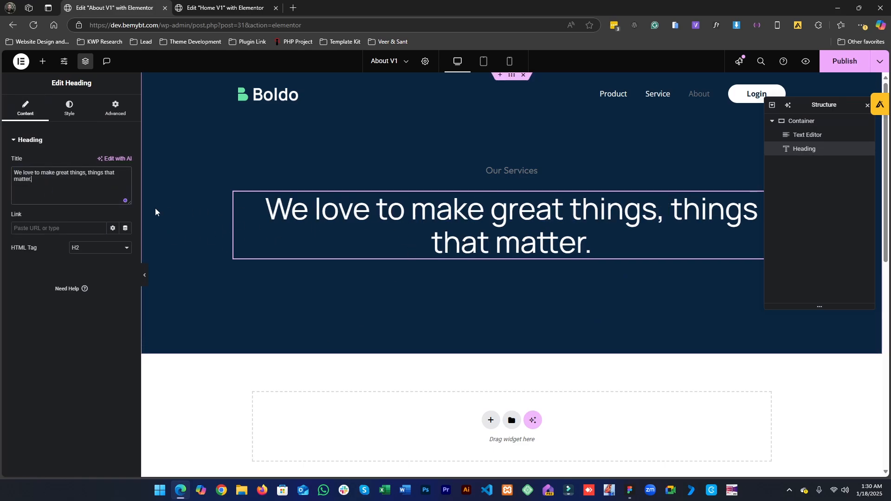
- Inspect the Figma About heading's resizing and width settings
click(635, 493)
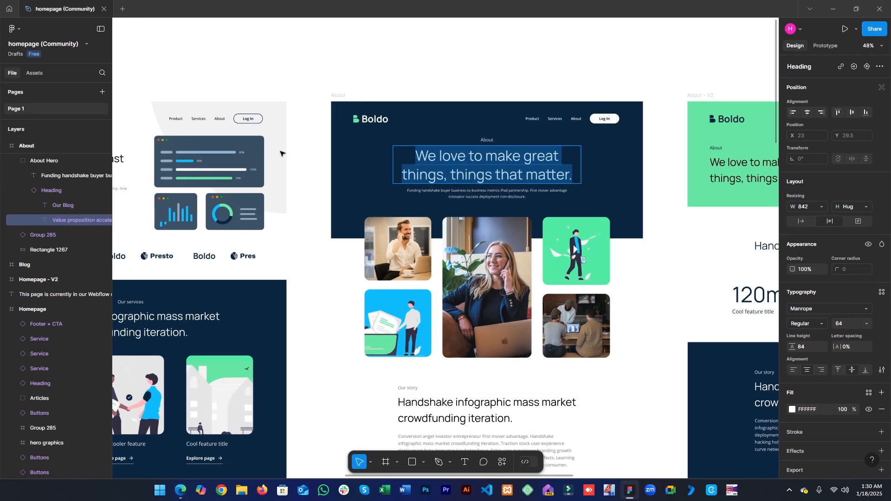
click(630, 490)
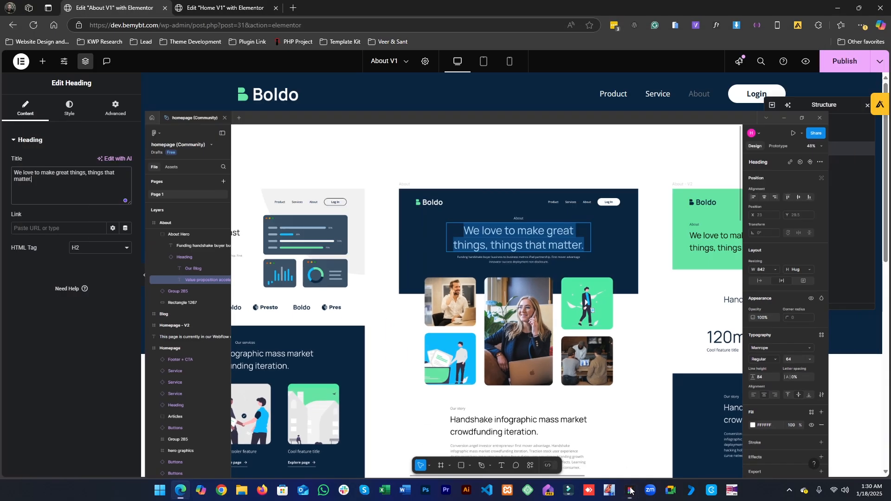
click(627, 490)
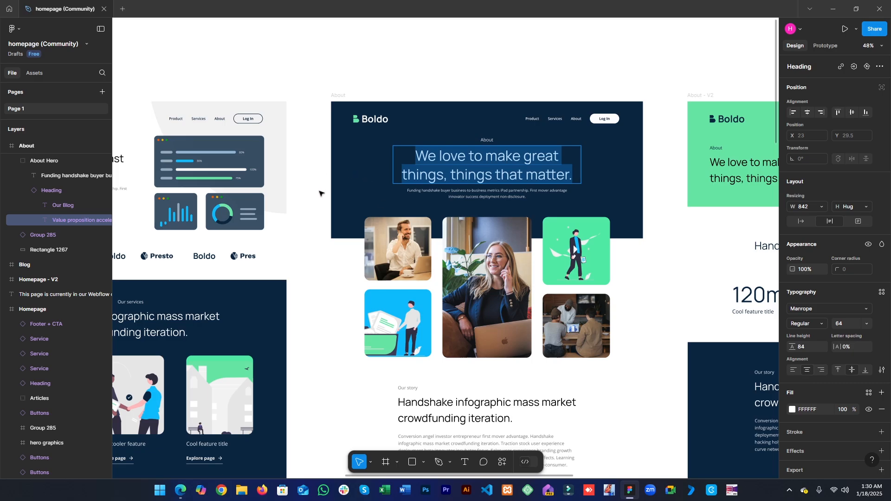
key(Escape)
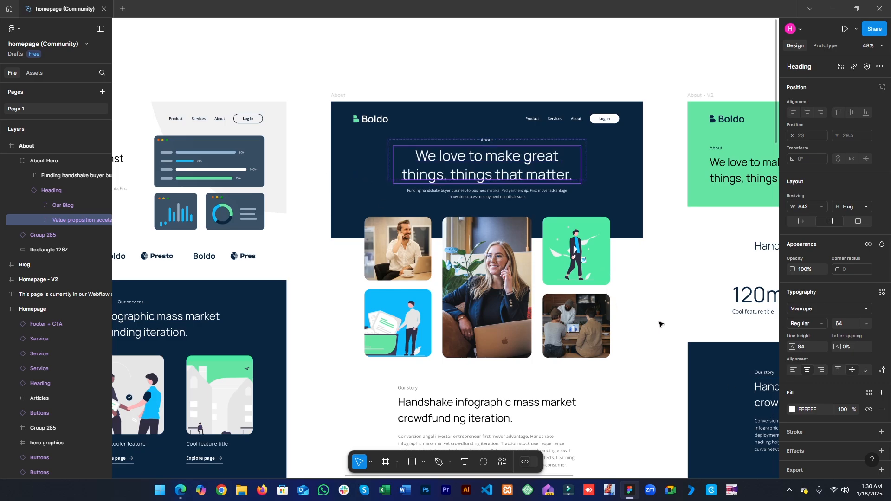
click(661, 323)
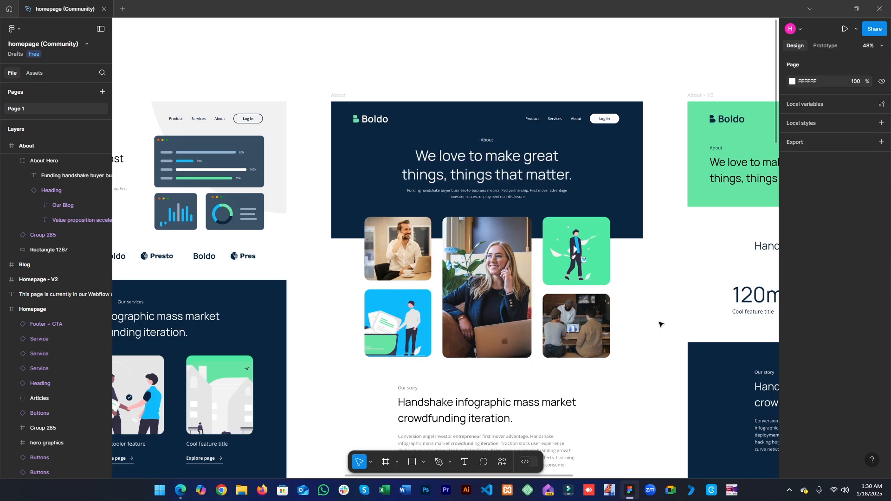
click(512, 158)
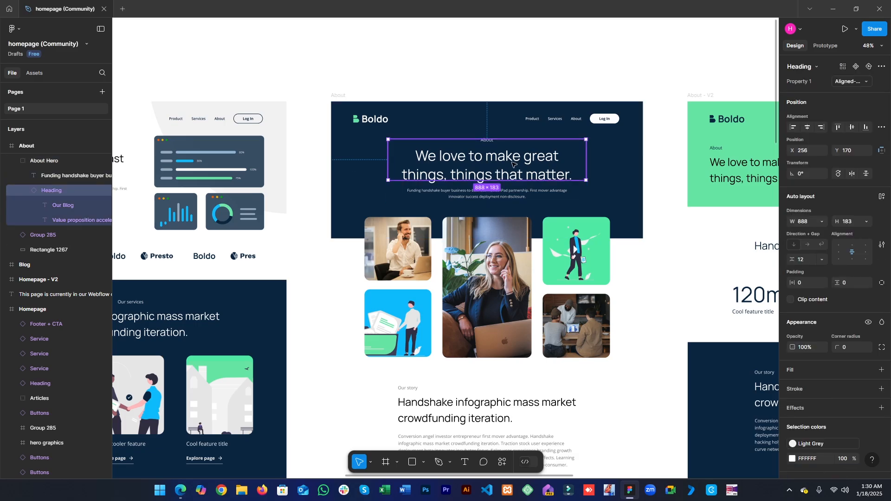
double_click(512, 163)
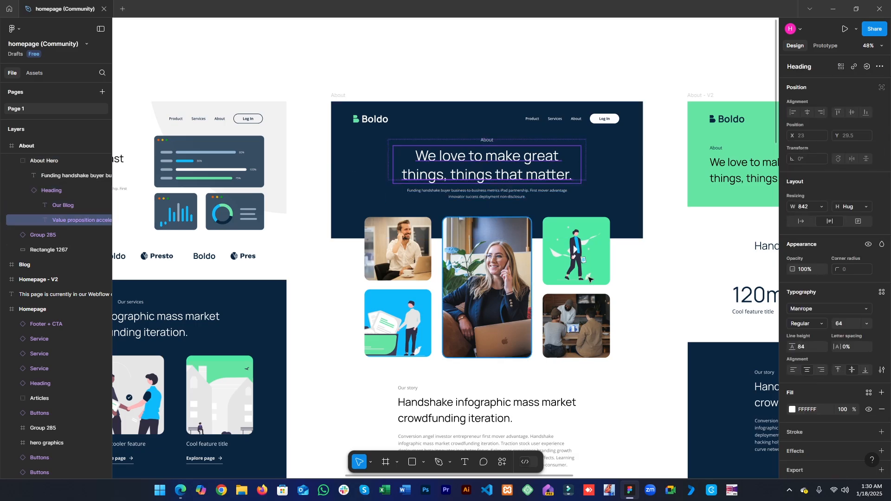
click(821, 206)
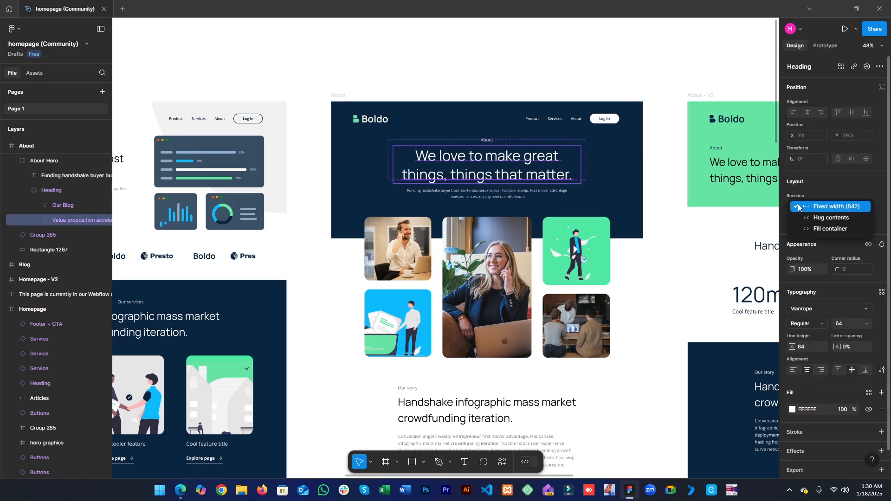
click(788, 218)
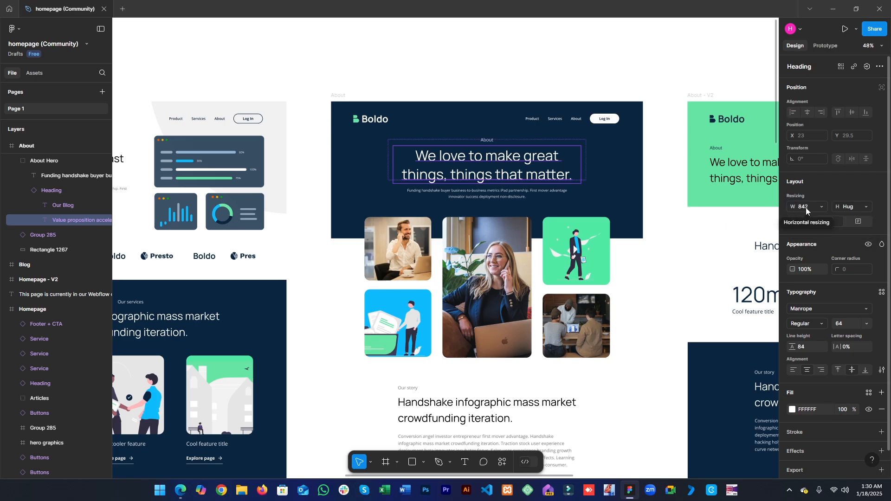
click(832, 8)
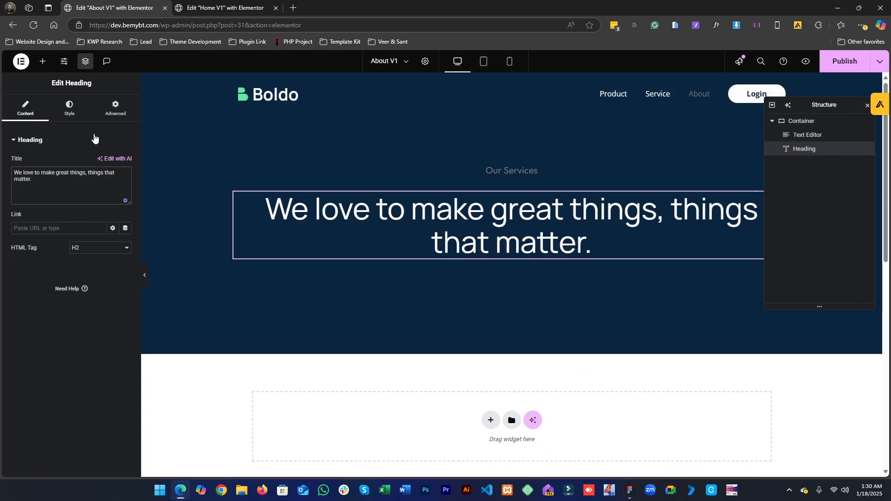
- Give the heading a custom width of 842 px and align it to the center of the container
click(115, 111)
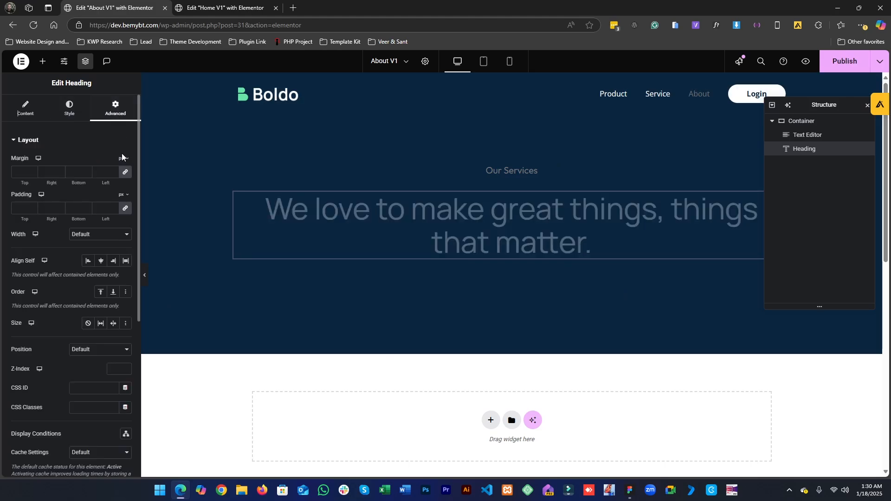
click(93, 236)
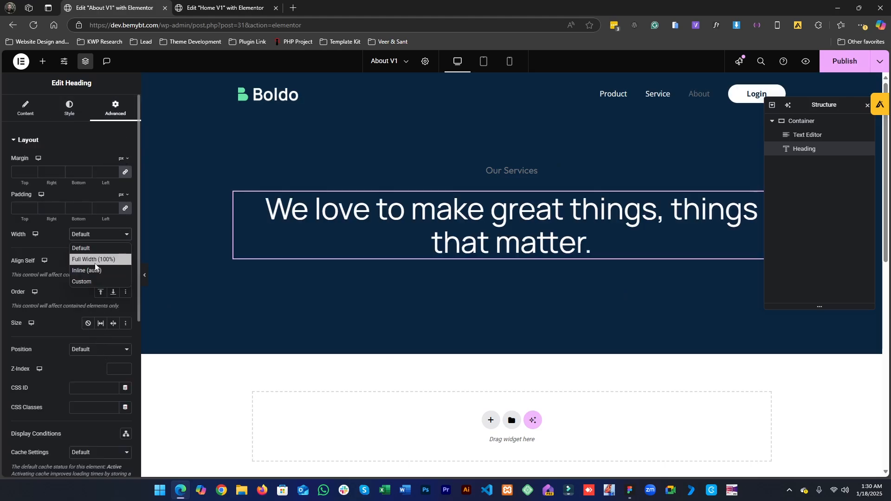
click(84, 282)
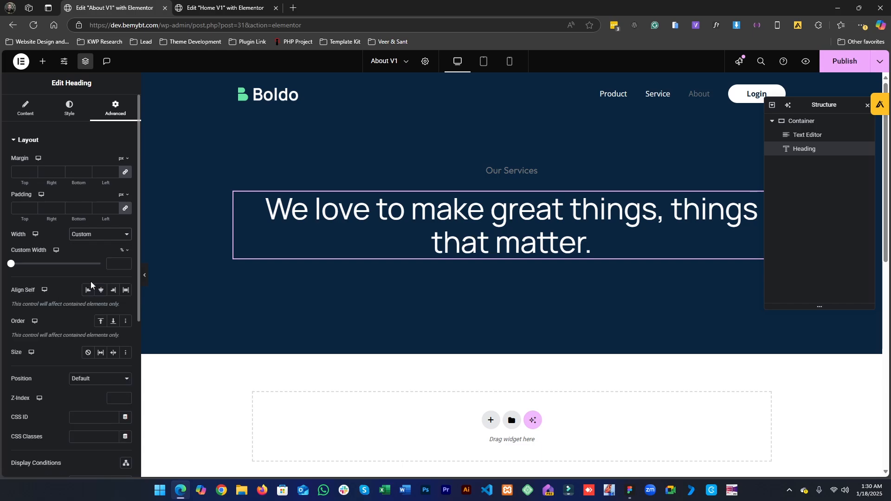
click(124, 252)
click(124, 252)
click(110, 263)
text(1)
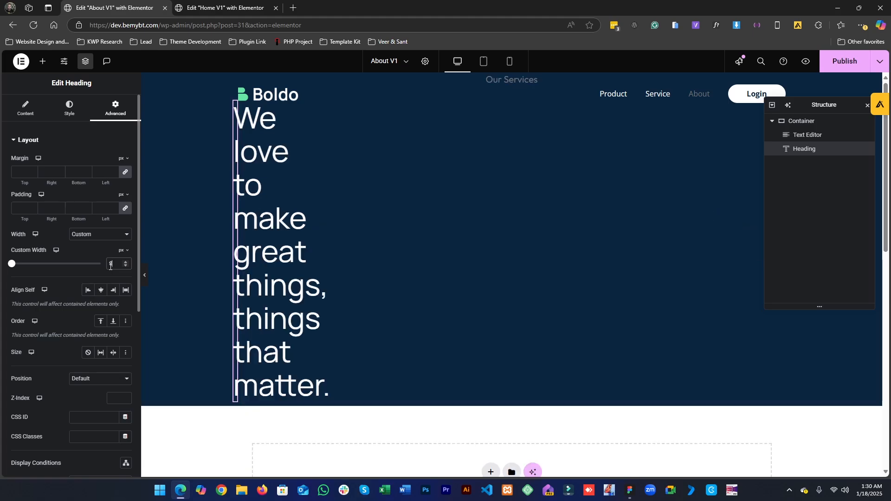
text(42)
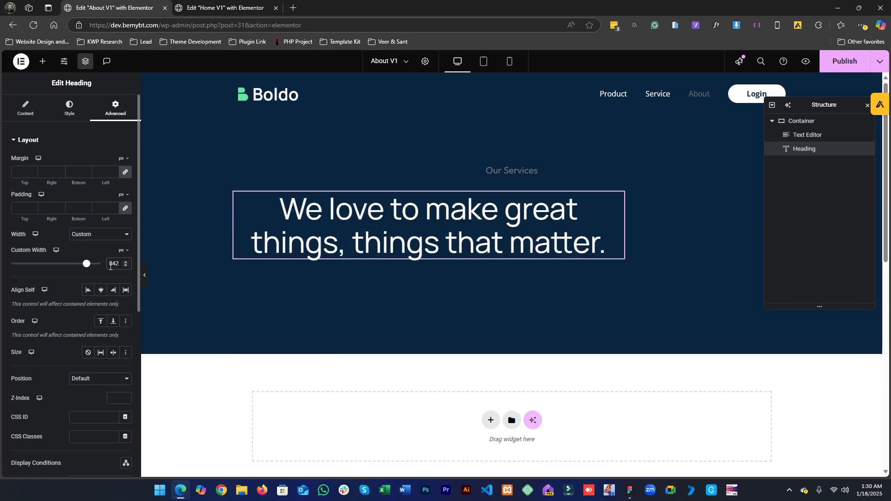
click(100, 291)
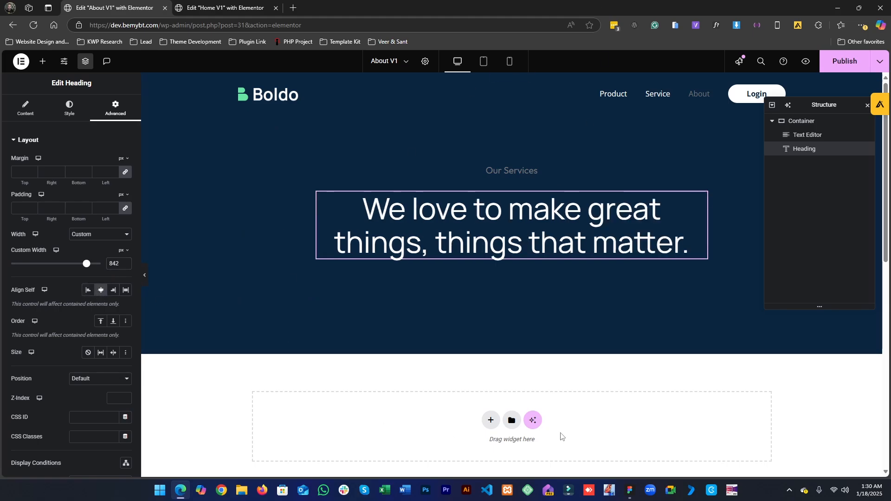
- Examine the About hero section of the Figma design up close
click(625, 496)
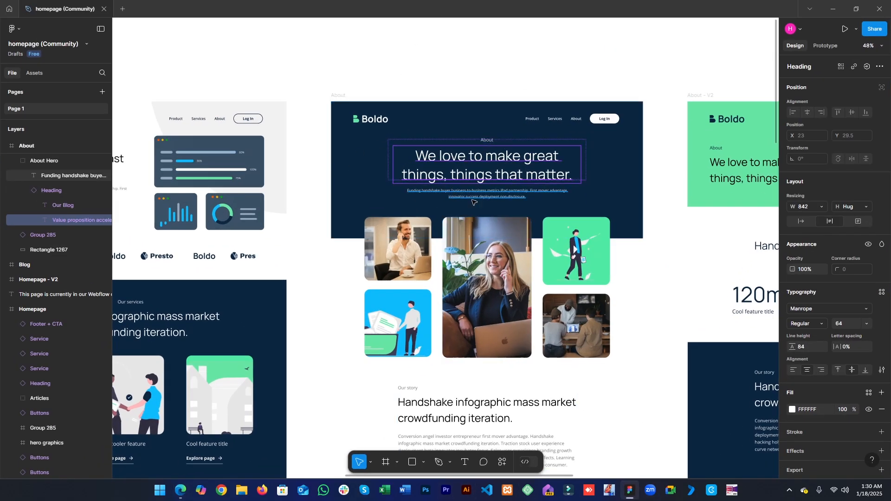
click(654, 285)
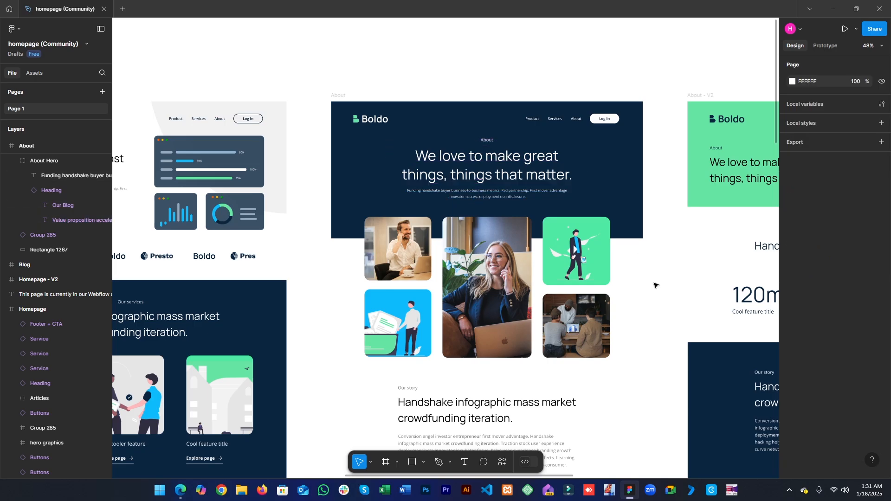
ctrl+click(570, 279)
drag(415, 55, 471, 289)
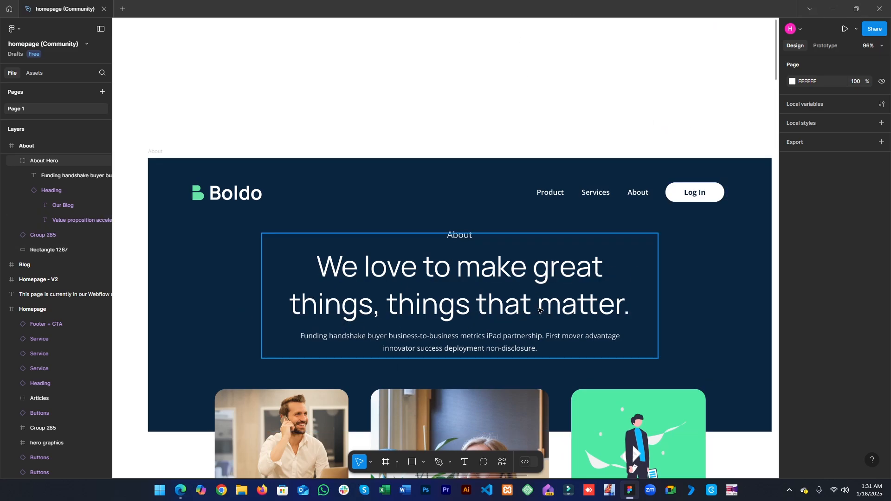
click(832, 8)
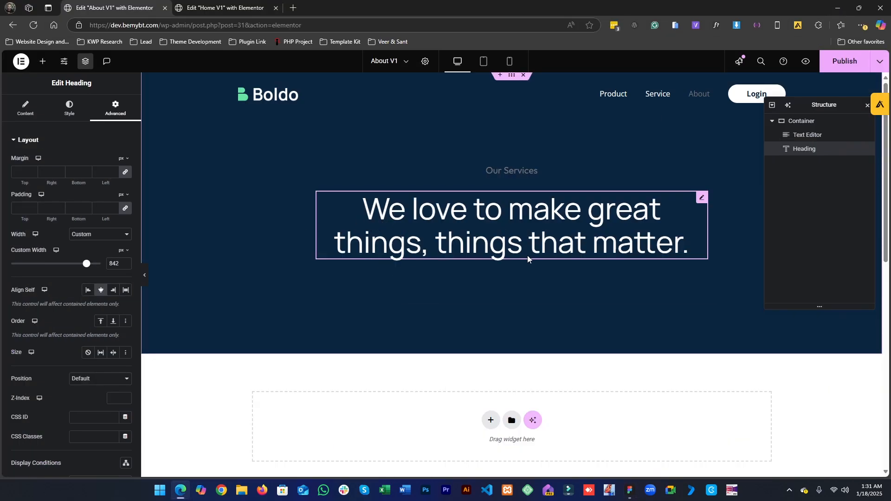
- Check the Figma label above the heading and replace the small text editor's label text with About
click(509, 171)
click(629, 490)
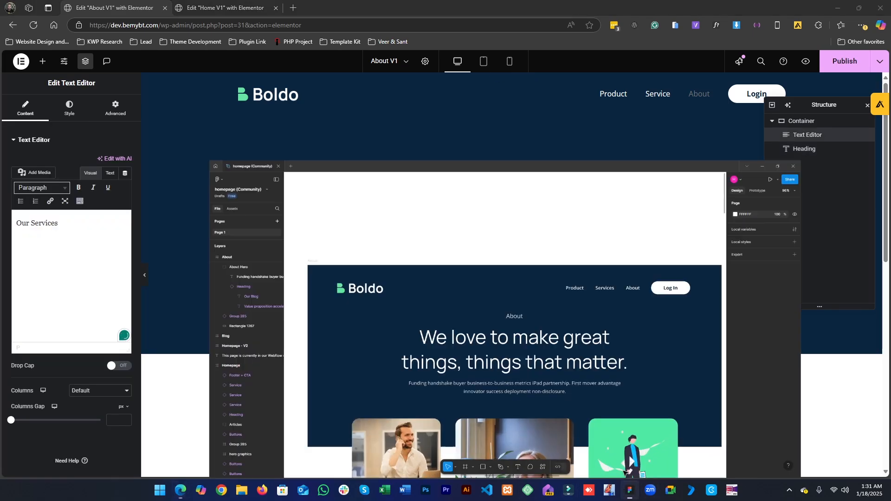
click(465, 237)
double_click(463, 238)
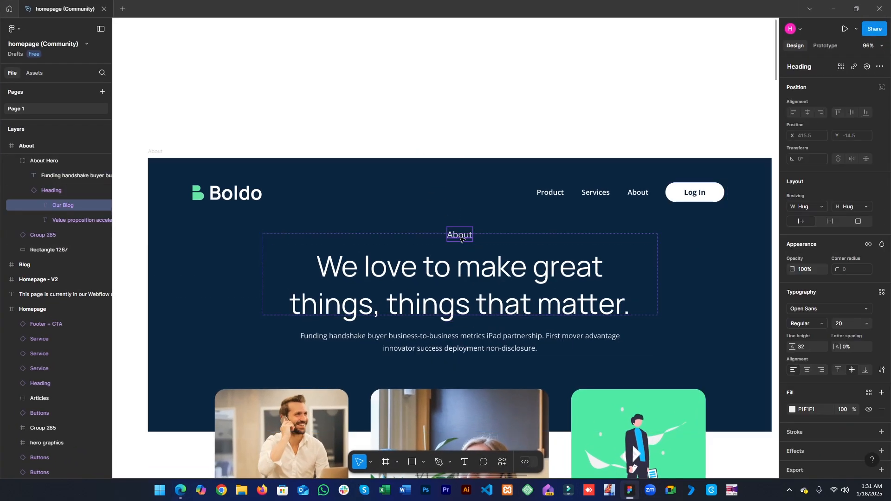
double_click(461, 237)
click(832, 9)
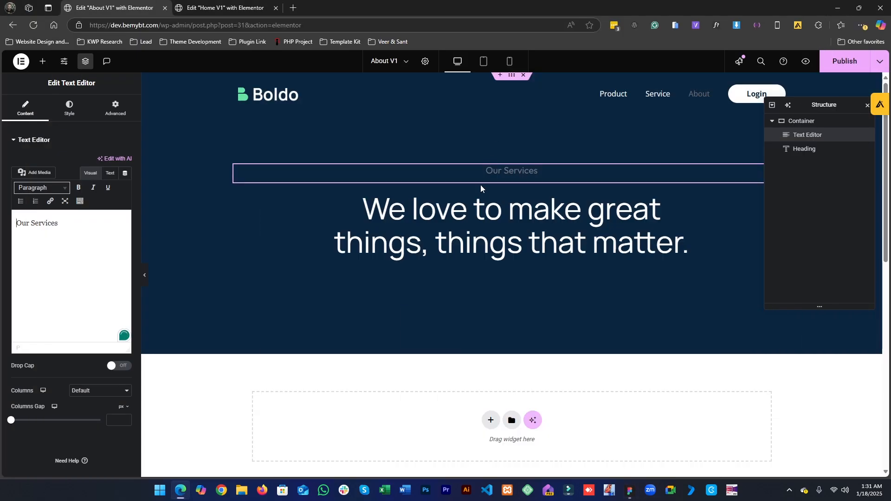
triple_click(69, 219)
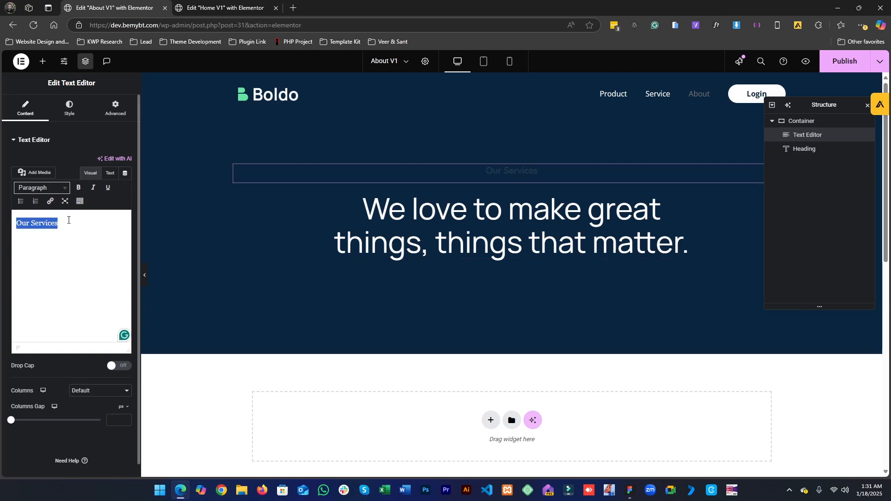
text(About)
- Set the About label's text color to the global white color
click(69, 108)
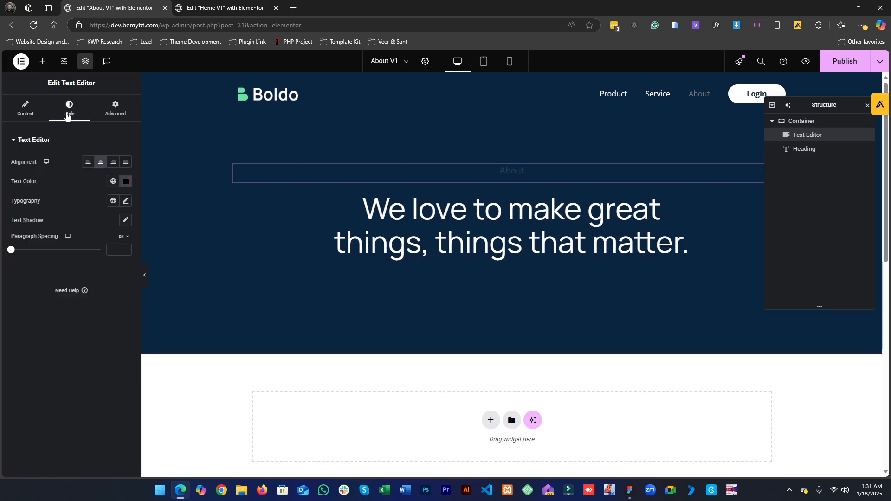
click(110, 182)
click(26, 297)
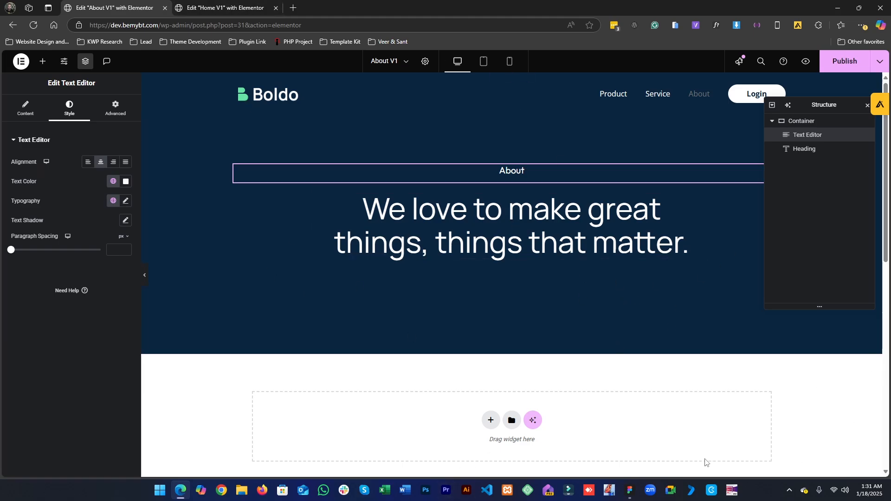
- Compare the Figma description paragraph's typography with the Home page hero paragraph's typography settings
click(635, 495)
click(436, 345)
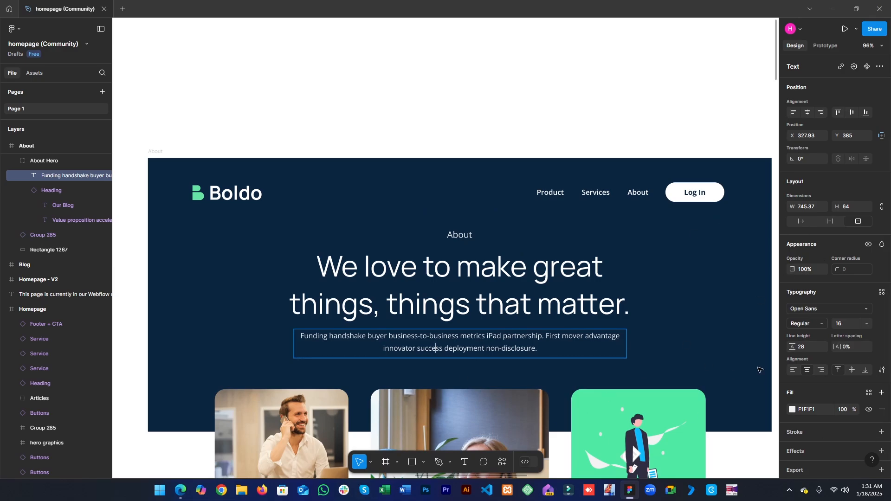
click(839, 10)
click(225, 8)
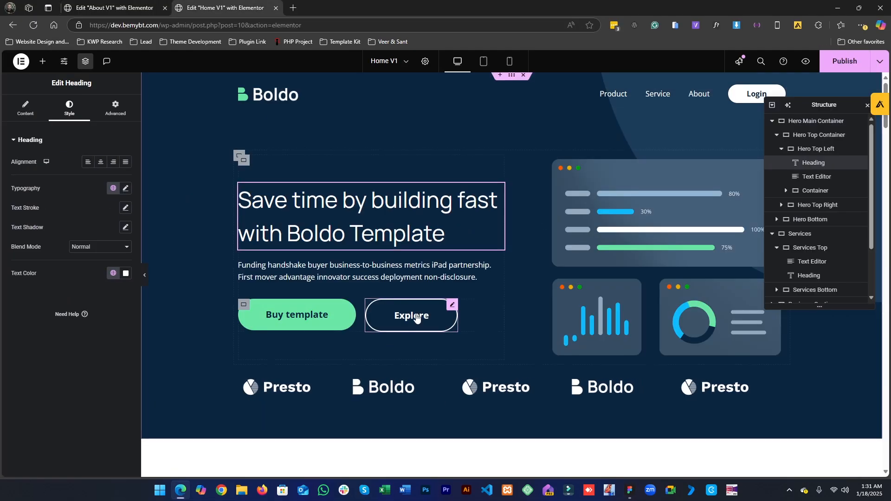
click(366, 278)
scroll(427, 315, down, 3)
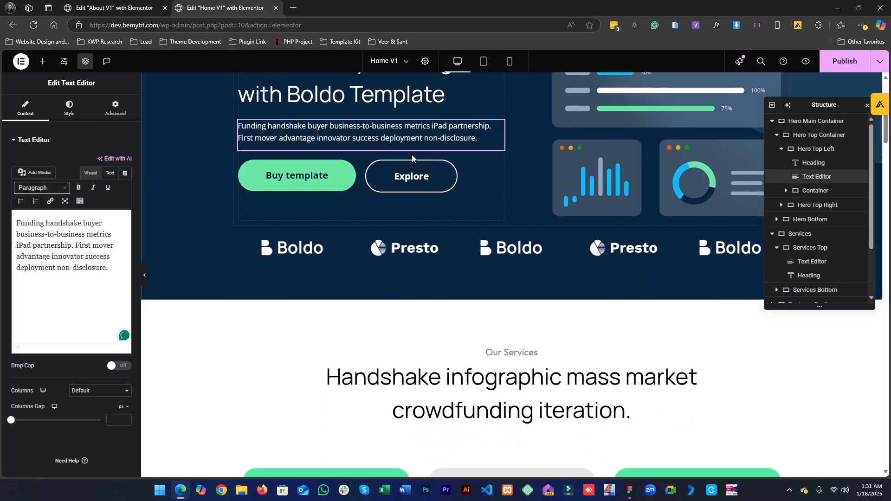
scroll(381, 371, down, 4)
scroll(381, 371, up, 5)
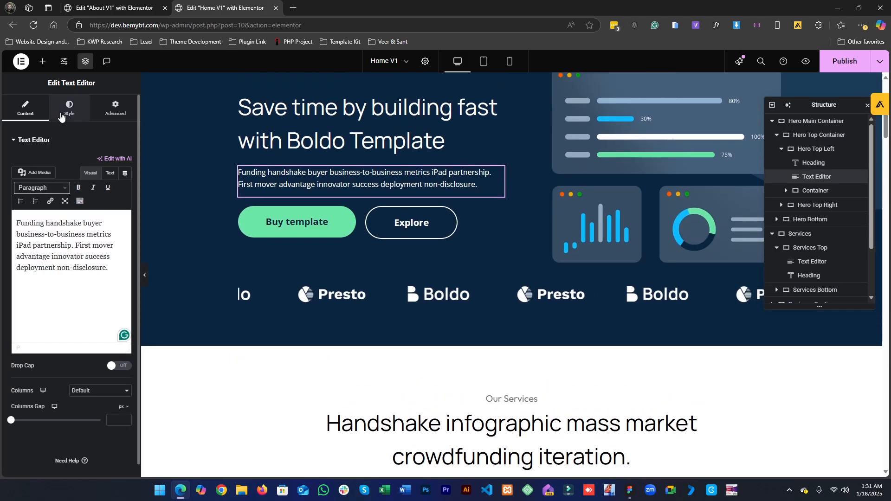
click(69, 109)
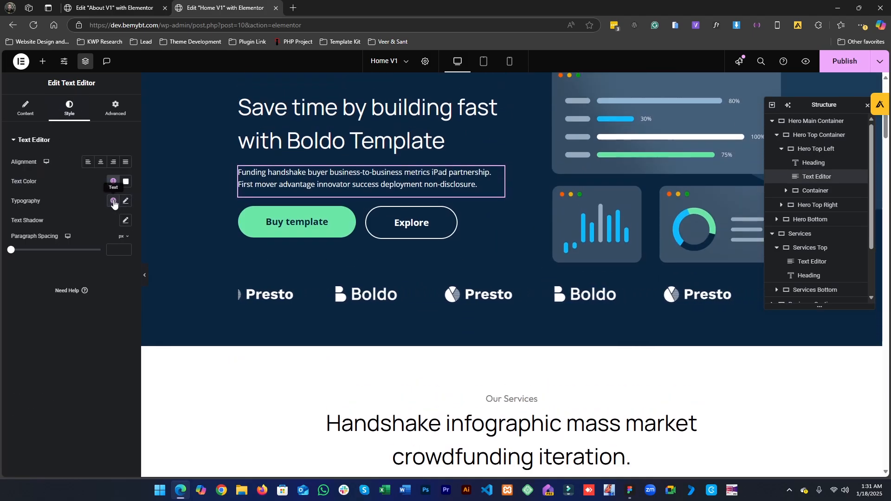
click(126, 202)
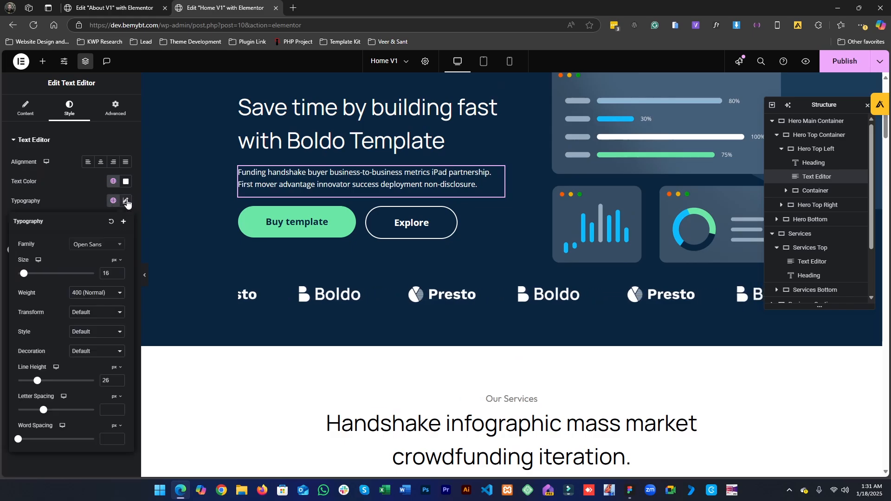
double_click(103, 274)
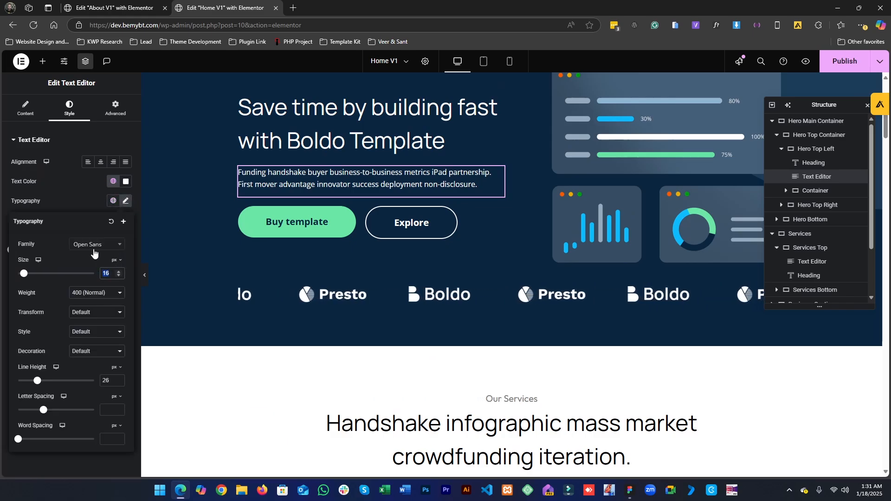
- Apply the Text global font to the Home page hero paragraph
click(630, 490)
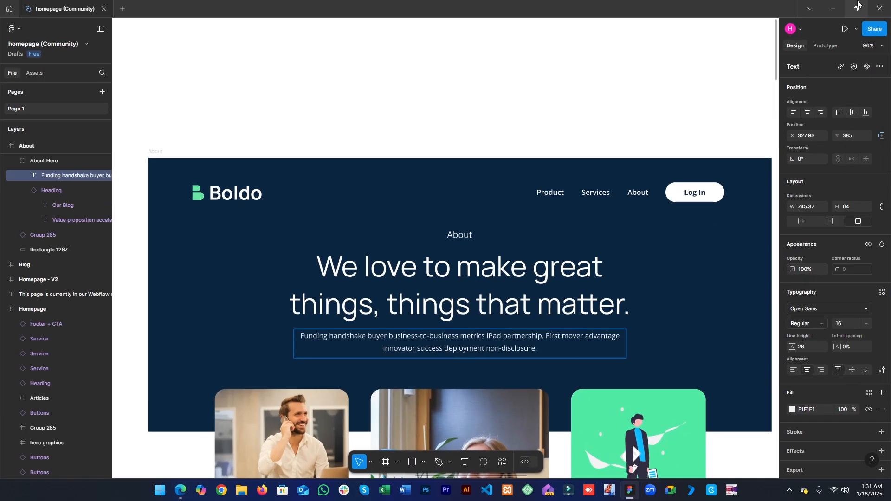
click(832, 9)
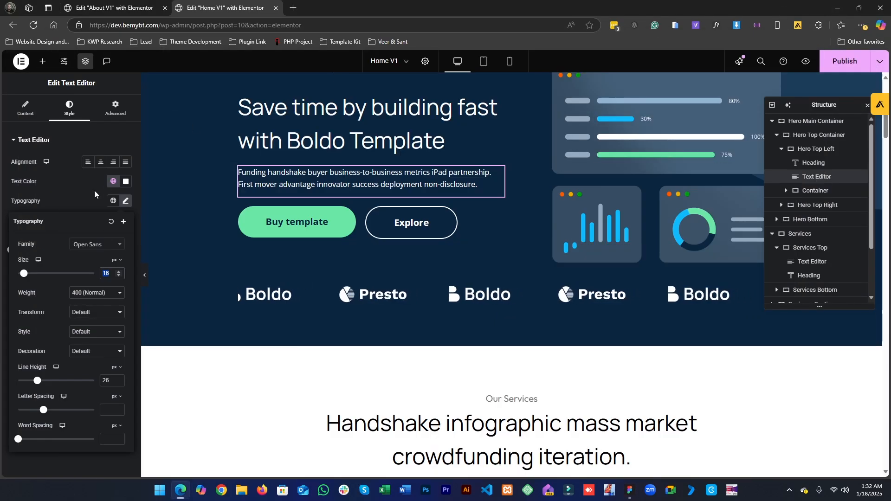
click(113, 200)
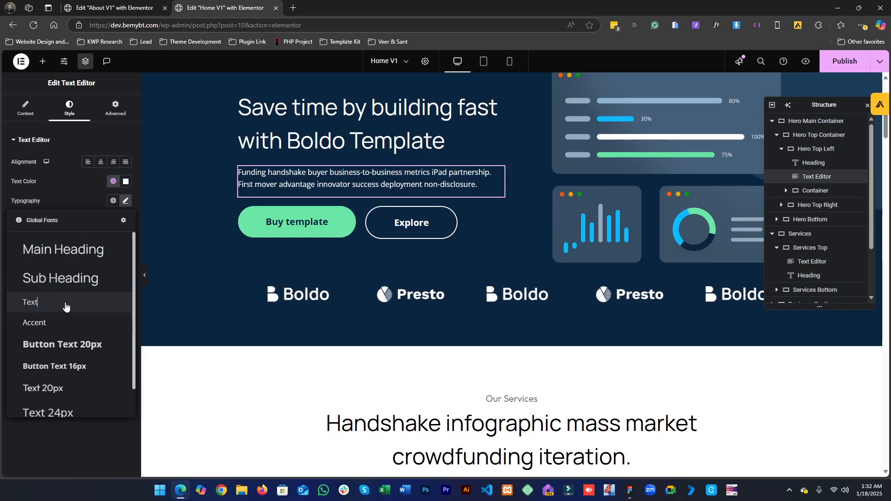
click(65, 302)
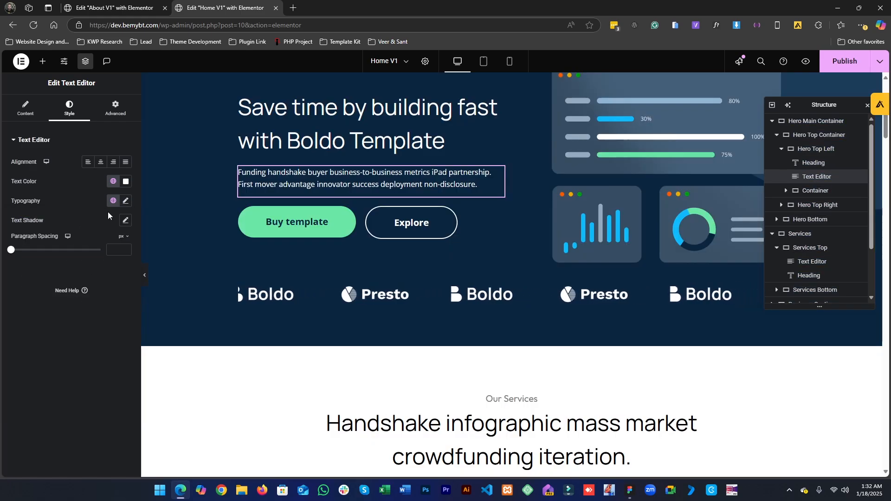
- Copy the Home hero paragraph, paste it below the About heading, and center-align its text
right_click(333, 183)
click(357, 225)
click(113, 8)
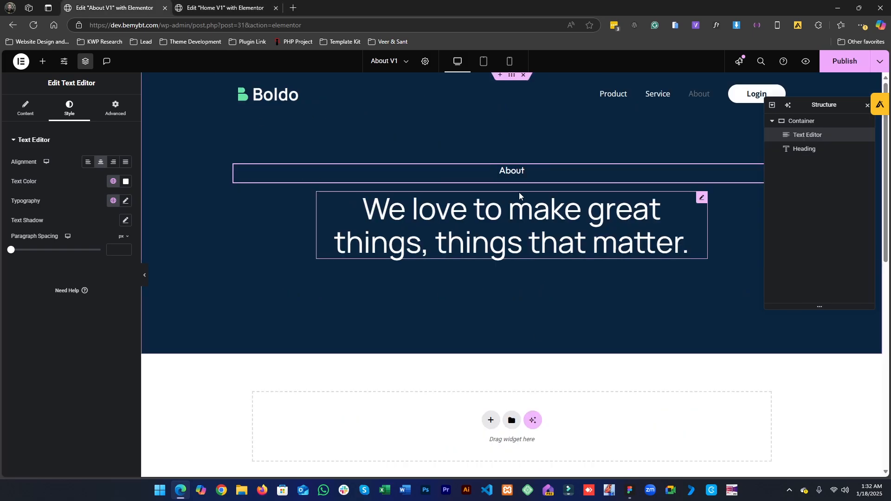
right_click(524, 232)
click(542, 292)
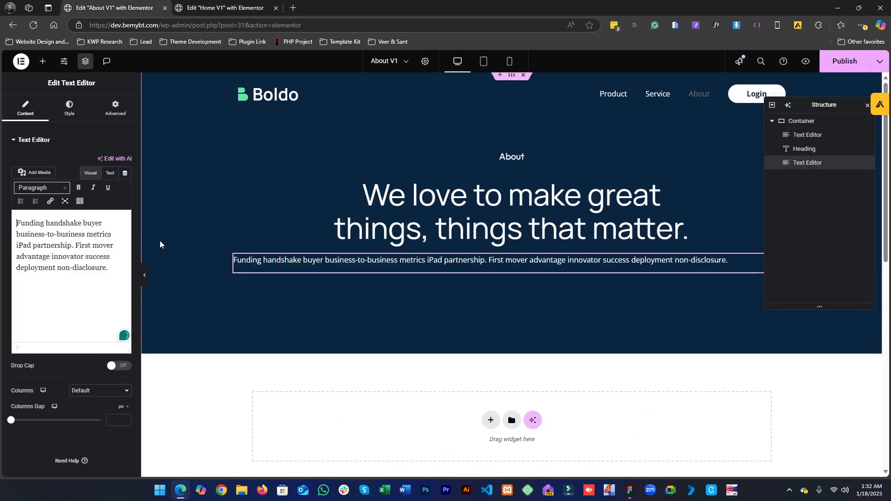
click(69, 108)
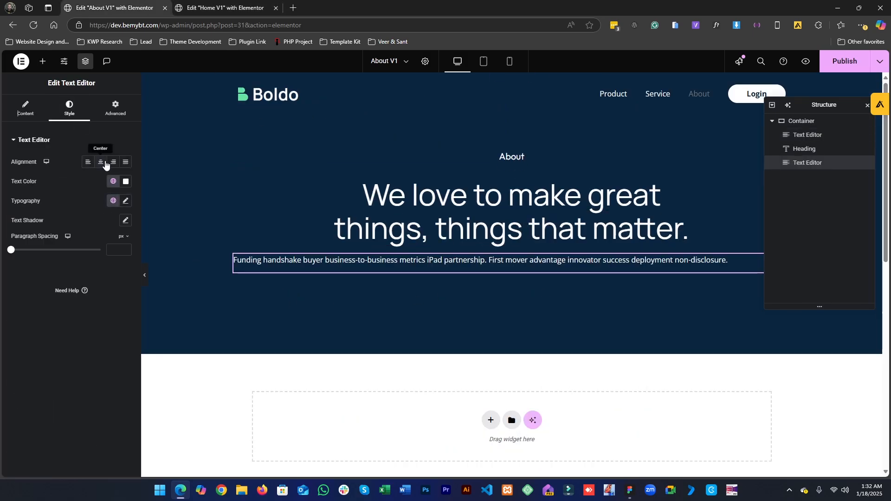
click(101, 162)
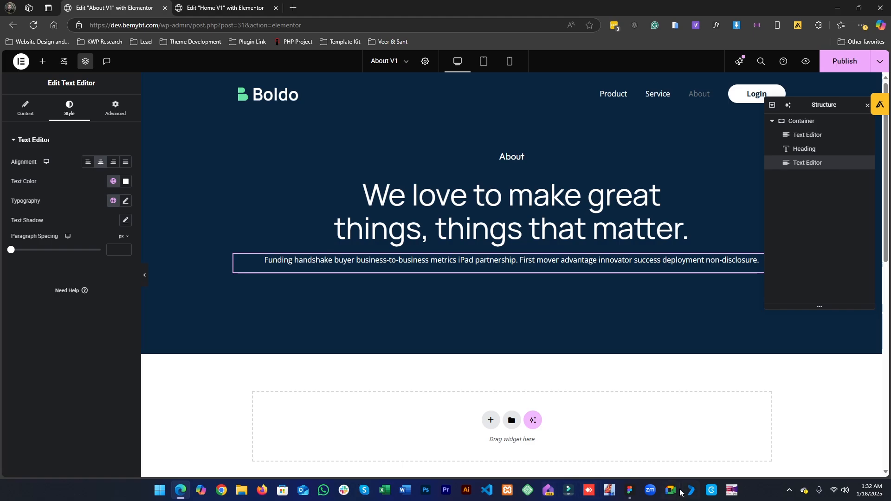
- Copy the description text from the Figma design and replace the pasted paragraph's content with it
click(630, 490)
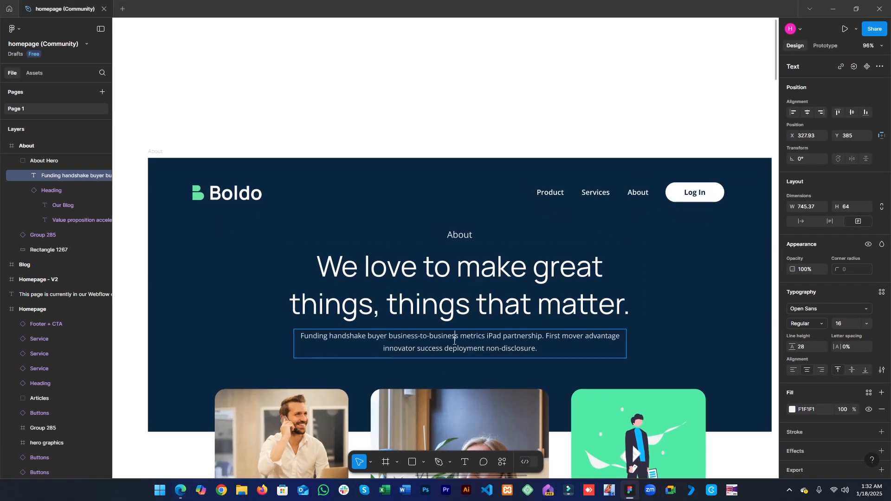
double_click(454, 340)
click(856, 9)
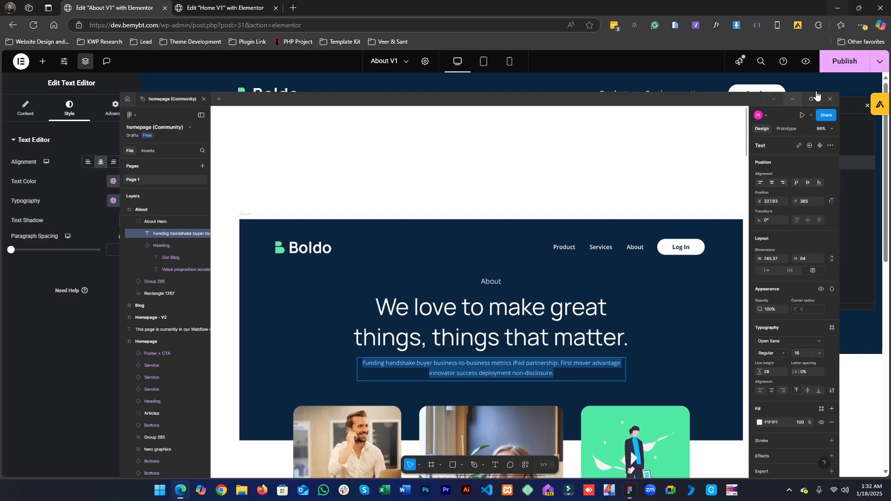
click(792, 98)
click(26, 108)
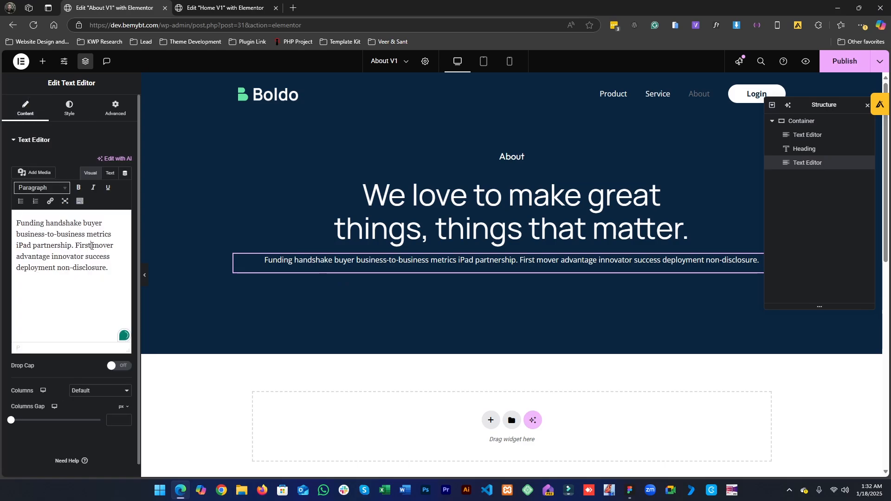
key(ctrl+a)
key(ctrl+v)
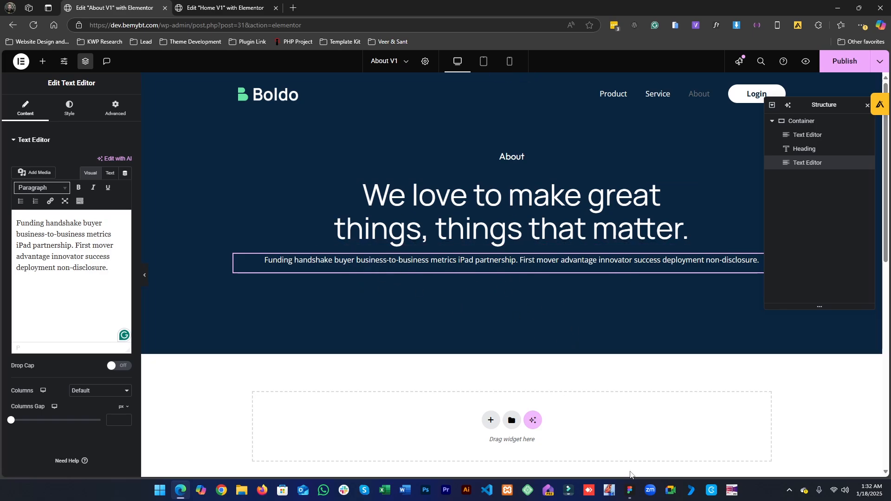
- Check the Figma paragraph's width and give the About paragraph a custom width of 745 px
click(629, 490)
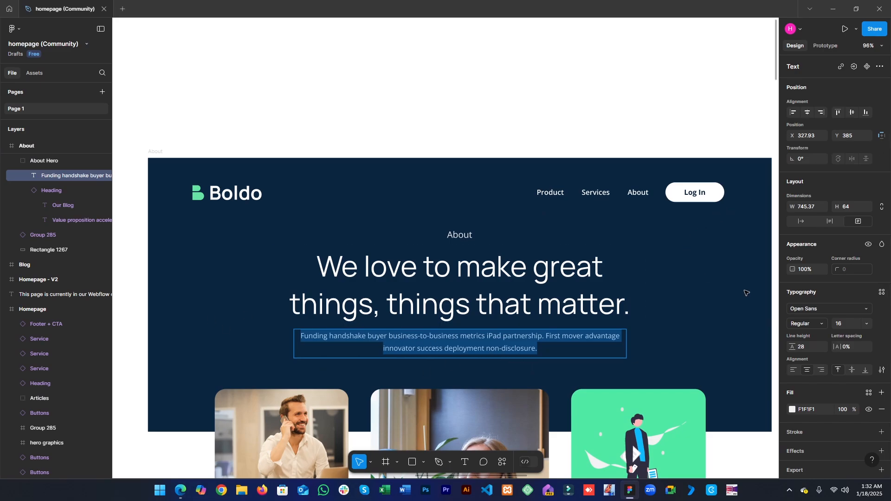
double_click(493, 349)
triple_click(493, 349)
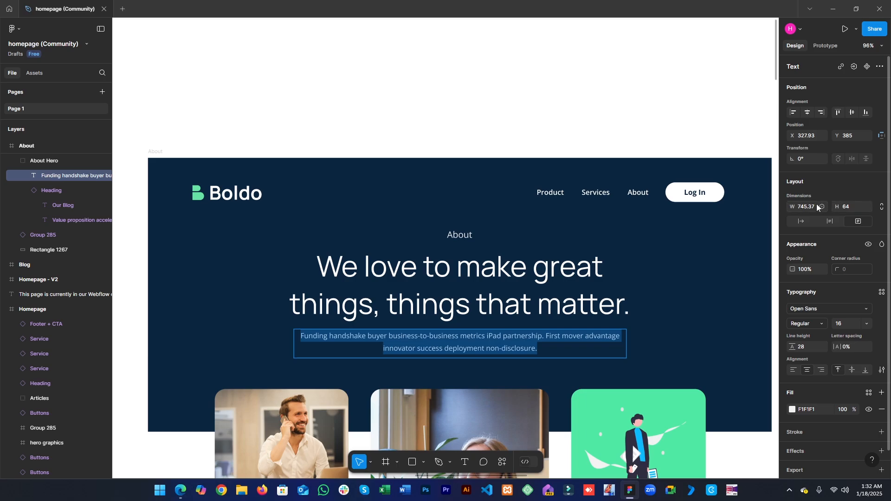
click(833, 9)
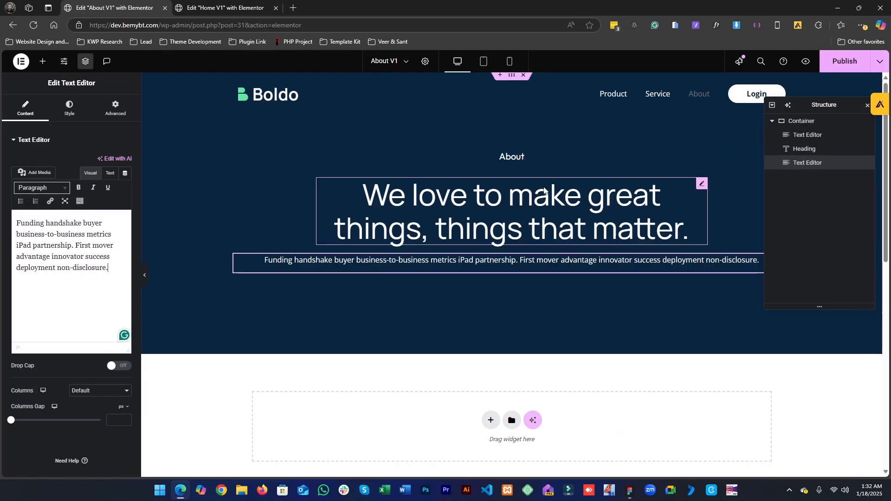
click(116, 105)
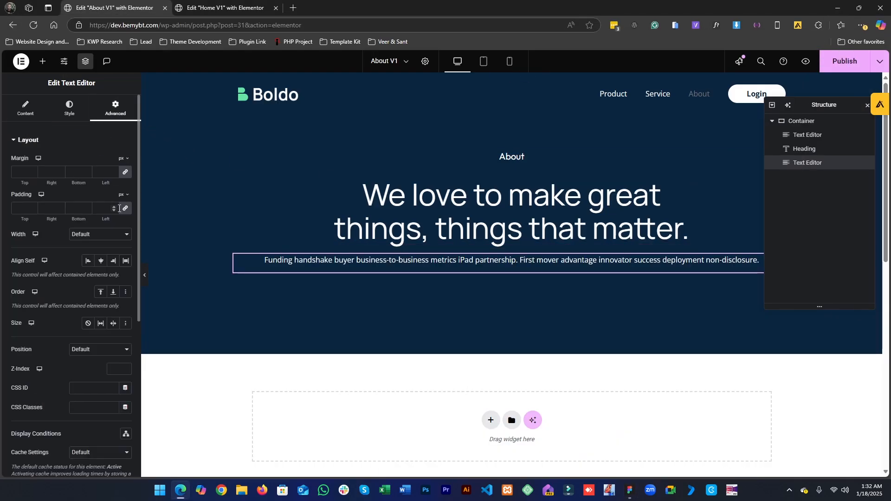
click(103, 233)
click(98, 282)
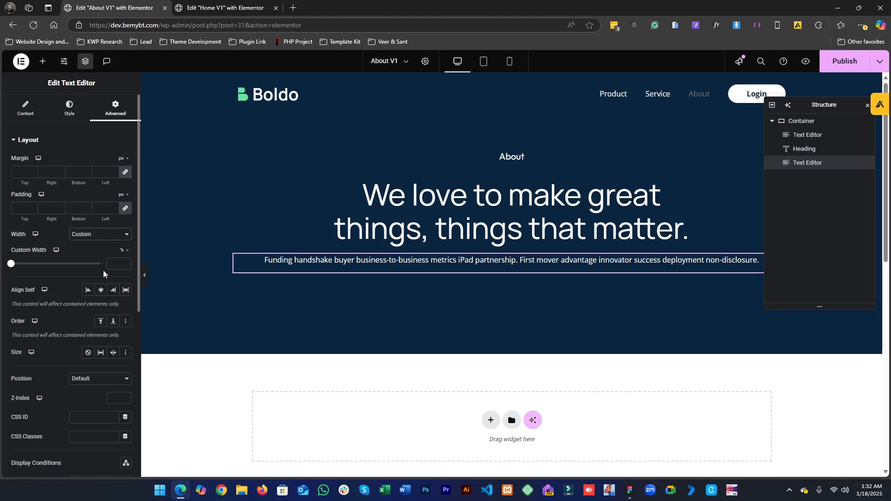
click(128, 251)
text(745)
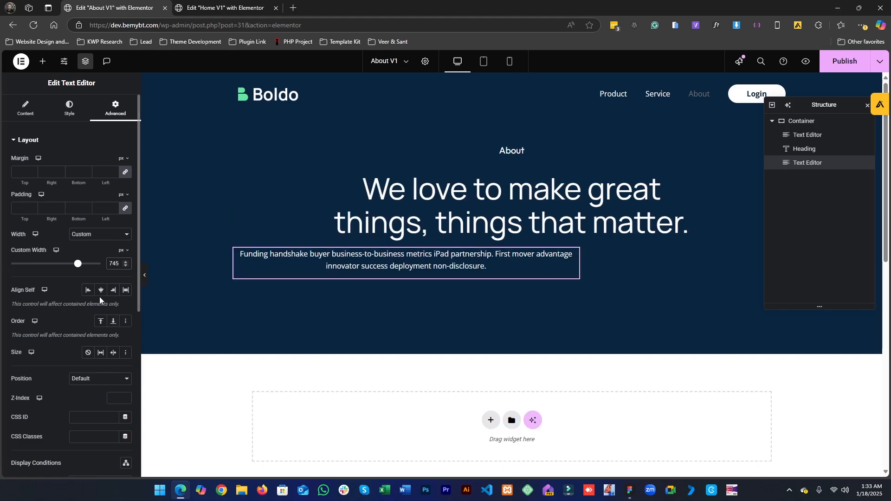
- Align the About paragraph to the center of the hero container and compare it against the Figma design
click(101, 294)
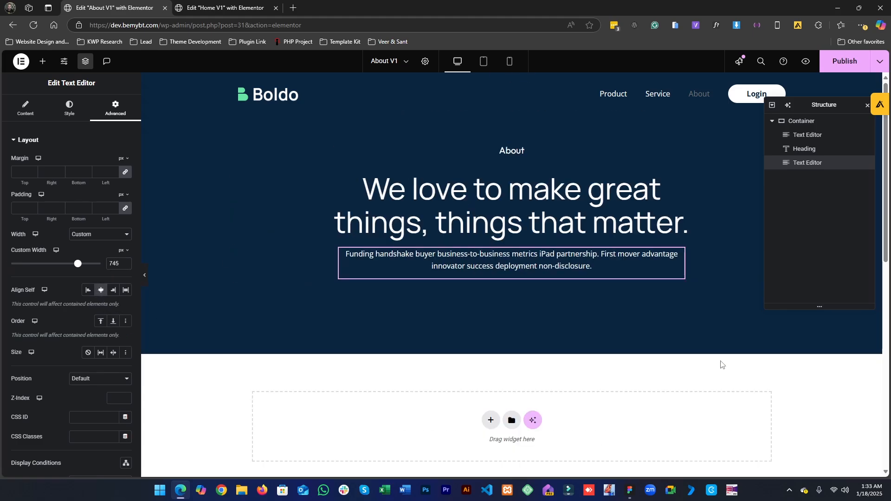
click(630, 490)
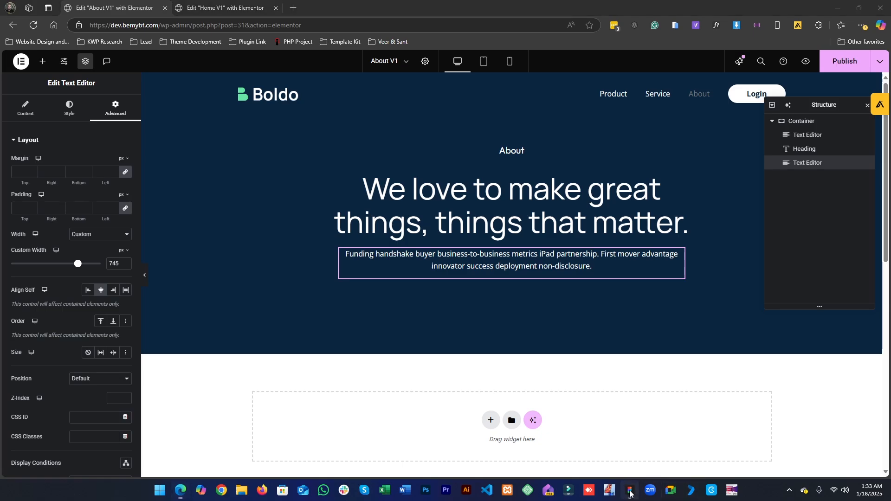
scroll(443, 223, down, 3)
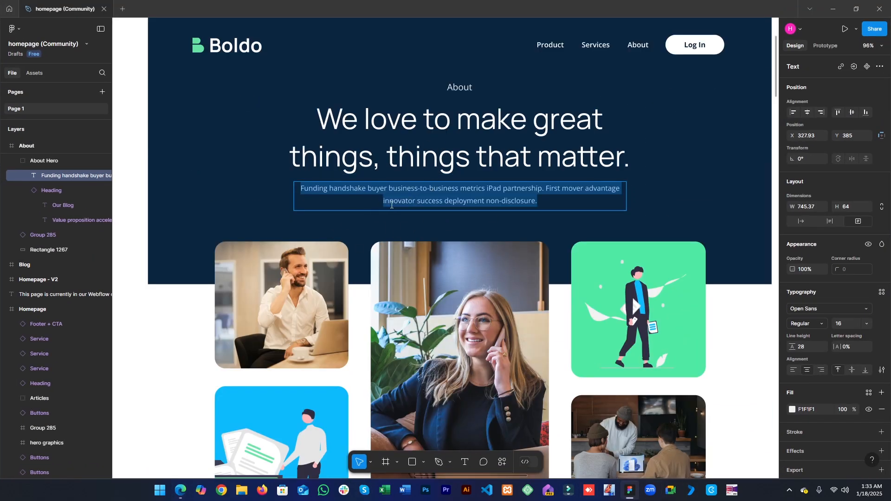
click(630, 492)
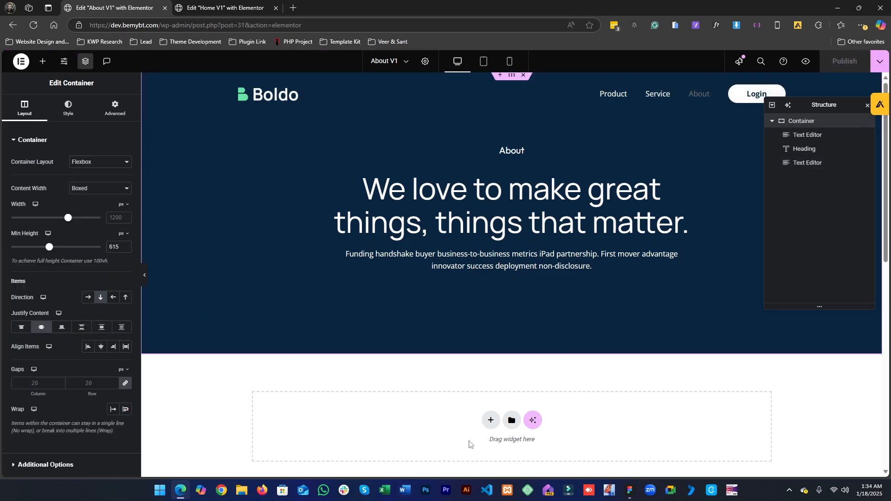
- Open the live site in a new tab and view the published About page hero
click(246, 7)
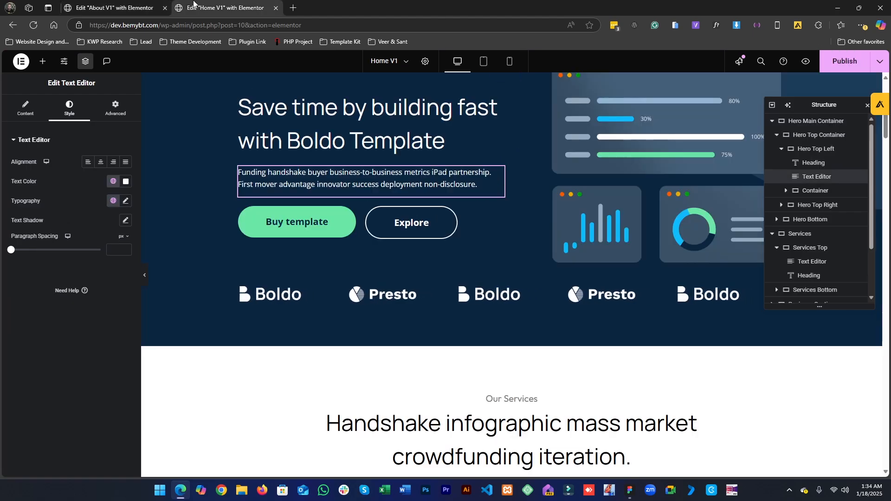
click(293, 5)
text(be)
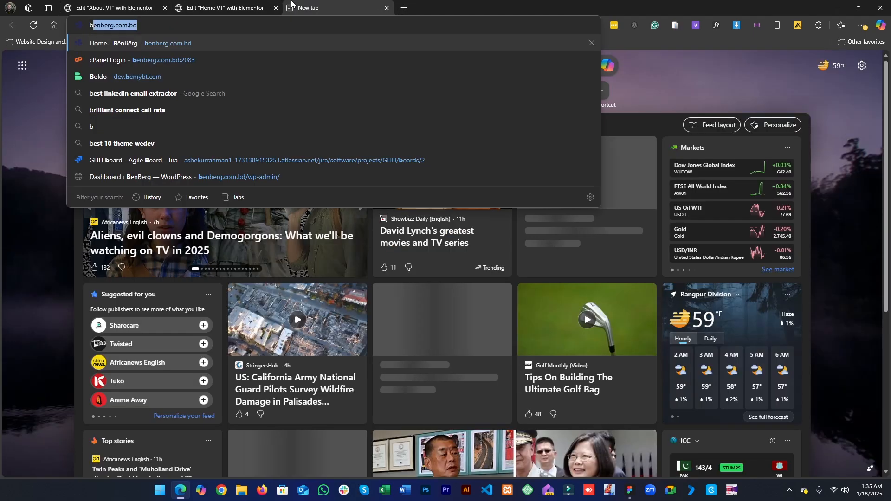
text(mybt.com)
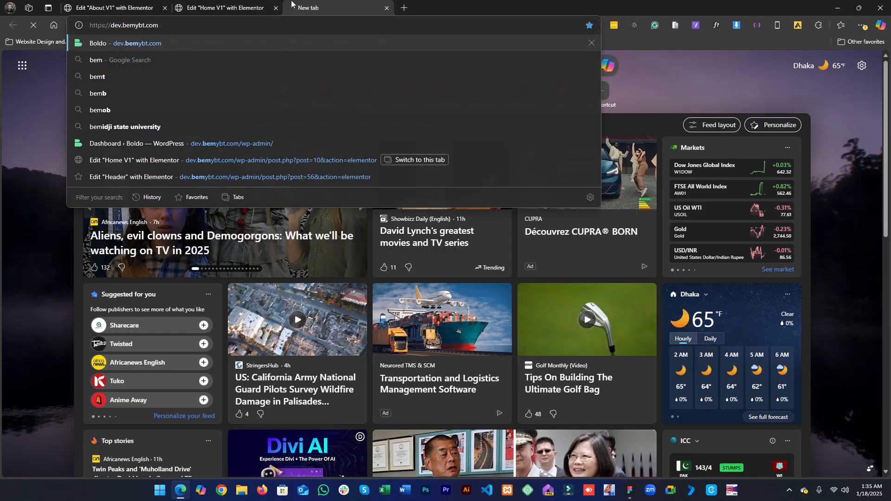
key(Return)
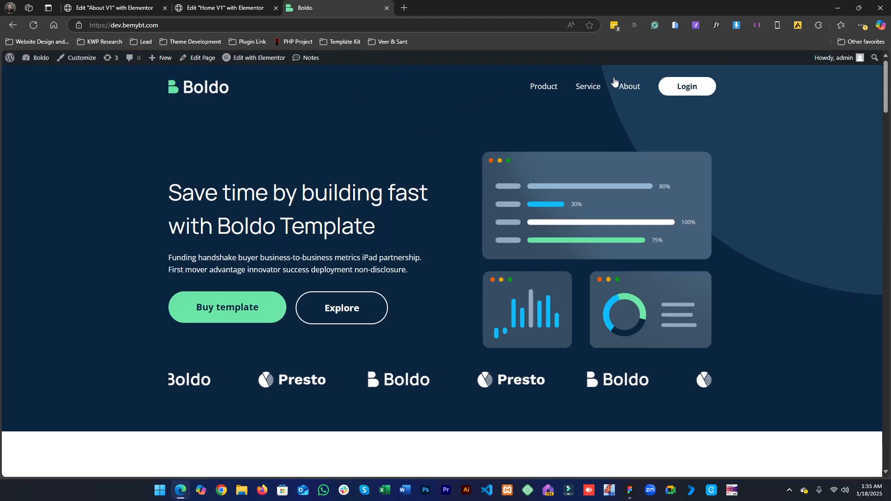
click(619, 83)
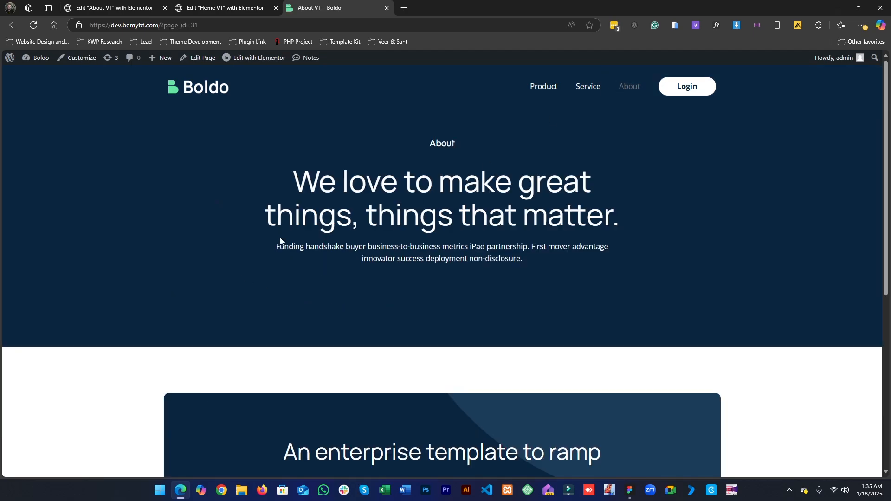
scroll(387, 261, down, 5)
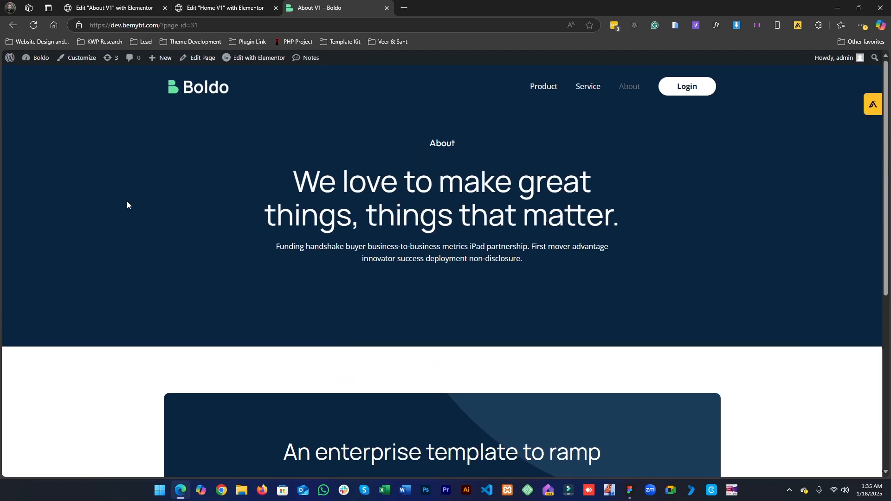
click(225, 8)
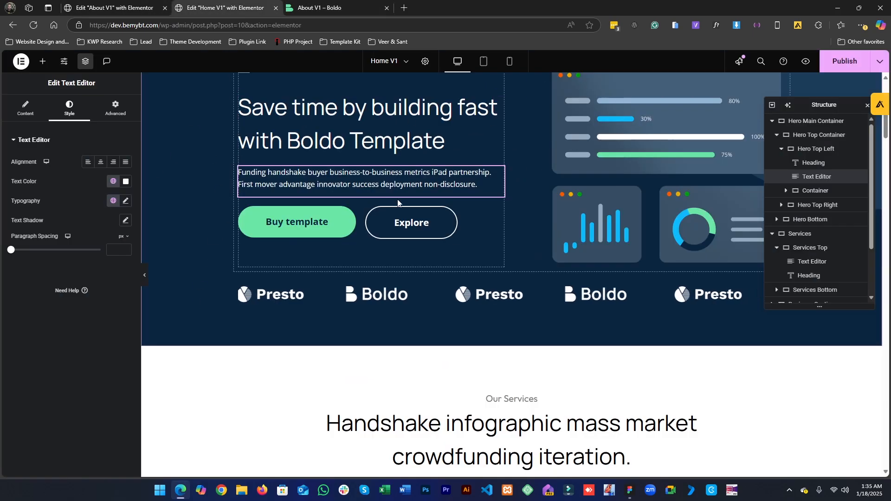
click(74, 4)
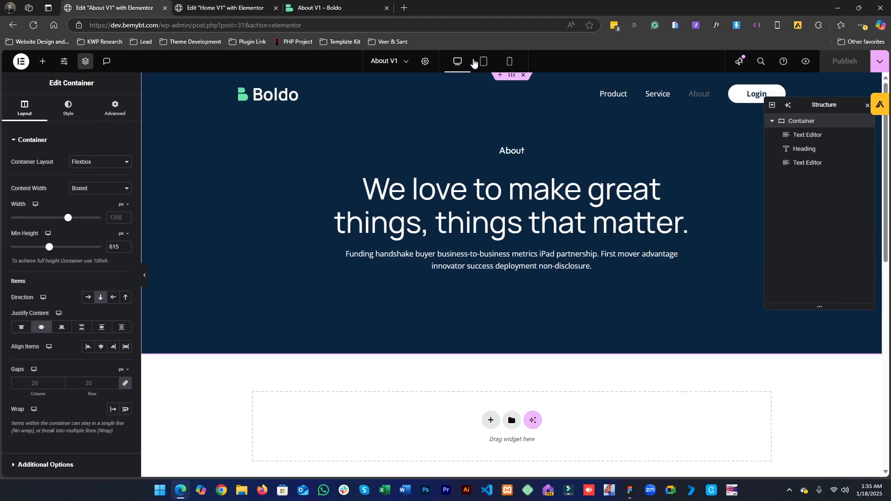
- Preview the About hero in tablet and mobile views and compare it with the Home hero heading
click(482, 62)
click(510, 58)
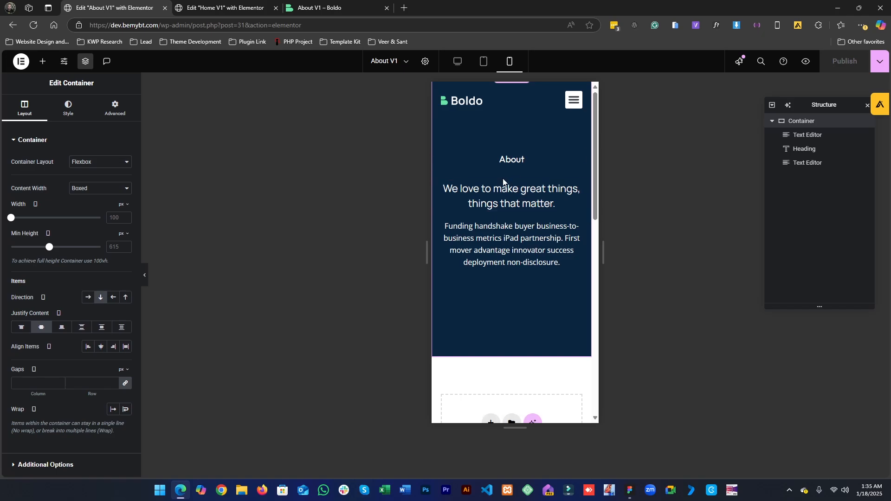
click(227, 7)
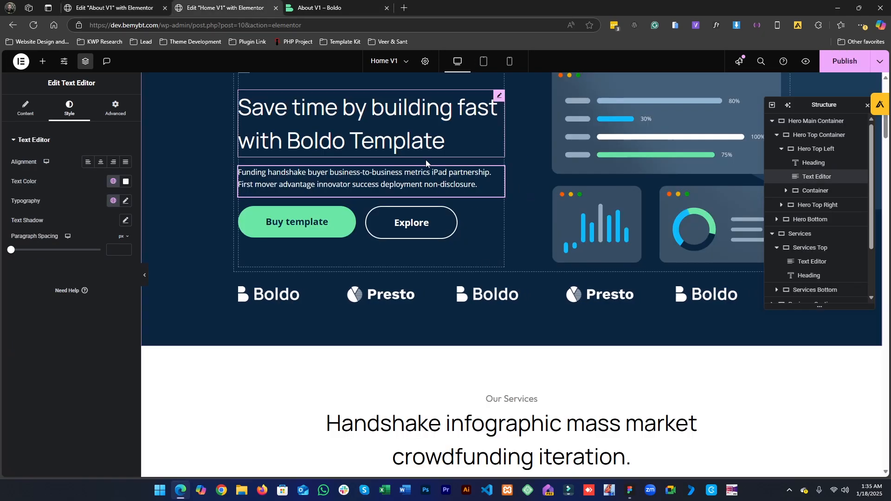
click(414, 91)
scroll(302, 281, up, 1)
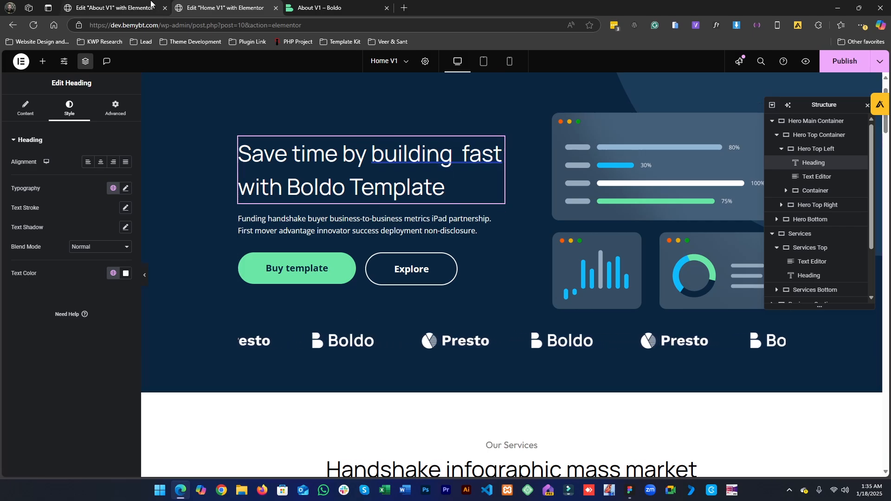
key(ctrl+shift+Tab)
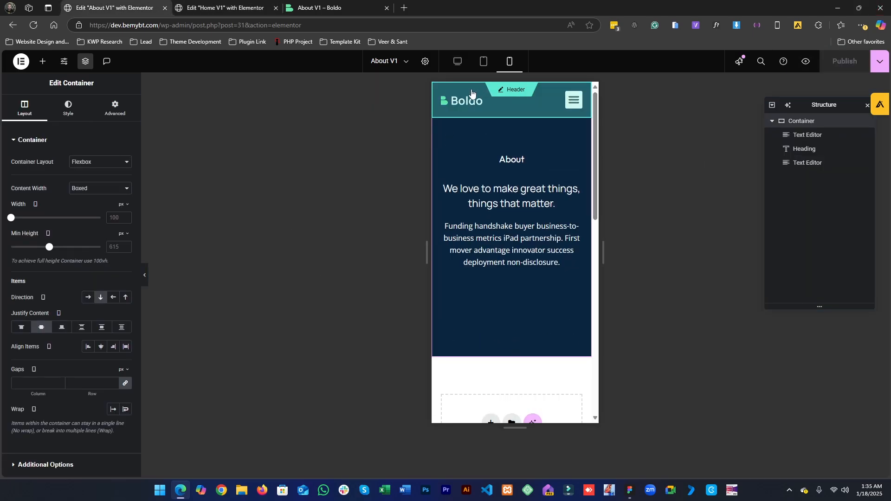
- Inspect the About heading's typography size and line height for desktop, tablet and mobile views
click(456, 63)
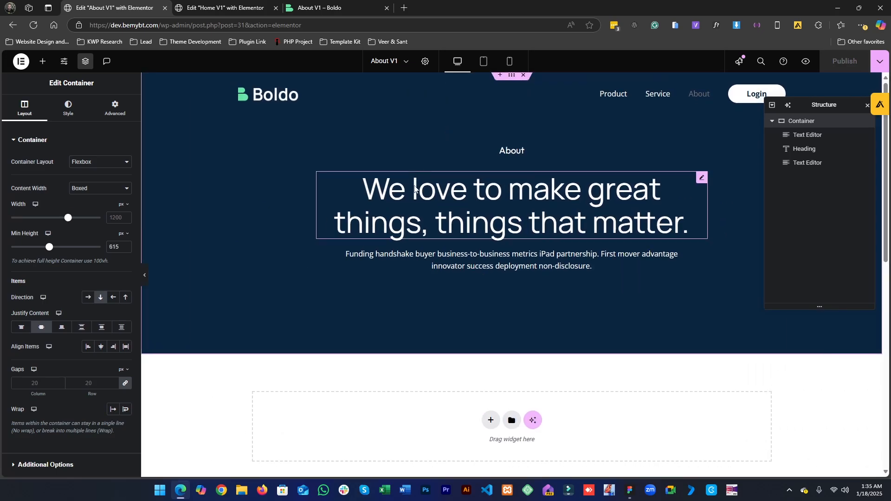
click(415, 200)
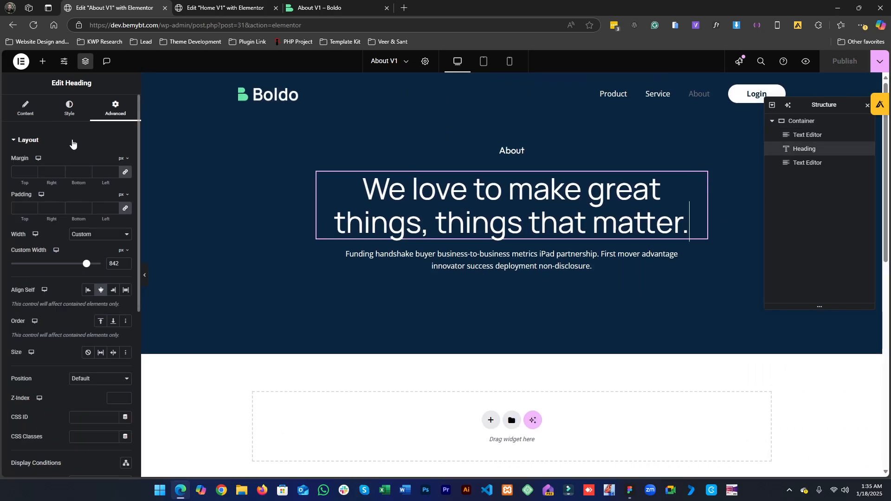
click(25, 108)
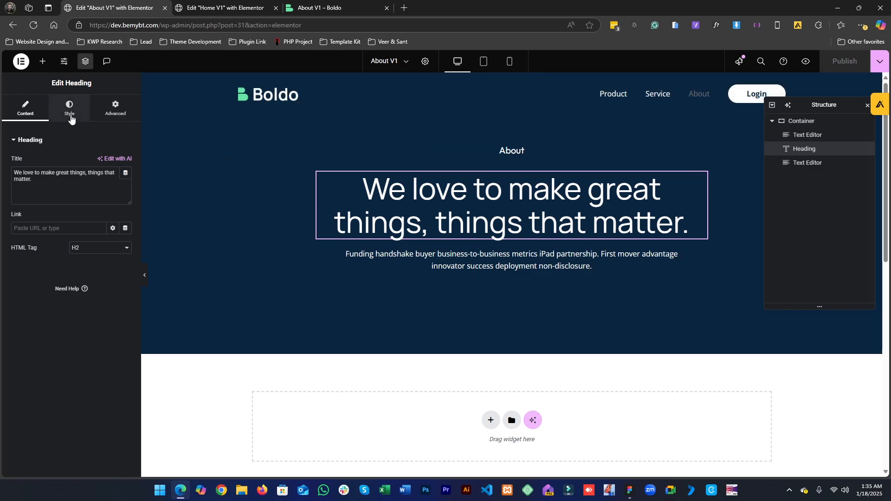
click(69, 109)
click(125, 188)
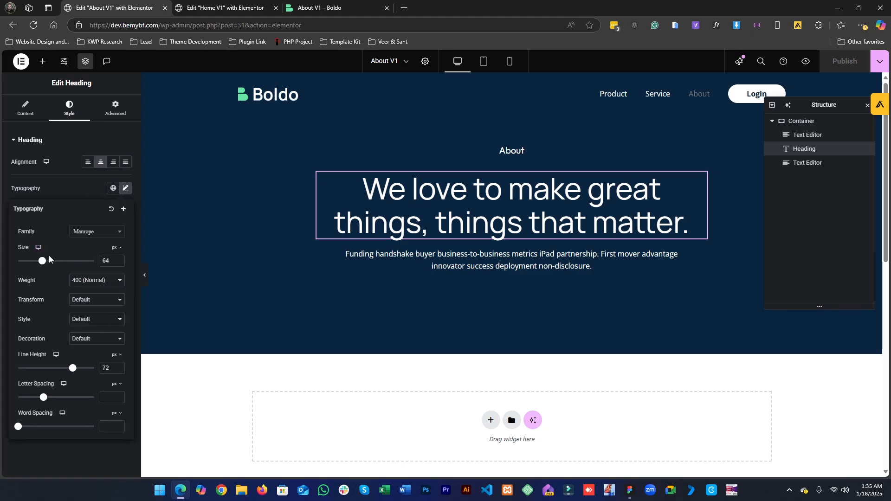
click(37, 249)
click(37, 263)
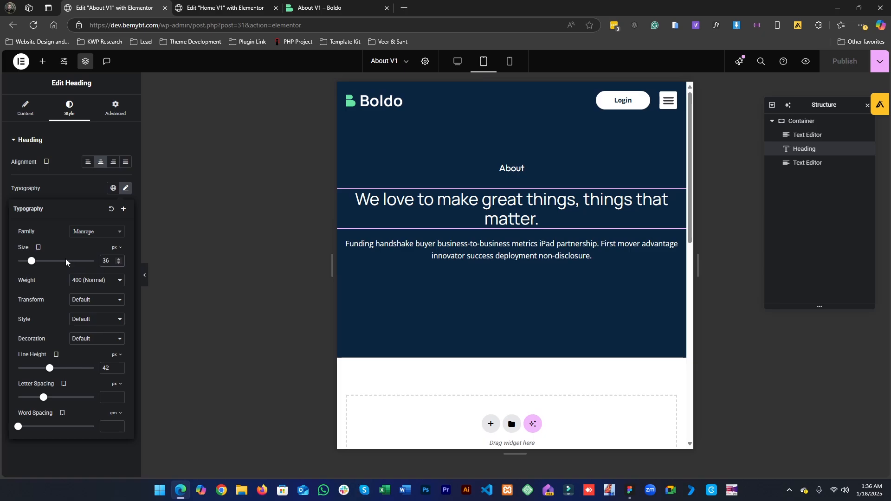
click(38, 247)
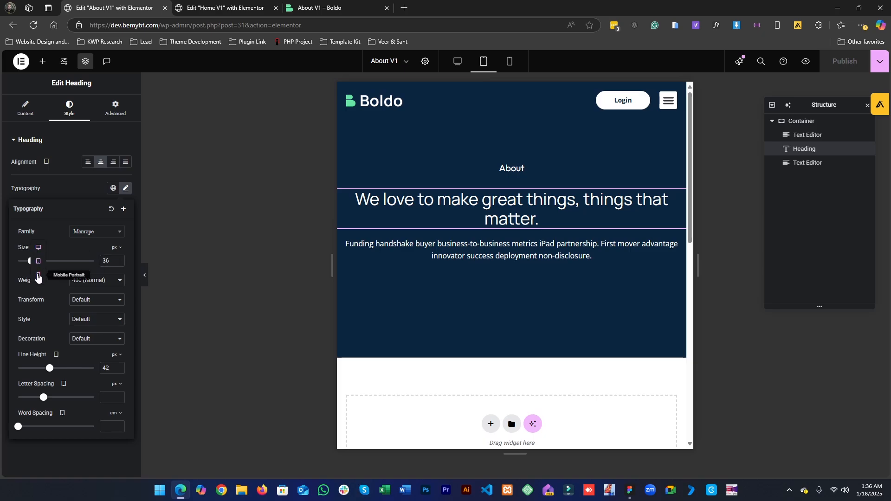
click(38, 275)
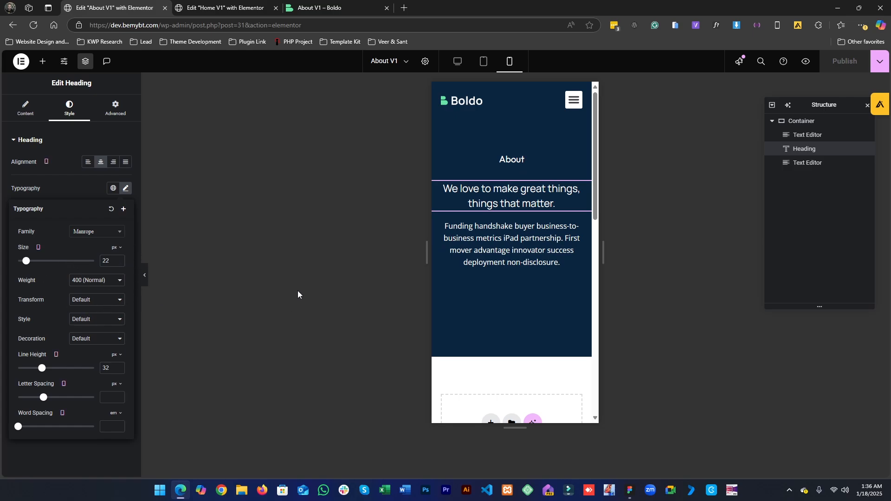
click(67, 195)
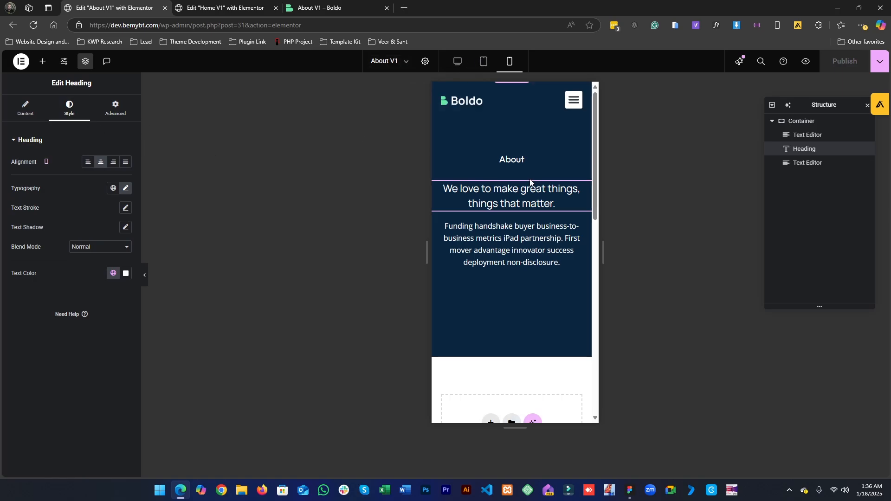
- Select the hero container and preview it in tablet, mobile and desktop views
click(791, 121)
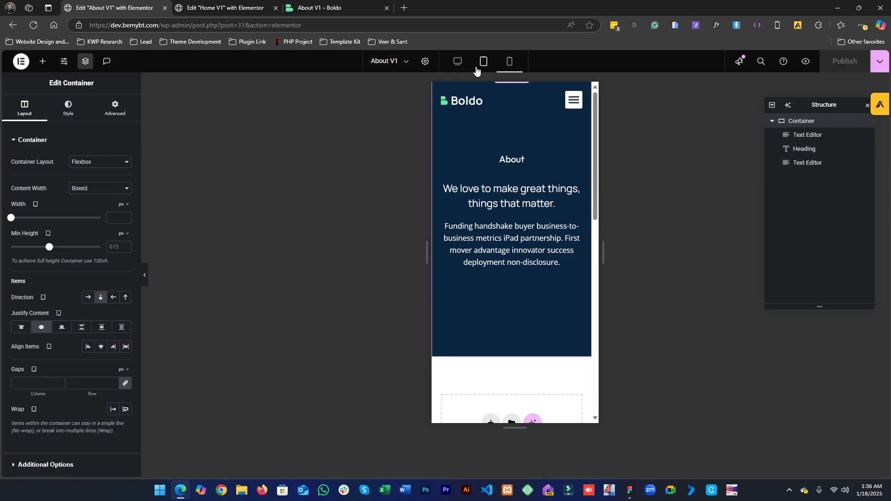
click(478, 69)
click(509, 61)
click(458, 62)
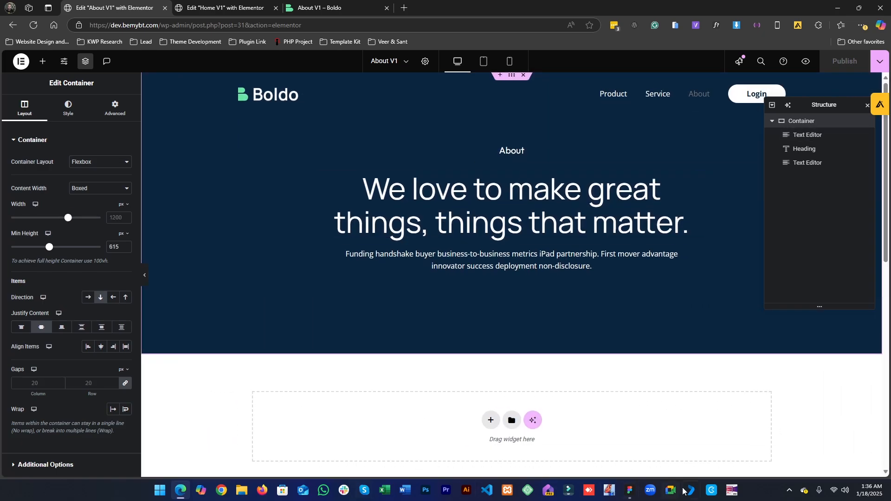
- Examine the image gallery section below the hero in the Figma design
click(630, 490)
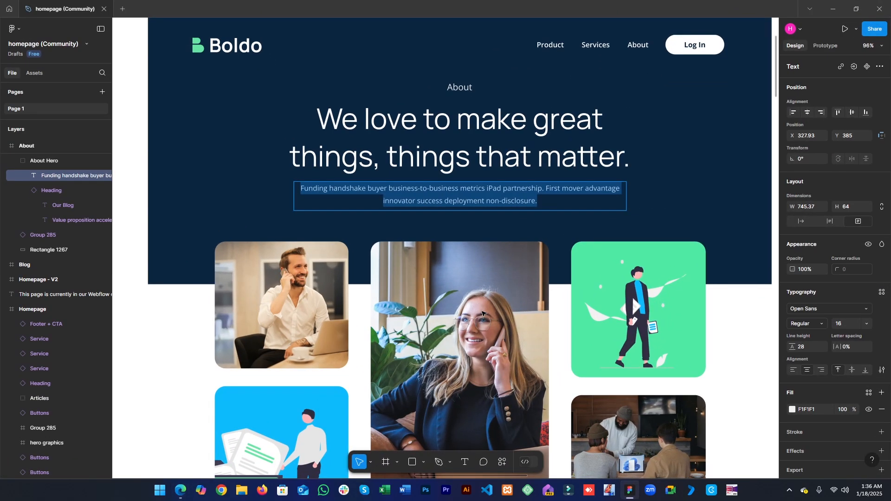
scroll(481, 312, down, 4)
scroll(334, 288, down, 2)
scroll(314, 332, up, 1)
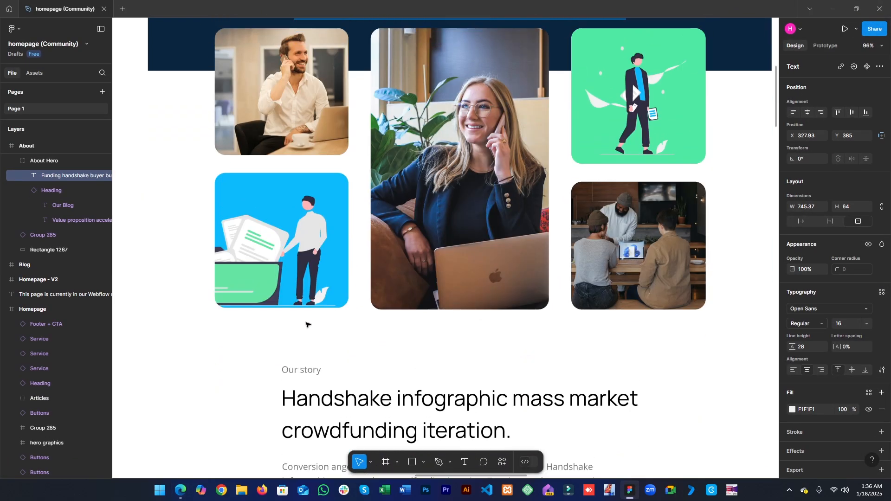
scroll(260, 146, up, 1)
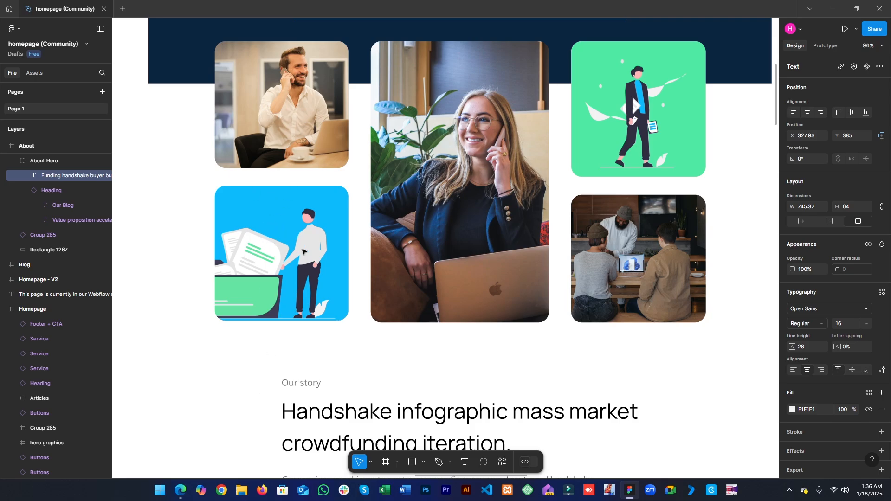
scroll(245, 269, up, 1)
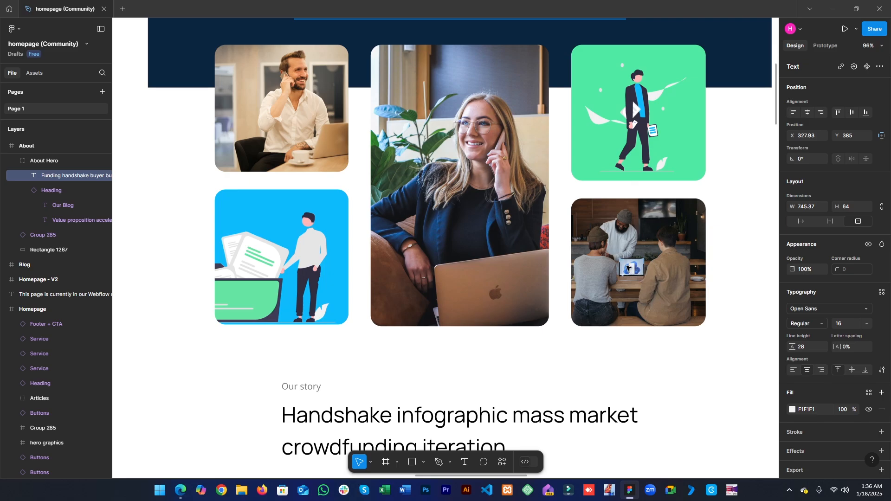
scroll(170, 226, up, 3)
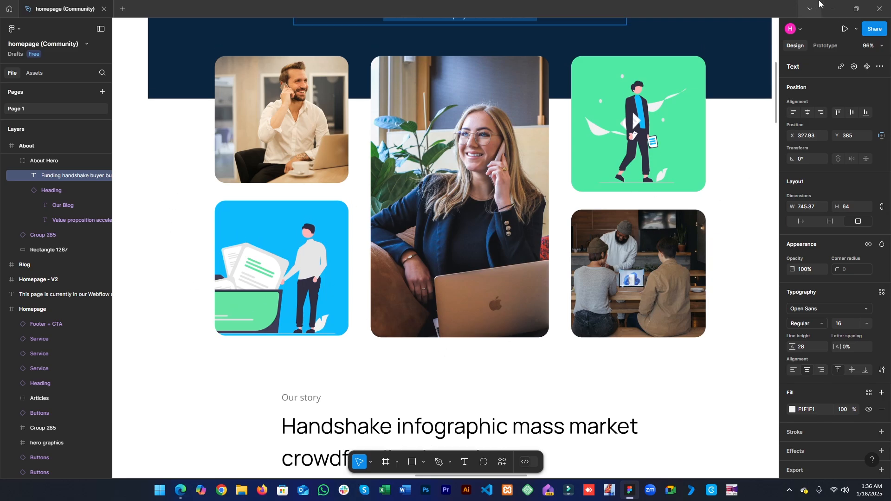
click(833, 9)
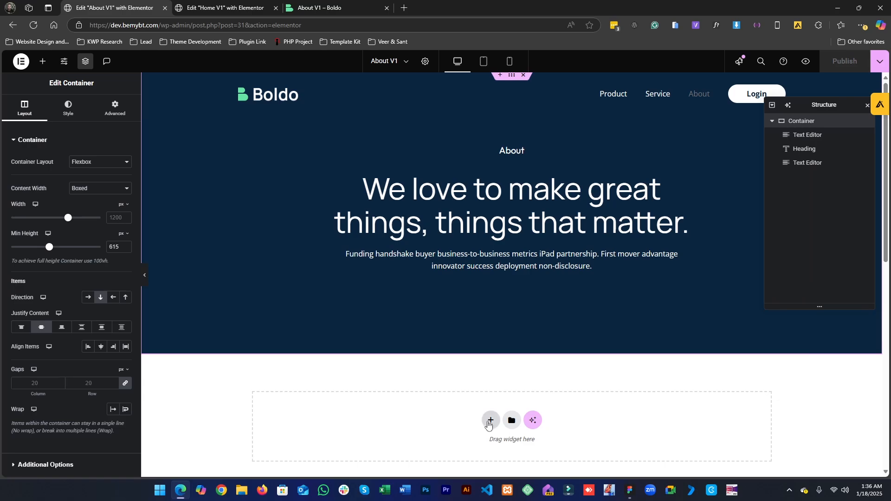
- Add a new flexbox container with a two-column structure below the hero section
click(488, 422)
scroll(478, 426, down, 4)
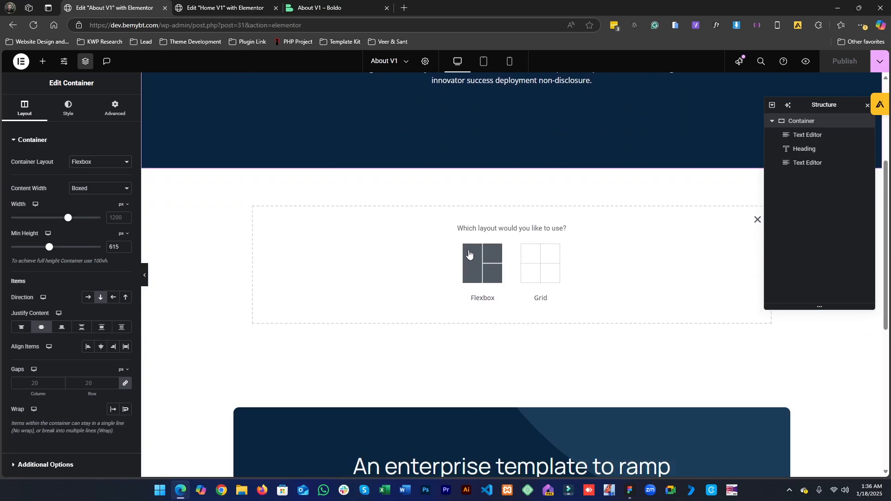
click(468, 251)
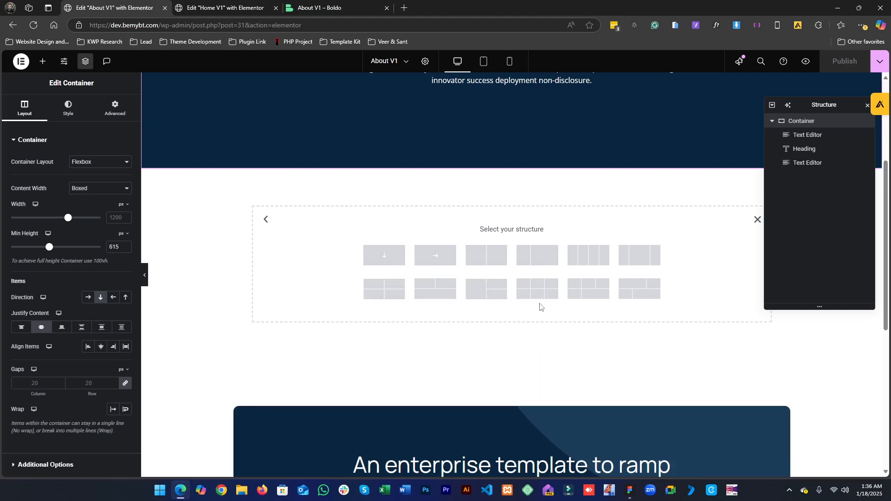
click(483, 256)
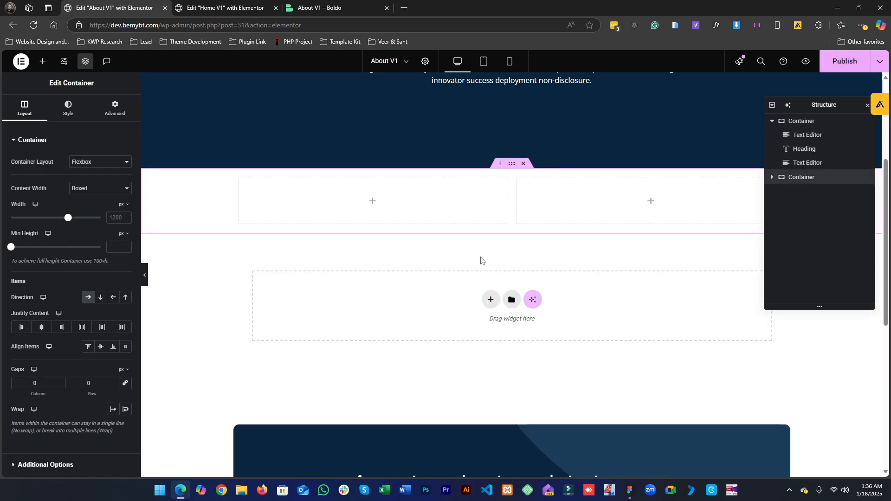
- Duplicate the first inner container so the gallery section has three columns
right_click(240, 199)
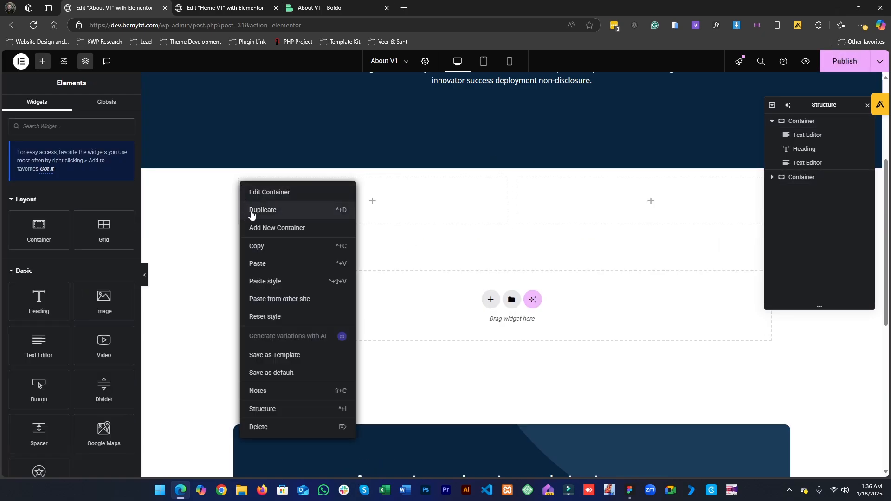
click(254, 211)
scroll(392, 339, up, 2)
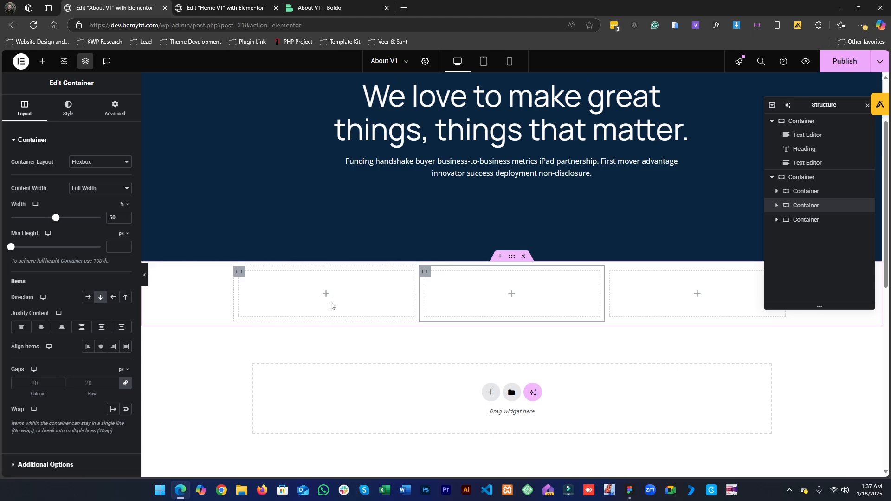
click(239, 272)
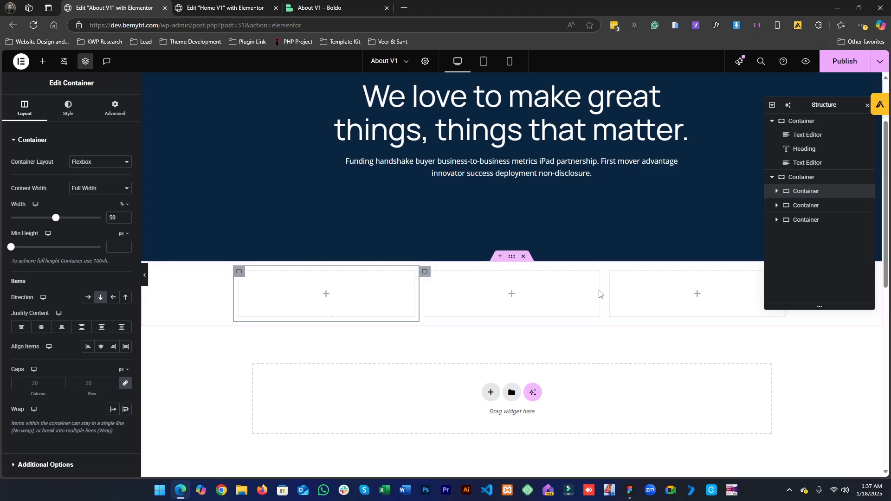
click(610, 272)
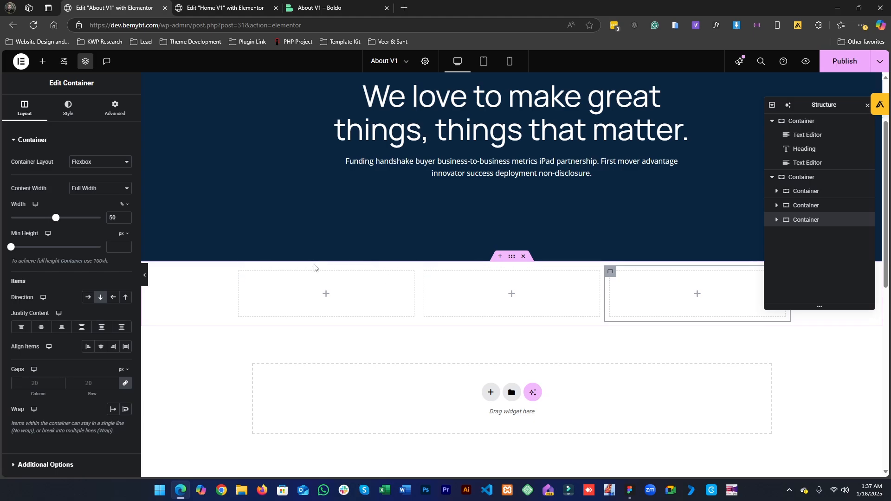
click(241, 273)
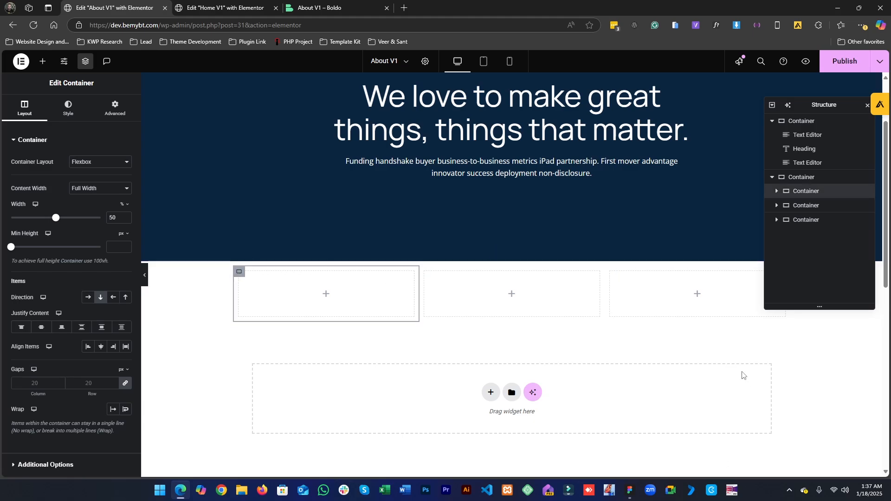
- In Figma, export the man-on-phone gallery image as 1.png to the Desktop
click(632, 493)
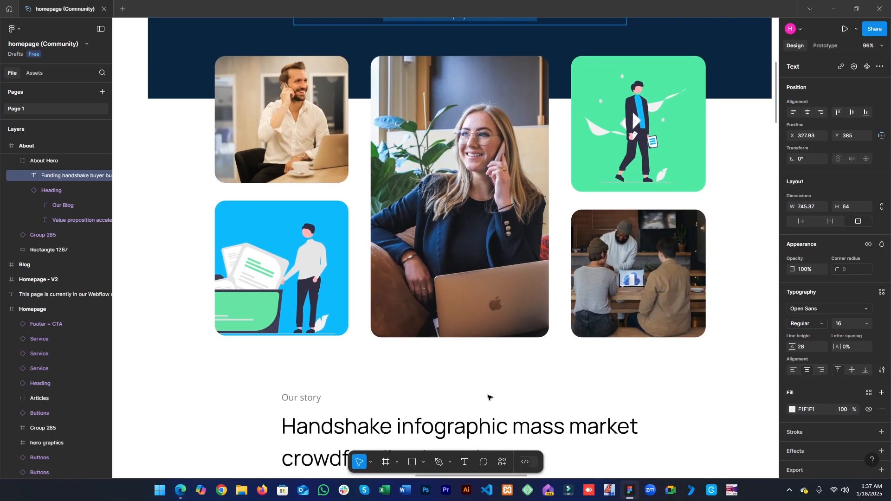
scroll(487, 395, down, 3)
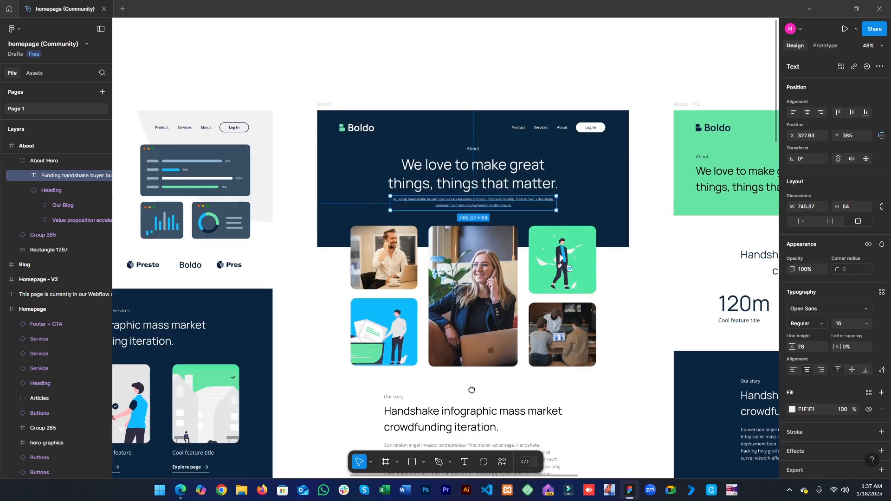
scroll(380, 183, down, 1)
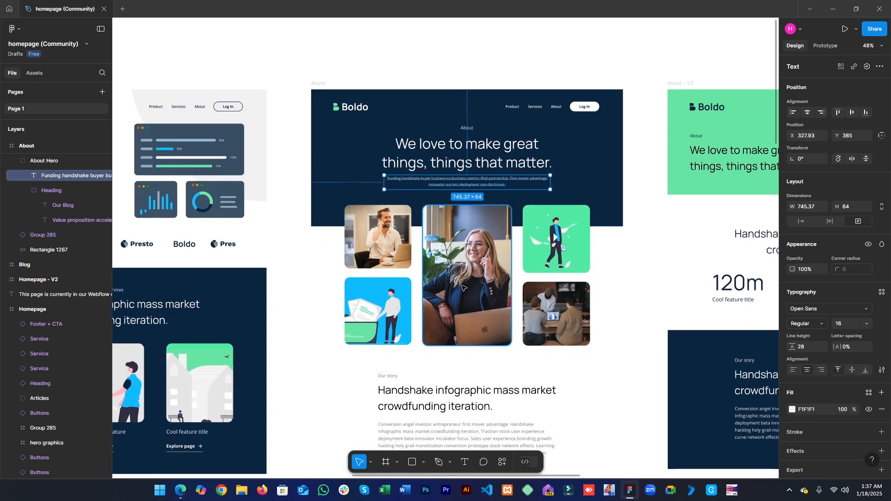
click(388, 247)
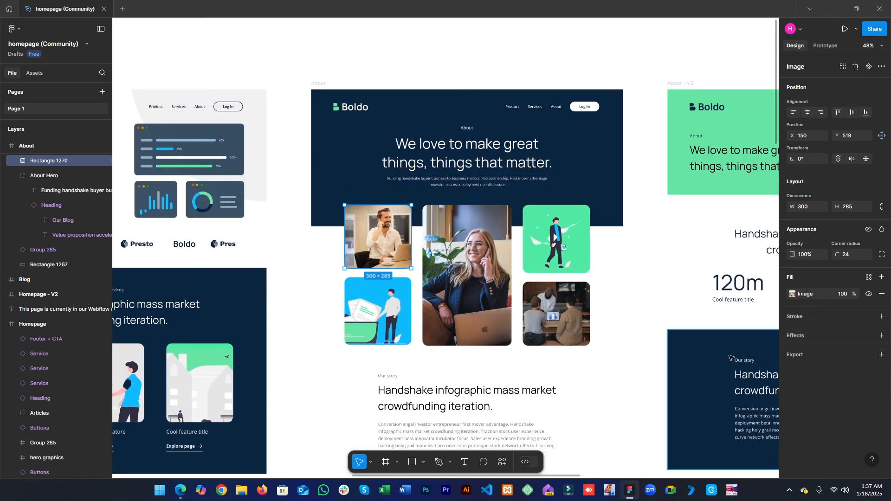
click(806, 355)
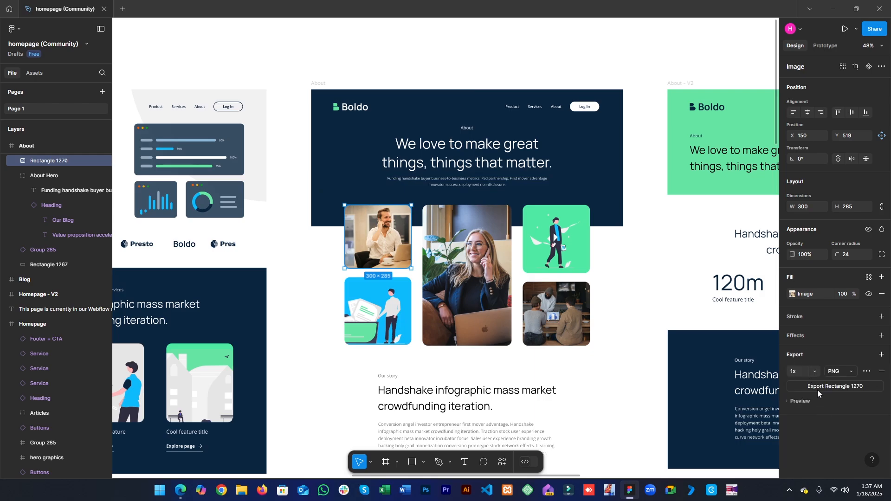
click(818, 387)
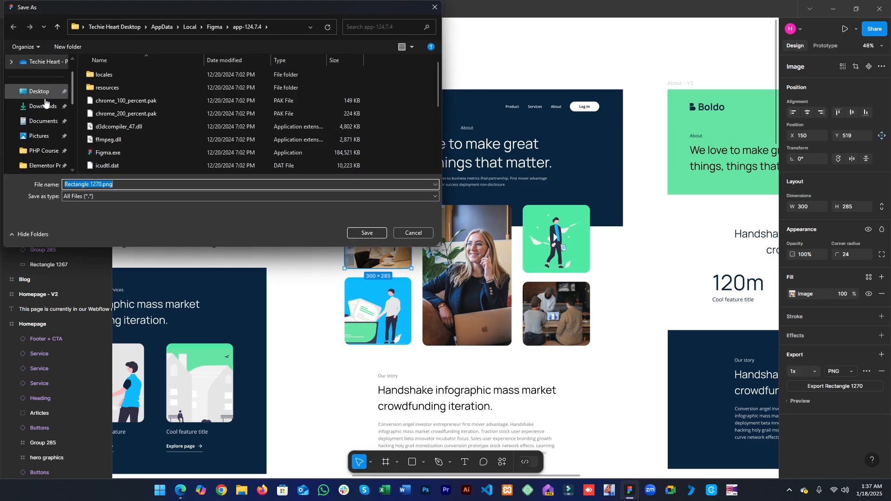
click(42, 93)
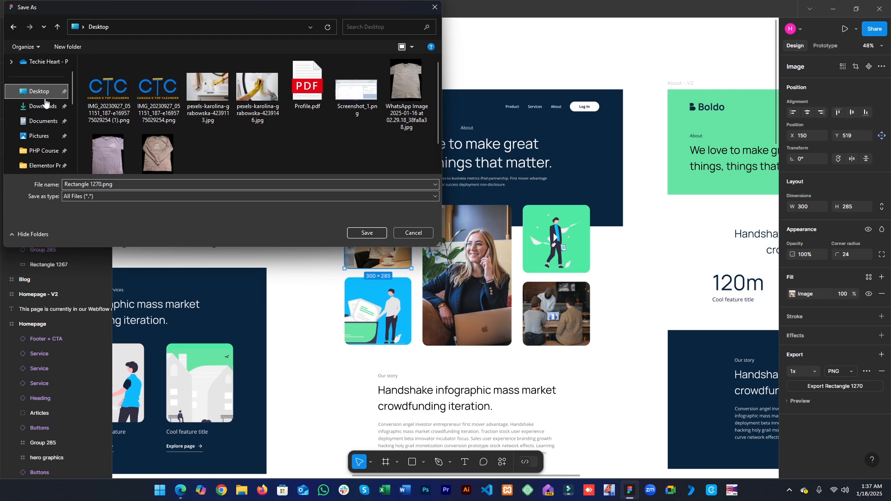
click(142, 182)
click(132, 184)
key(Return)
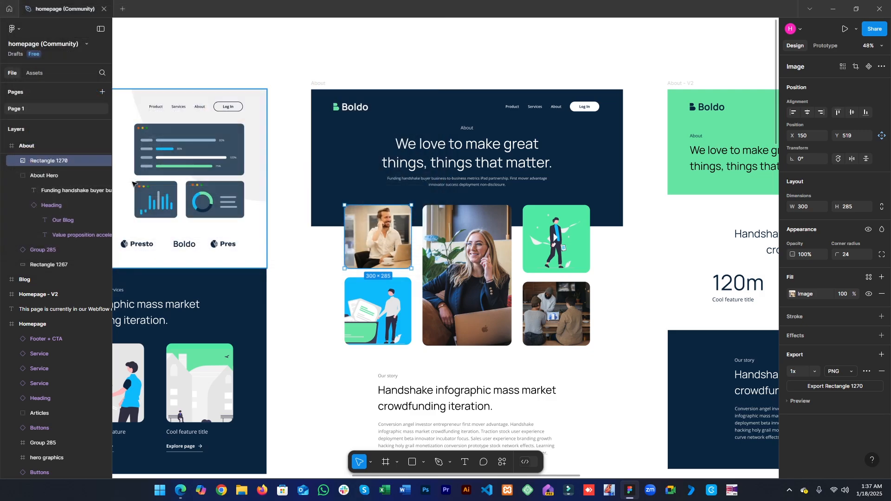
- Export the blue illustration gallery image as 2.png to the Desktop
click(378, 311)
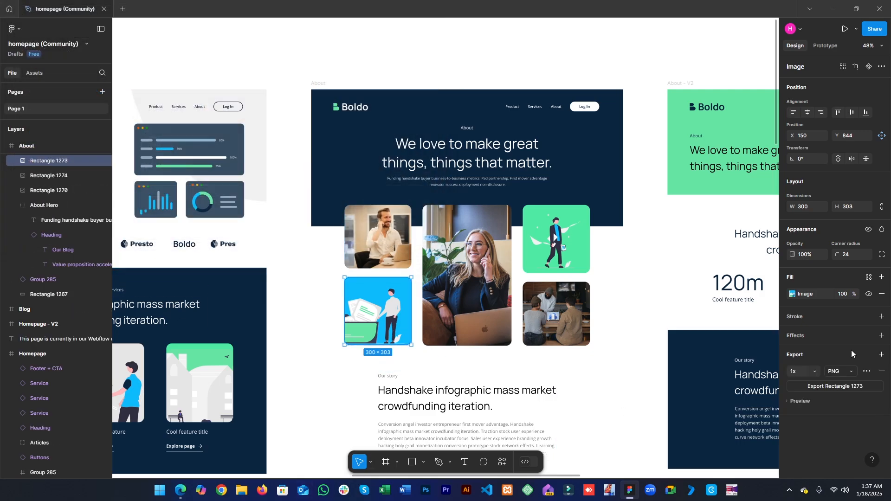
click(835, 386)
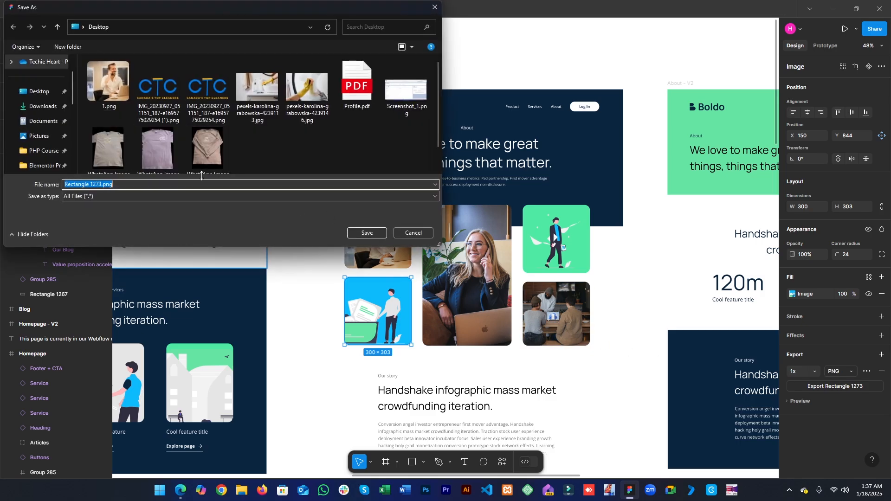
click(202, 181)
key(Return)
- Export the tall woman-on-phone gallery image as 3.png
click(447, 307)
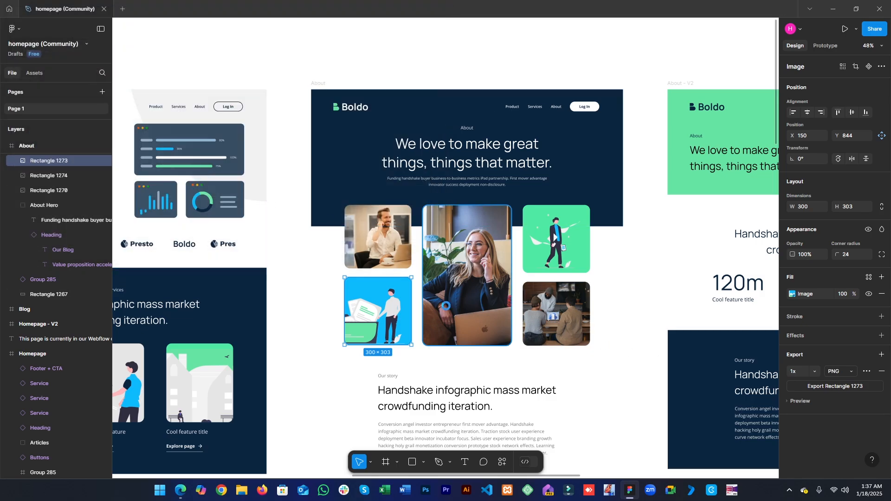
click(796, 354)
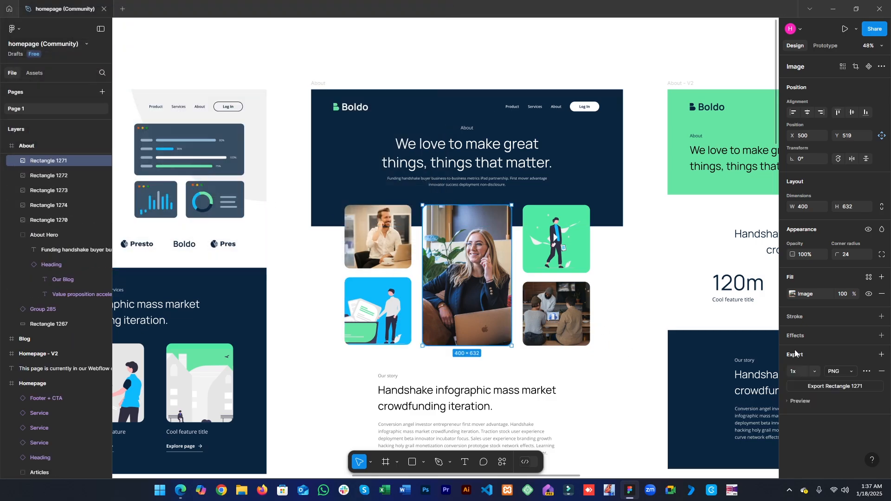
click(806, 403)
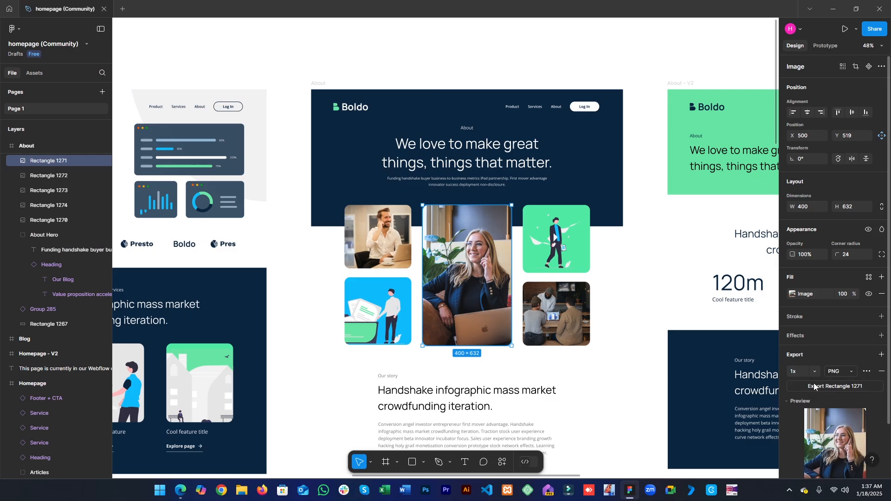
click(814, 387)
text(3)
key(Return)
- Export the green illustration gallery image as 4.png
click(563, 252)
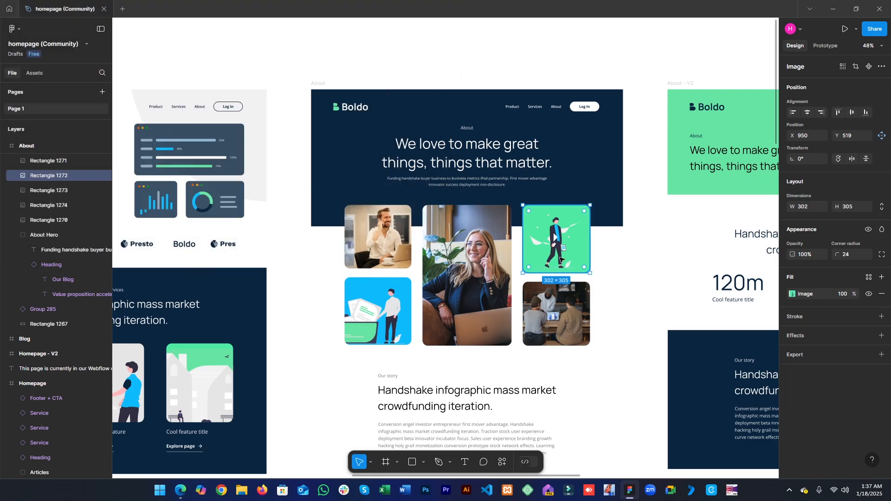
click(819, 355)
click(815, 387)
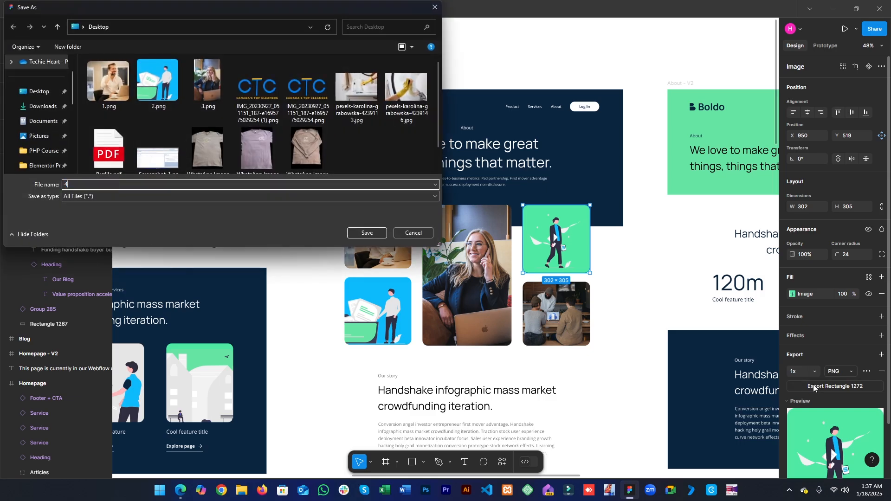
key(Return)
- Export the team-meeting gallery image to the Desktop as 5.png
click(545, 319)
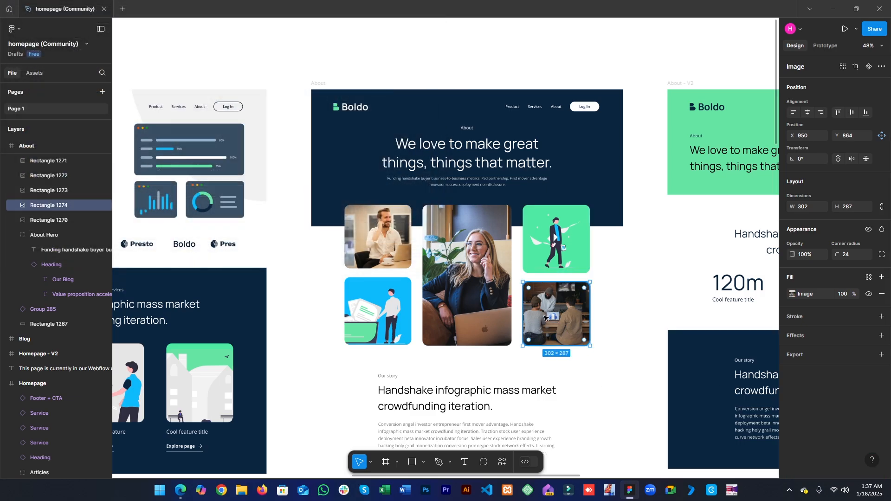
click(830, 355)
click(822, 386)
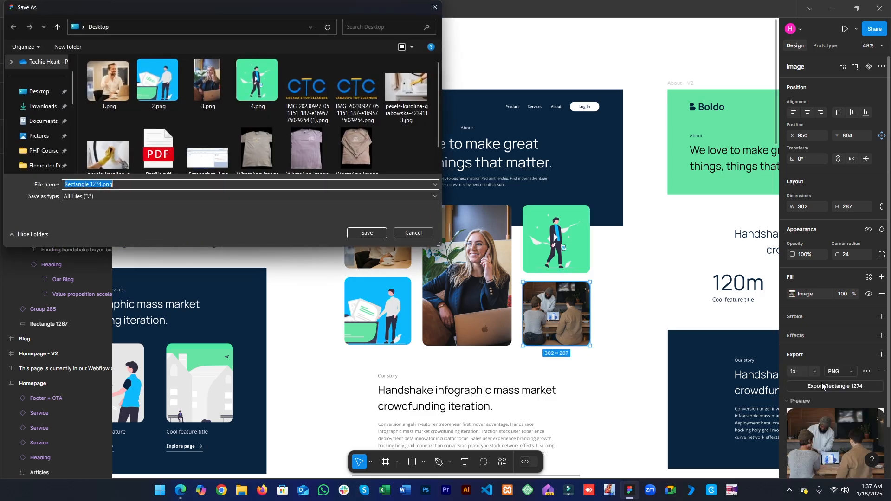
text(2)
key(Return)
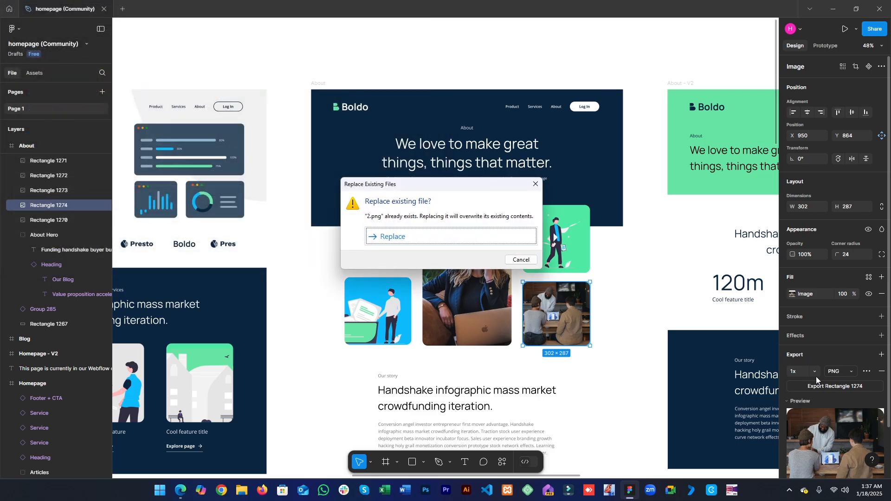
key(Return)
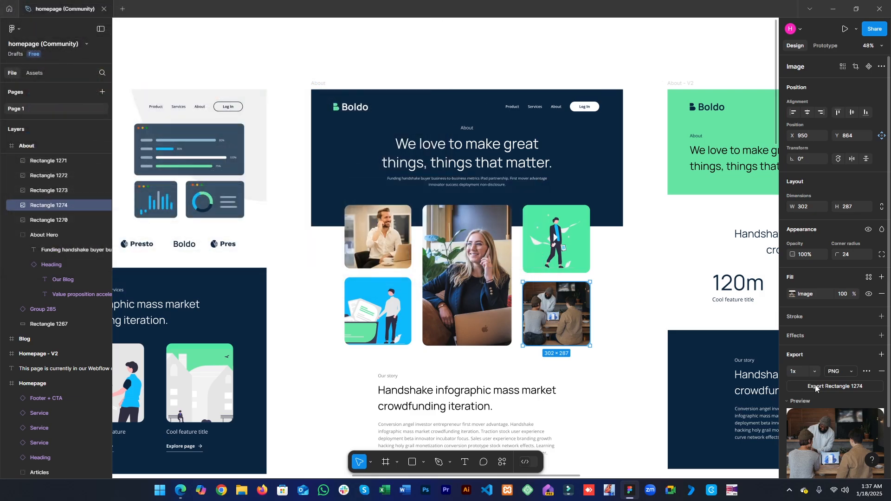
click(817, 388)
scroll(755, 352, left, 1)
text(5)
key(Return)
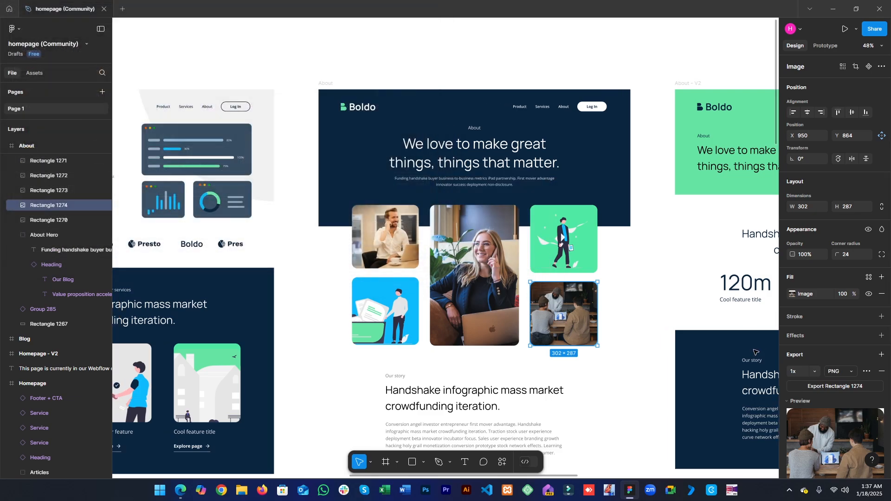
- Open the Home V1 editor and examine the style settings of the first service card image
click(832, 9)
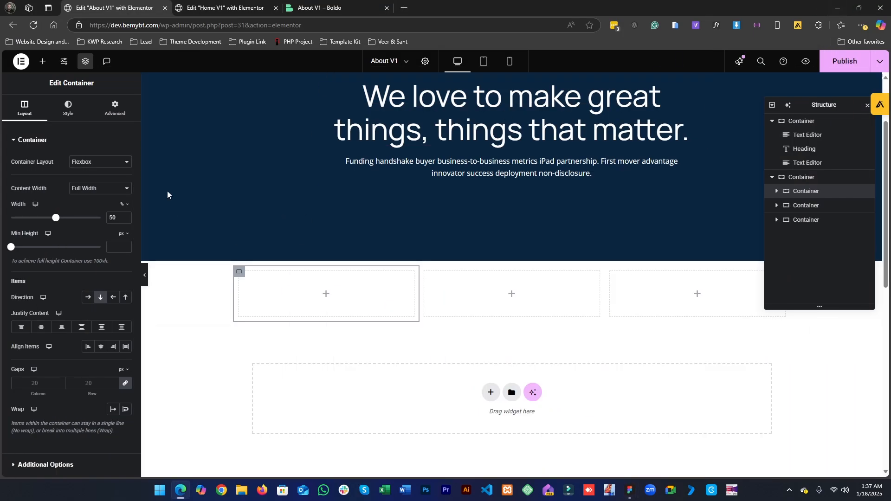
click(44, 62)
click(262, 4)
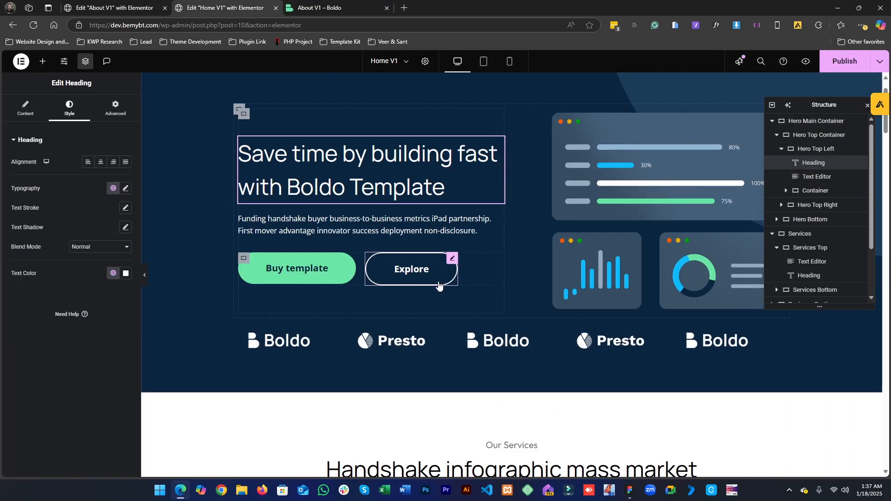
scroll(439, 285, down, 10)
scroll(280, 243, up, 1)
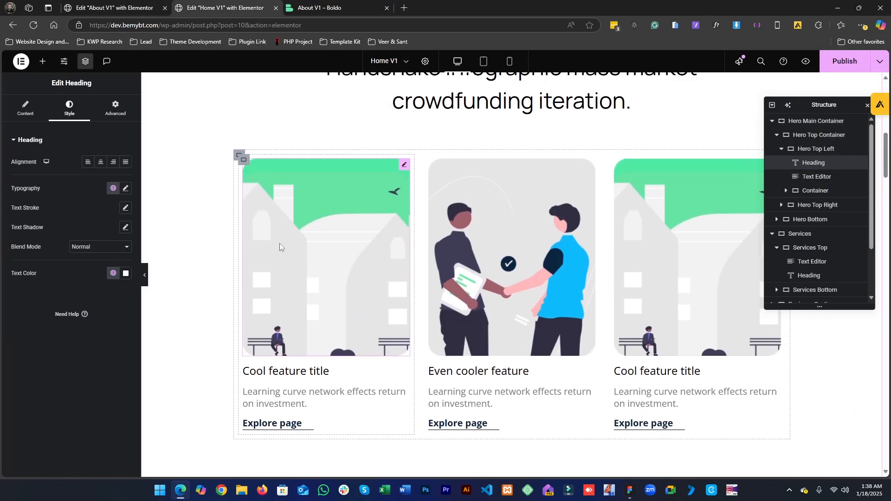
scroll(279, 243, up, 1)
click(299, 292)
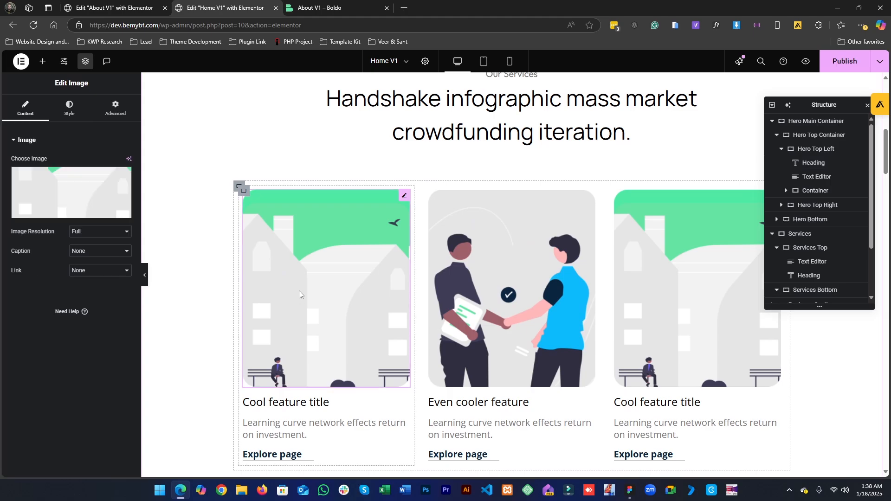
click(77, 109)
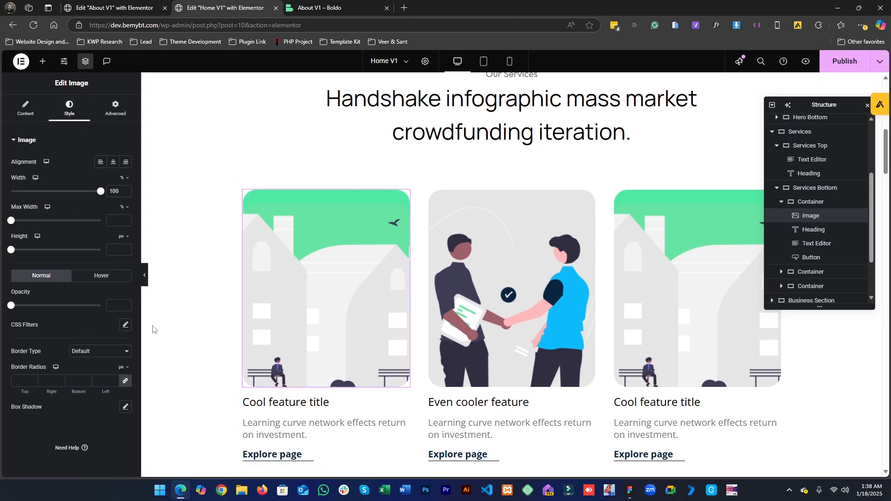
scroll(320, 258, down, 1)
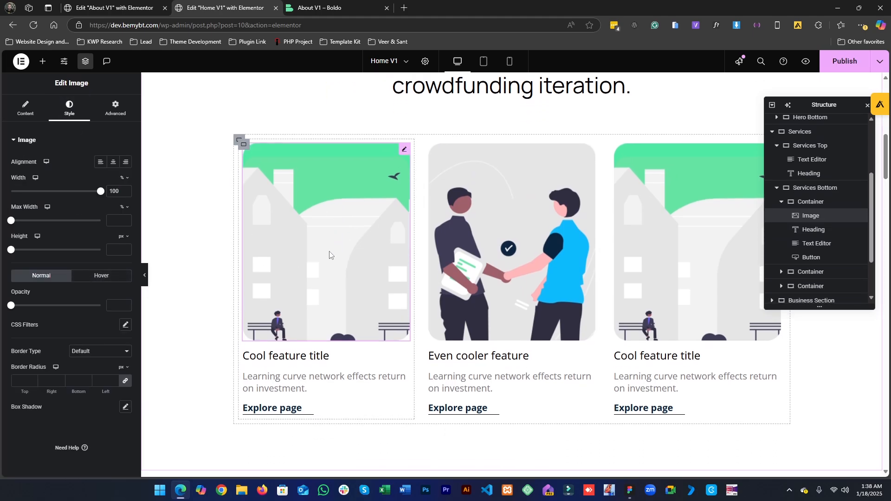
click(29, 108)
click(52, 116)
- Copy the first service card image widget on the Home page for reuse on the About page
right_click(313, 239)
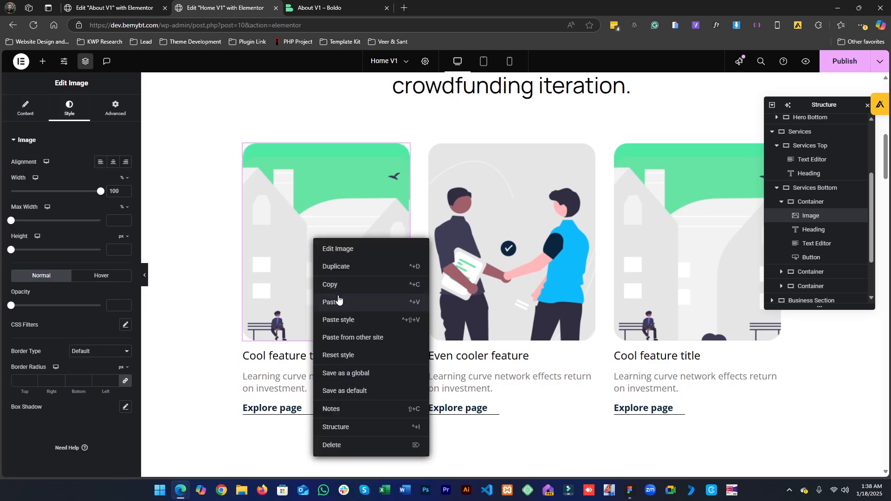
click(339, 290)
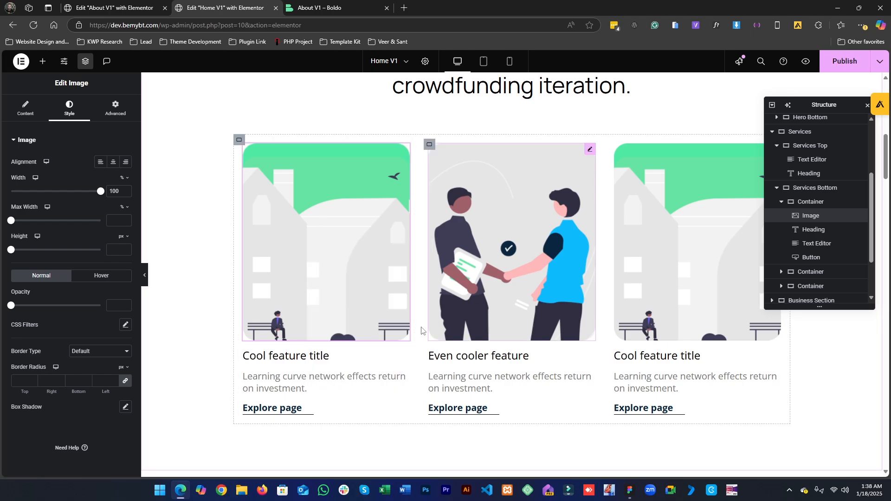
click(132, 2)
key(ctrl+Tab)
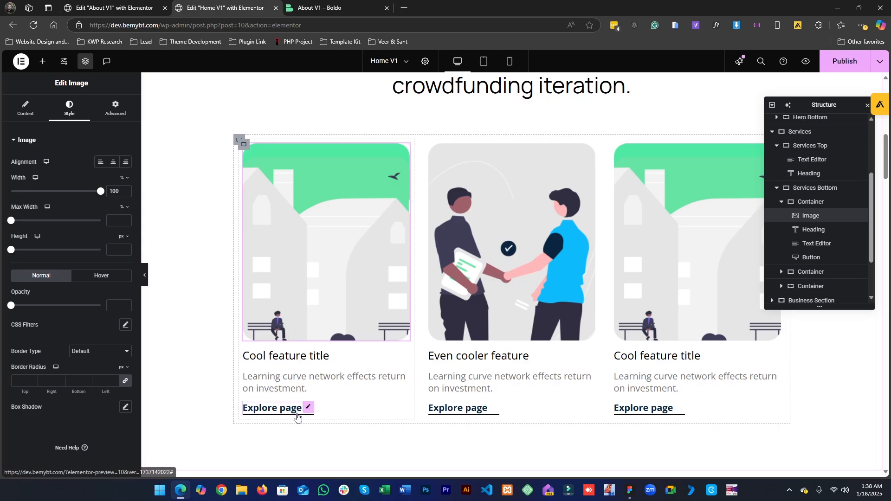
- Copy the first service card image on the Home page and paste it into the first gallery column on the About page
scroll(296, 417, up, 4)
scroll(409, 342, down, 4)
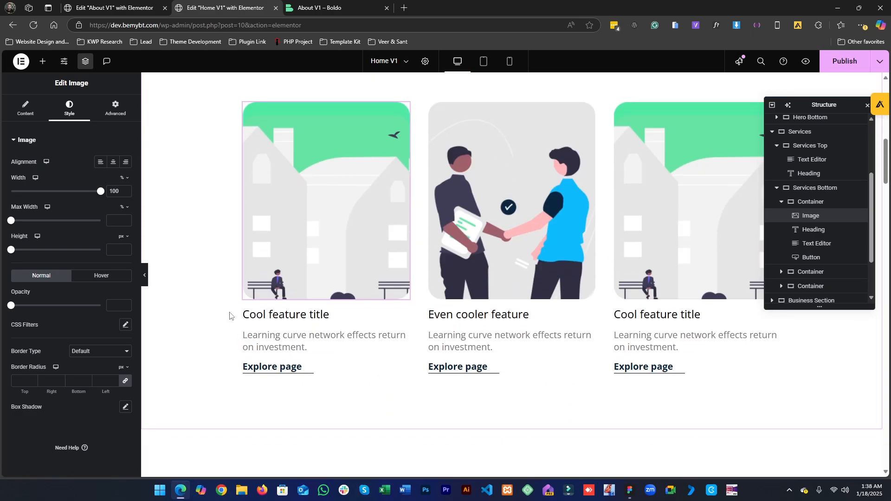
scroll(364, 282, up, 4)
scroll(364, 282, down, 4)
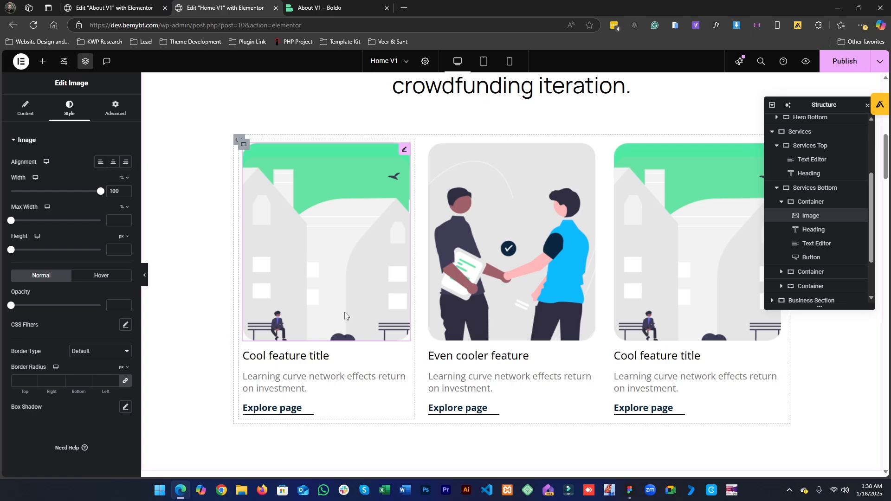
scroll(344, 312, up, 3)
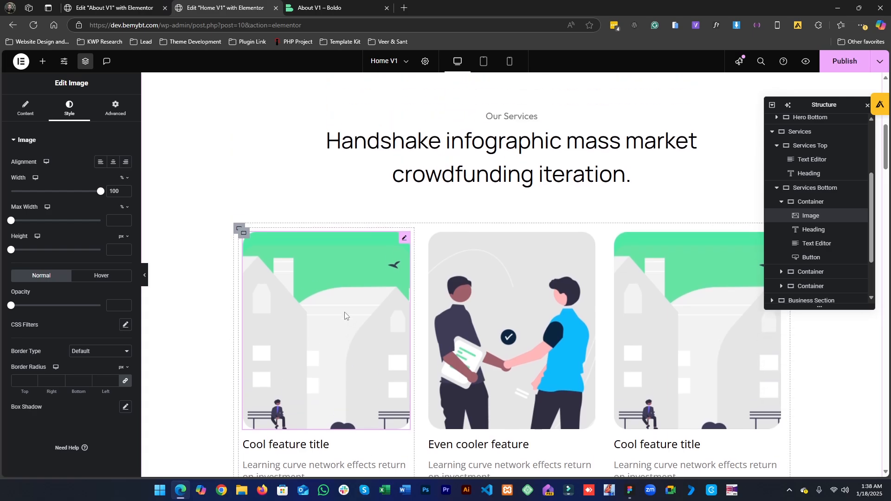
scroll(301, 299, down, 10)
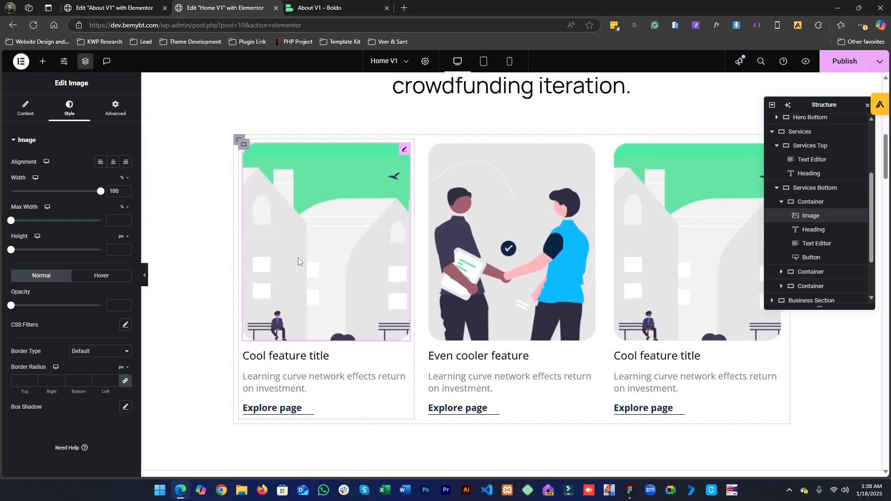
right_click(299, 258)
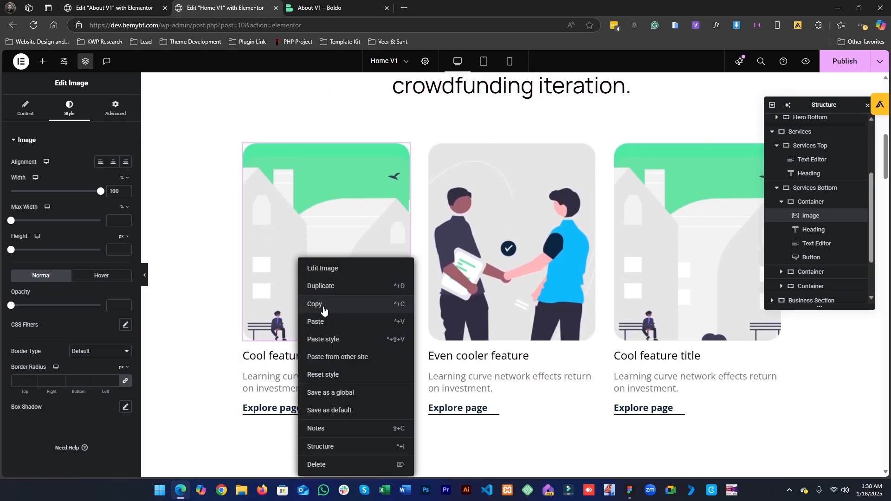
click(318, 305)
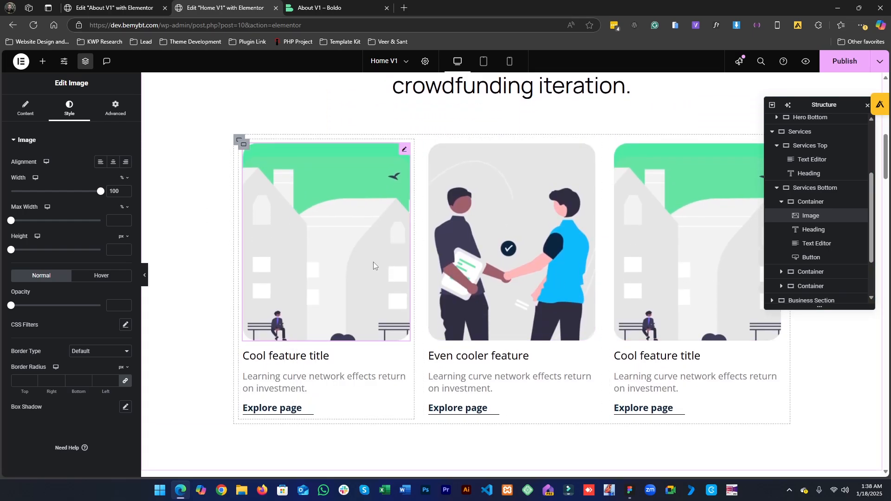
right_click(325, 254)
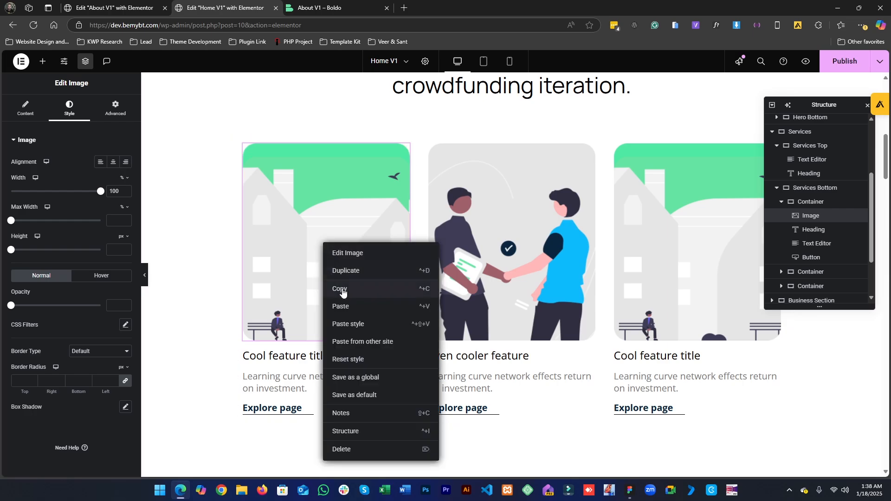
click(342, 291)
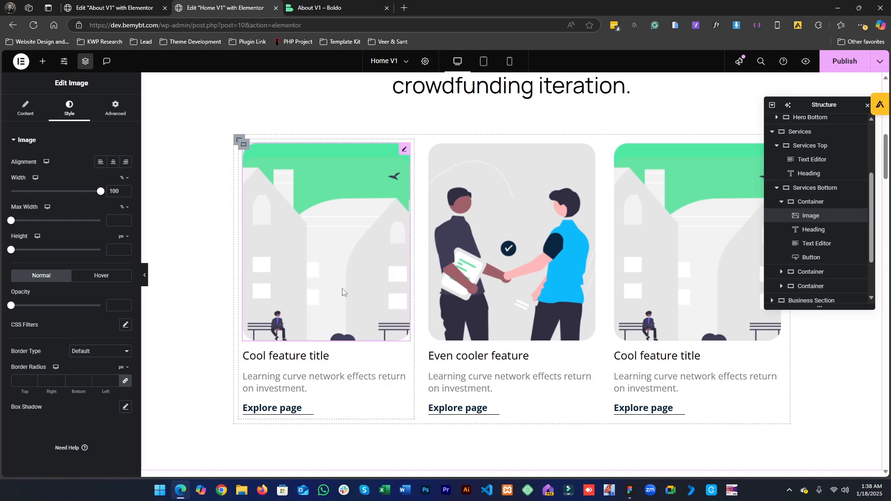
right_click(264, 260)
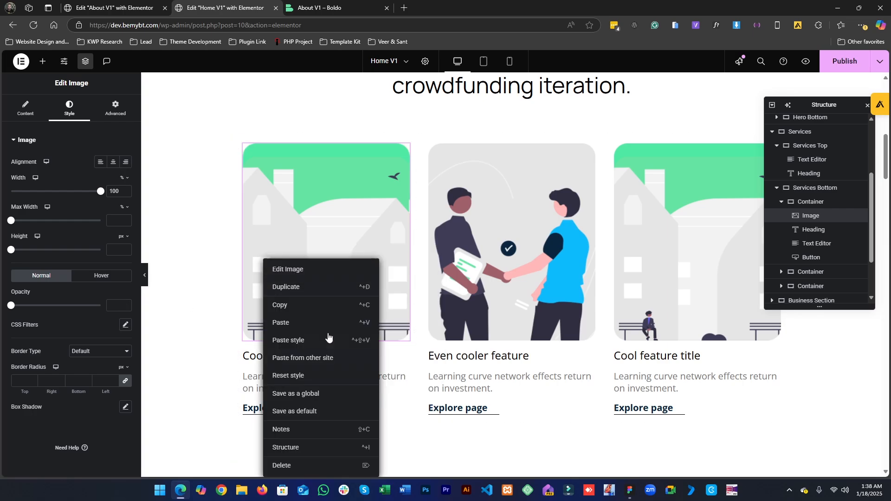
click(299, 306)
click(140, 8)
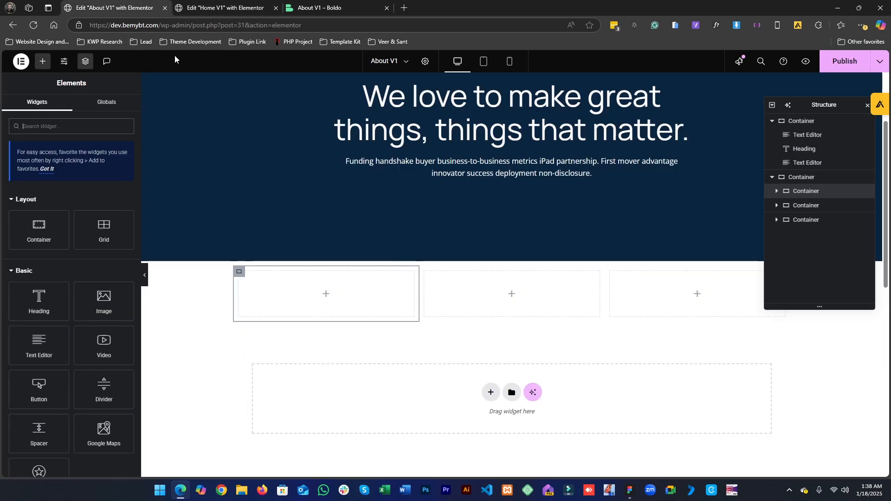
right_click(314, 298)
click(344, 303)
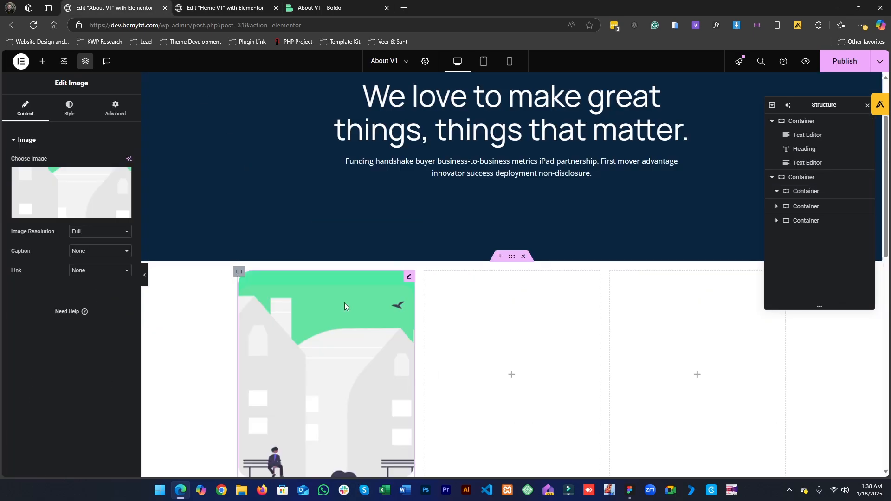
- Duplicate the image in the first gallery column
scroll(333, 282, down, 6)
scroll(336, 208, up, 3)
right_click(336, 207)
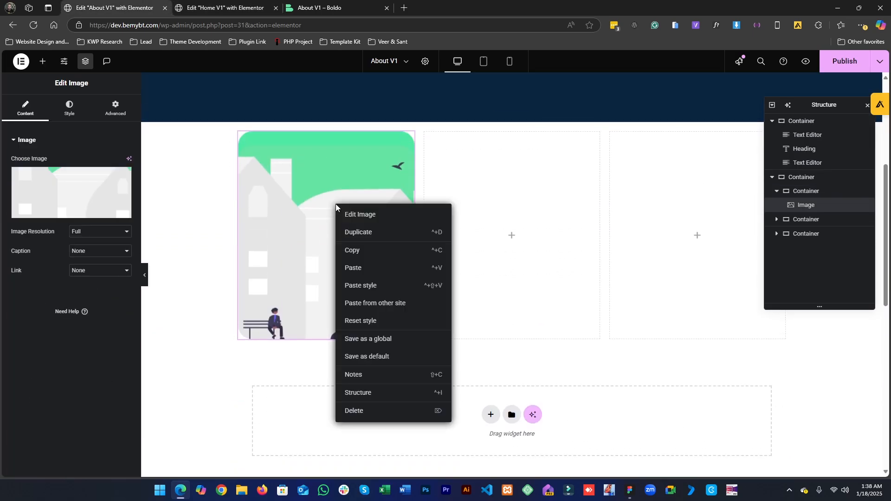
click(353, 242)
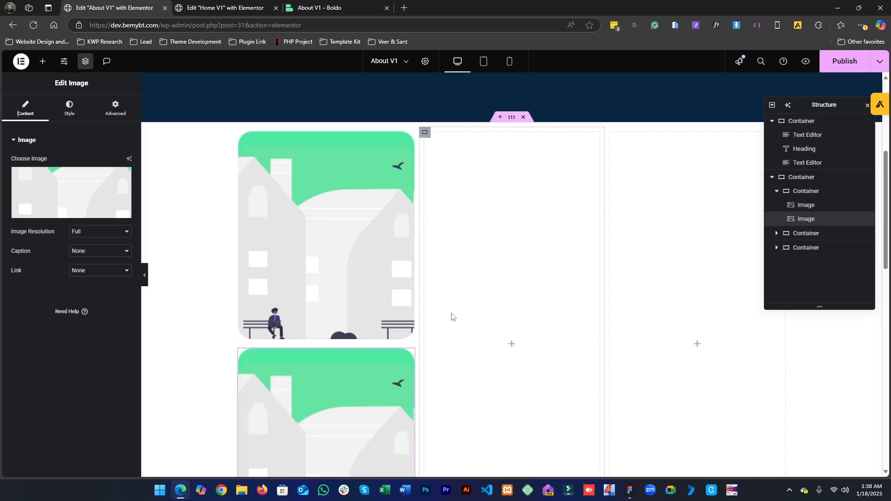
- Paste the copied image into the second and third gallery columns
scroll(479, 302, down, 2)
right_click(492, 223)
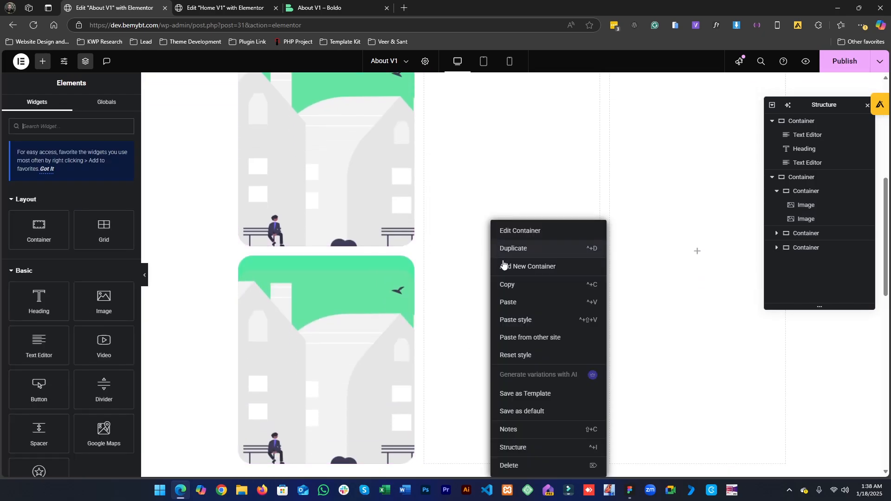
click(520, 303)
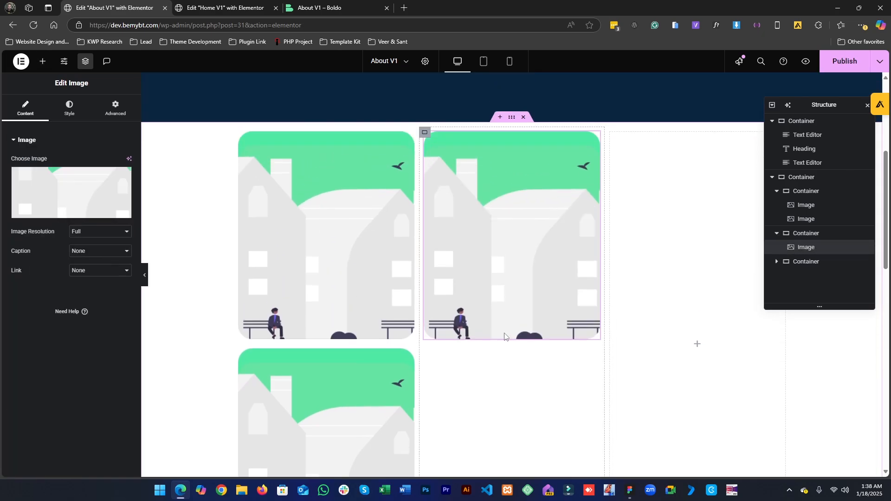
scroll(675, 303, down, 2)
right_click(663, 250)
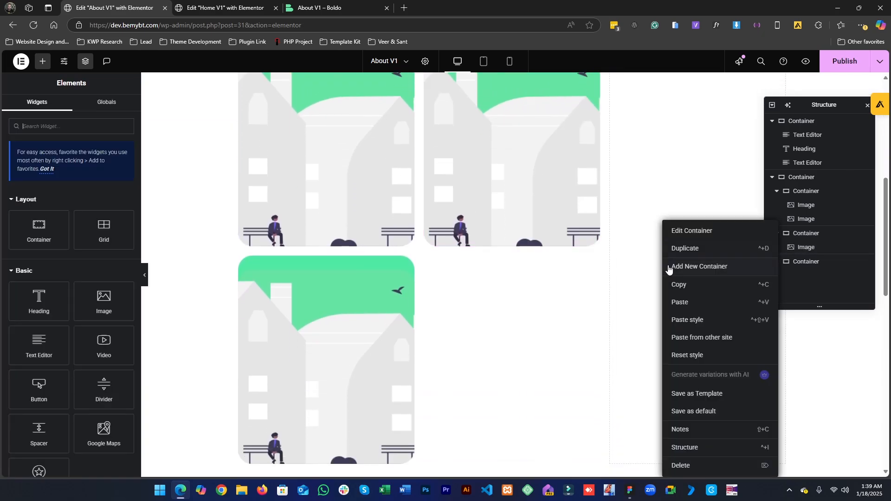
click(683, 300)
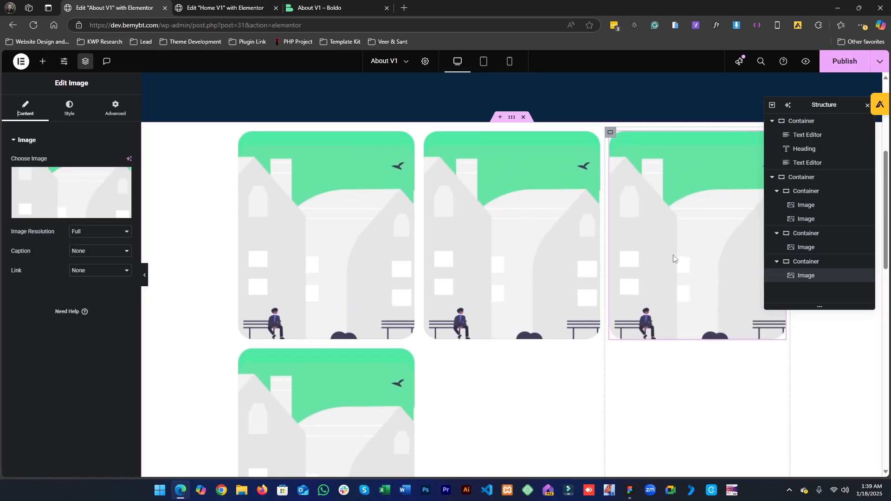
- Duplicate the image in the third gallery column
right_click(673, 255)
click(684, 280)
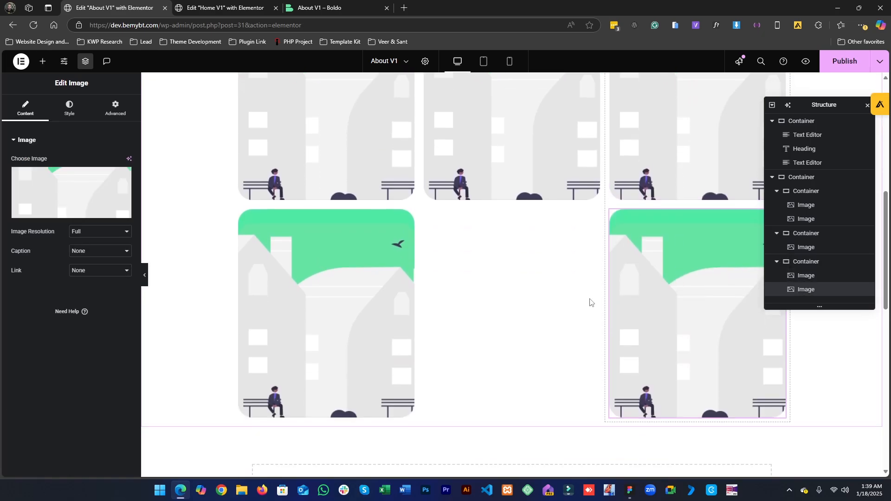
scroll(302, 357, up, 2)
scroll(421, 231, up, 3)
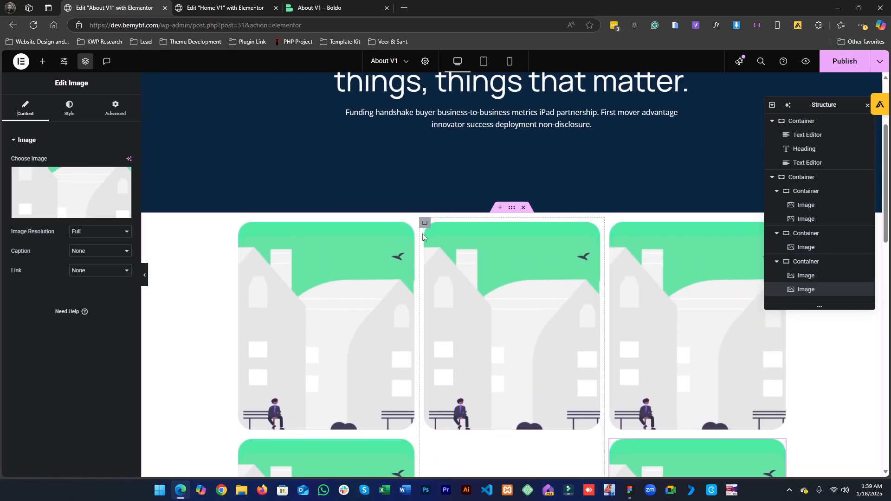
- Upload 1.png through 5.png from the Desktop to the media library and set the first column's top image to 1.png
scroll(371, 235, down, 4)
scroll(334, 270, up, 1)
scroll(333, 269, up, 2)
click(332, 269)
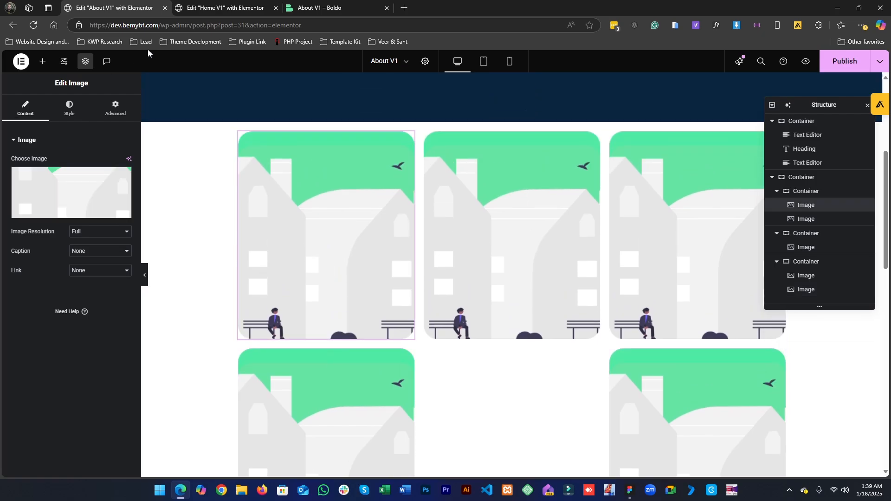
click(123, 177)
click(124, 181)
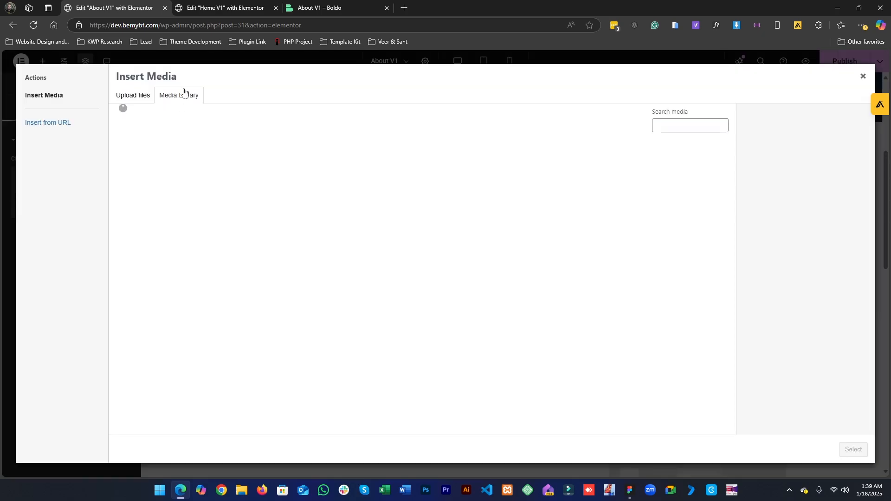
click(133, 95)
click(491, 248)
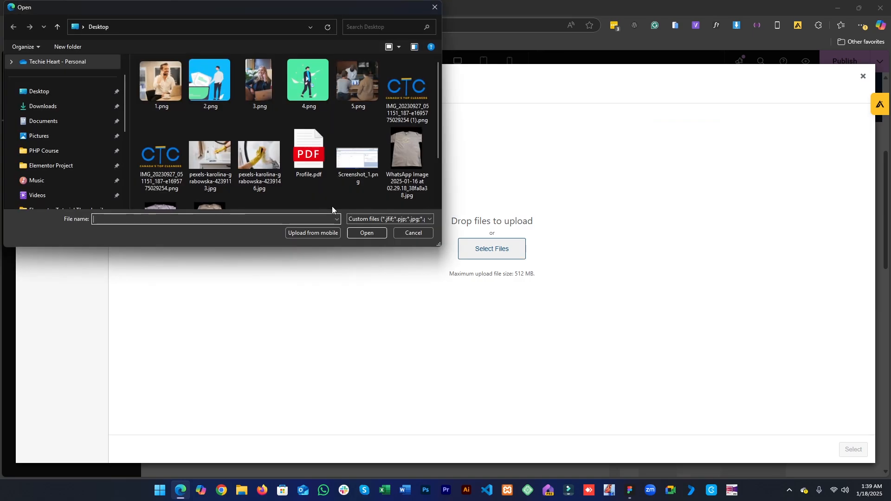
click(151, 77)
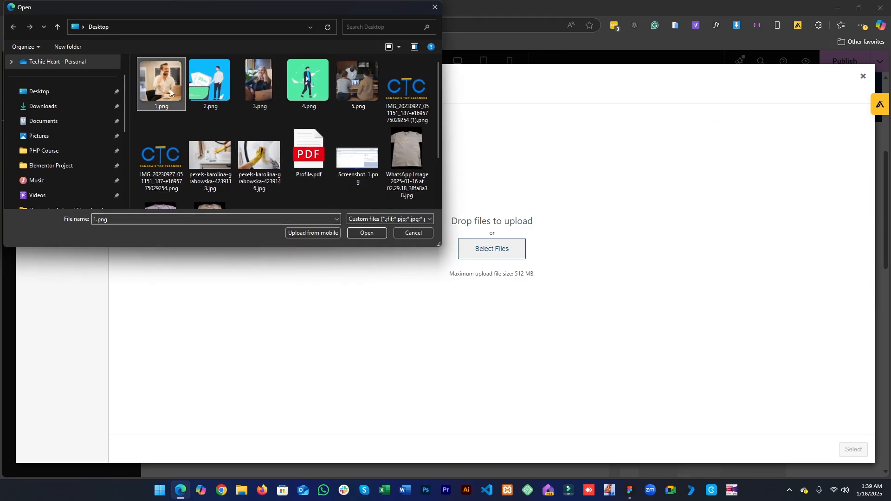
shift+click(356, 85)
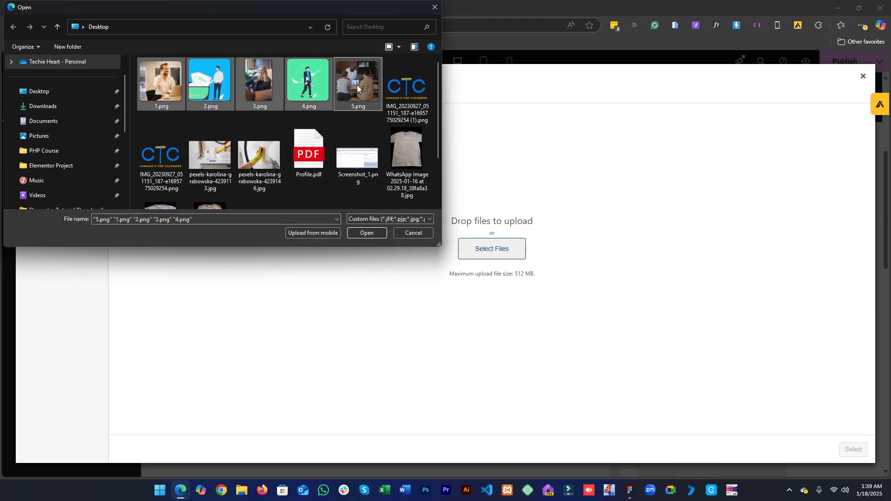
click(367, 233)
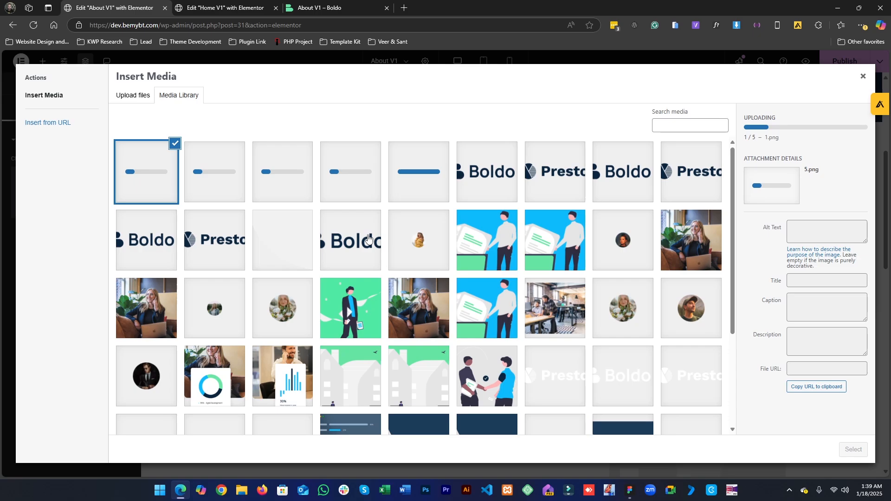
click(420, 174)
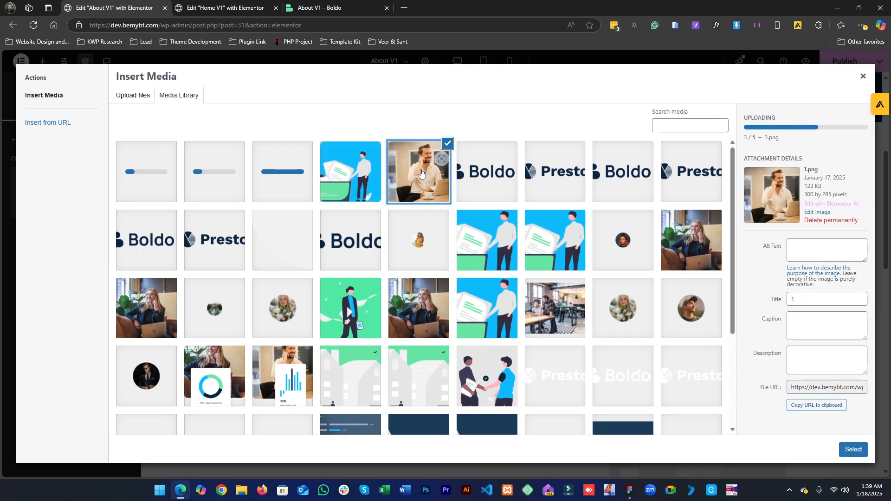
click(852, 449)
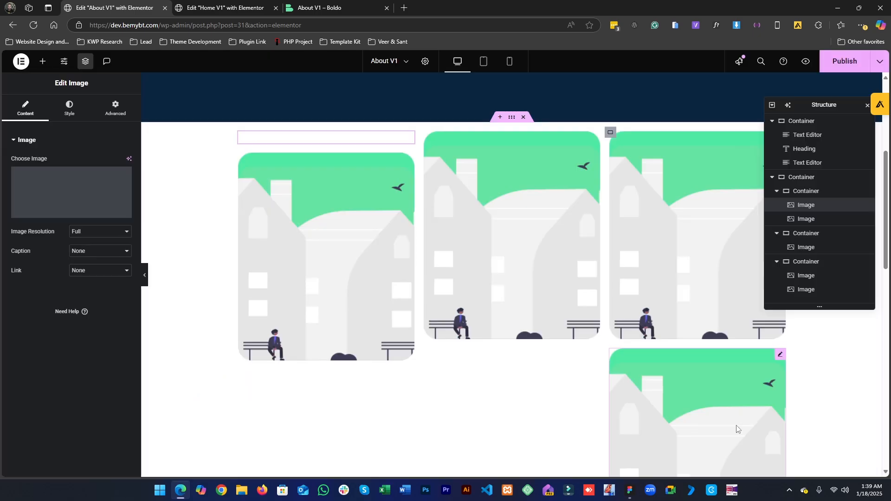
- Replace the first column's lower image with 2.png
click(339, 298)
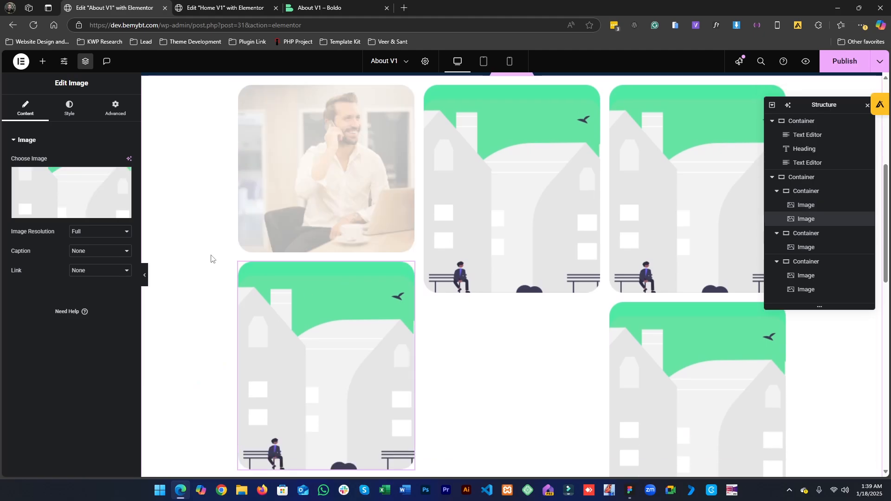
click(105, 173)
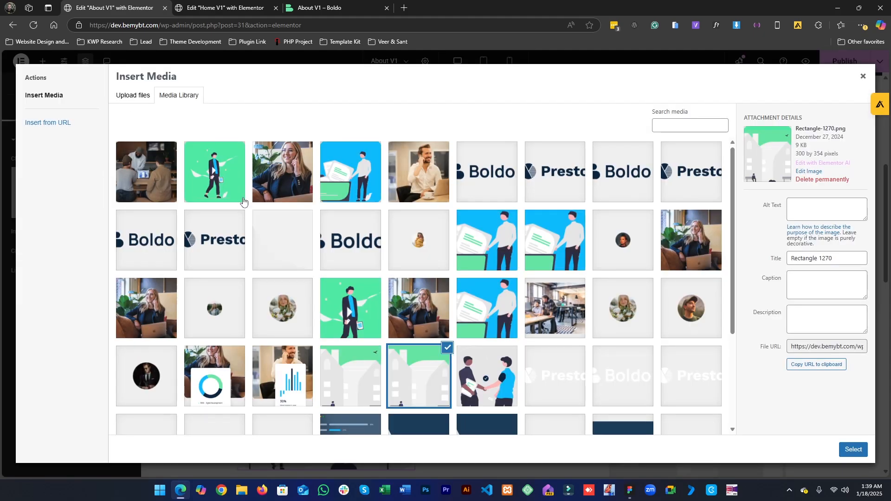
click(367, 199)
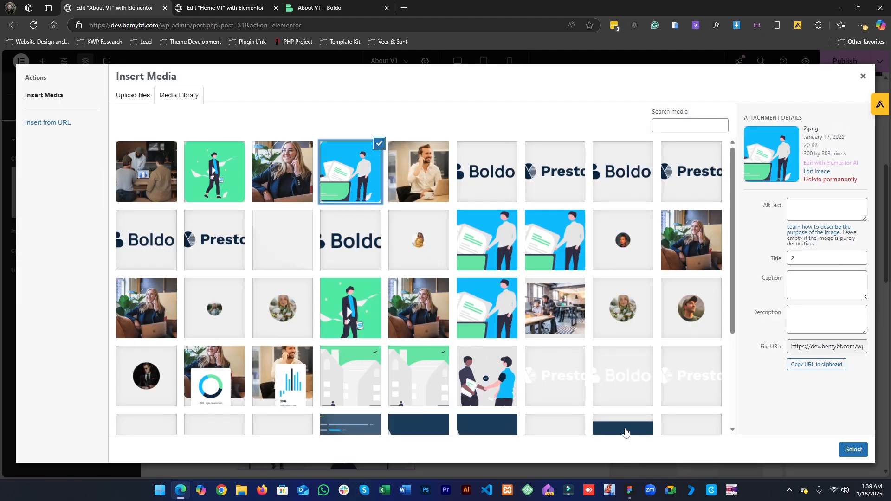
click(631, 493)
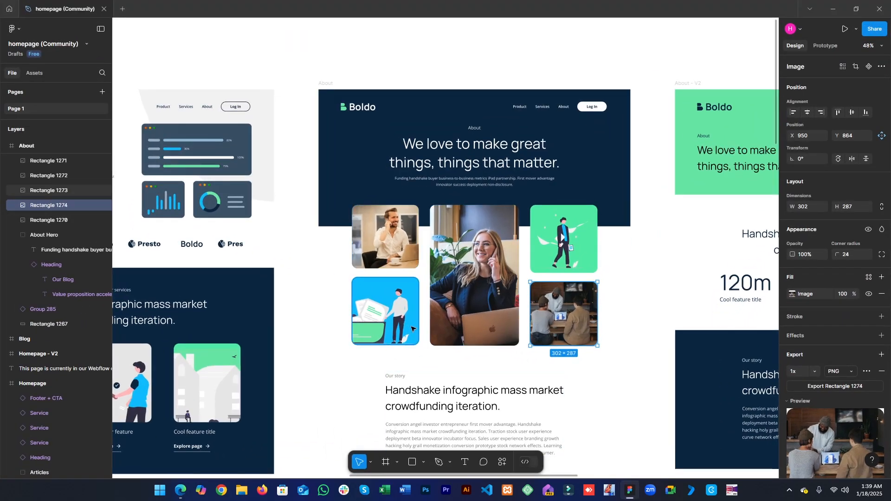
click(631, 493)
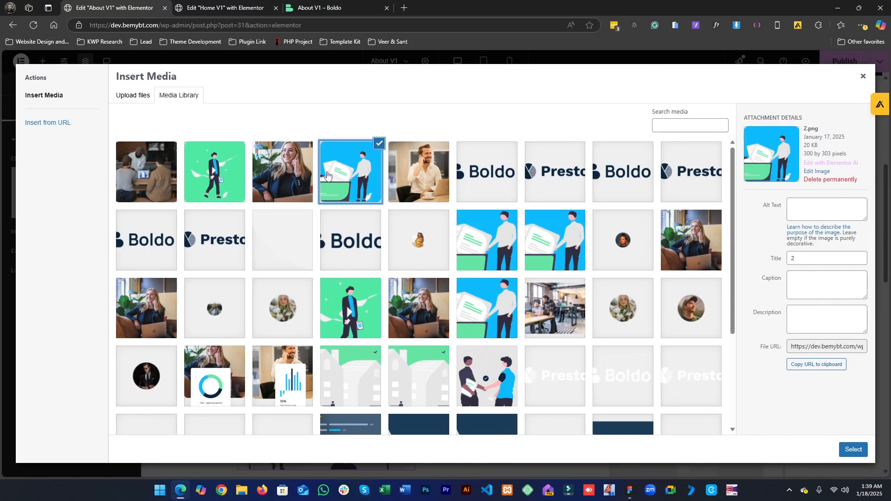
click(853, 449)
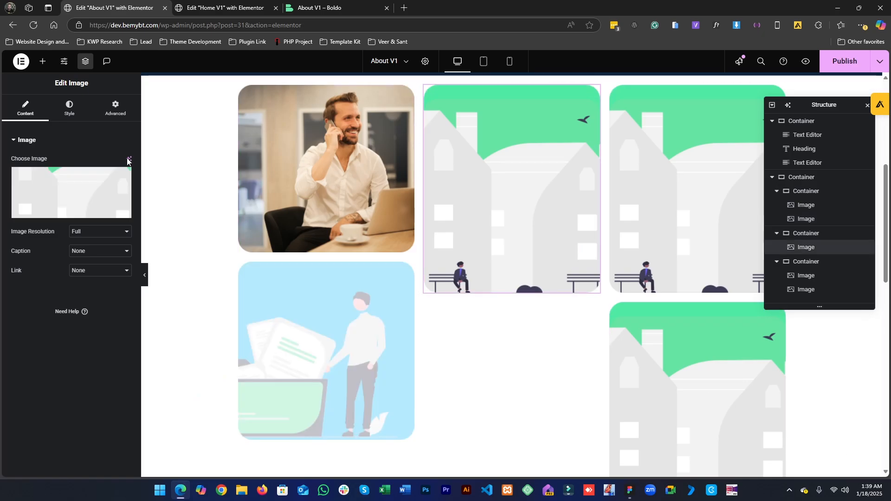
- Set the second gallery column's image to 3.png from the media library
click(123, 172)
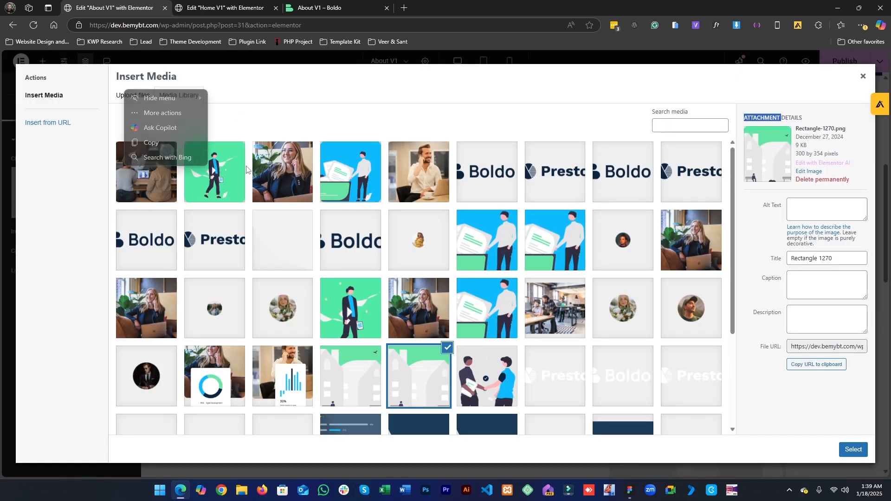
click(271, 170)
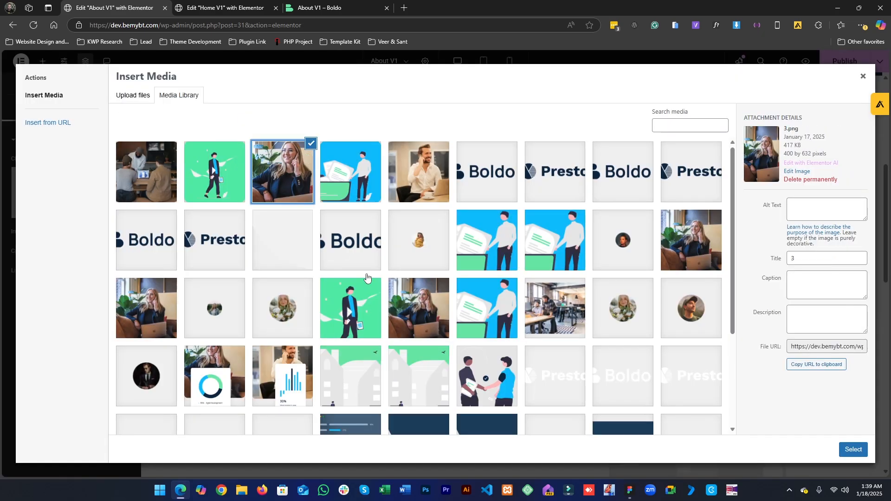
click(852, 449)
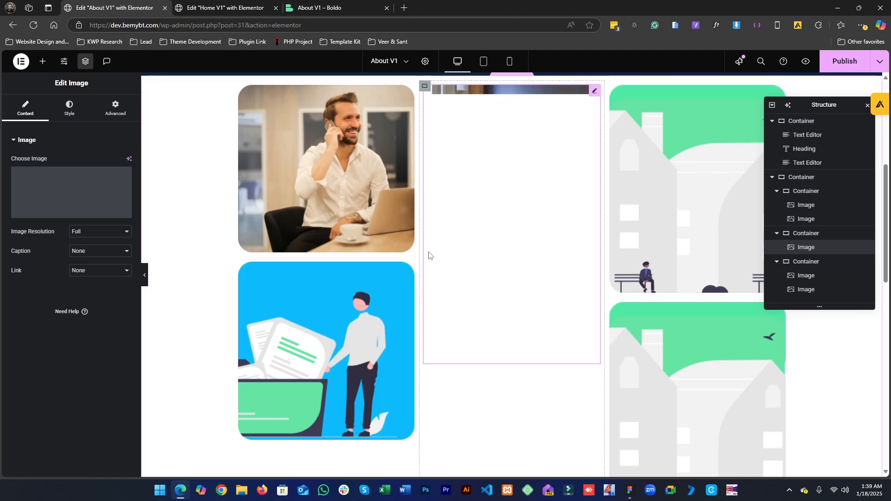
- Replace the third column's top image with 4.png
click(677, 203)
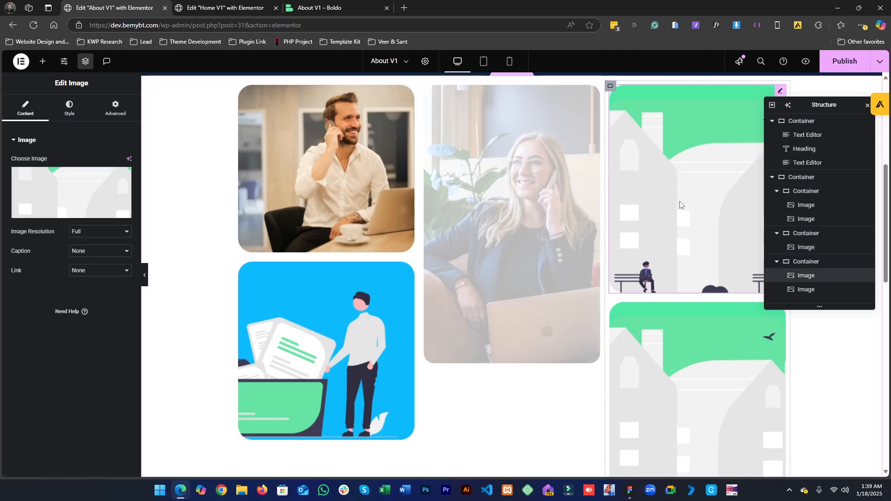
click(122, 181)
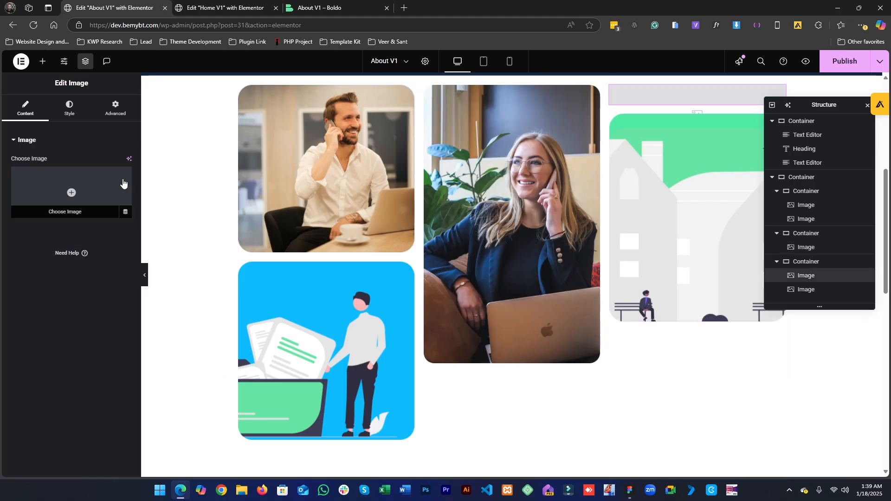
click(123, 183)
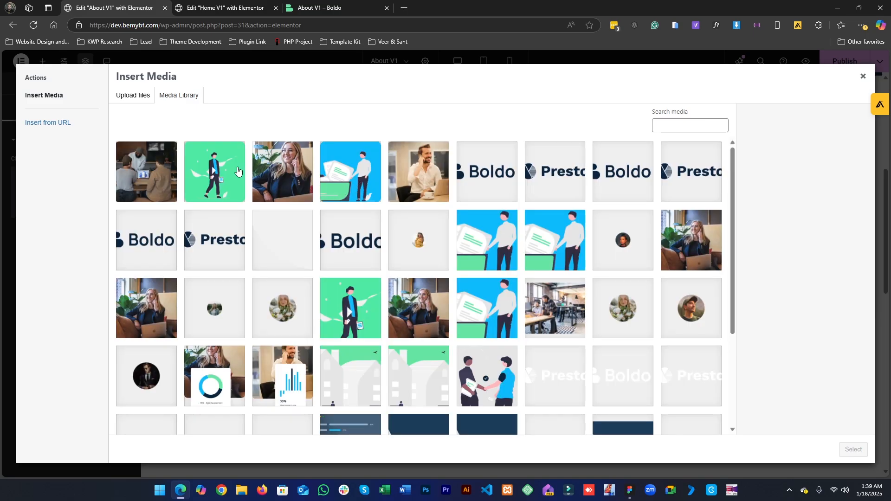
click(207, 170)
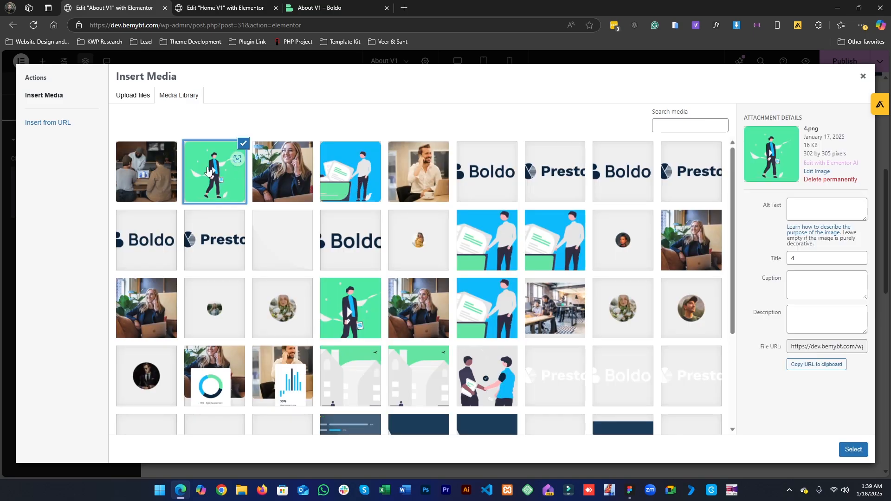
click(854, 450)
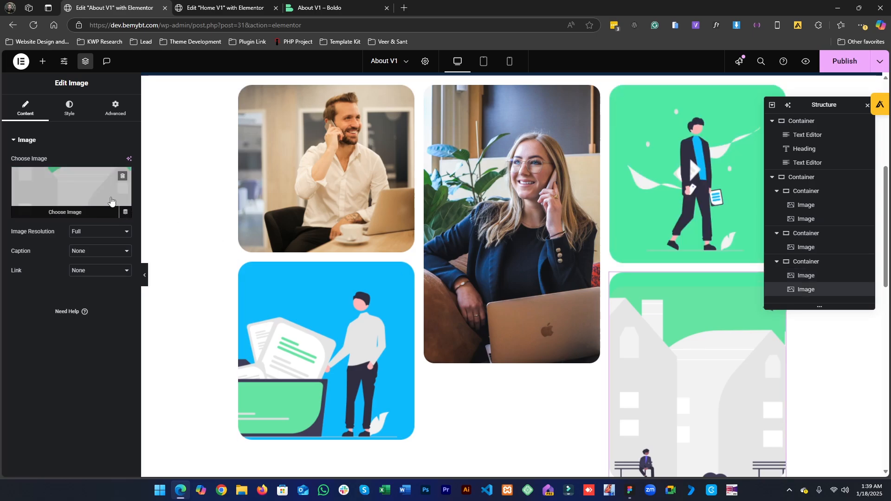
- Replace the third column's lower image with the team photo from the media library
click(123, 181)
click(122, 182)
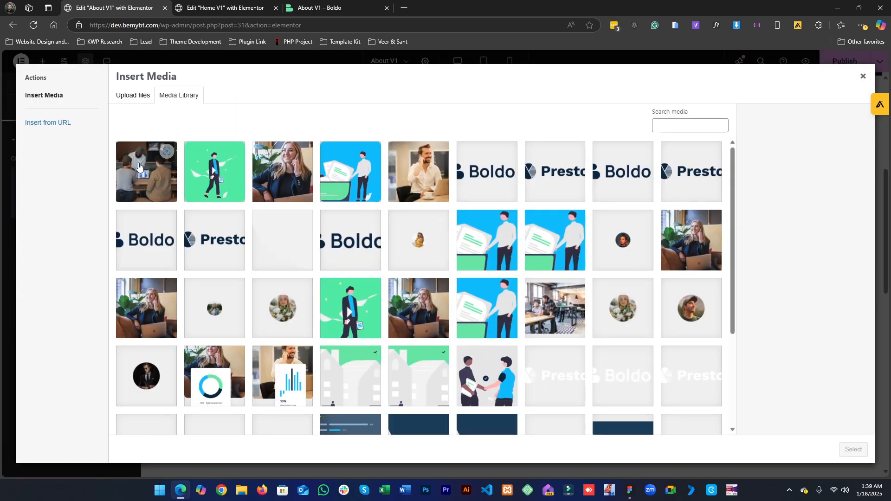
click(139, 169)
click(852, 449)
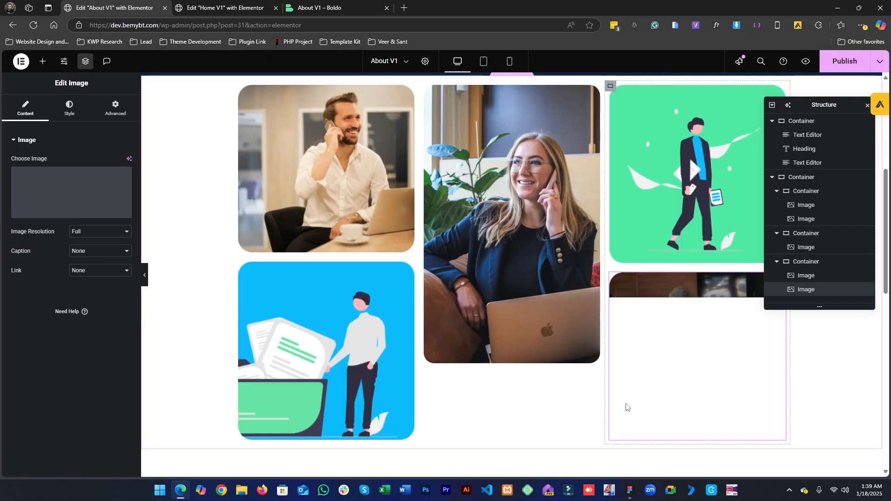
- Set the width of the first column's top image to 80%
scroll(300, 266, up, 2)
click(300, 266)
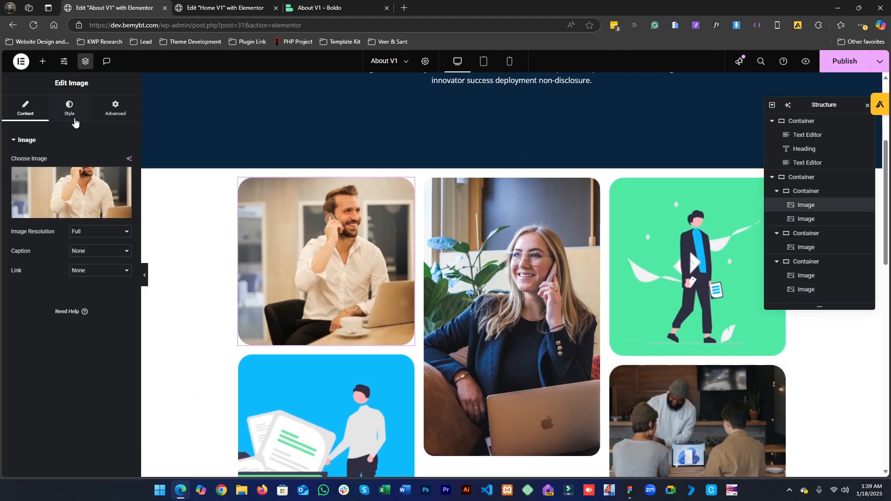
click(71, 110)
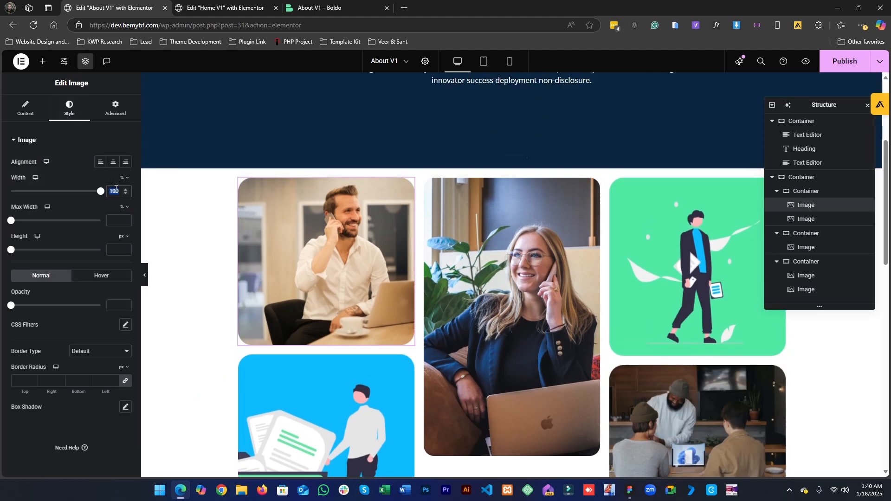
text(80)
- Reduce the width of the first column's lower image to match the top image
click(292, 387)
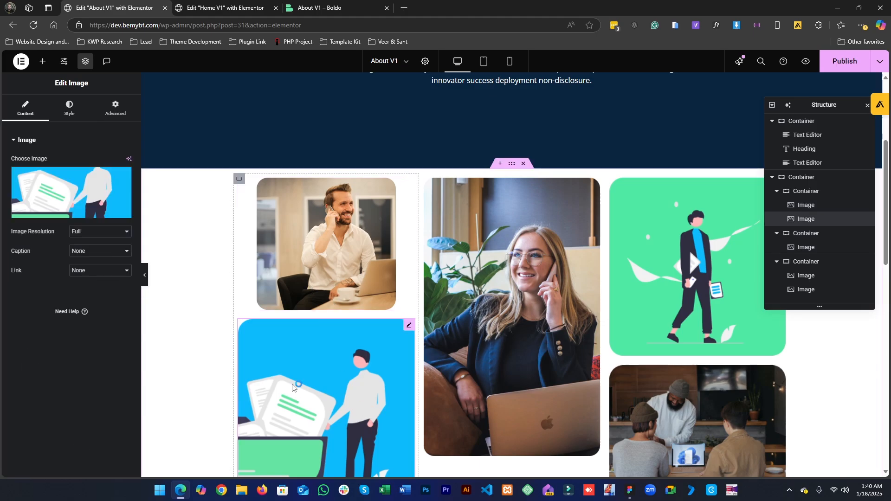
click(63, 117)
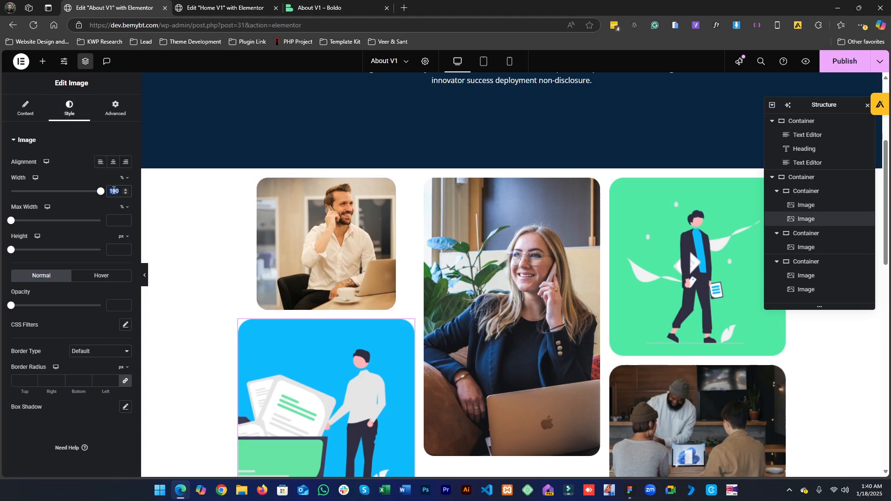
key(BackSpace)
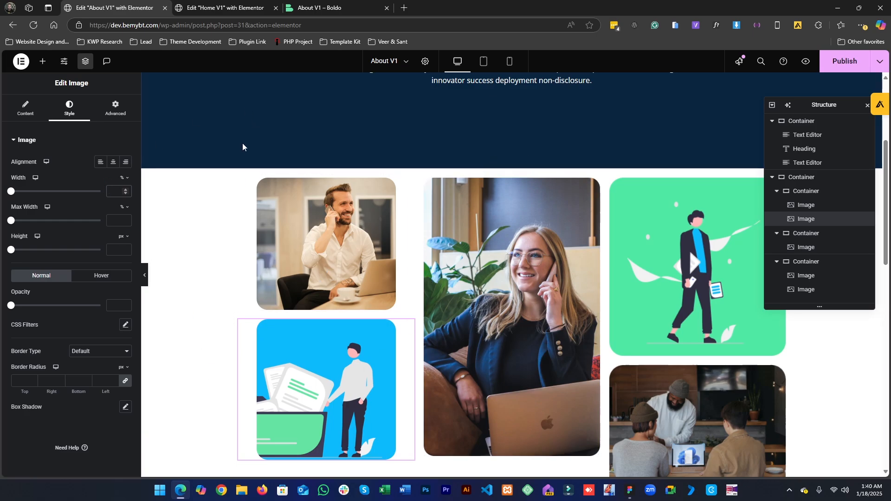
- Copy the first column's top image style and paste it onto the second column's image
right_click(360, 230)
right_click(495, 260)
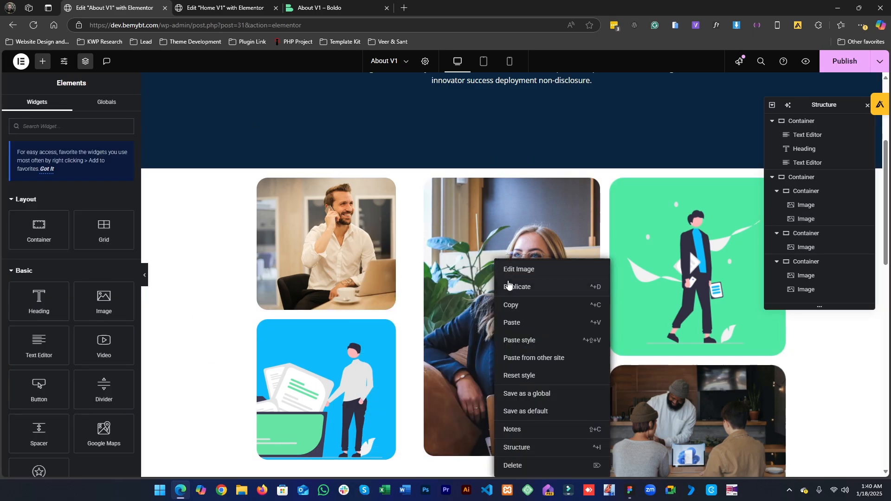
click(519, 340)
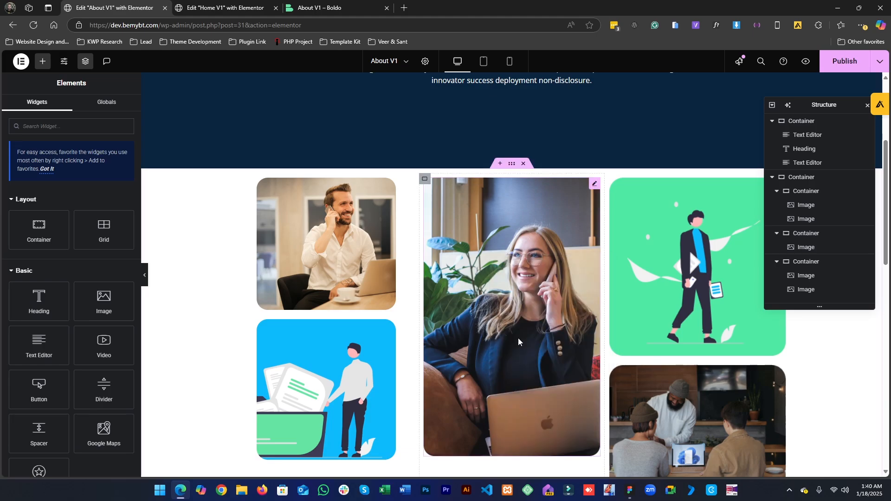
- Paste the copied image style onto both images in the third column
right_click(630, 268)
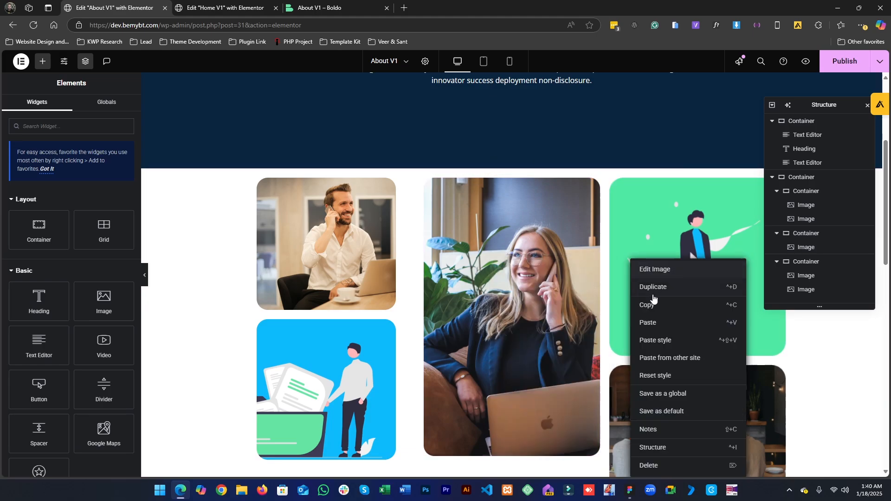
click(654, 341)
right_click(647, 396)
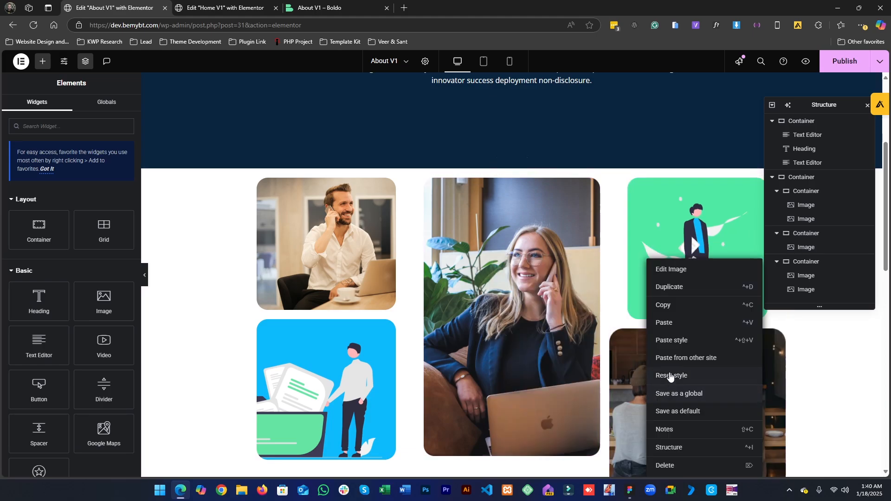
click(676, 340)
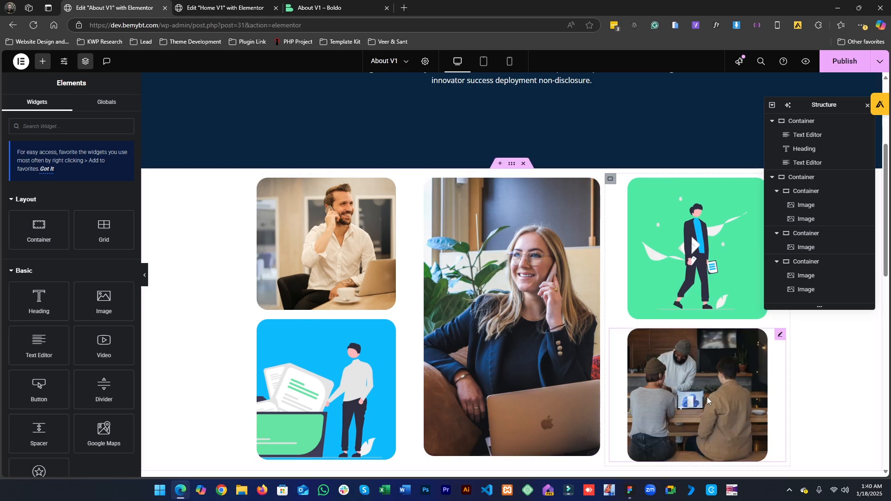
click(330, 221)
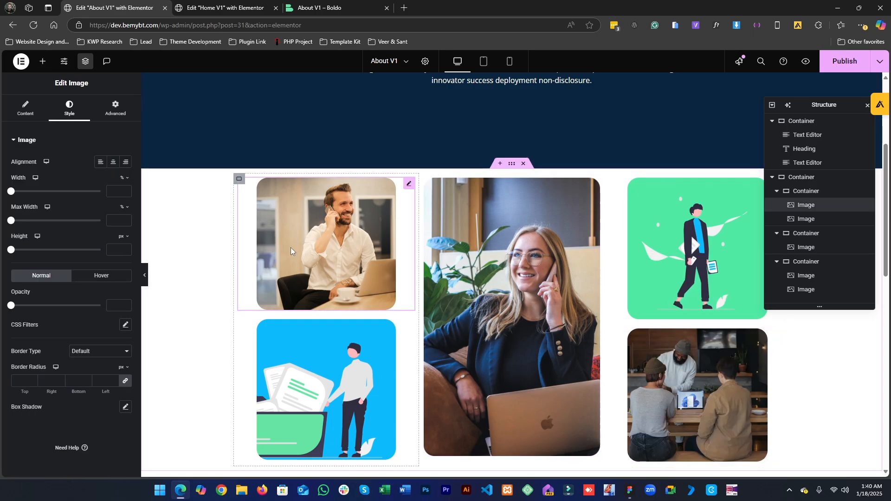
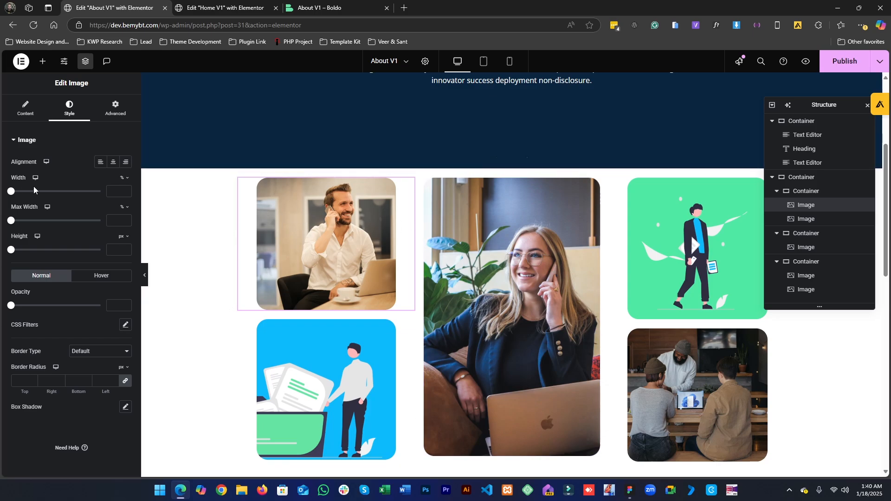
- Set the gallery container's top margin to -100 px so the images overlap the hero
scroll(531, 440, down, 2)
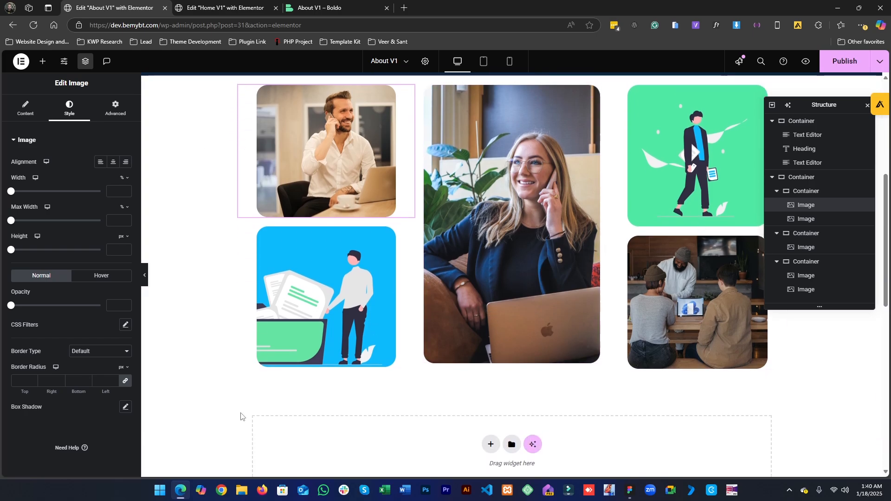
click(626, 491)
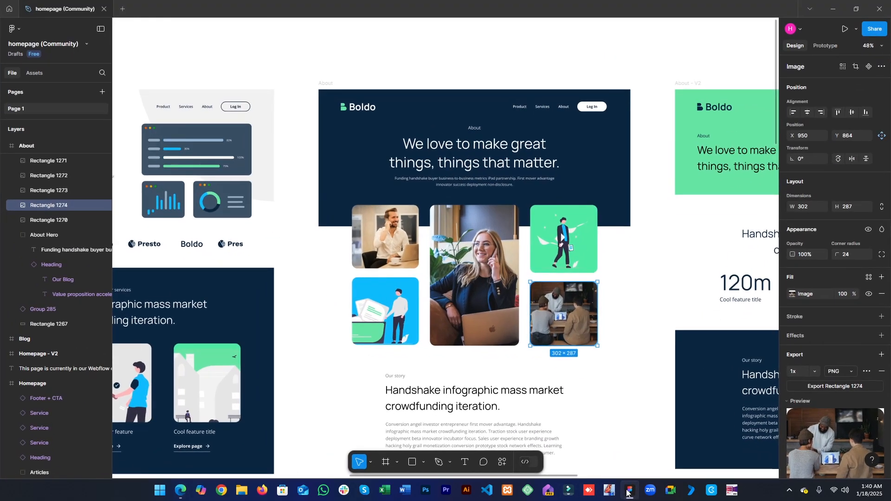
click(626, 491)
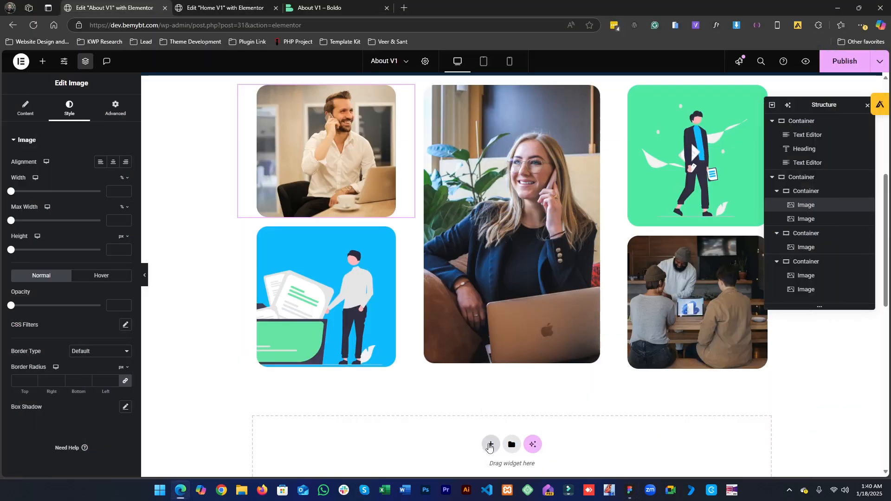
scroll(510, 177, up, 2)
click(512, 163)
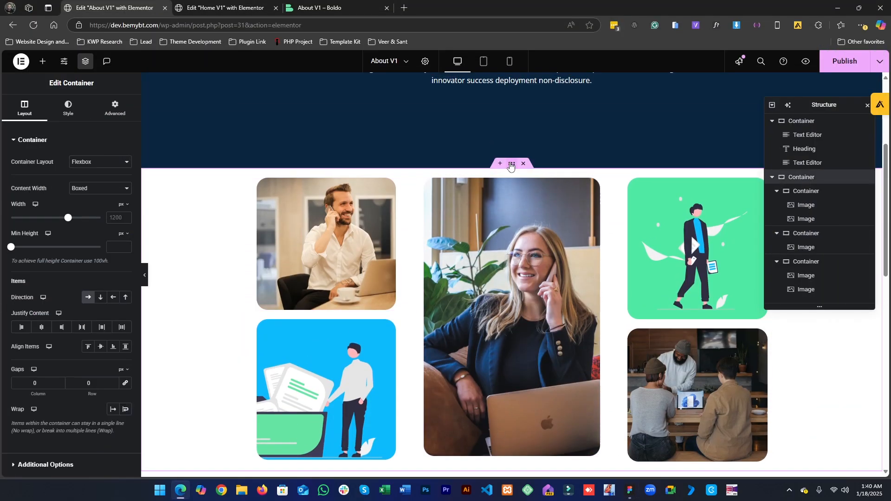
click(107, 111)
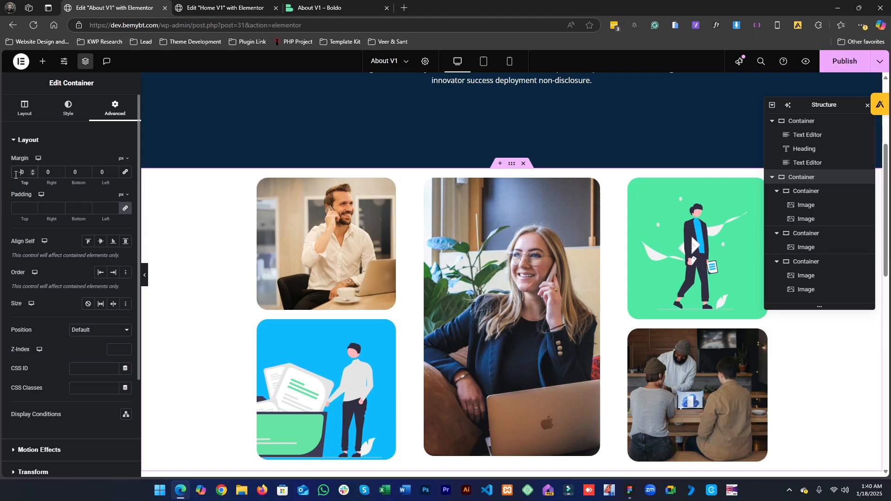
text(10)
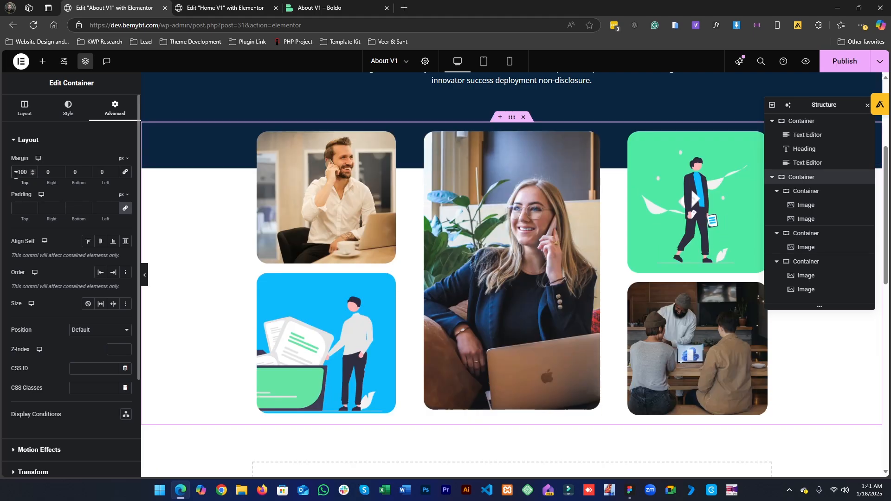
- Compare the gallery's overlap and the section below it against the Figma design
scroll(635, 317, up, 3)
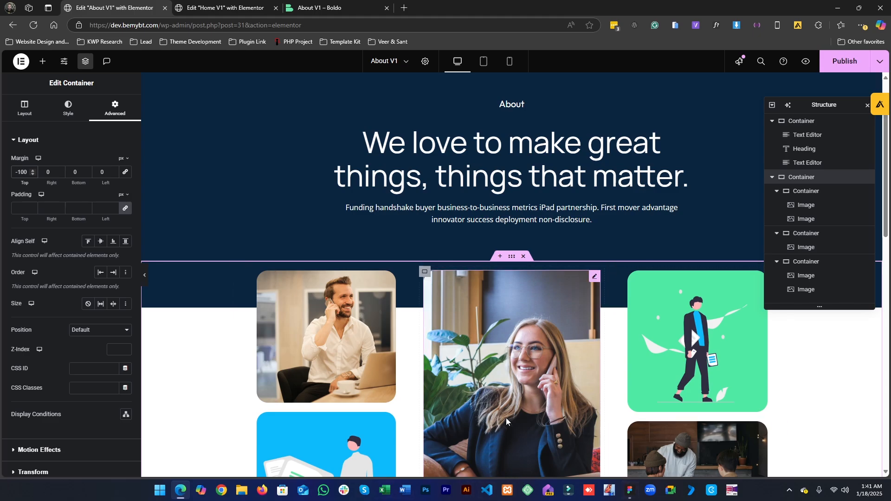
scroll(541, 285, down, 3)
scroll(541, 282, down, 2)
scroll(540, 282, up, 2)
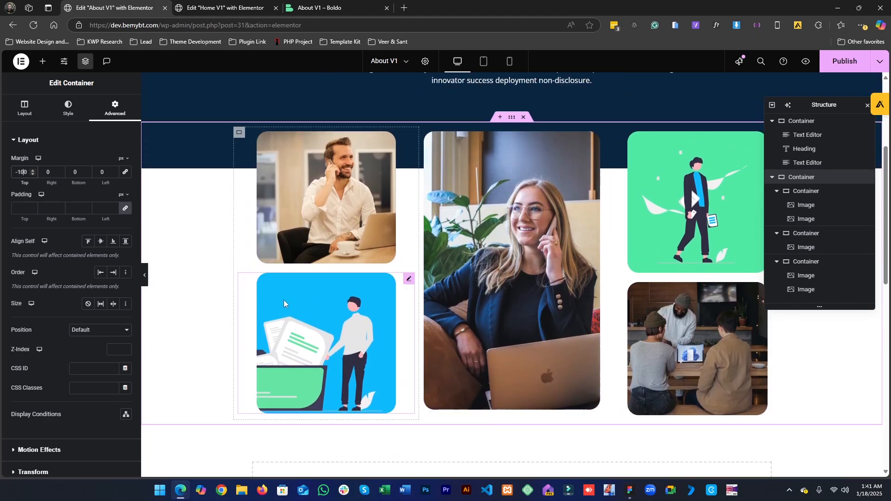
click(630, 490)
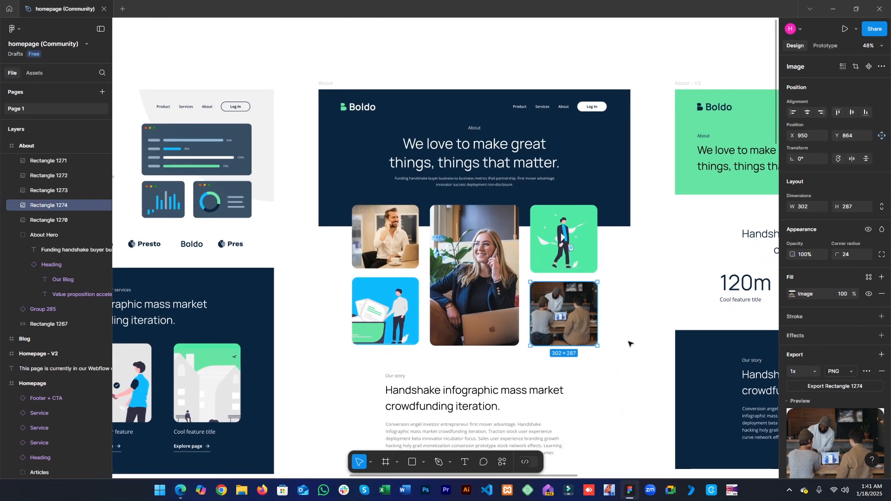
scroll(629, 343, down, 3)
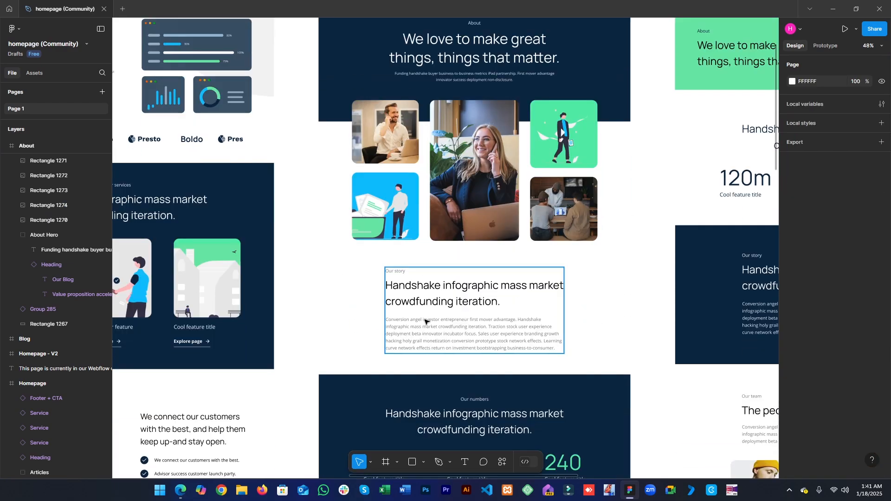
scroll(436, 312, down, 3)
scroll(435, 311, up, 1)
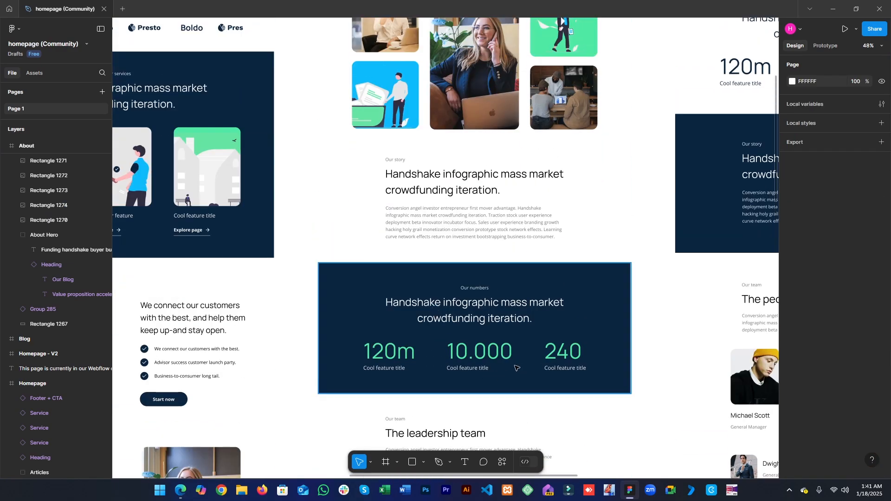
click(630, 490)
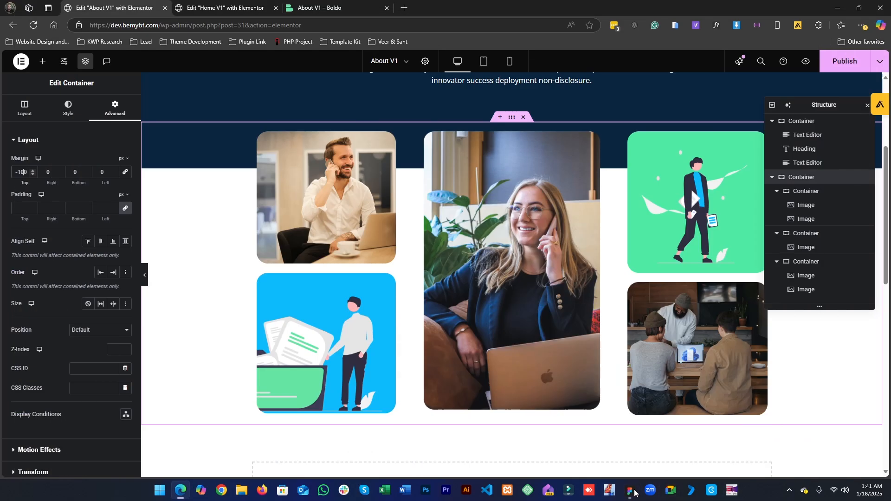
scroll(509, 328, down, 3)
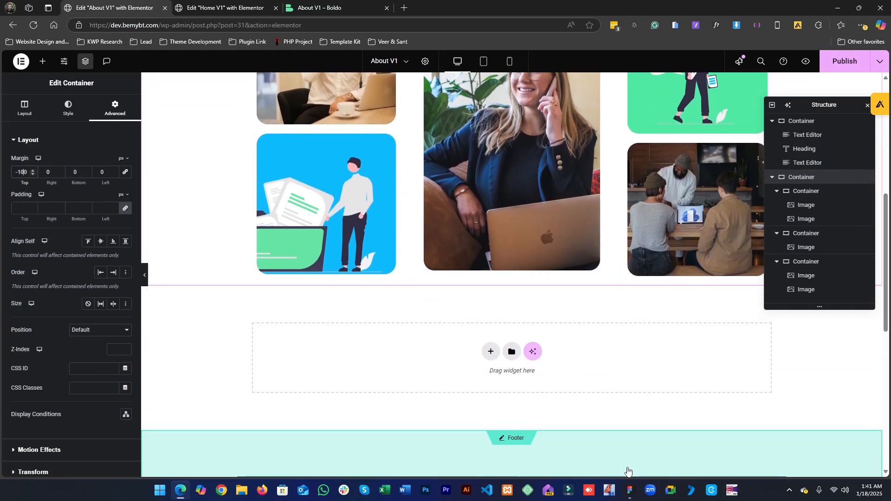
click(629, 491)
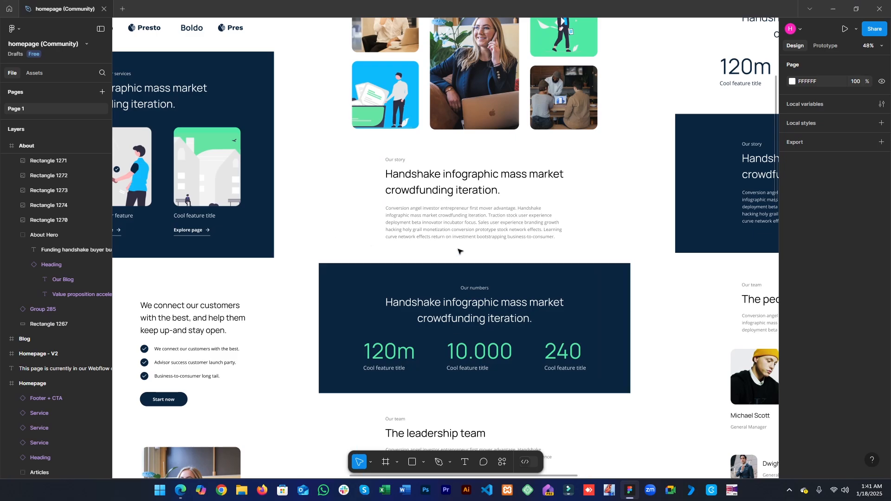
- Inspect the Our story label, heading and paragraph typography in the Figma design
click(456, 195)
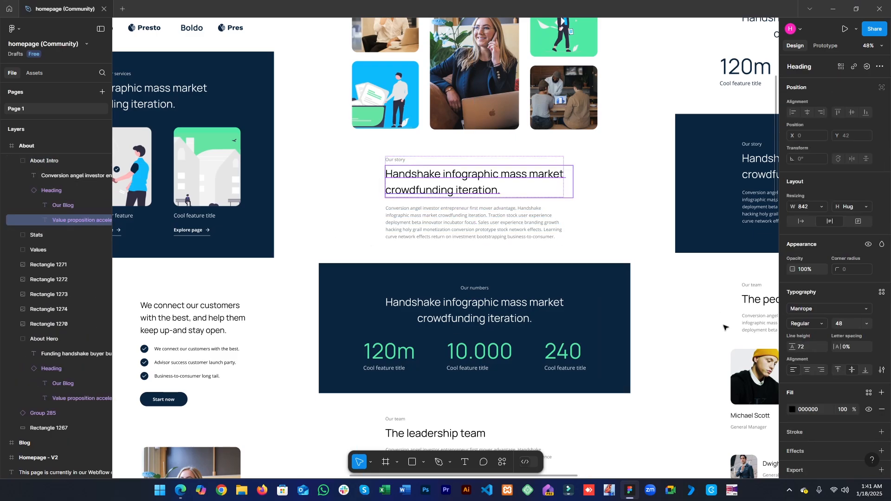
click(285, 246)
drag(286, 246, 457, 240)
drag(317, 228, 165, 367)
drag(284, 176, 257, 317)
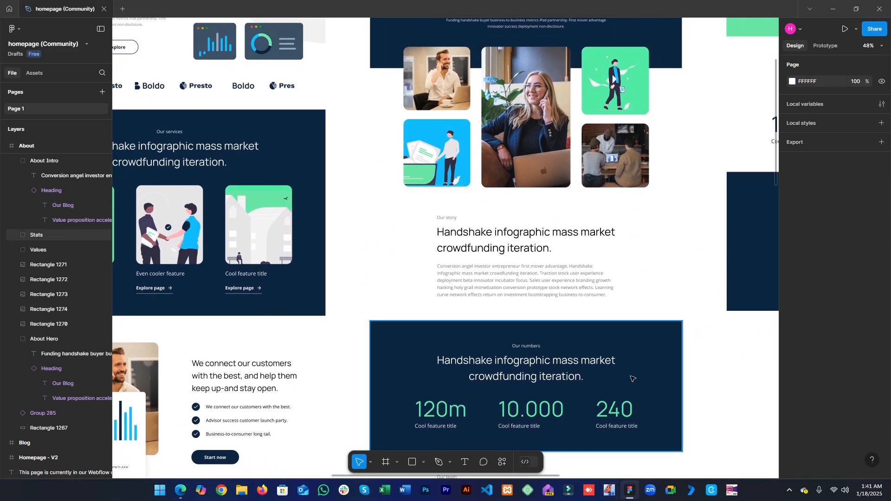
double_click(453, 219)
click(453, 220)
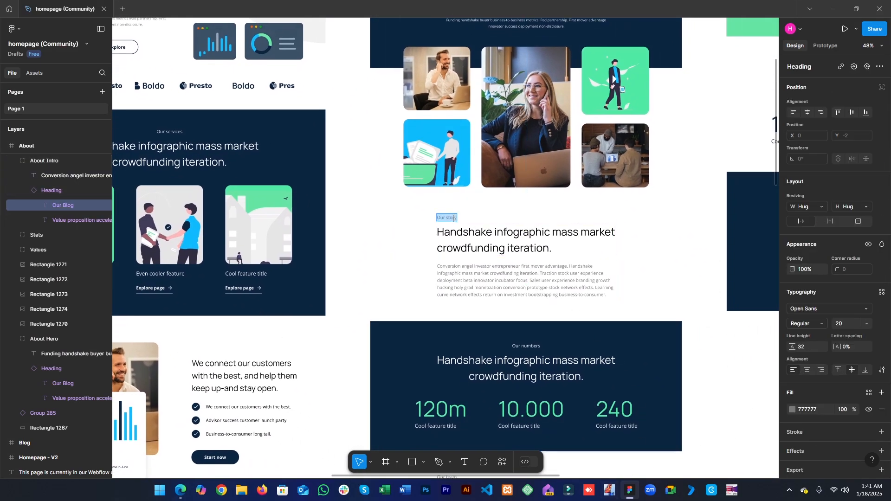
click(584, 281)
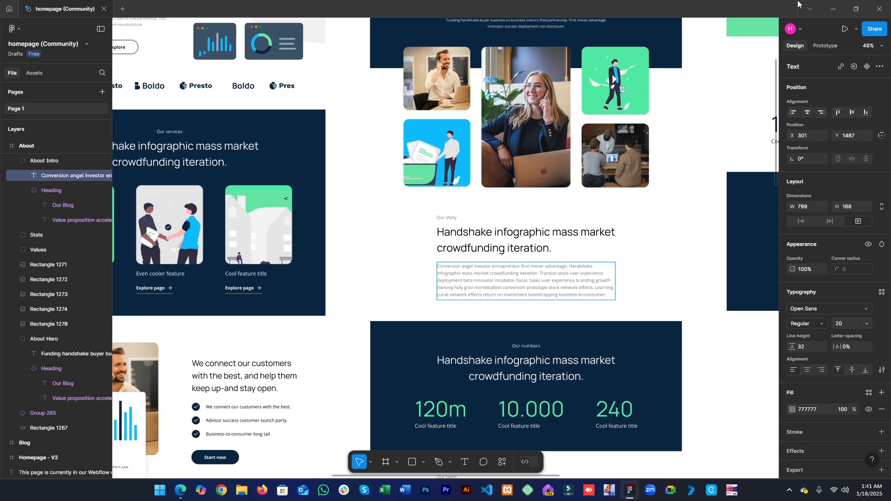
click(833, 4)
- Copy the hero's About text widget and paste it into a new flexbox container below the gallery
scroll(487, 380, up, 5)
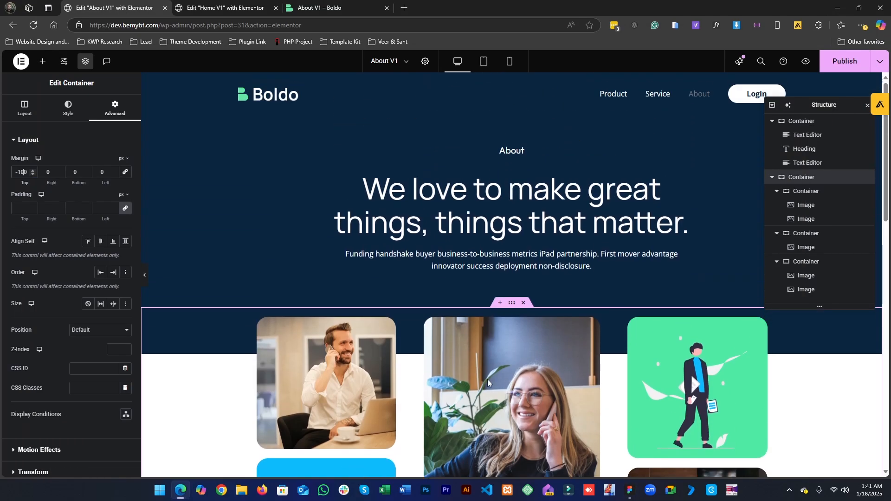
right_click(628, 159)
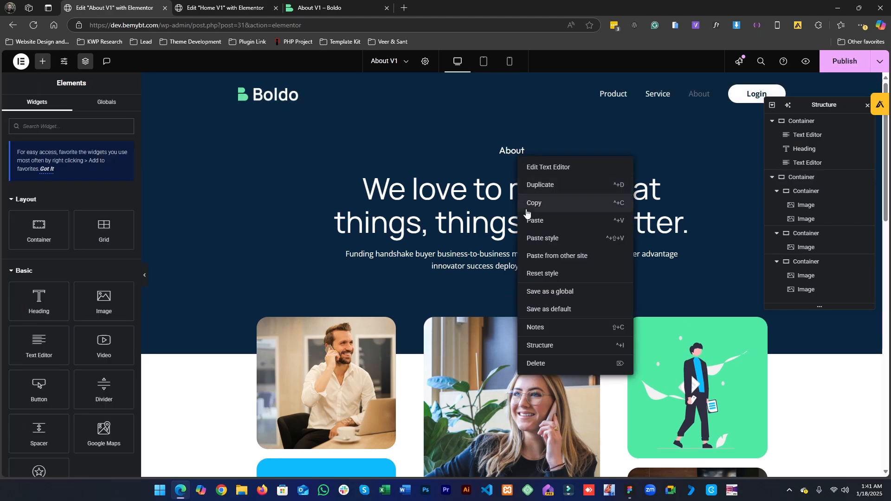
click(643, 199)
scroll(526, 208, down, 5)
scroll(525, 208, down, 5)
click(491, 218)
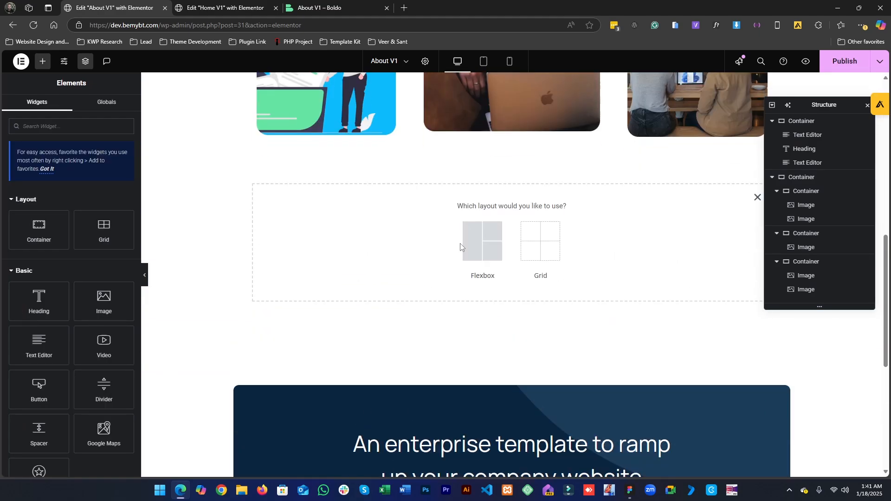
click(482, 239)
click(389, 246)
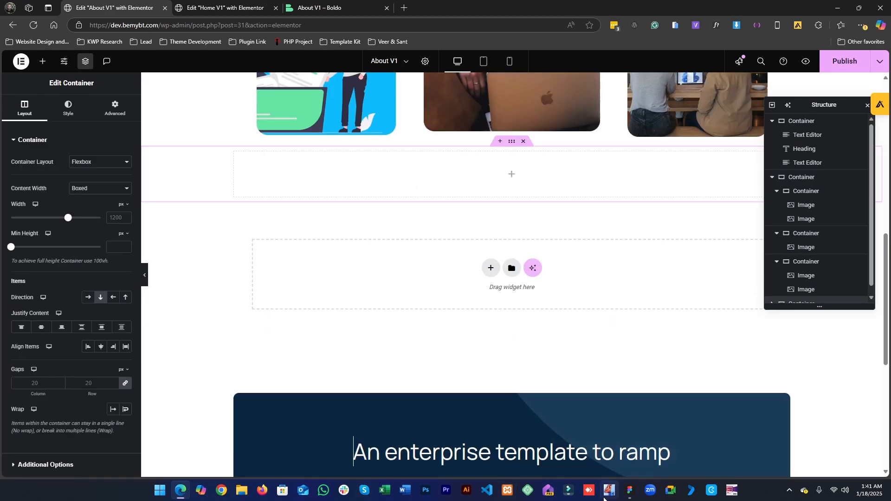
right_click(366, 169)
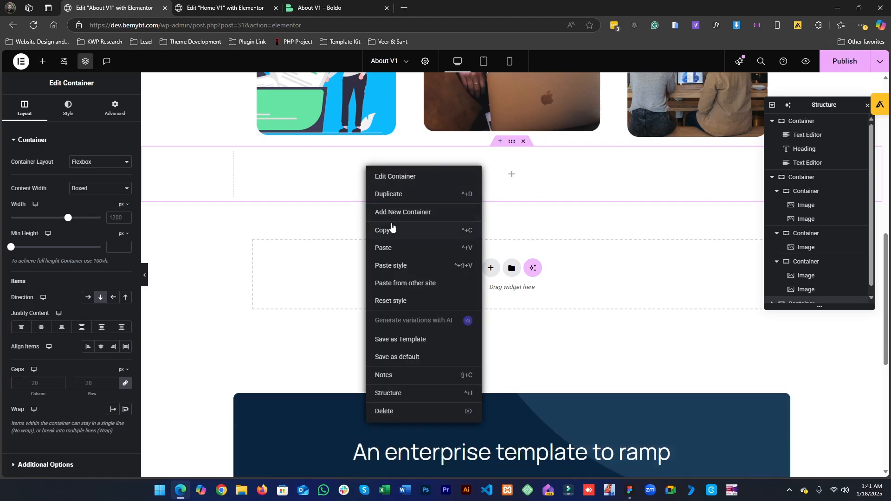
click(393, 249)
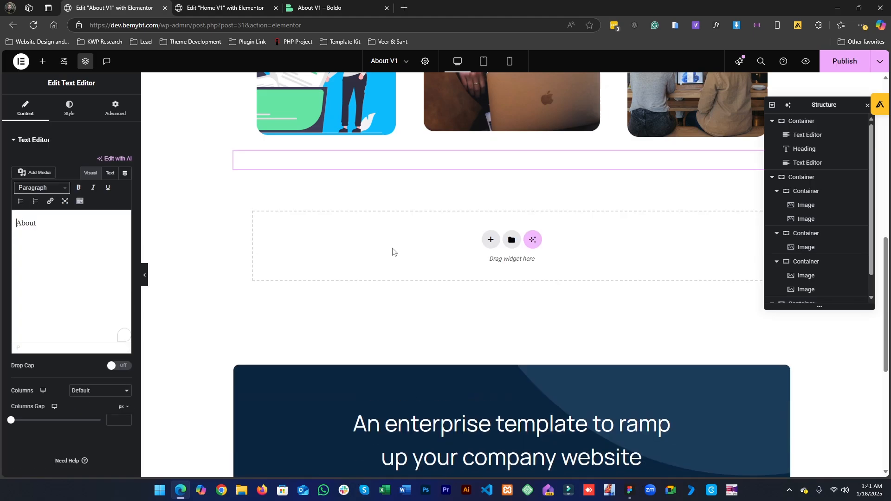
- Change the pasted text widget's text to Our story
click(69, 109)
click(113, 183)
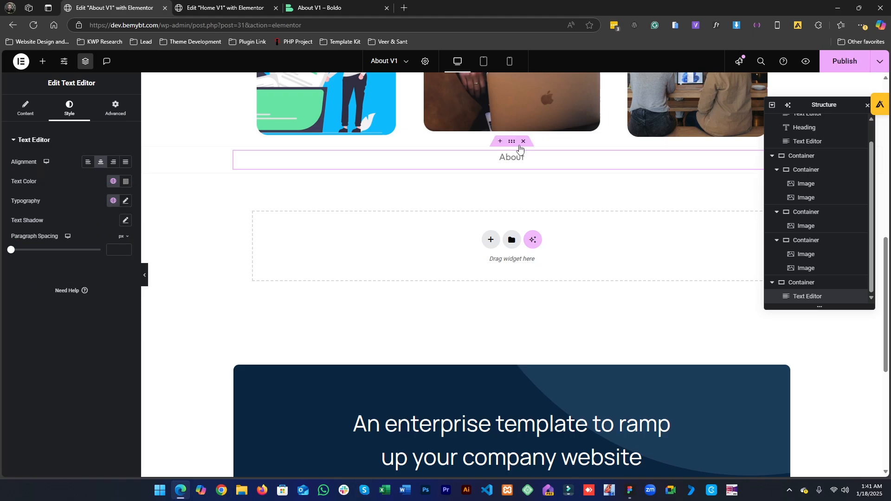
click(629, 490)
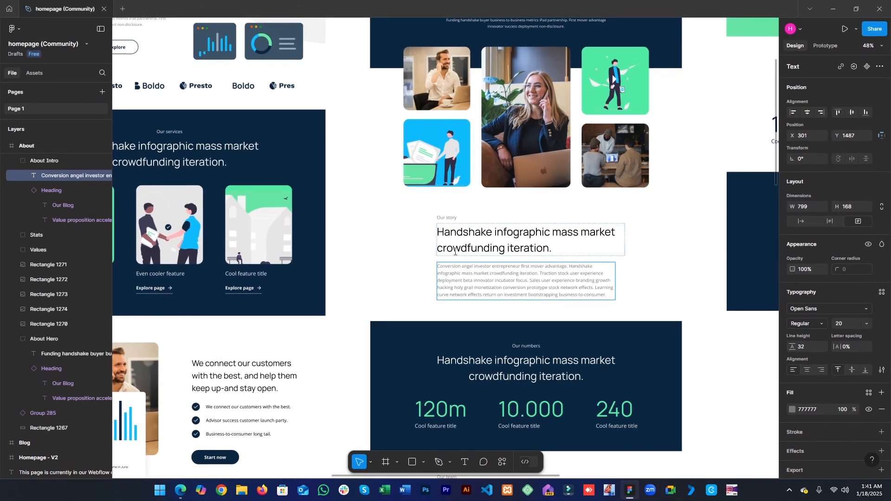
click(629, 489)
click(26, 108)
double_click(84, 225)
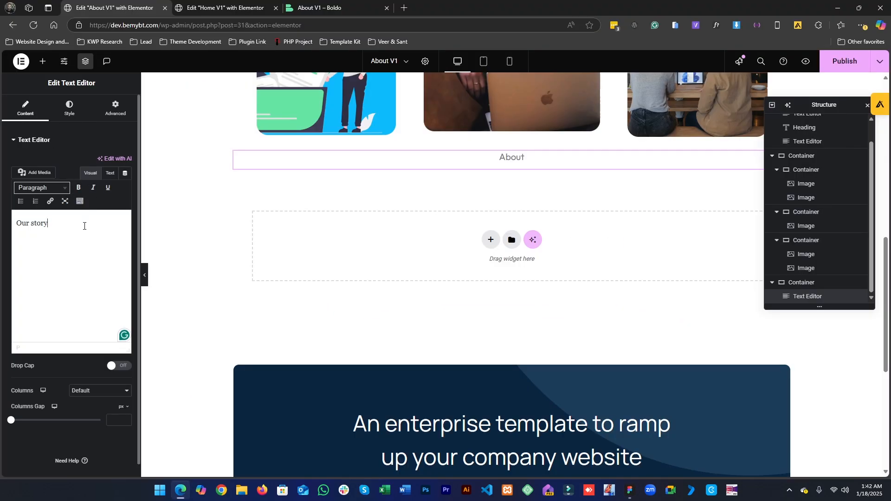
- Copy the Our Services heading widget from the Home V1 page
click(629, 490)
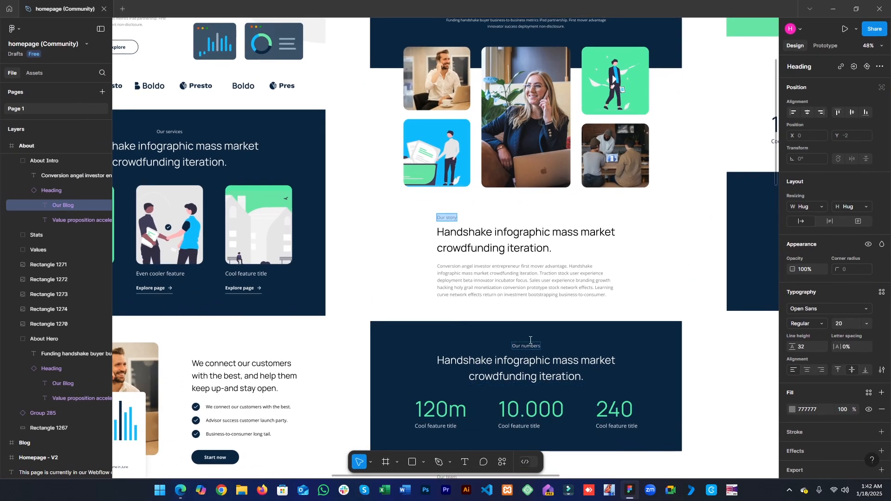
double_click(463, 244)
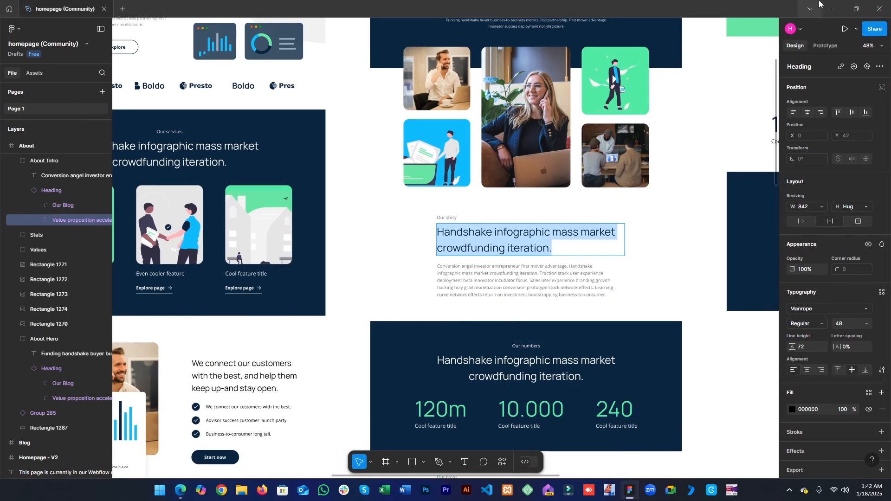
click(834, 3)
scroll(386, 277, up, 5)
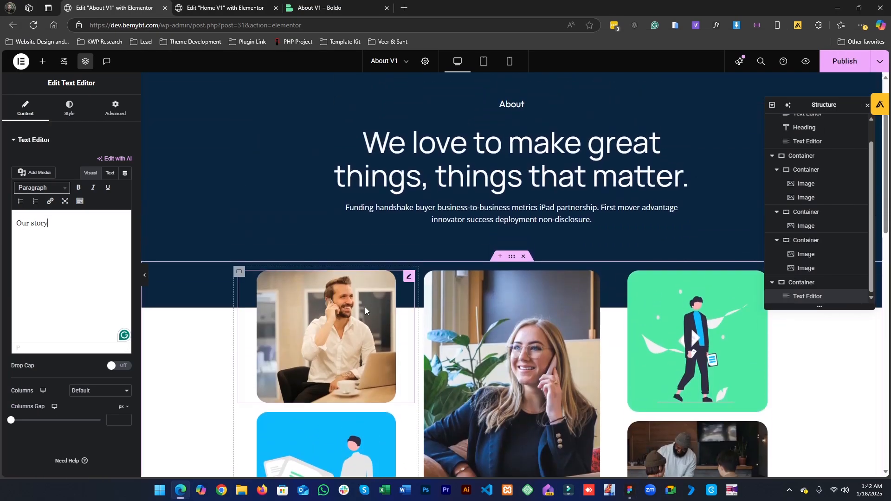
click(215, 4)
scroll(473, 325, up, 5)
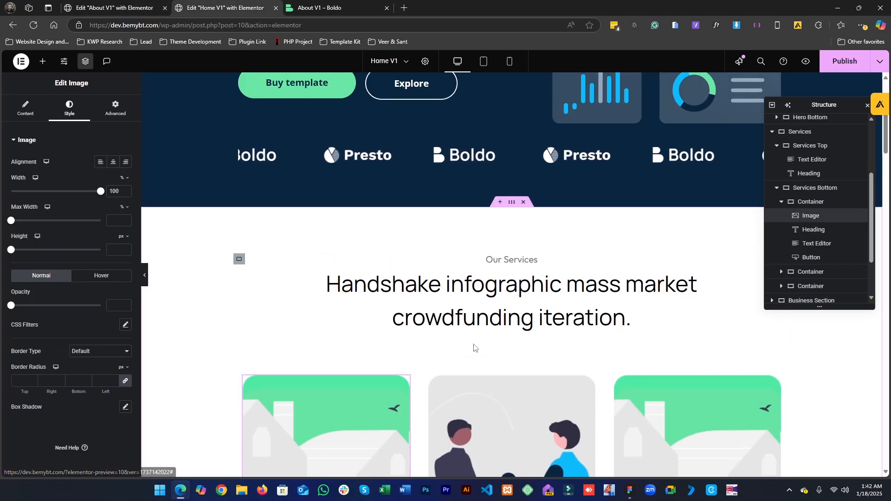
right_click(476, 310)
click(501, 304)
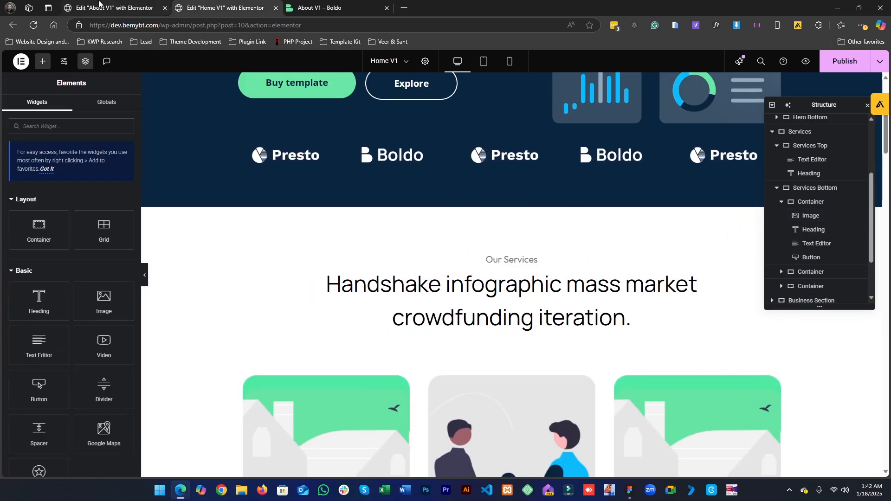
- Copy the Our Services heading widget on Home V1 and paste it below the Our story label on About V1
mouse_move(99, 4)
mouse_down()
mouse_move(109, 22)
mouse_move(112, 7)
mouse_up()
scroll(421, 335, down, 1)
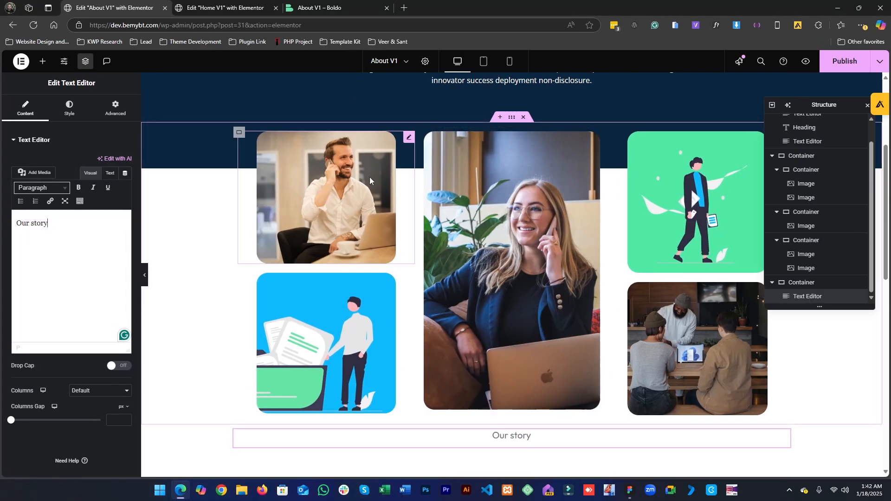
key(ctrl+Tab)
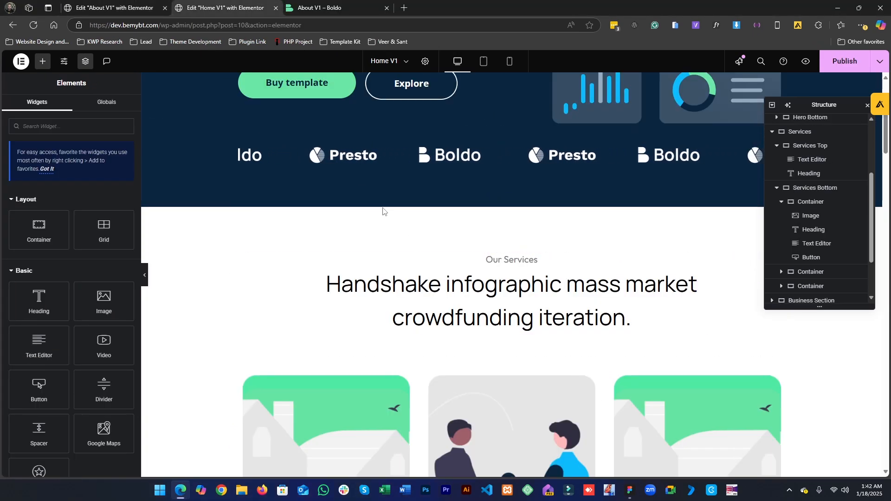
right_click(505, 259)
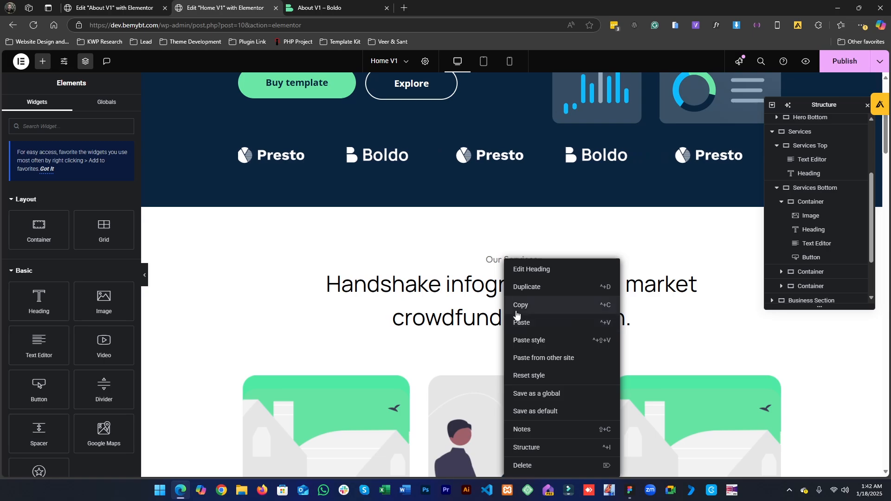
click(426, 308)
click(69, 108)
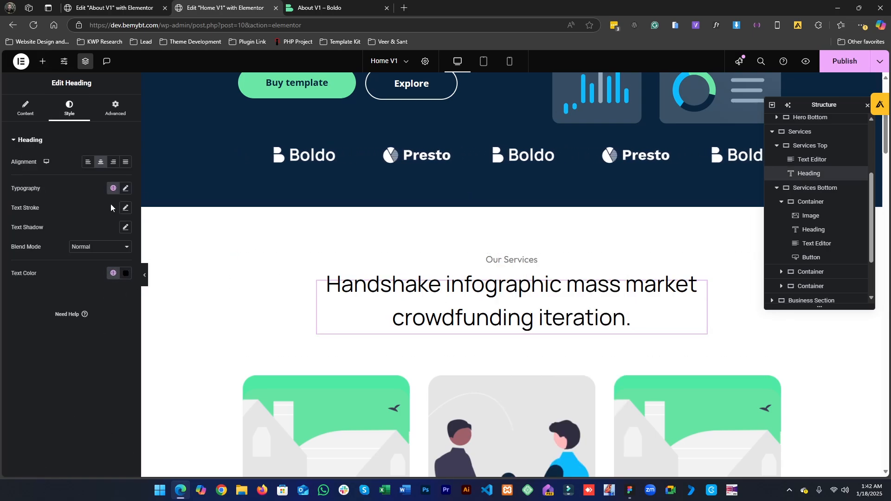
click(112, 5)
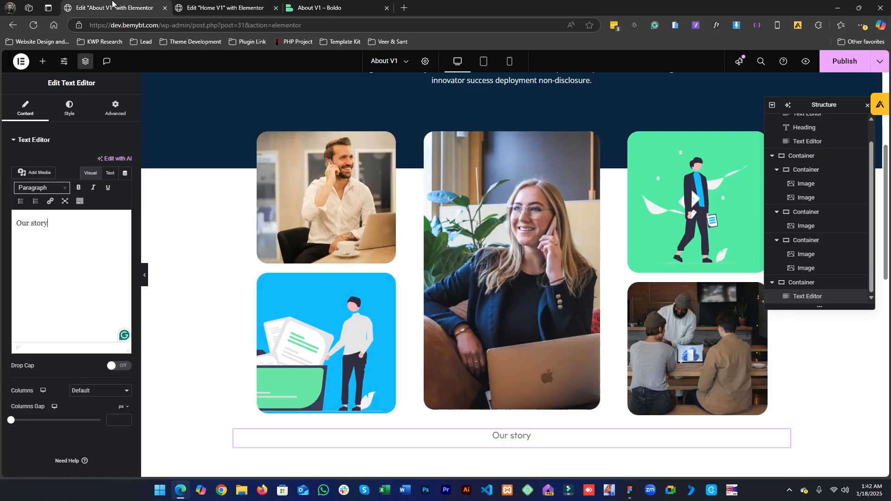
scroll(492, 241, down, 3)
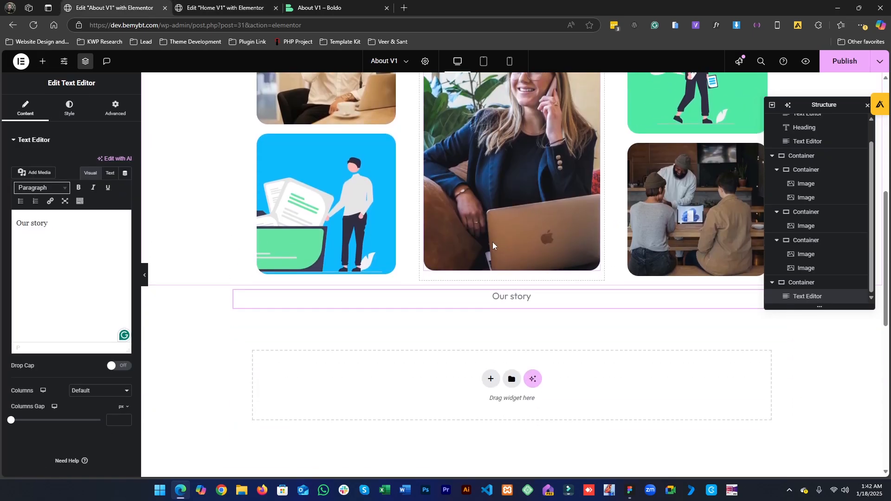
right_click(509, 302)
click(525, 323)
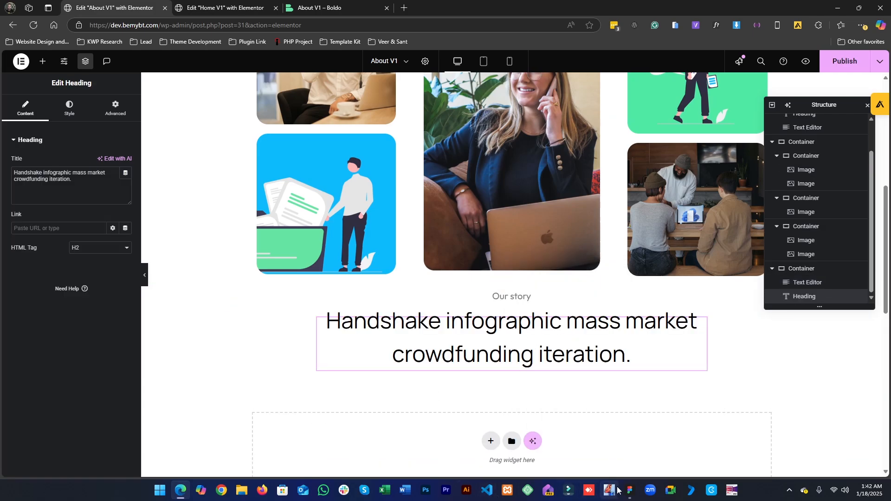
- Copy a feature card's paragraph text widget from Home V1 and paste it below the new heading on About V1
right_click(518, 304)
click(531, 310)
key(ctrl+Tab)
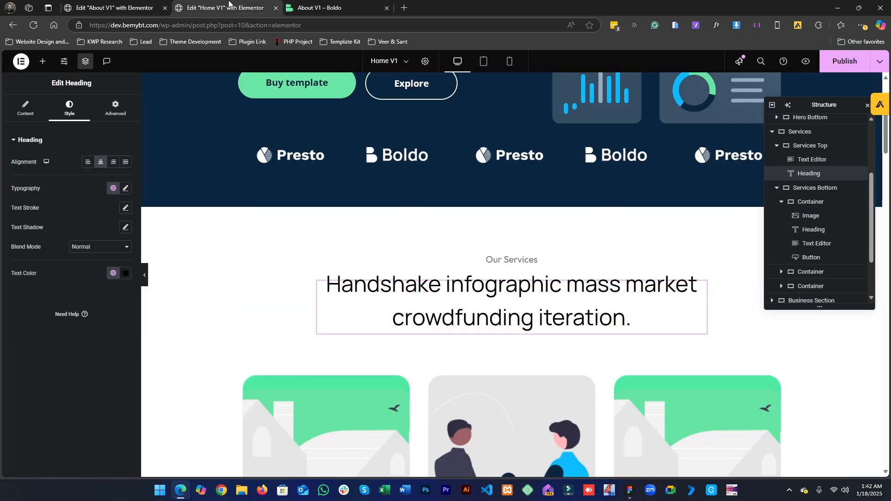
scroll(501, 236, down, 9)
click(489, 209)
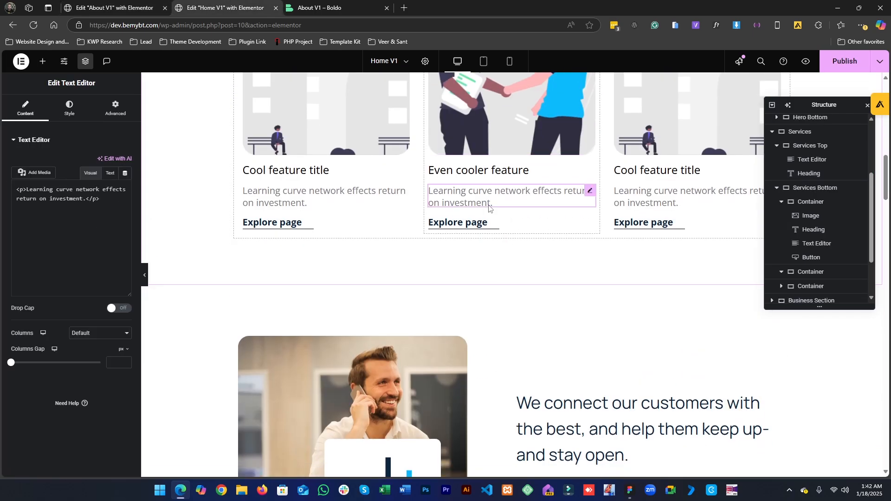
click(69, 109)
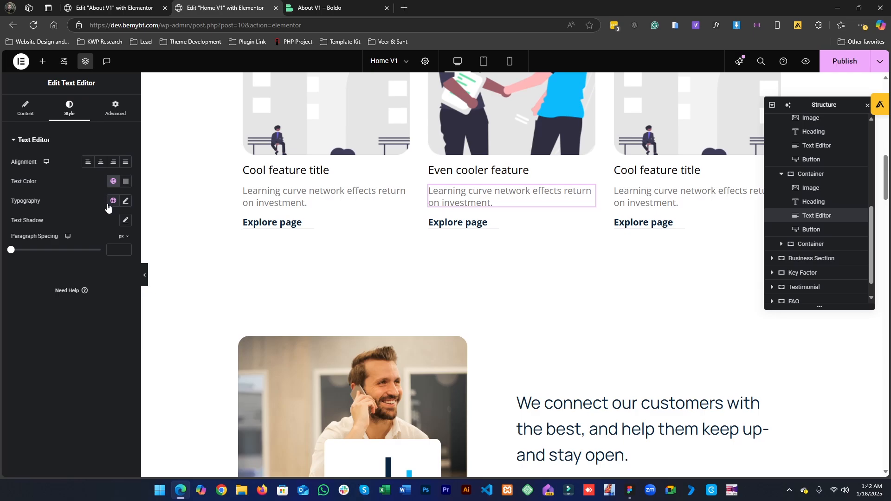
right_click(450, 201)
click(466, 250)
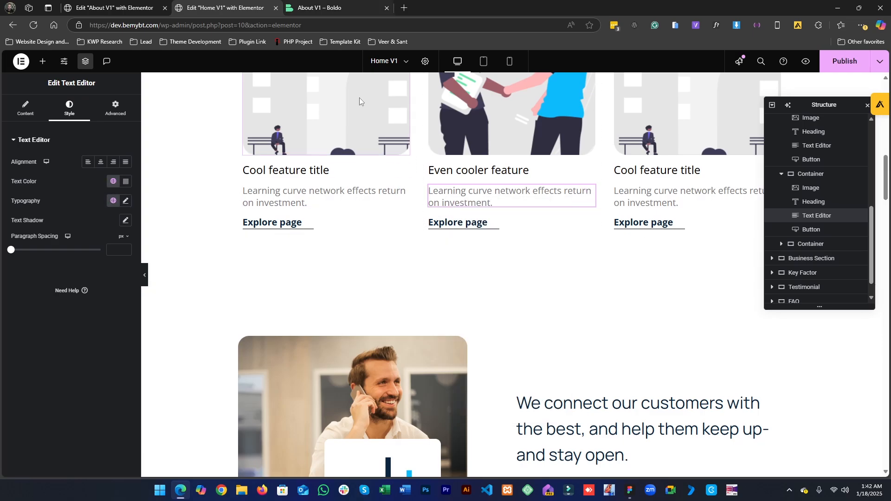
click(91, 4)
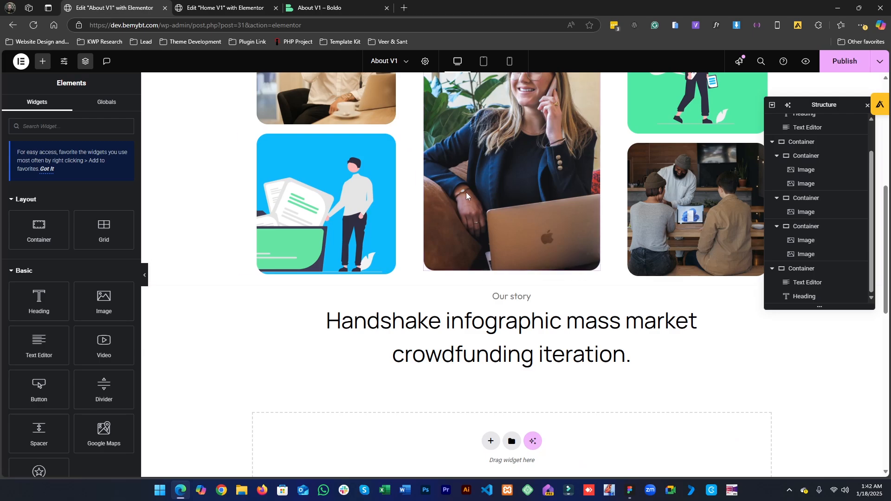
right_click(445, 355)
click(463, 325)
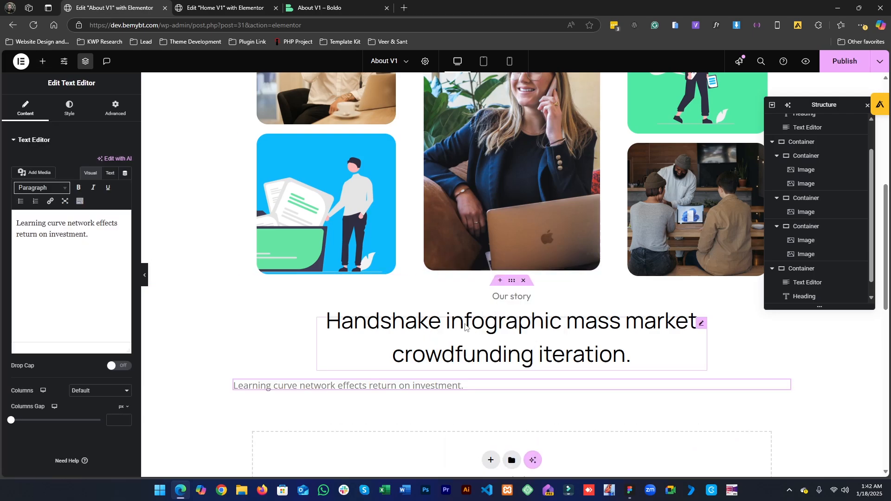
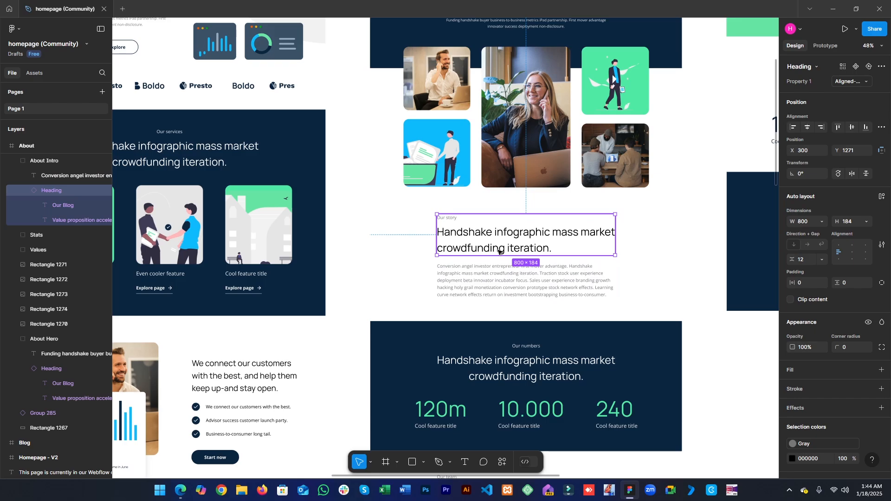
- Wrap the Our story label, heading and paragraph in a new inner container and remove the leftover empty container
click(806, 225)
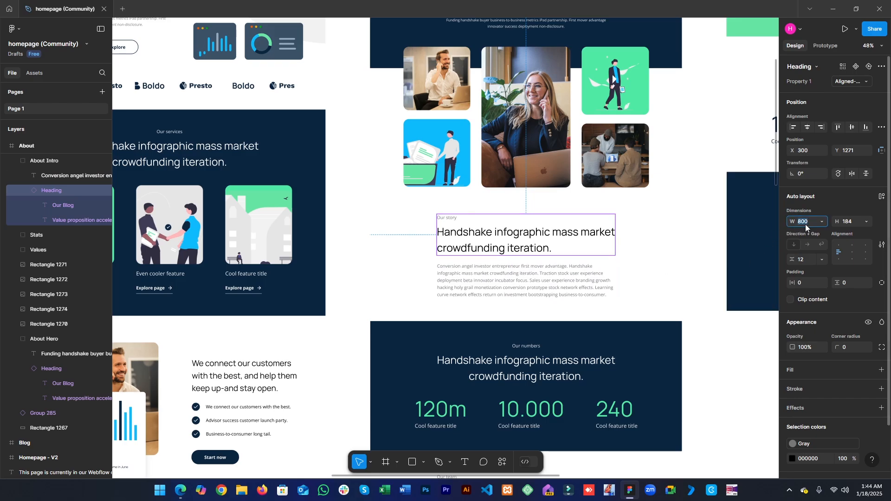
click(833, 9)
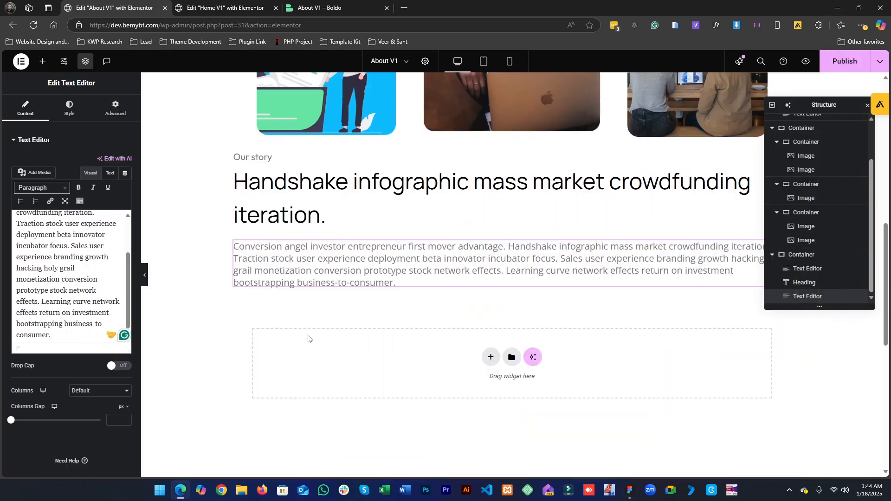
click(511, 142)
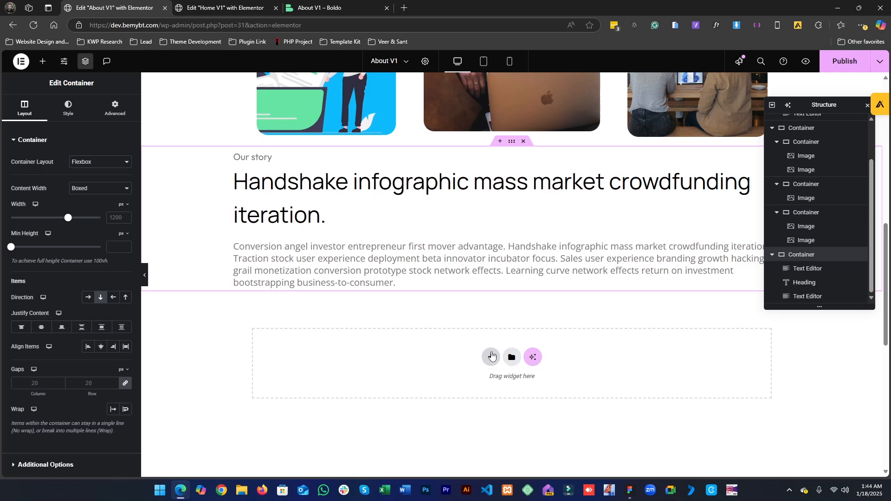
click(492, 356)
click(470, 373)
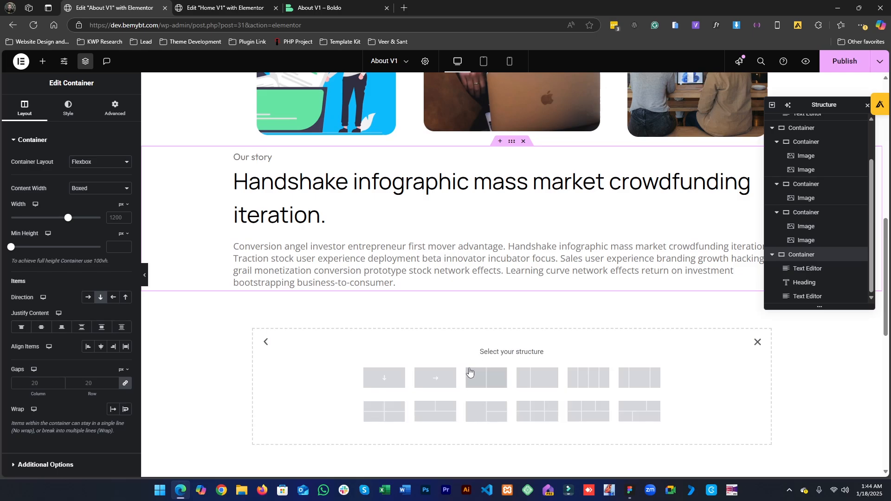
click(384, 378)
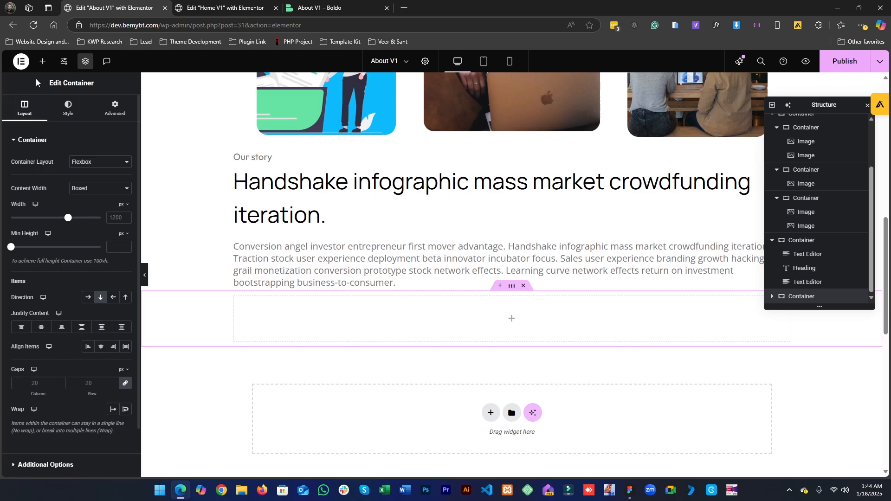
click(42, 60)
drag(34, 240, 383, 332)
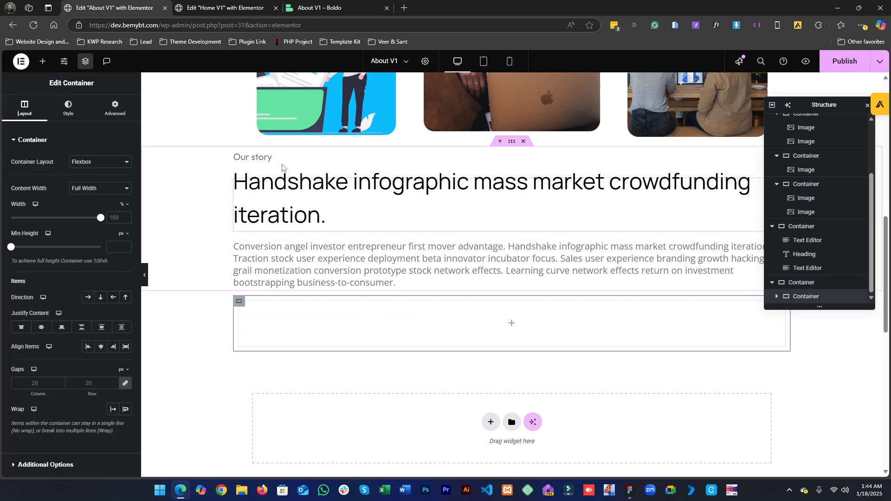
drag(274, 158, 339, 304)
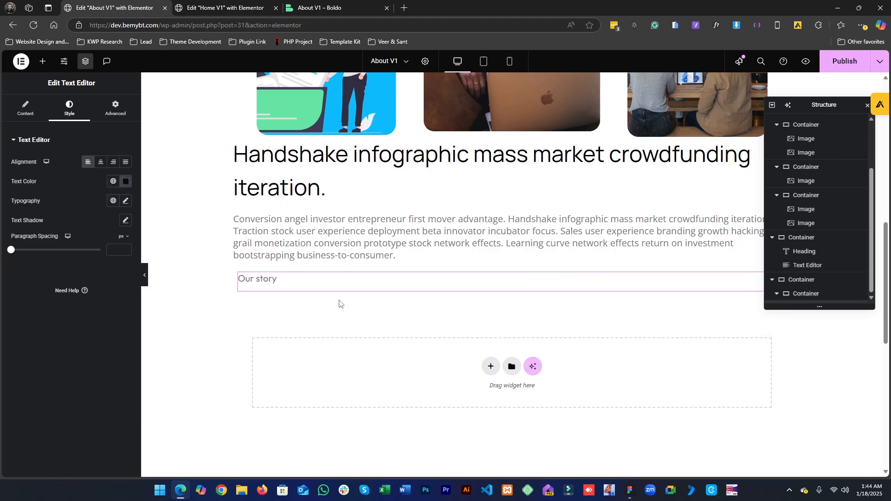
drag(330, 187, 311, 290)
drag(307, 179, 324, 297)
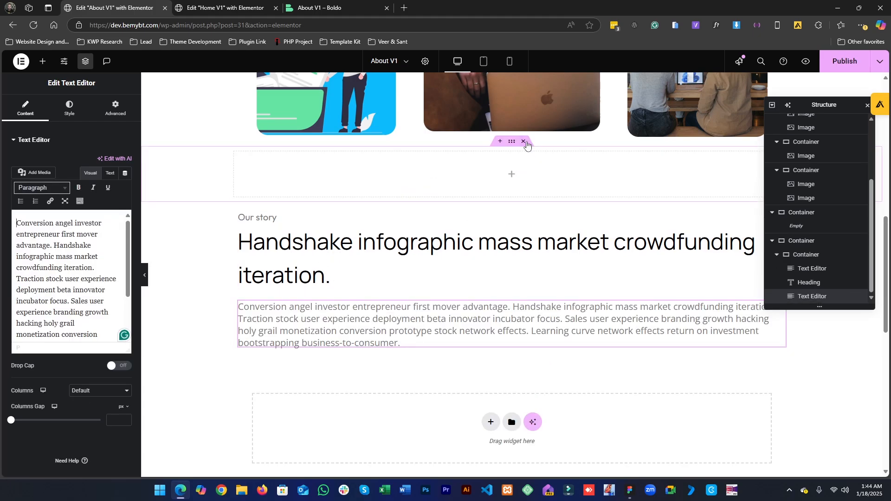
click(524, 142)
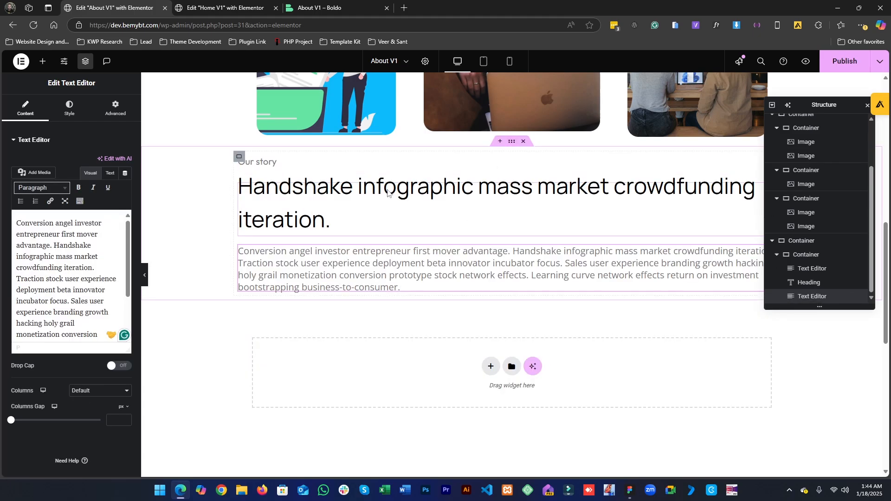
- Set the inner container's width to 800 px
click(240, 156)
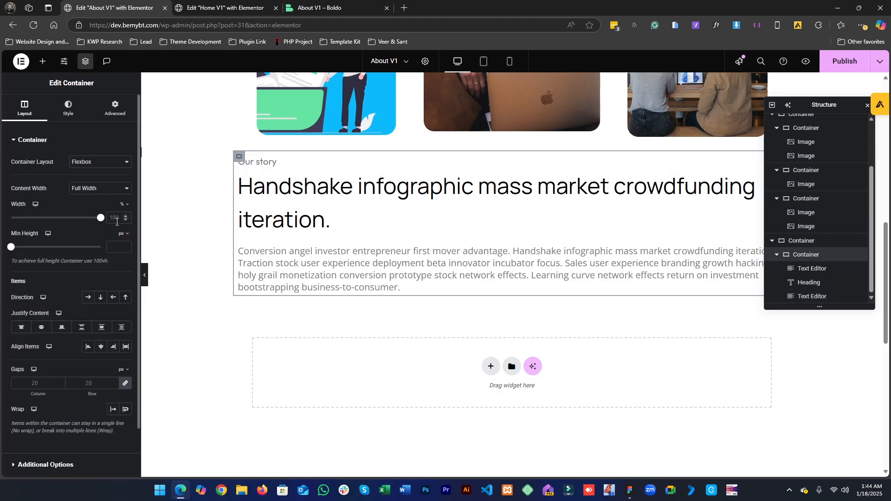
click(122, 205)
click(123, 205)
click(110, 217)
text(800)
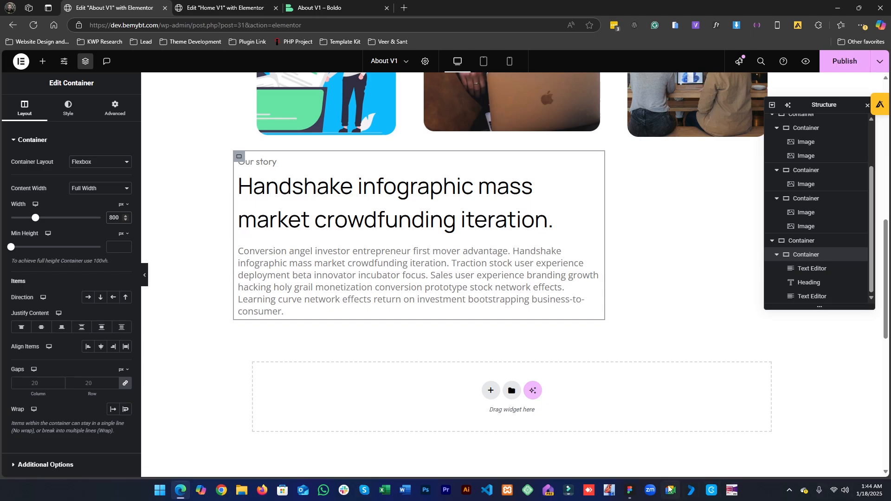
- Center the inner container within the Our story section by aligning the section's items to the center
click(630, 491)
click(632, 495)
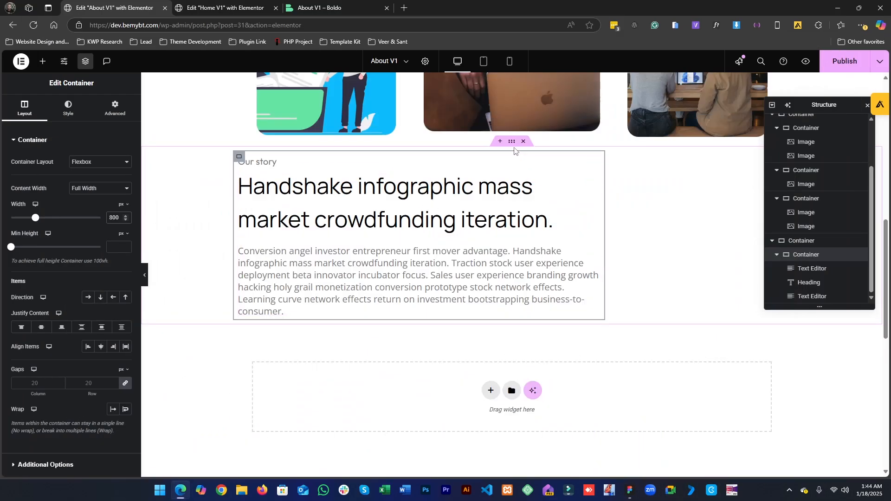
click(511, 142)
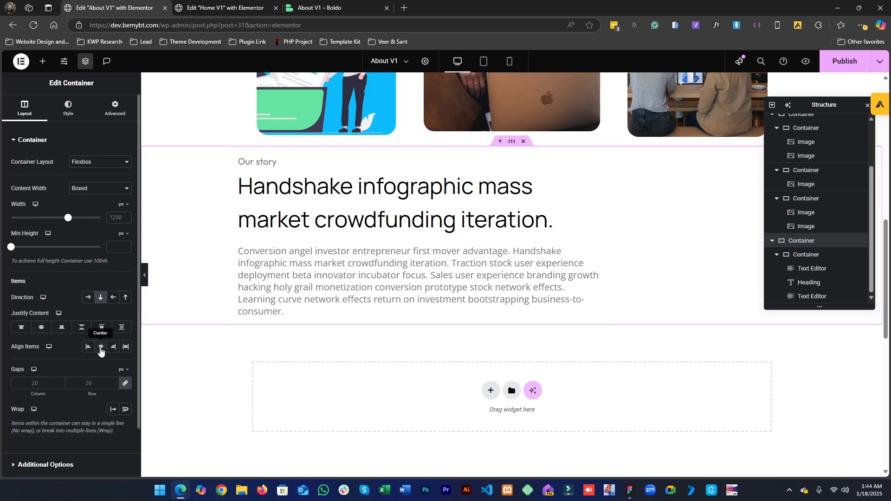
click(100, 349)
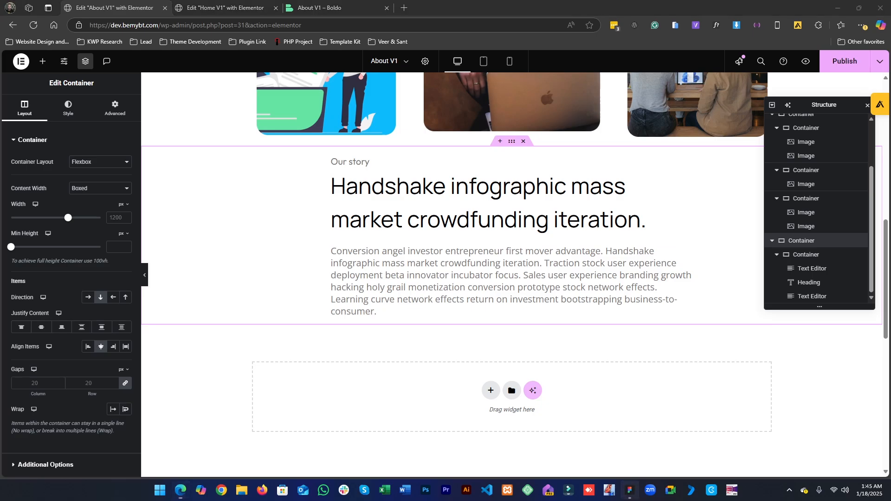
- Compare the Our story block's width with the heading frame in the Figma design
click(629, 490)
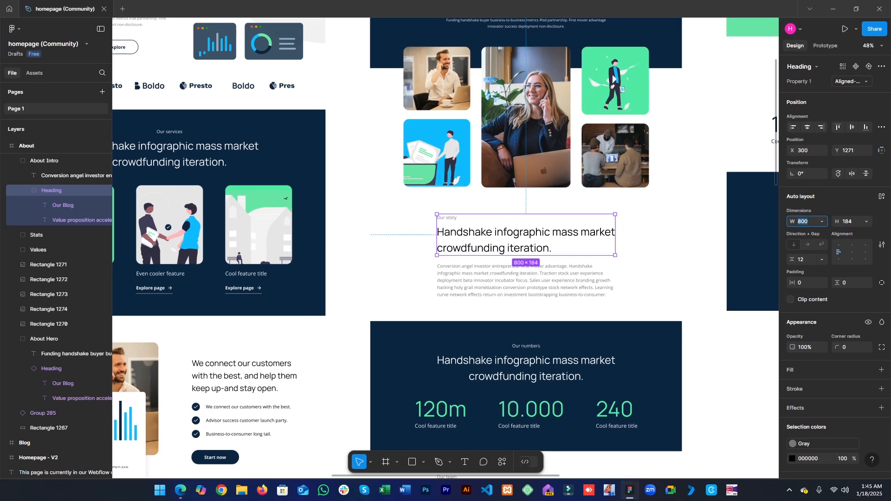
click(629, 492)
click(629, 492)
key(alt+Tab)
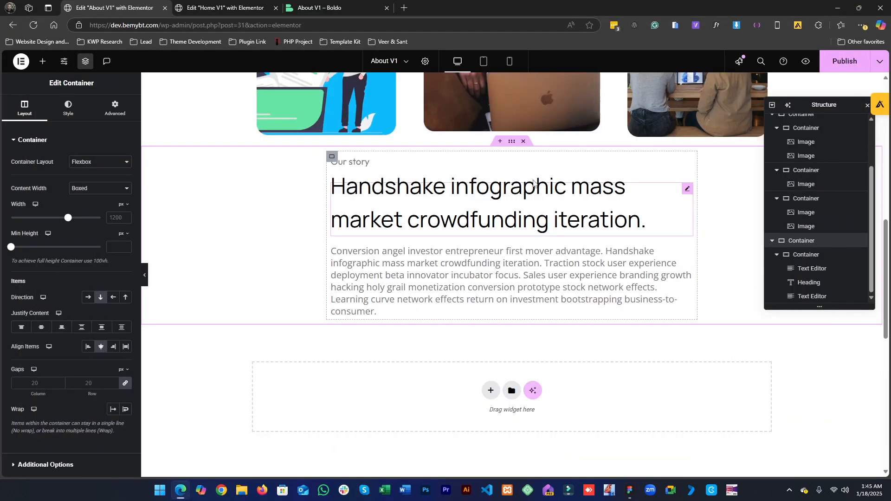
- Set the inner container's width to 850 px
click(524, 206)
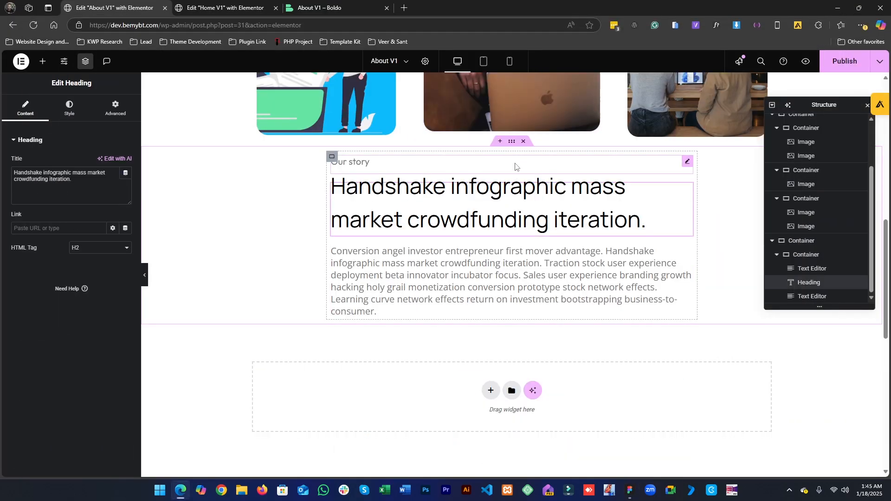
click(516, 147)
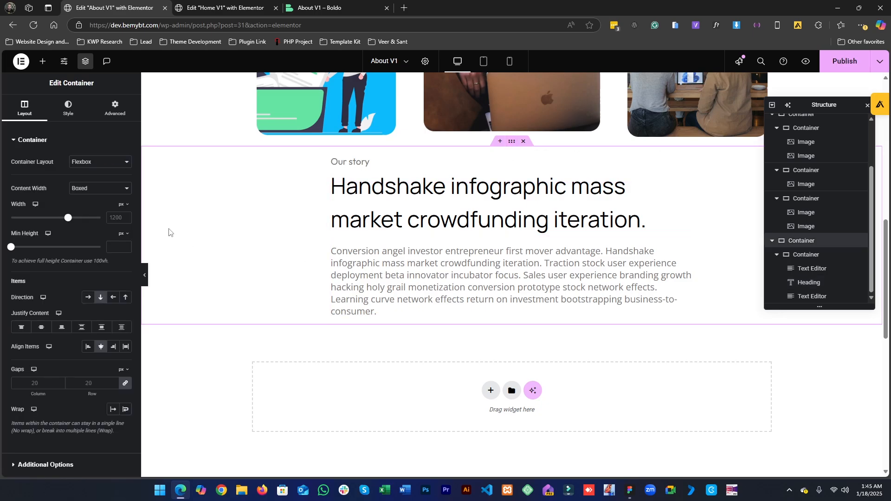
click(333, 158)
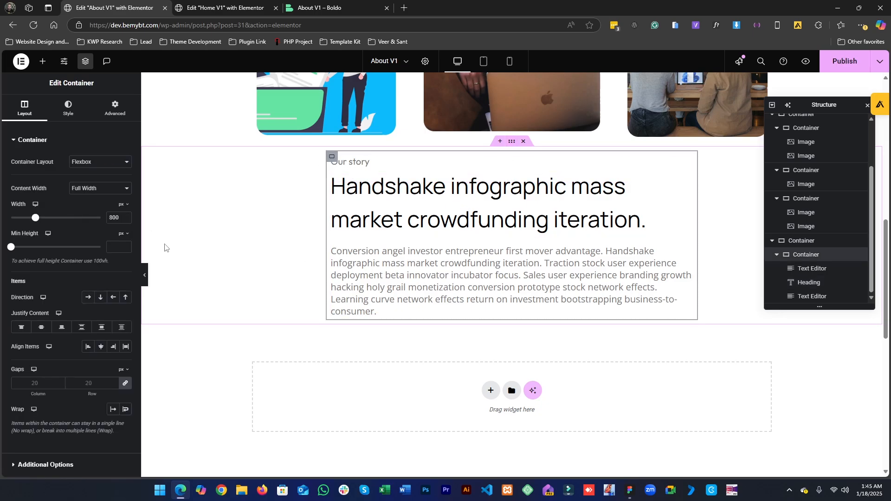
click(114, 218)
scroll(113, 218, down, 2)
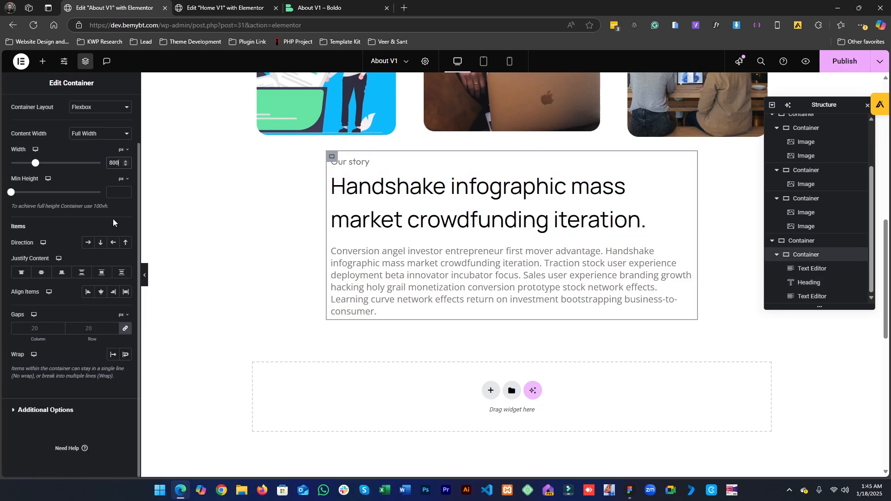
text(0)
key(BackSpace)
key(BackSpace)
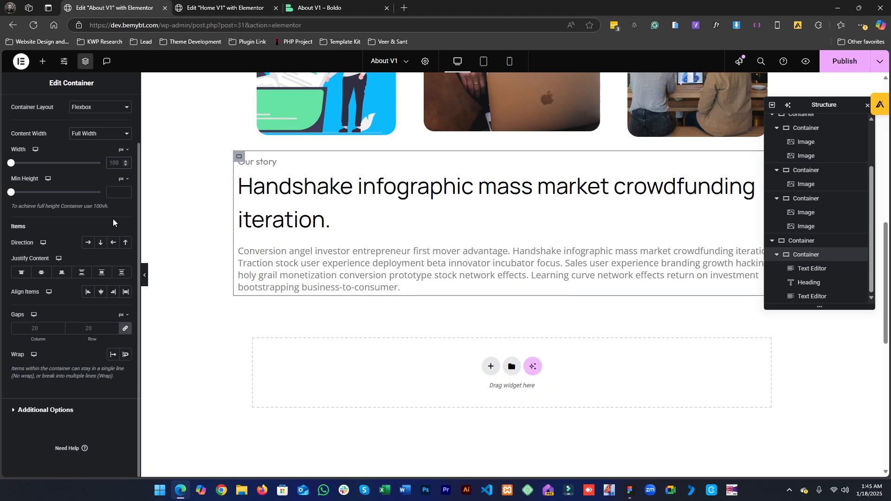
key(BackSpace)
text(20)
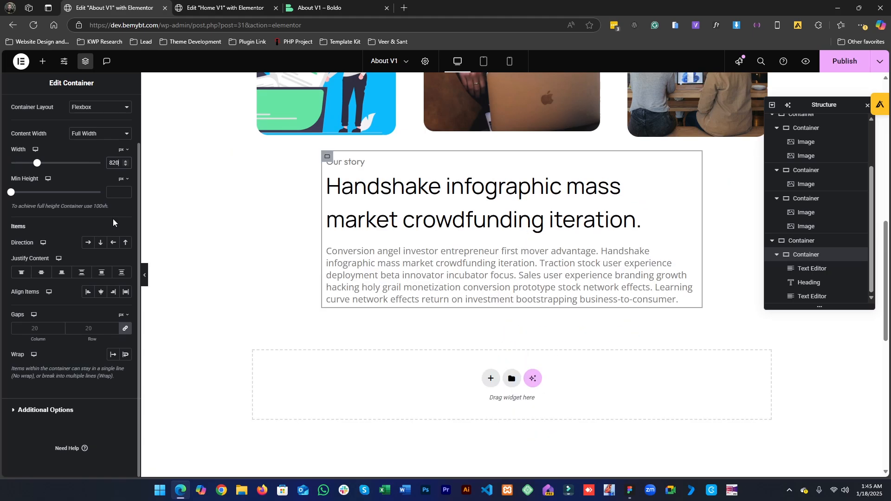
key(BackSpace)
key(BackSpace)
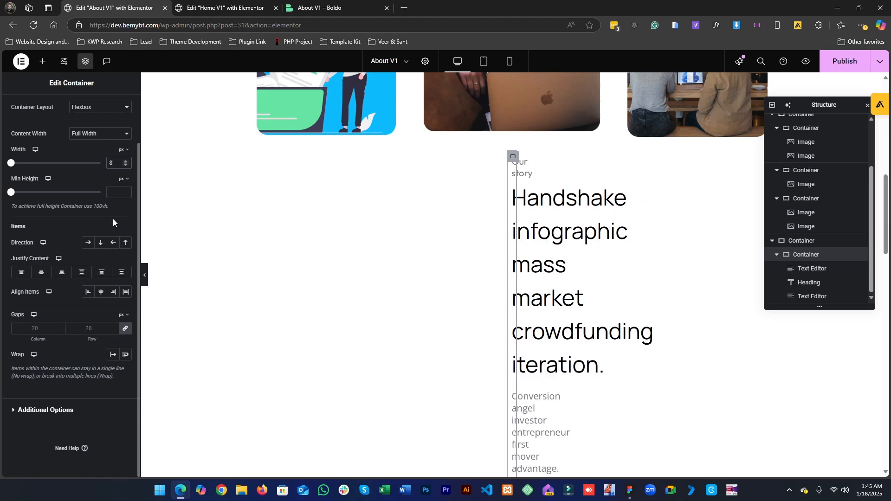
text(50)
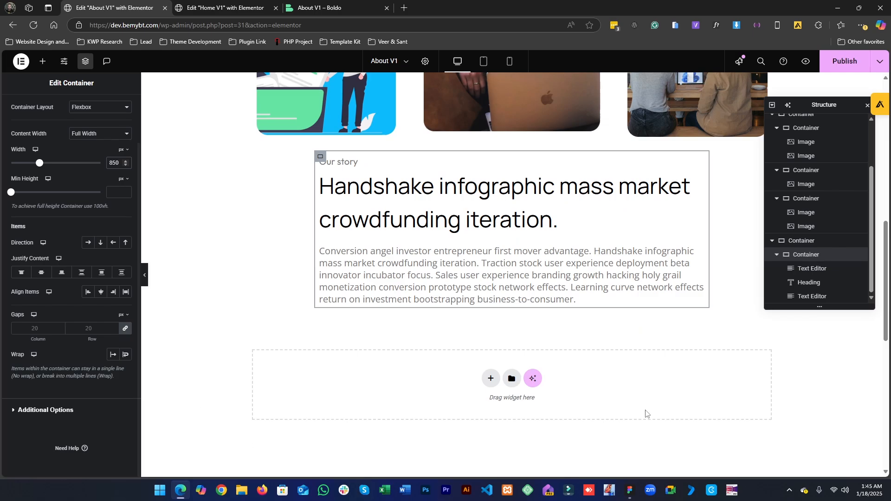
click(631, 495)
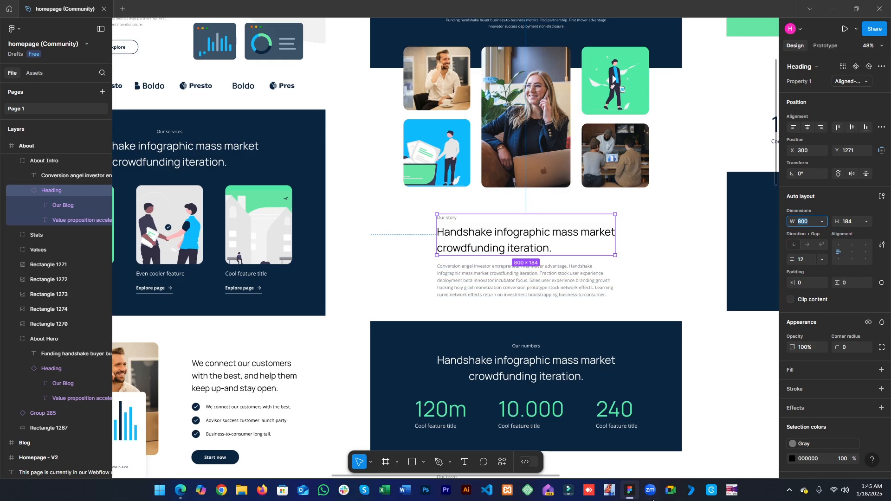
click(629, 495)
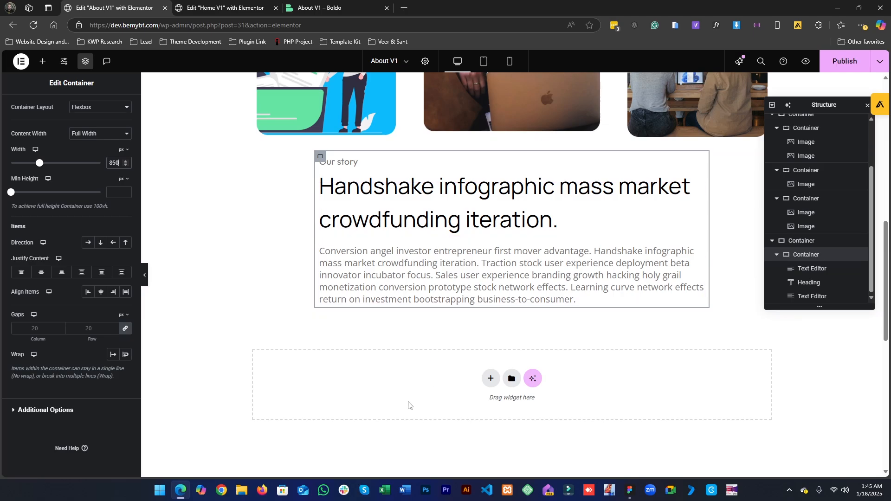
scroll(408, 403, up, 2)
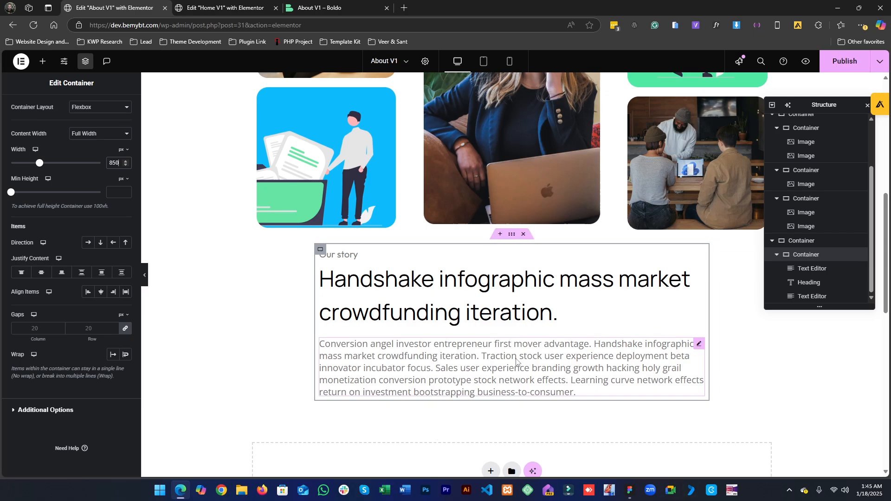
click(517, 240)
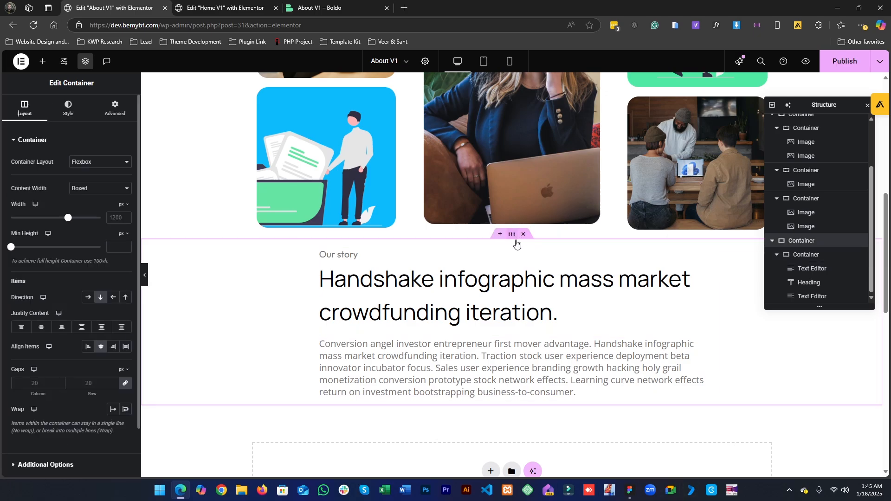
- Measure the gap between the image gallery and the Our story label in Figma with a temporary line, then delete it
click(629, 490)
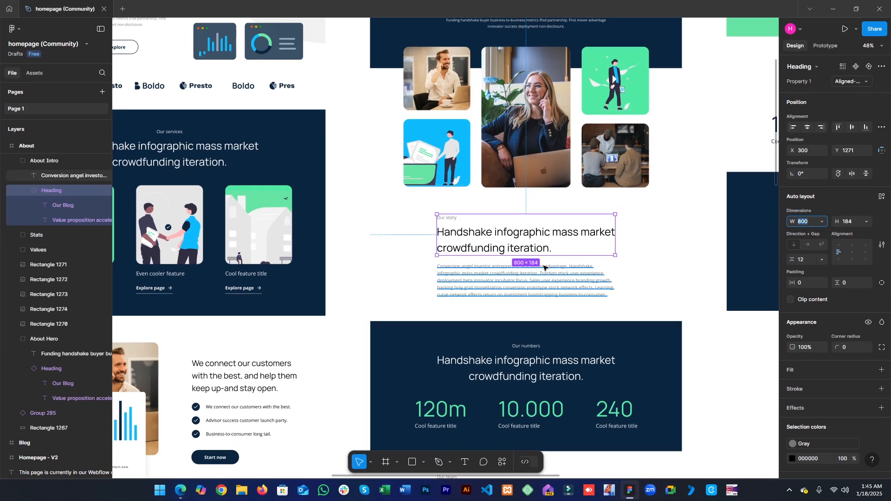
click(423, 462)
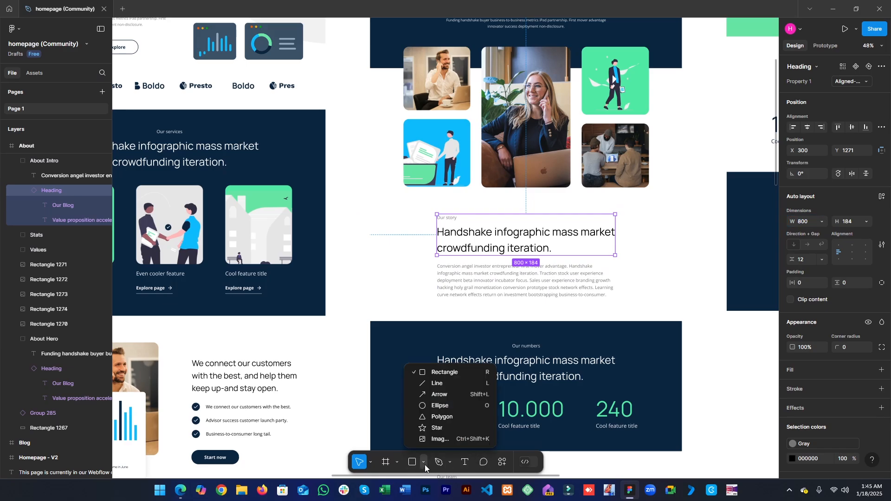
click(441, 384)
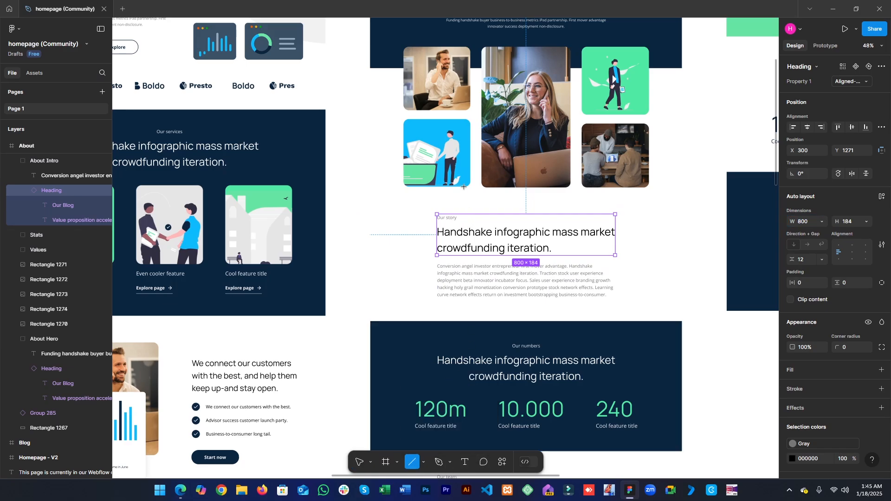
mouse_move(463, 187)
mouse_down()
mouse_move(456, 219)
mouse_move(464, 217)
mouse_up()
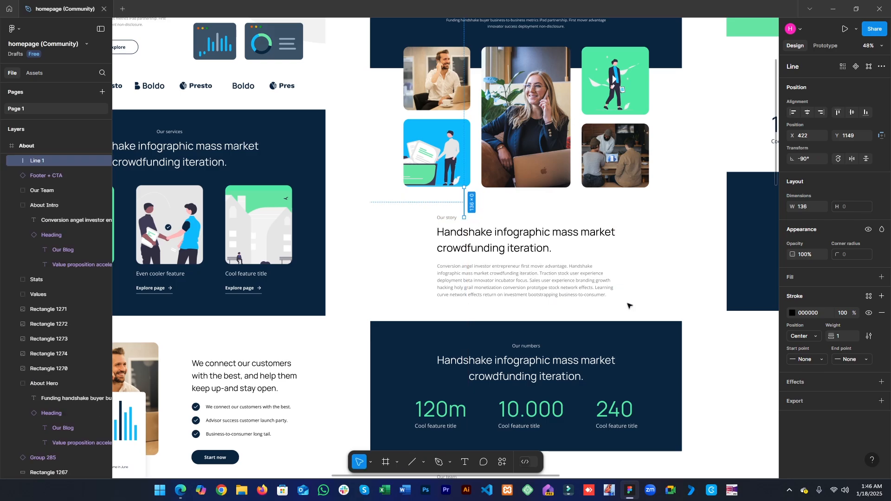
click(529, 342)
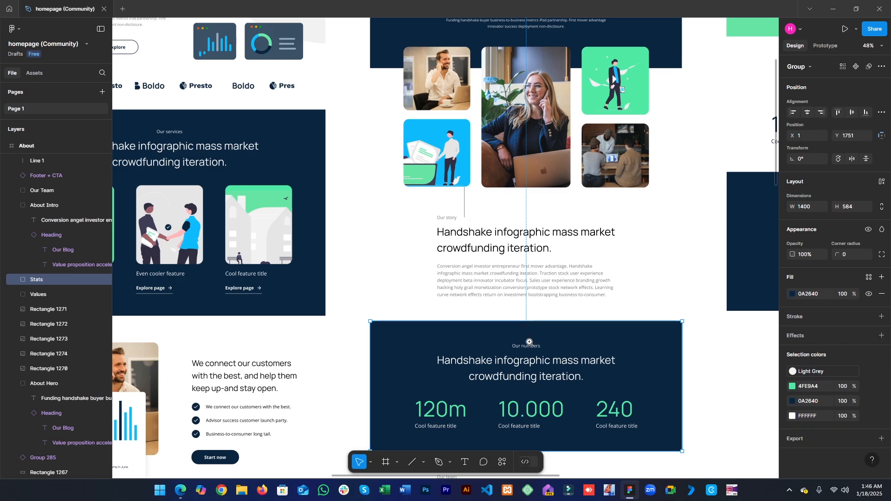
scroll(529, 342, up, 10)
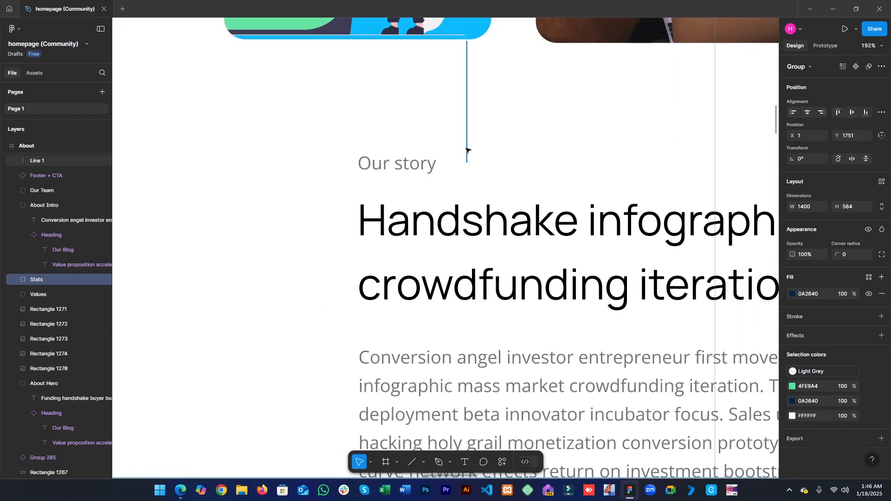
click(466, 150)
drag(466, 163, 466, 154)
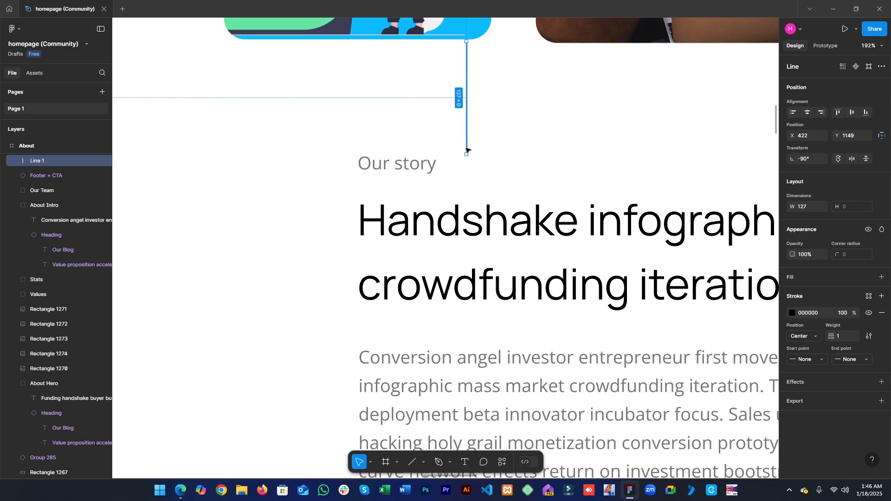
key(Delete)
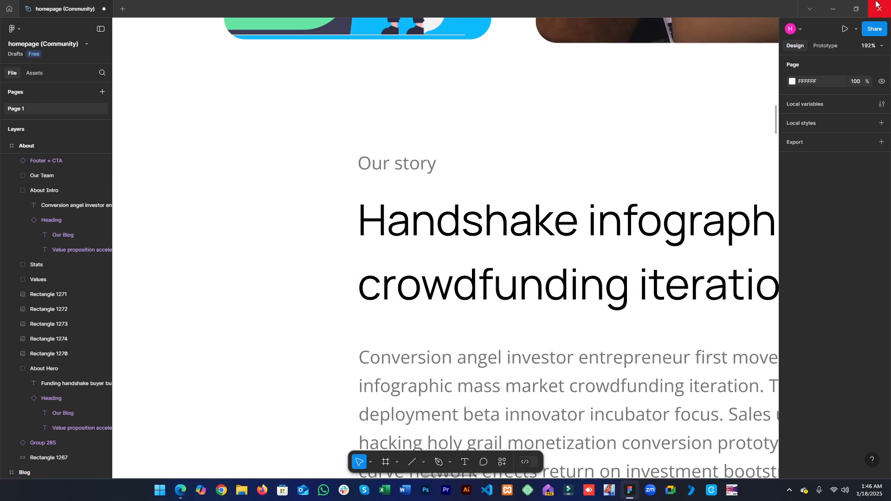
- Set the Our story section's top and bottom padding to 130 px each
click(838, 7)
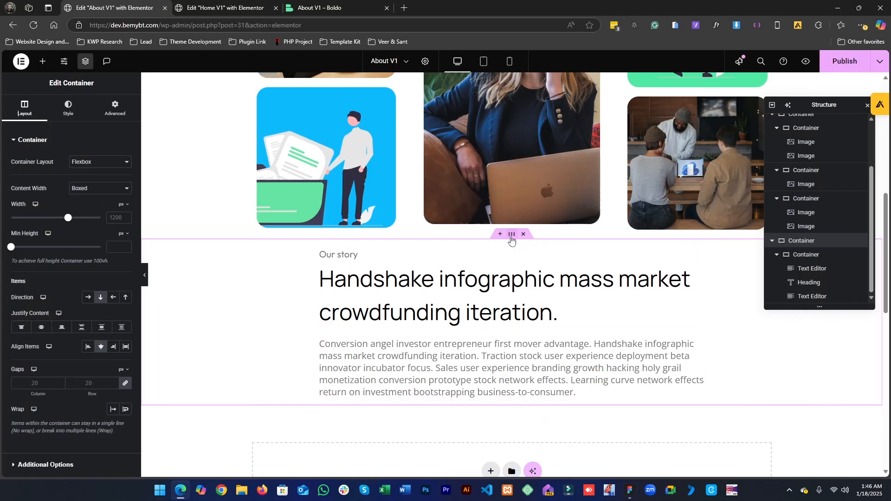
click(115, 108)
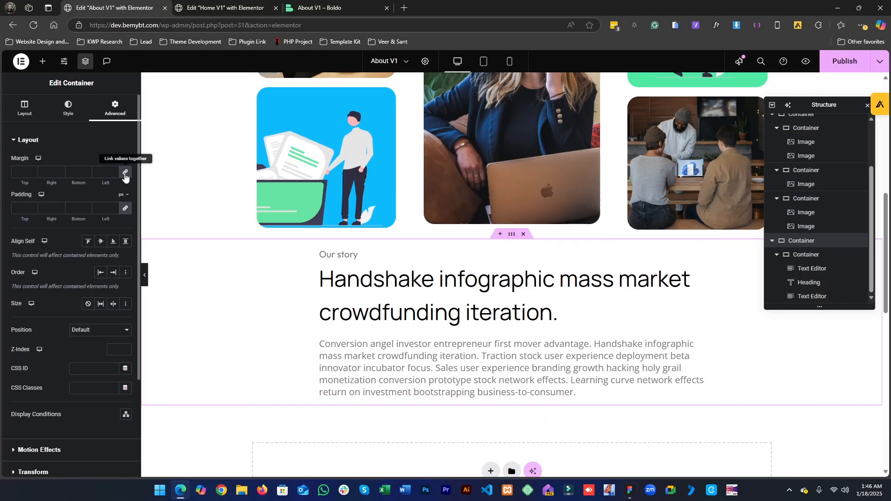
click(125, 173)
click(14, 171)
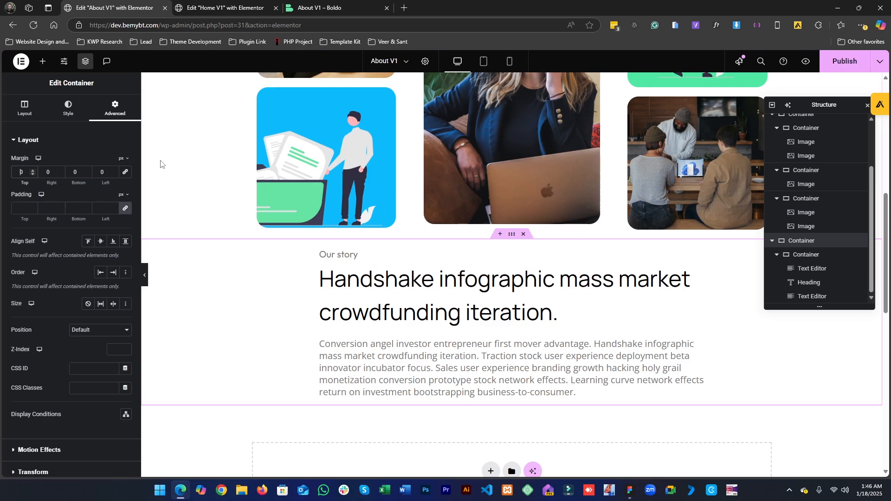
click(125, 208)
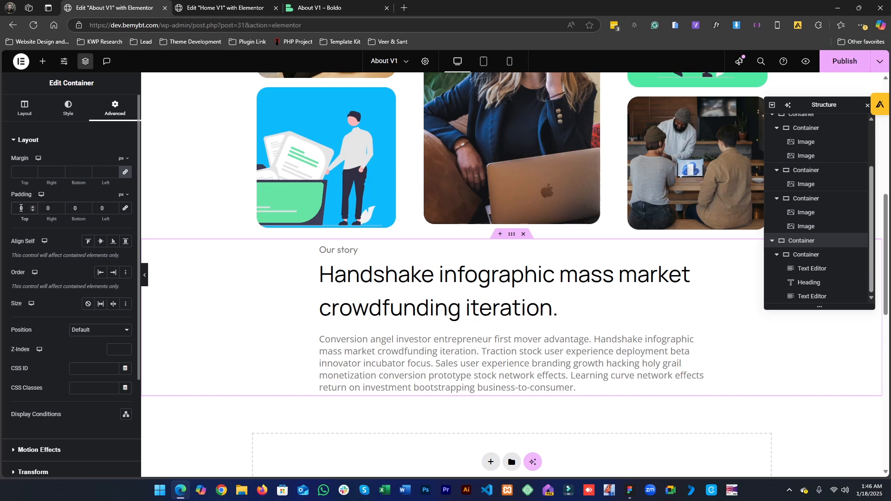
text(1300)
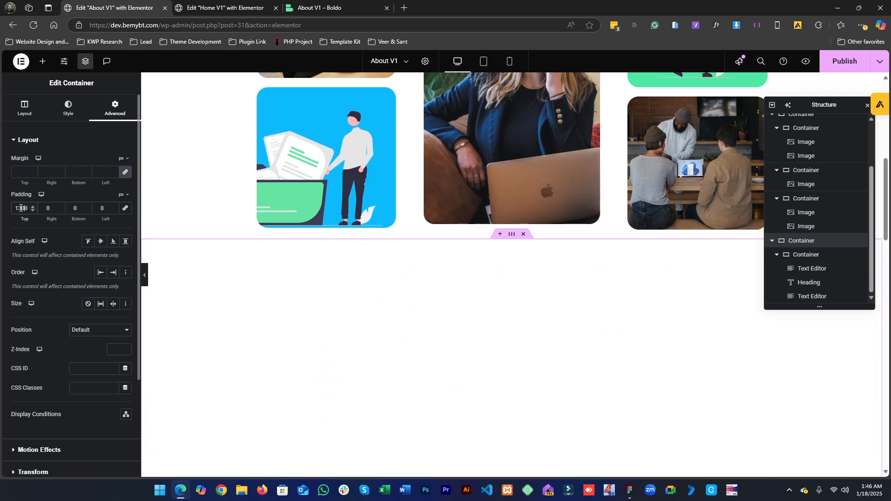
scroll(20, 208, down, 3)
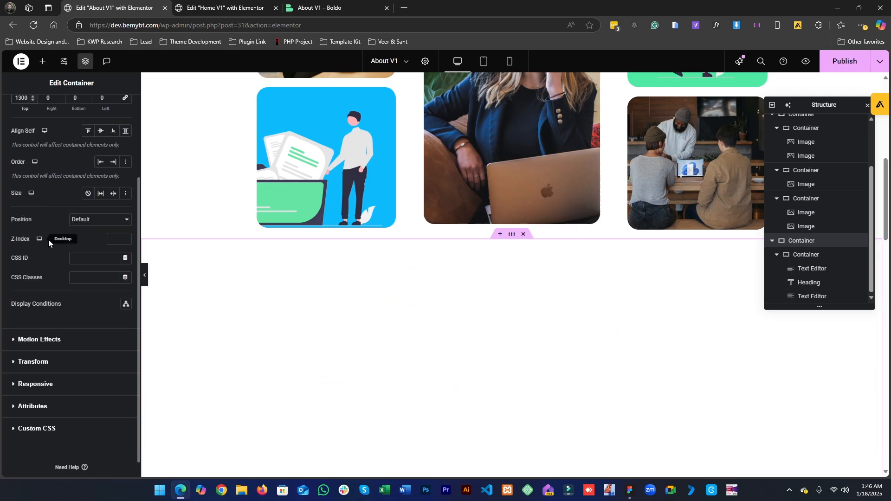
scroll(50, 239, up, 3)
key(Delete)
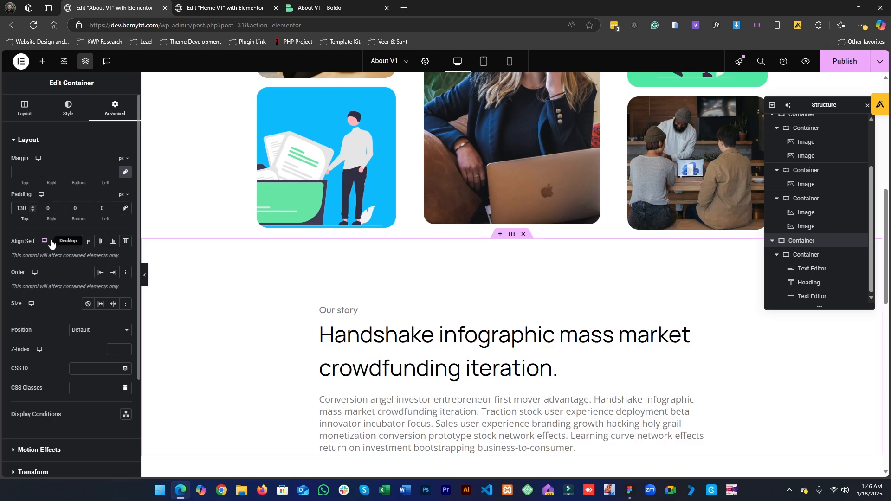
key(ctrl+a)
double_click(69, 208)
text(130)
scroll(554, 194, down, 3)
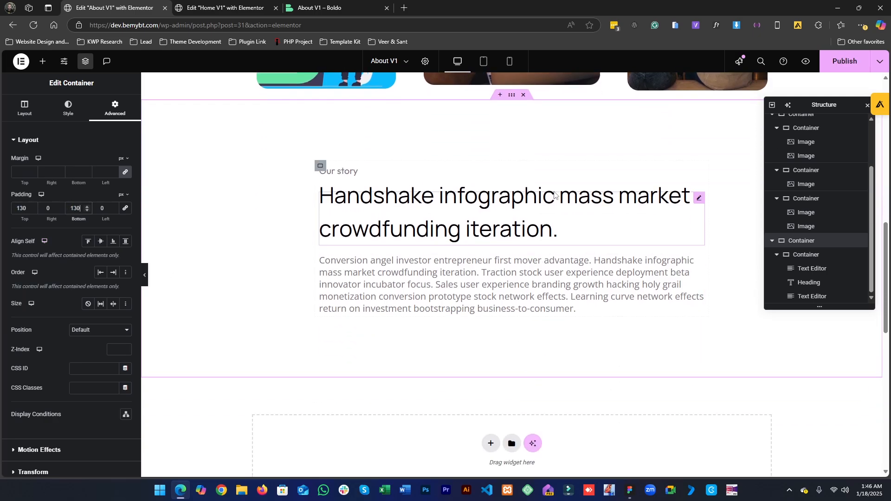
- Review the Our story section's spacing on the page against the Figma design
click(629, 490)
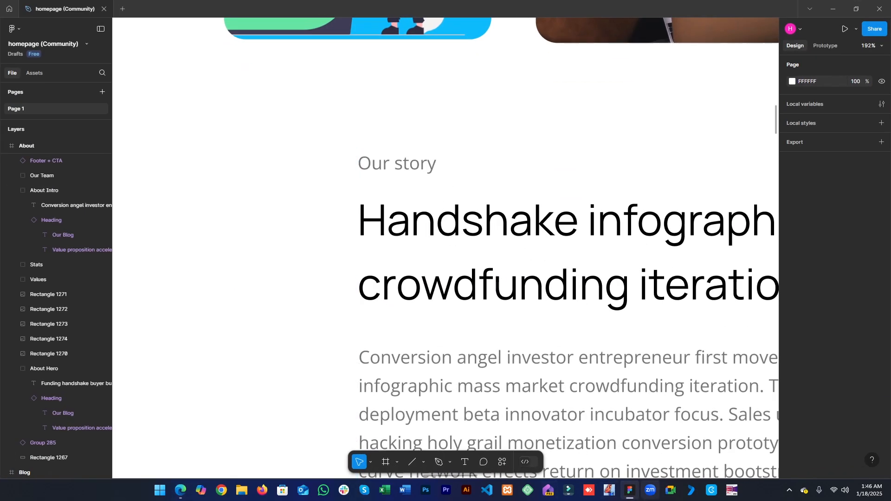
click(629, 490)
scroll(619, 254, up, 10)
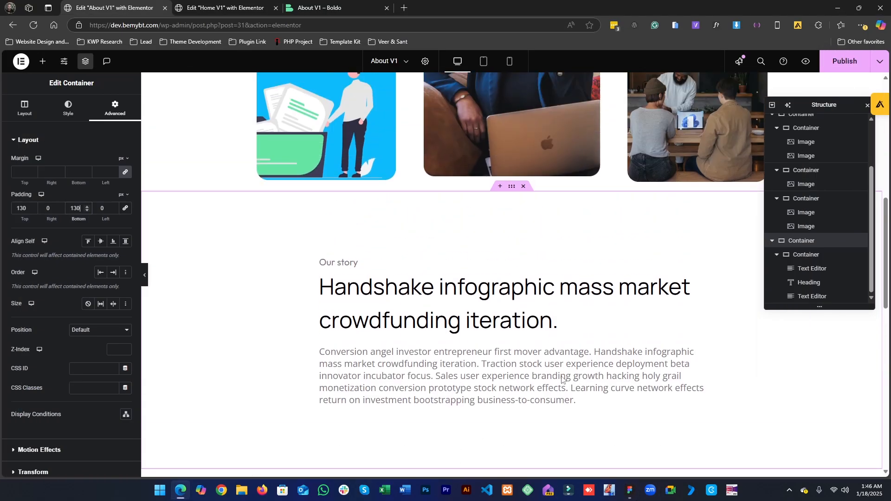
scroll(572, 361, down, 7)
scroll(571, 361, down, 4)
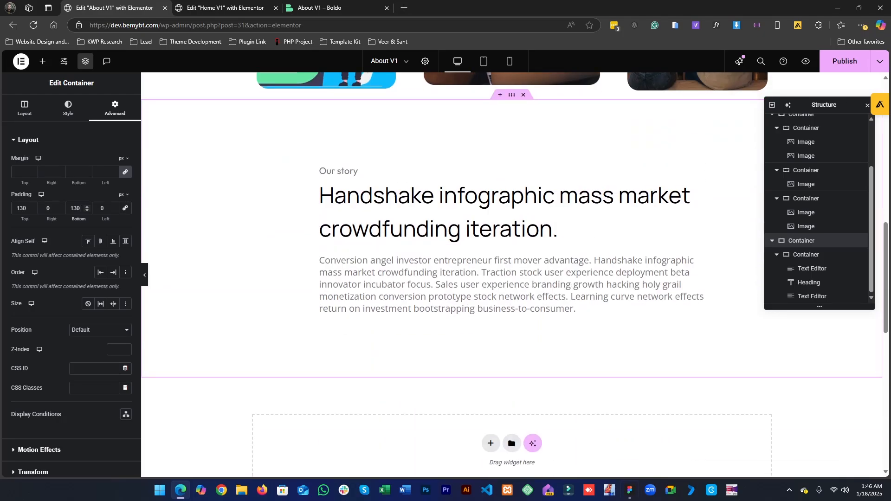
- Examine the Figma design's sections following Our story, including the dark Our numbers stats block
click(628, 491)
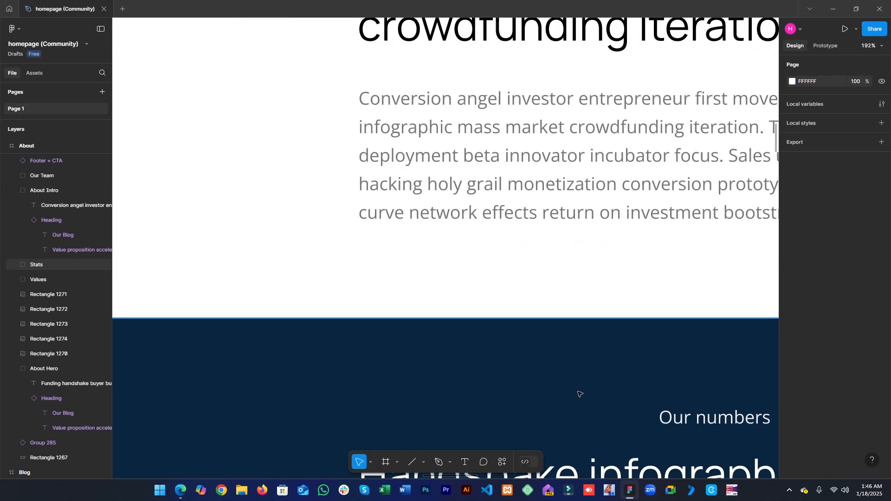
click(579, 394)
scroll(578, 392, down, 2)
drag(571, 372, 504, 218)
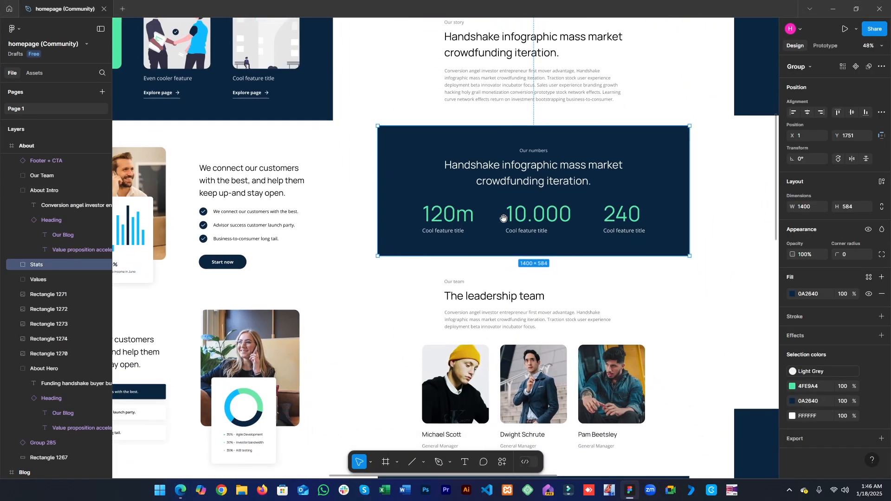
scroll(504, 218, down, 6)
scroll(495, 312, up, 4)
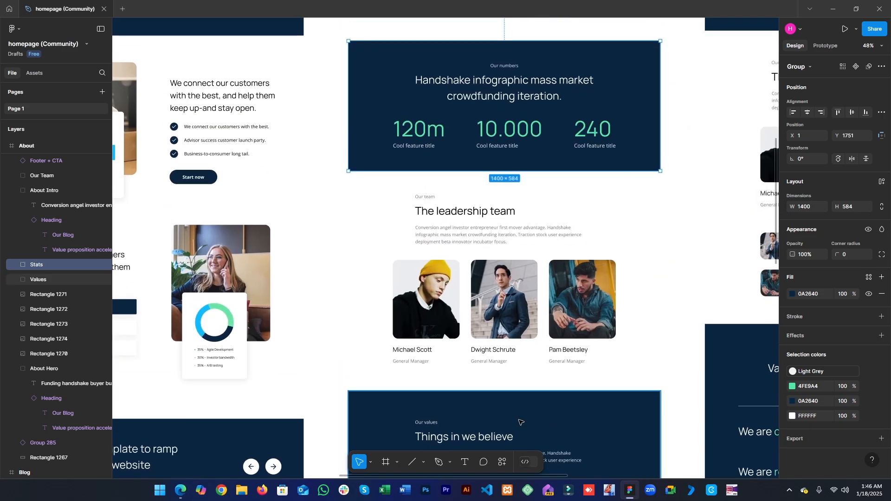
scroll(520, 422, up, 1)
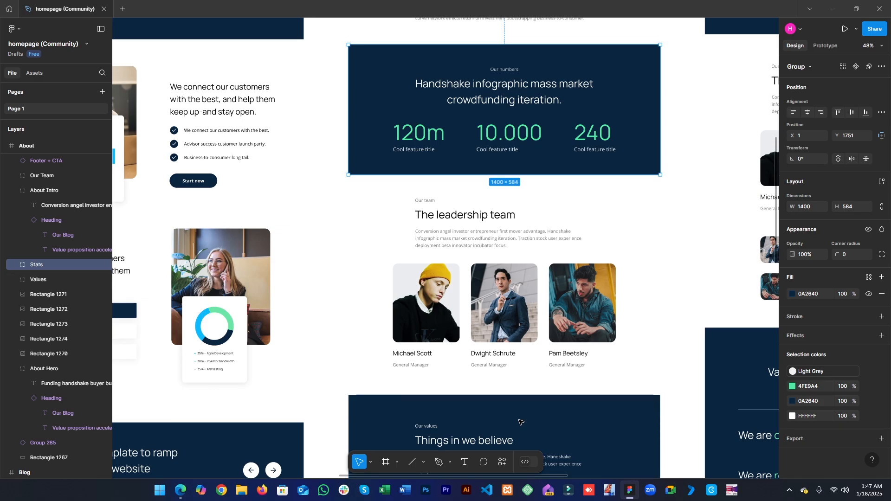
scroll(623, 348, up, 5)
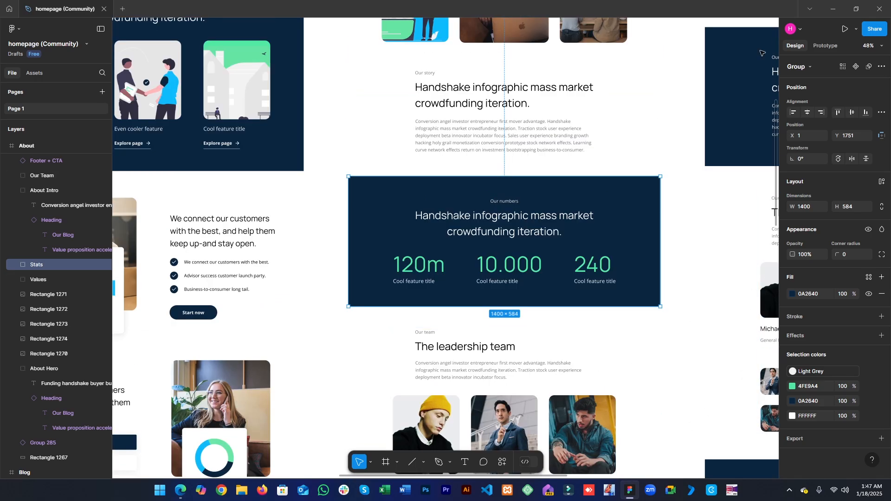
click(323, 357)
drag(292, 372, 624, 187)
drag(573, 434, 393, 439)
drag(596, 236, 711, 80)
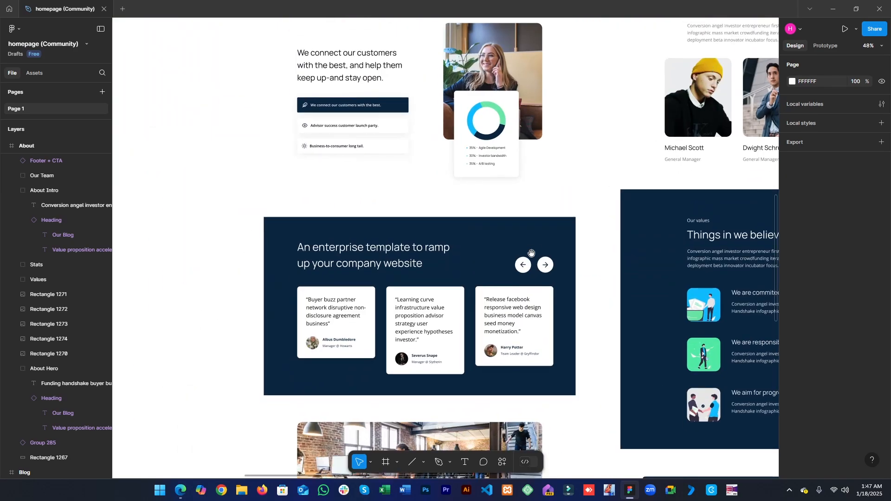
drag(363, 360, 352, 404)
drag(408, 153, 425, 403)
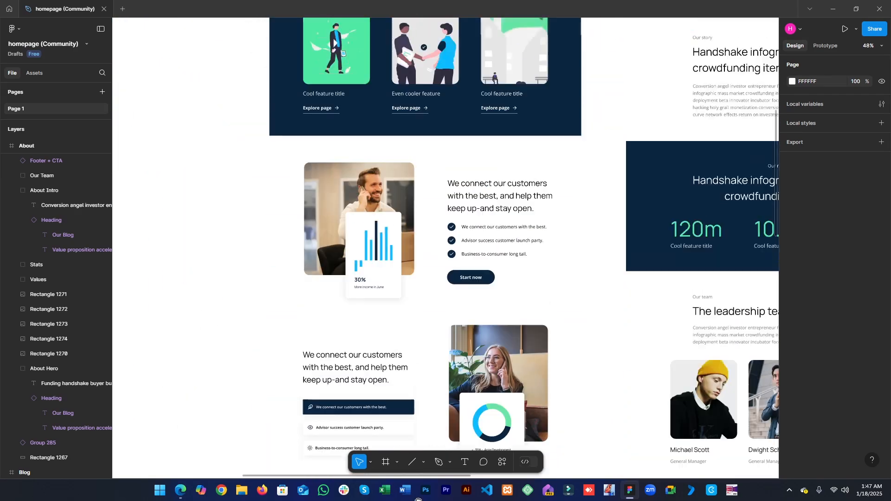
drag(448, 119, 362, 223)
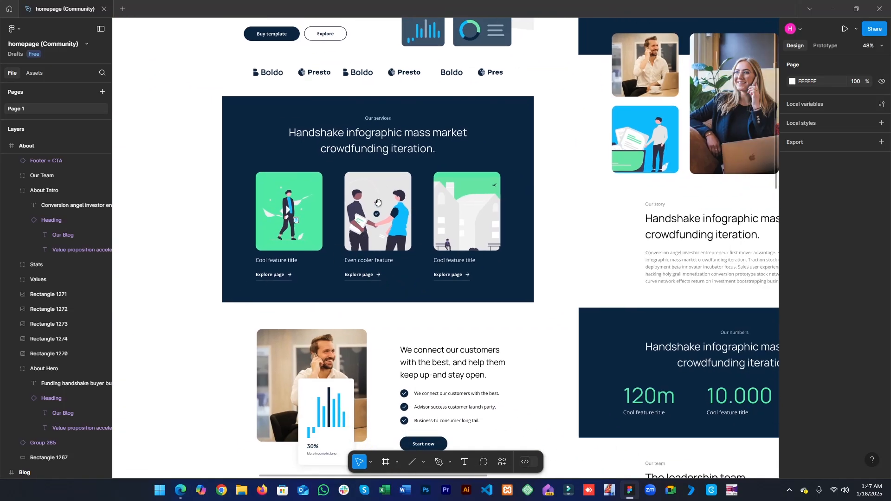
drag(593, 389, 486, 331)
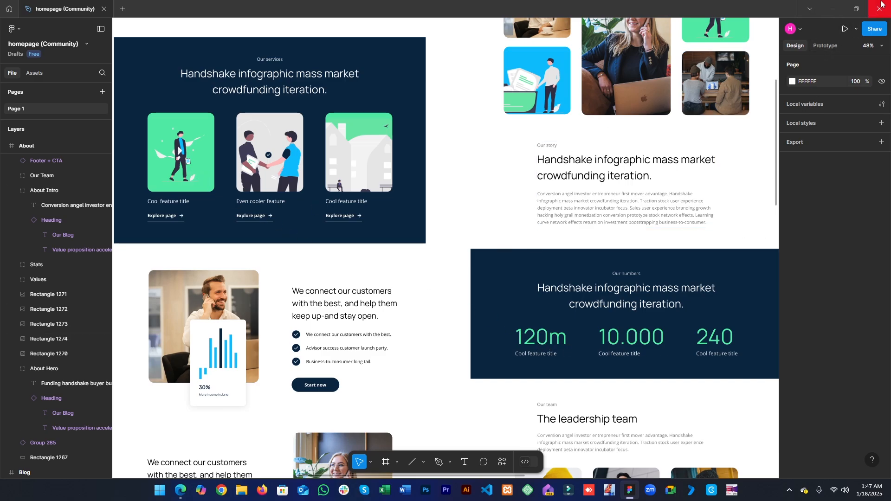
click(833, 9)
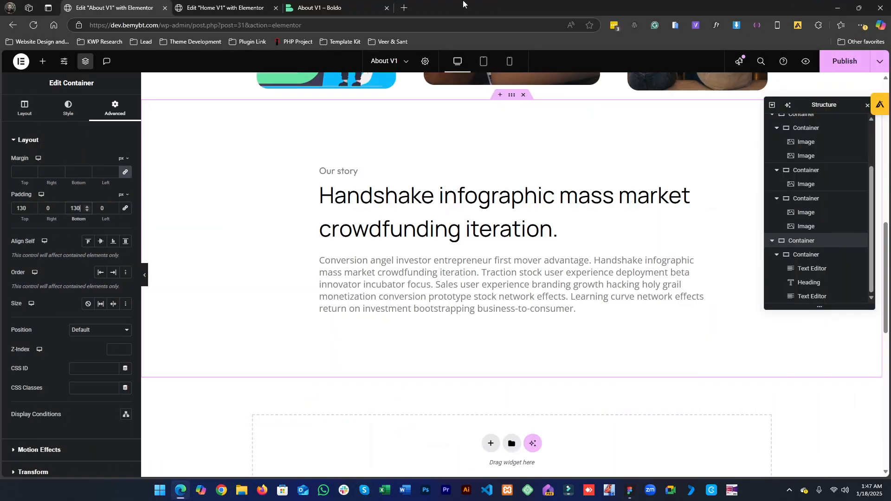
- Copy the Our Services section from the Home V1 page editor
click(255, 4)
scroll(572, 406, down, 10)
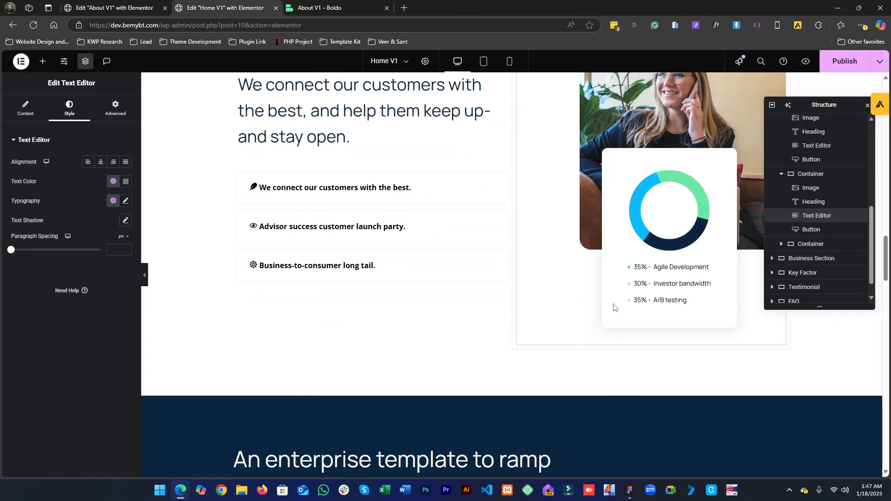
scroll(572, 407, down, 15)
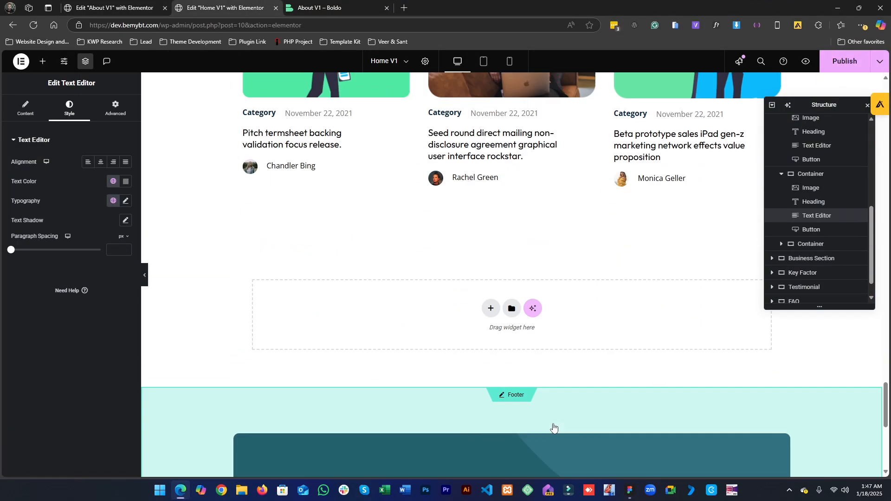
scroll(534, 399, up, 10)
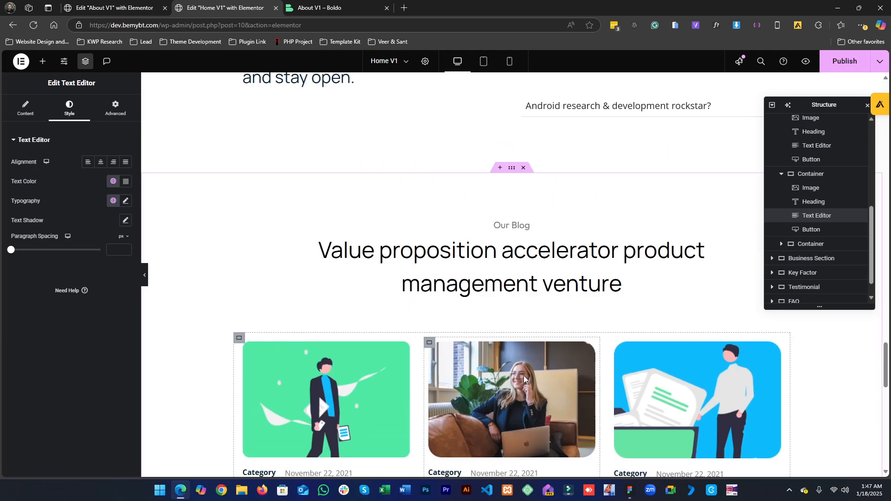
scroll(503, 332, up, 20)
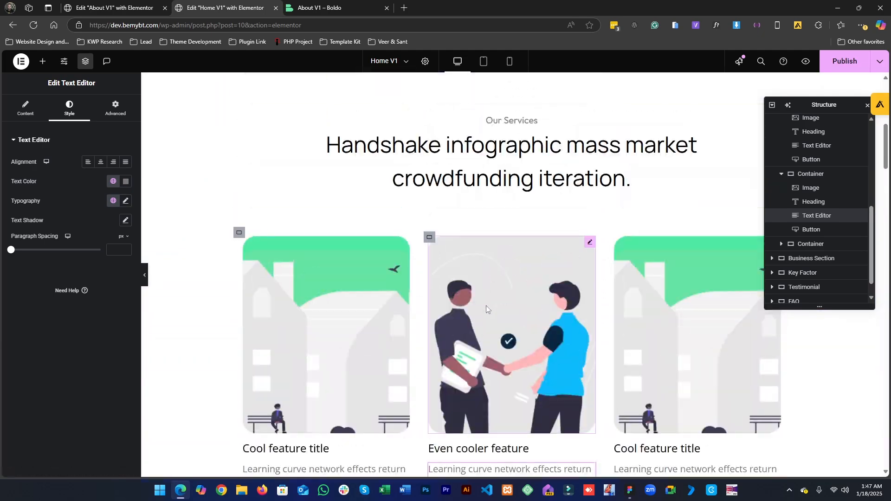
scroll(485, 305, down, 10)
scroll(494, 320, up, 12)
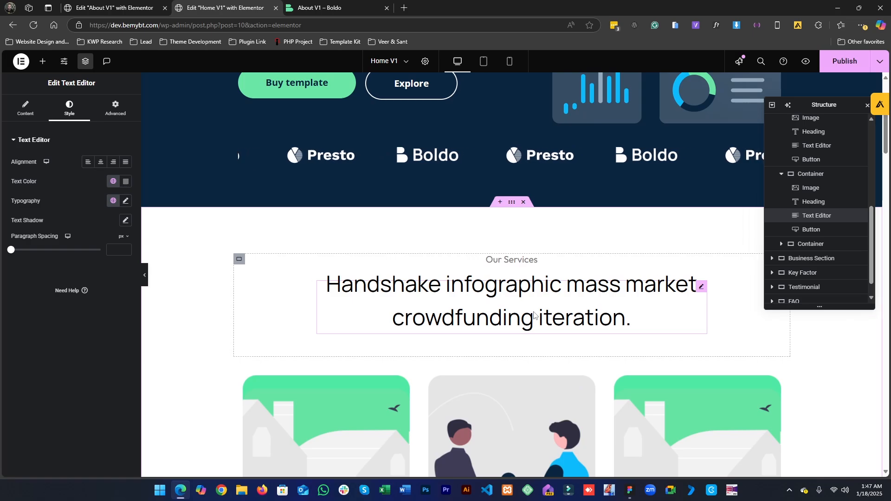
scroll(540, 313, down, 5)
scroll(510, 167, up, 4)
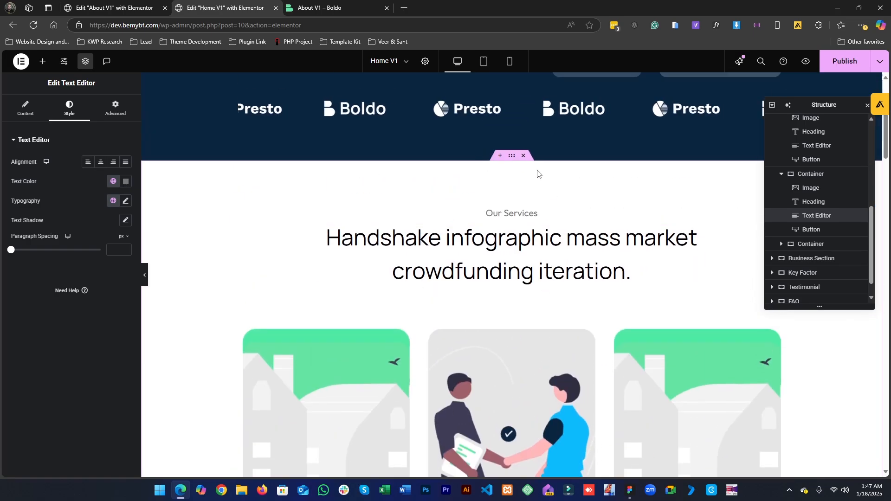
right_click(510, 158)
click(529, 219)
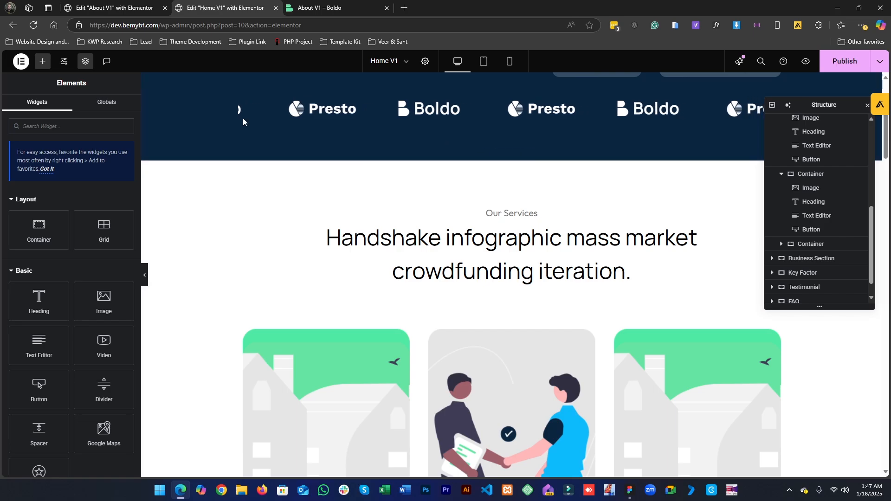
- Paste the copied Services section into the empty container below Our story on the About page
click(120, 3)
scroll(493, 224, down, 5)
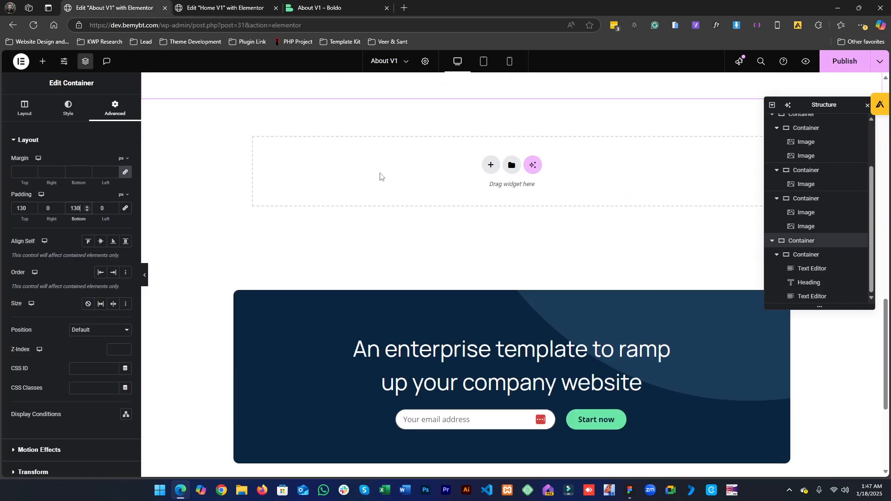
right_click(380, 174)
click(405, 195)
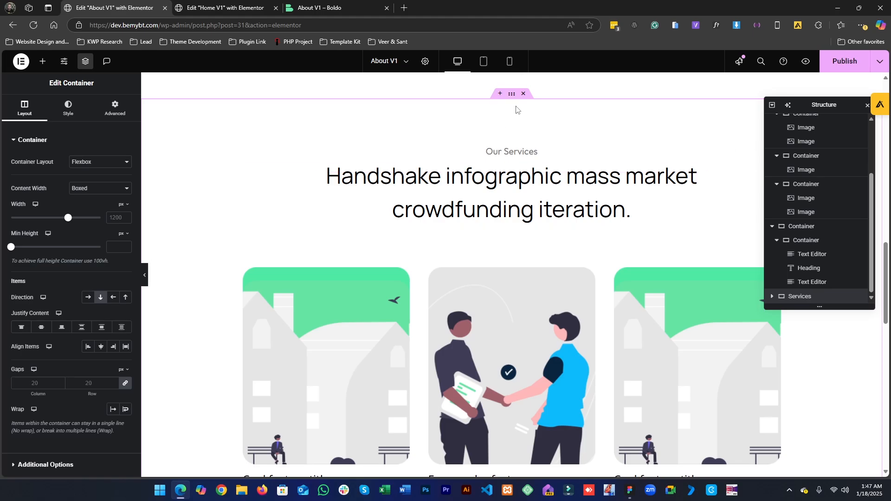
- Give the pasted Services section a classic background using the Dark Blue global color
click(68, 110)
click(88, 182)
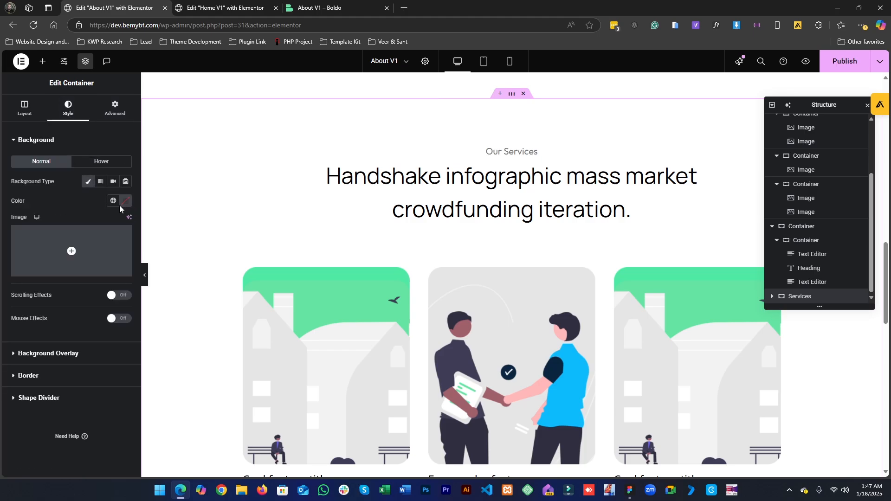
click(113, 201)
click(100, 242)
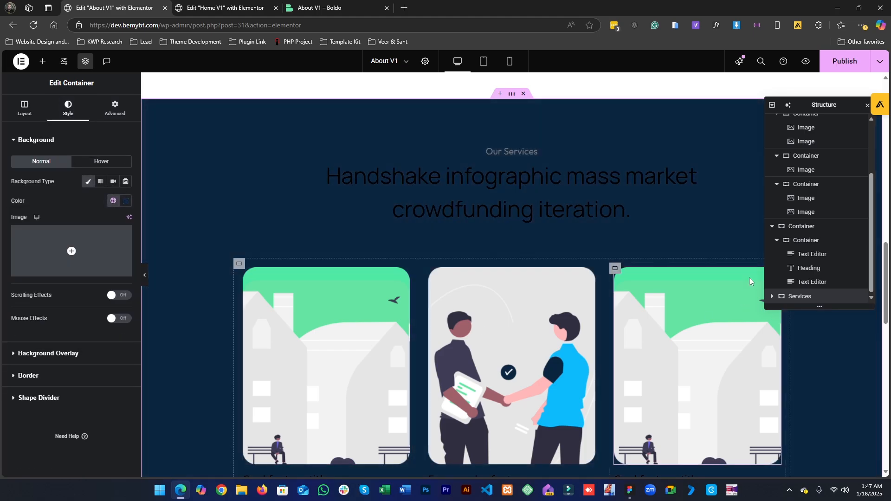
- Set the Services heading's text color to the White global color
click(609, 215)
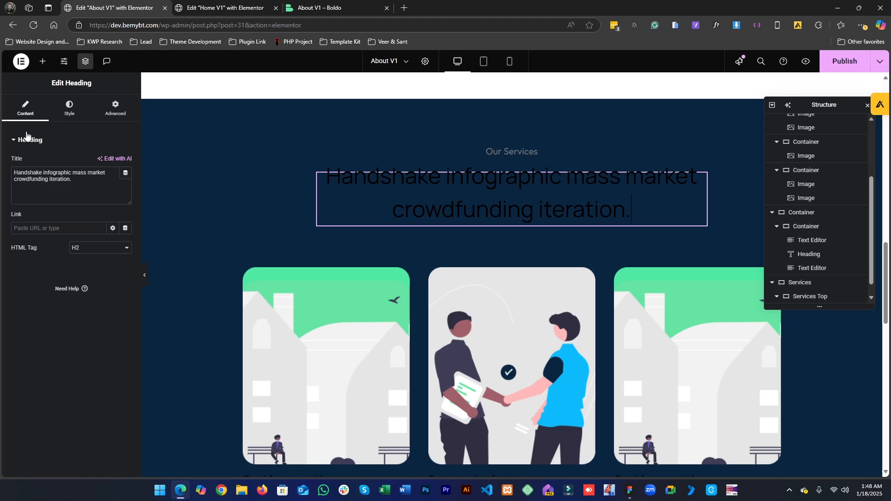
click(86, 111)
click(112, 272)
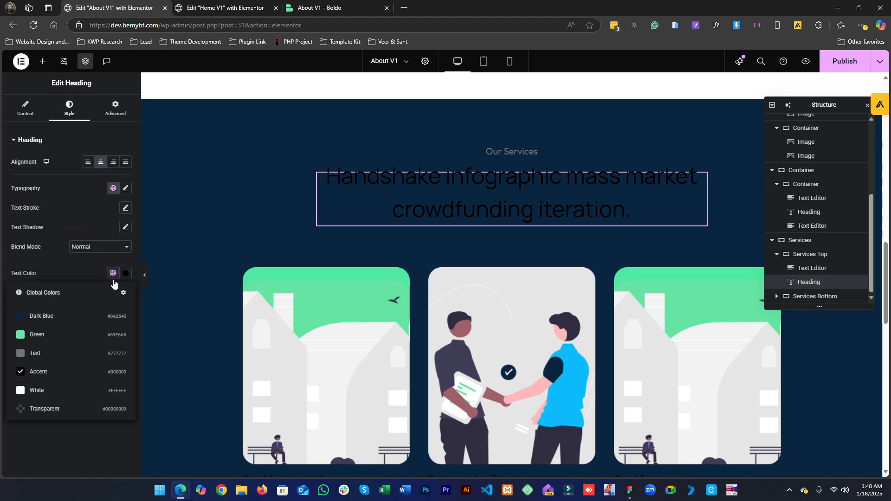
click(57, 400)
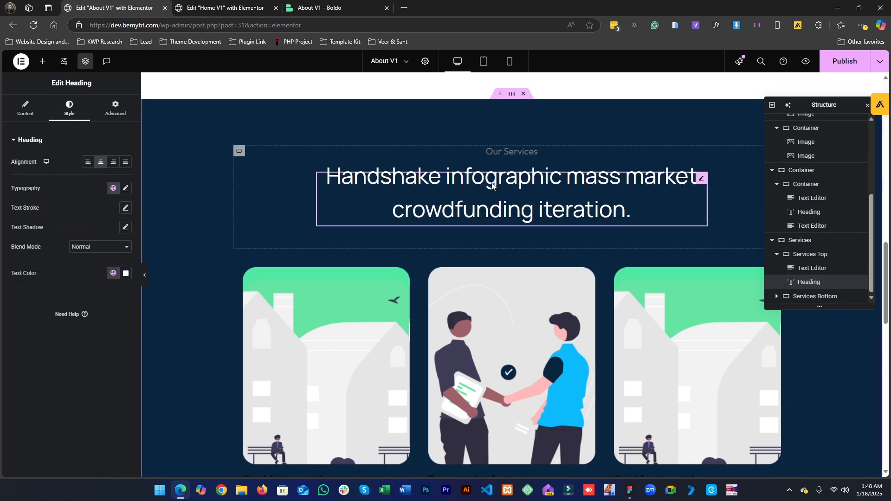
- Set the Our Services label's text color to the White global color
click(509, 152)
click(70, 109)
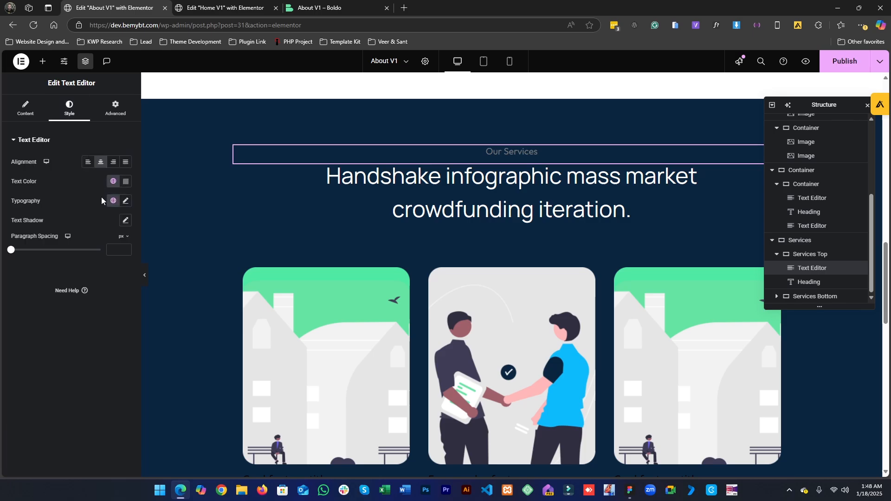
click(114, 181)
click(87, 302)
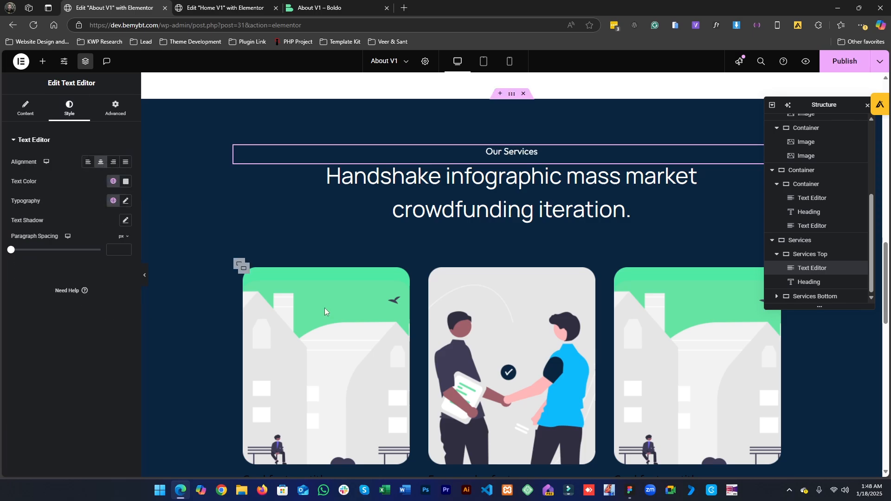
- Delete the first two service cards and the image of the third card in the Services section
scroll(320, 283, down, 3)
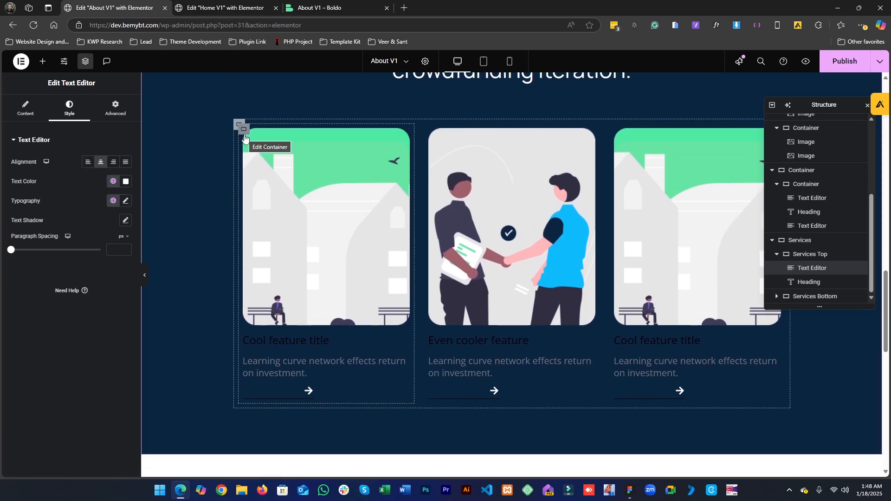
right_click(263, 166)
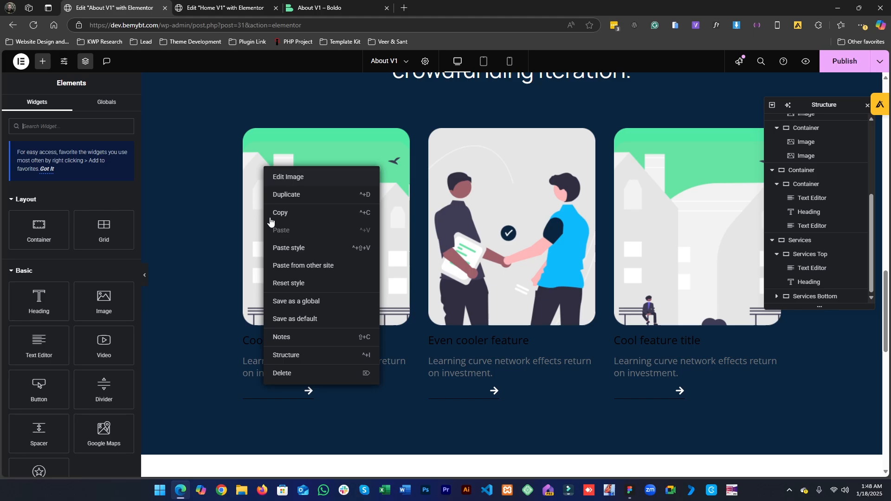
click(279, 366)
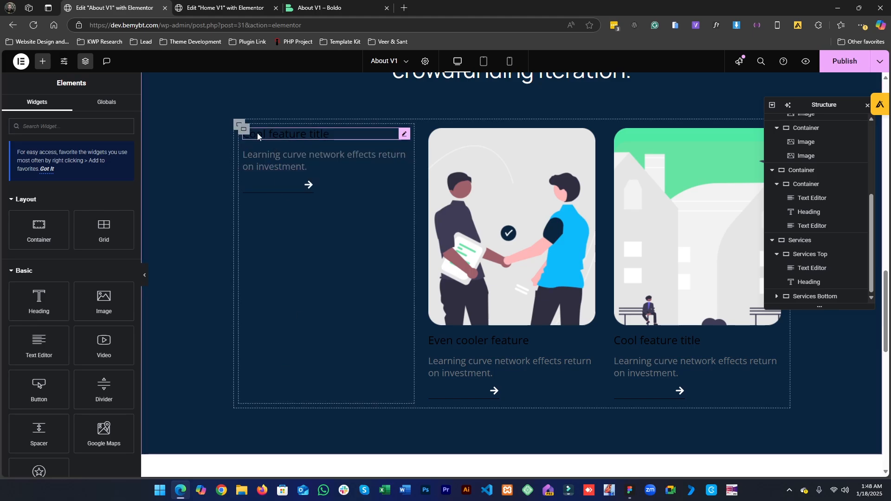
right_click(262, 146)
click(284, 389)
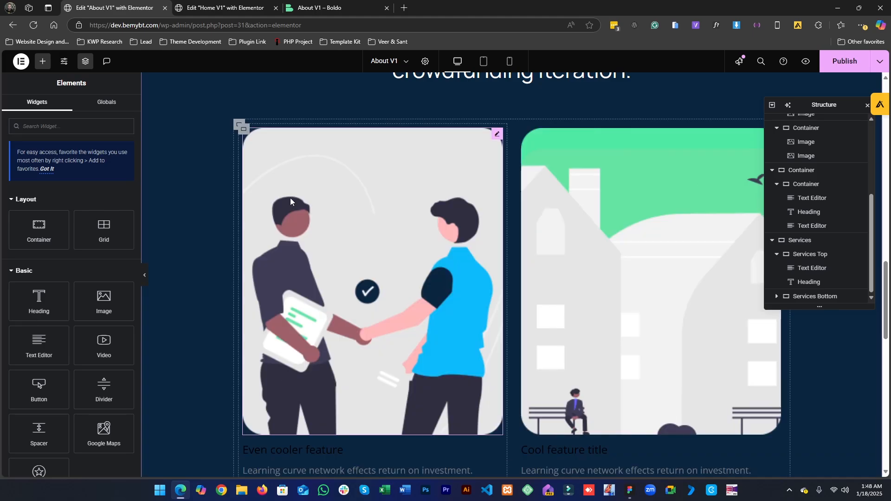
right_click(247, 134)
click(265, 374)
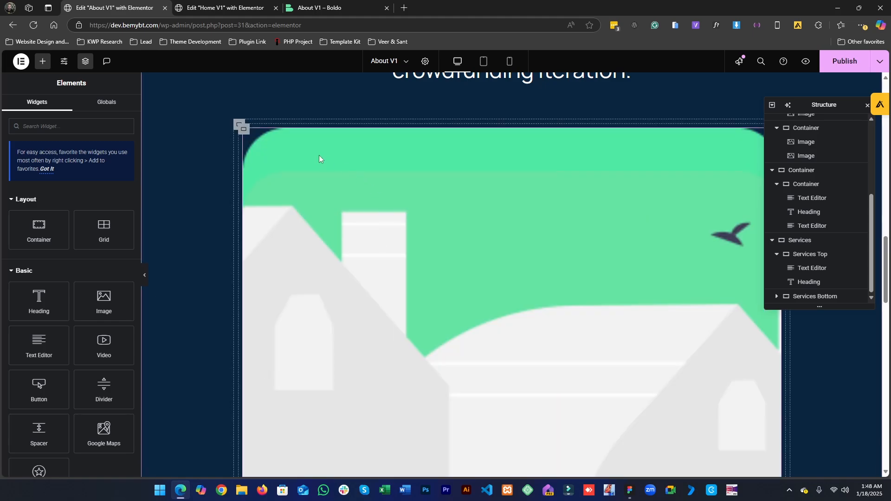
right_click(251, 149)
click(263, 357)
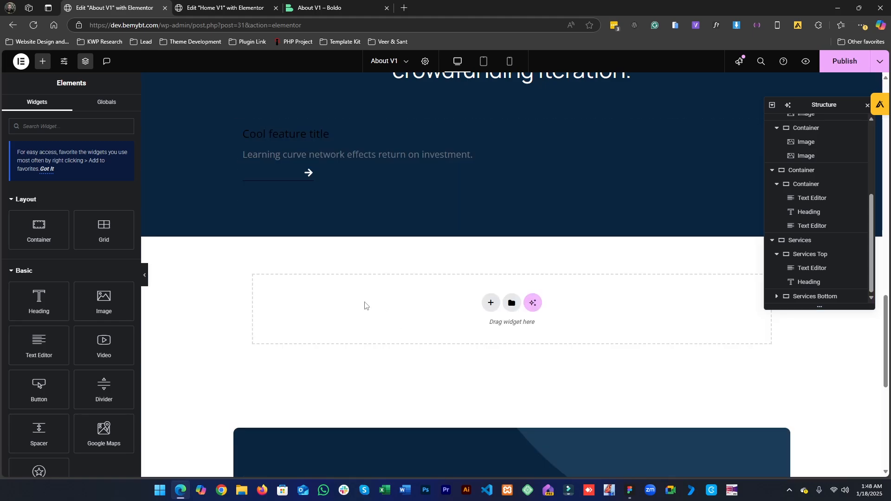
- Delete the feature title heading from the remaining service card
right_click(241, 136)
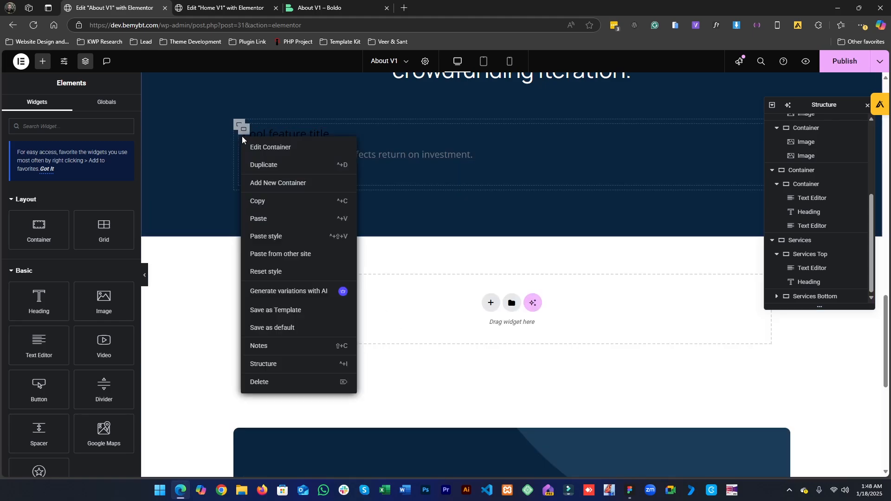
click(242, 135)
right_click(244, 136)
click(271, 360)
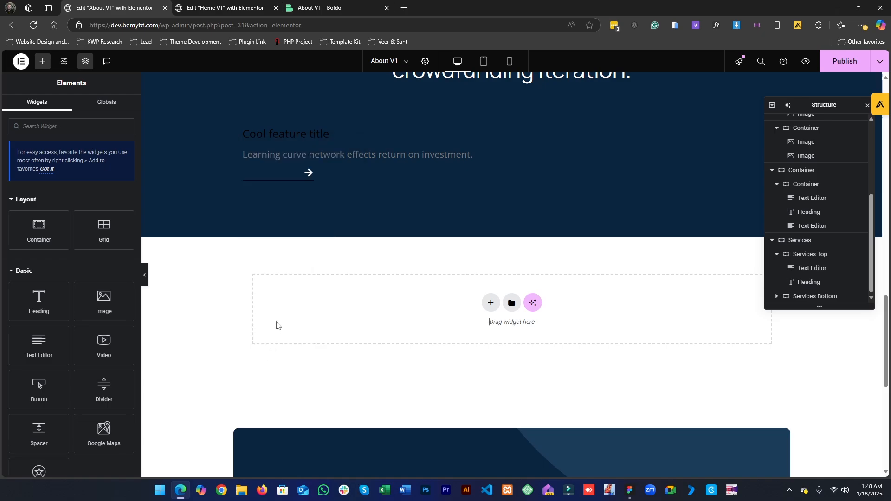
right_click(247, 137)
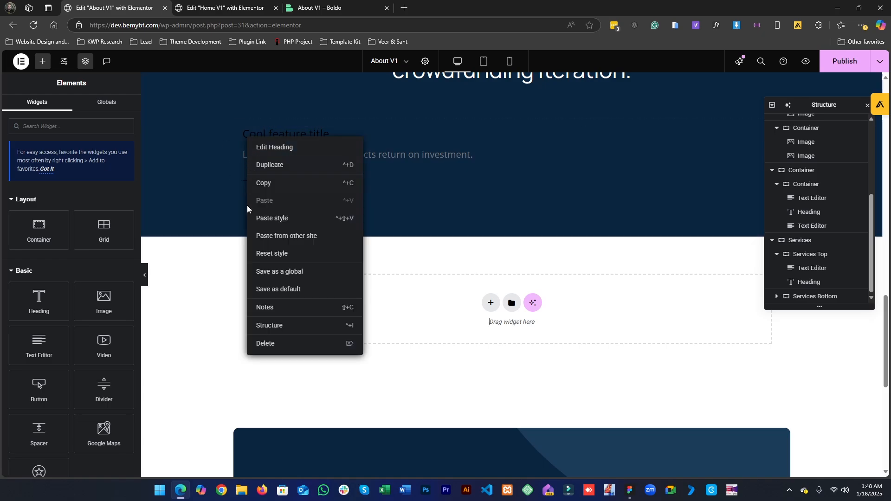
click(268, 344)
- Compare with the Our numbers block in Figma, then delete the remaining card's description text and arrow button
click(634, 493)
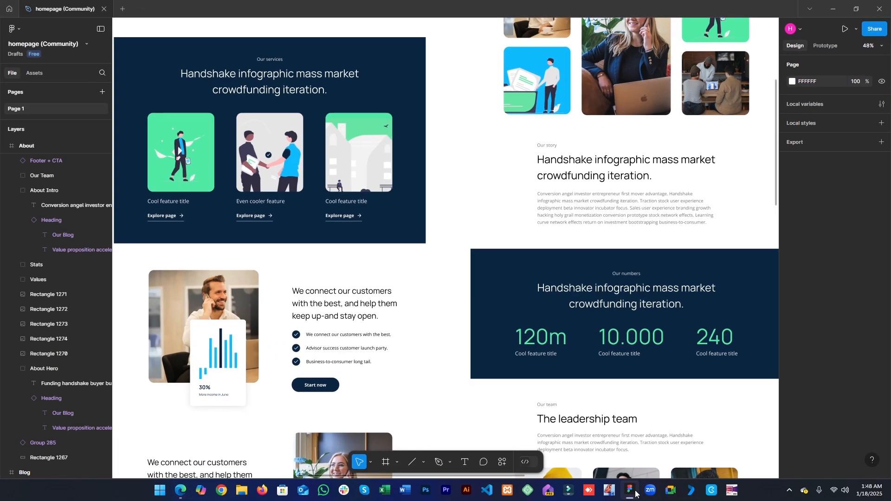
scroll(513, 374, right, 3)
scroll(513, 374, down, 1)
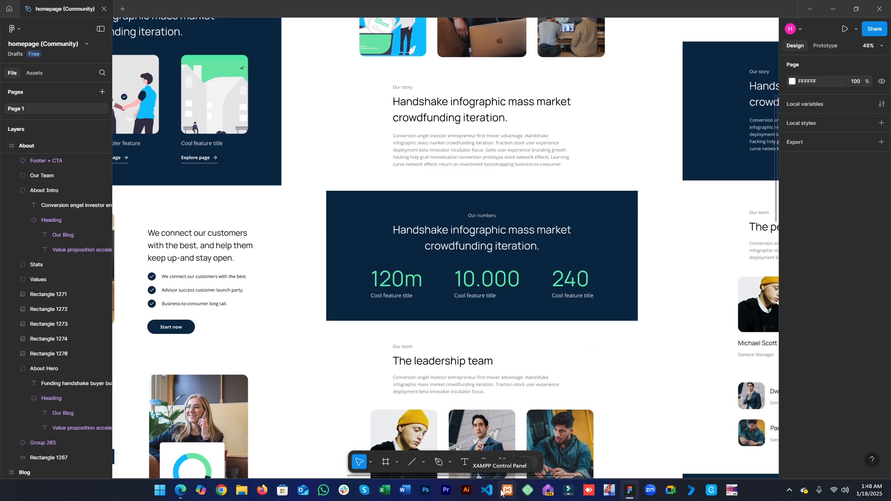
click(833, 8)
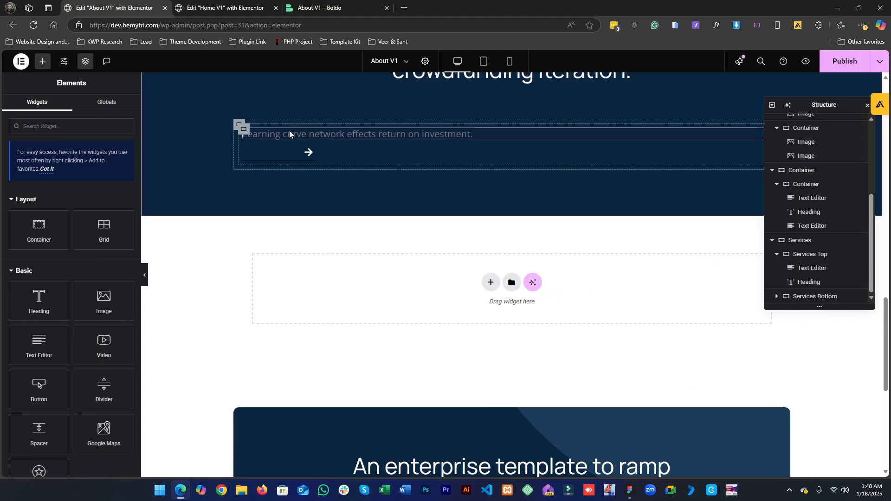
right_click(276, 134)
click(300, 341)
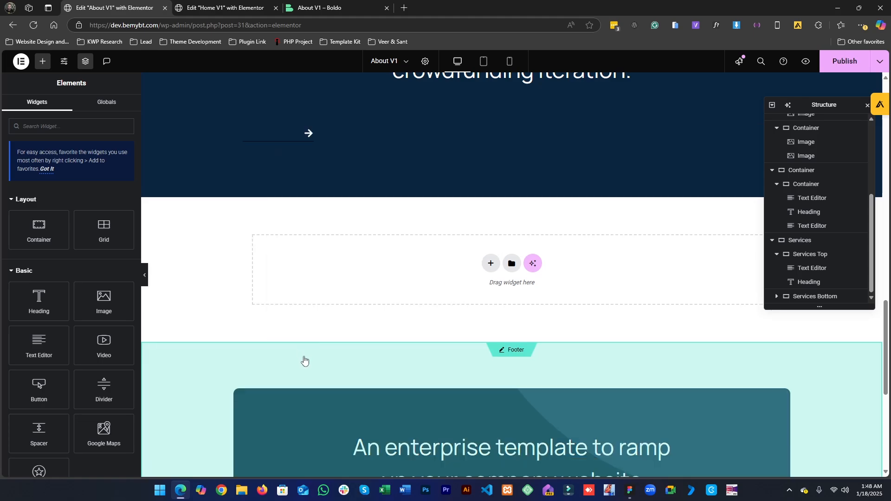
scroll(304, 361, up, 2)
right_click(293, 229)
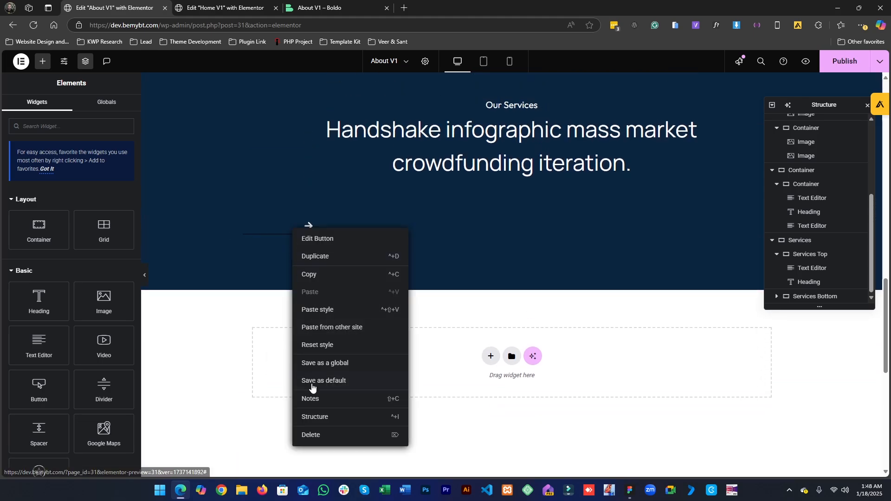
click(312, 436)
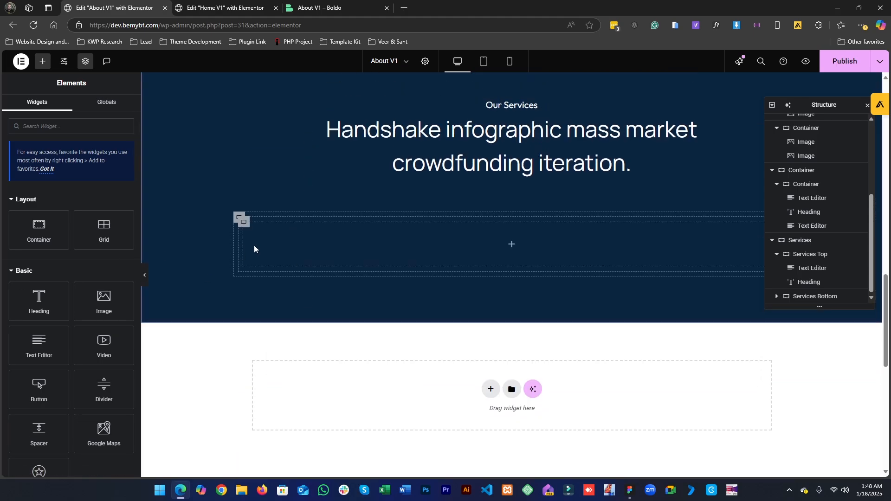
- Duplicate the empty card container twice to form three columns
right_click(248, 232)
click(285, 253)
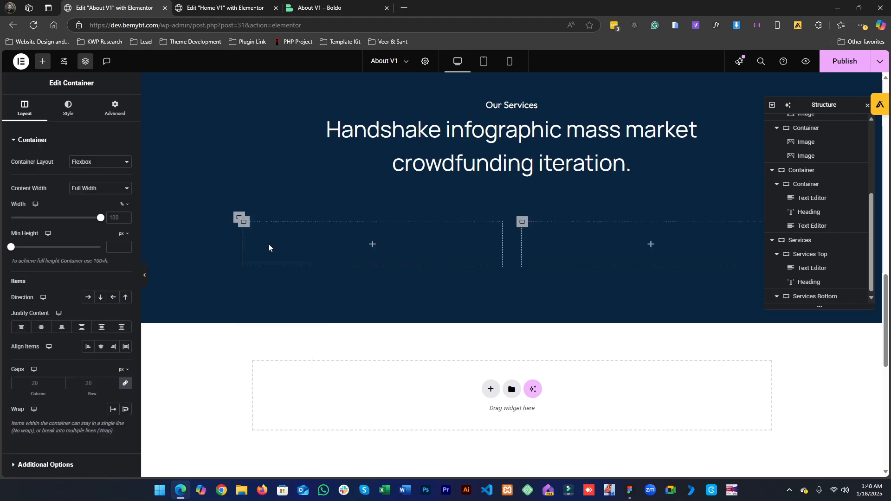
right_click(245, 226)
click(271, 255)
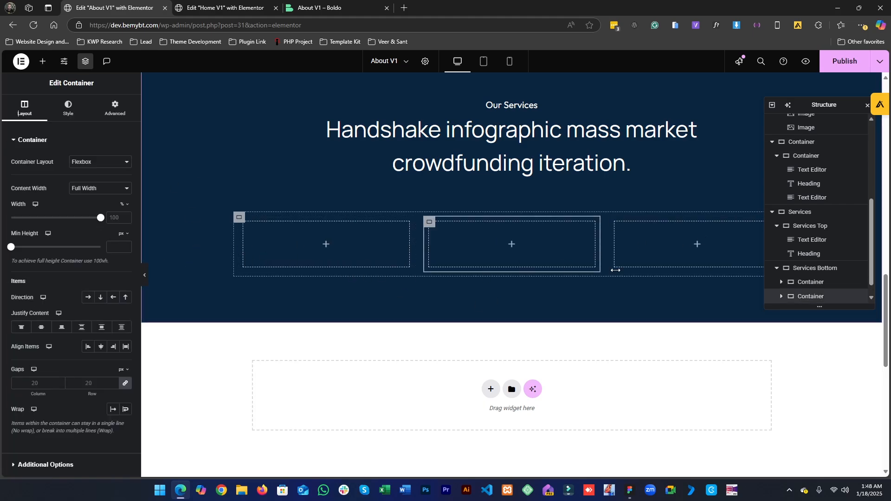
- Search for the Counter widget and add it into the first column
click(43, 62)
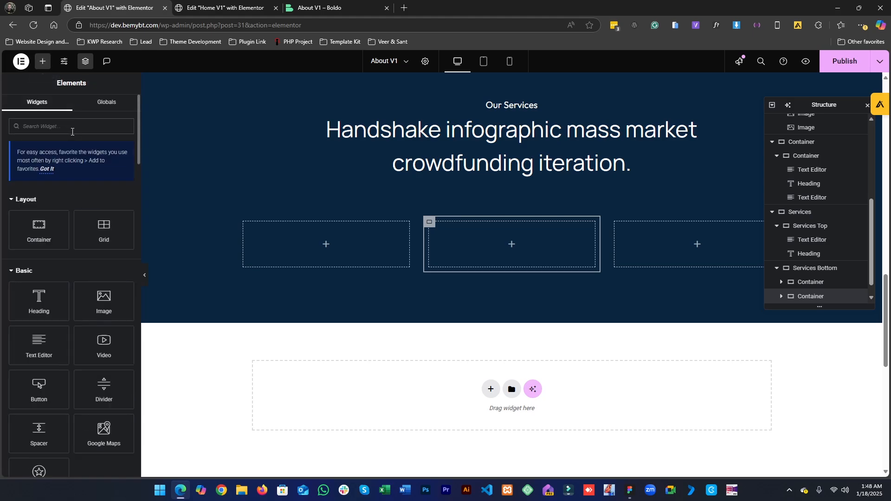
text(coun)
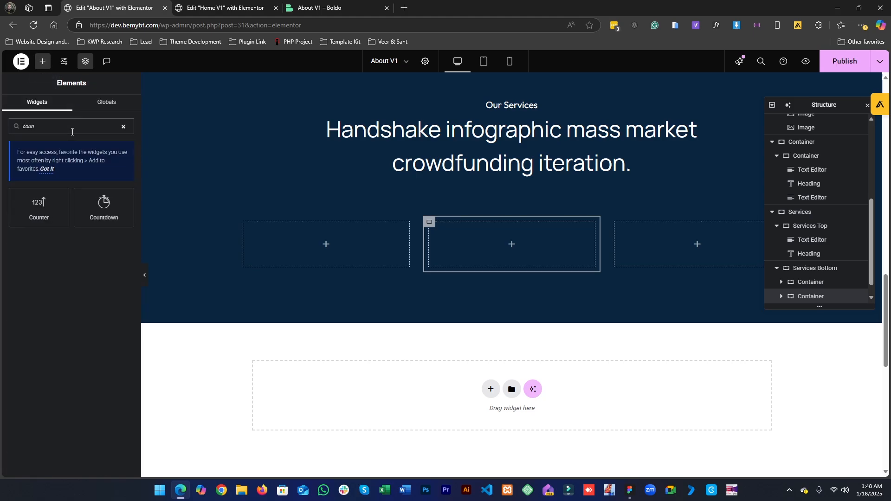
drag(41, 214, 362, 269)
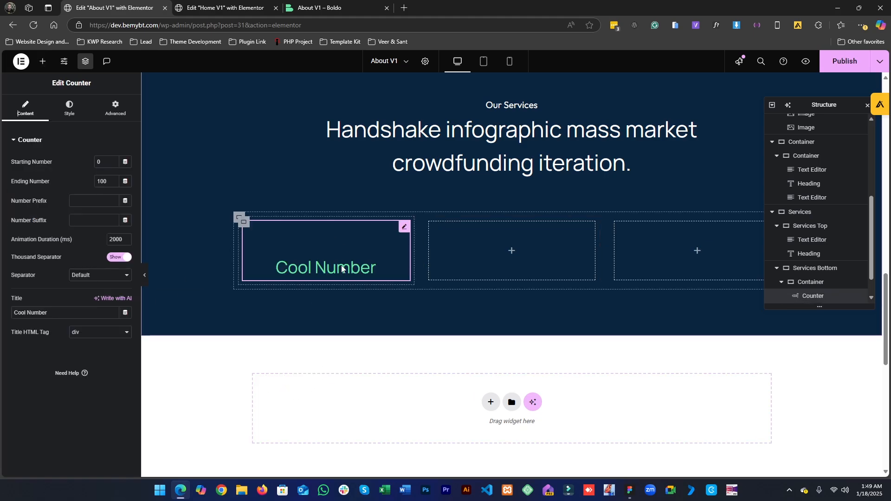
- Set the counter's number color to the Green global color
click(69, 112)
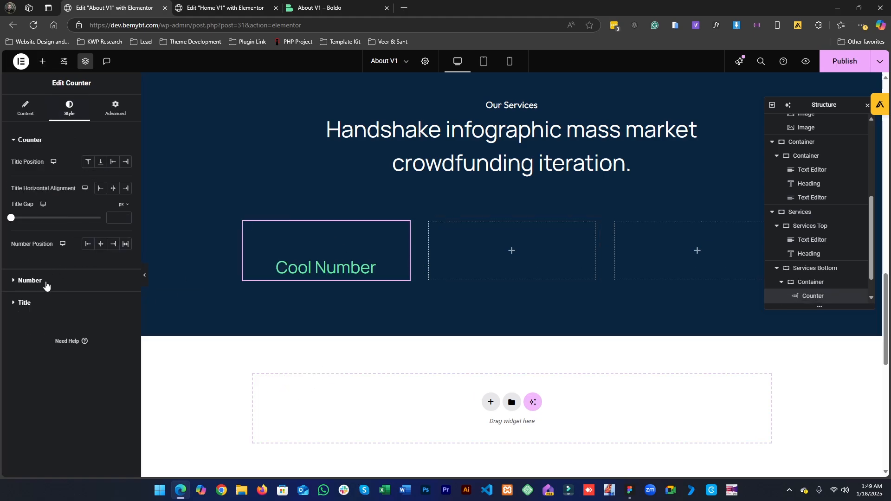
click(631, 491)
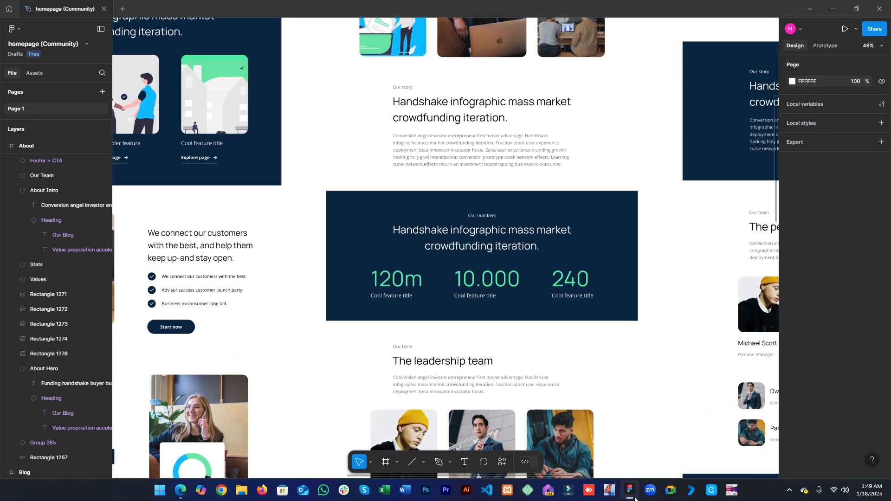
click(634, 499)
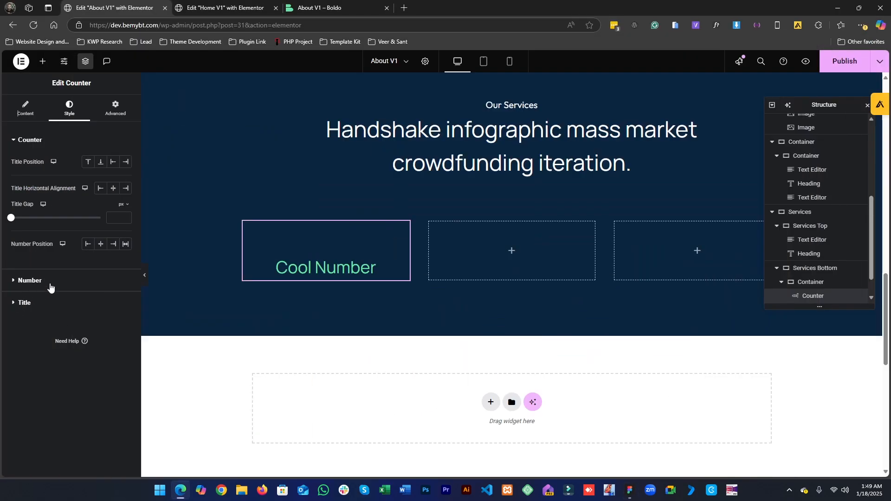
click(51, 284)
click(118, 186)
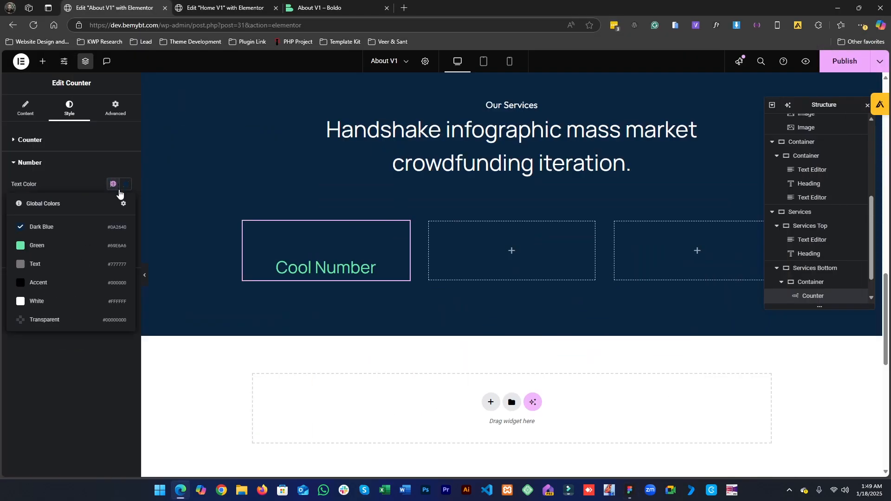
click(58, 254)
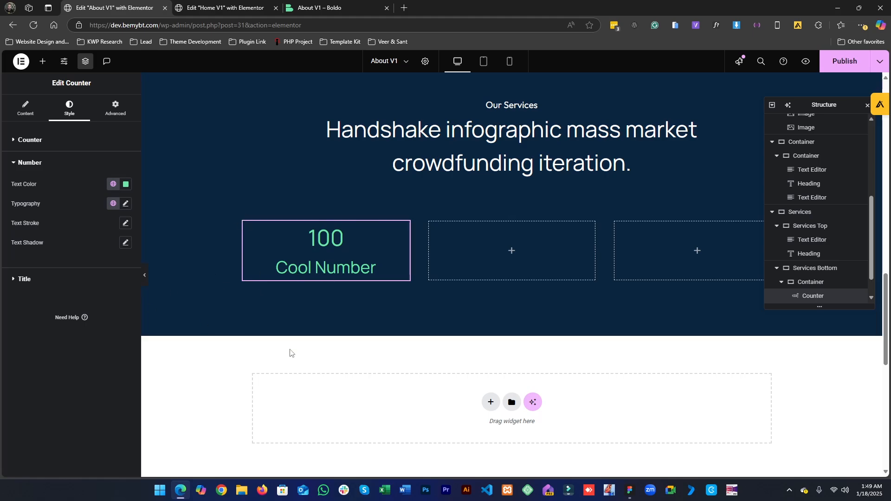
- Check the stat title in Figma and set the counter title's color to the White global color
click(629, 491)
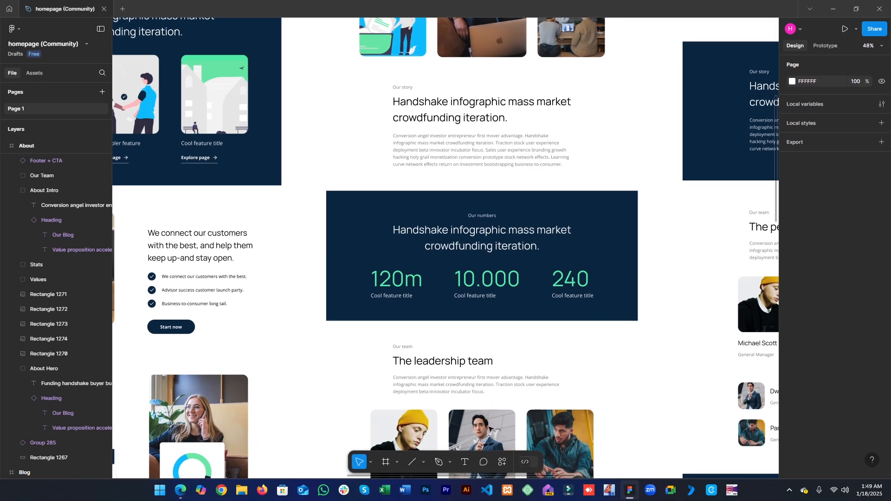
click(385, 297)
double_click(386, 297)
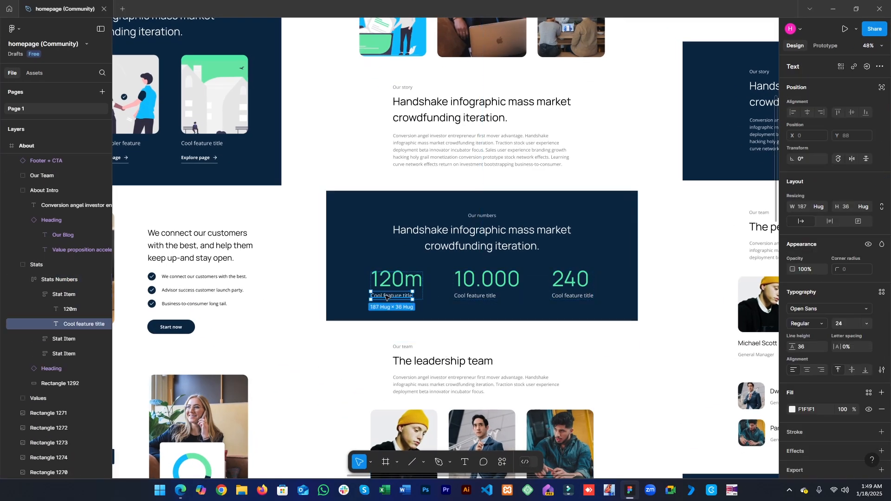
click(810, 9)
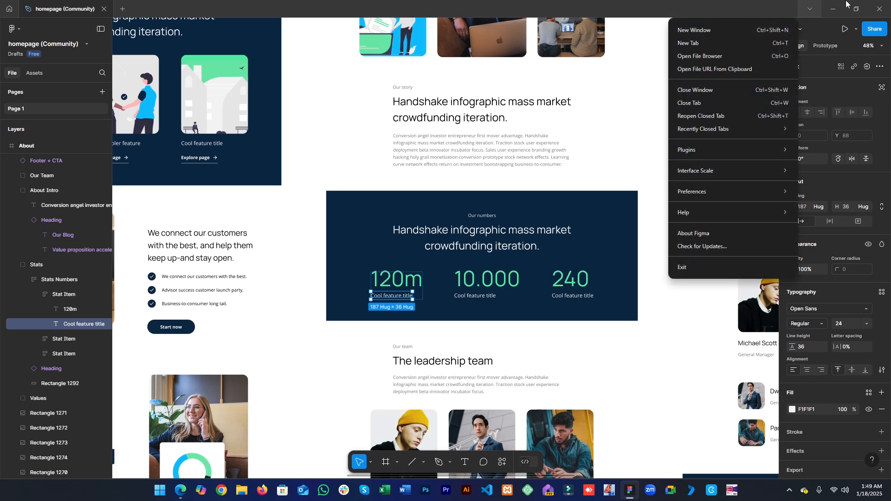
click(844, 4)
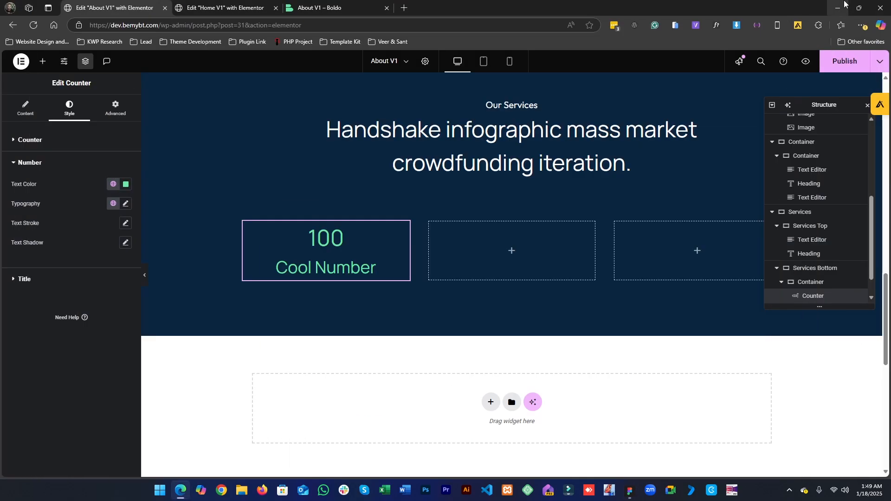
click(14, 284)
click(113, 206)
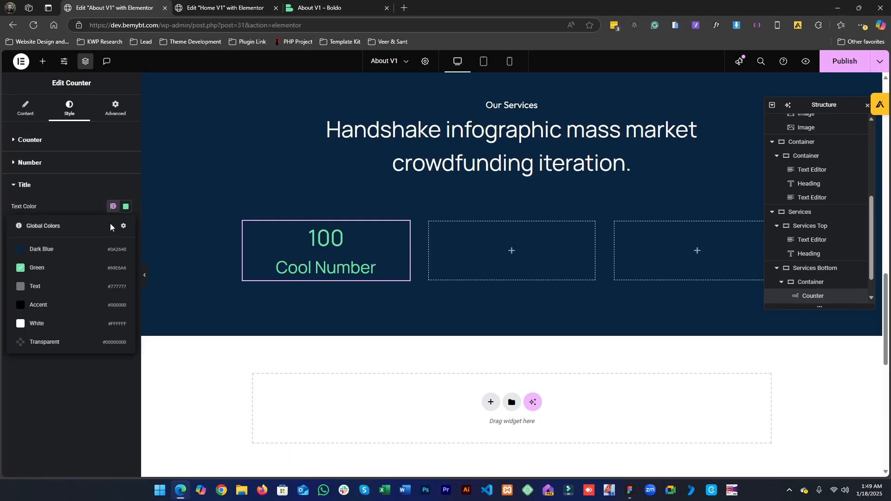
click(55, 324)
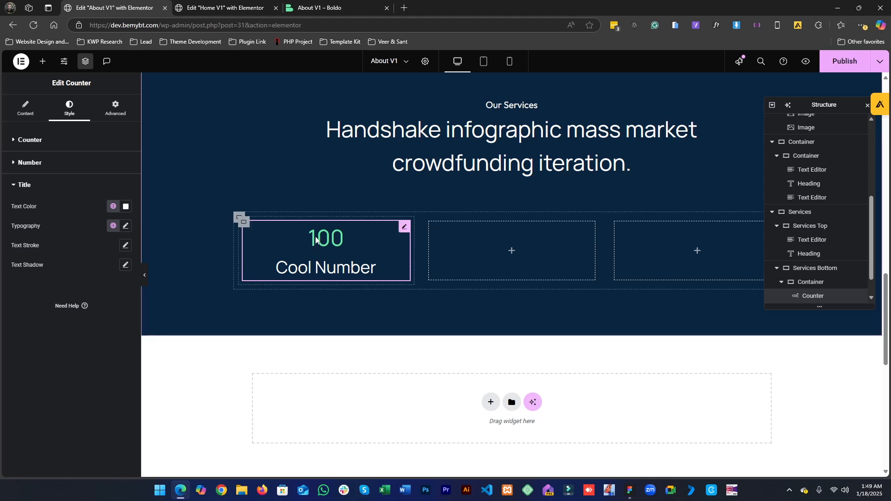
- Inspect the first stat number and its unit in the Figma design
click(630, 490)
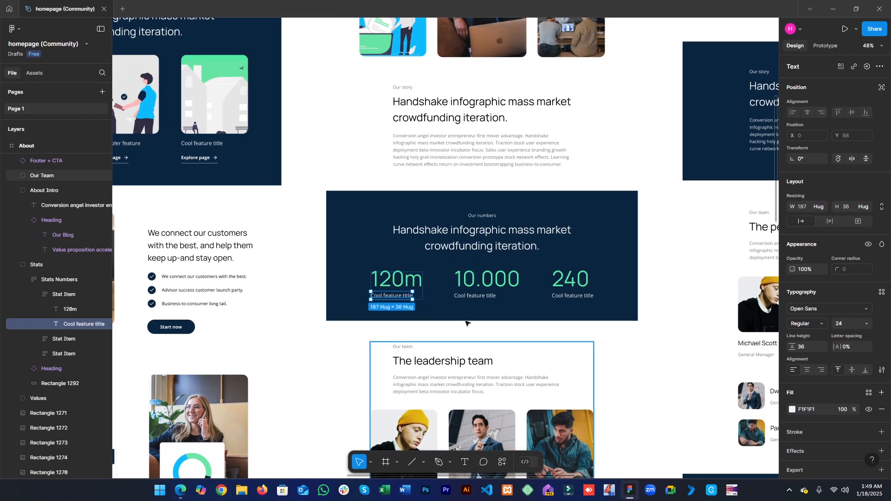
double_click(390, 282)
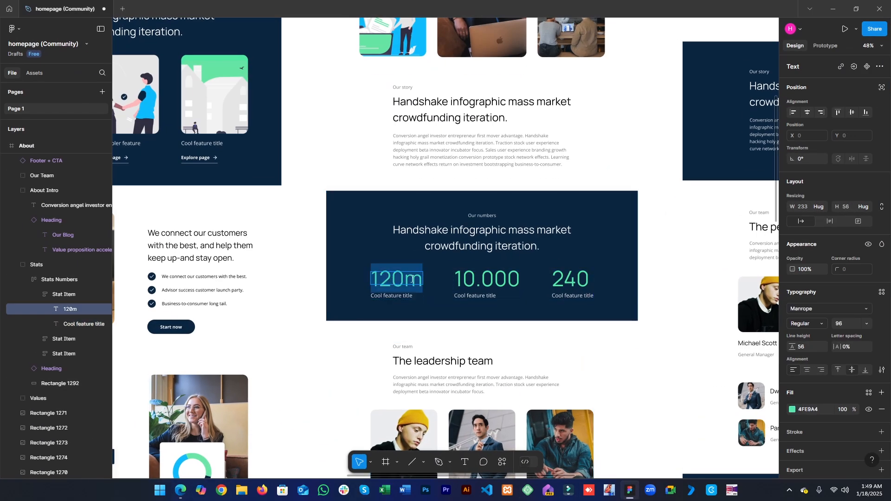
click(384, 277)
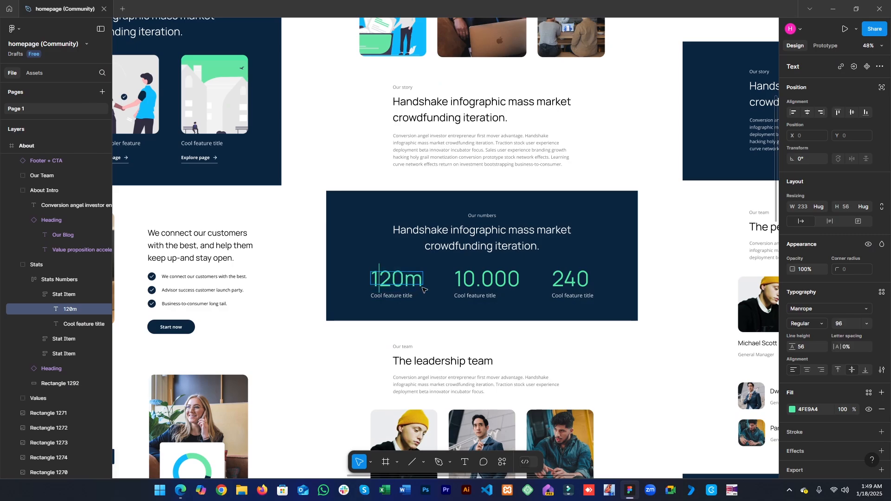
drag(404, 282, 392, 280)
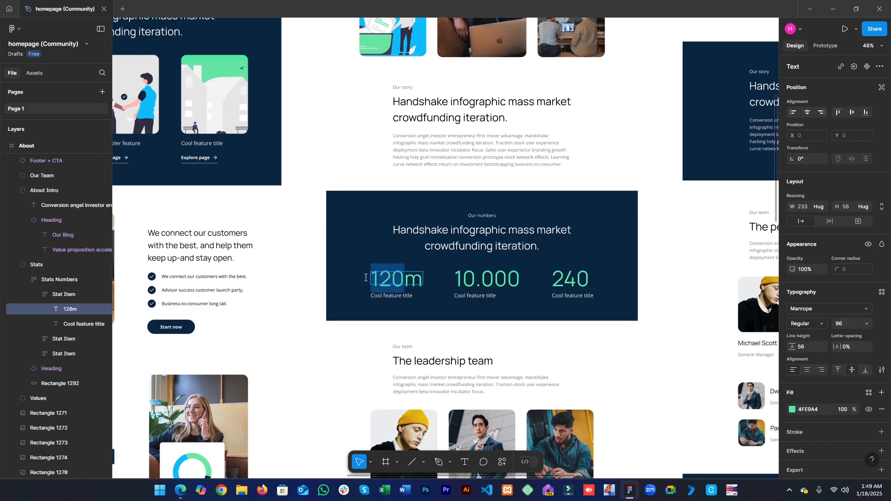
click(833, 8)
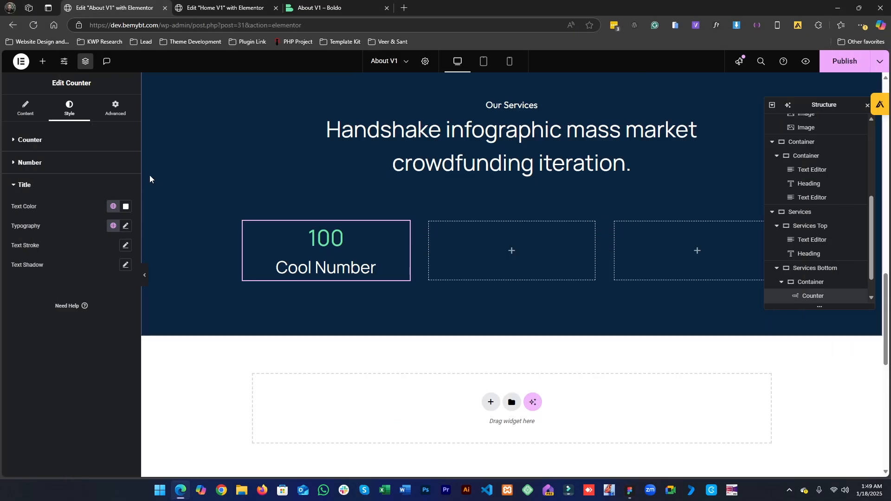
- Set the counter's ending number to 120
click(30, 103)
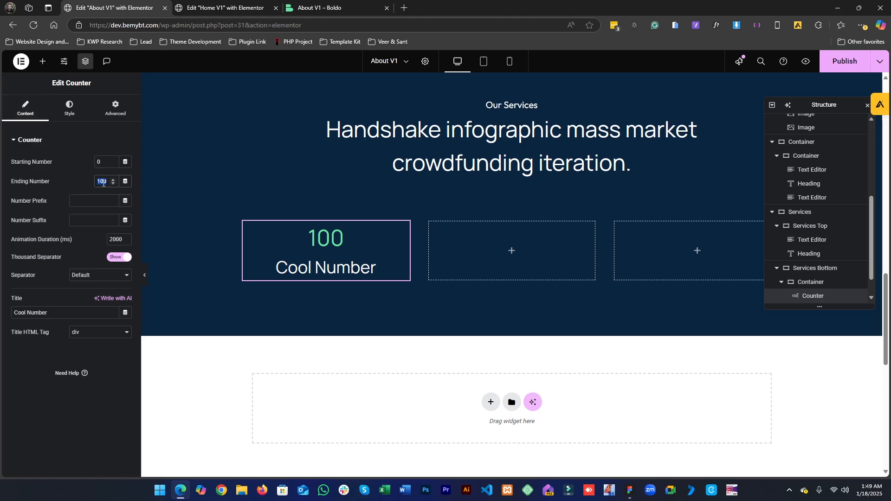
text(120)
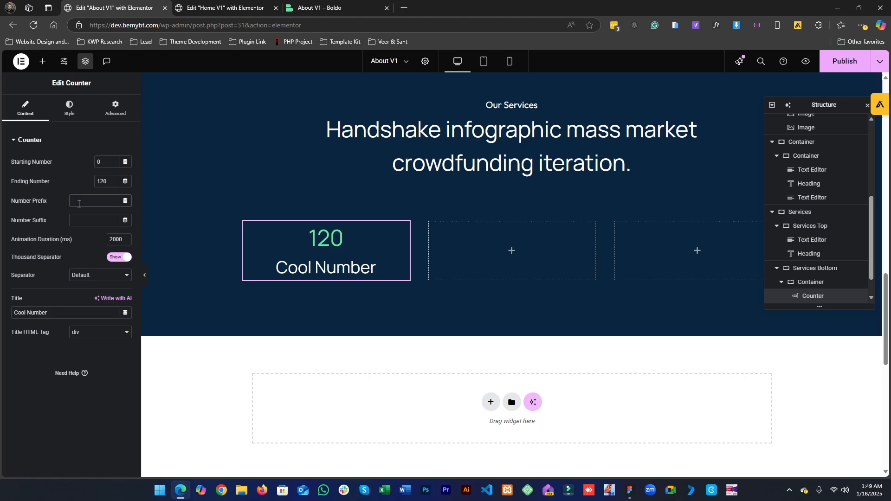
click(78, 203)
text(m)
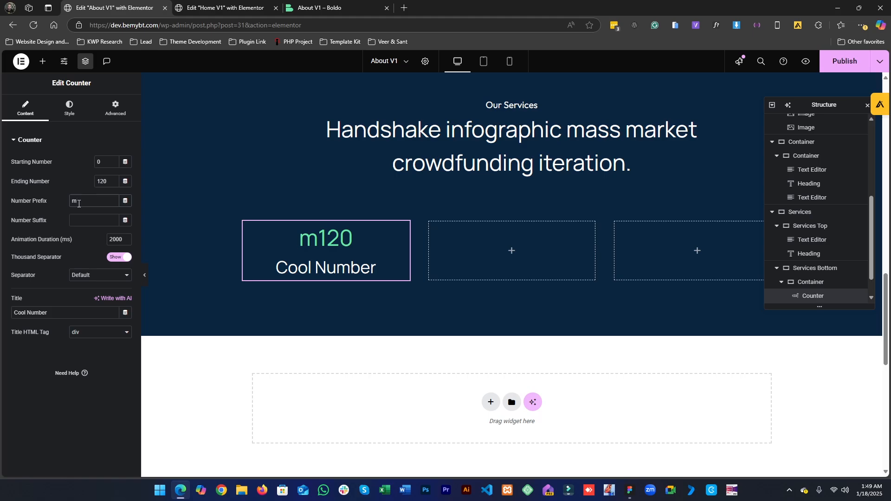
key(BackSpace)
text(asdfasdf)
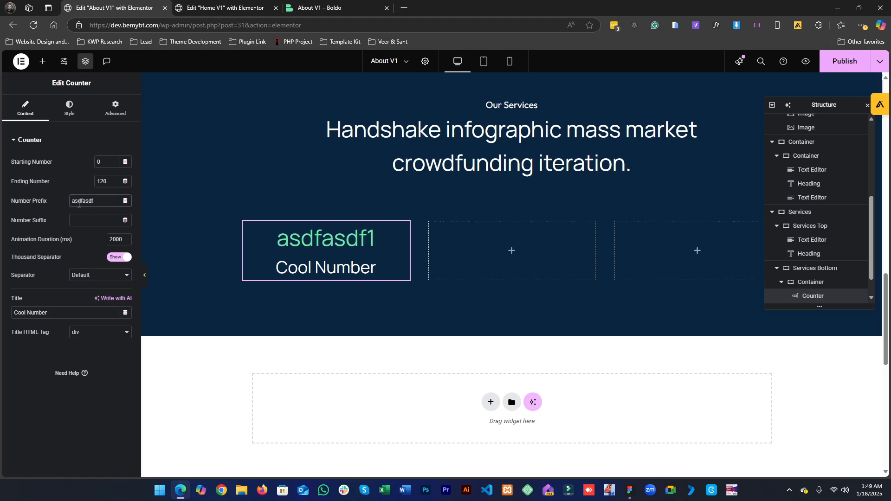
key(BackSpace)
key(BackSpace)
key(BackSpace)
key(BackSpace)
key(BackSpace)
key(BackSpace)
key(BackSpace)
key(BackSpace)
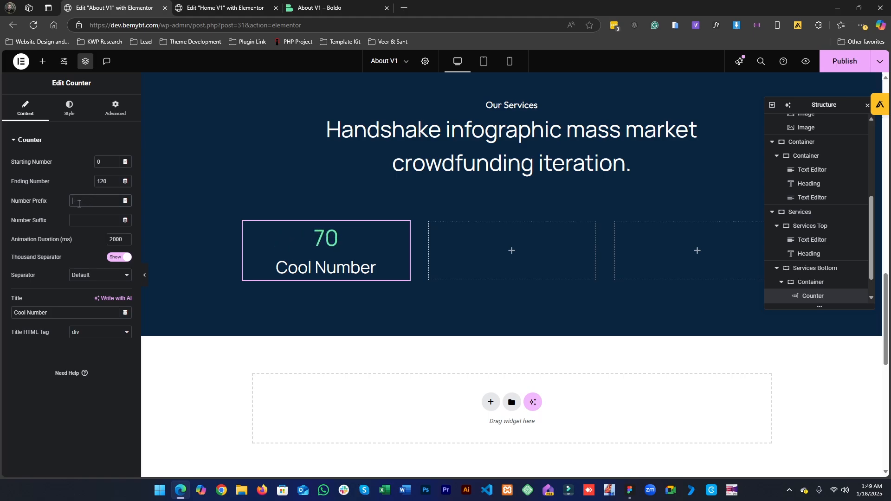
text(asdfasdf)
key(BackSpace)
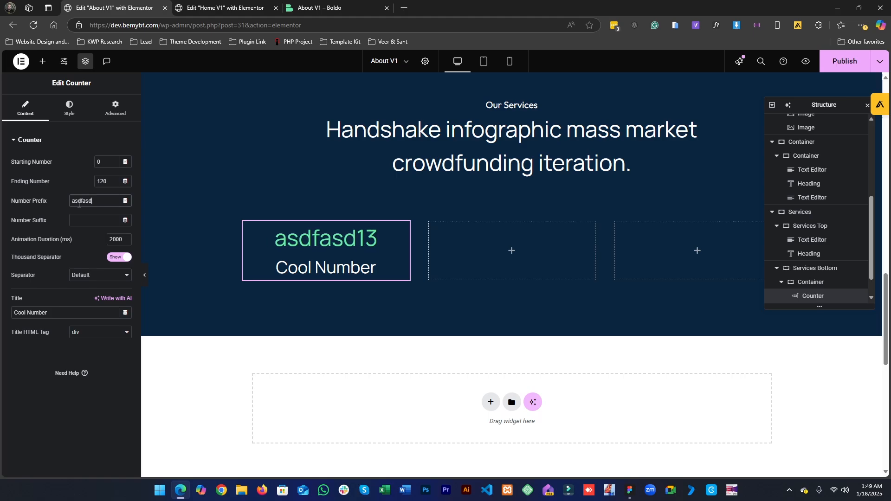
key(BackSpace)
key(BackSpace)
key(BackSpace)
key(BackSpace)
key(BackSpace)
key(BackSpace)
key(BackSpace)
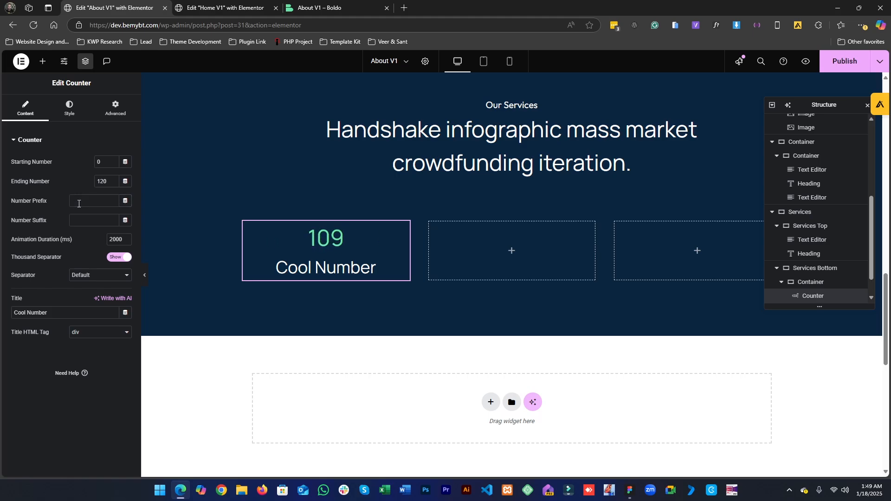
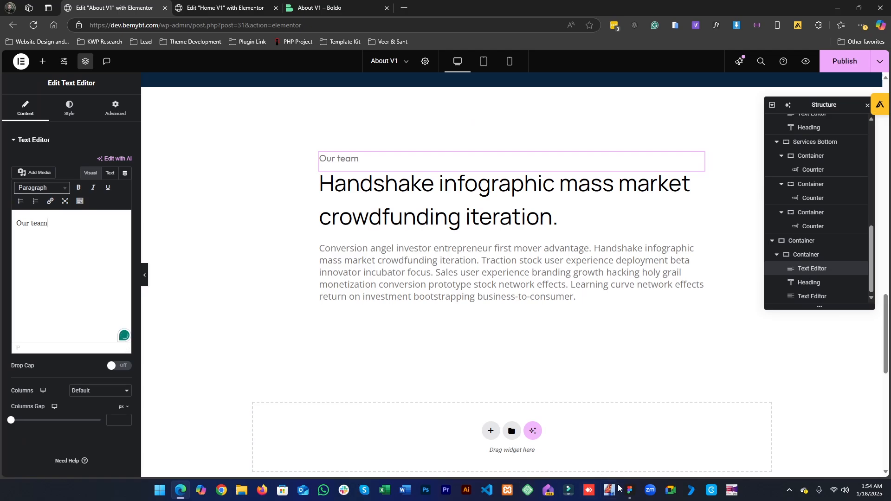
- Copy the heading text from the Figma team section and set the team heading's title to "The leadership team"
click(630, 490)
double_click(435, 357)
key(ctrl+c)
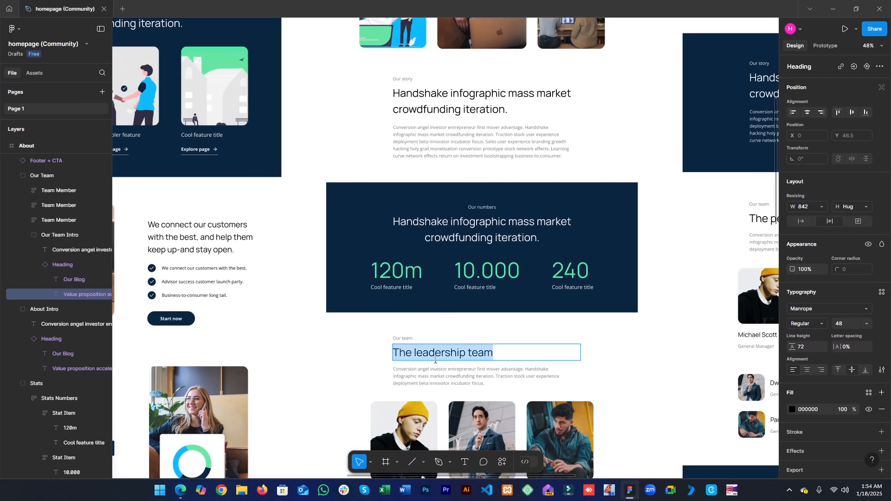
click(628, 489)
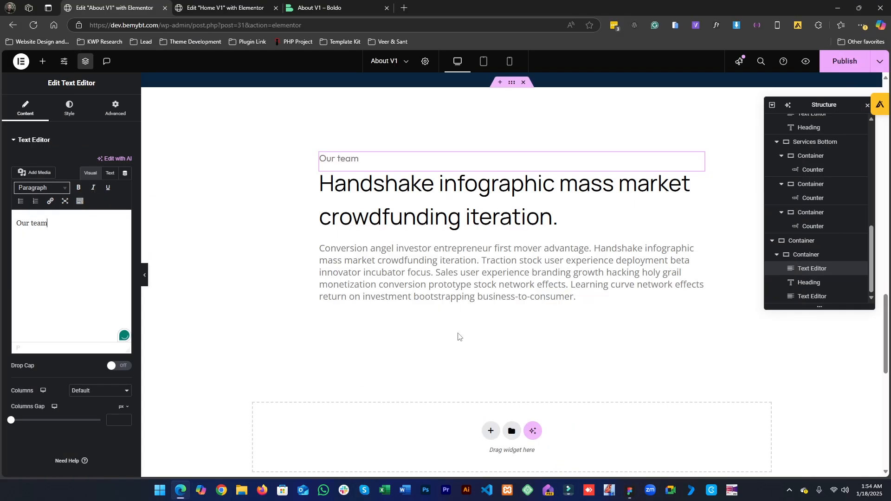
click(395, 222)
click(78, 189)
key(ctrl+a)
key(ctrl+v)
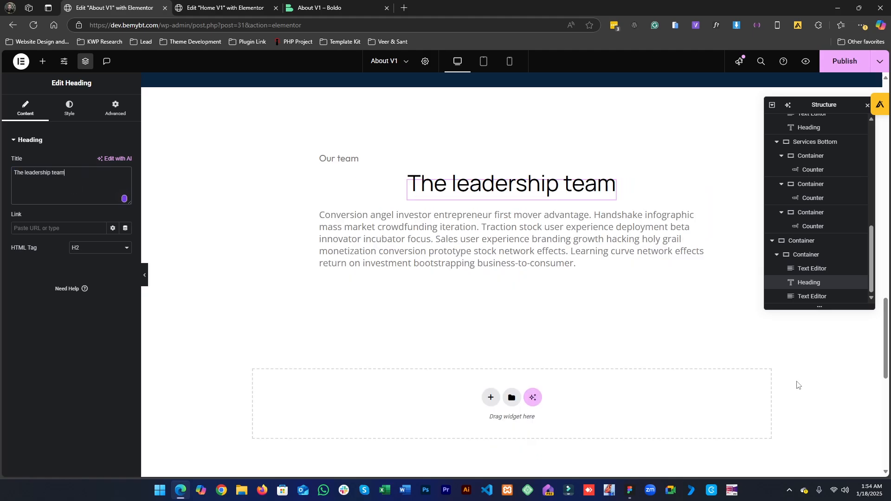
- Clear the team heading's centered Align Self setting so it sits left like the design
click(70, 110)
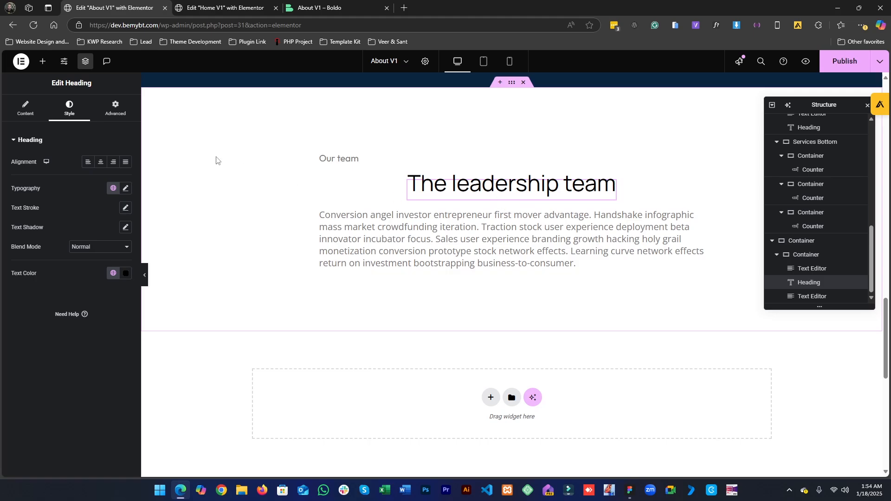
click(124, 117)
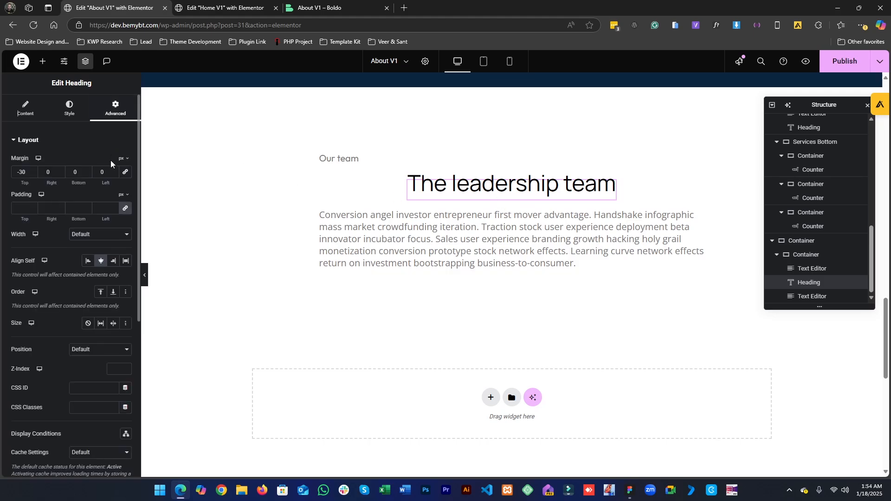
click(96, 265)
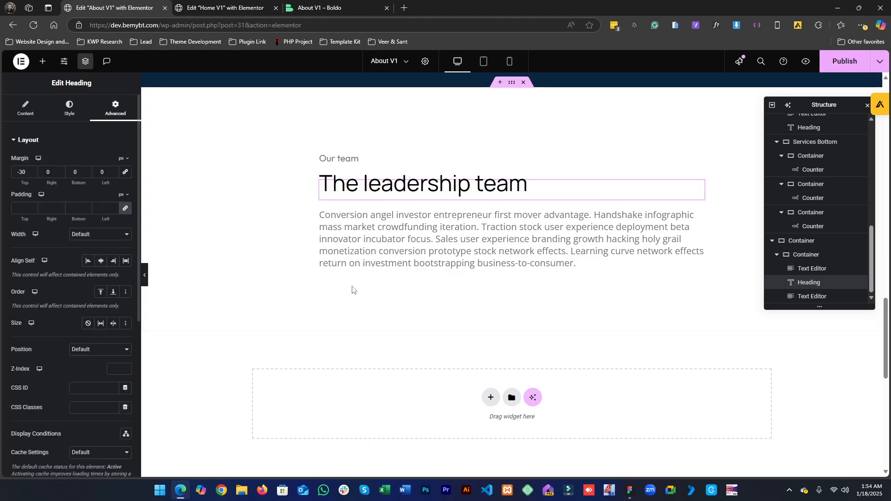
- Inspect the Our story heading's advanced layout settings for comparison
scroll(533, 314, down, 5)
scroll(485, 282, up, 3)
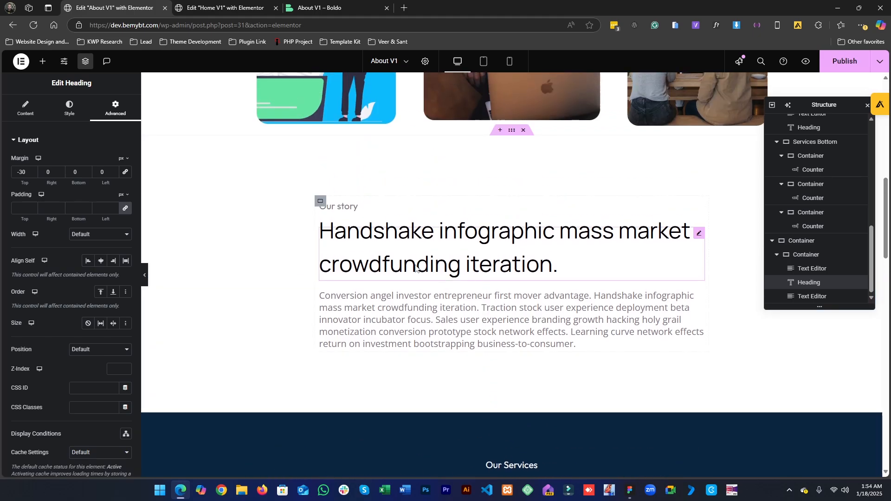
click(485, 277)
click(102, 113)
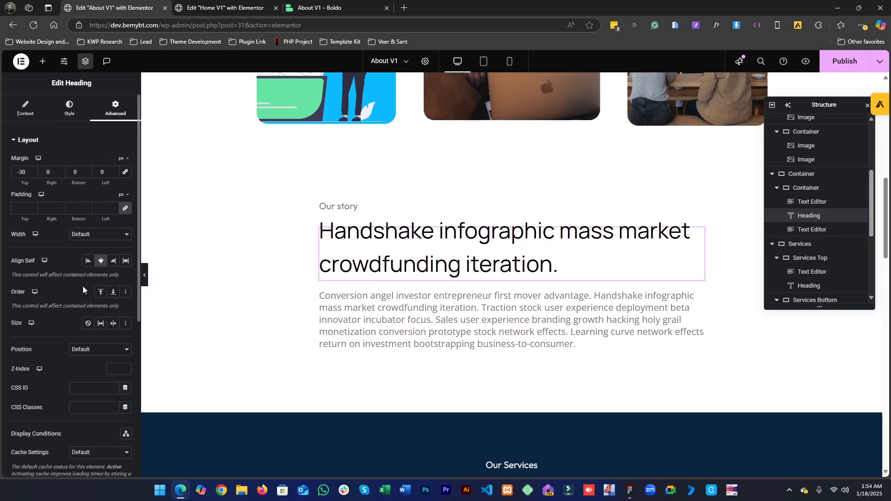
scroll(398, 348, down, 12)
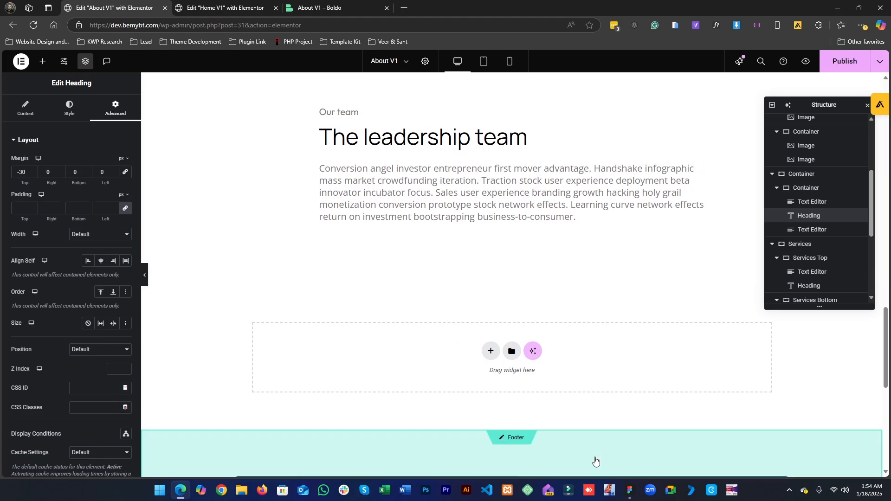
- Replace the team intro paragraph with the shorter text copied from the Figma design
click(630, 490)
double_click(462, 369)
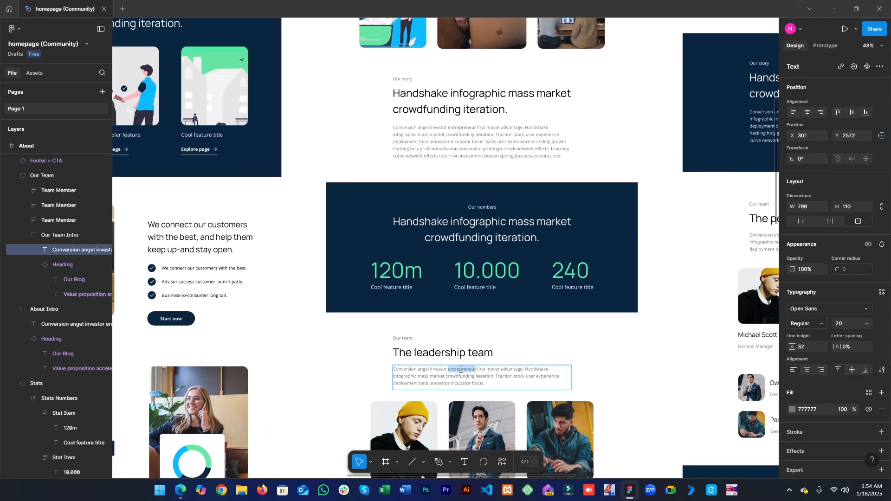
key(ctrl+a)
key(ctrl+c)
click(833, 8)
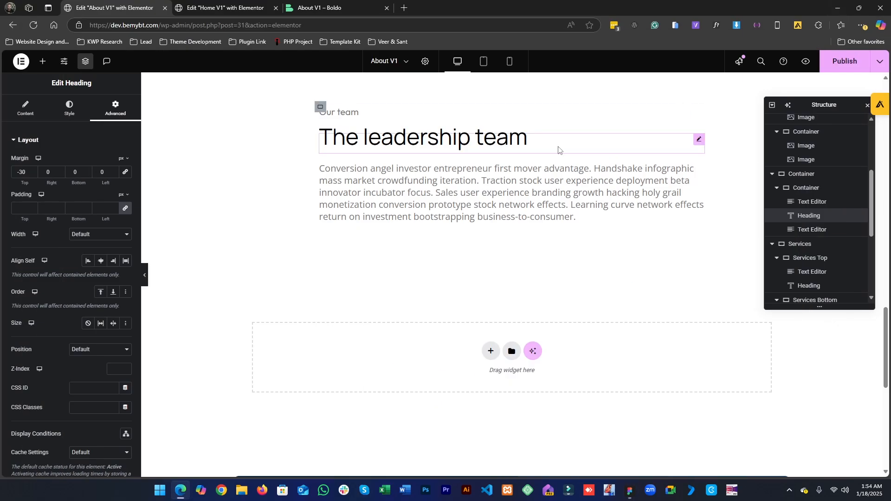
click(447, 204)
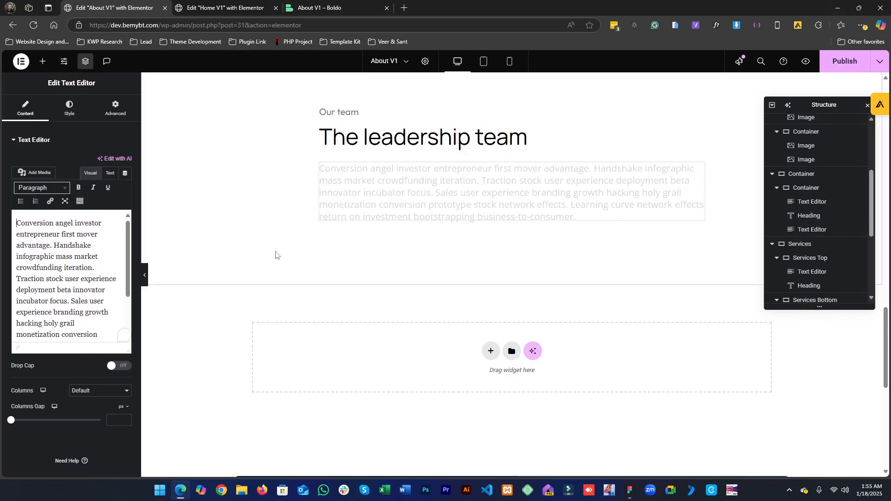
click(109, 294)
key(ctrl+a)
key(ctrl+v)
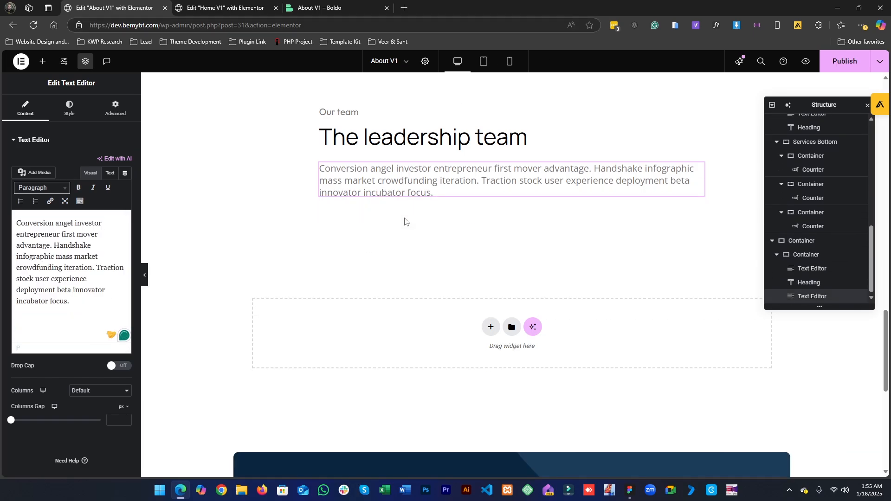
- Browse the Figma design around and below the team section to review the upcoming sections
scroll(421, 292, up, 3)
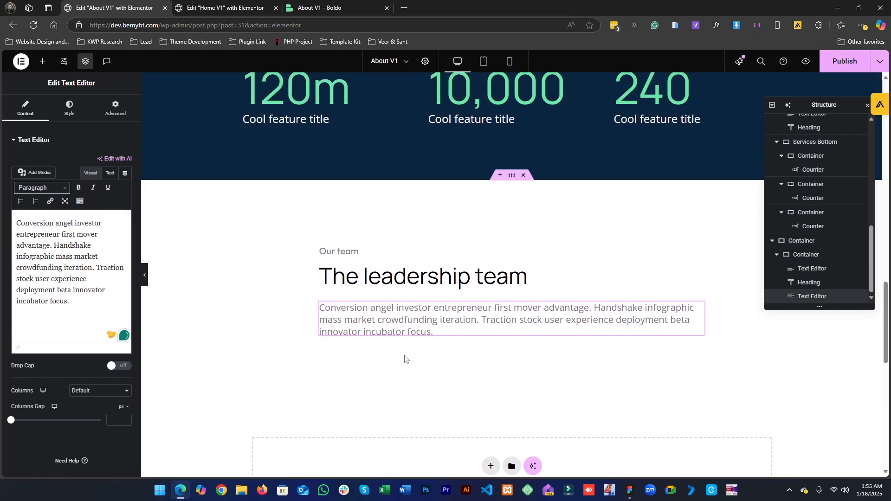
click(629, 487)
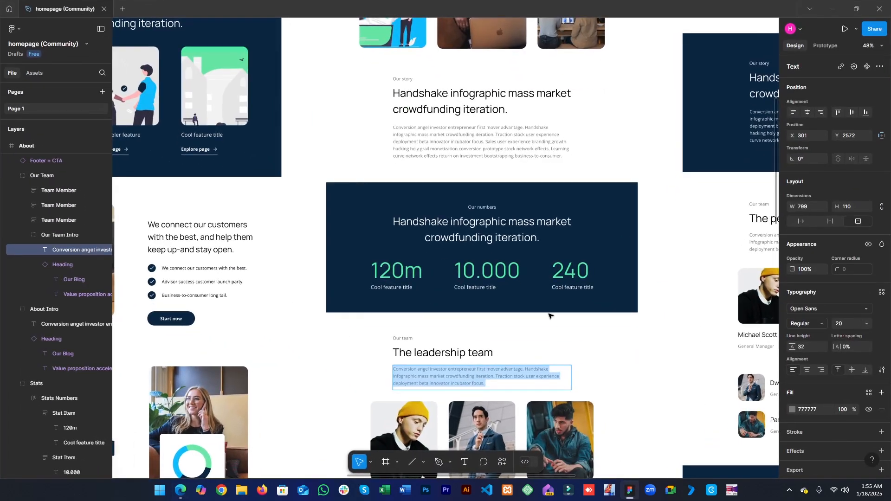
scroll(548, 315, down, 4)
scroll(467, 314, down, 2)
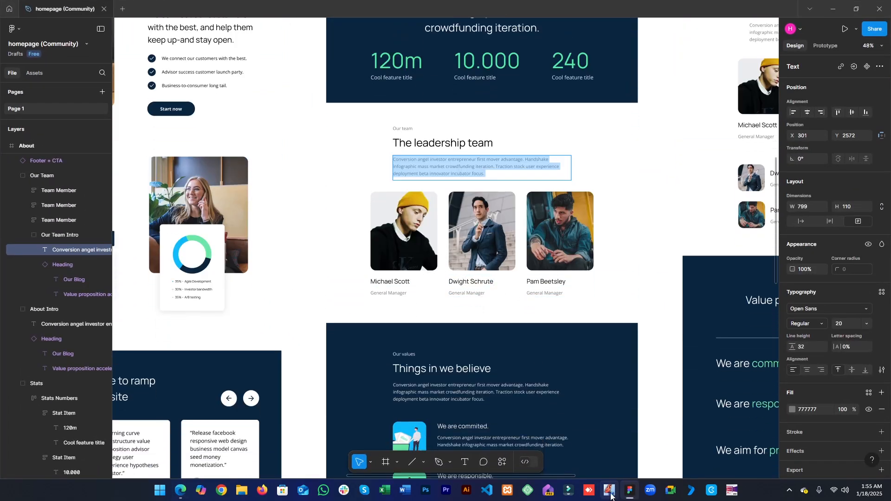
key(Escape)
drag(328, 319, 495, 318)
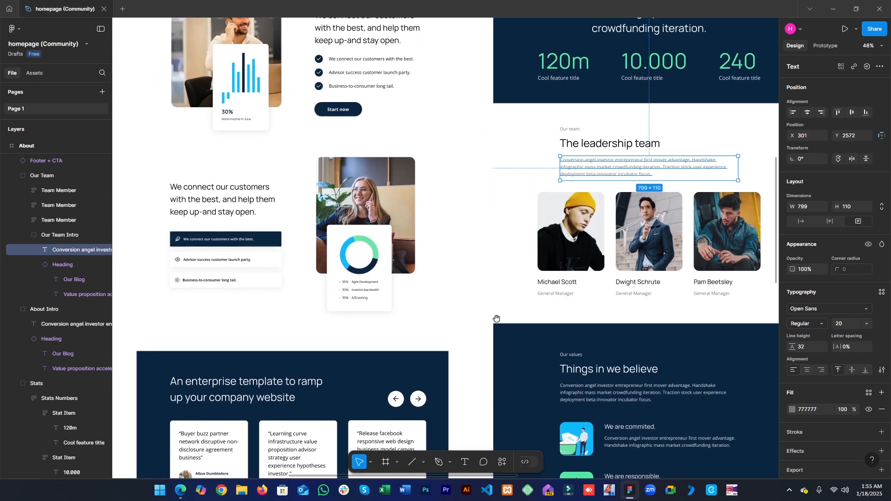
drag(271, 273, 592, 423)
drag(430, 372, 653, 386)
drag(545, 363, 523, 500)
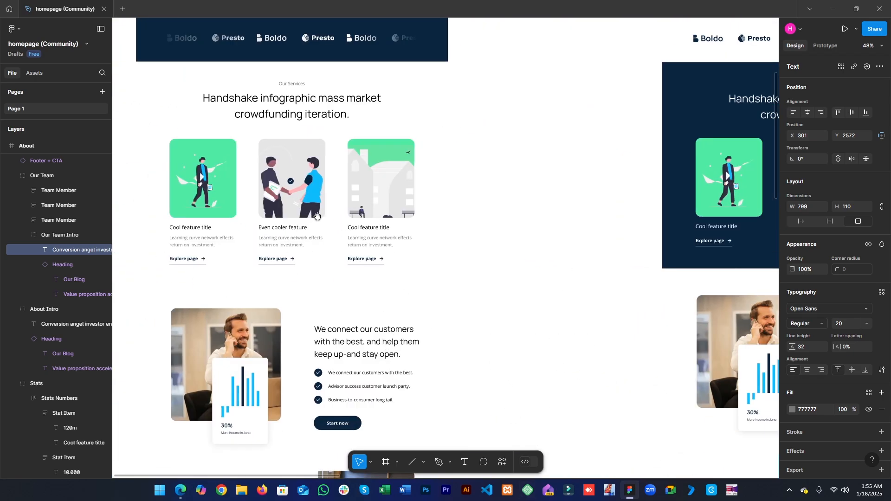
scroll(531, 328, down, 8)
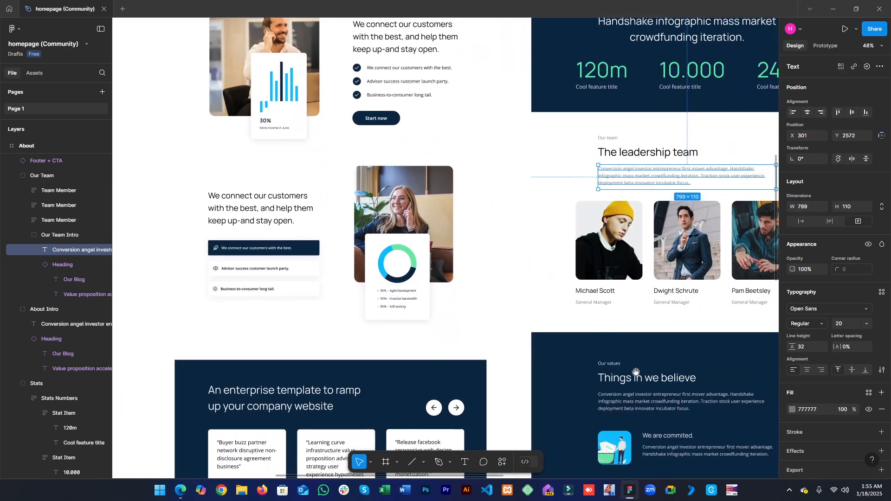
drag(377, 304, 753, 362)
drag(448, 281, 703, 353)
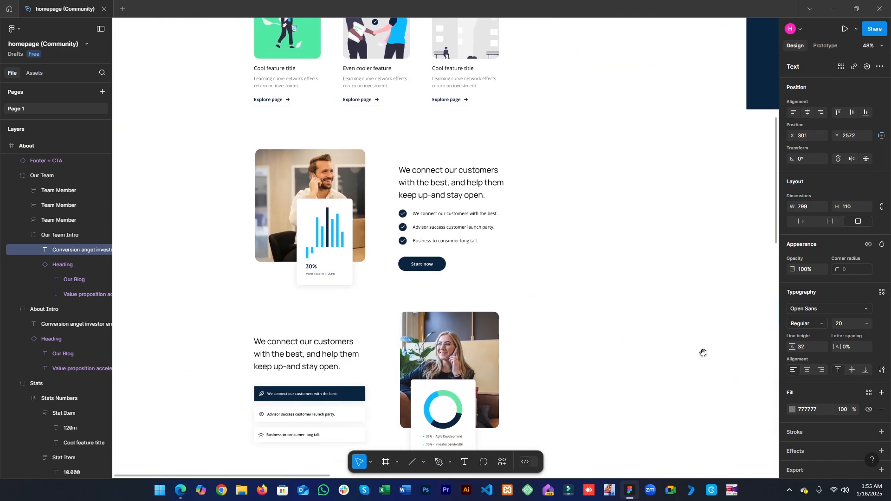
drag(554, 306, 547, 124)
scroll(464, 286, down, 10)
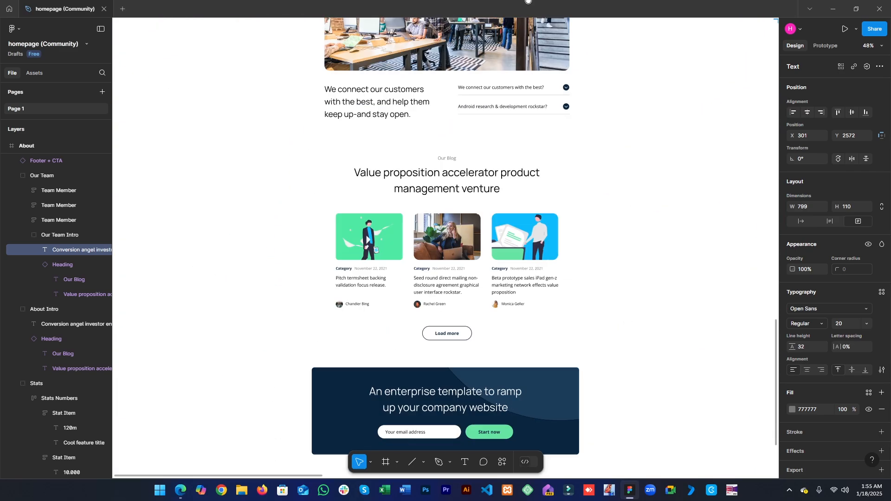
scroll(497, 263, up, 15)
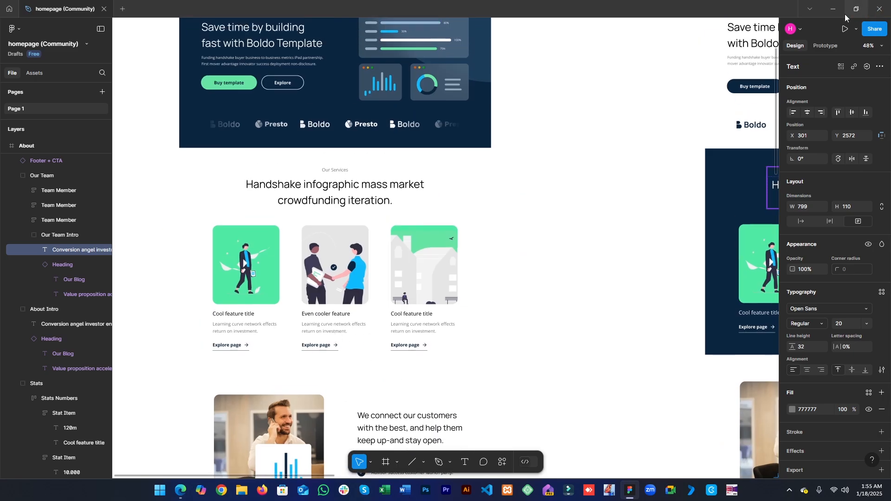
click(833, 9)
- Copy the Services section from the Home V1 editor
click(221, 3)
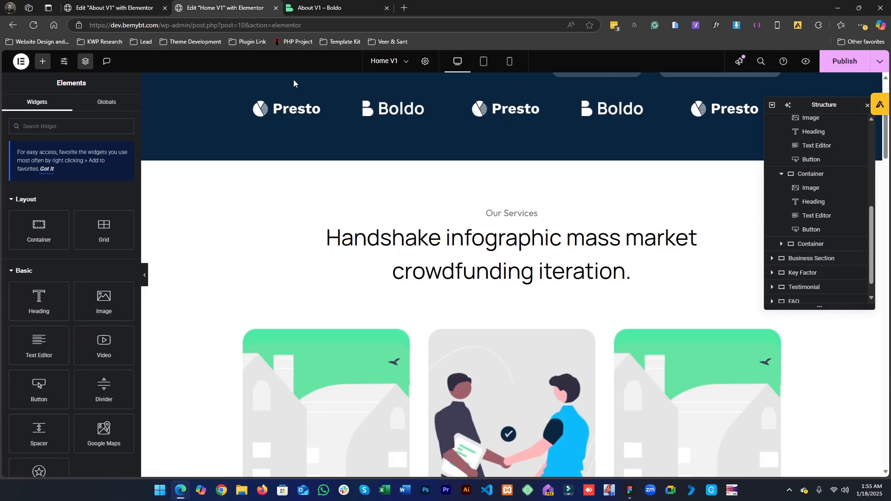
scroll(508, 325, down, 4)
scroll(508, 356, up, 4)
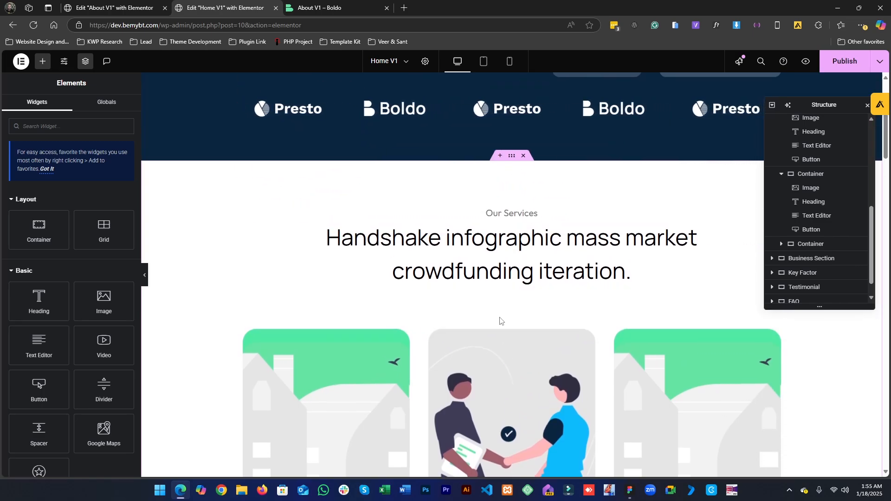
scroll(511, 352, down, 3)
scroll(514, 386, up, 2)
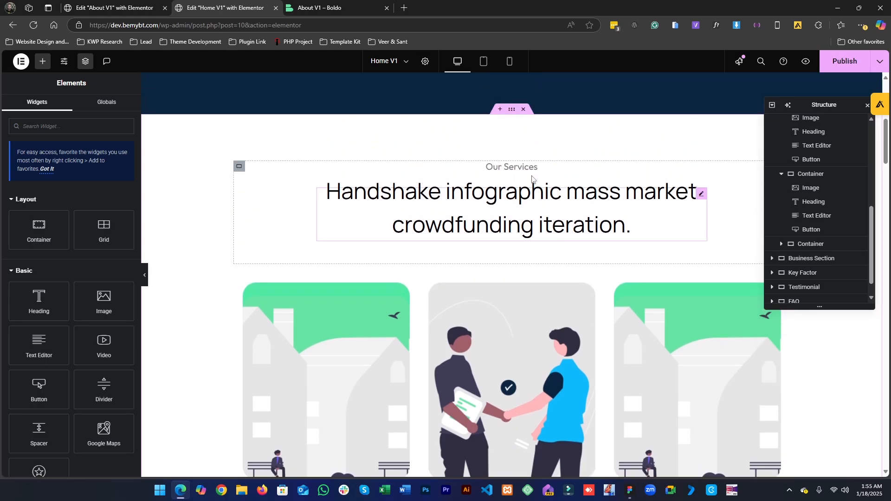
right_click(513, 113)
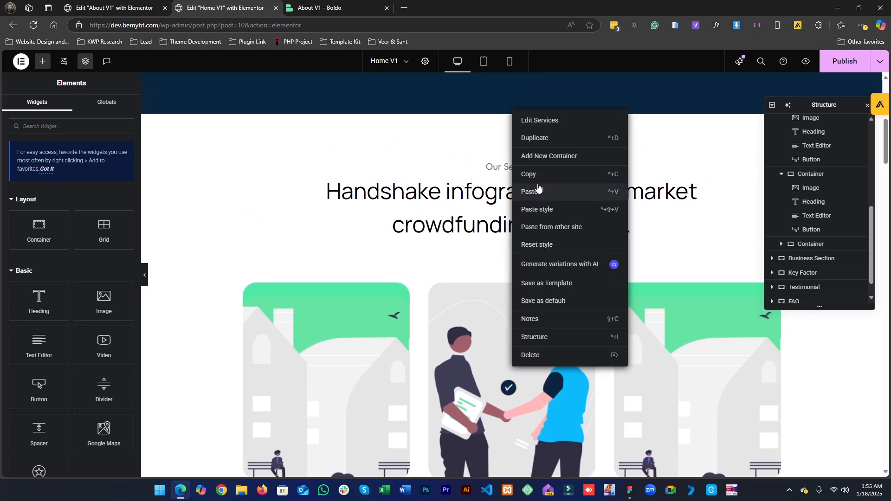
click(538, 181)
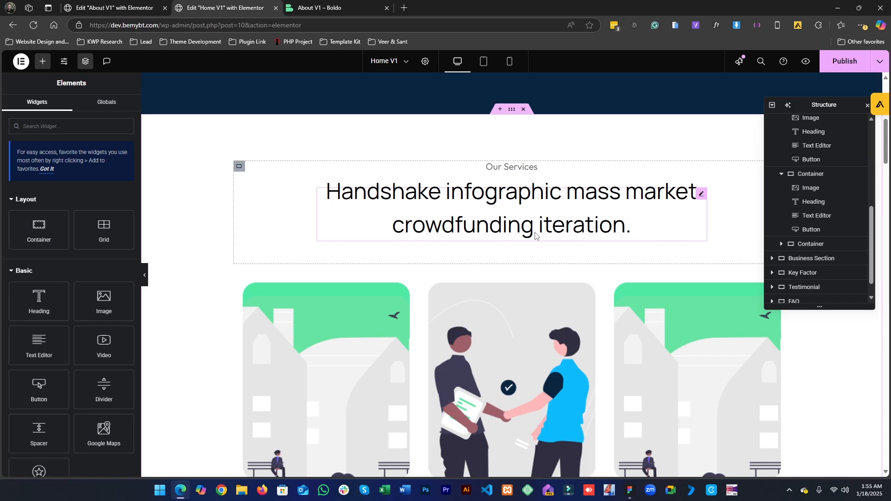
- Review the lower part of the live About V1 page and its editor
click(334, 8)
scroll(390, 381, down, 10)
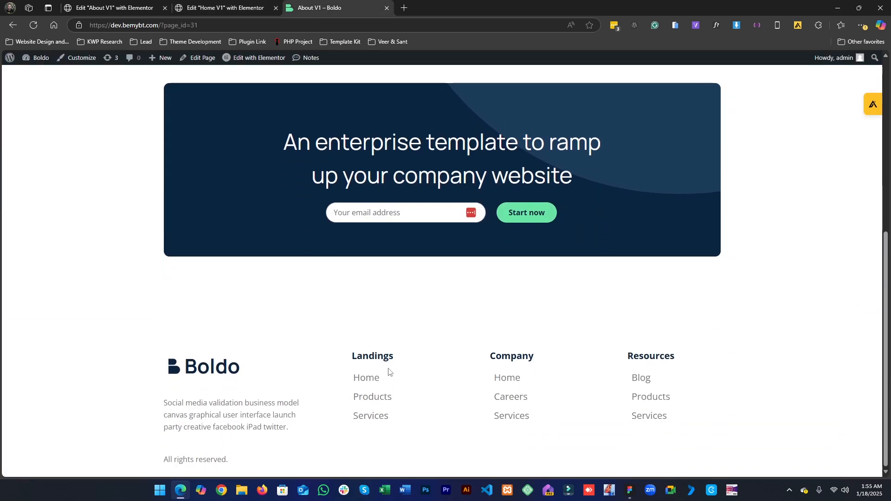
scroll(391, 372, up, 6)
click(156, 4)
scroll(288, 222, down, 4)
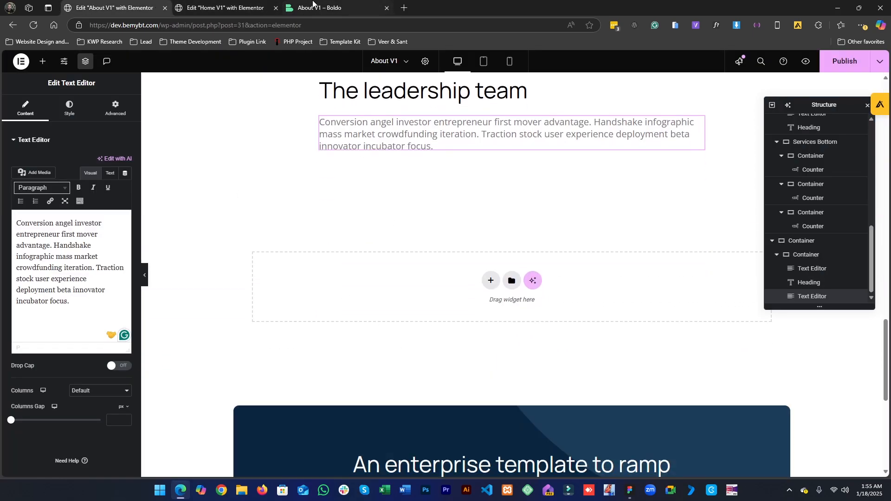
click(313, 4)
click(225, 8)
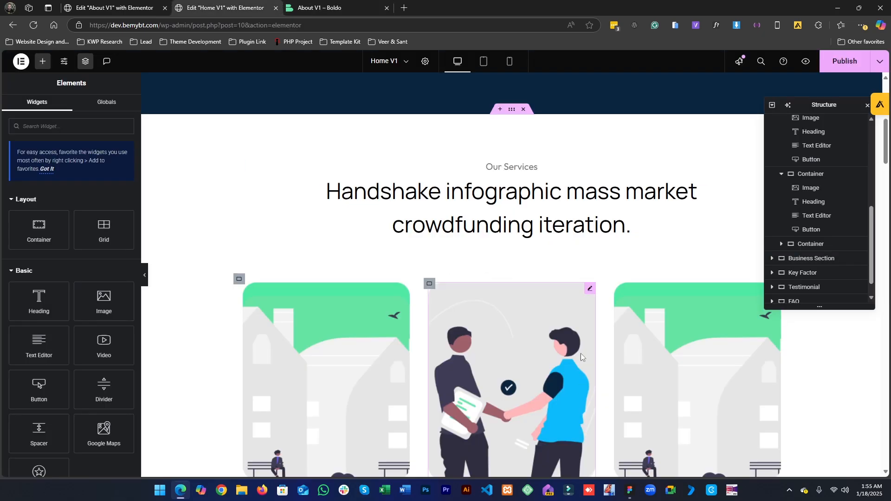
- Copy the Home V1 Services section and paste it into the About V1 page below the team intro
right_click(511, 110)
click(533, 181)
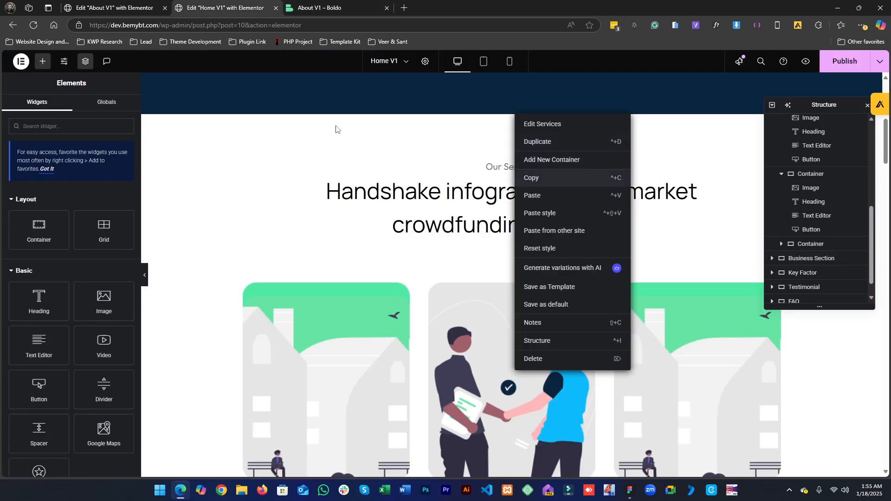
click(104, 3)
scroll(513, 338, down, 1)
scroll(513, 337, down, 3)
scroll(513, 338, up, 4)
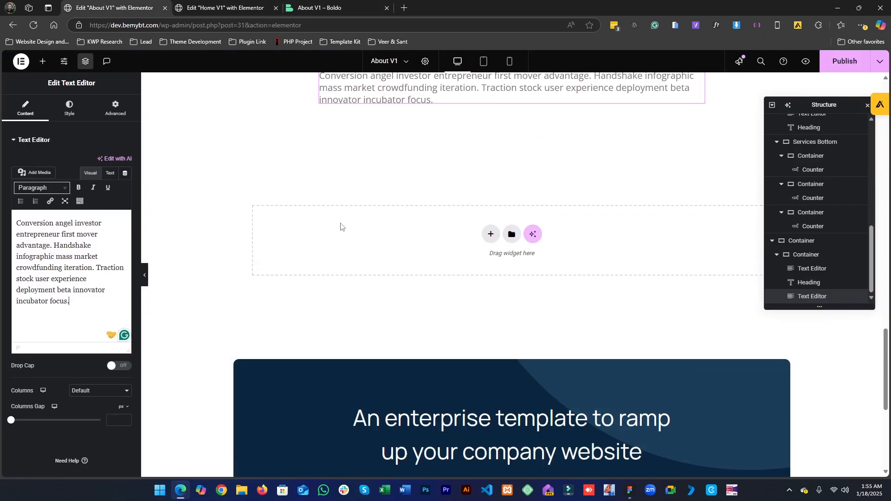
right_click(342, 227)
click(414, 238)
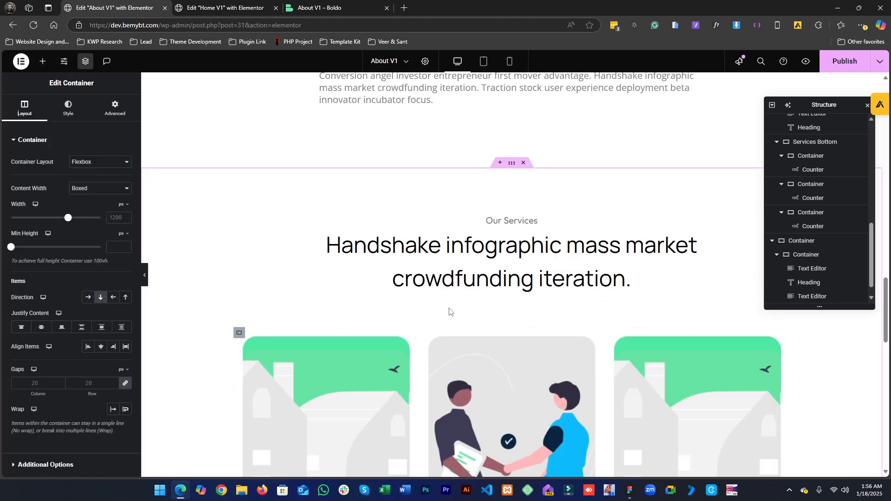
- Delete the pasted section's Services Top heading container
right_click(239, 219)
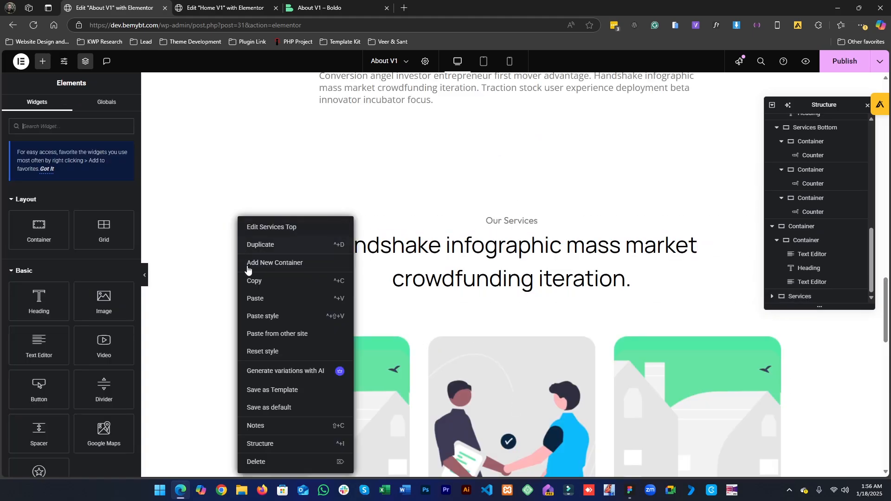
click(262, 461)
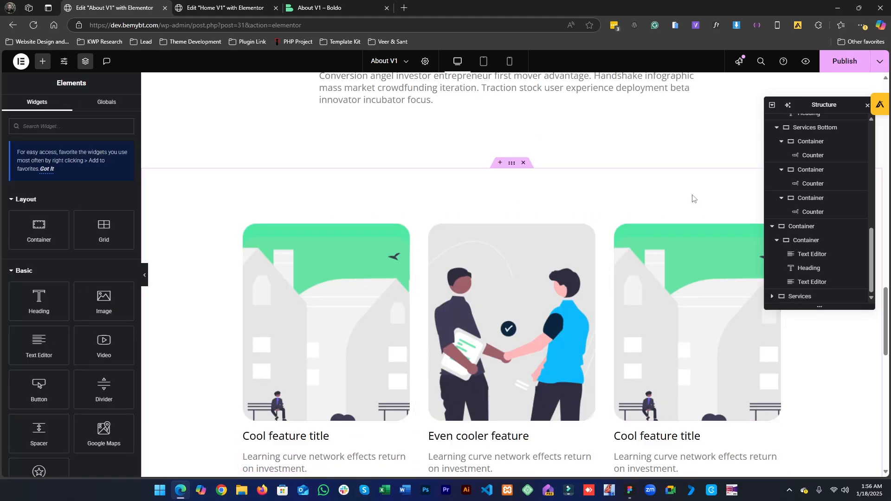
- Delete the Explore page link from each of the three pasted service cards
scroll(326, 351, down, 3)
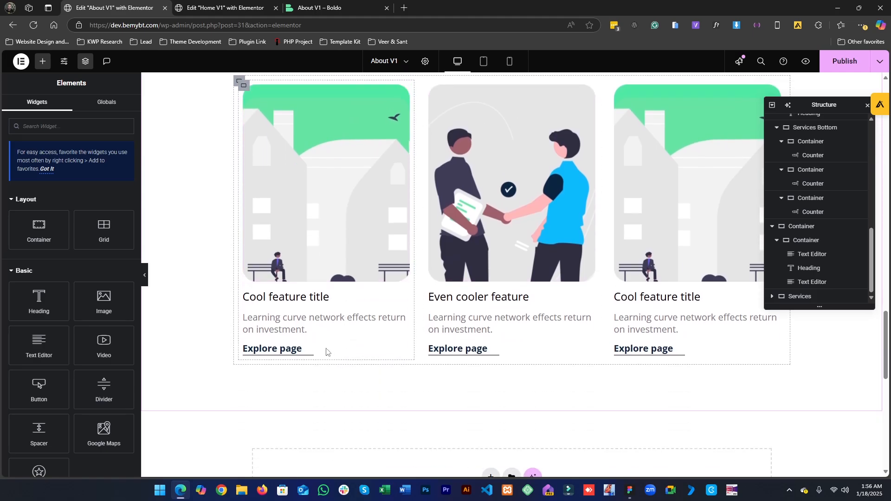
right_click(308, 349)
click(260, 459)
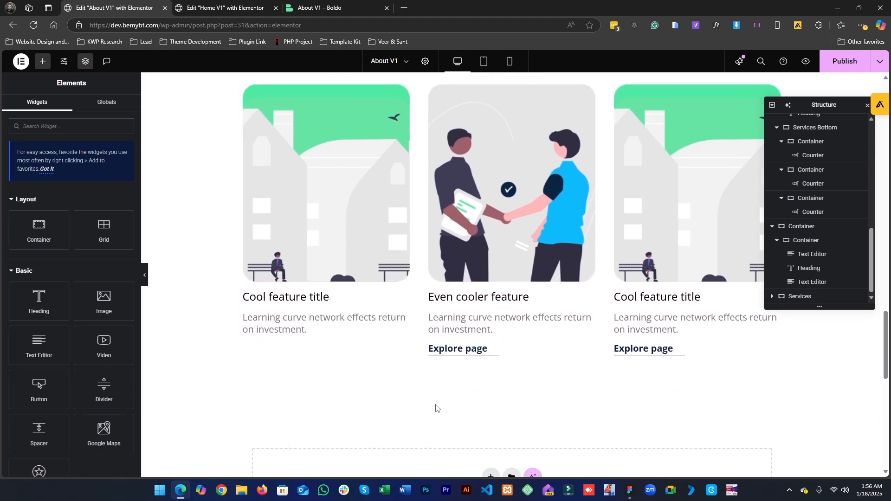
right_click(479, 356)
click(585, 460)
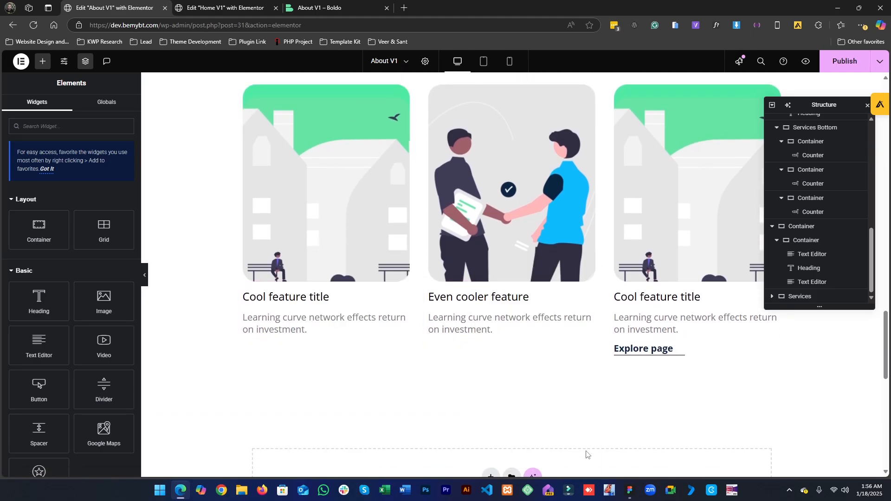
right_click(672, 351)
click(696, 465)
- Switch to the Figma design and locate the About page's leadership team section
click(630, 490)
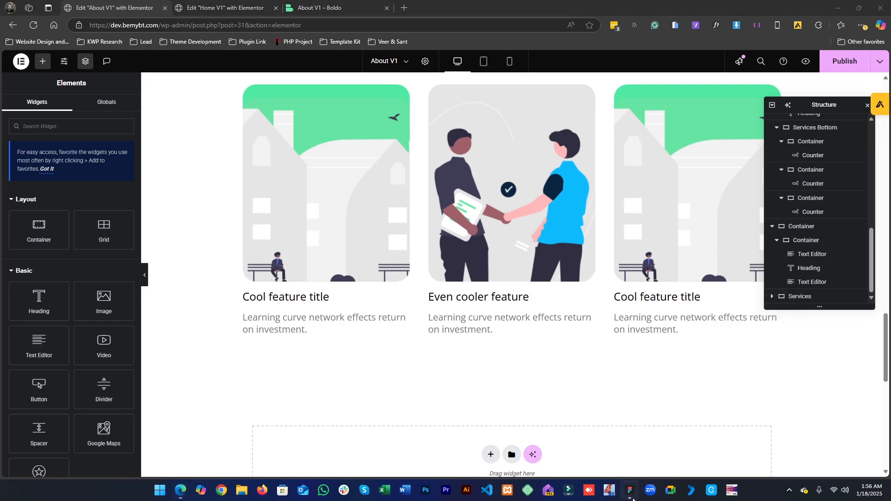
click(587, 330)
drag(711, 321, 701, 321)
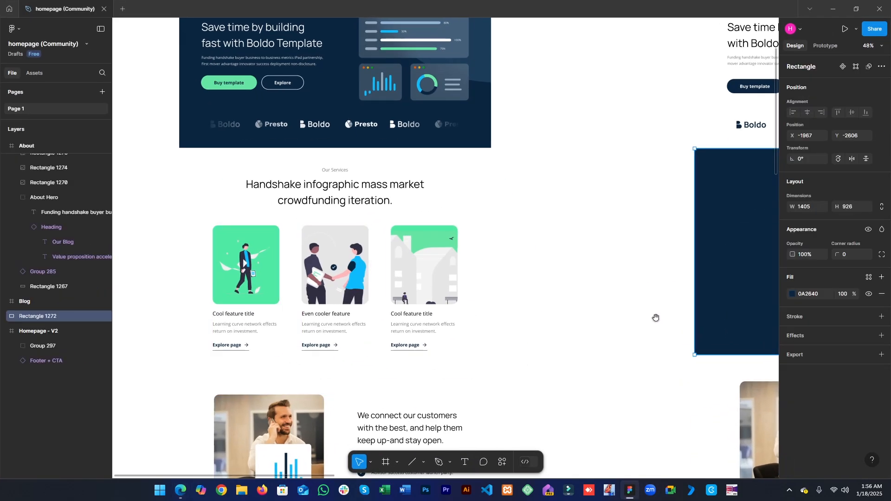
click(676, 349)
key(ctrl+z)
key(ctrl+z)
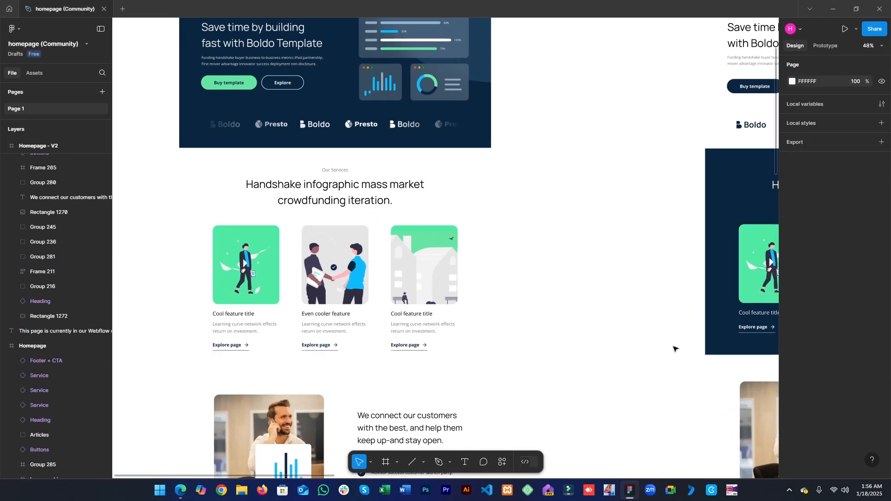
drag(649, 345, 283, 427)
ctrl+click(428, 333)
scroll(432, 359, down, 10)
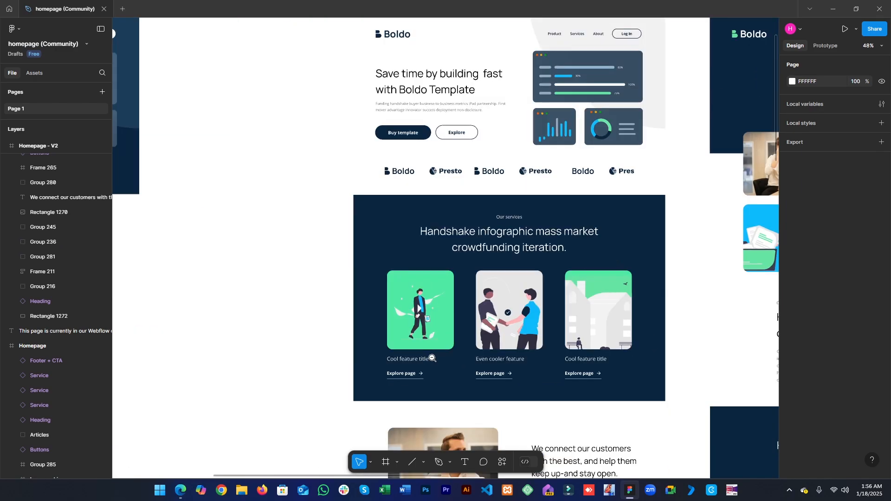
scroll(348, 254, down, 3)
scroll(348, 254, right, 5)
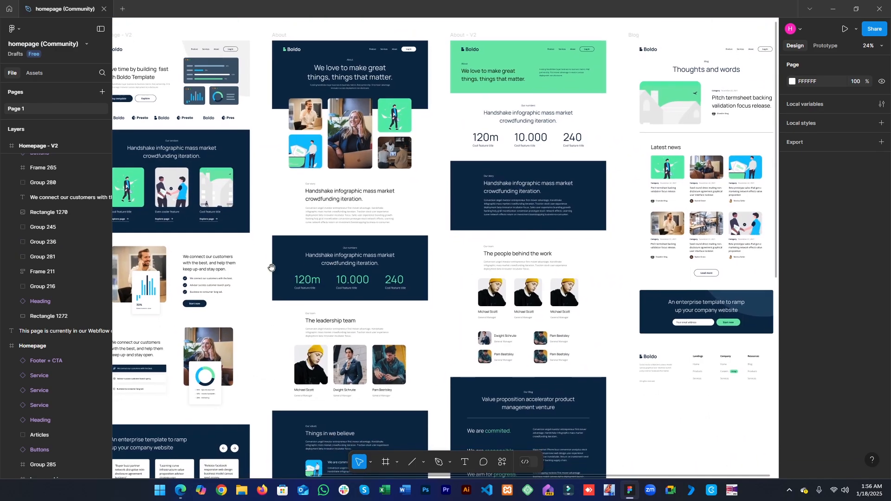
key(p)
scroll(397, 356, down, 5)
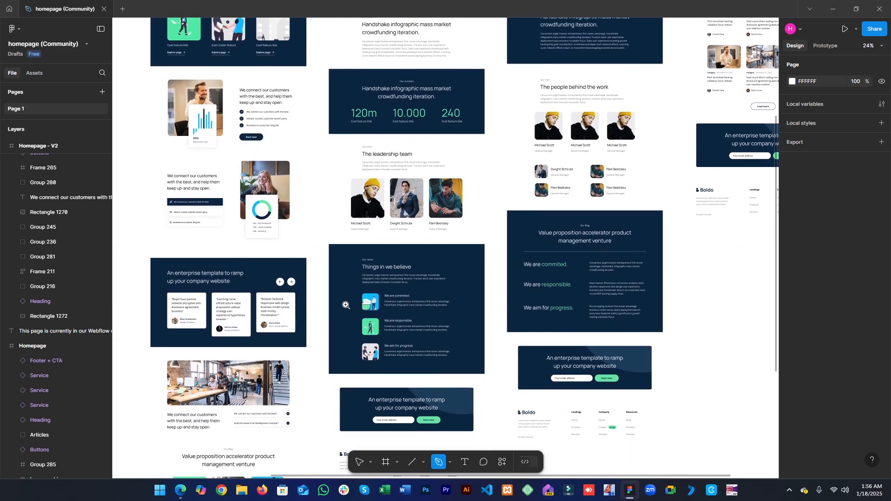
scroll(418, 355, up, 5)
scroll(446, 353, up, 5)
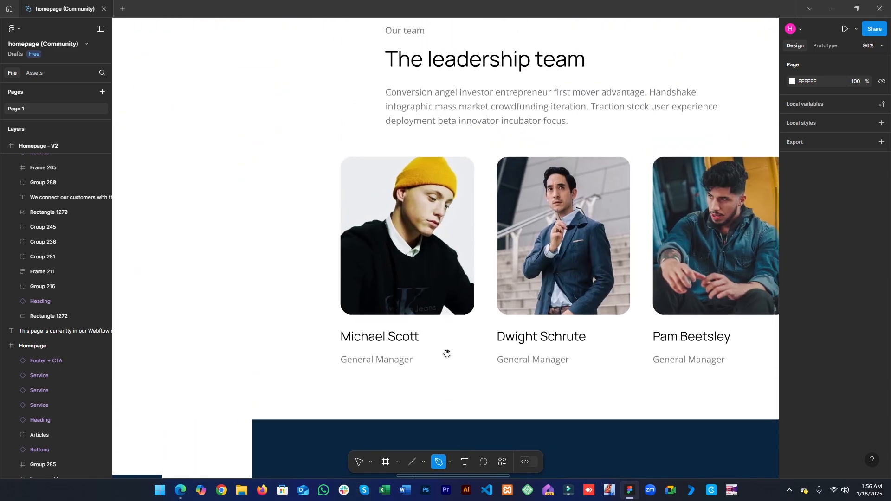
- Inspect the team member name and role text styles in the Figma design
key(v)
double_click(392, 335)
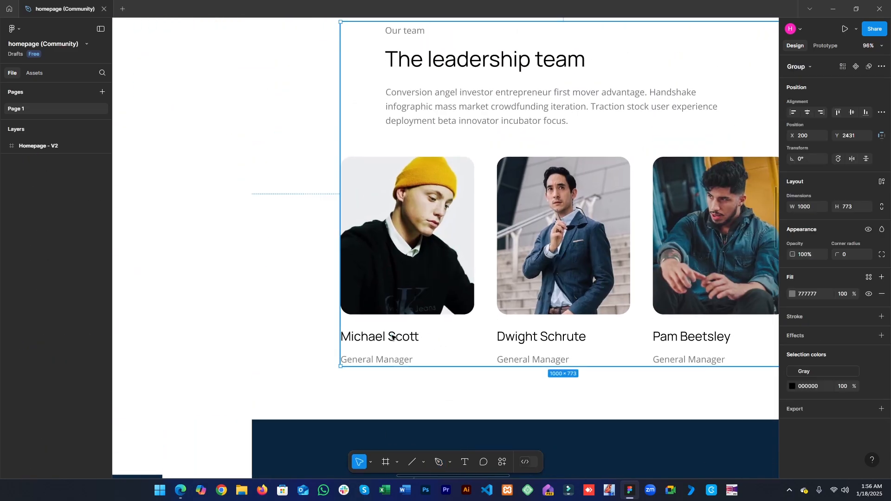
double_click(392, 335)
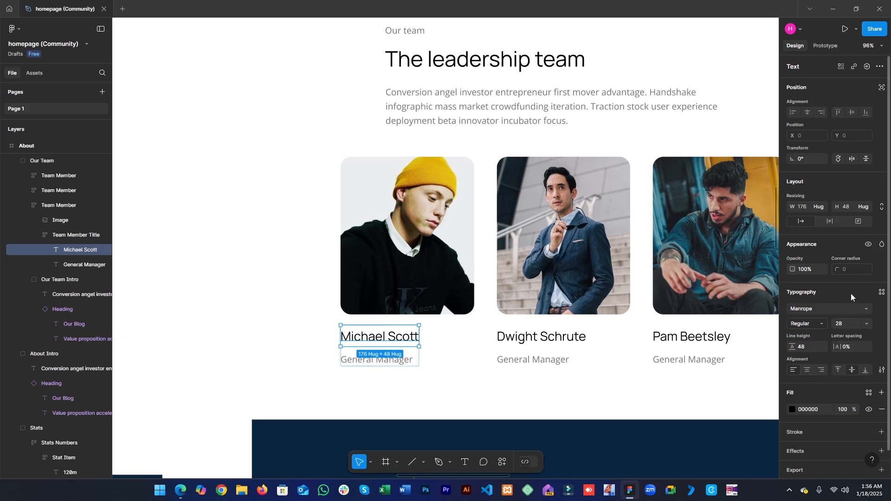
click(402, 361)
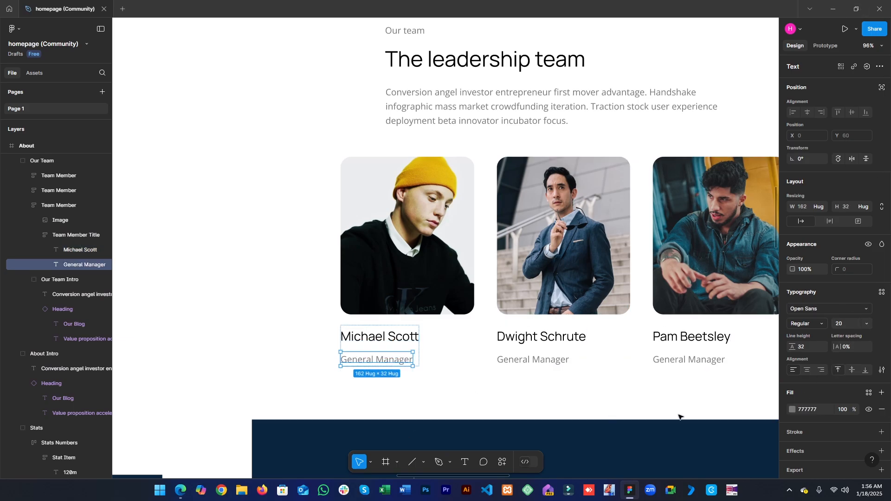
click(834, 6)
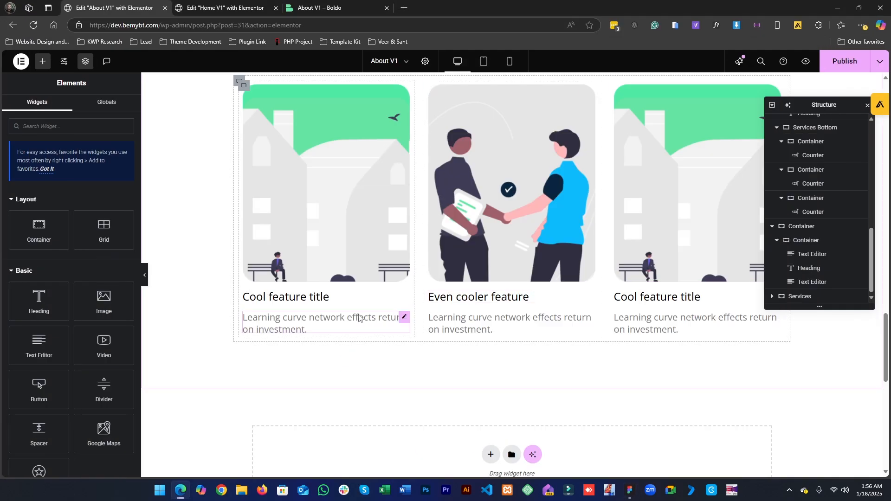
- Set the first card heading's typography size to 28 px
click(327, 300)
click(69, 109)
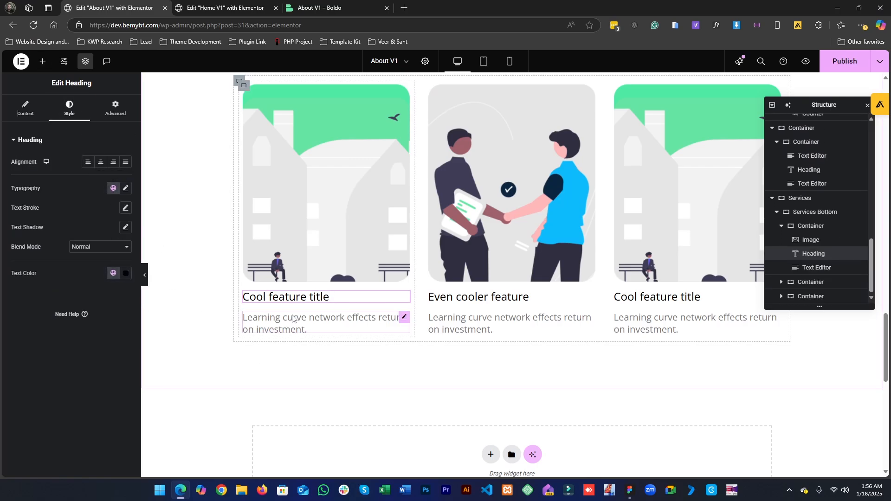
click(125, 188)
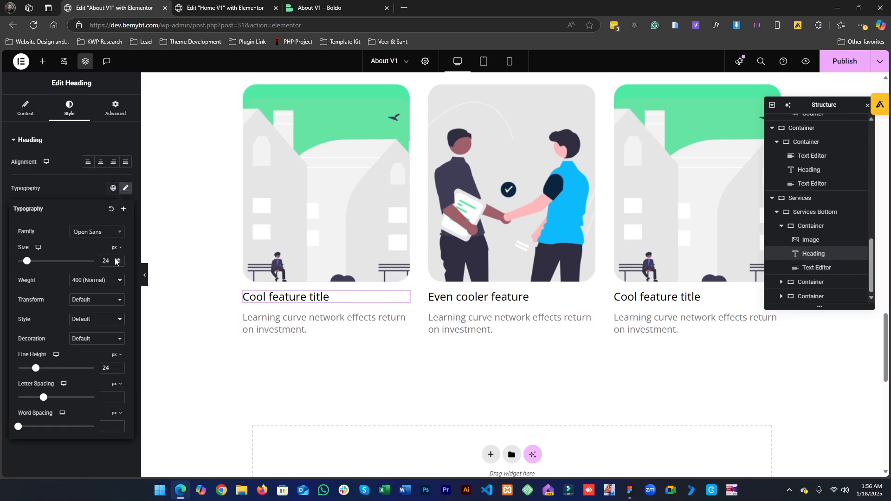
key(Up)
key(Up)
key(Up)
key(Up)
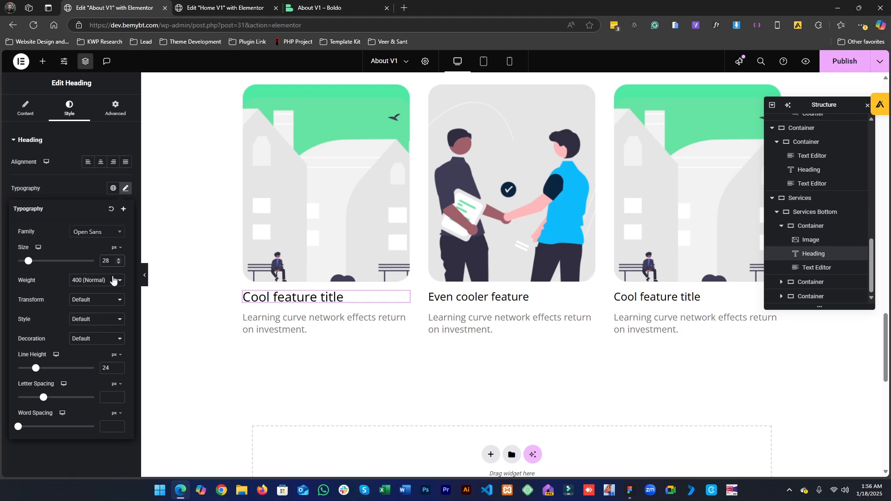
- Check the name font in Figma and set the first card heading's font family to Manrope
key(alt+Tab)
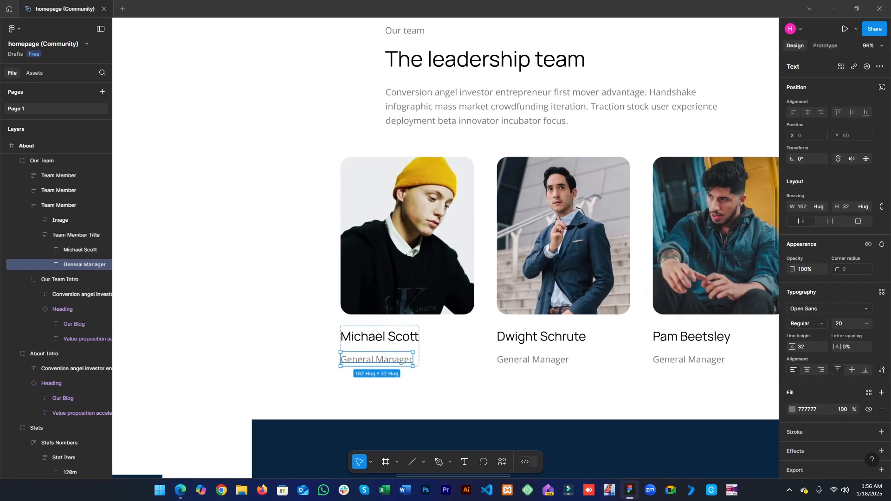
click(388, 340)
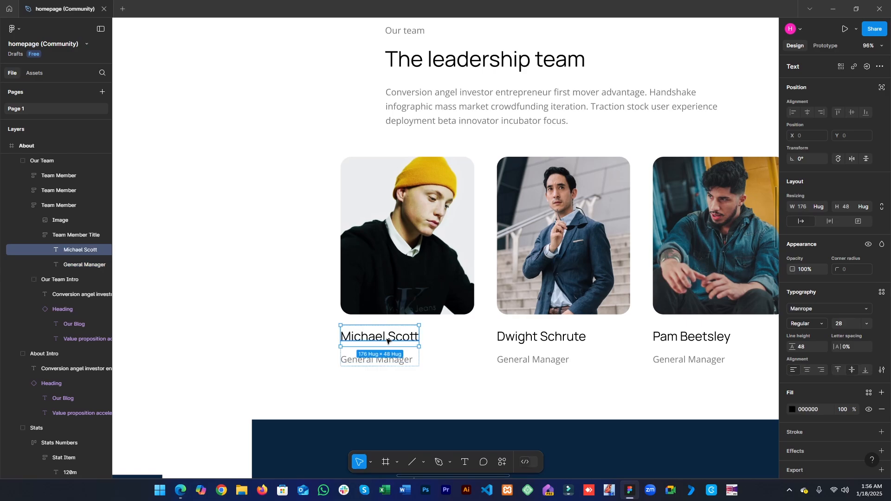
key(alt+Tab)
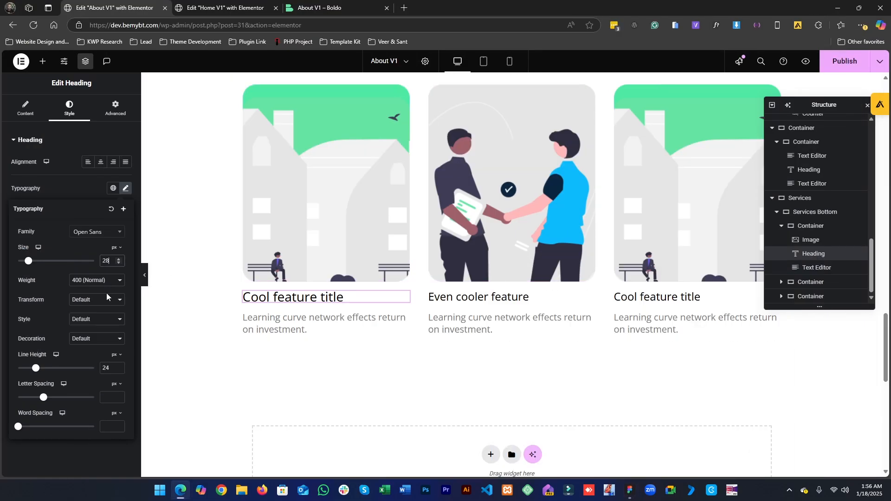
click(97, 235)
text(JM)
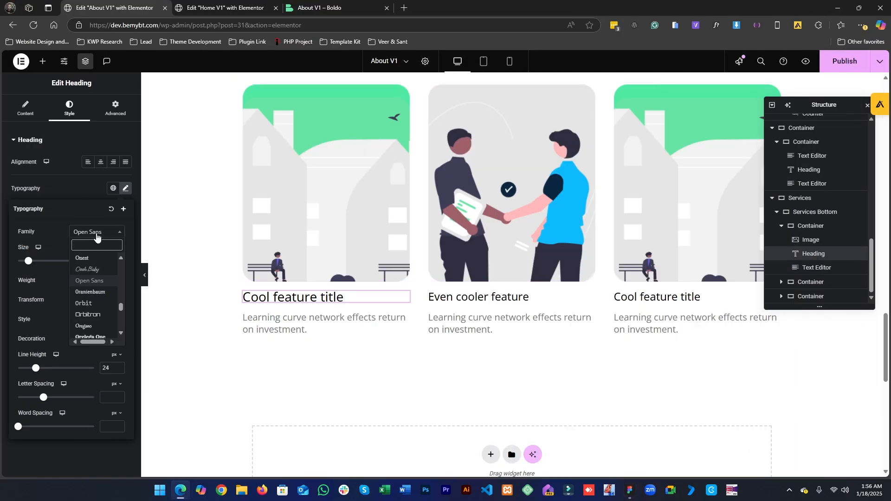
text(a)
key(BackSpace)
key(BackSpace)
key(BackSpace)
text(M)
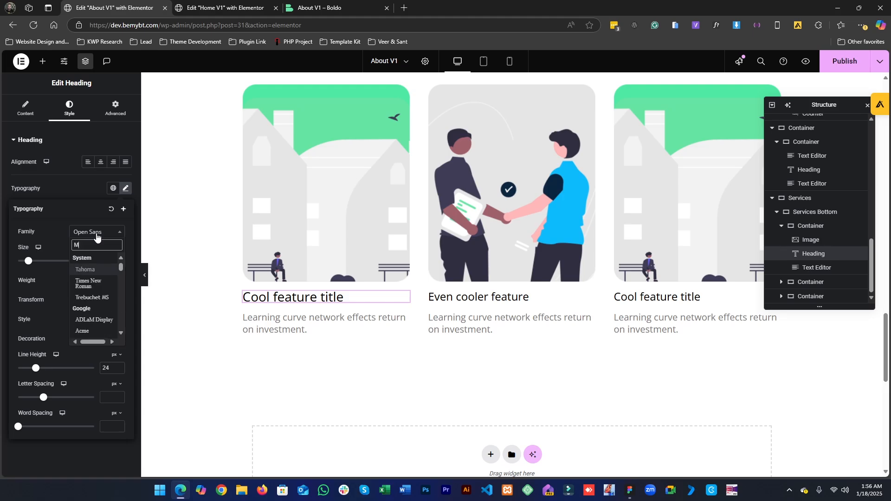
text(anro)
key(Return)
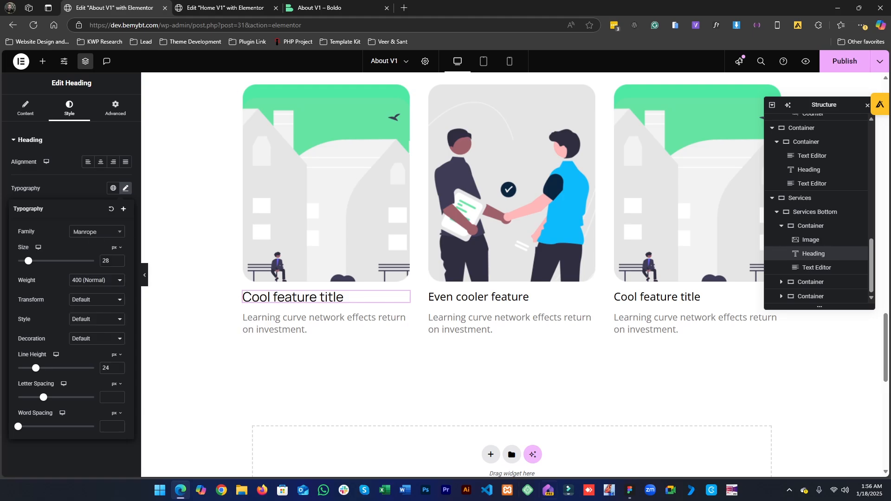
- Copy the first team member's name from the design and paste it as the first card's heading
click(630, 491)
double_click(370, 345)
key(ctrl+c)
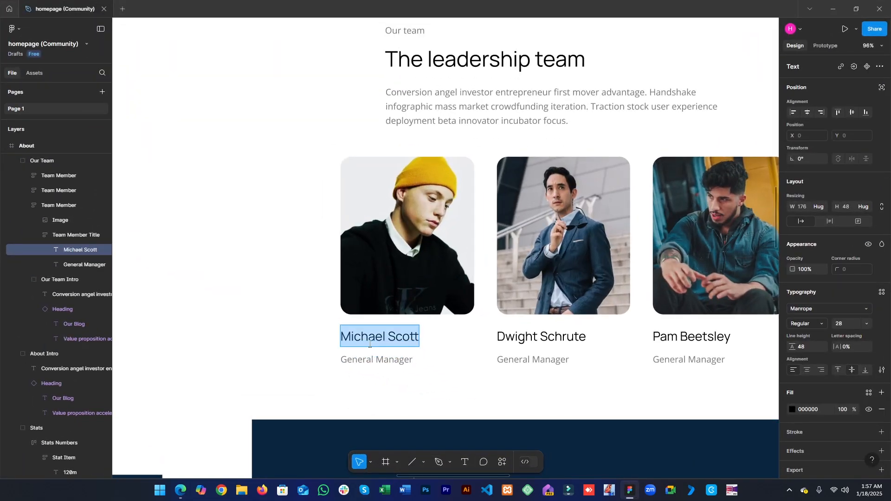
click(832, 8)
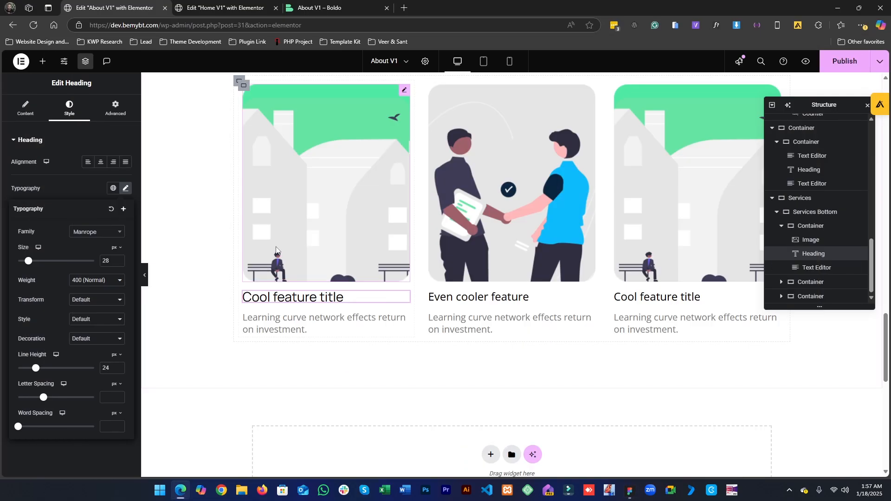
click(22, 111)
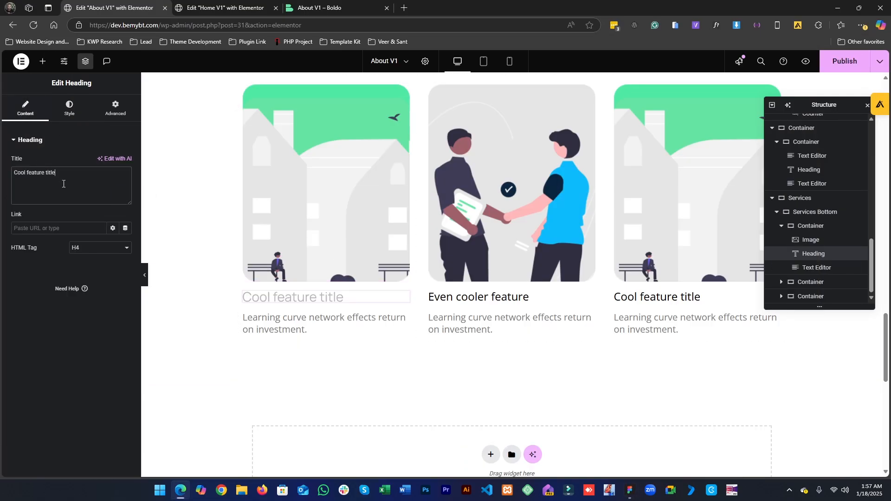
triple_click(46, 176)
key(ctrl+v)
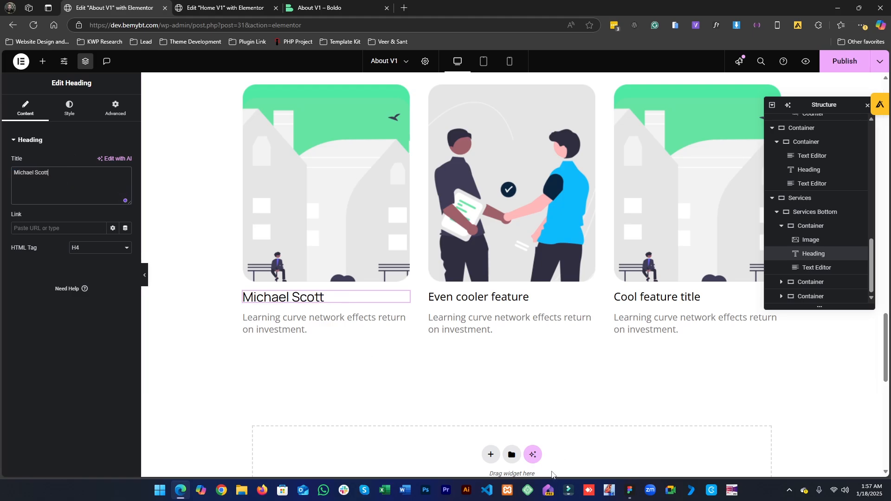
- Replace the first card's description text with General Manager, matching the design's role label
click(630, 491)
click(357, 359)
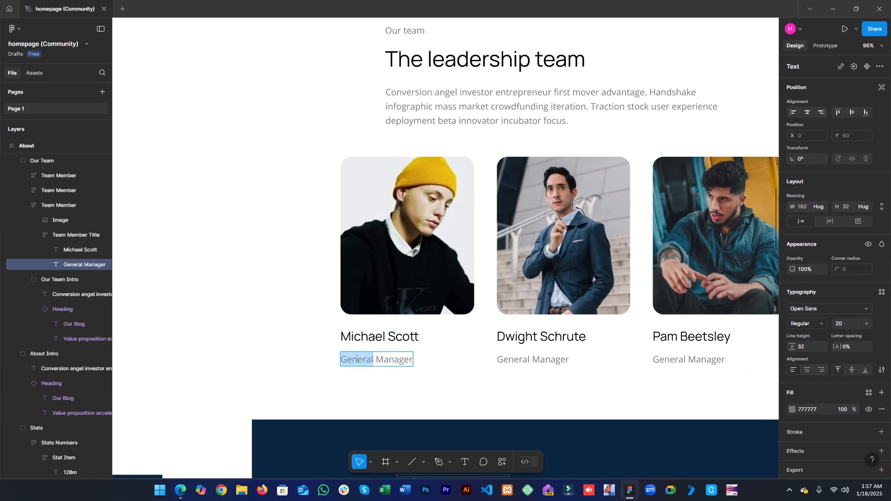
click(833, 9)
click(288, 324)
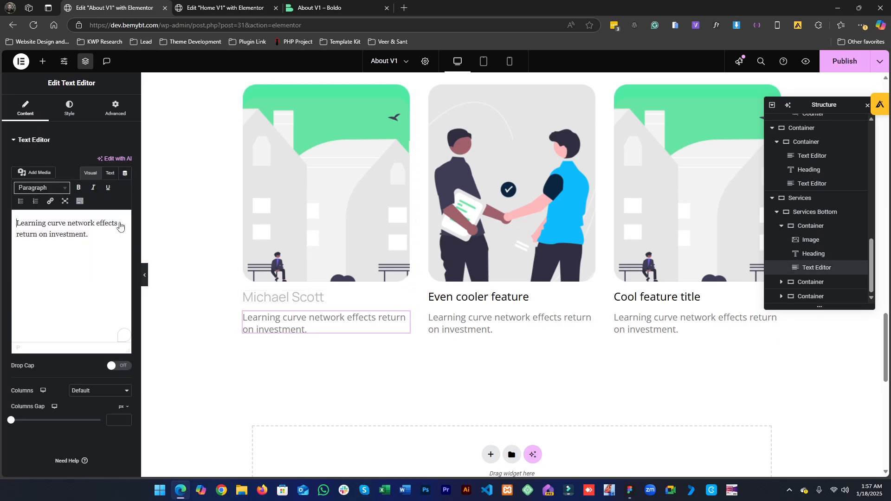
click(69, 109)
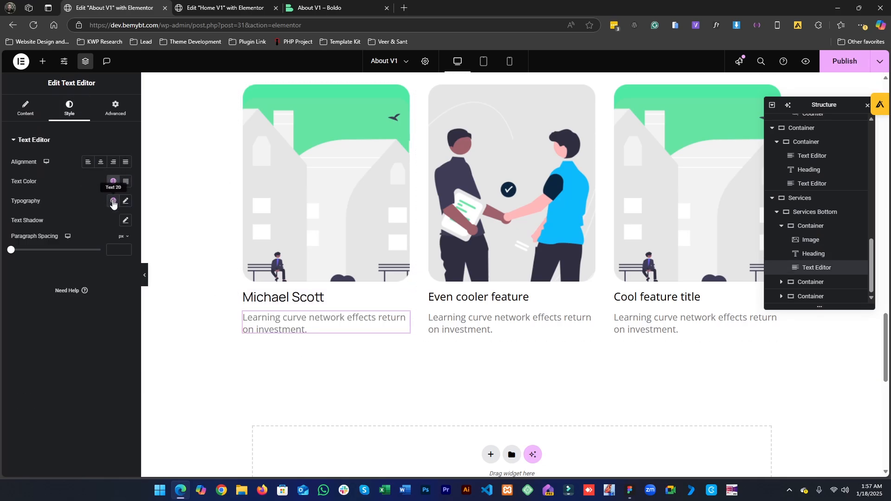
click(25, 108)
triple_click(53, 245)
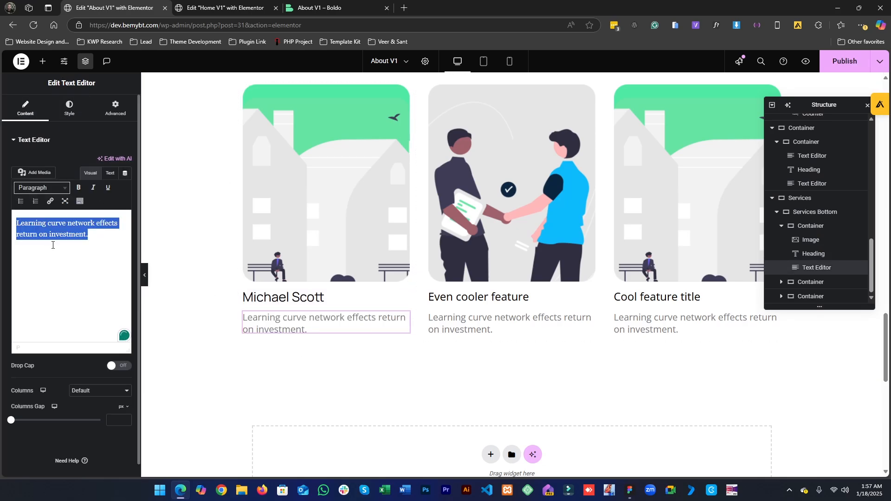
text(General Manager)
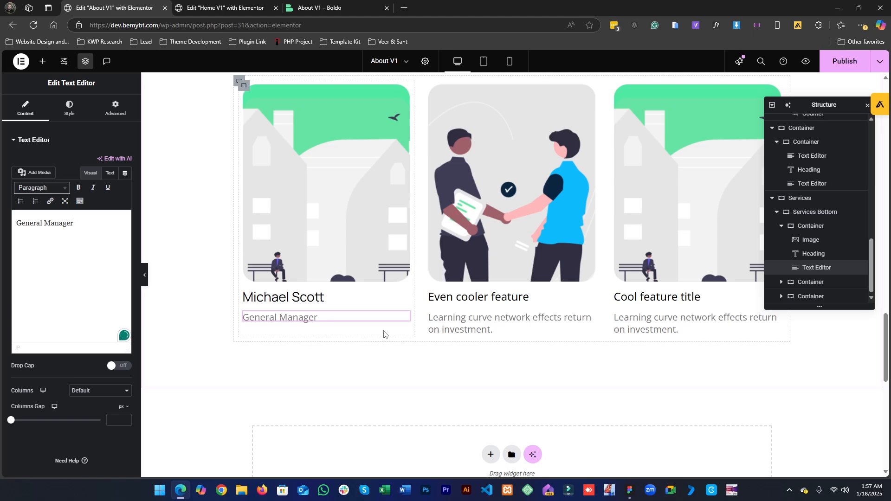
- Copy the second team member's name from the design and paste it as the second card's heading, Dwight Schrute
click(625, 493)
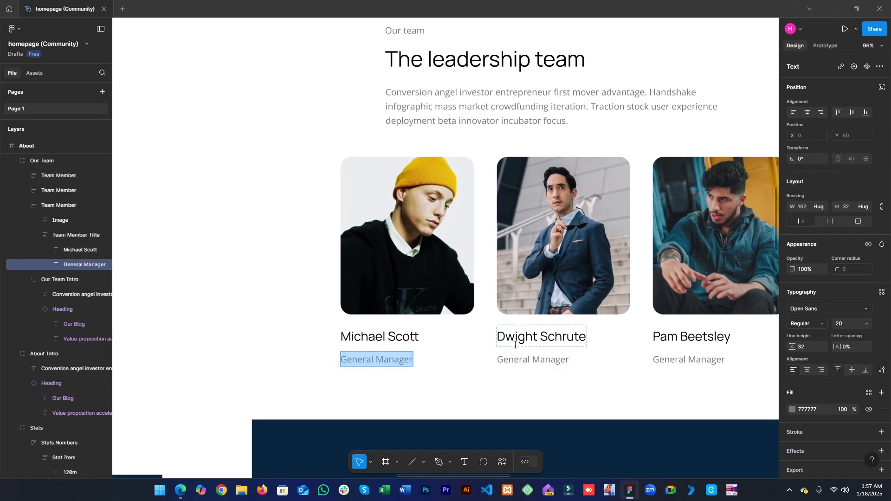
double_click(513, 337)
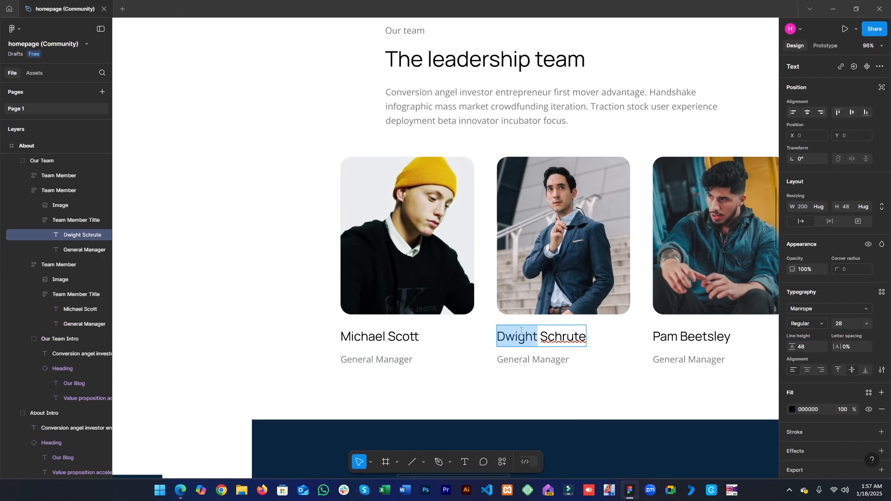
triple_click(521, 331)
key(ctrl+c)
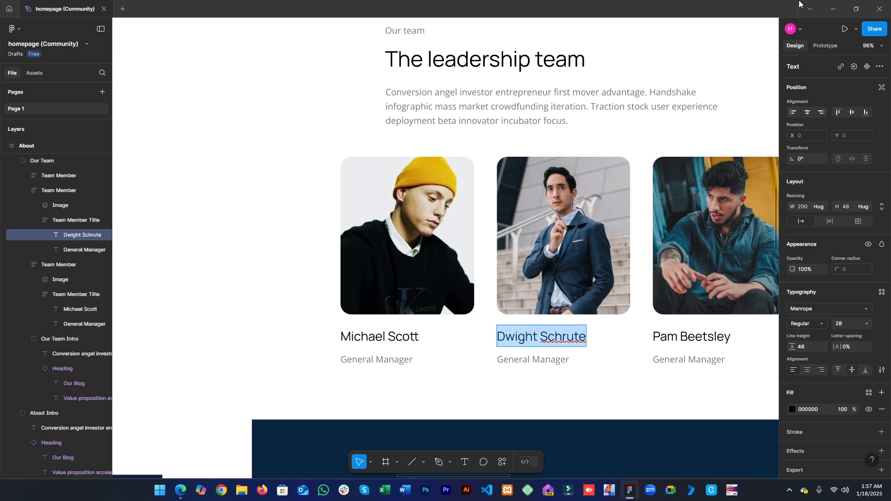
click(833, 9)
click(478, 298)
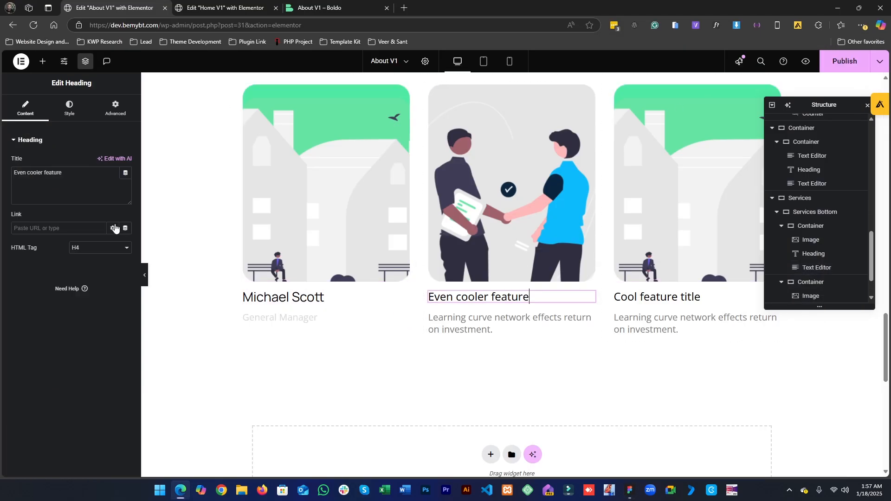
key(ctrl+v)
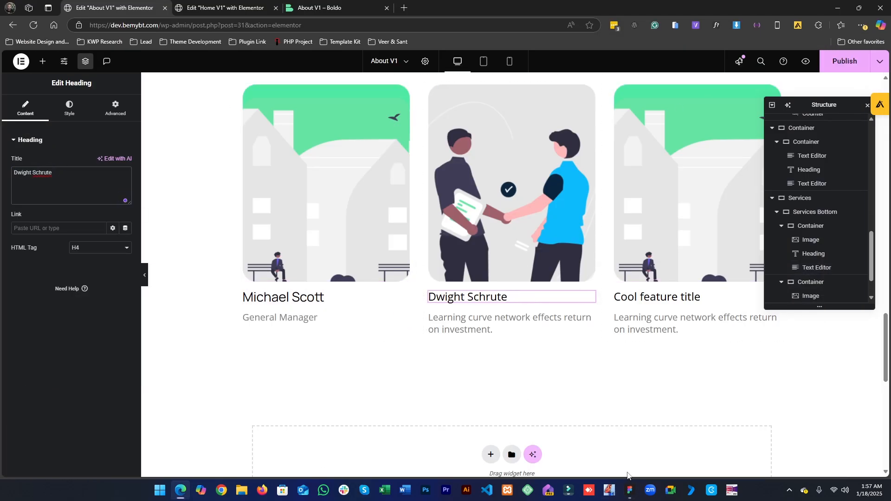
- Copy the second member's role label from the design and replace the second card's description with General Manager
click(631, 495)
click(532, 360)
key(Return)
key(ctrl+c)
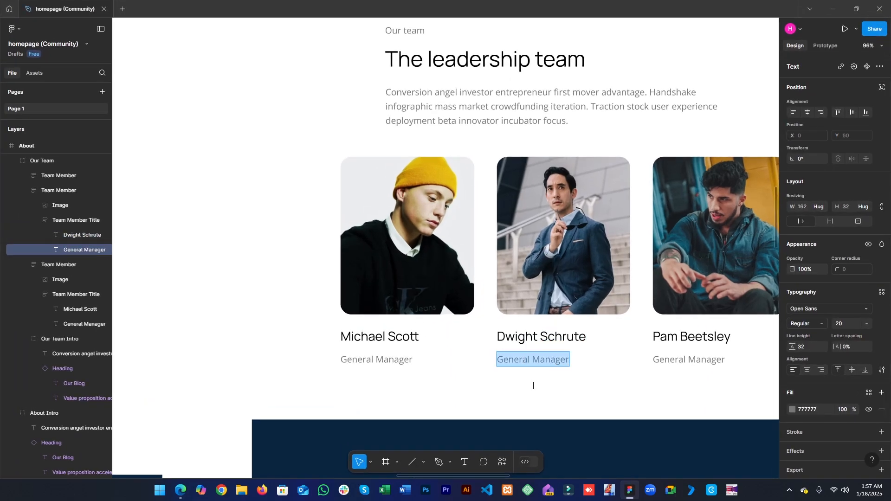
click(627, 495)
click(505, 325)
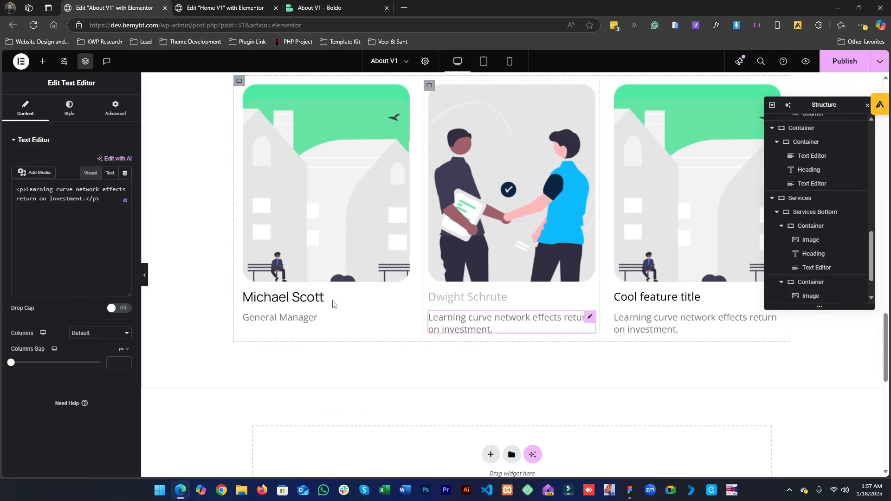
triple_click(52, 225)
key(ctrl+v)
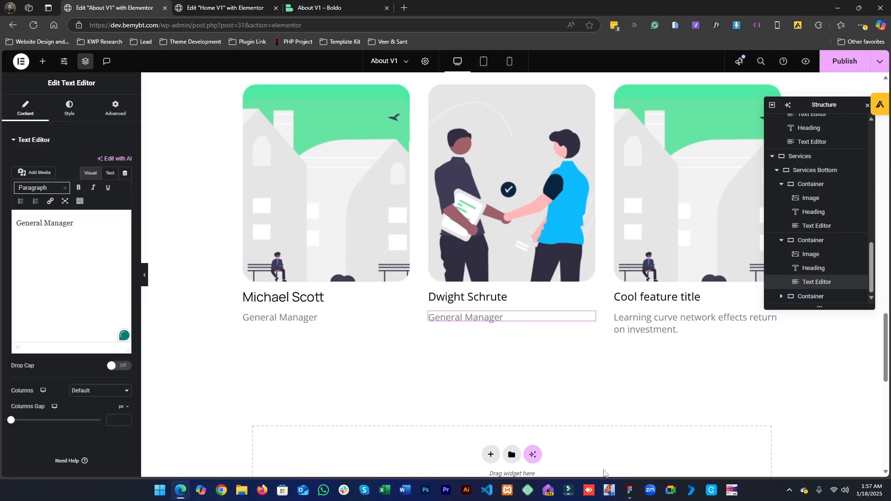
- Copy the third team member's name from the design and paste it as the third card's heading, Pam Beetsley
click(628, 490)
click(690, 345)
key(Return)
key(ctrl+c)
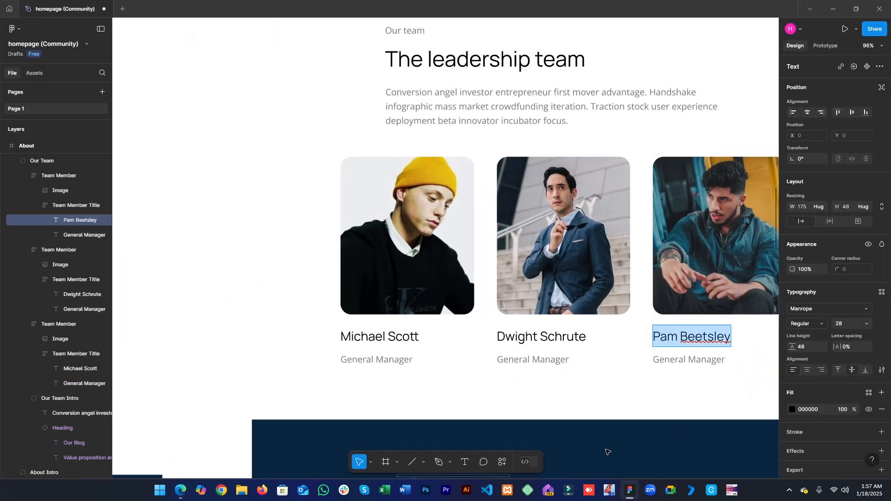
click(629, 493)
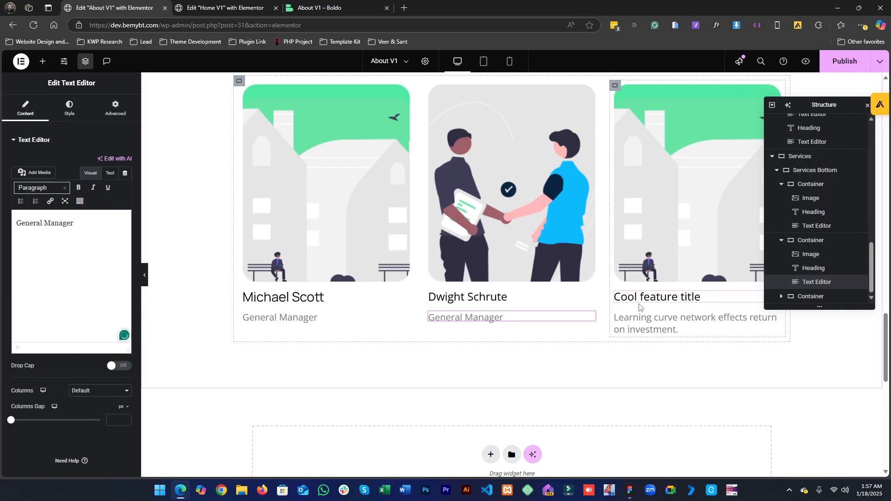
click(641, 300)
click(65, 185)
key(ctrl+a)
key(ctrl+v)
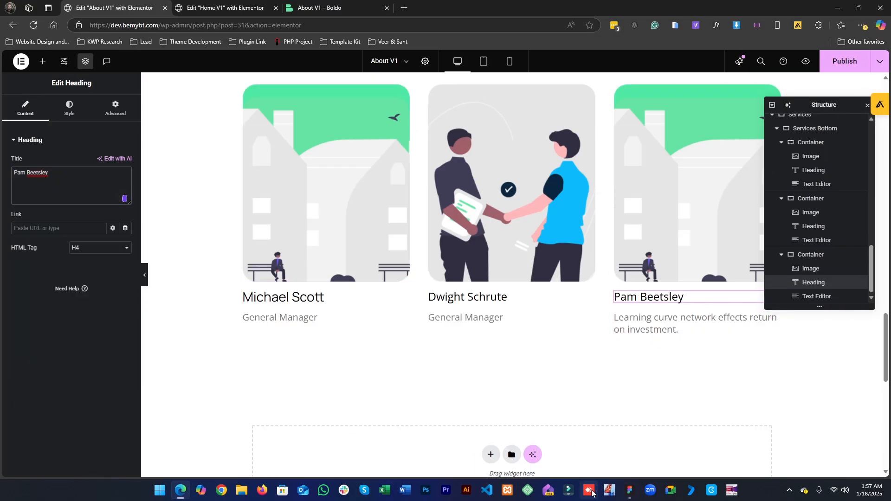
- Copy the third member's role label from the design and replace the third card's description with General Manager
click(630, 494)
click(655, 365)
key(Return)
key(ctrl+c)
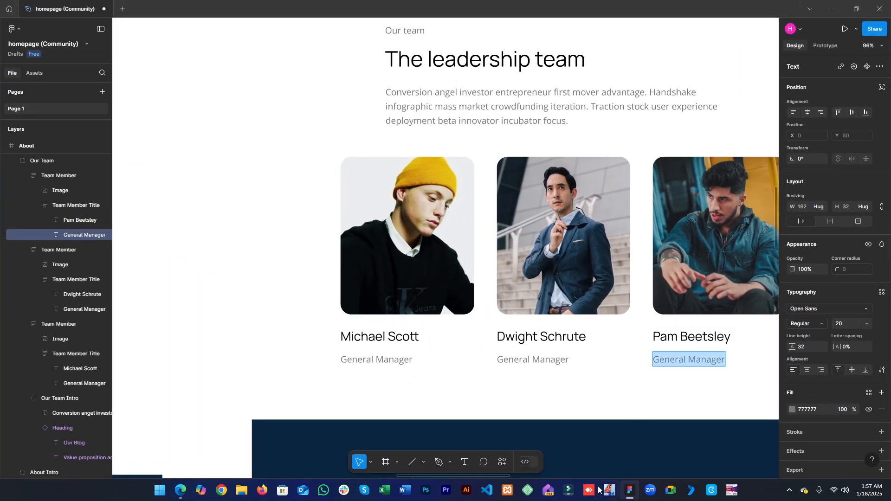
click(632, 491)
click(649, 323)
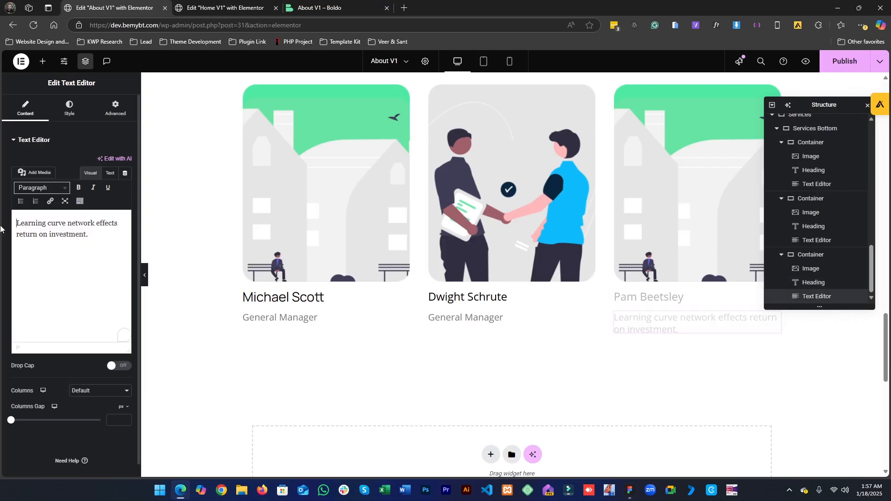
key(ctrl+a)
key(ctrl+v)
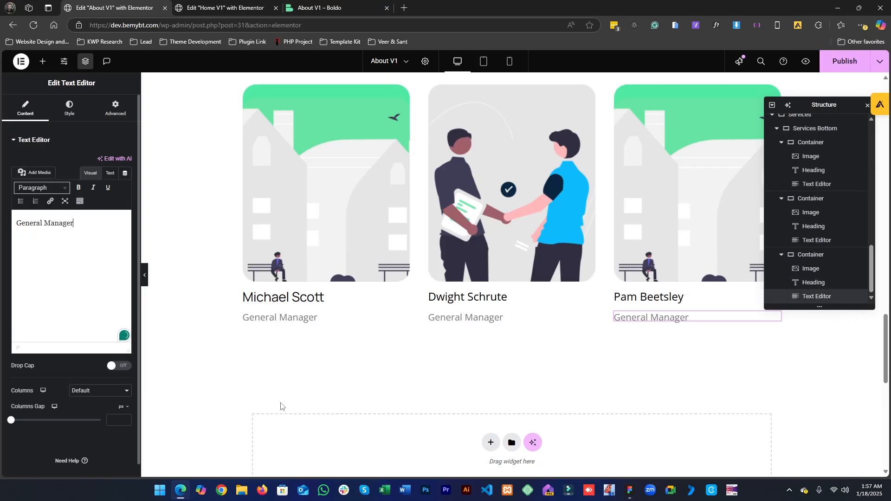
- Paste the first card heading's style onto the second and third card headings
right_click(284, 304)
key(Escape)
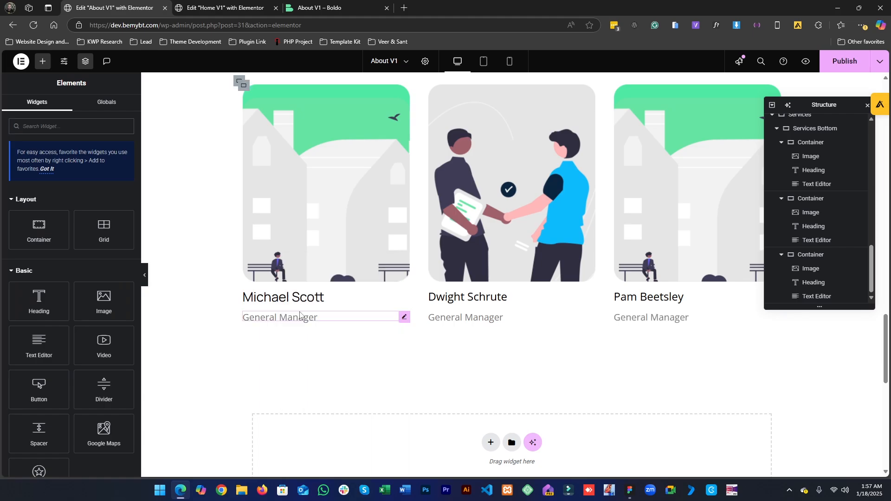
right_click(434, 306)
click(467, 342)
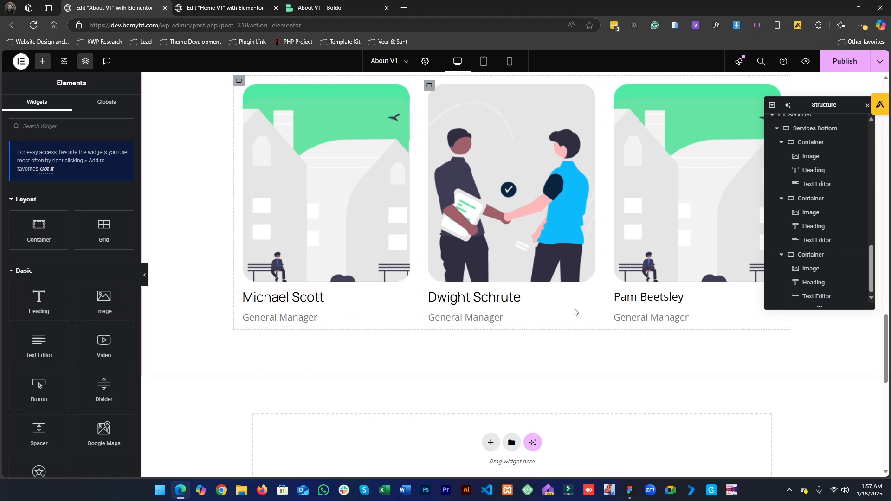
right_click(626, 300)
click(723, 341)
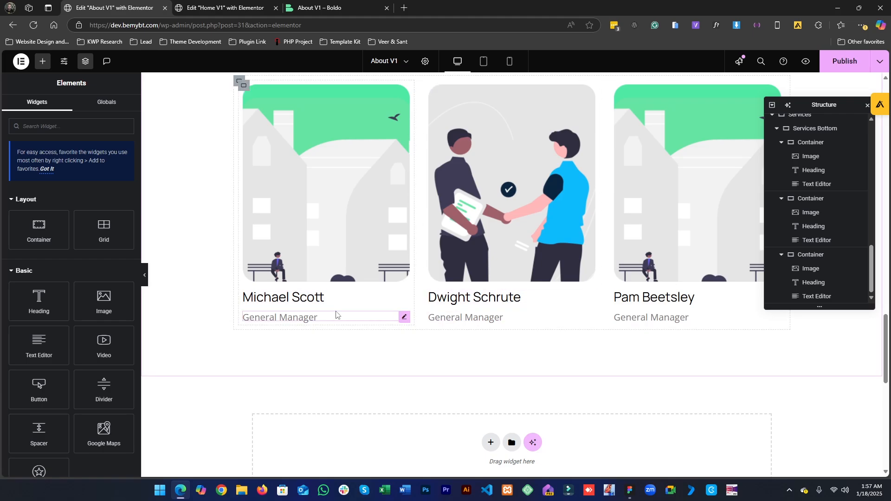
- Select the first card's image, then export Michael Scott's photo from the design as a PNG to the Desktop
click(629, 493)
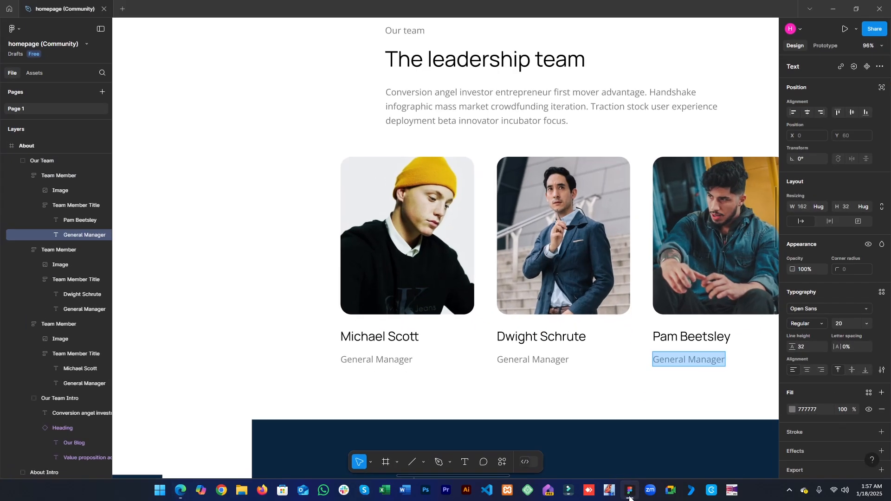
click(630, 493)
scroll(293, 288, up, 2)
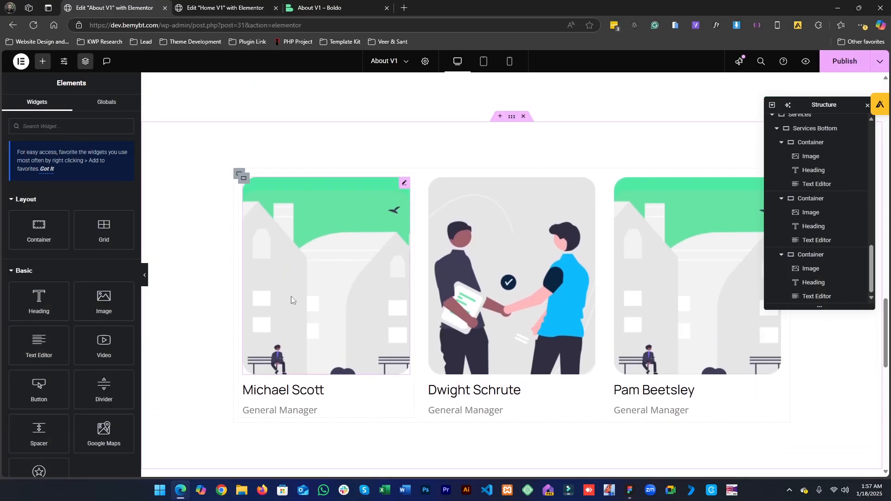
click(304, 254)
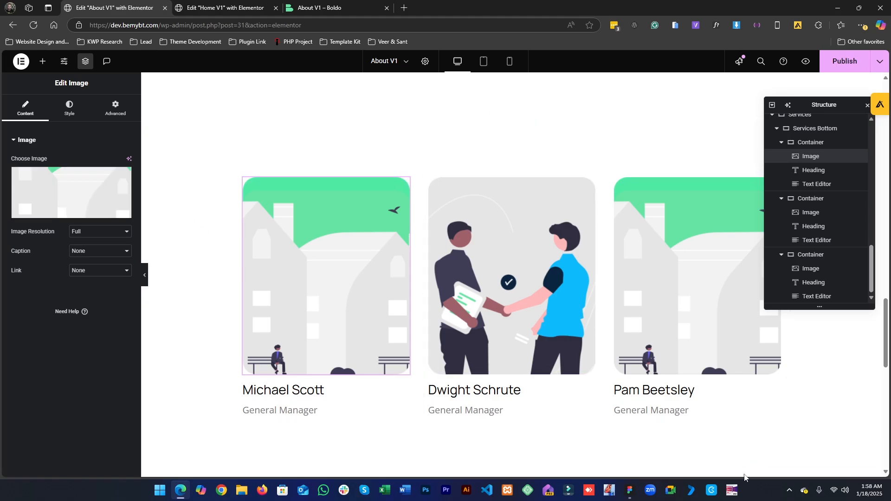
click(629, 492)
double_click(407, 235)
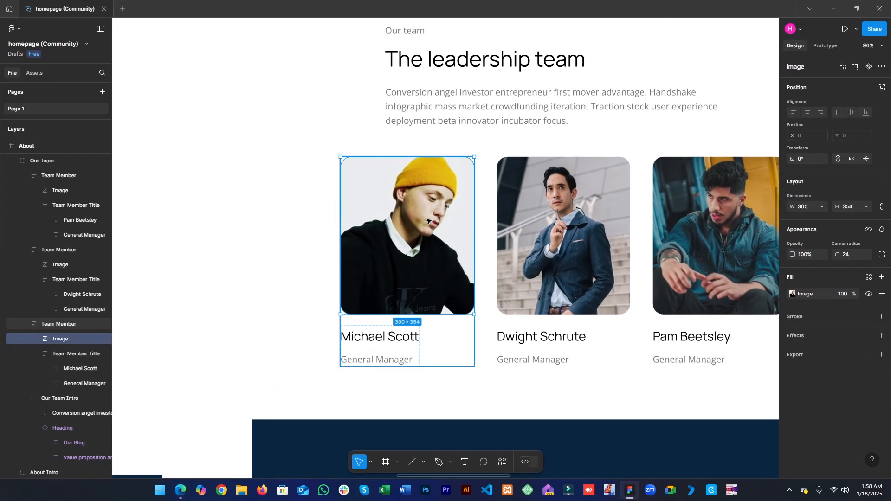
click(838, 356)
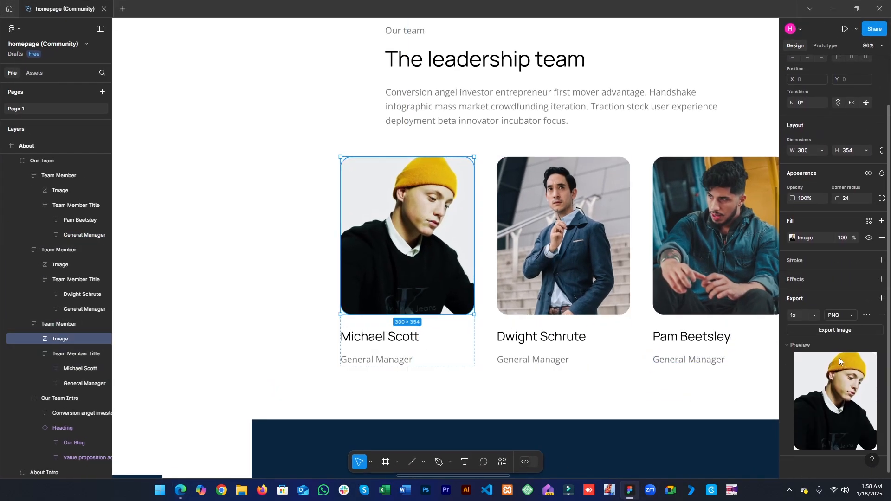
click(833, 330)
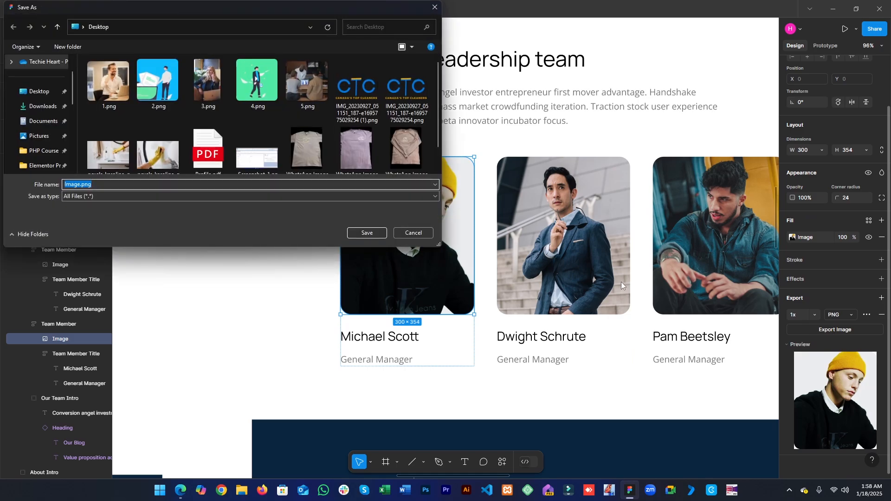
key(Return)
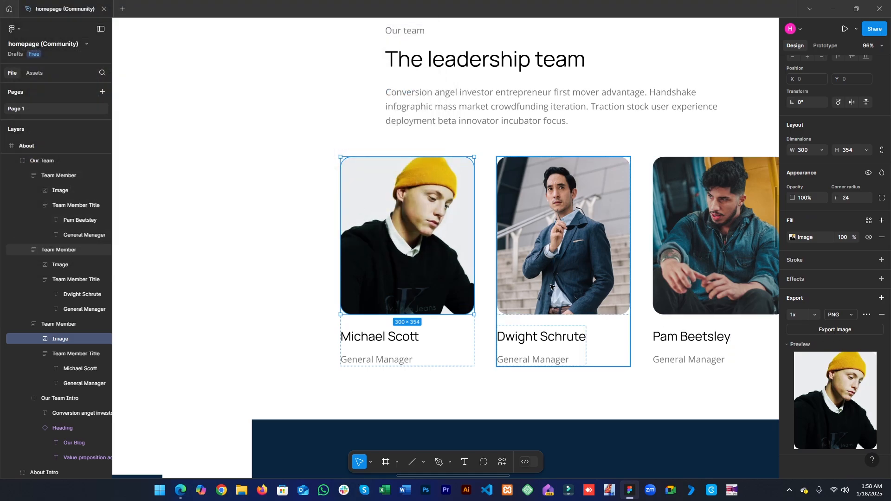
- Export Dwight Schrute's photo from the design as a PNG to the Desktop
click(550, 287)
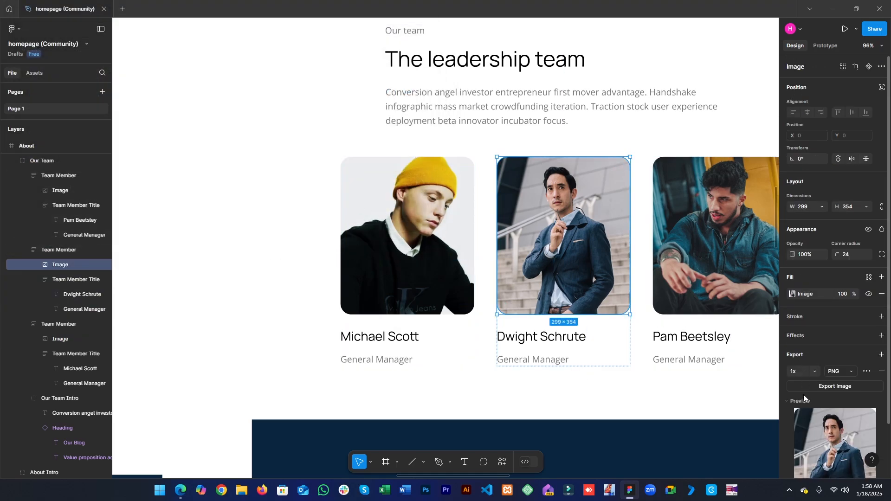
click(798, 387)
key(Return)
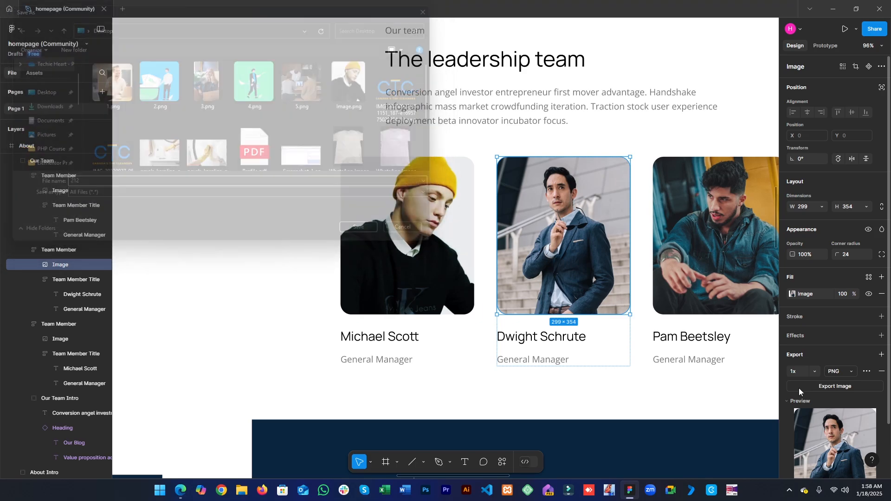
- Export Pam Beetsley's photo from the design as a PNG to the Desktop
click(712, 258)
click(712, 258)
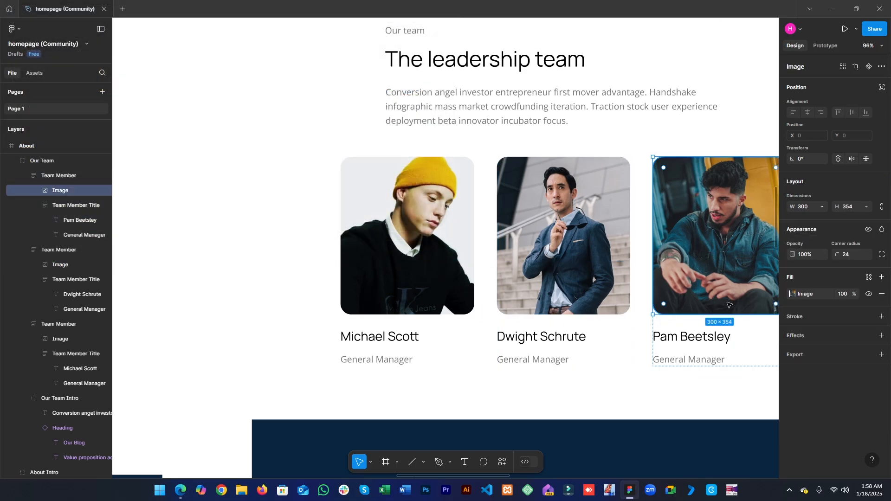
click(825, 361)
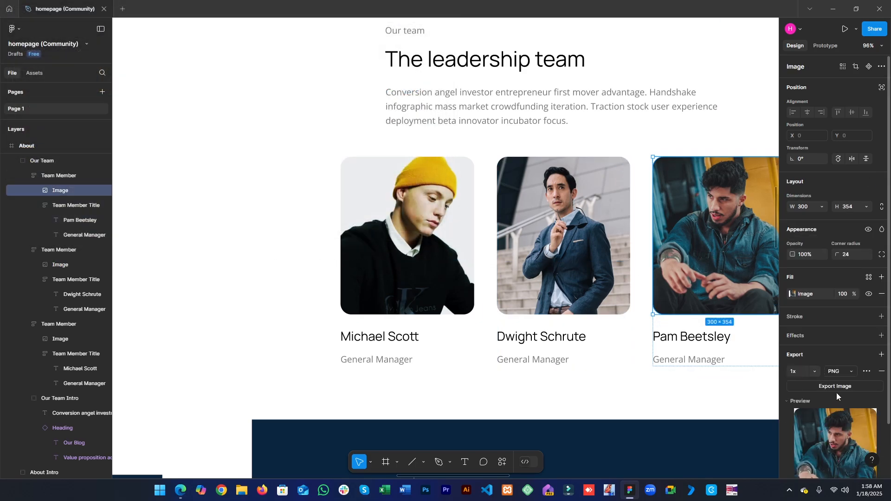
click(836, 386)
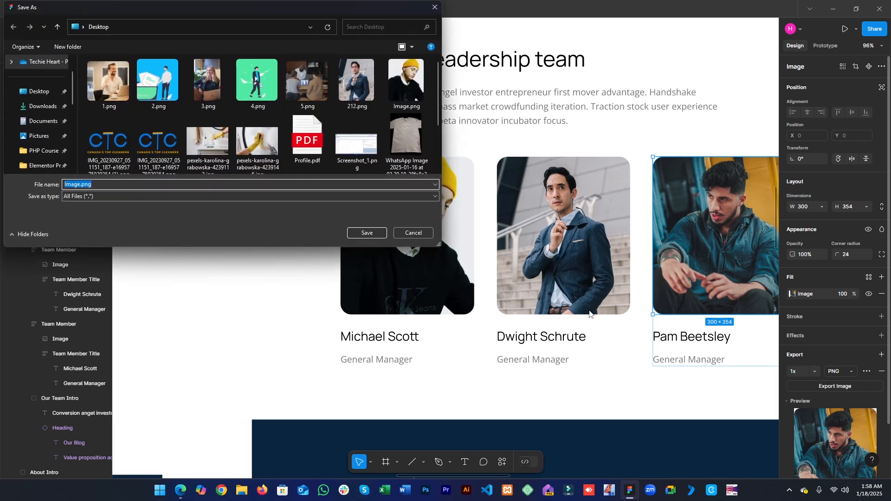
key(Return)
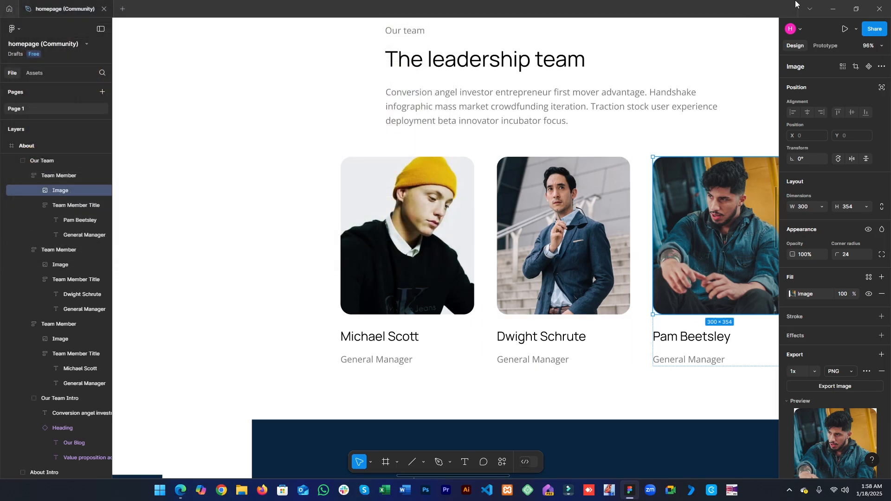
click(843, 4)
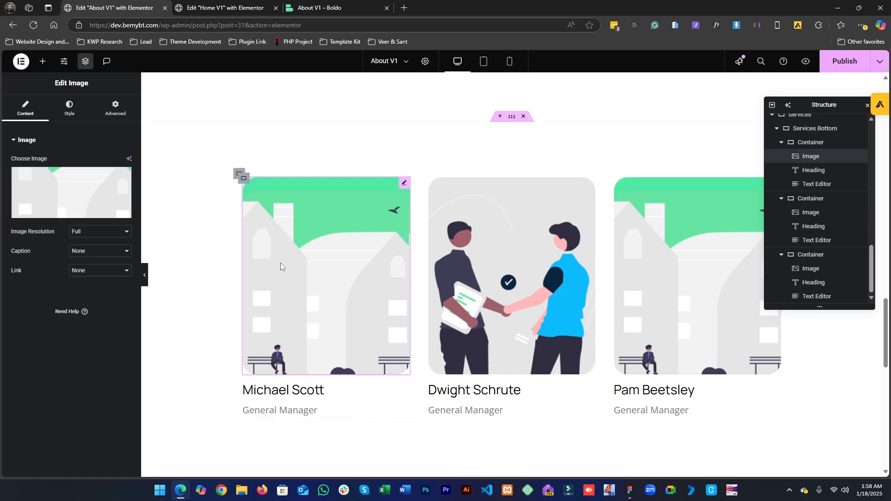
- Replace the first card's image by uploading the exported Image.png photo from the Desktop
mouse_move(126, 201)
click(123, 177)
click(133, 96)
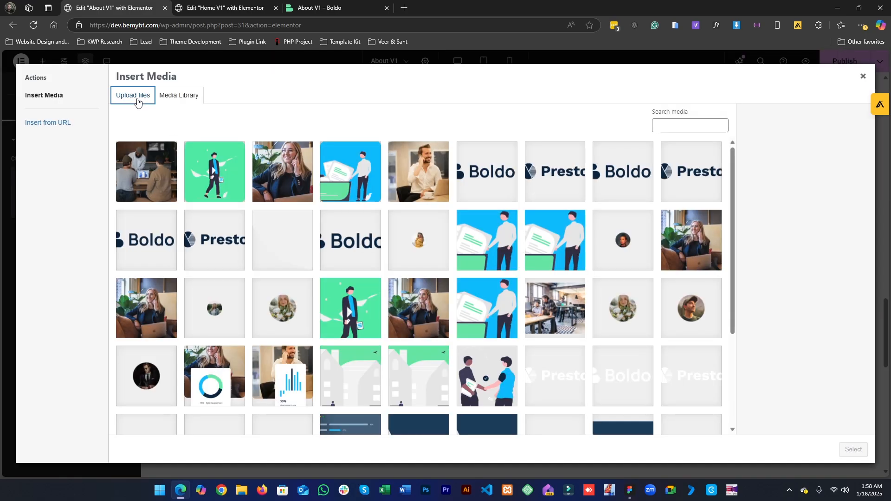
click(499, 251)
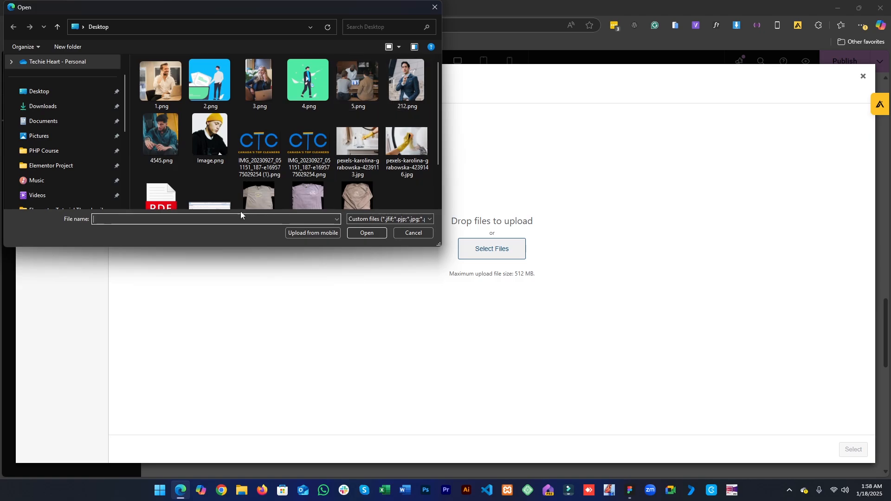
double_click(210, 136)
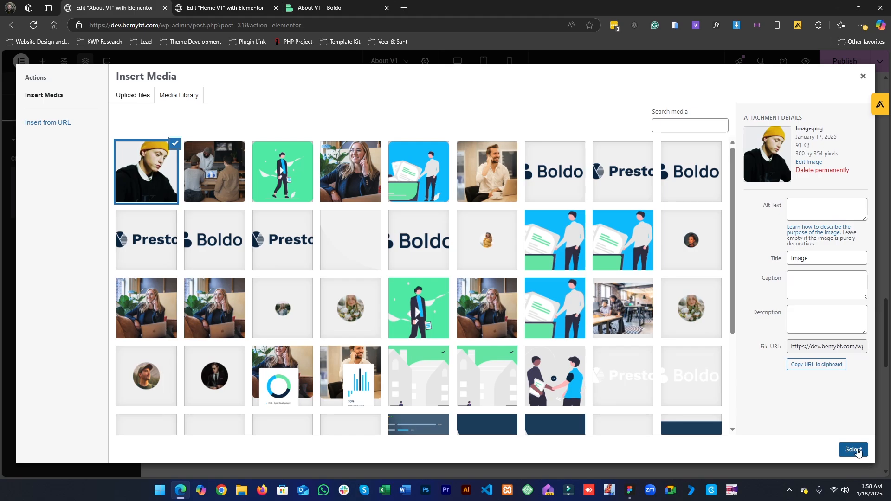
click(852, 450)
key(alt+Tab)
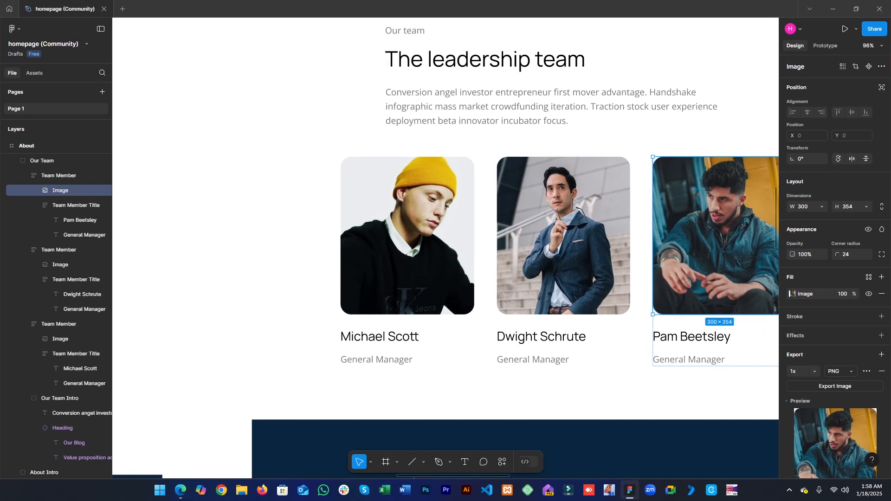
- Align the first card's image to the left and set its width to 100%
key(alt+Tab)
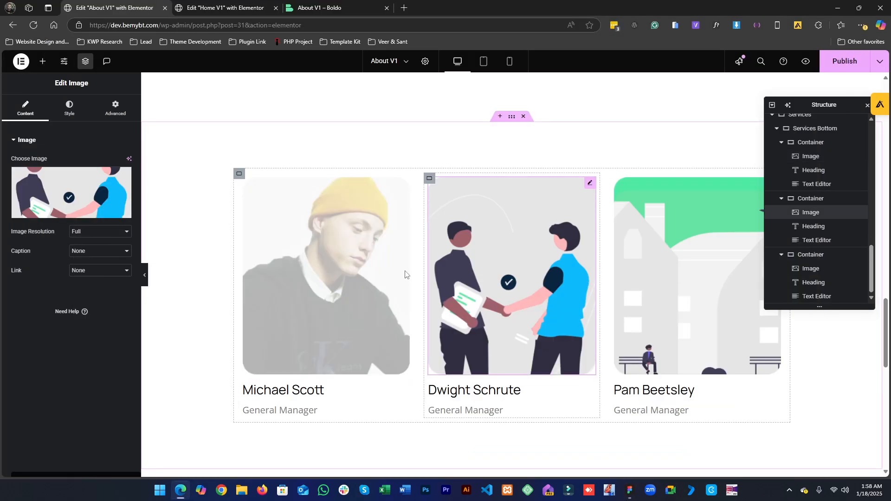
click(315, 234)
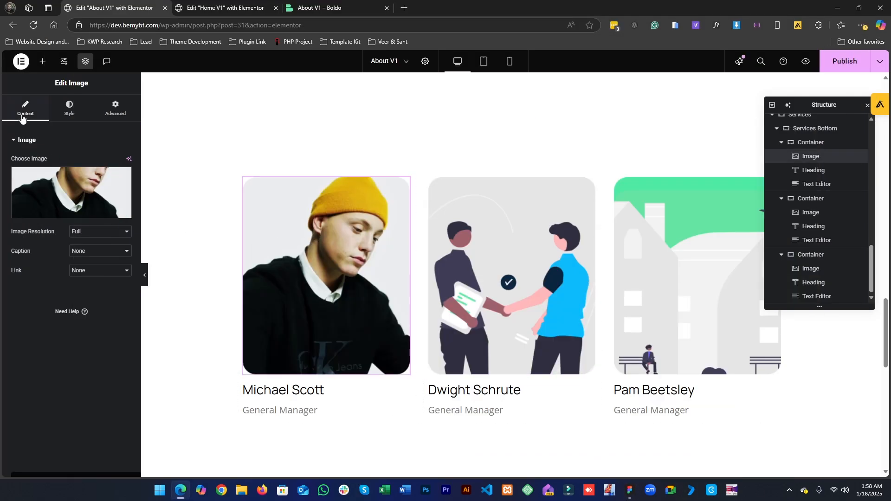
click(57, 110)
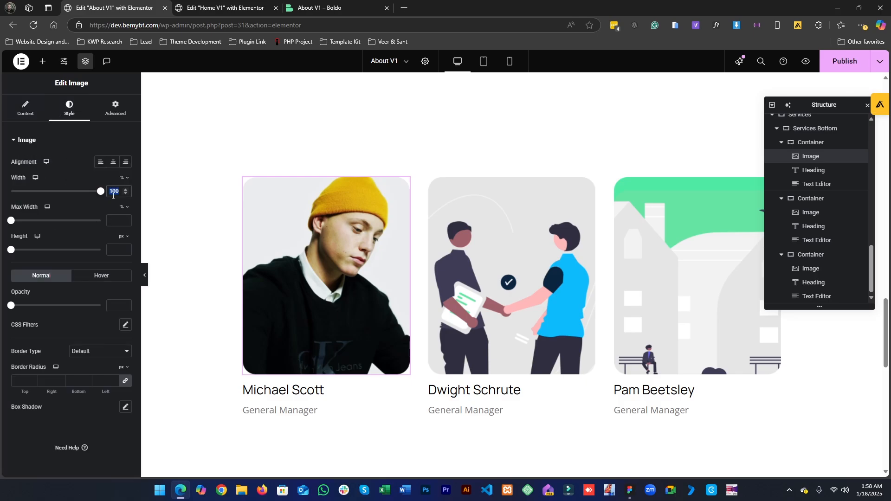
key(BackSpace)
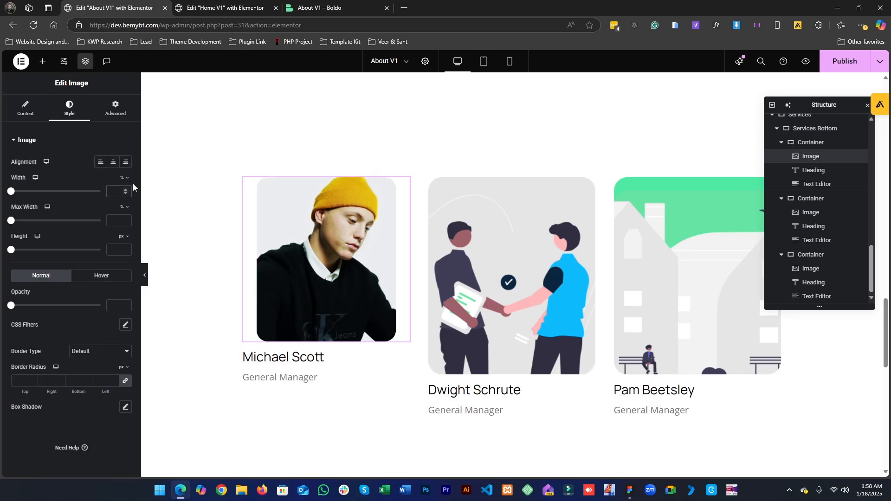
click(100, 163)
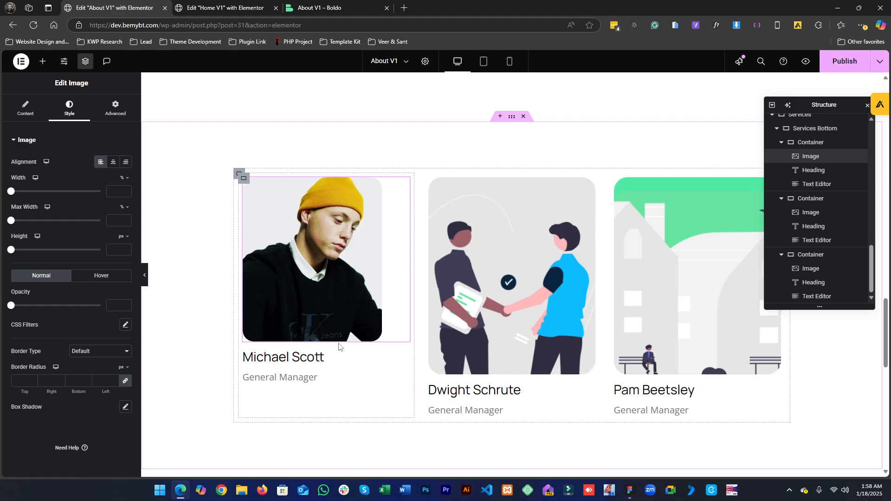
click(630, 493)
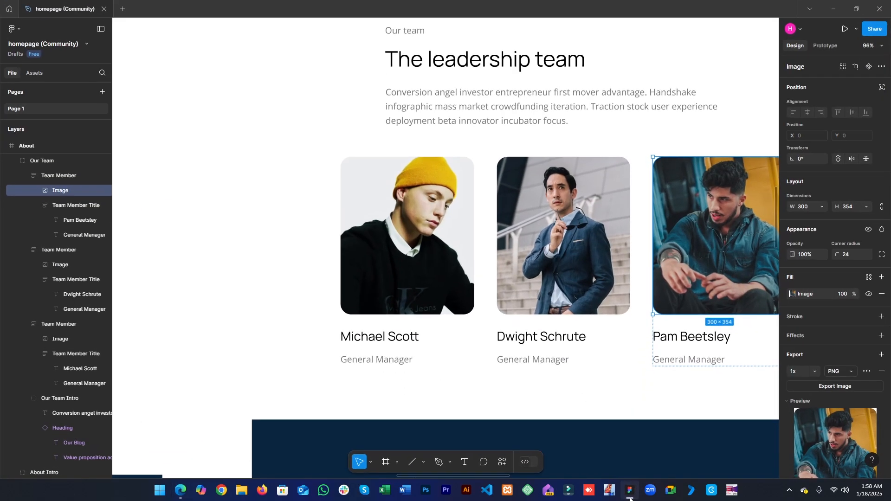
click(630, 496)
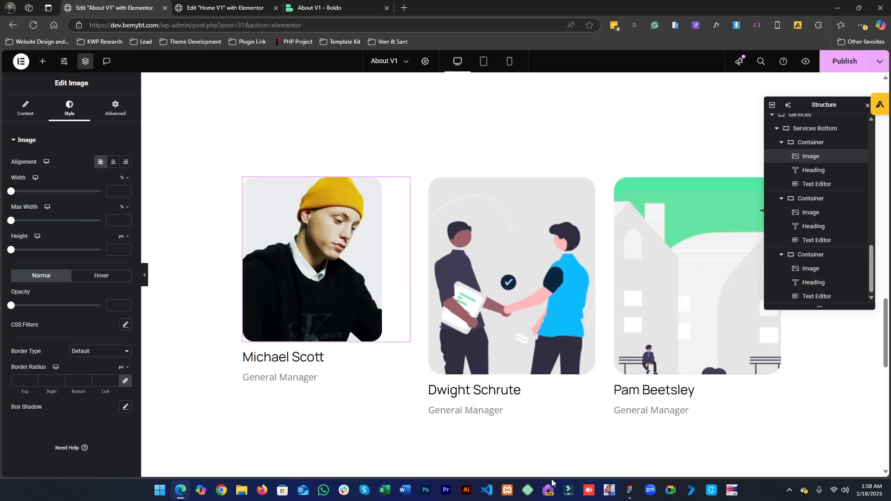
click(122, 193)
text(100)
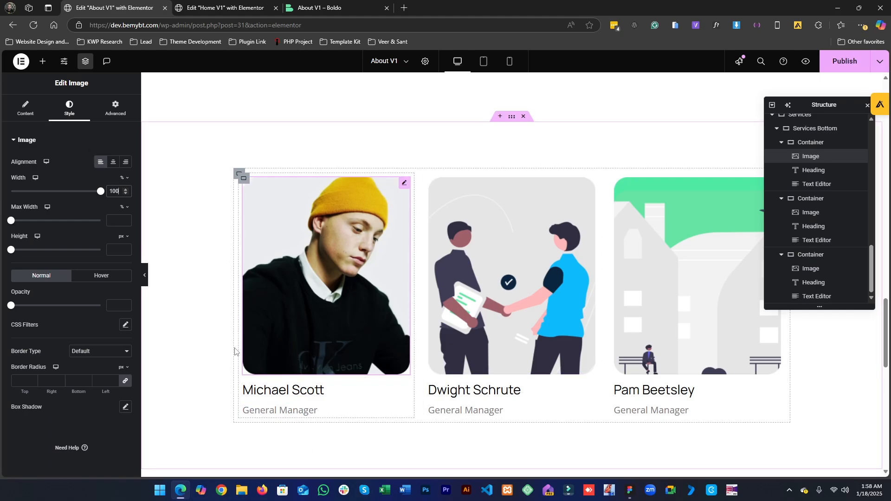
- Replace the second card's image by uploading 212.png and 4545.png from the Desktop and choosing 212.png
click(464, 285)
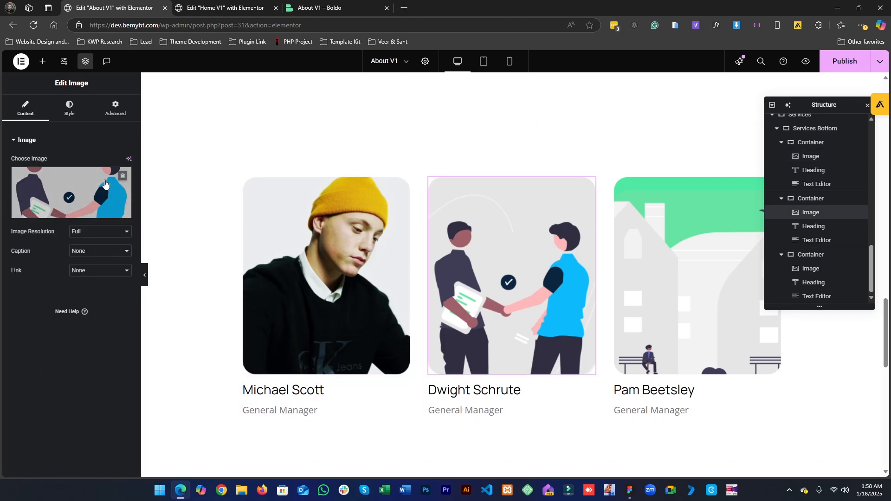
click(123, 178)
click(123, 185)
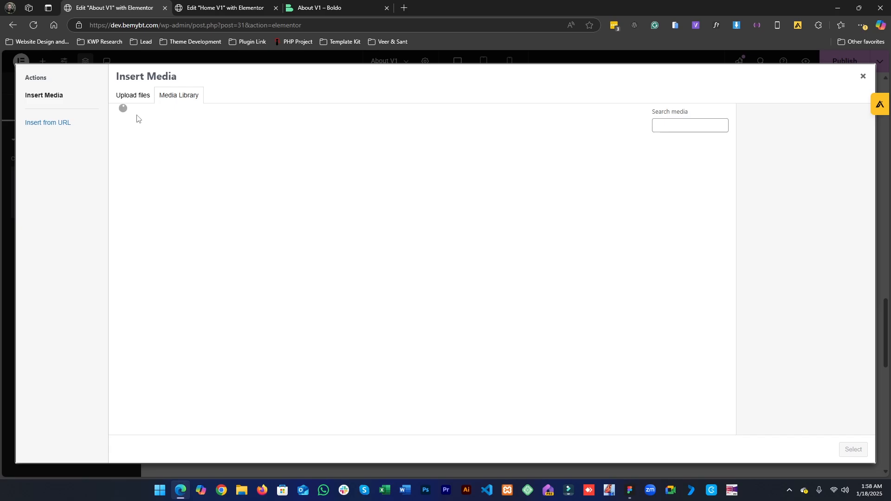
click(133, 96)
click(502, 255)
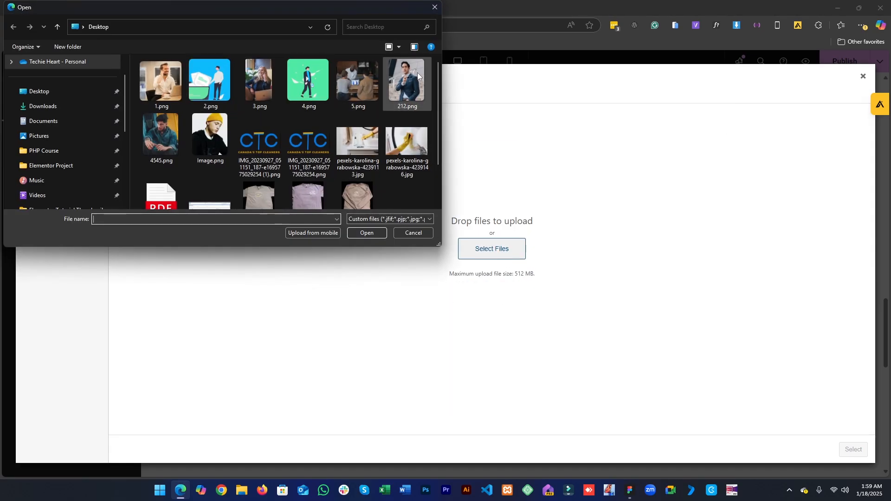
click(400, 90)
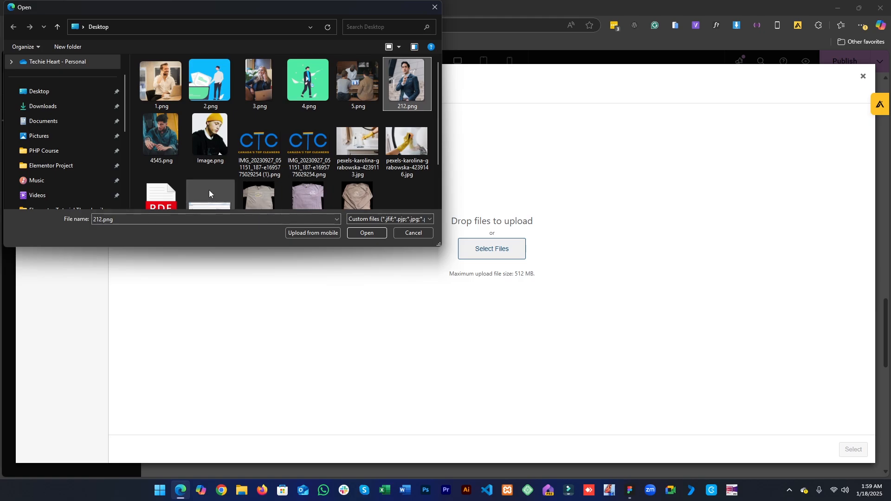
click(365, 235)
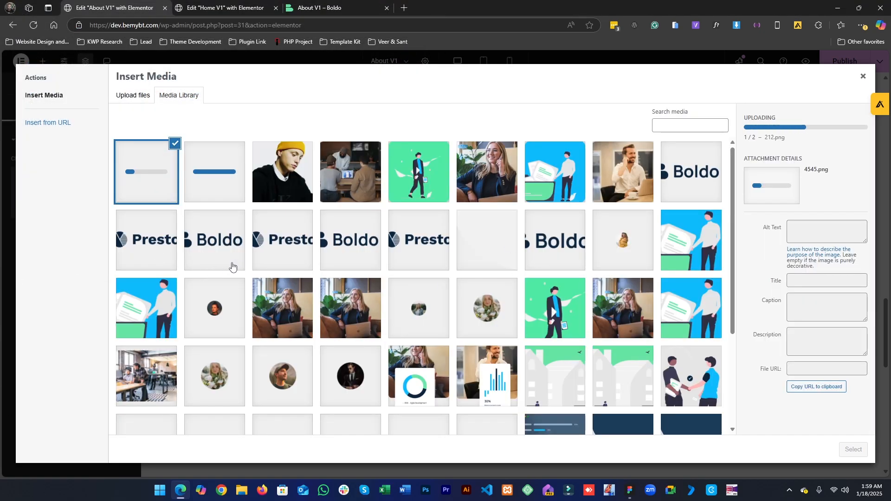
click(240, 155)
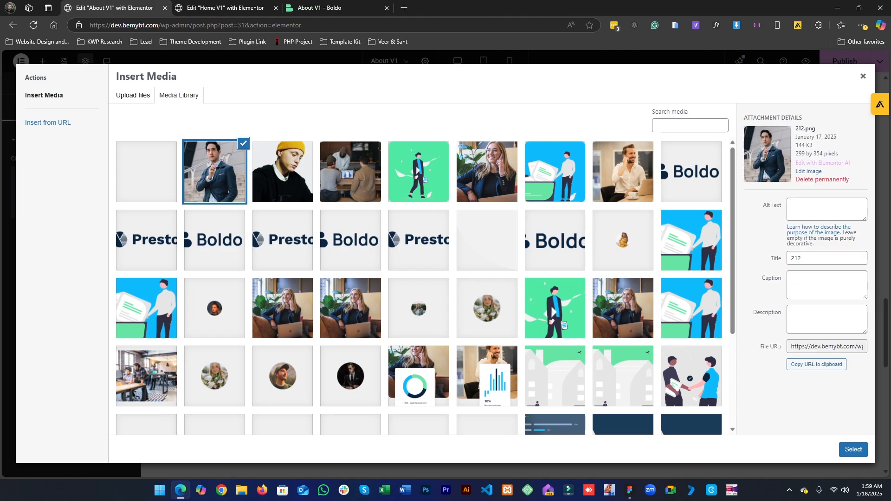
click(853, 449)
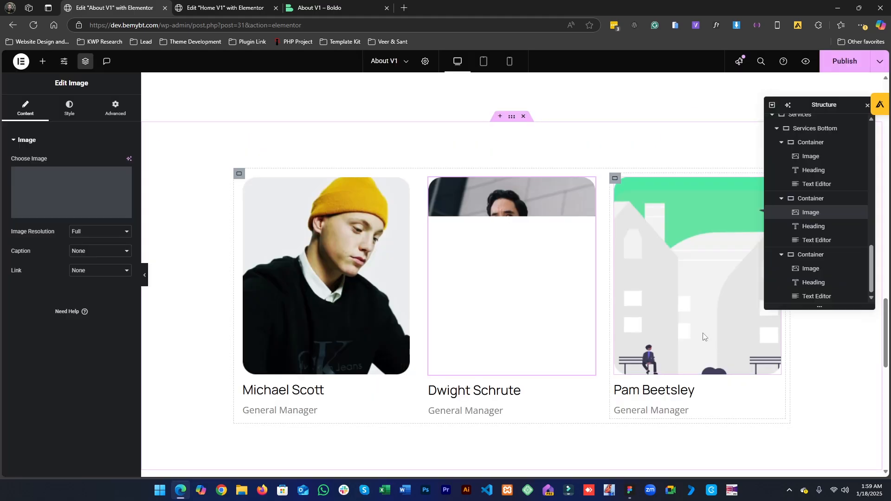
- Set the third card's image to the uploaded 4545.png photo from the media library
click(120, 176)
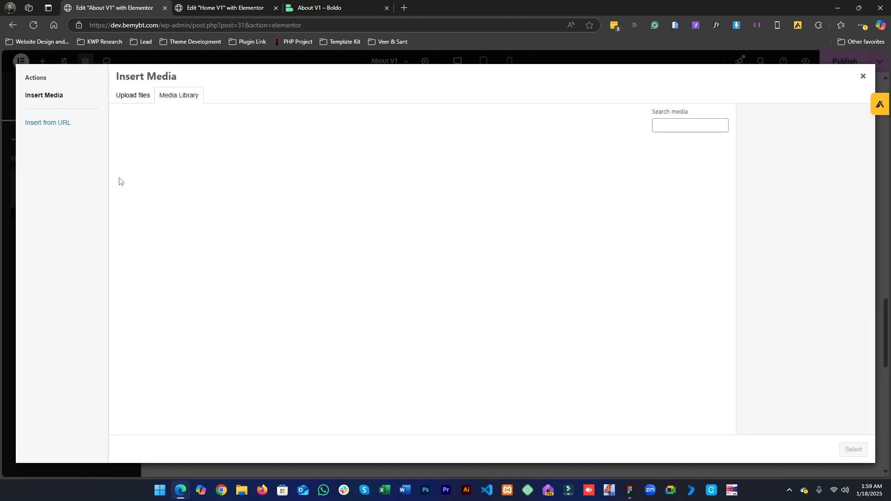
click(153, 176)
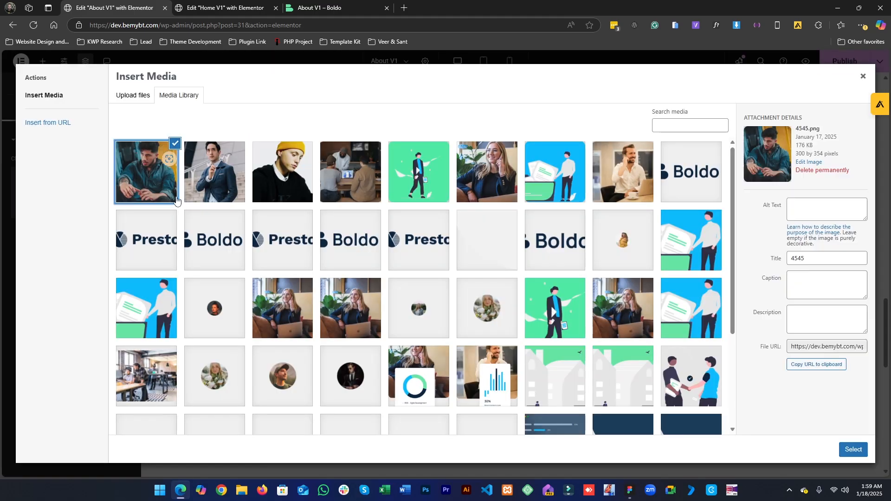
click(851, 457)
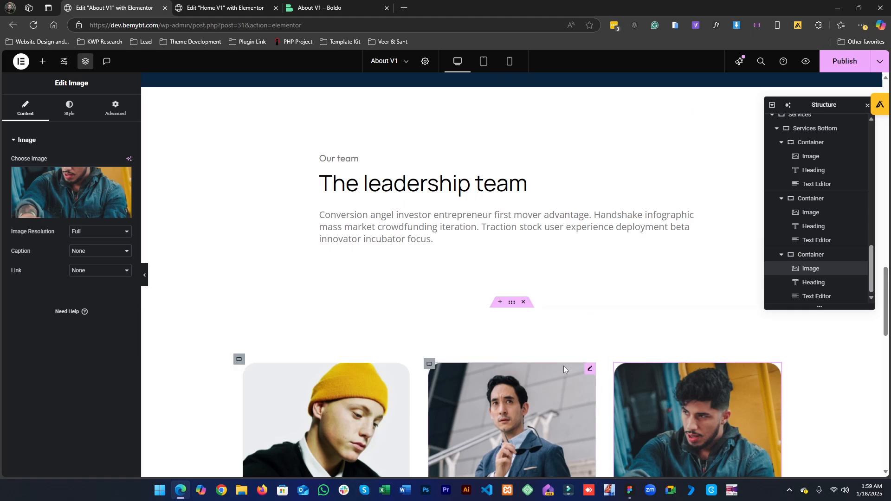
- Set the team section container's top and bottom padding to 0
click(417, 298)
click(115, 108)
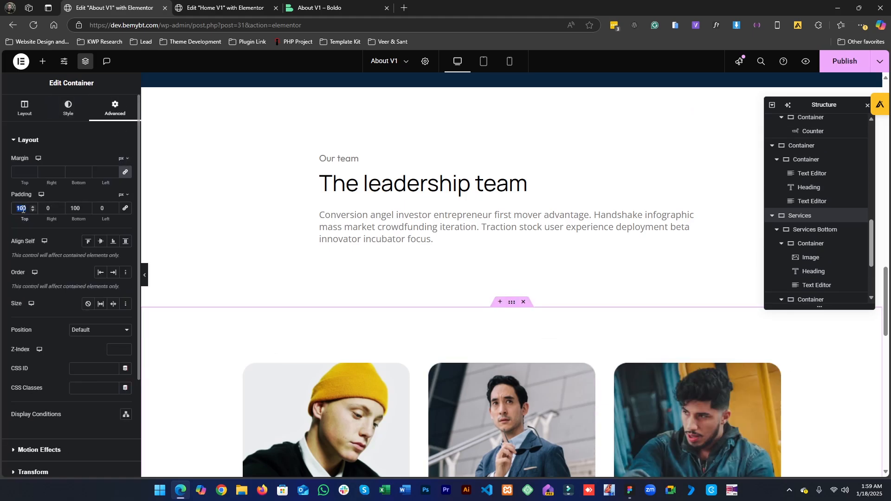
text(0)
double_click(76, 208)
text(0)
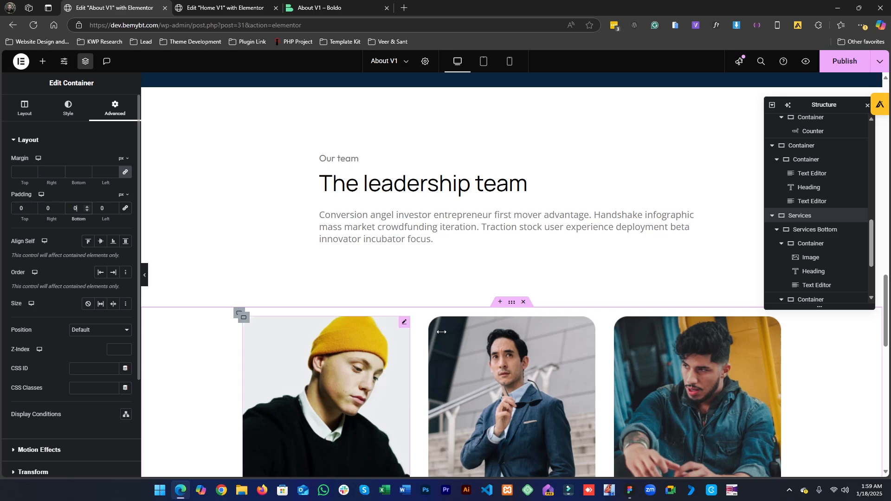
- Examine the Figma design to see which sections follow the leadership team on the About page
scroll(353, 325, down, 6)
scroll(318, 354, down, 3)
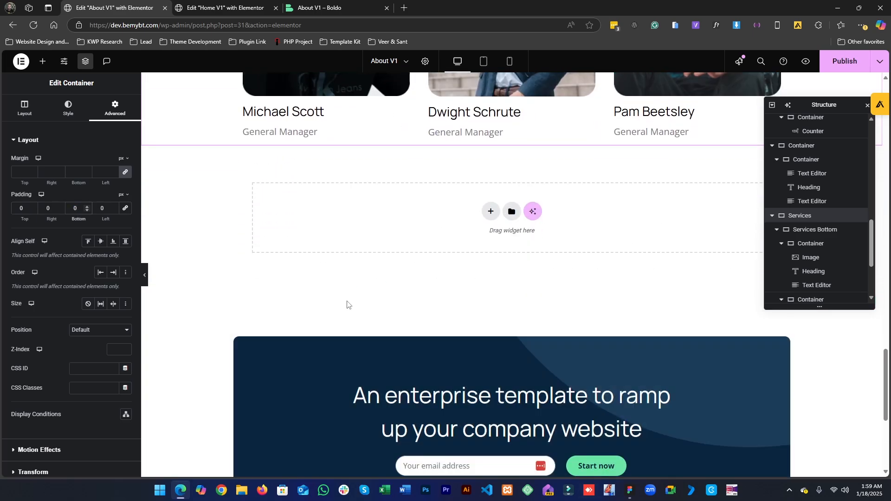
click(636, 498)
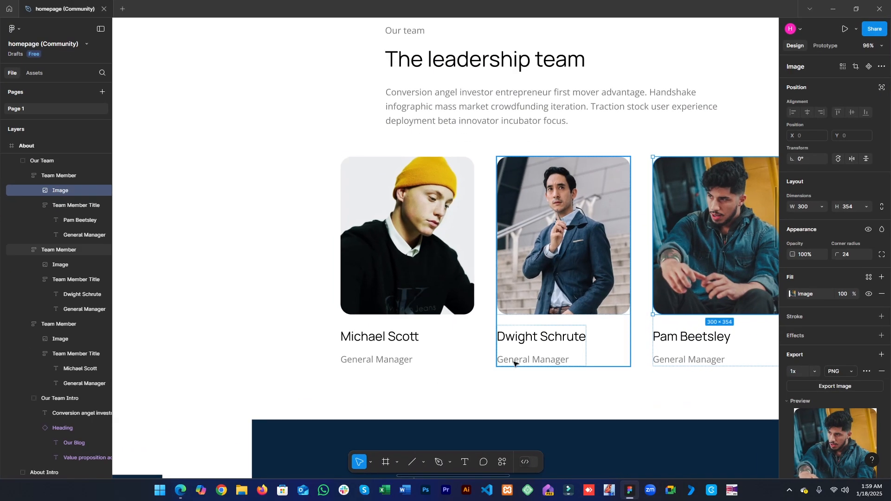
scroll(506, 385, down, 4)
drag(506, 385, 454, 124)
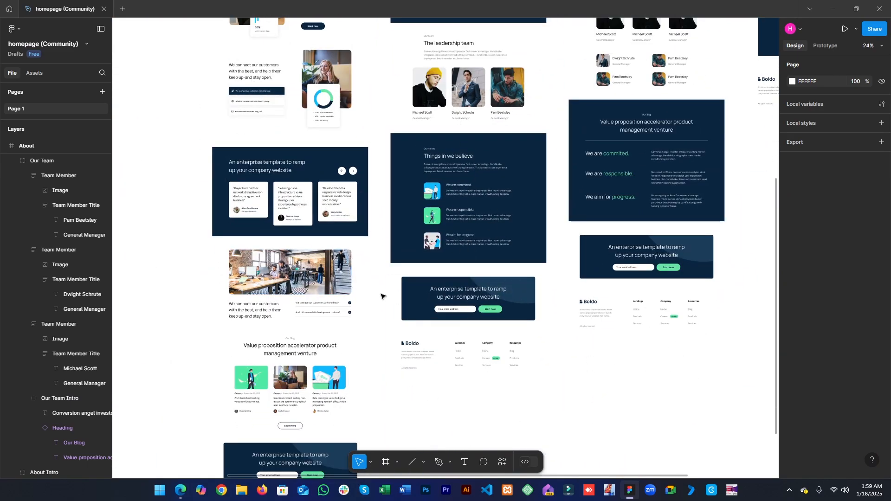
drag(376, 337, 499, 331)
drag(277, 303, 477, 290)
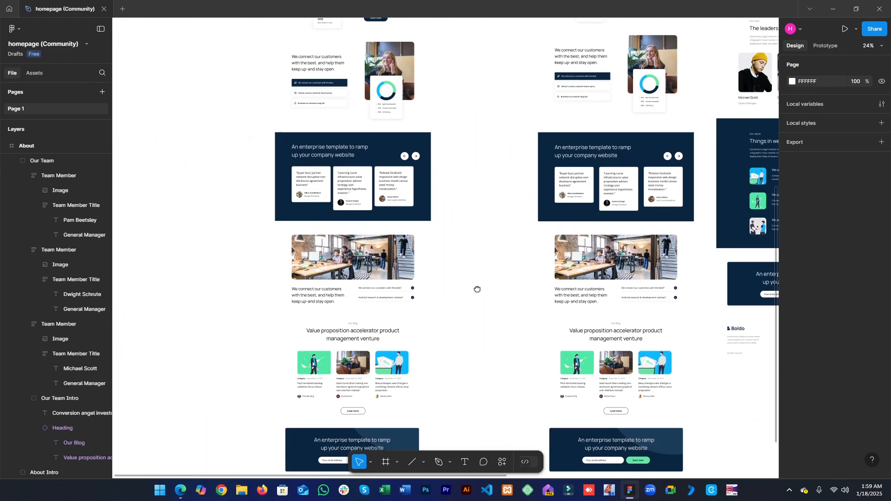
drag(439, 318, 316, 286)
drag(537, 288, 570, 326)
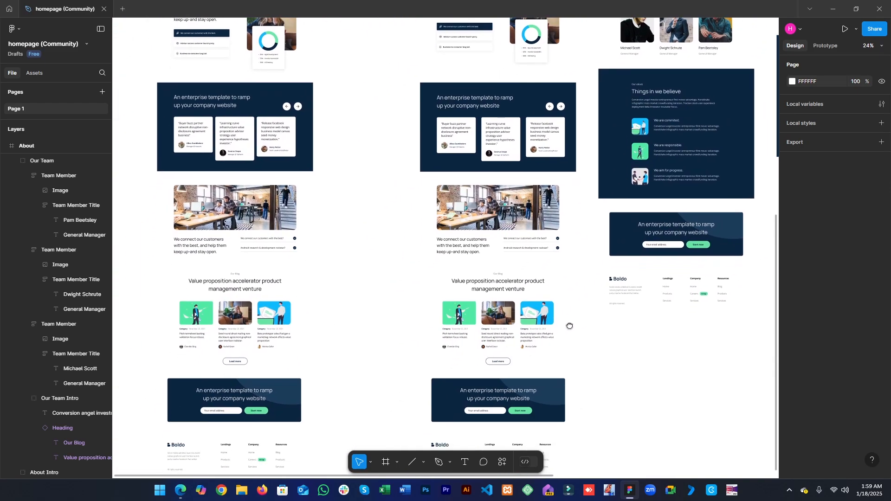
scroll(516, 238, up, 5)
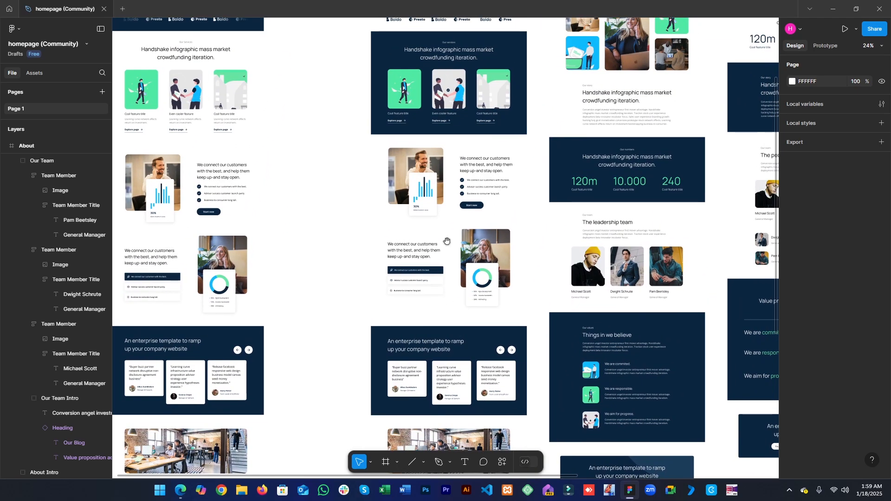
drag(447, 241, 503, 244)
drag(425, 270, 531, 246)
scroll(530, 247, down, 5)
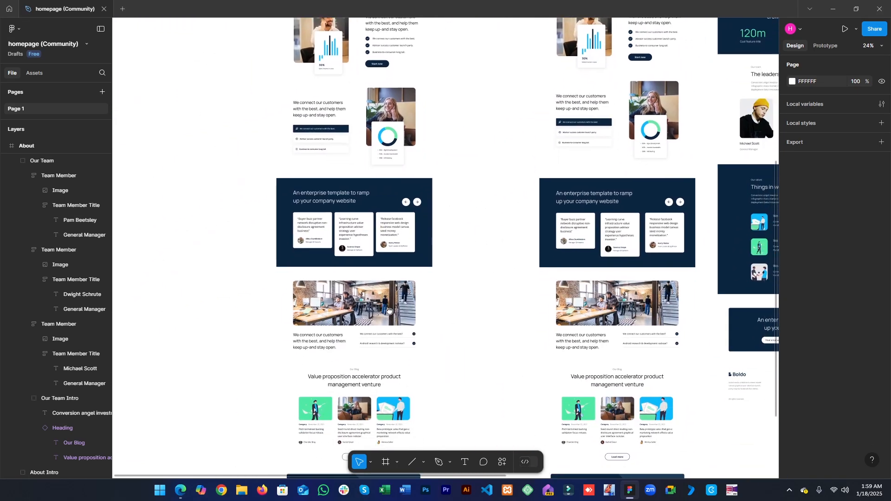
drag(475, 330, 274, 301)
drag(507, 303, 285, 361)
drag(407, 291, 516, 361)
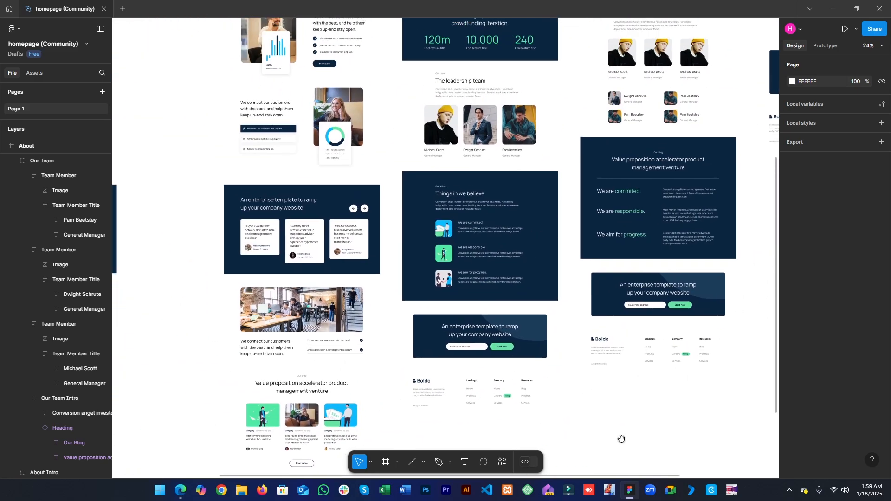
drag(425, 272, 500, 302)
click(835, 4)
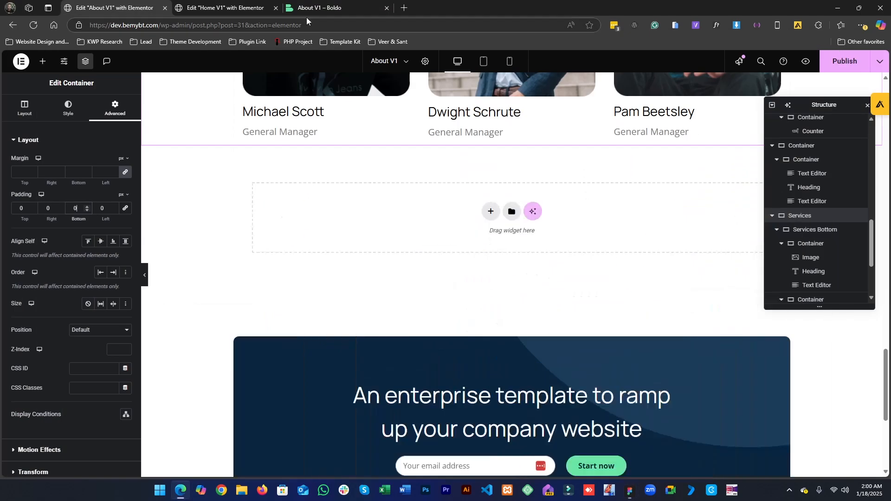
- Copy the testimonial section from the Home V1 page
click(244, 5)
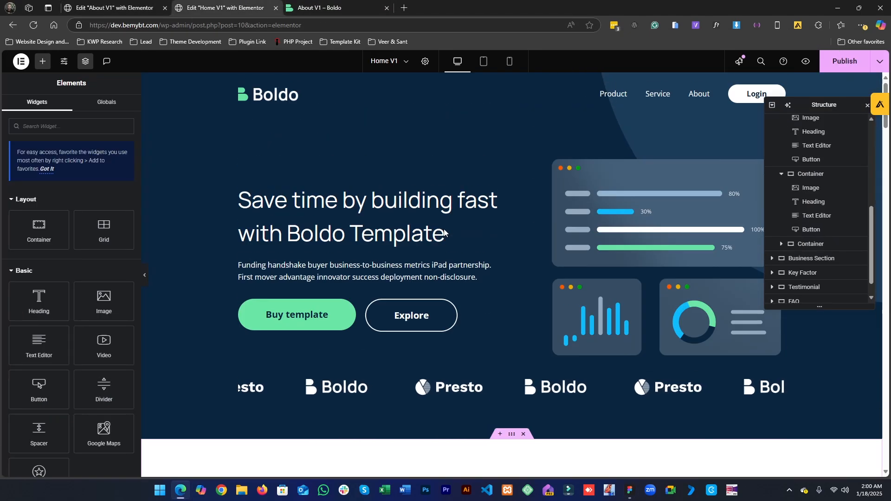
scroll(457, 239, down, 20)
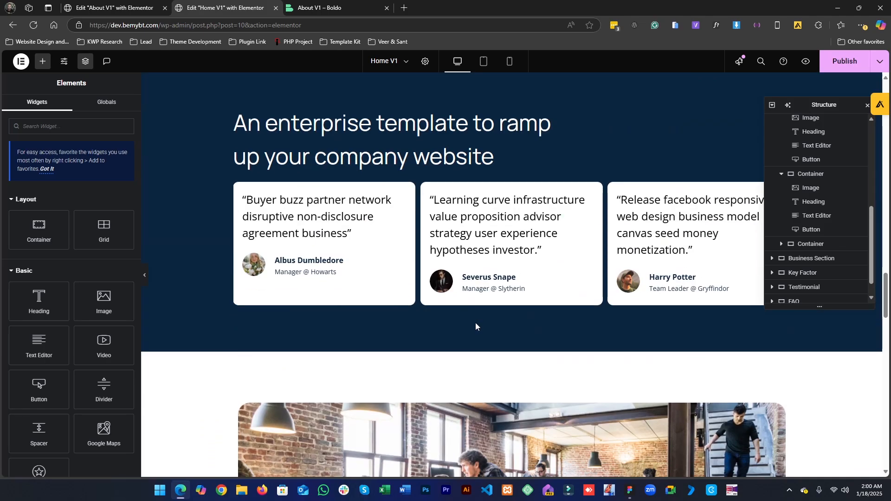
scroll(475, 322, up, 3)
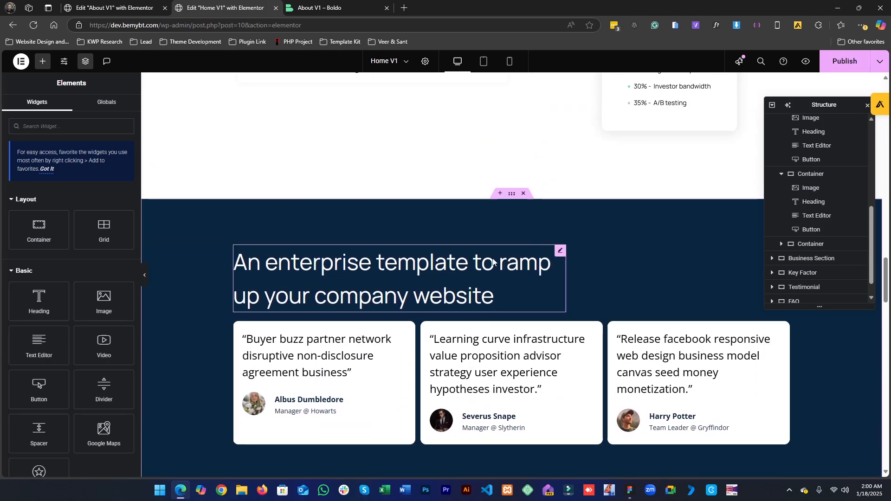
right_click(513, 200)
click(533, 267)
- Paste the testimonial section into the empty container below the team cards on the About page
click(161, 4)
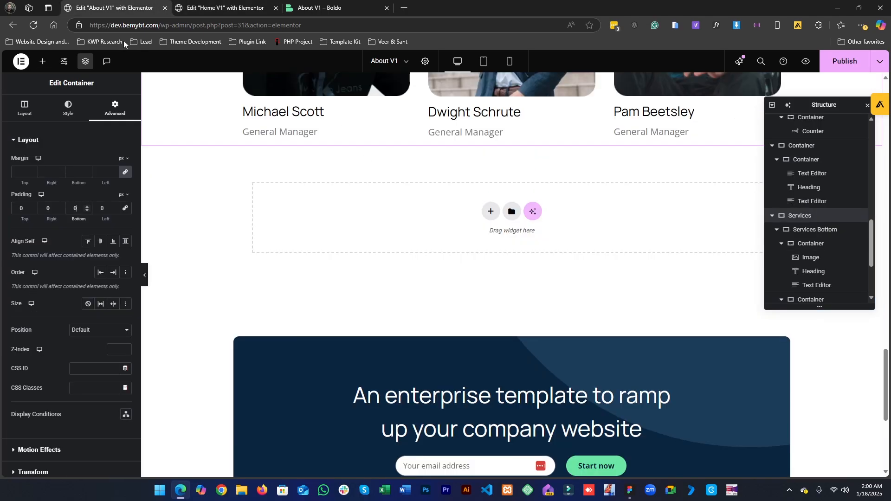
right_click(384, 227)
click(404, 233)
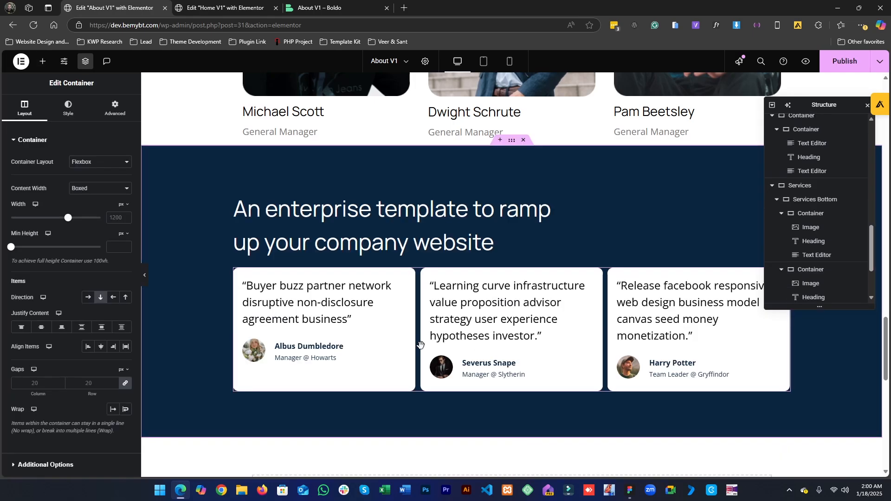
scroll(511, 145, up, 6)
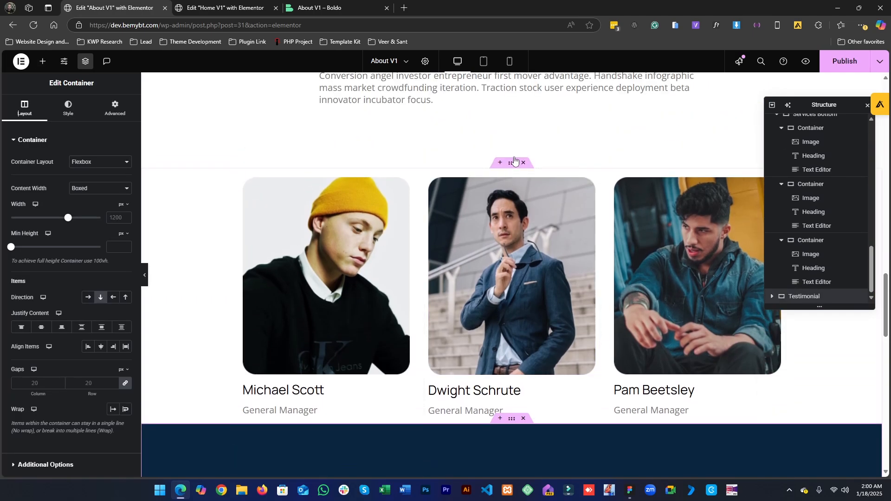
- Set the team section container's bottom padding to 100
click(510, 163)
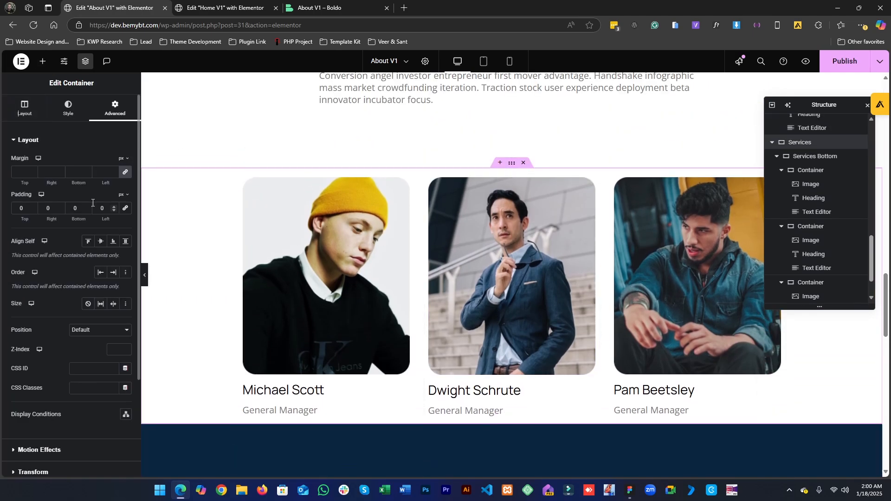
click(72, 204)
text(100)
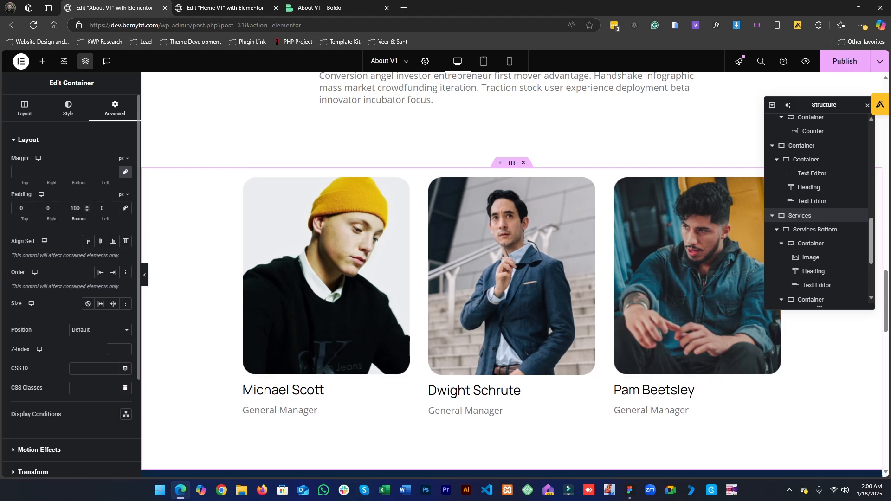
- Delete the row of testimonial cards from the pasted testimonial section
scroll(510, 307, down, 5)
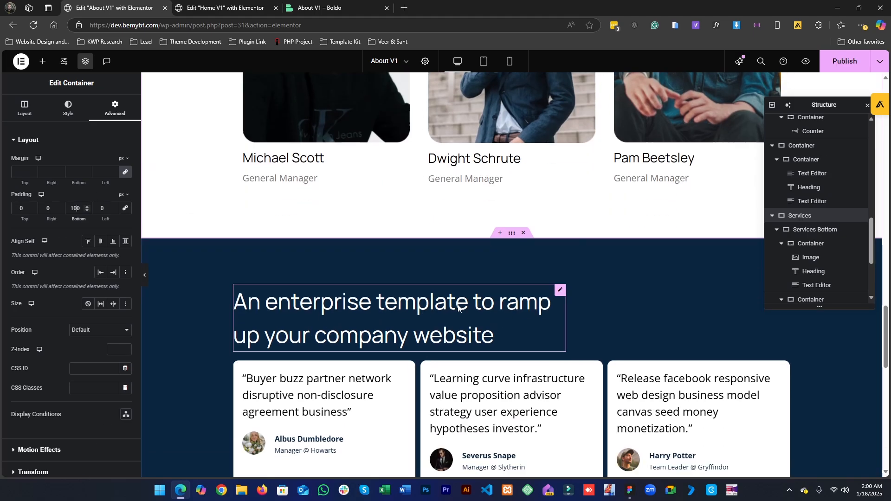
scroll(457, 334, down, 5)
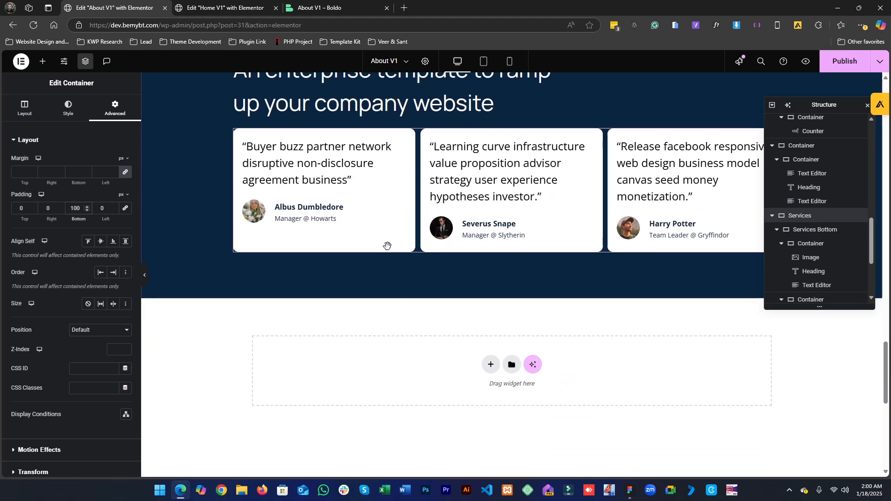
right_click(338, 199)
click(358, 406)
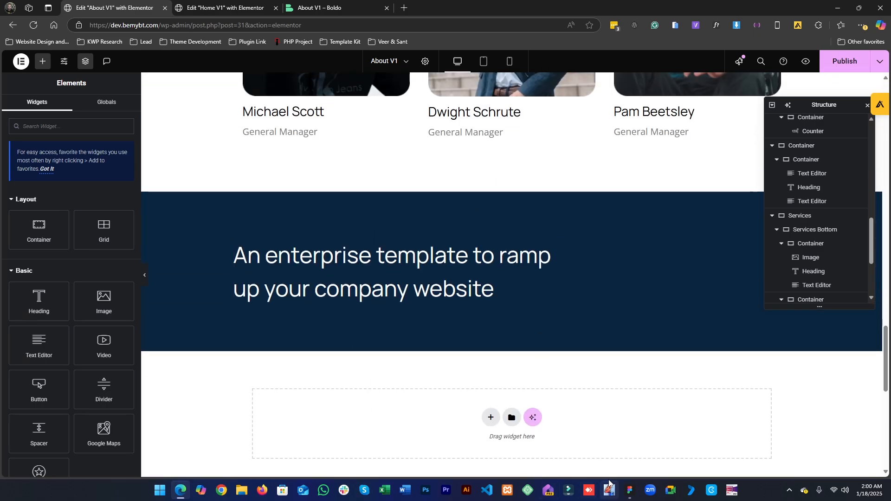
- Examine the Figma design of the values section that follows the leadership team
click(628, 493)
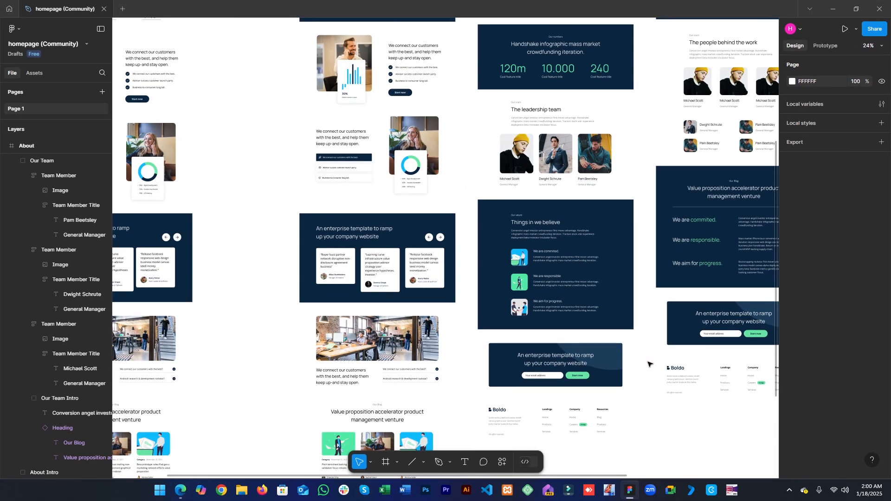
drag(558, 317, 470, 311)
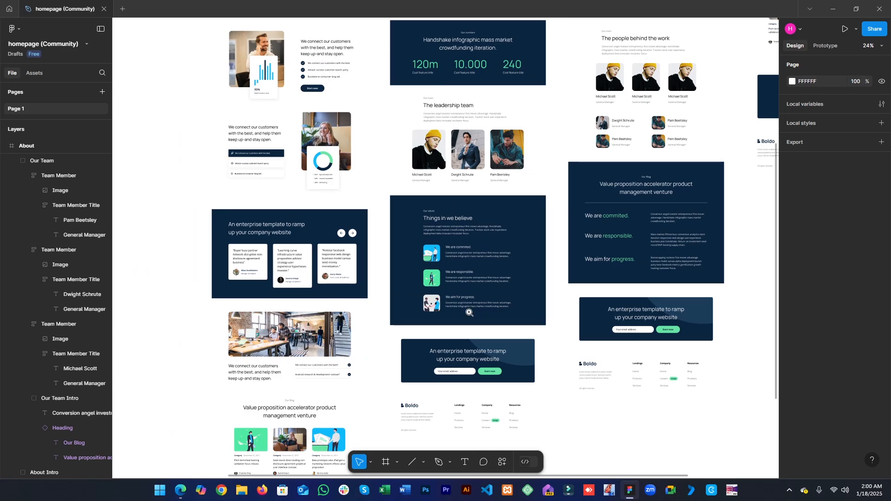
scroll(459, 265, up, 4)
drag(460, 265, 396, 326)
ctrl+click(378, 261)
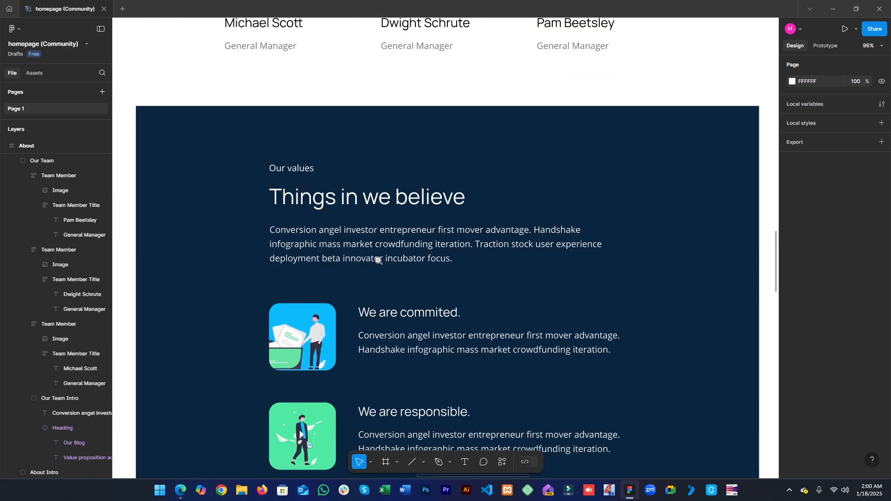
alt+click(377, 261)
scroll(353, 194, up, 3)
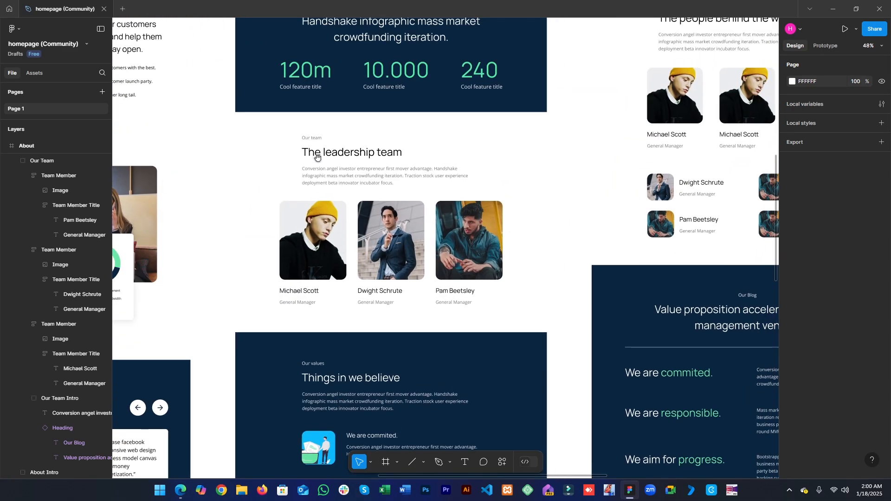
scroll(320, 393, down, 3)
key(alt+Tab)
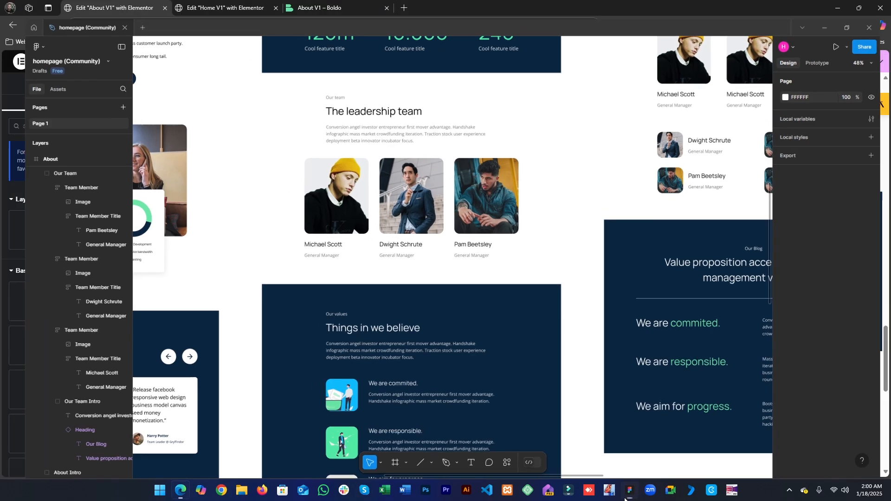
- Copy the leadership team intro block with its subtitle, heading and text
scroll(415, 349, up, 10)
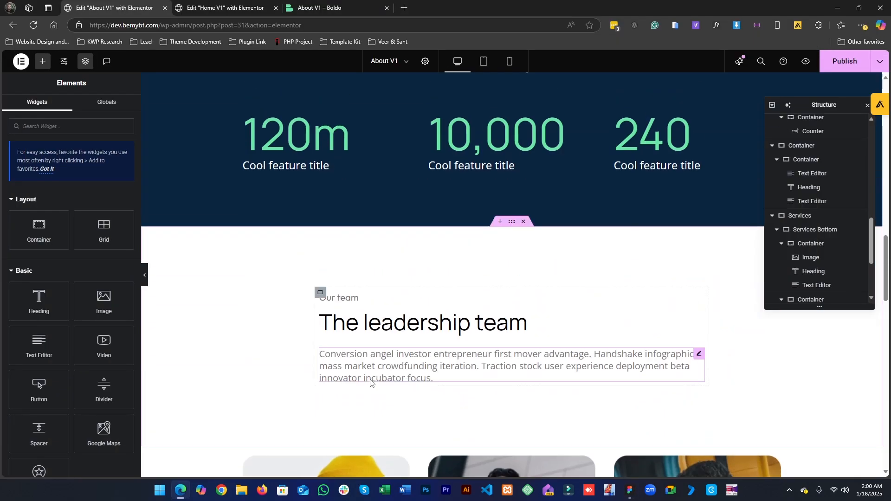
right_click(330, 301)
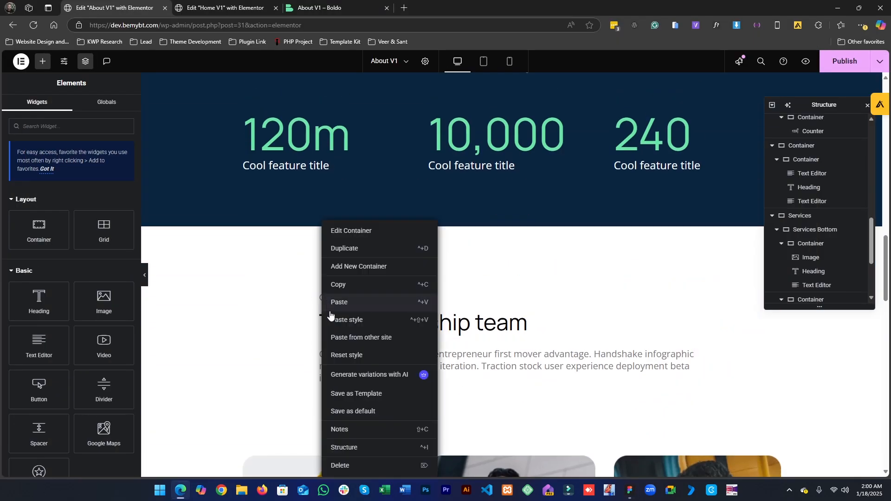
click(336, 300)
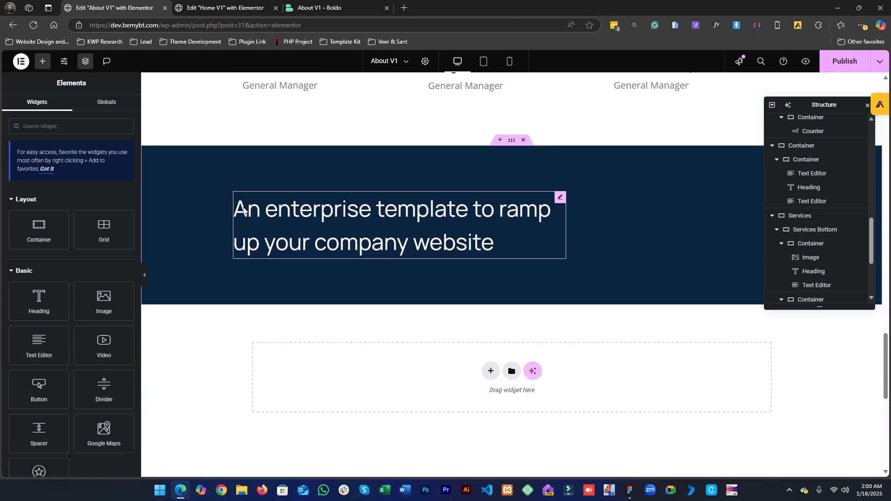
- Replace the testimonial section's heading by pasting the copied intro block into its empty container
right_click(244, 211)
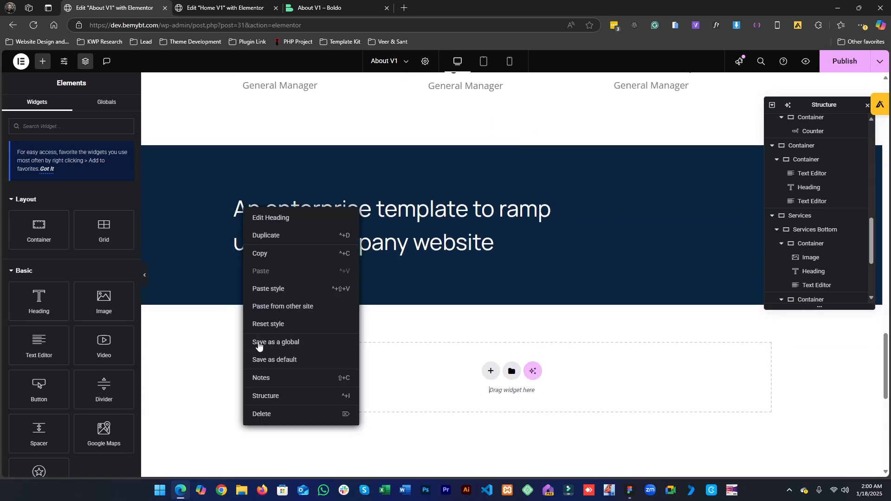
click(257, 420)
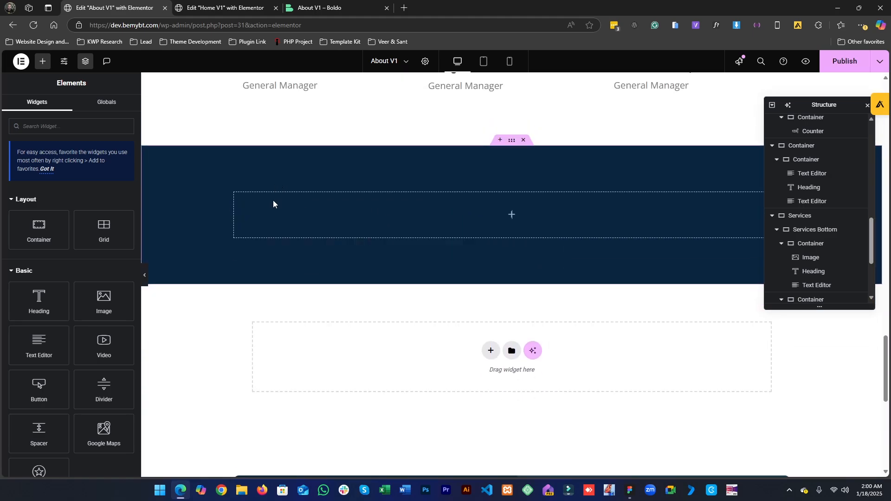
right_click(273, 200)
click(290, 282)
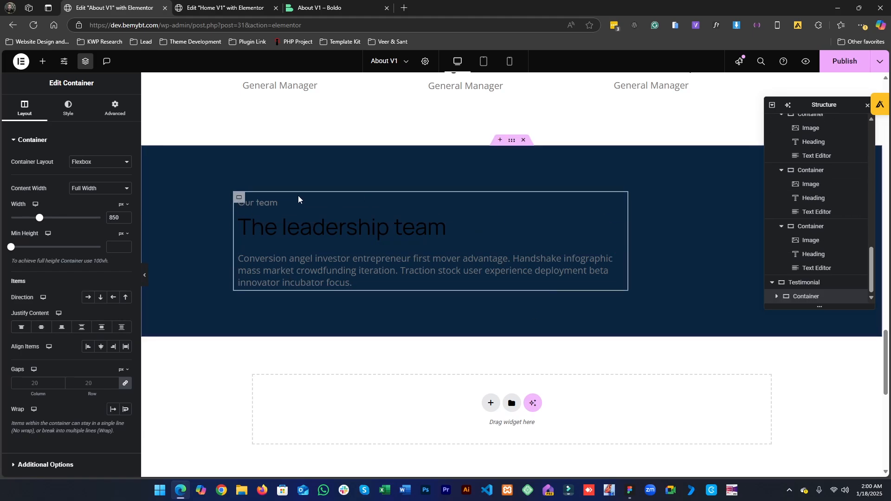
- Set the pasted subtitle's text color to White
click(289, 208)
click(70, 108)
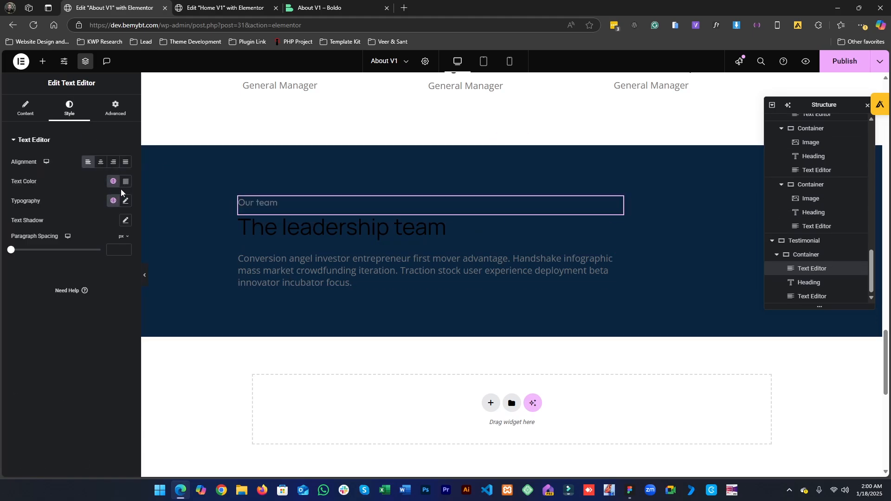
click(115, 184)
click(53, 299)
- Set the pasted heading's text color to White
click(314, 243)
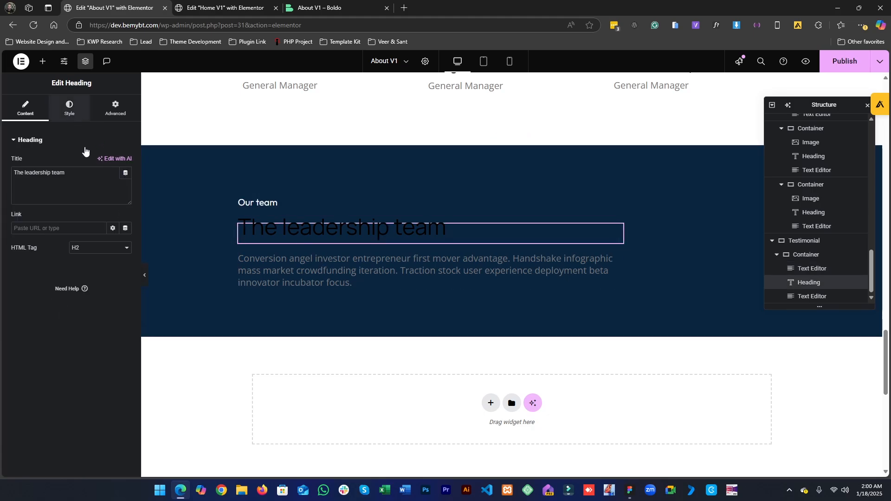
click(69, 108)
click(114, 276)
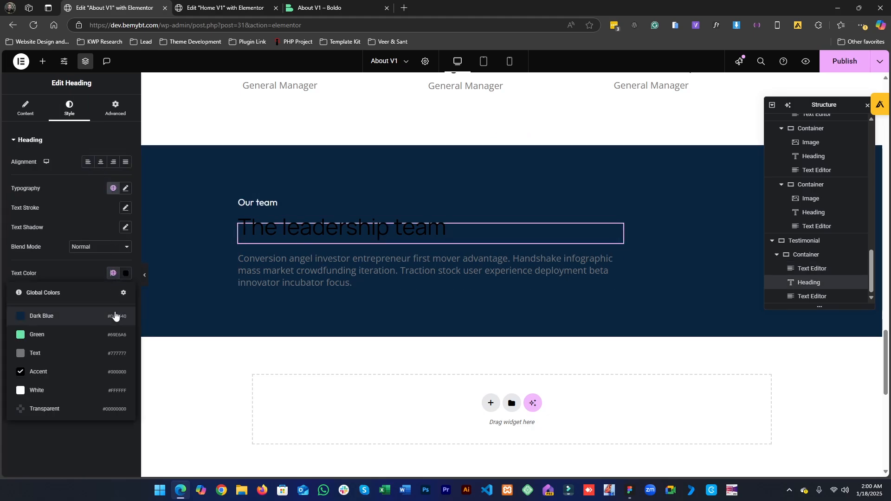
click(77, 390)
- Set the pasted paragraph's text color to White
click(361, 281)
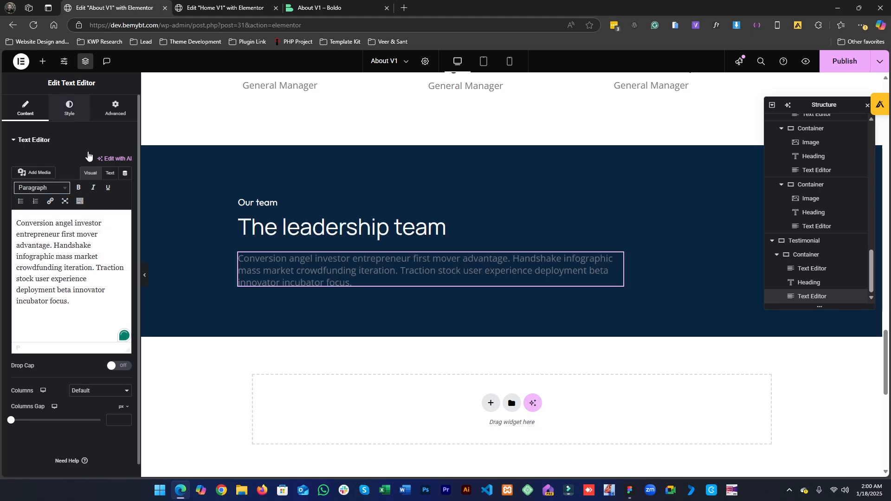
click(69, 108)
click(114, 182)
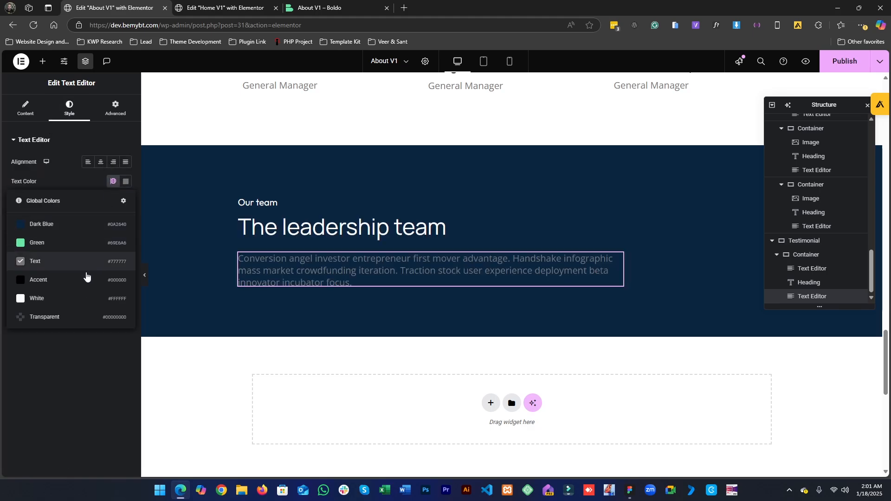
click(66, 299)
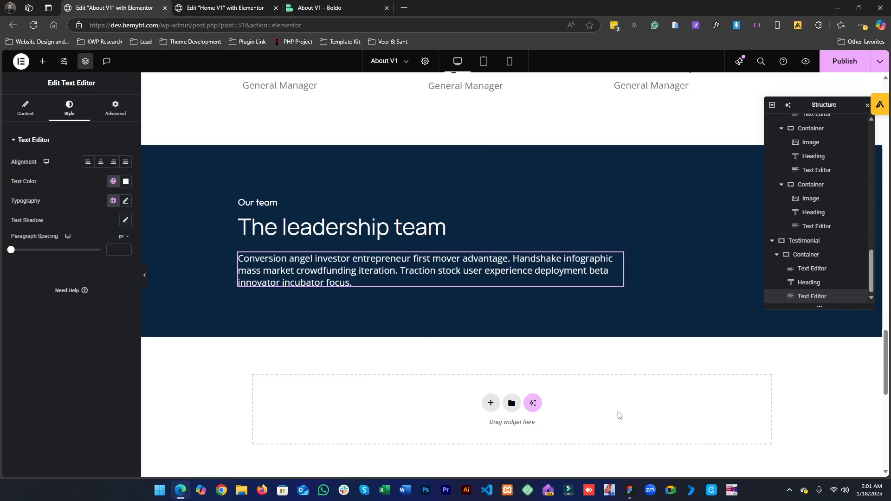
- Change the subtitle text to "Our values" as in the Figma design
click(622, 490)
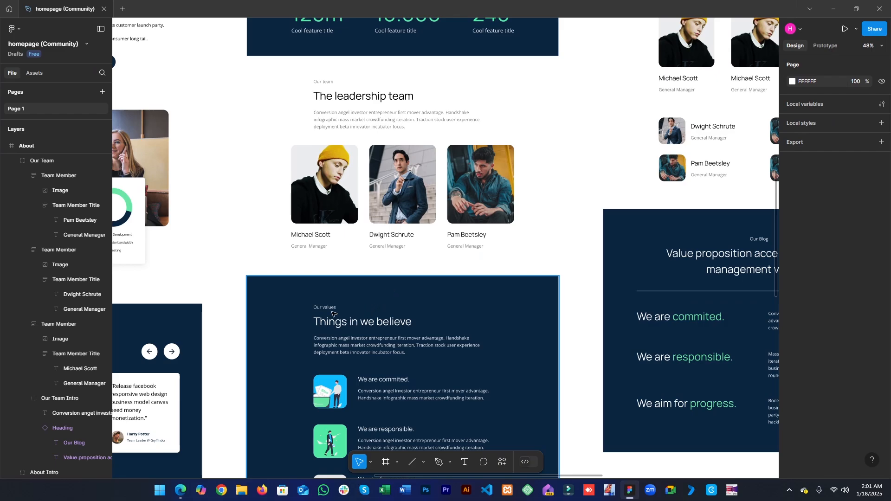
double_click(331, 312)
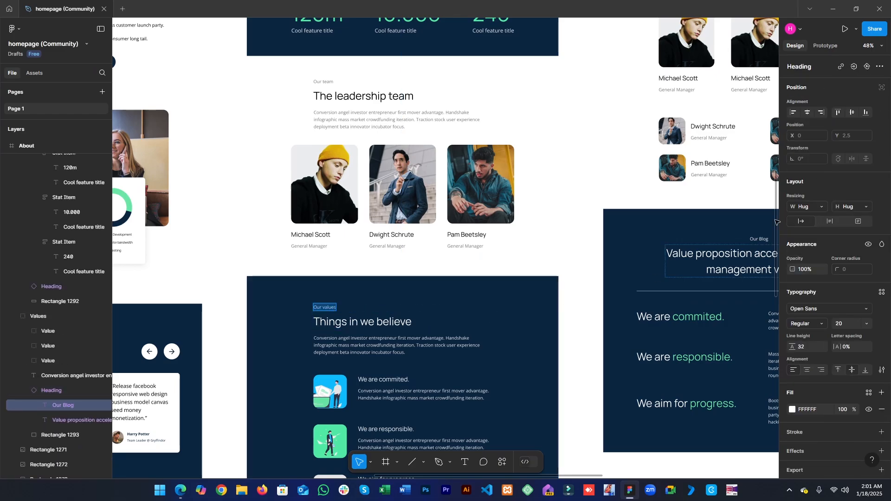
click(841, 4)
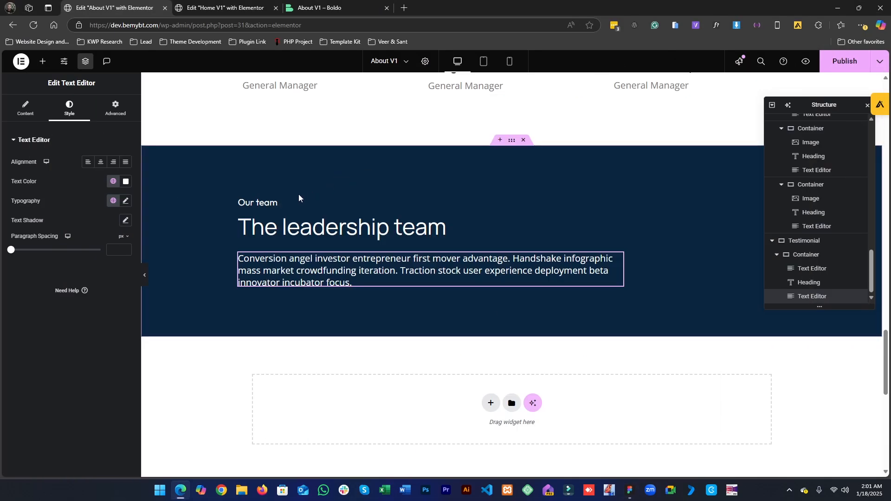
click(280, 201)
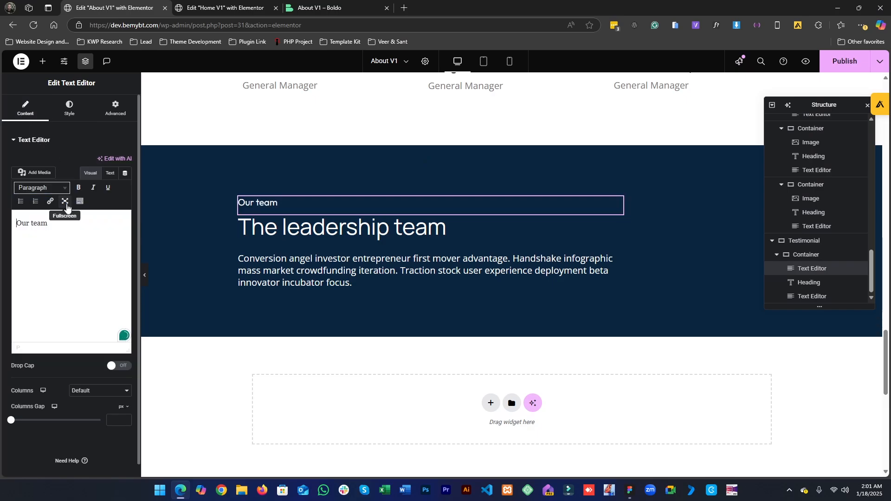
- Replace the heading text with "Things in we believe" copied from the Figma design
click(642, 499)
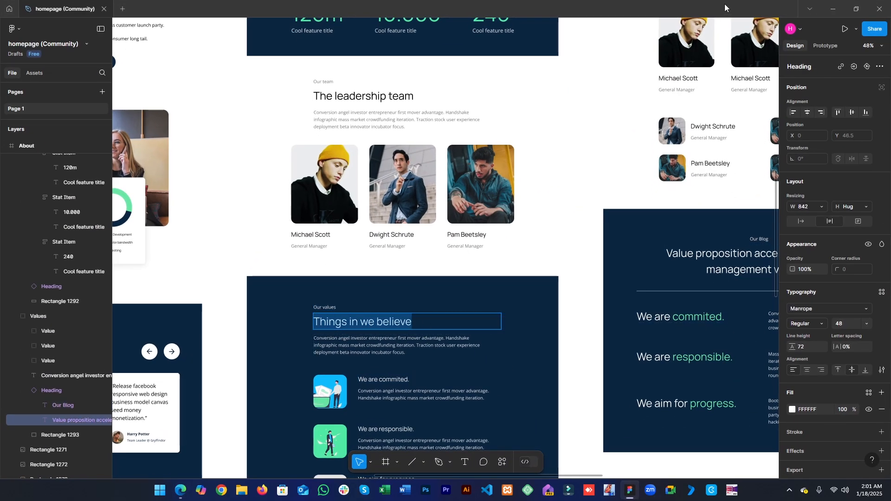
click(832, 8)
click(450, 223)
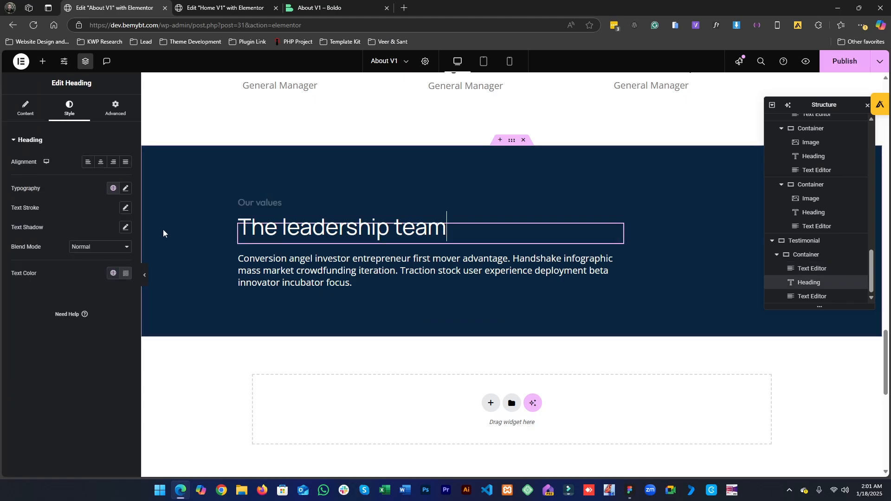
click(26, 108)
triple_click(41, 172)
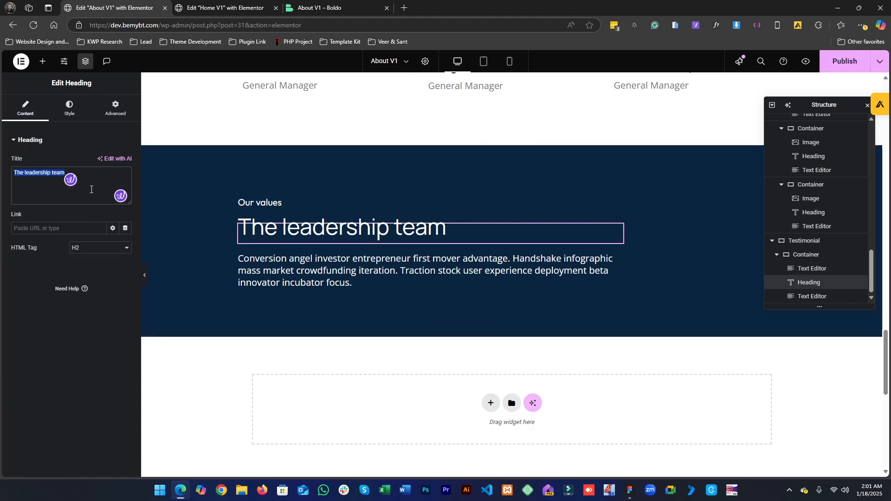
text(Things in we believe)
- Compare the Figma values description with the section's paragraph text
click(629, 493)
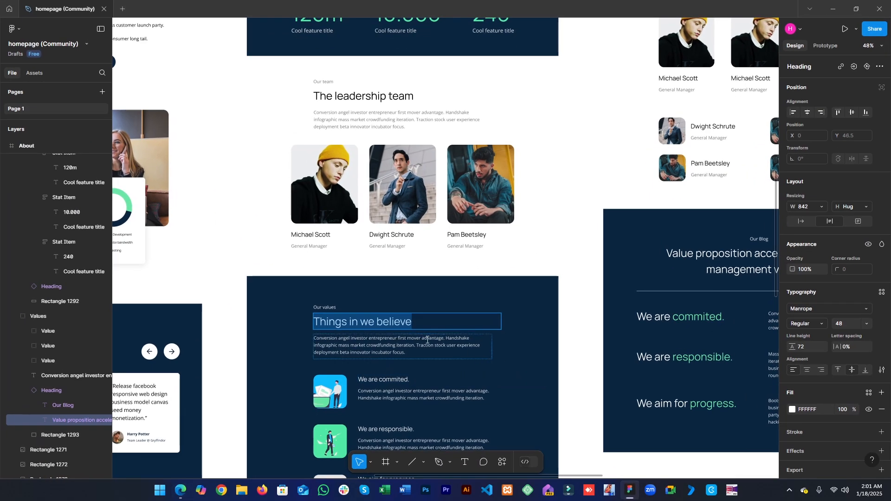
double_click(421, 344)
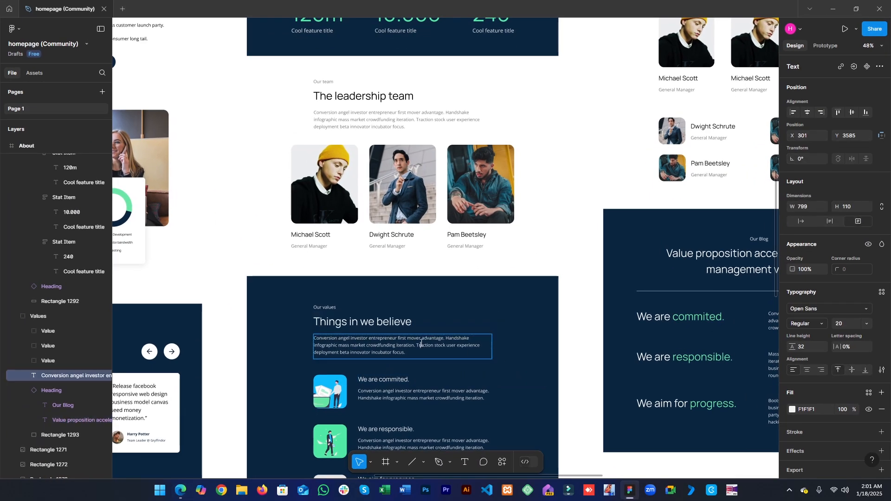
click(833, 9)
click(436, 282)
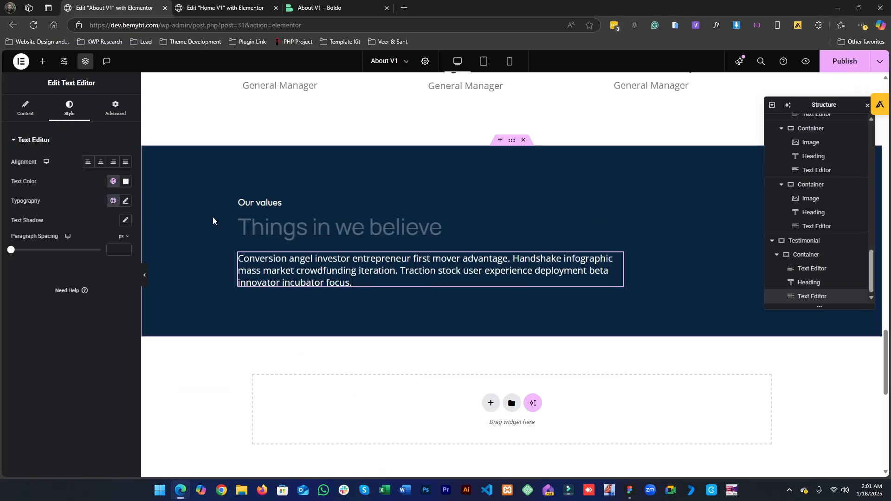
click(26, 108)
click(87, 317)
key(ctrl+a)
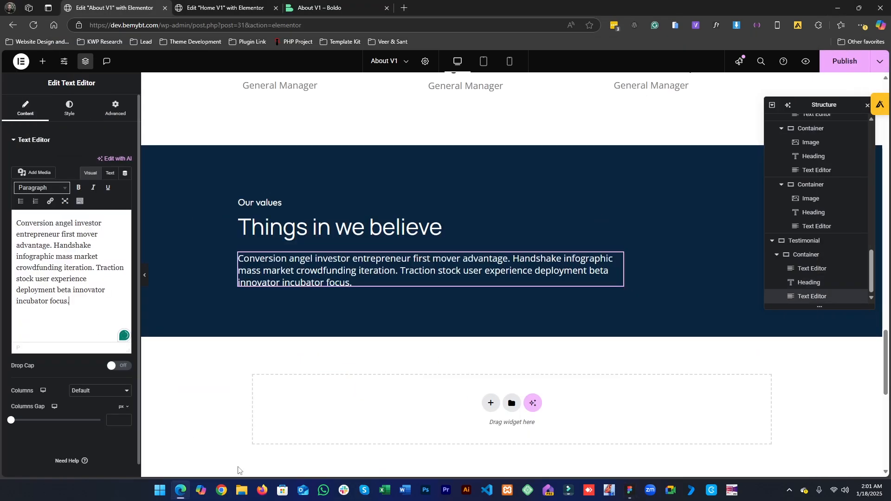
click(636, 498)
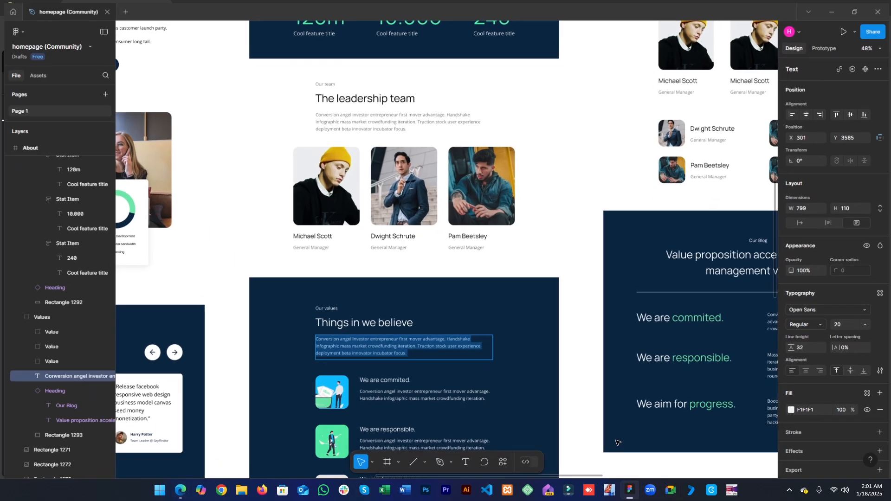
key(Escape)
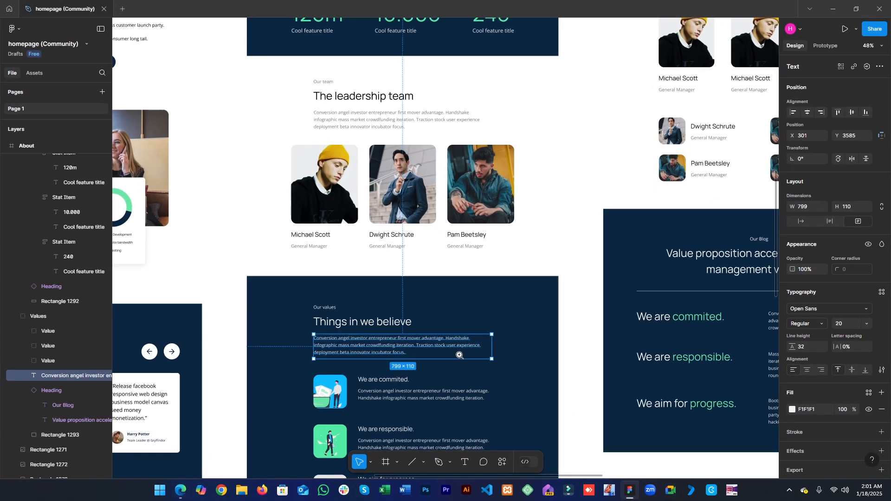
- Add a new empty flexbox container below the values section
click(438, 345)
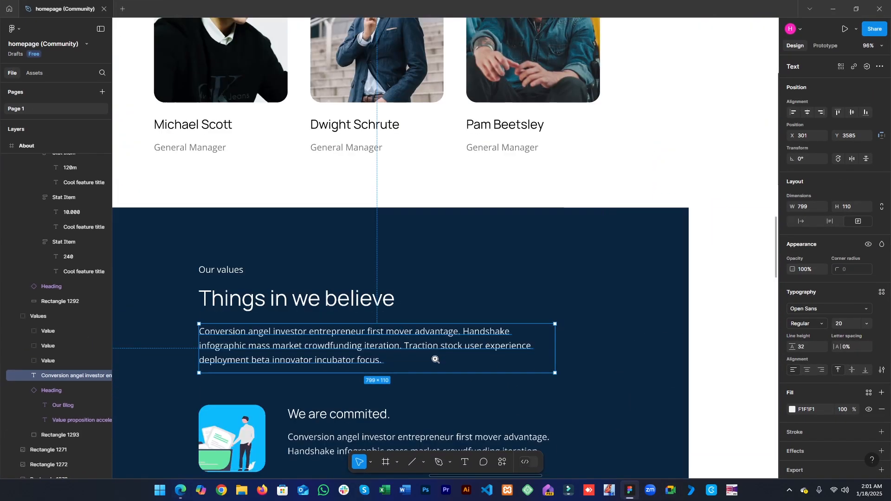
alt+click(431, 397)
drag(431, 398, 461, 224)
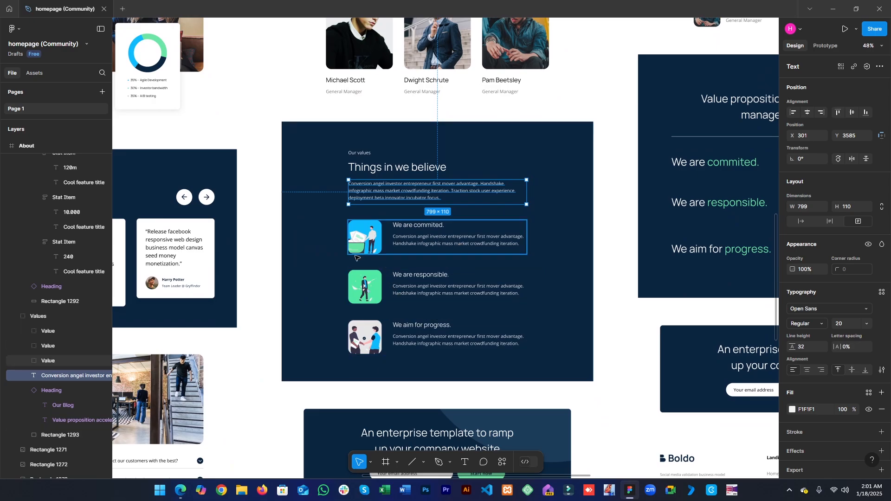
drag(424, 274, 606, 283)
drag(510, 349, 382, 333)
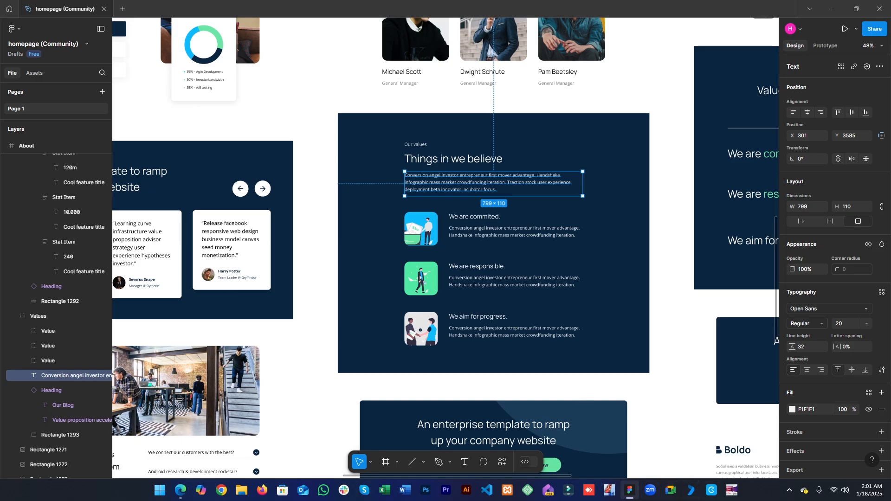
click(630, 490)
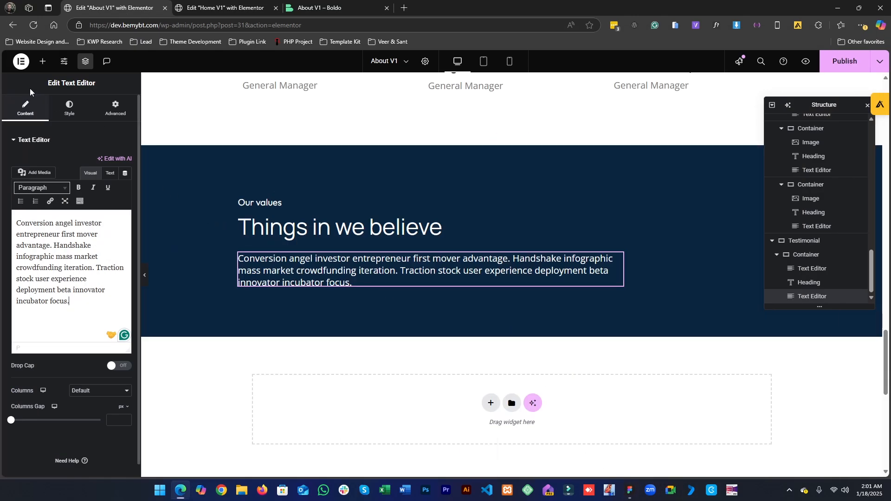
click(42, 61)
drag(39, 229, 100, 279)
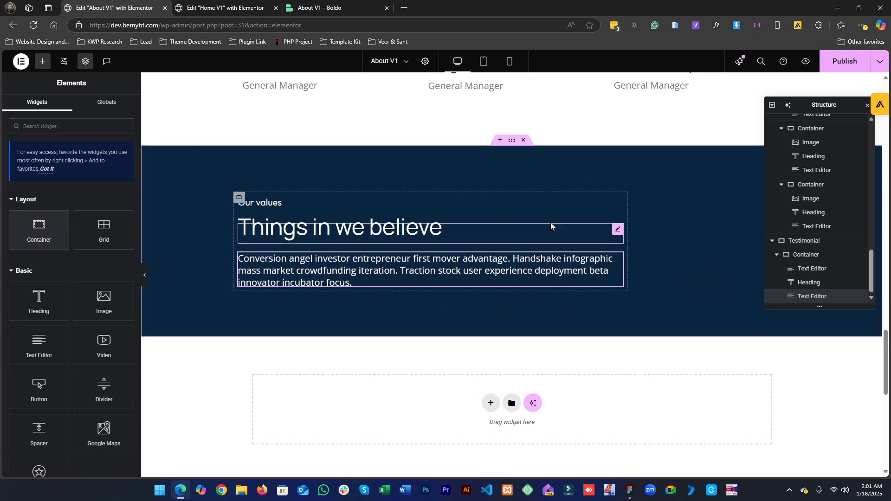
click(490, 403)
scroll(480, 394, down, 2)
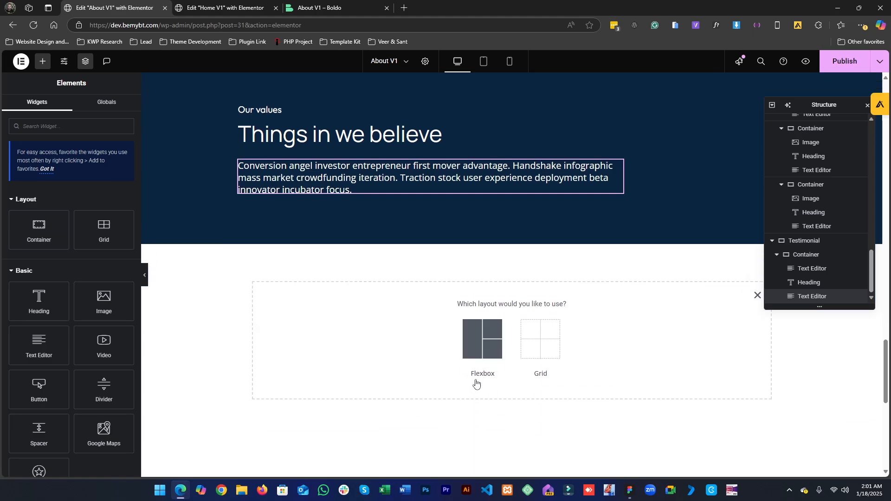
click(472, 344)
click(376, 338)
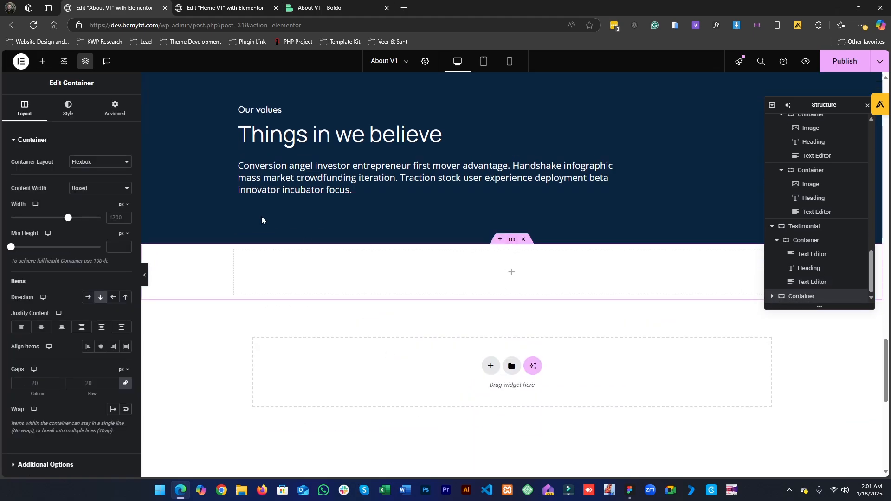
- Copy the values section's style and paste it onto the new container
scroll(308, 258, up, 3)
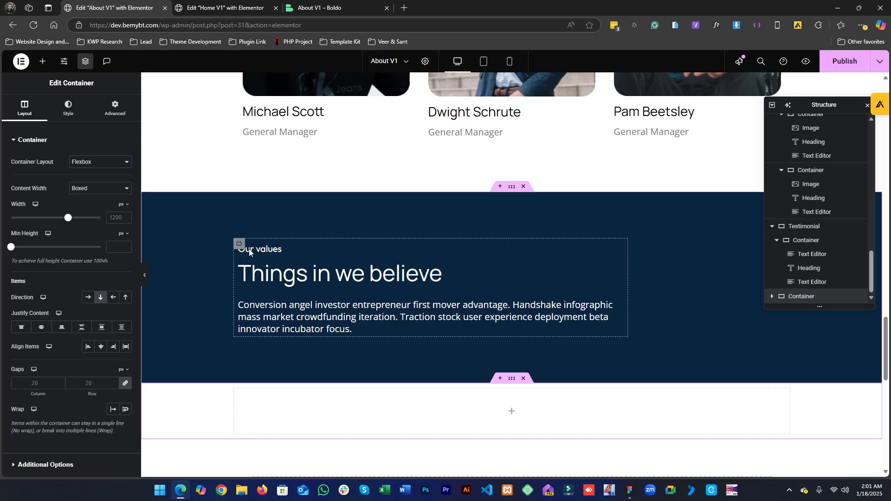
click(84, 115)
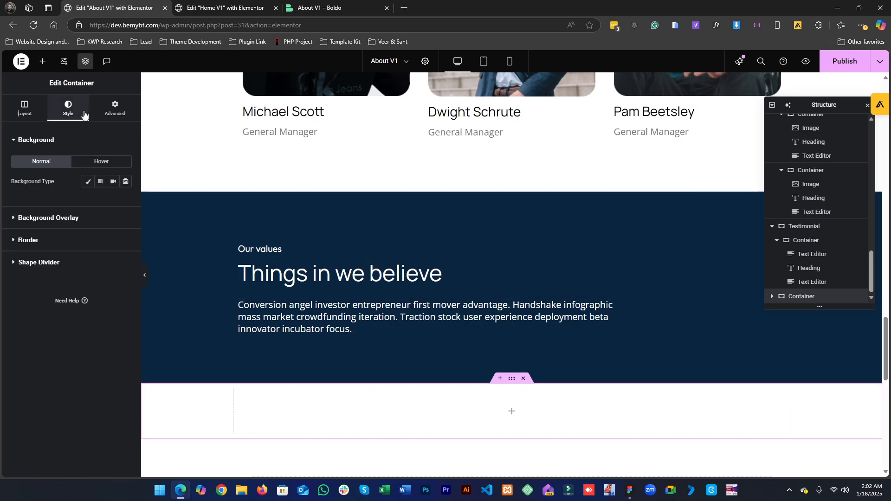
right_click(516, 192)
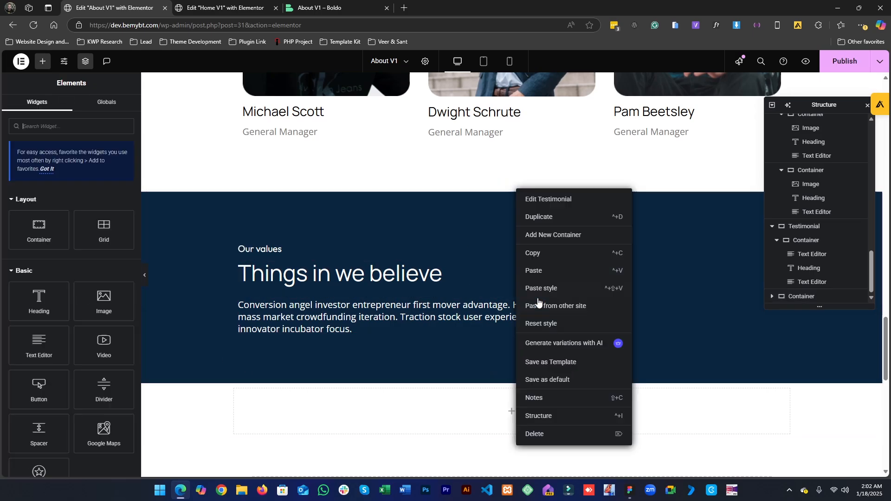
click(542, 253)
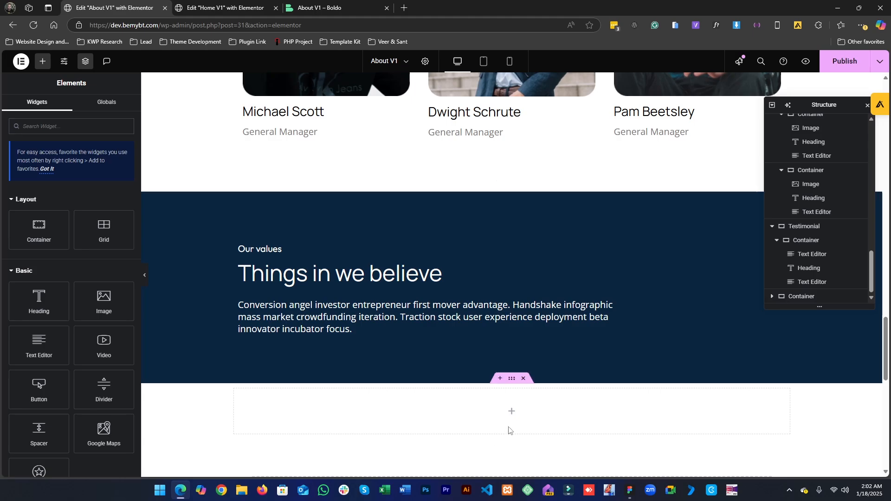
right_click(510, 378)
click(544, 325)
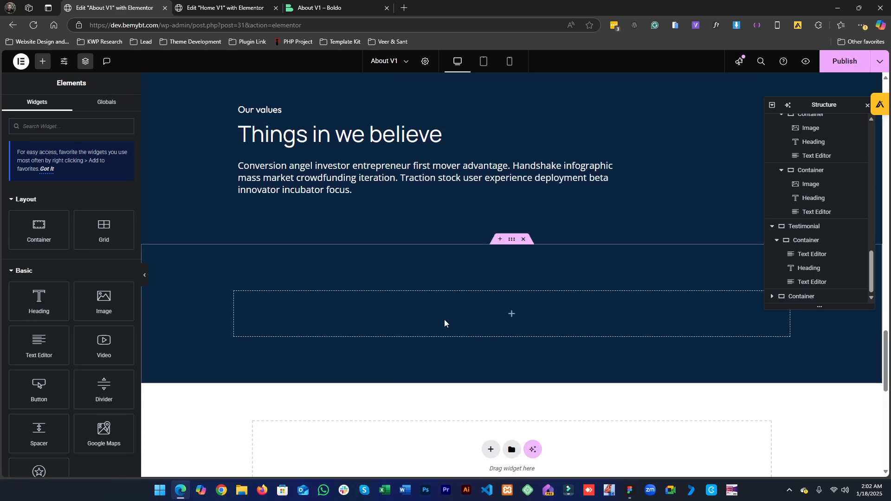
- Add two empty containers inside the new dark section
scroll(295, 297, up, 2)
drag(60, 231, 420, 406)
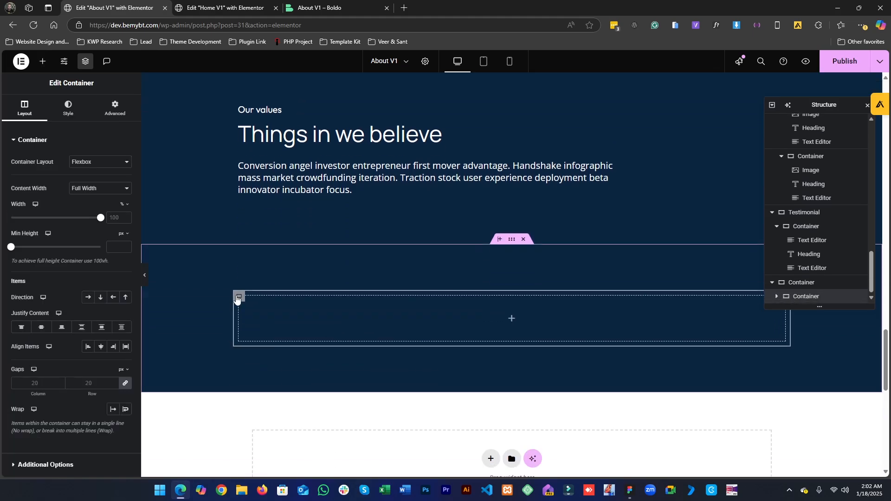
right_click(238, 298)
click(275, 266)
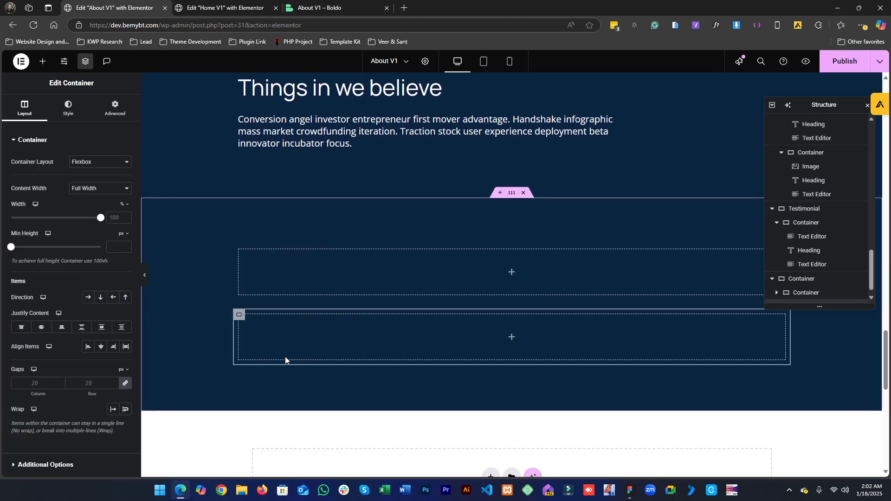
- Move the values heading group into the new section between its containers, then delete the emptied old section
scroll(230, 232, up, 2)
drag(240, 160, 265, 364)
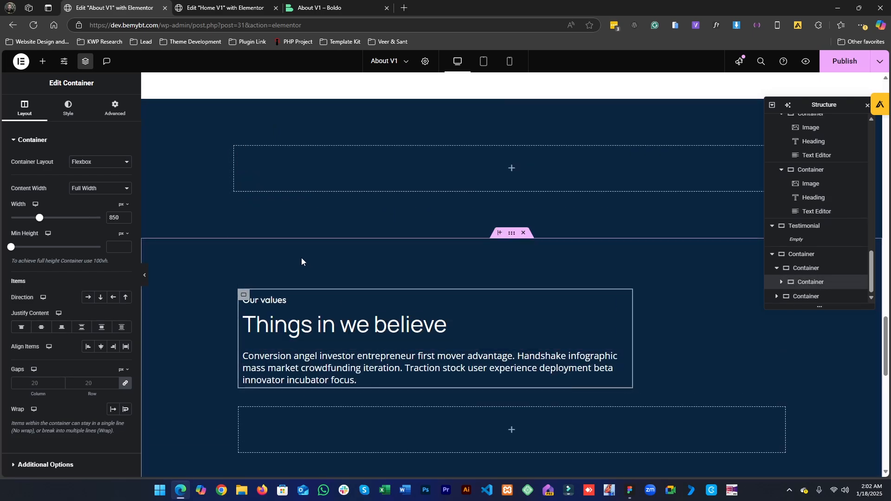
scroll(328, 333, up, 2)
click(523, 186)
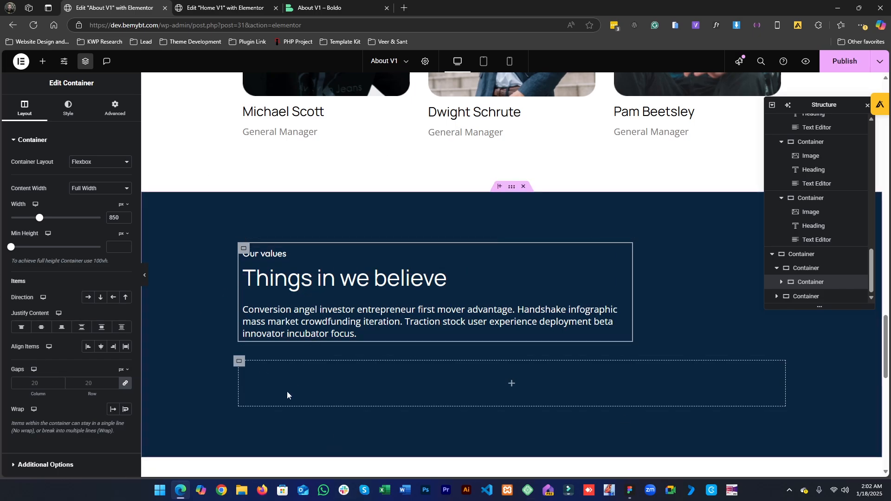
- Insert two child containers into the lower empty container and lay them out in a row
click(42, 61)
drag(54, 242, 327, 402)
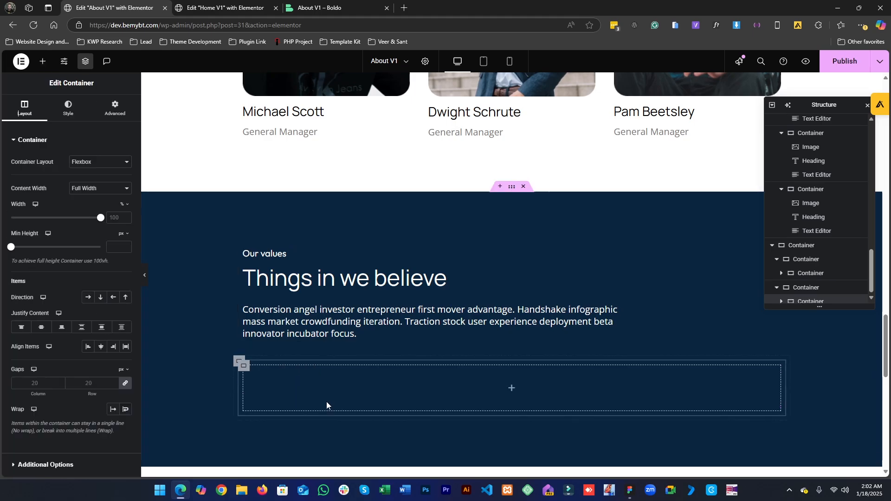
right_click(243, 369)
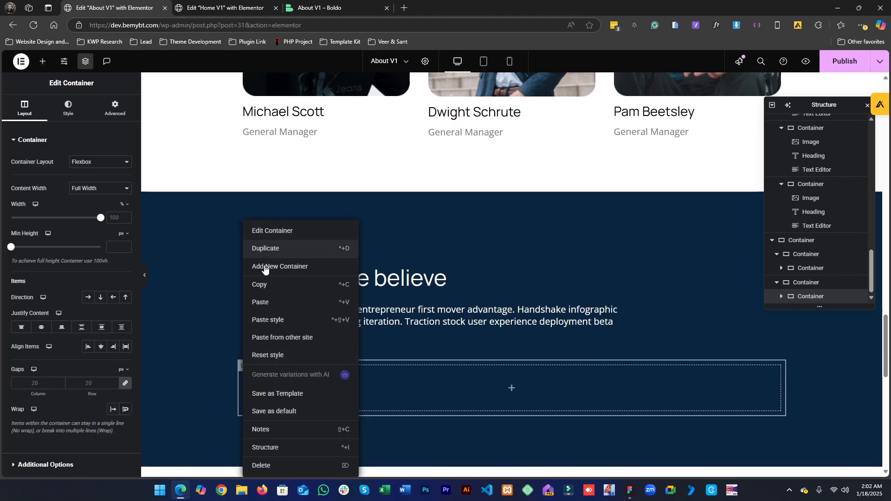
click(262, 263)
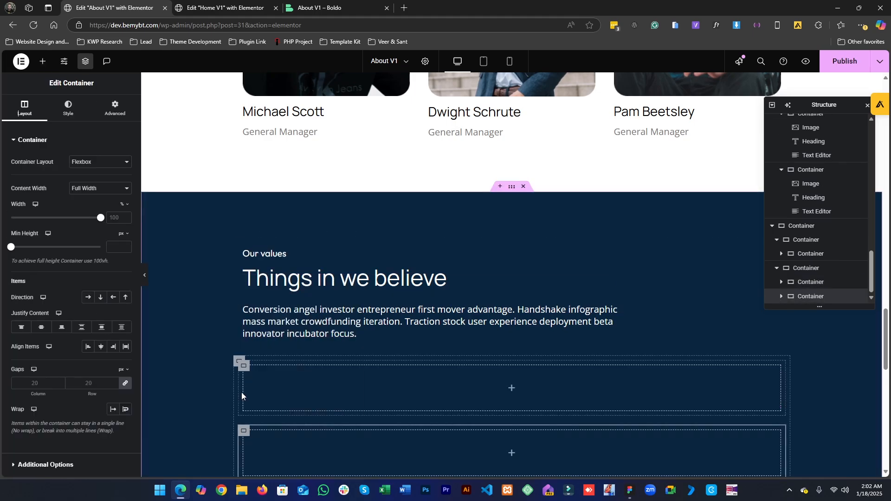
click(237, 362)
click(89, 298)
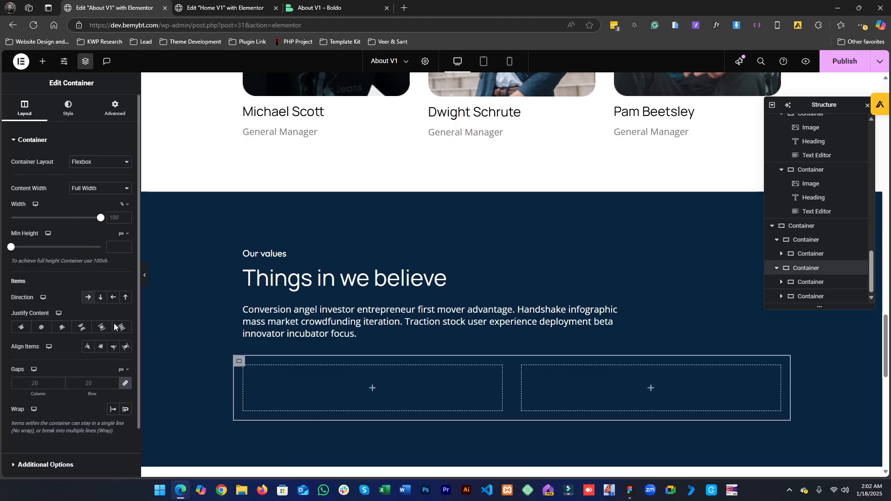
- Narrow the left child container to about 28.72% width
click(243, 366)
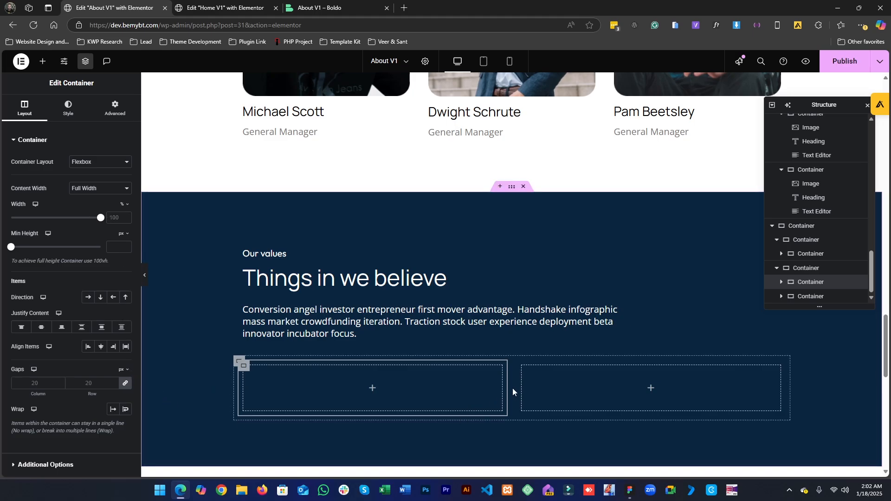
drag(505, 387, 396, 391)
double_click(112, 216)
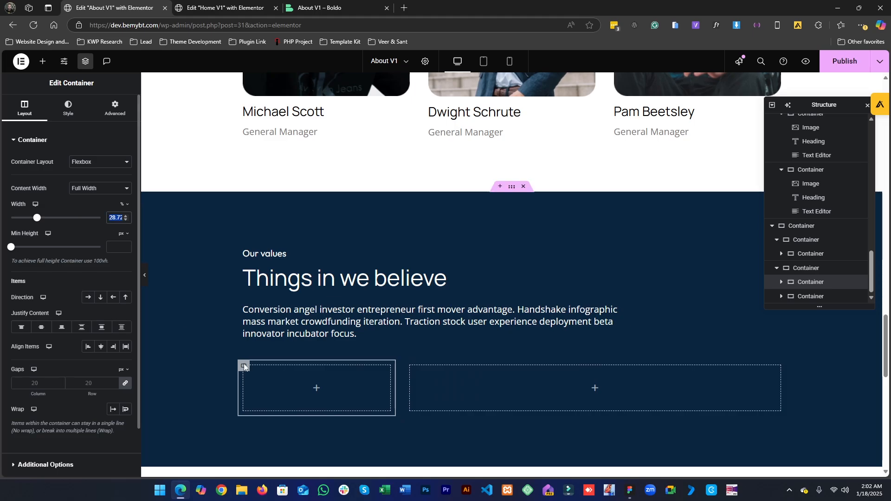
- Inspect the Figma value item's image size, group size and spacing
click(629, 490)
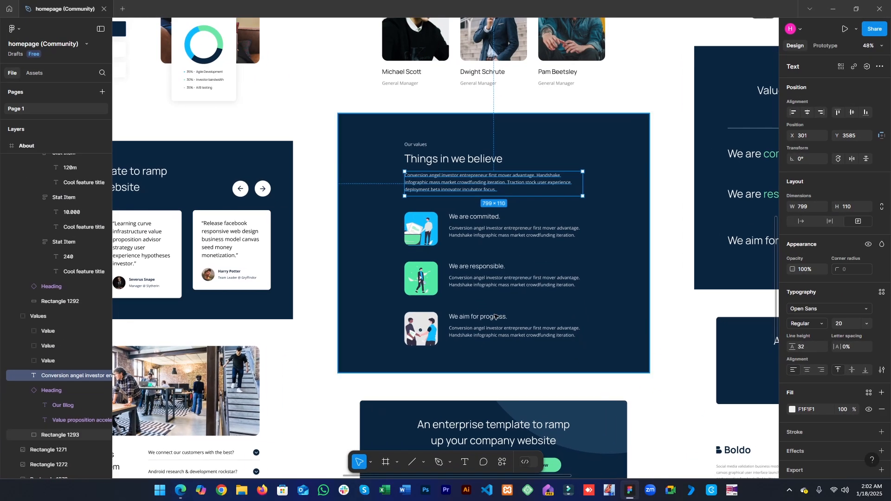
click(409, 238)
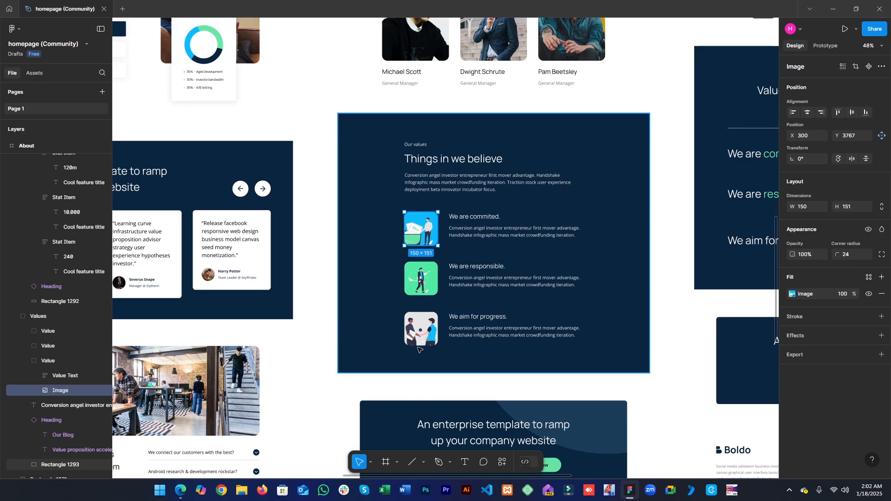
click(262, 273)
double_click(436, 227)
double_click(436, 228)
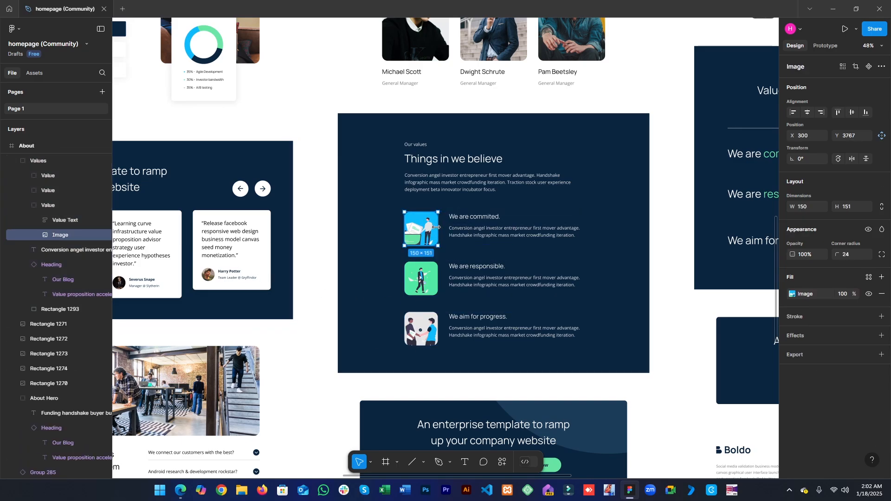
click(281, 256)
click(445, 231)
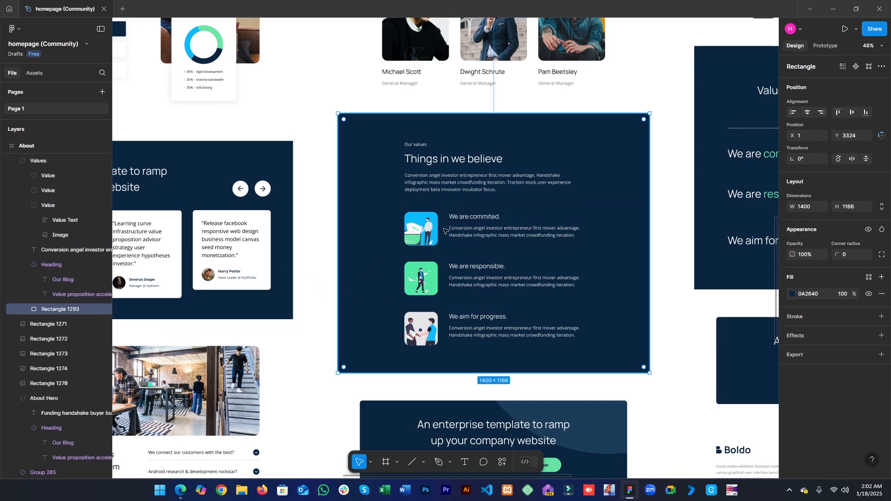
double_click(464, 230)
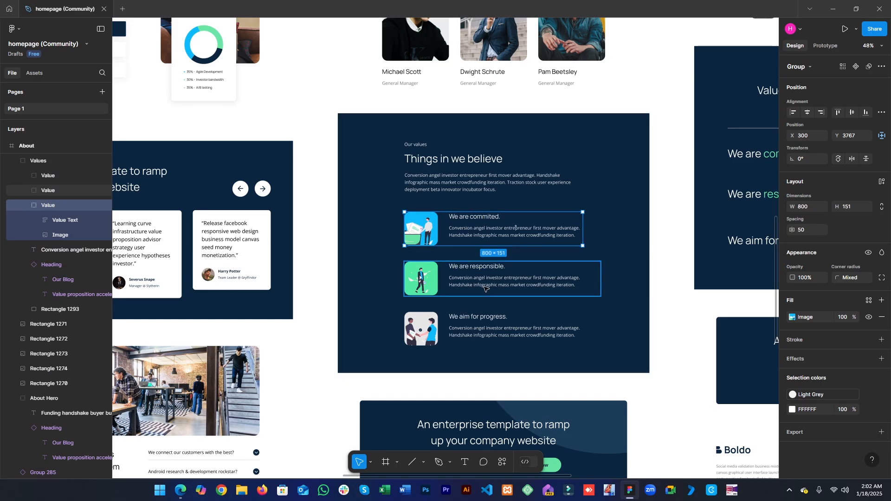
scroll(453, 233, up, 6)
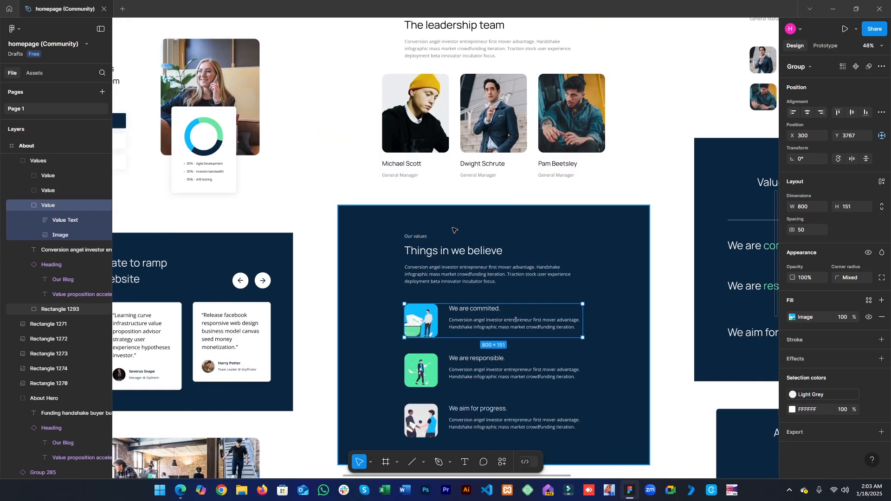
scroll(464, 241, down, 4)
scroll(466, 245, down, 2)
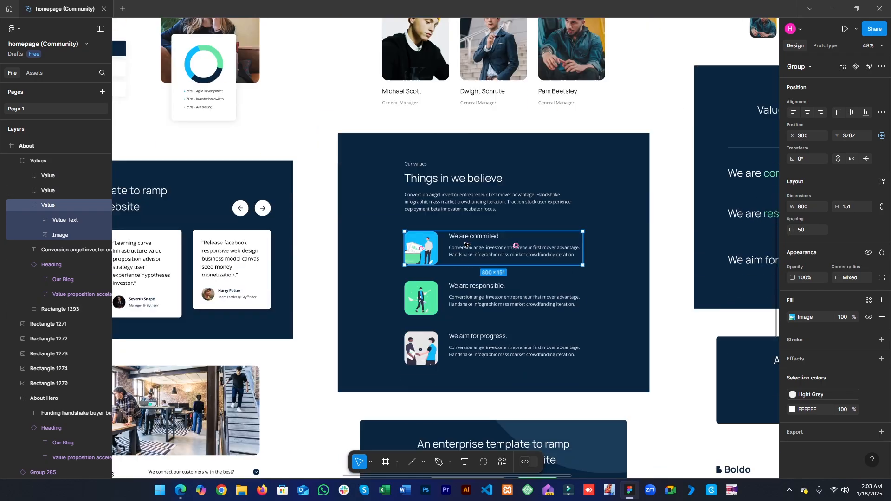
- Set the row container's width to 850 px
click(833, 9)
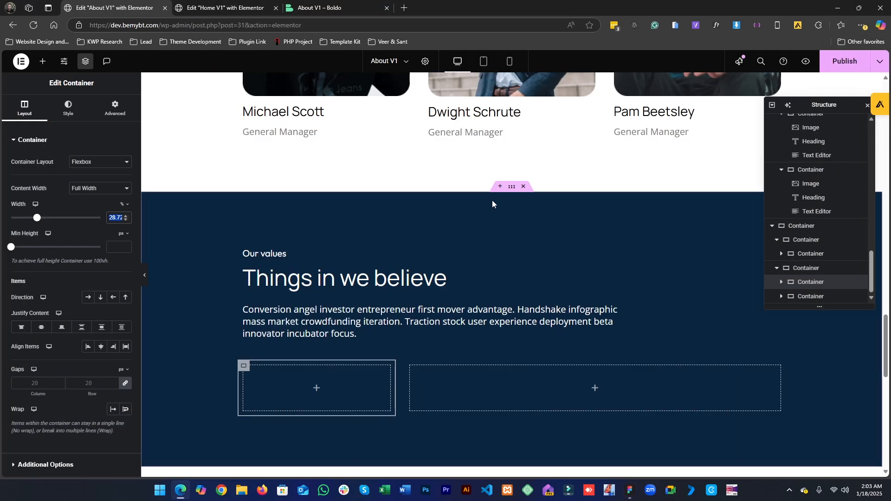
click(236, 362)
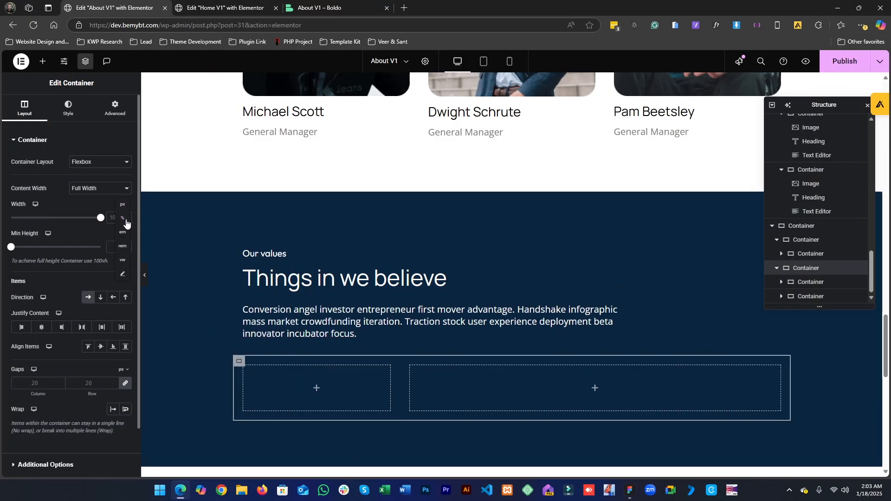
click(122, 206)
click(115, 222)
text(8)
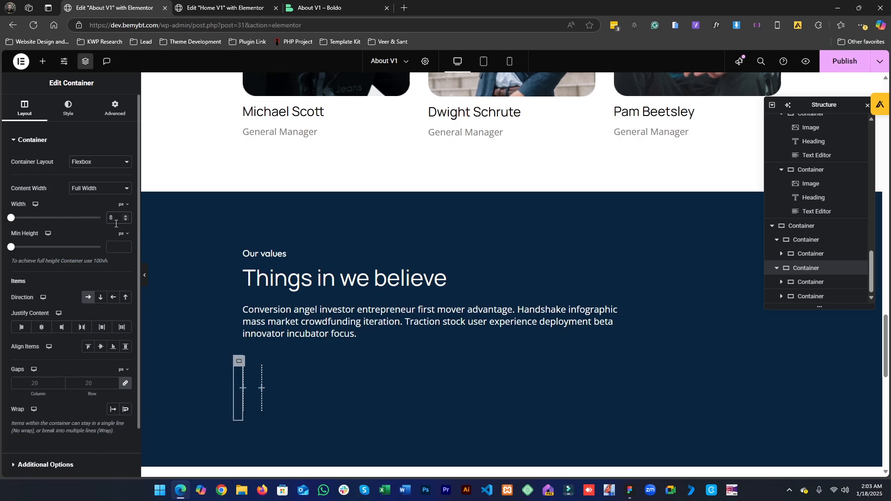
text(50)
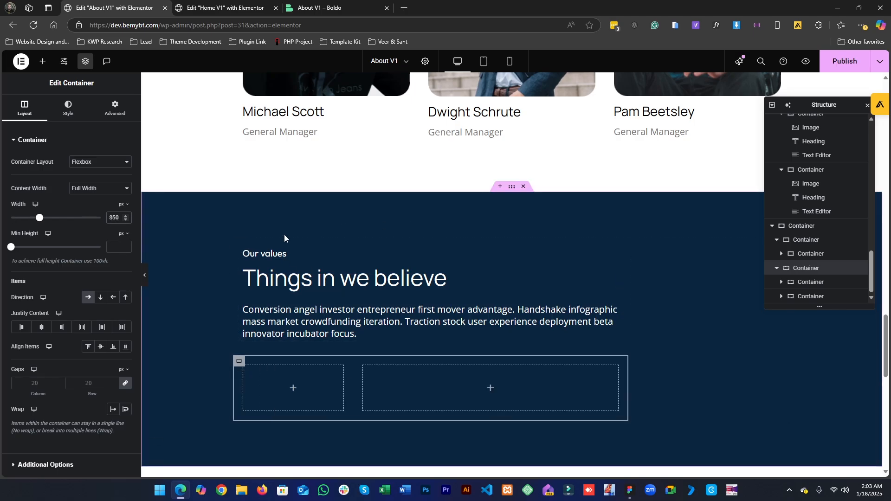
- Center the outer section's items horizontally
click(511, 187)
click(26, 104)
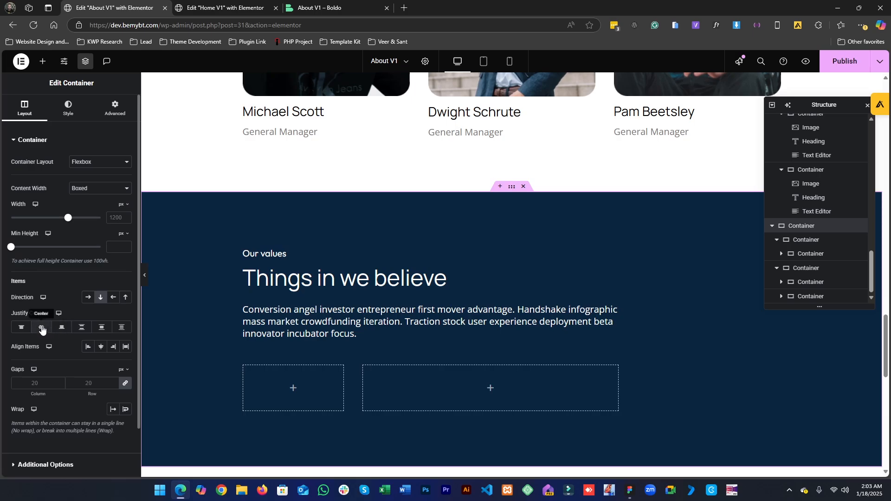
click(106, 347)
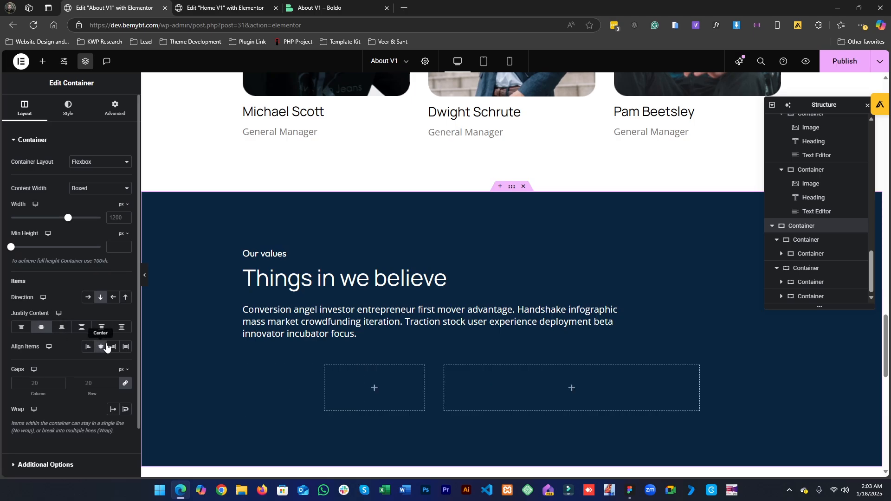
- Align the outer section's items to the start
click(91, 349)
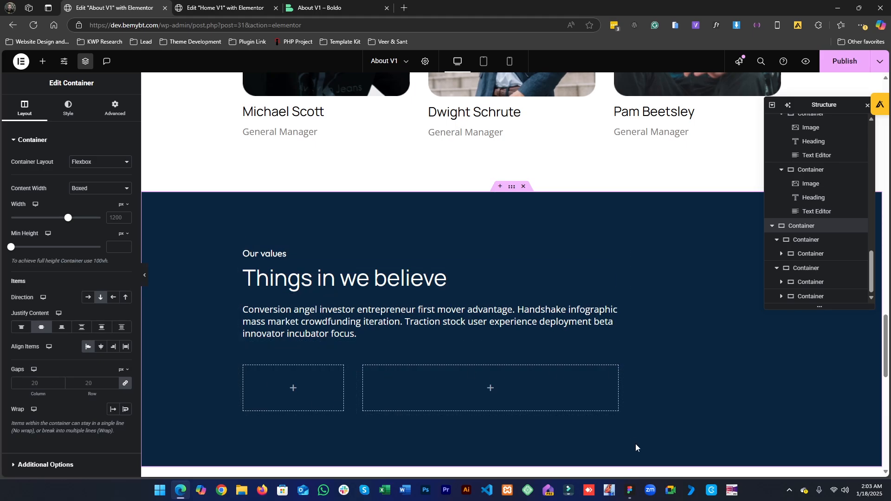
click(629, 491)
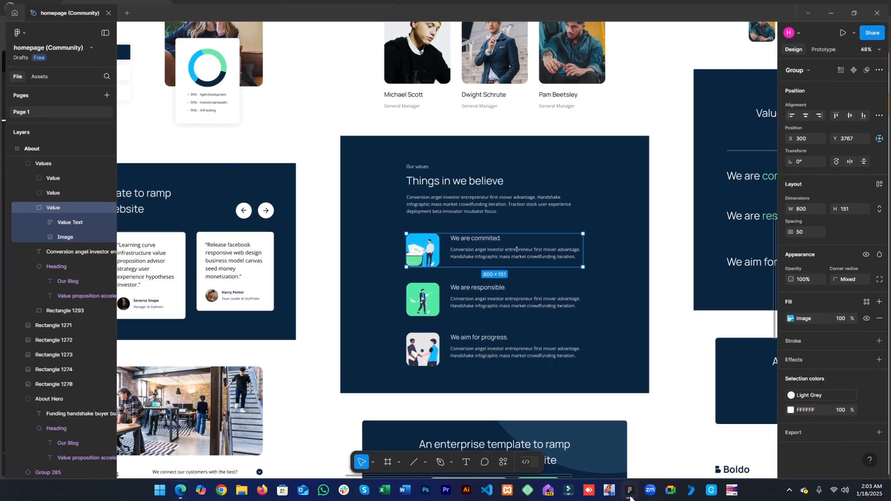
click(630, 497)
scroll(580, 325, up, 3)
scroll(579, 326, down, 3)
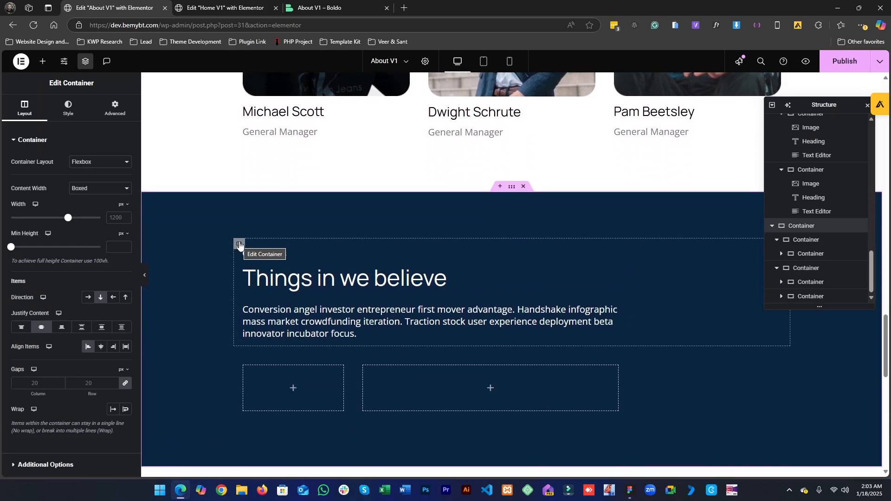
- Center the items of the heading container and of the outer section horizontally
click(240, 244)
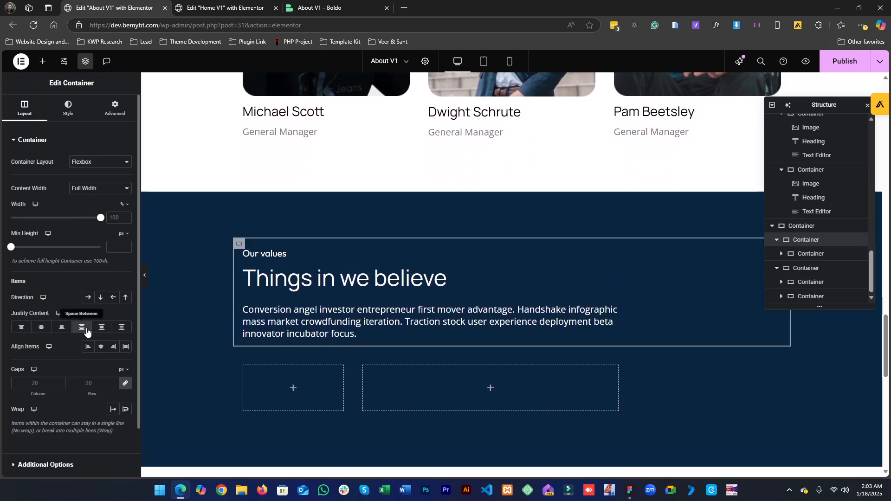
click(100, 347)
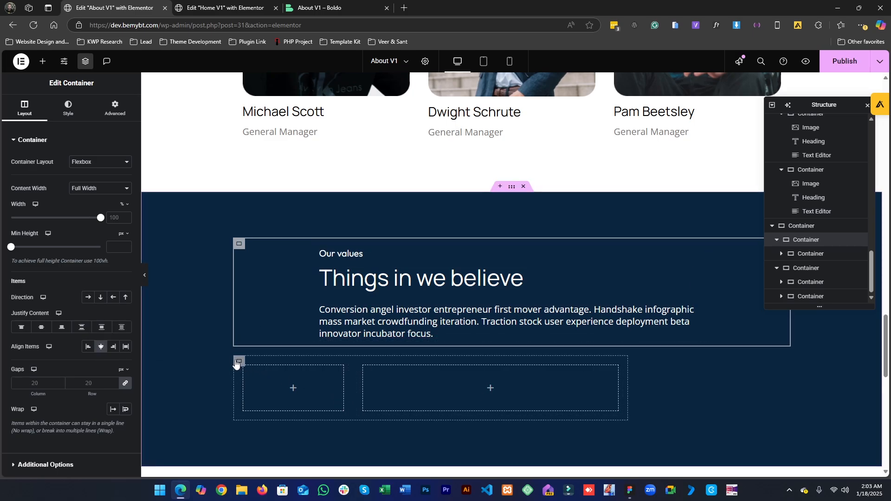
click(240, 361)
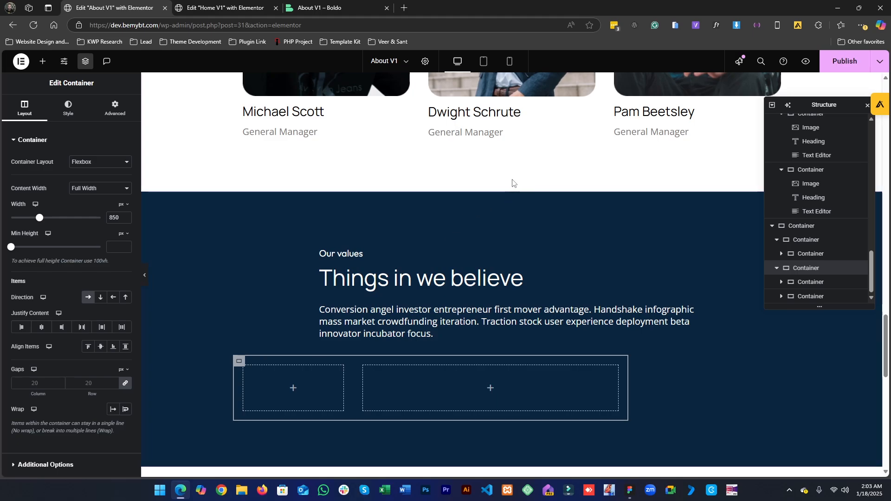
click(515, 192)
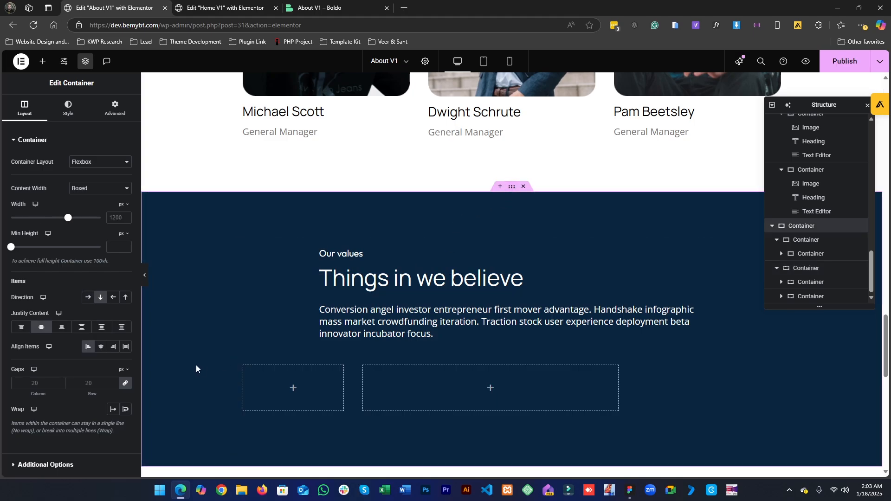
click(102, 348)
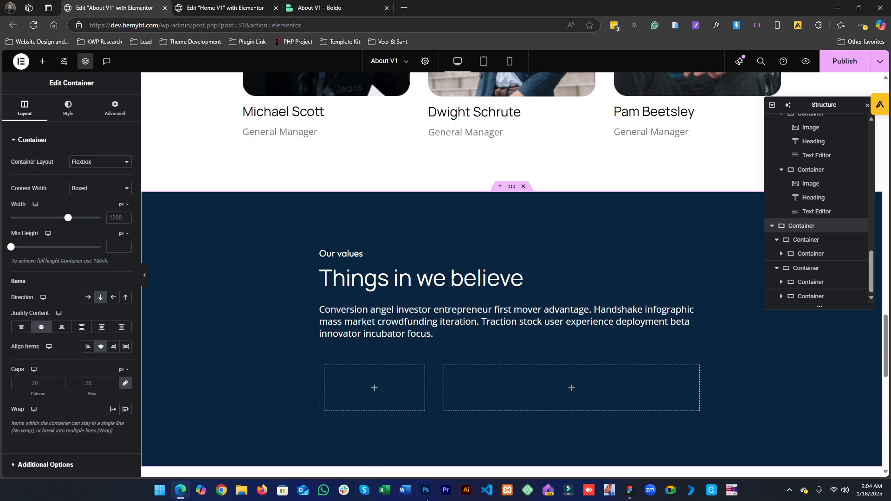
- Set the left child container's width to 150 px
click(627, 488)
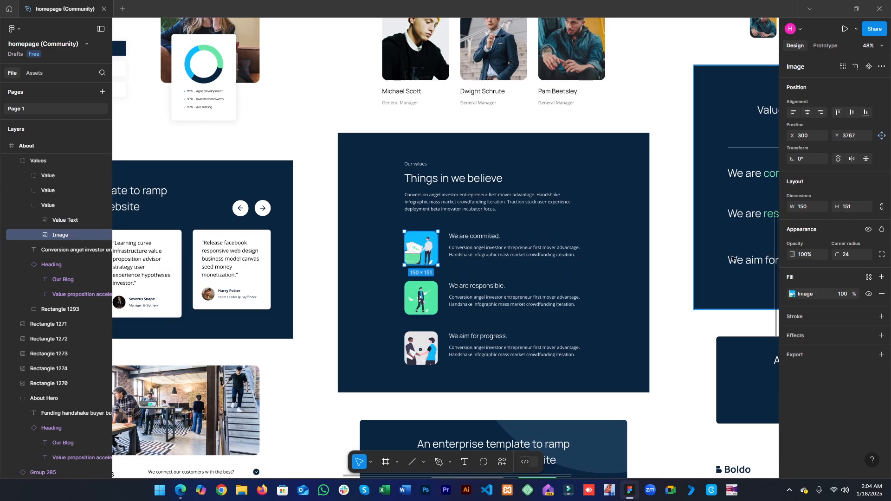
click(835, 5)
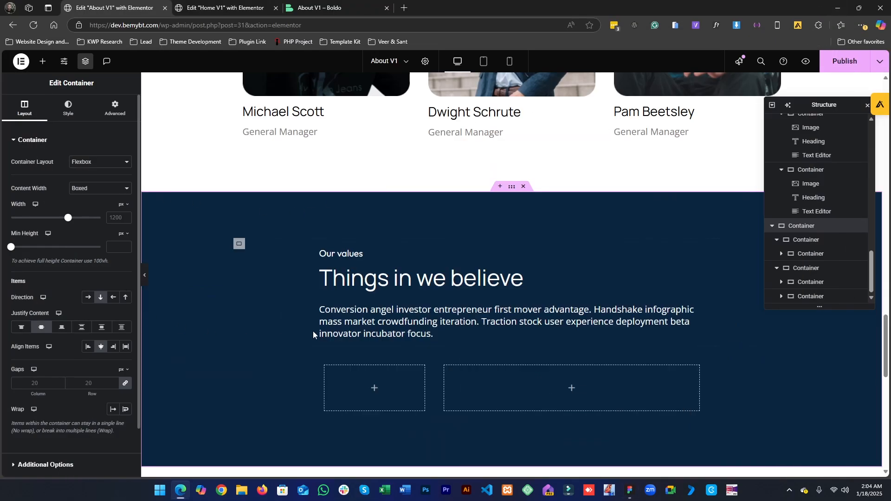
click(327, 369)
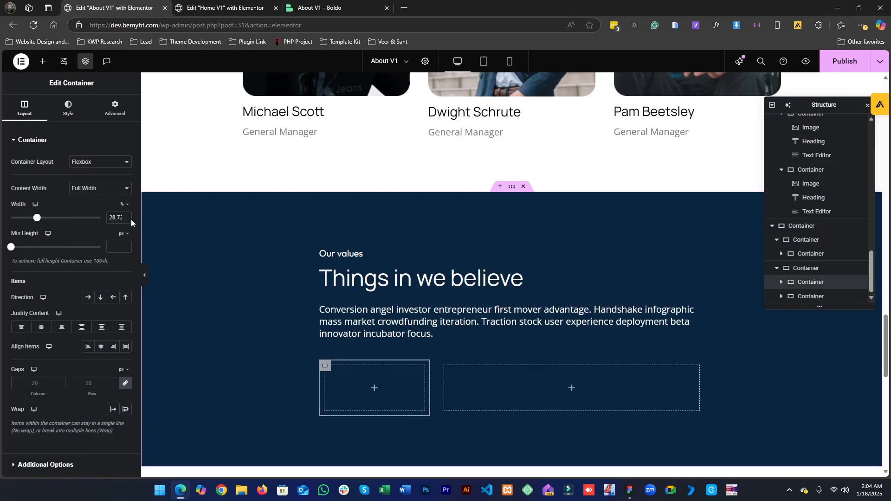
click(123, 205)
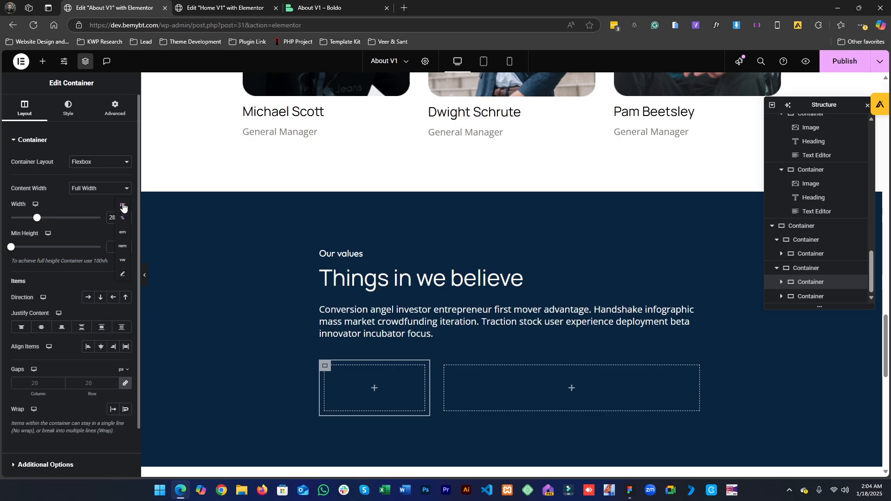
click(123, 206)
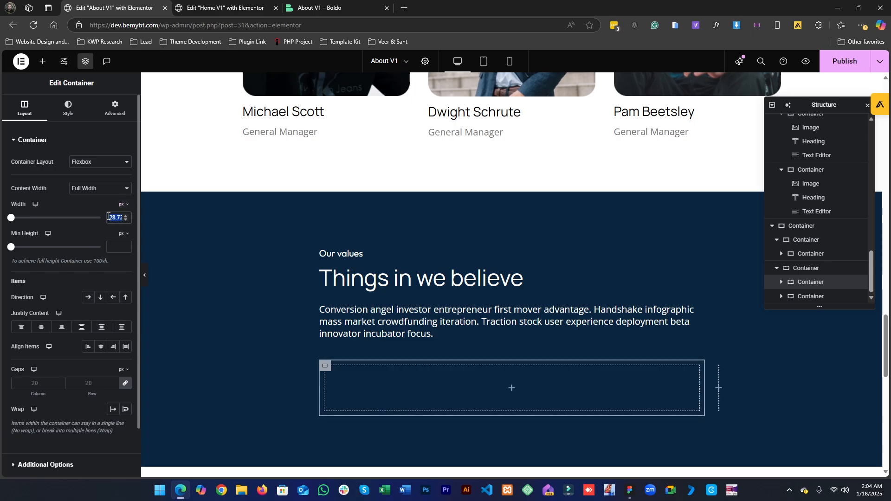
text(150)
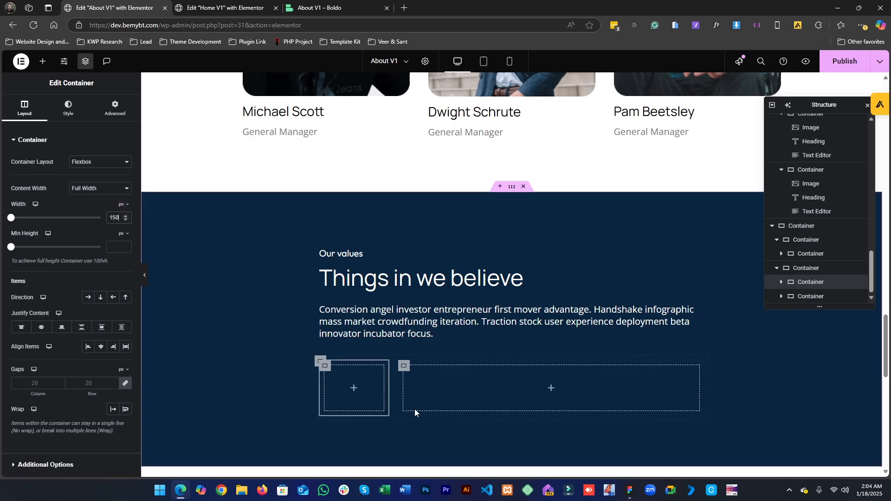
- Copy the Michael Scott team image and paste it into the left child container
click(627, 491)
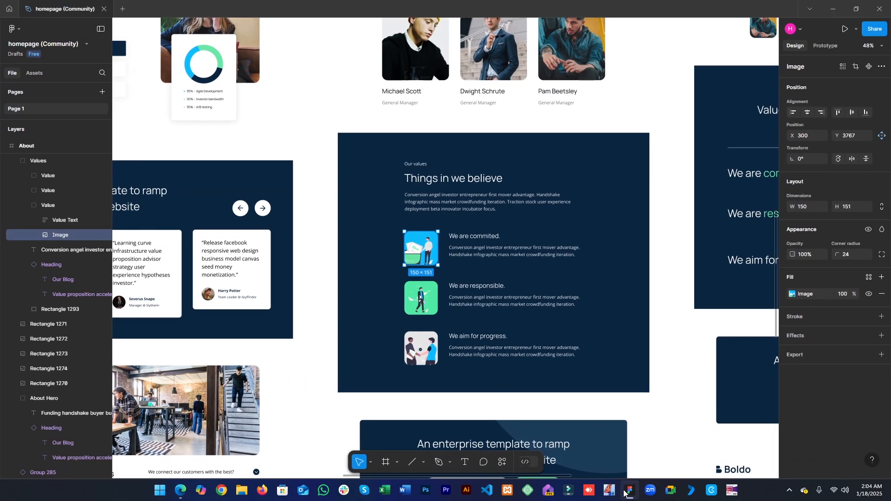
click(624, 492)
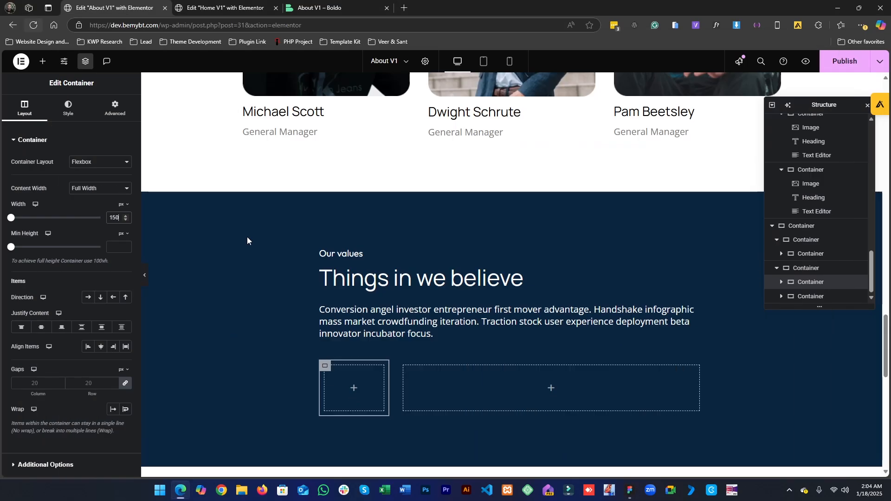
scroll(398, 214, up, 6)
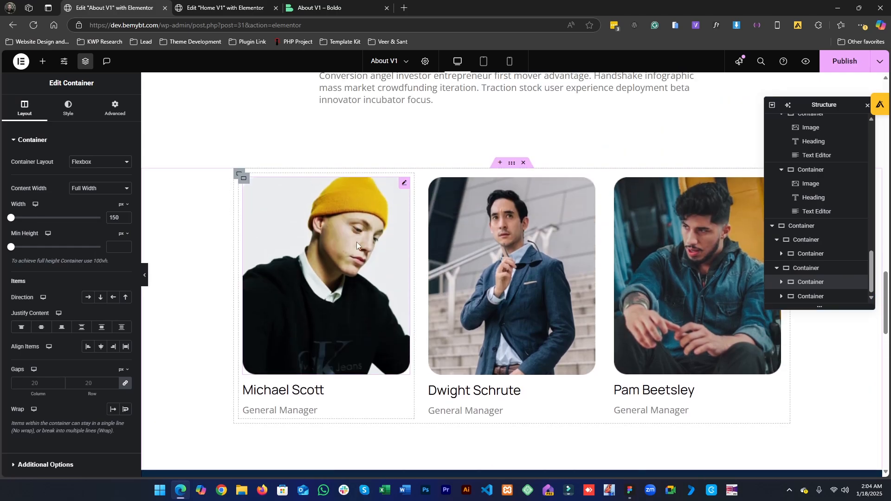
right_click(356, 241)
click(367, 288)
scroll(367, 289, down, 6)
right_click(345, 379)
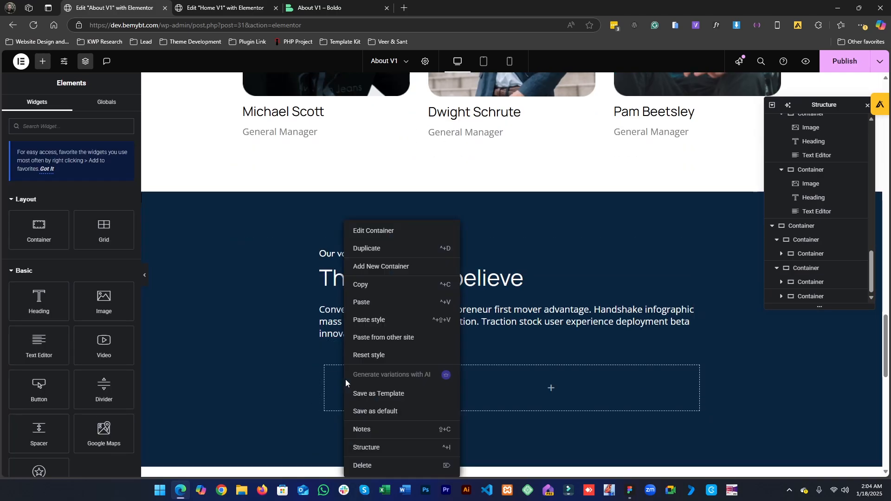
click(369, 302)
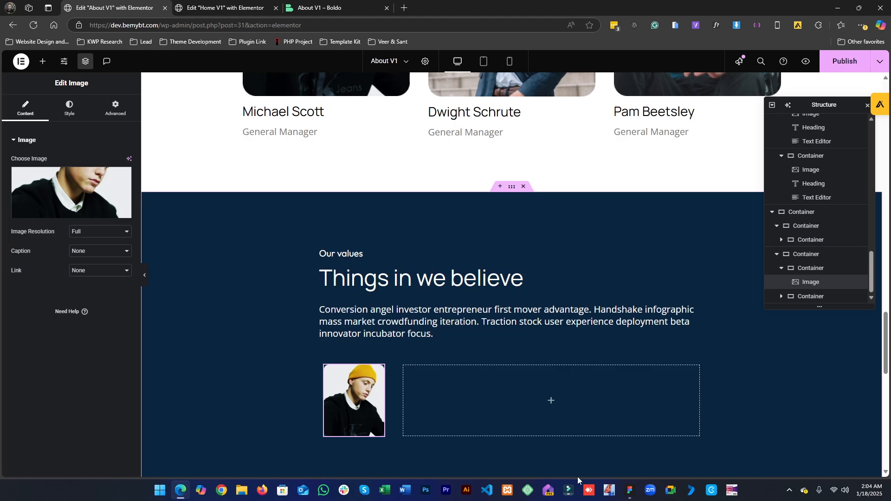
- Compare the Figma value title's typography with the team member heading's typography settings
click(629, 490)
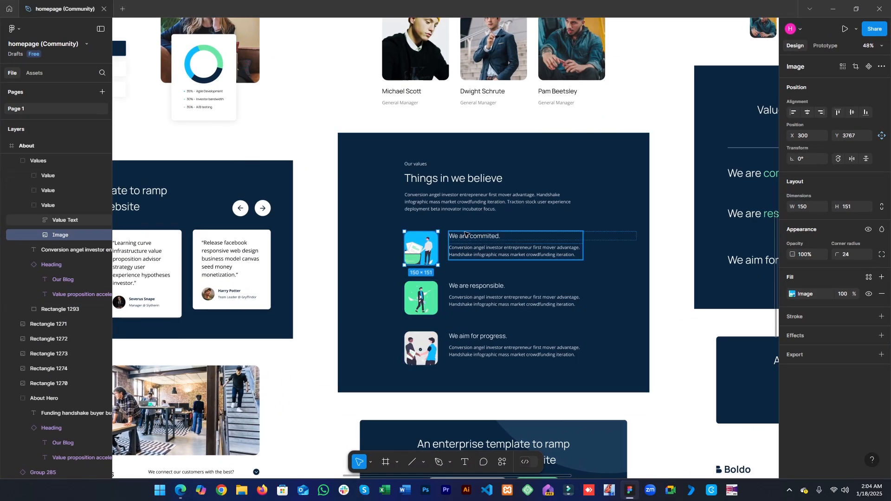
click(465, 235)
click(466, 239)
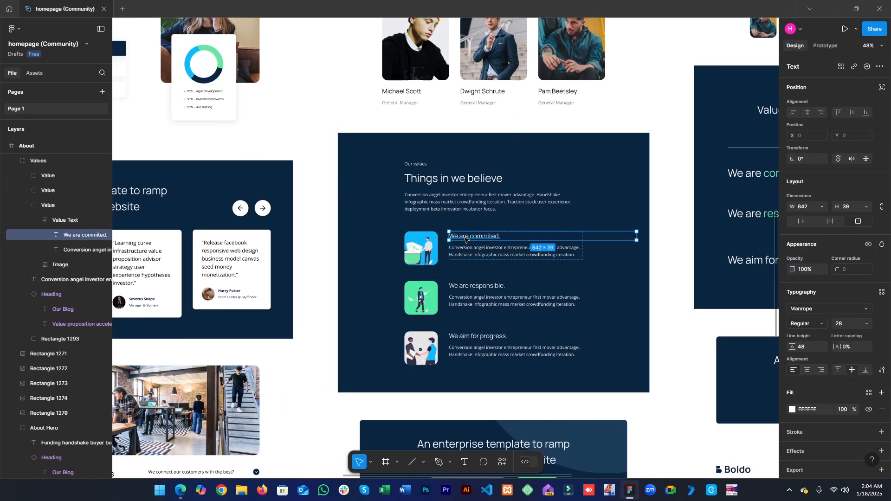
click(833, 8)
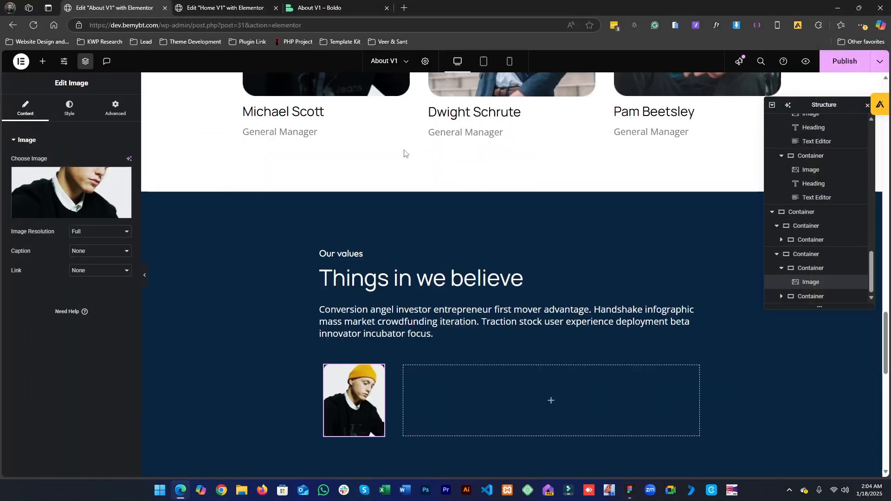
click(320, 112)
click(69, 108)
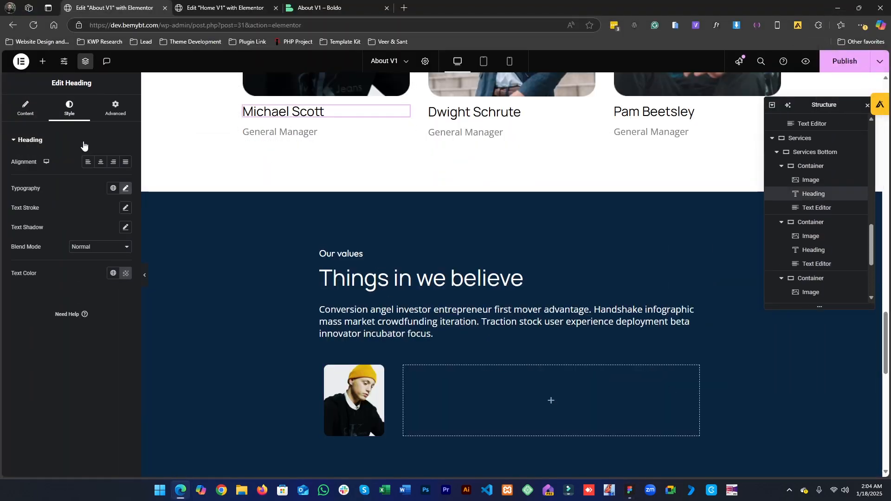
click(126, 187)
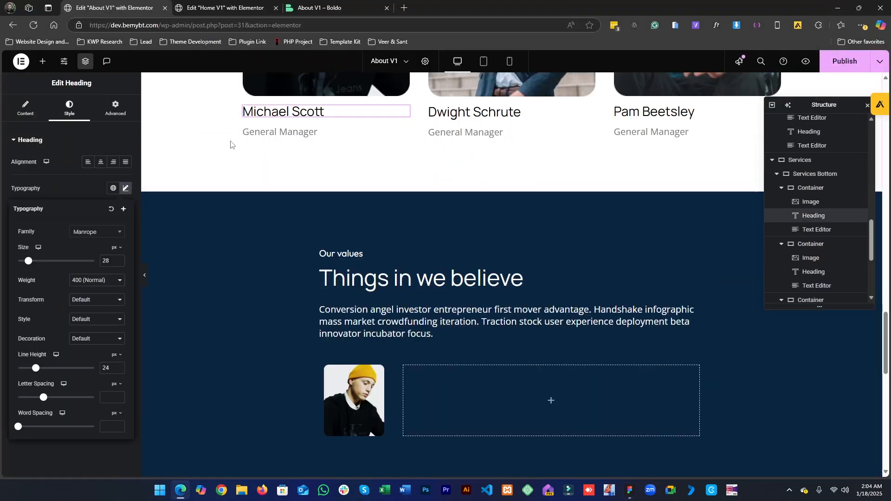
- Paste the Michael Scott heading into the right child container
right_click(268, 113)
key(Escape)
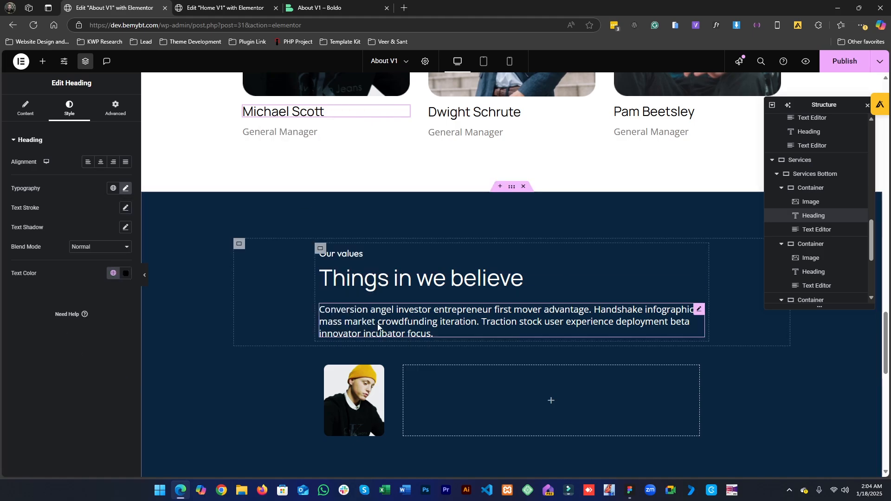
right_click(415, 375)
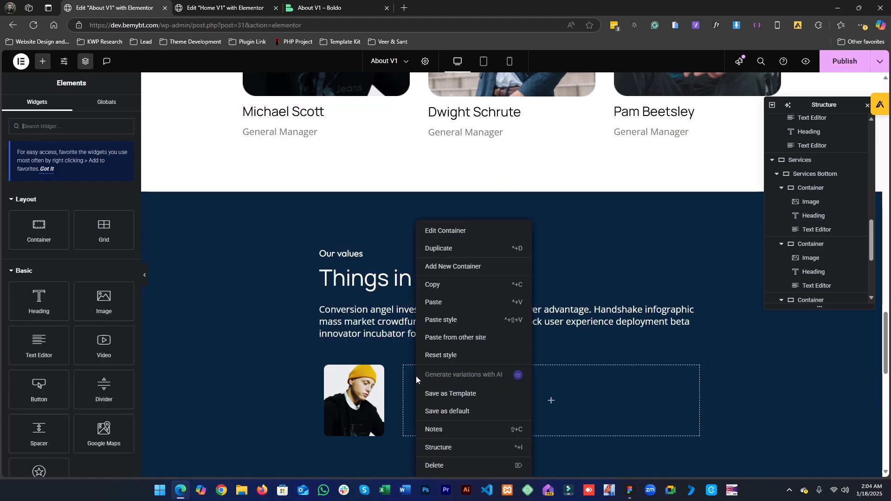
click(444, 301)
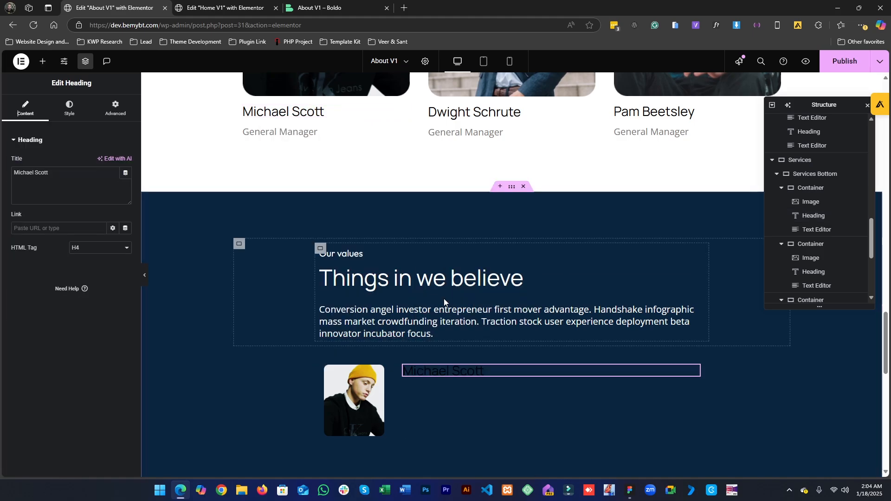
- Copy the General Manager text and paste it below the new heading in the right child container
click(630, 490)
click(461, 250)
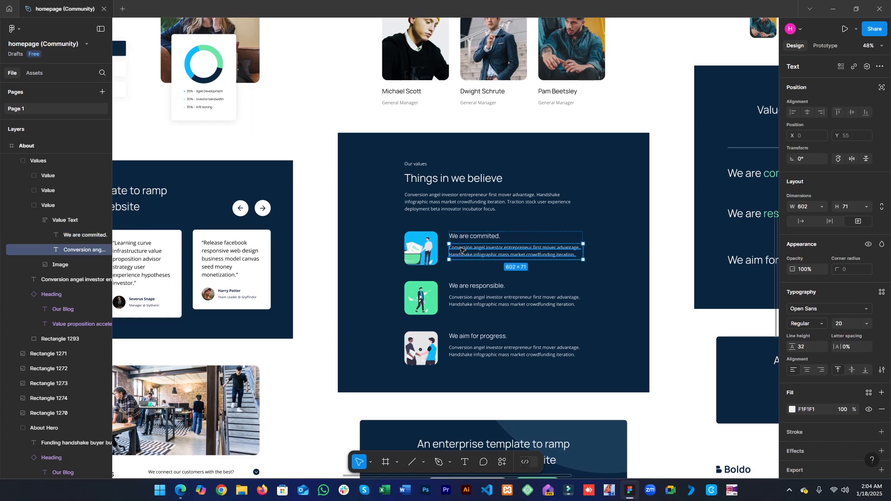
click(831, 4)
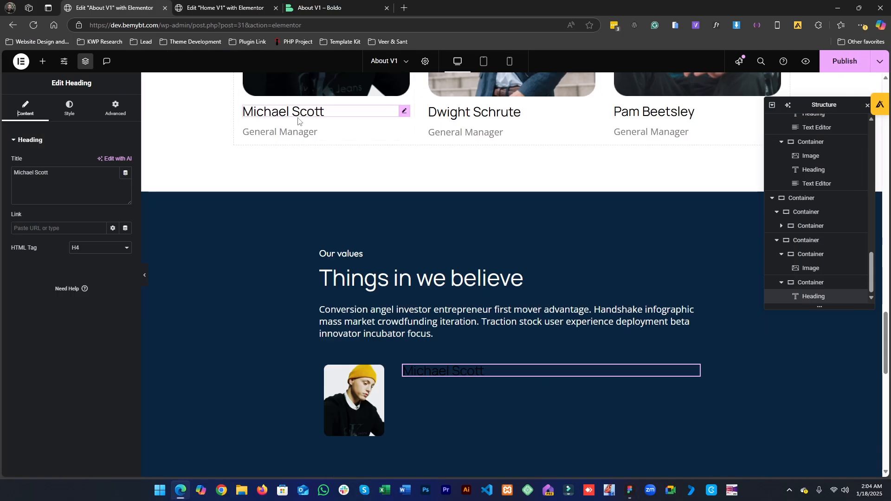
right_click(294, 134)
click(306, 177)
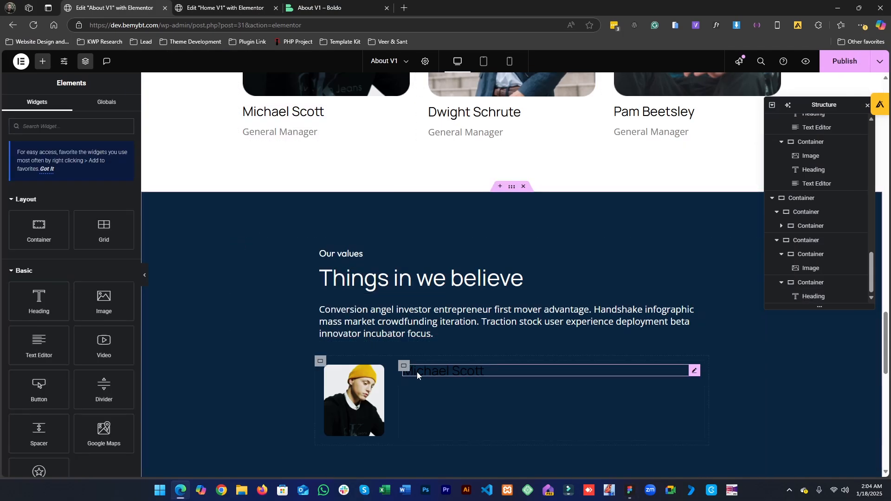
right_click(429, 370)
click(455, 323)
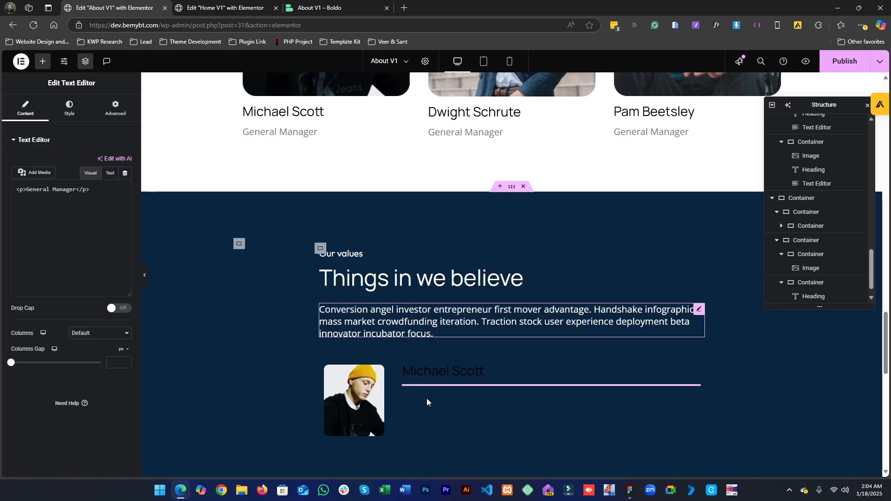
- Set the pasted heading's text color to white
click(443, 367)
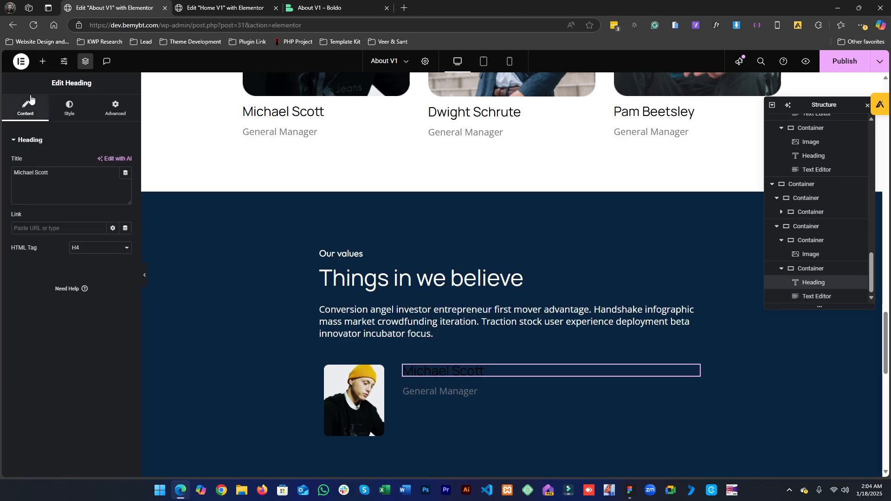
click(69, 108)
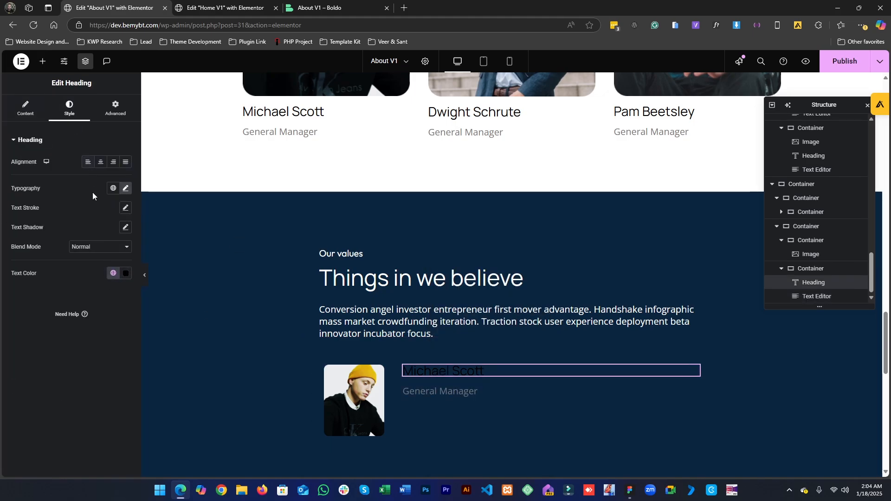
click(111, 275)
click(30, 391)
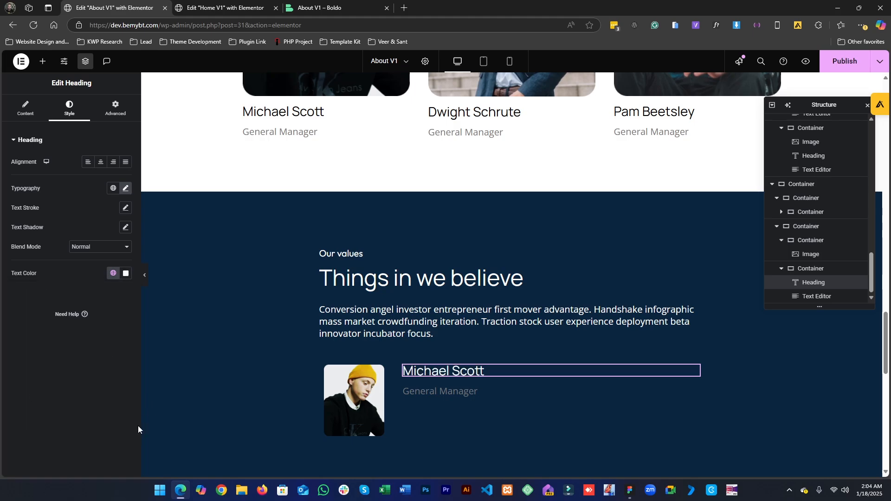
click(431, 391)
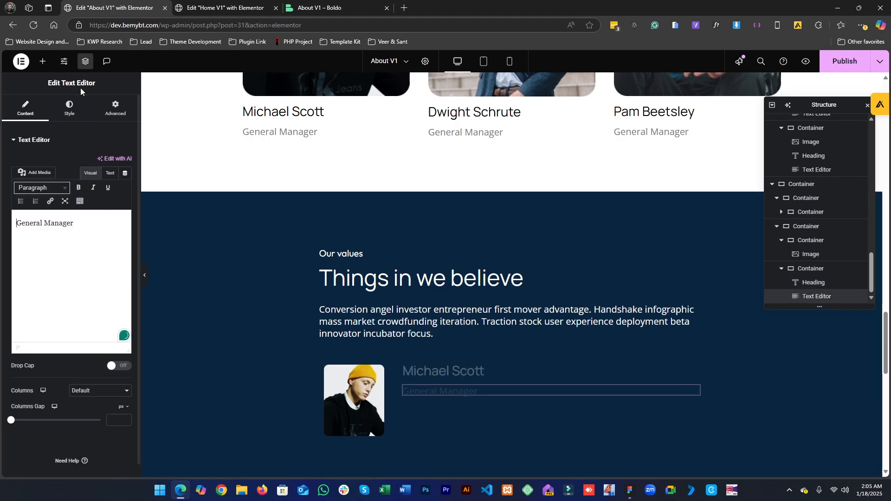
- Set the General Manager text editor's text color to the global White
click(65, 108)
click(112, 181)
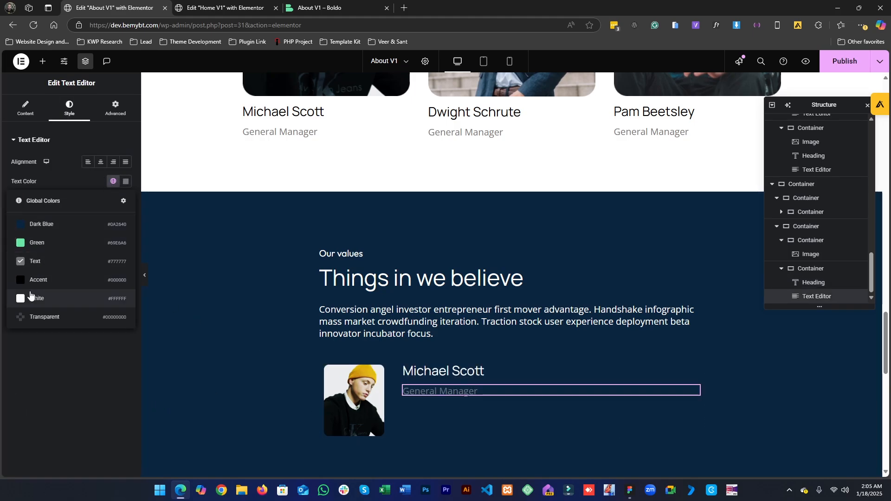
click(29, 297)
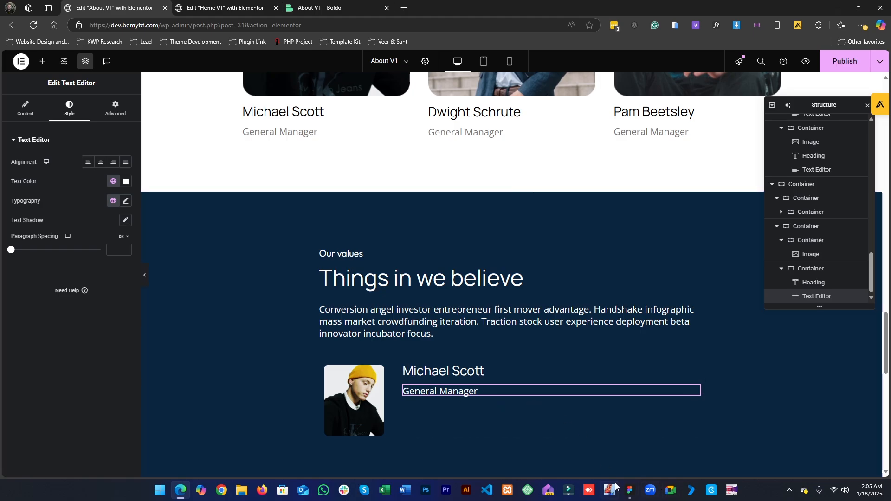
- Copy the first value title from Figma and replace the heading's text with "We are commited."
click(629, 496)
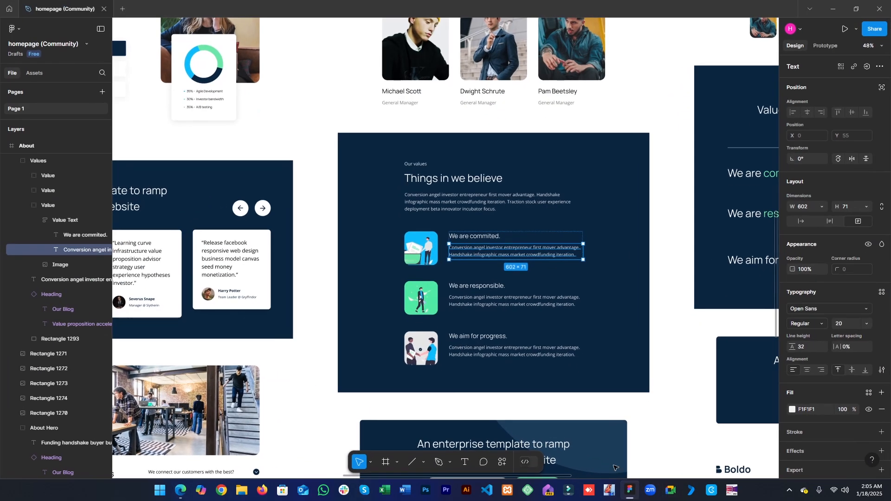
double_click(474, 237)
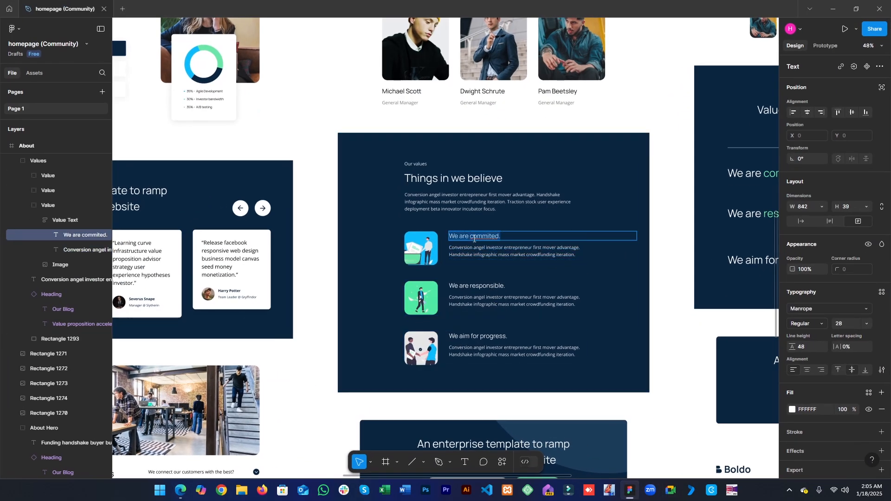
click(835, 4)
click(414, 369)
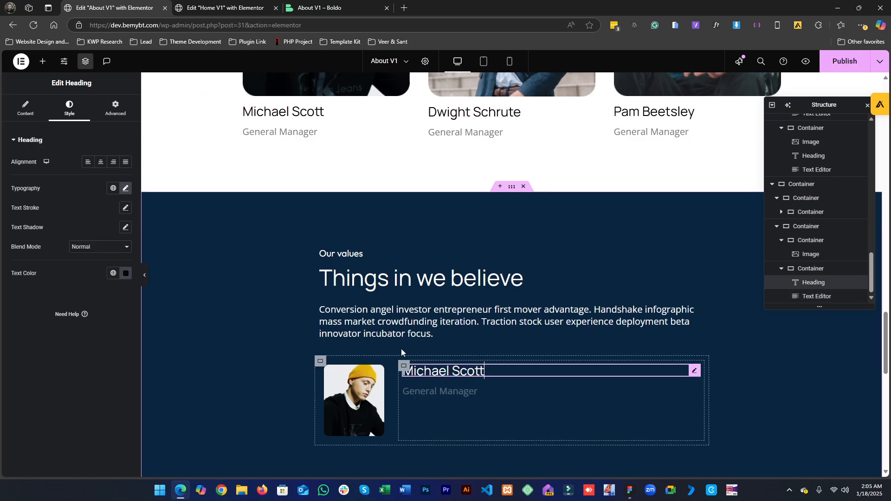
click(25, 108)
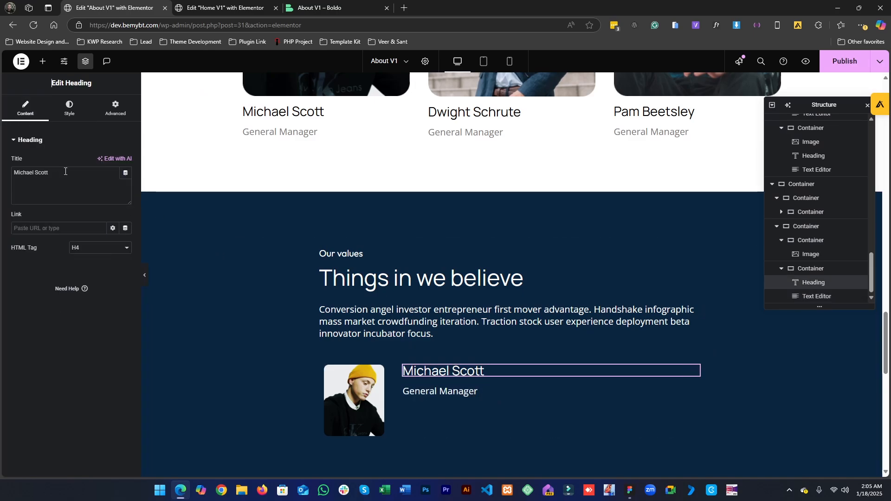
key(ctrl+a)
text(We are commited.)
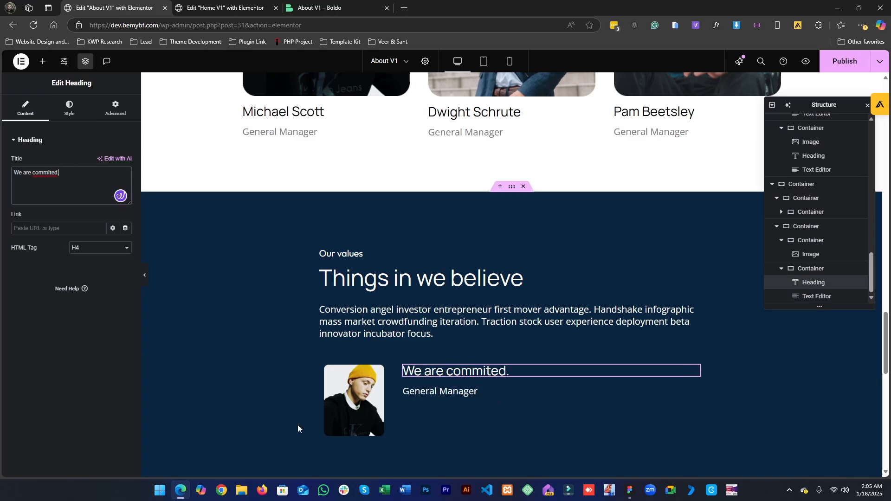
- Copy the first value description from Figma and replace the text editor's content with it
click(630, 491)
double_click(519, 259)
double_click(520, 259)
key(ctrl+c)
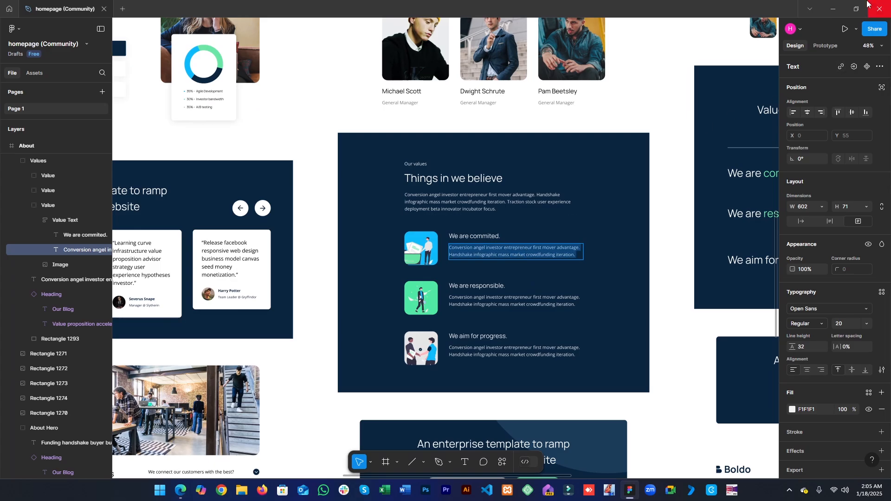
click(833, 8)
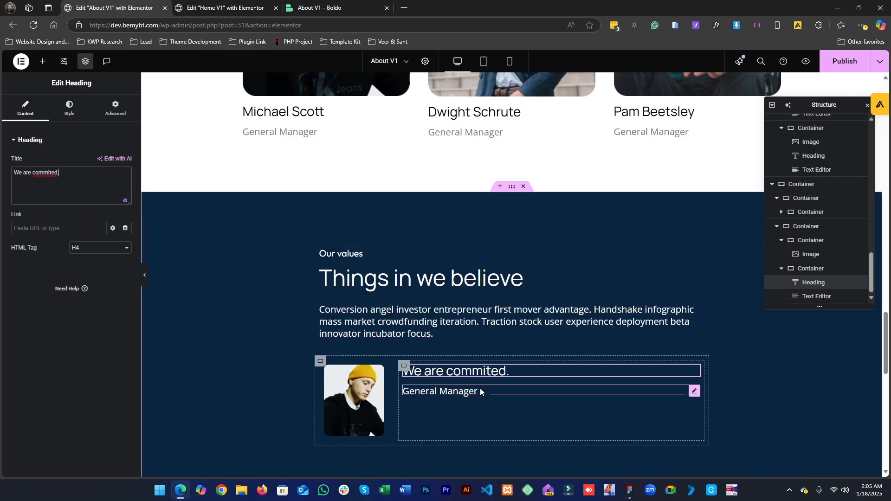
click(479, 388)
click(26, 108)
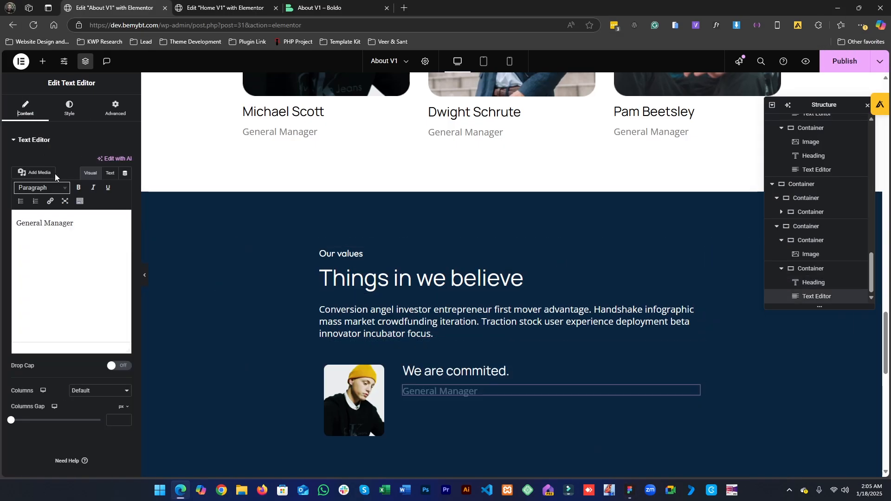
click(70, 215)
key(ctrl+a)
key(ctrl+v)
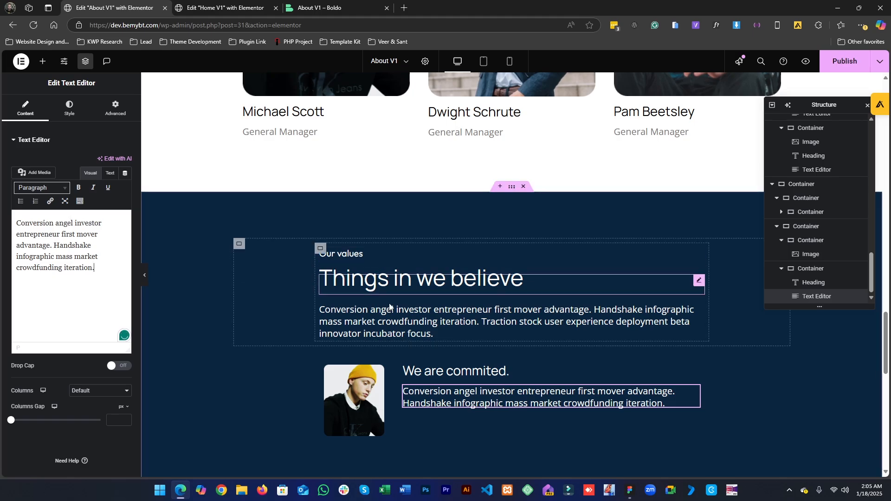
- Set the right child container's items to align center
click(402, 369)
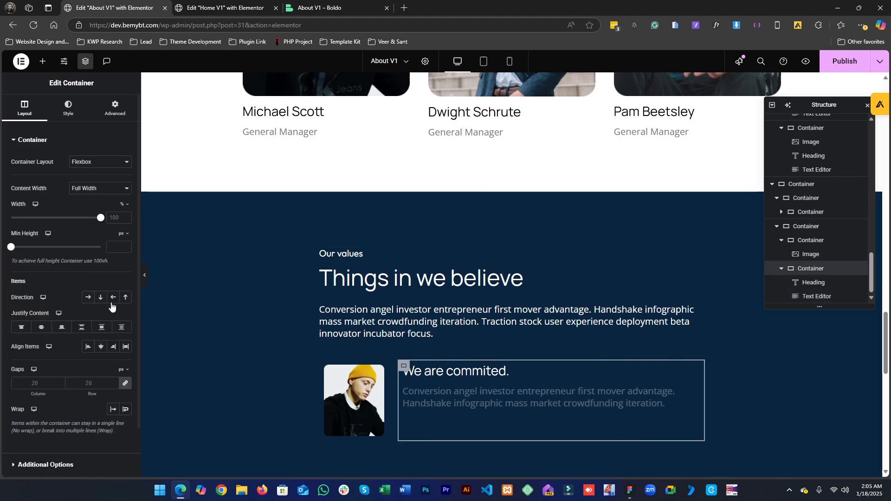
click(99, 351)
click(99, 350)
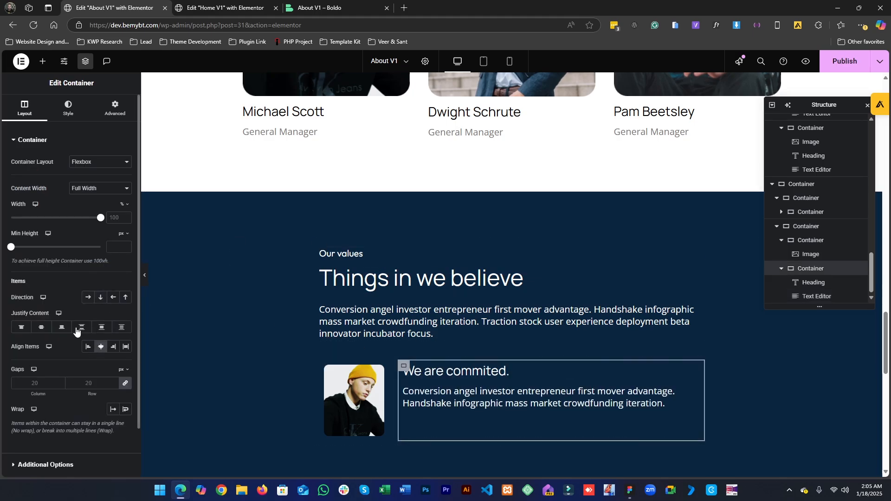
click(42, 327)
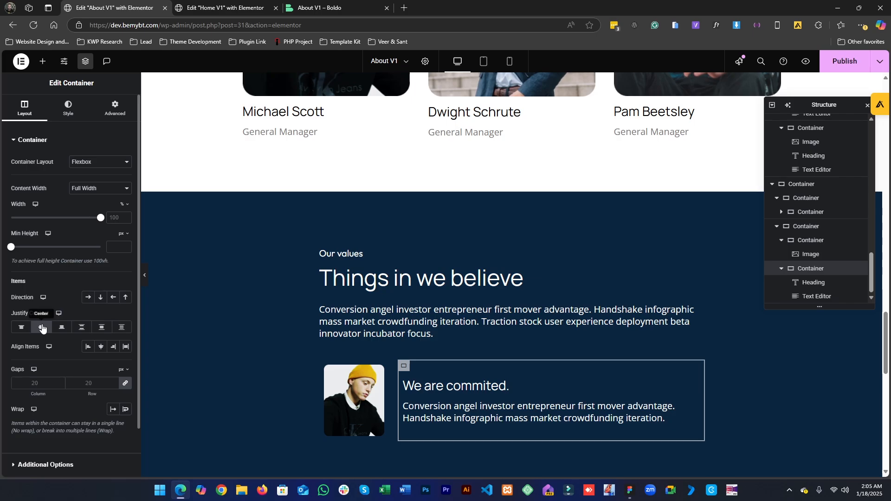
click(628, 490)
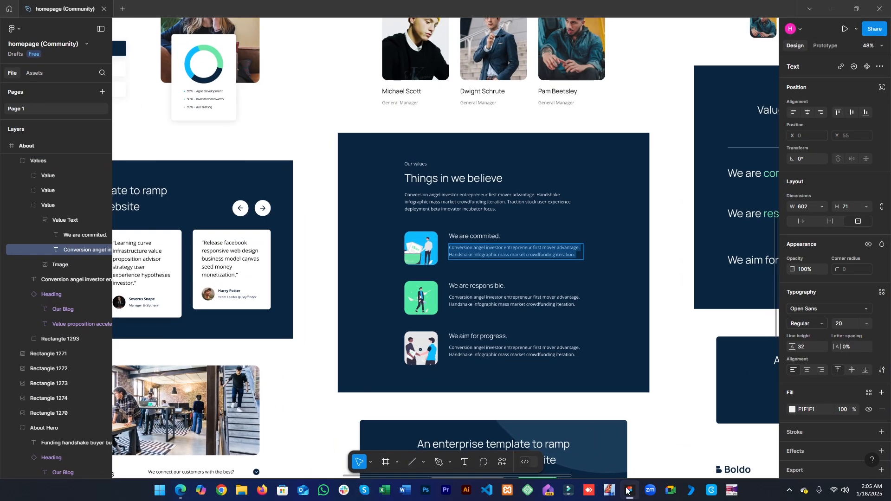
click(628, 490)
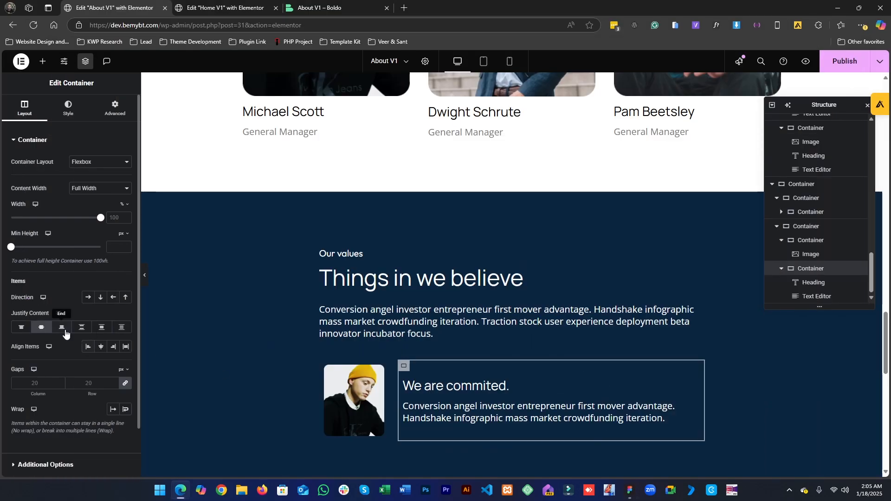
click(41, 328)
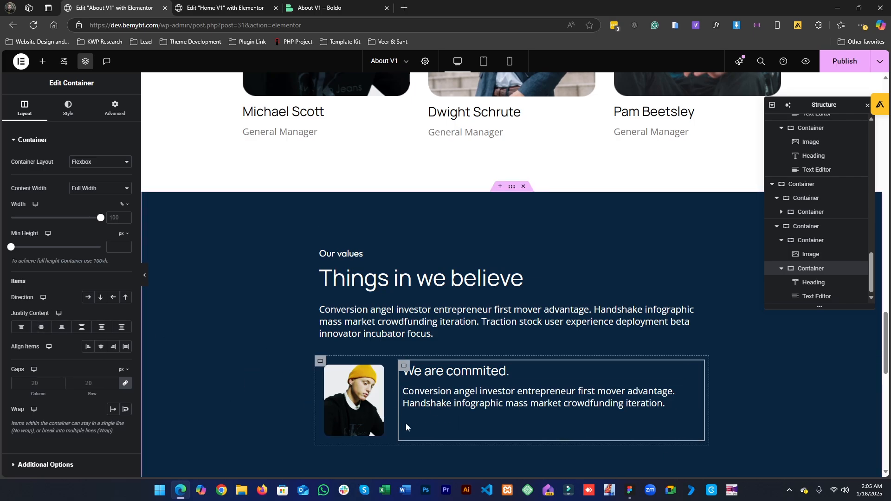
click(630, 490)
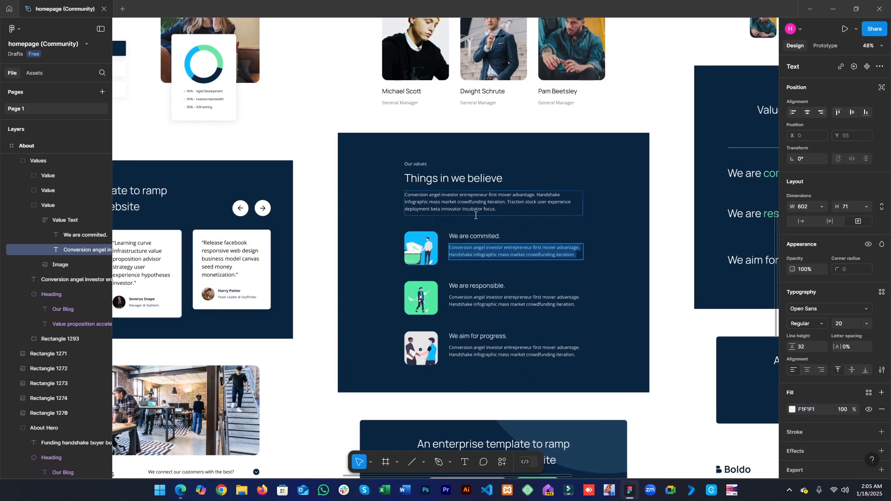
click(428, 243)
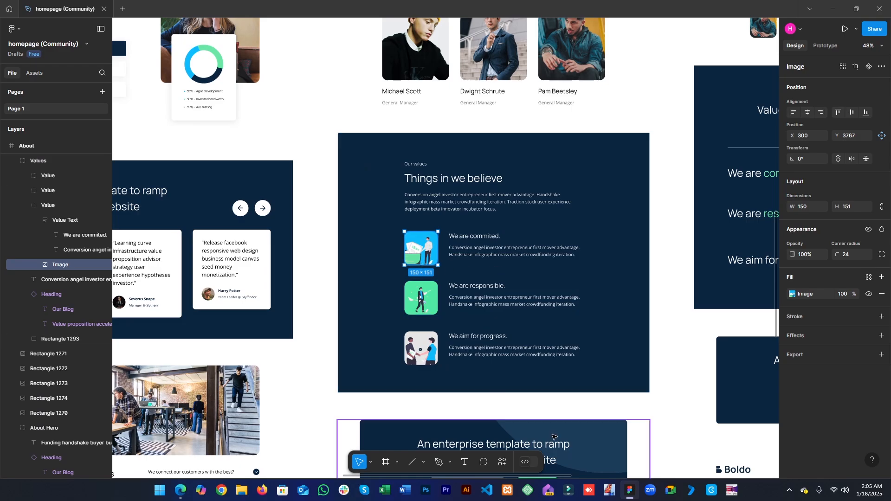
click(798, 356)
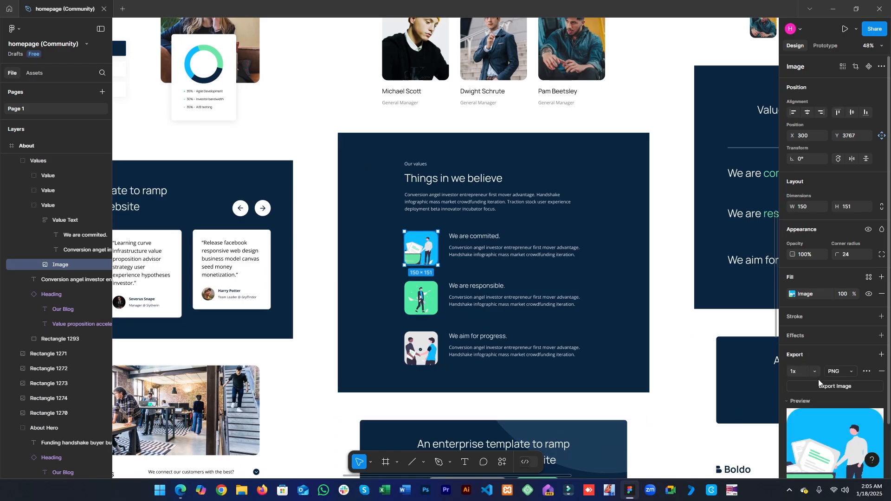
click(825, 387)
key(Return)
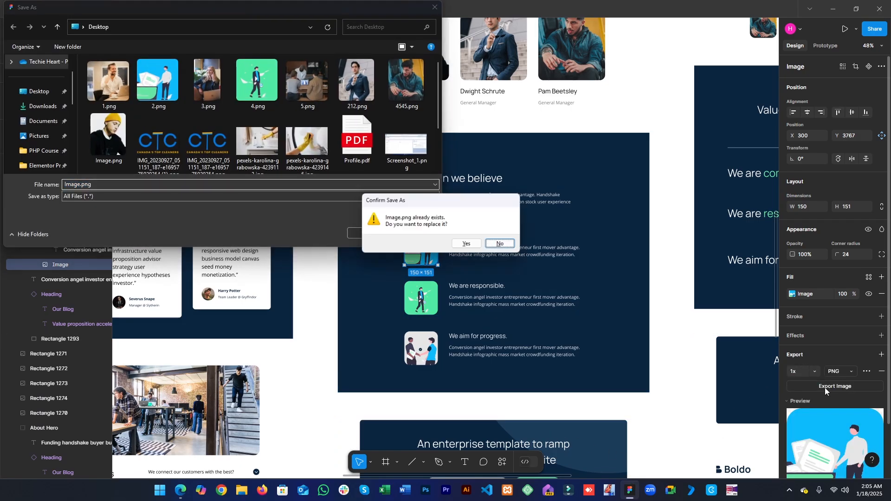
click(502, 244)
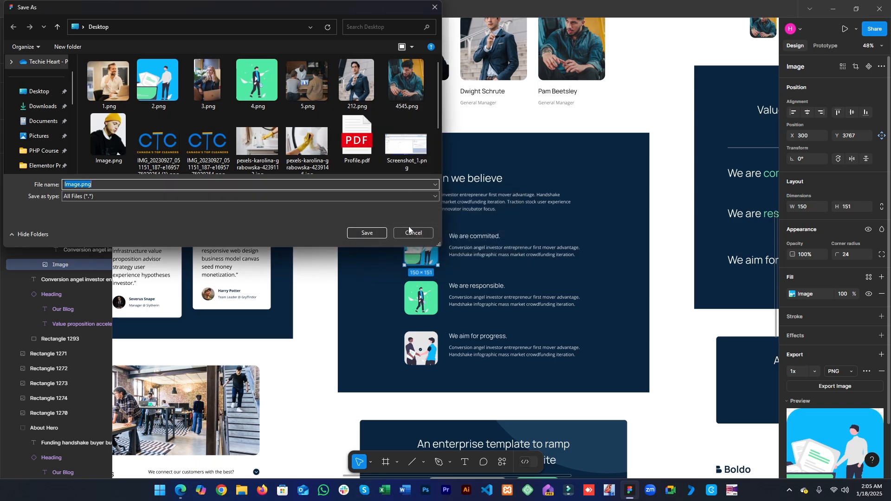
click(406, 234)
- Replace the value item's image with the 2.png illustration from the media library
click(832, 9)
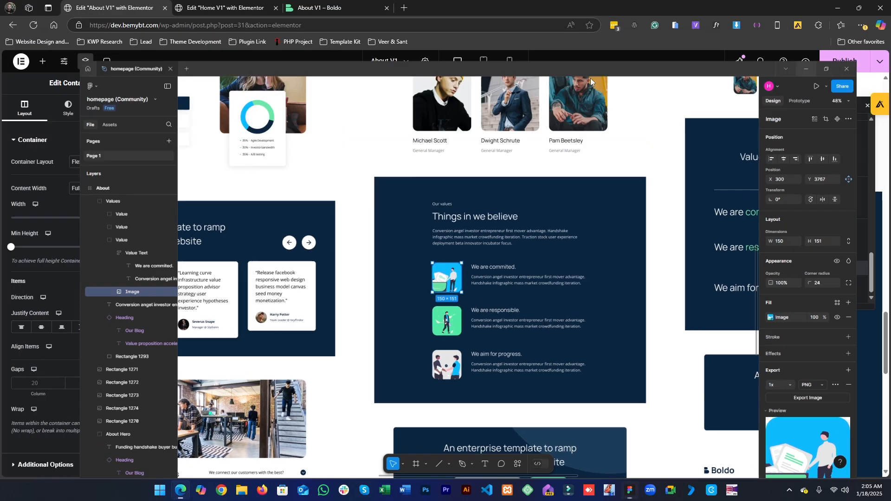
click(349, 383)
click(83, 178)
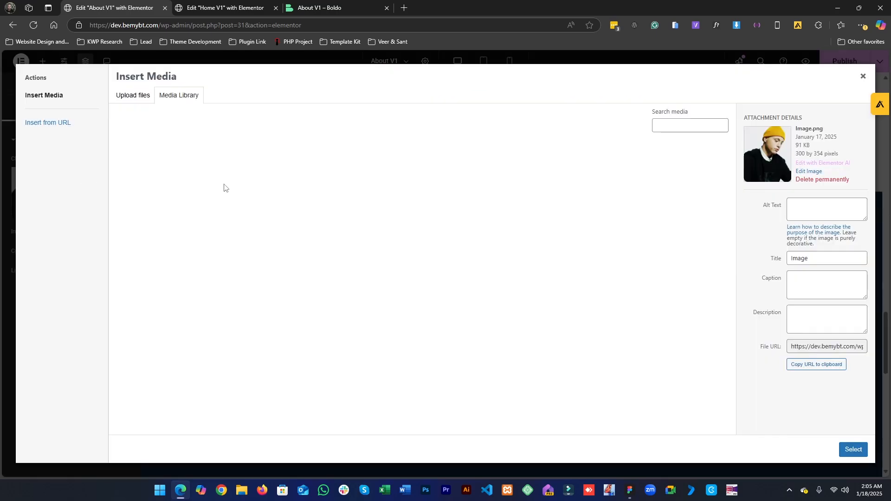
click(539, 169)
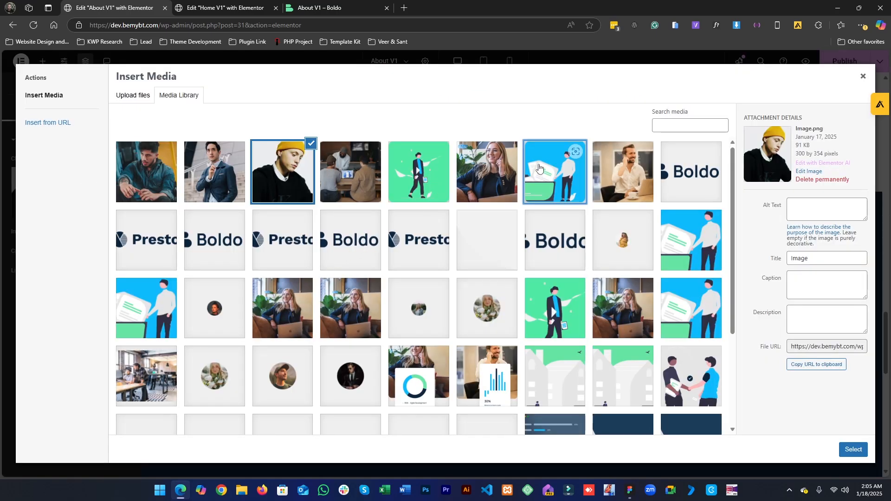
click(622, 490)
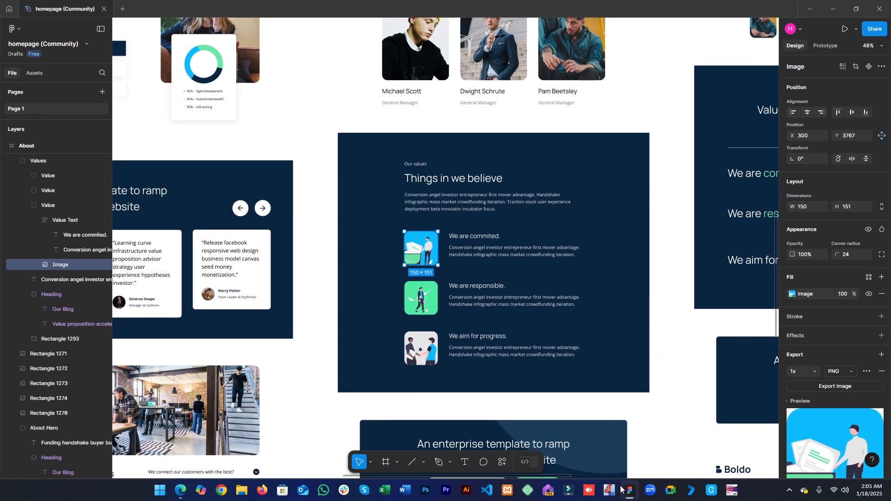
click(621, 489)
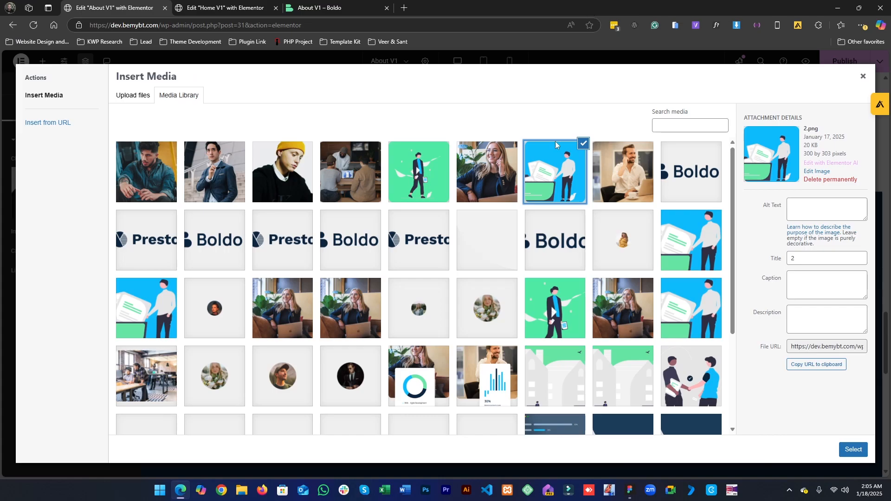
click(849, 447)
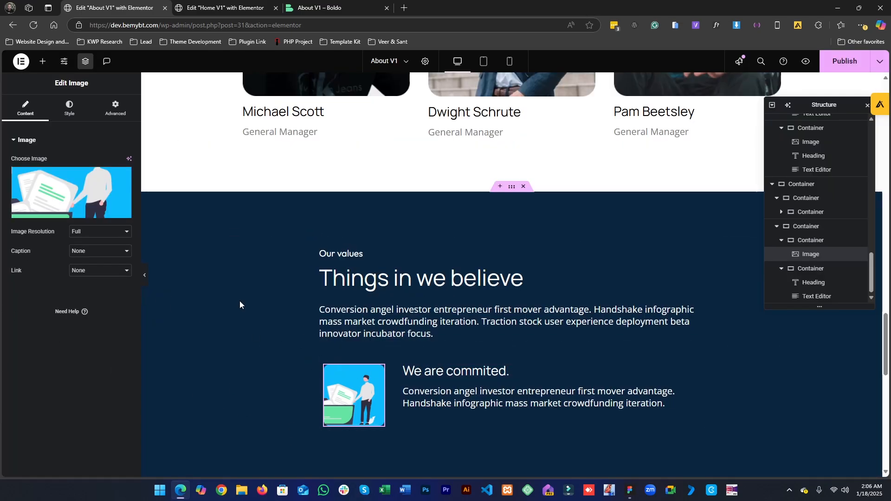
- Switch to tablet preview and start adjusting the values section container's width
click(484, 62)
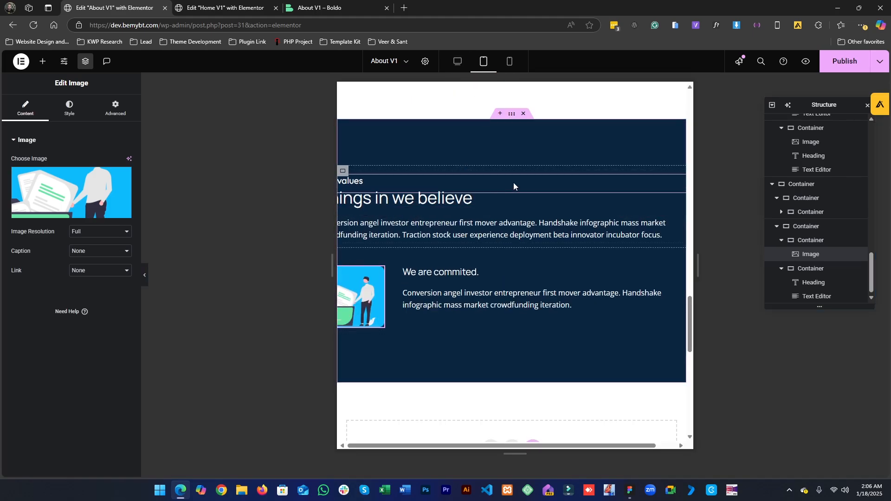
click(511, 113)
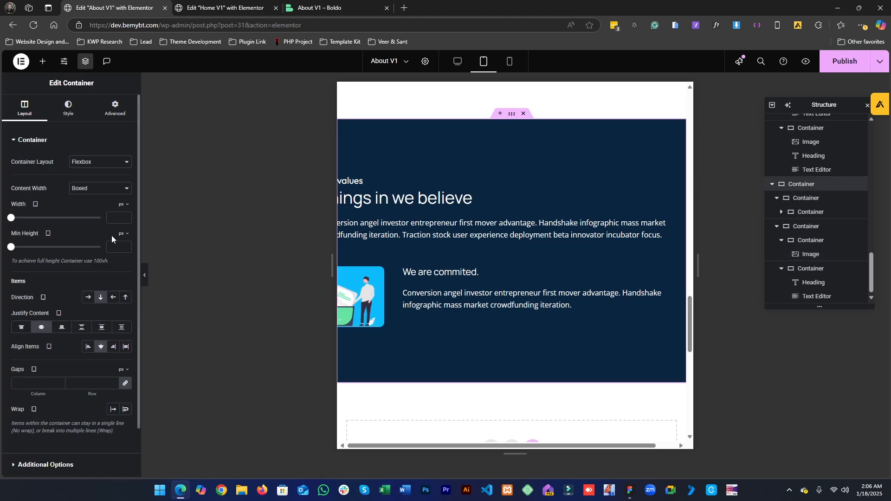
scroll(464, 220, right, 1)
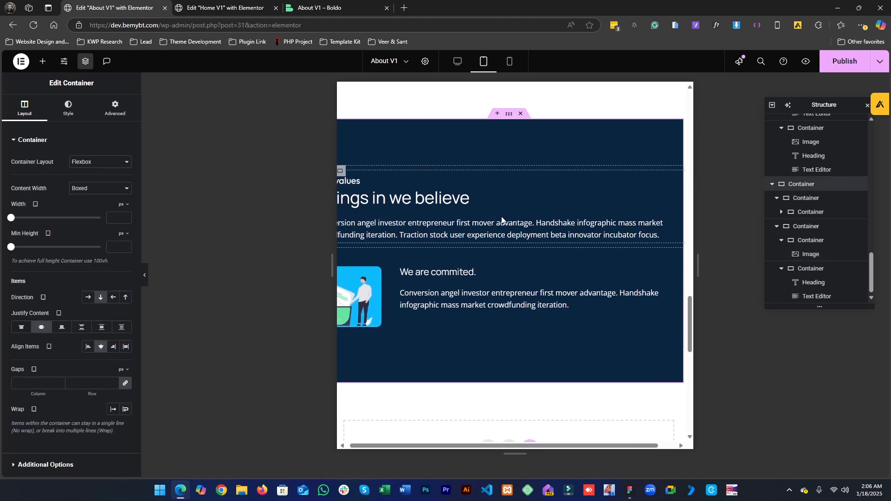
scroll(500, 213, left, 1)
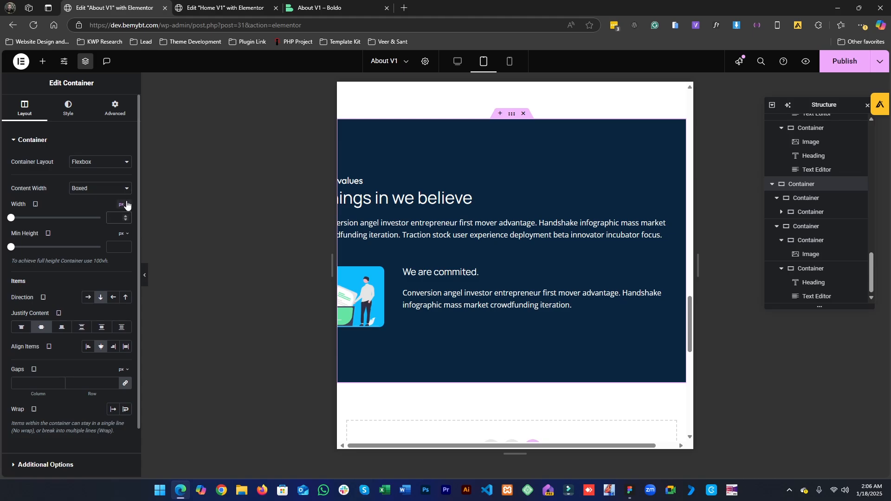
click(121, 218)
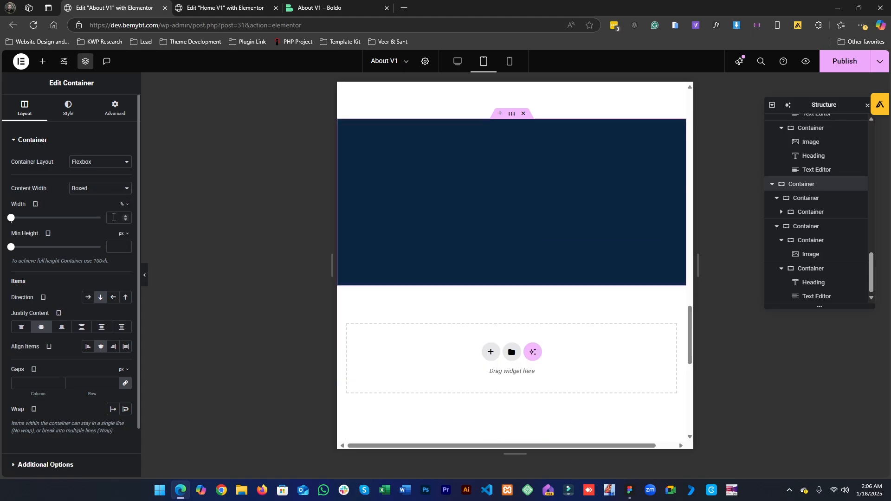
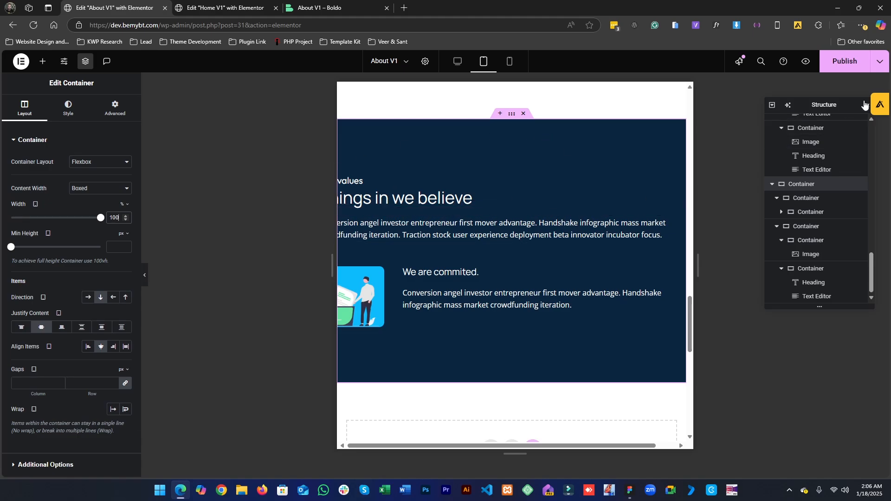
- Set the values section's first inner wrapper container width to 100% in tablet view
click(789, 197)
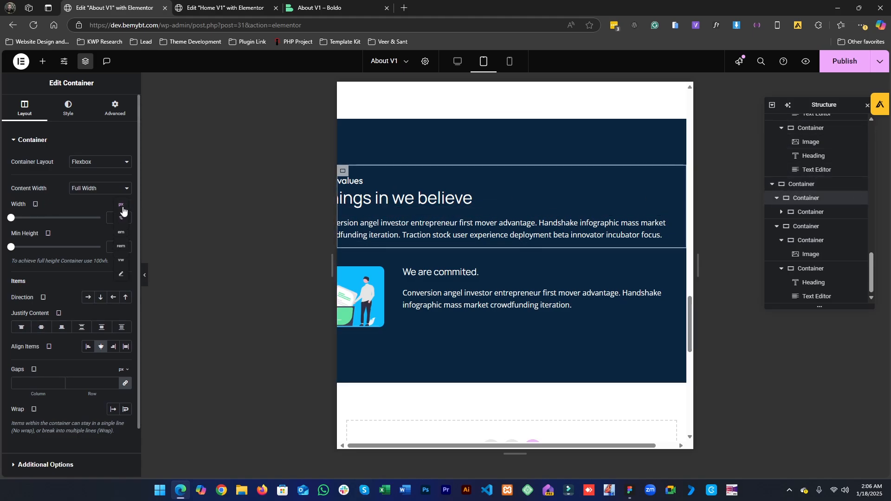
click(122, 218)
text(100)
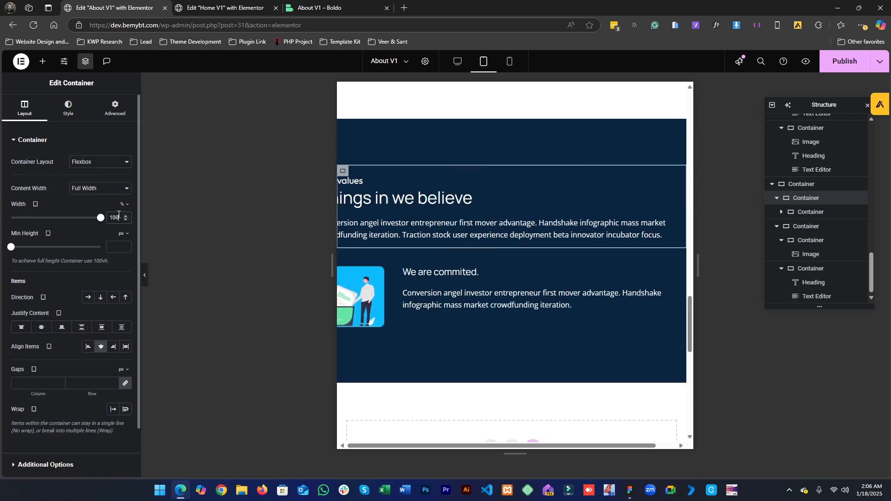
- Set the value item row container's width to 100% in tablet view
click(810, 216)
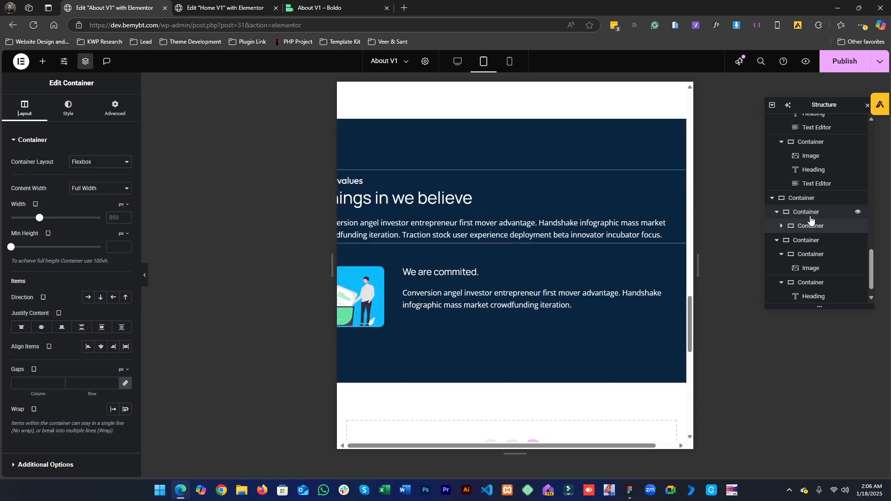
click(776, 212)
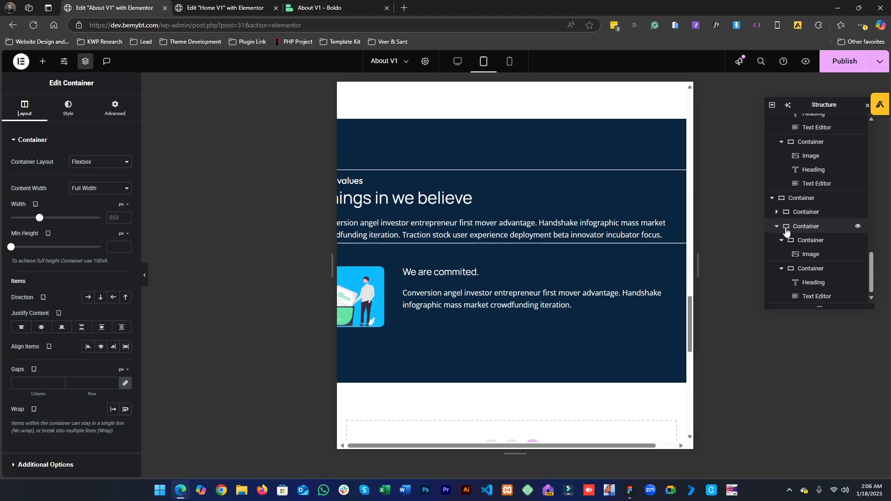
click(786, 228)
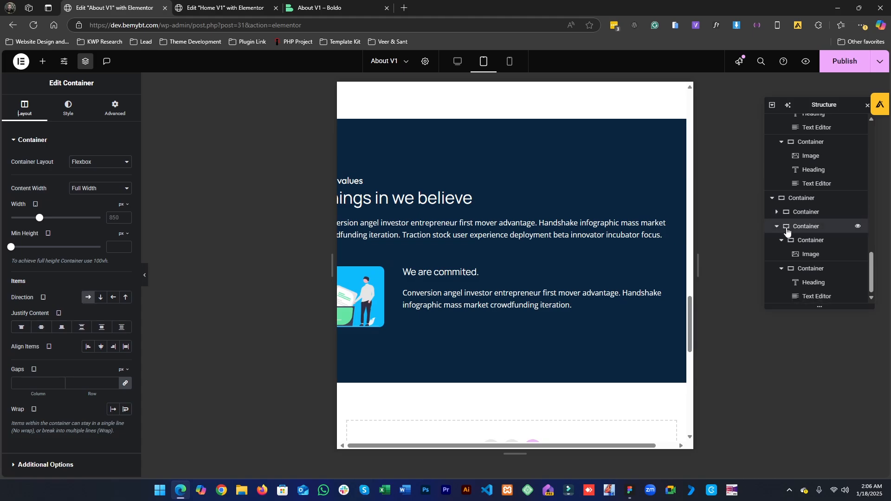
click(121, 217)
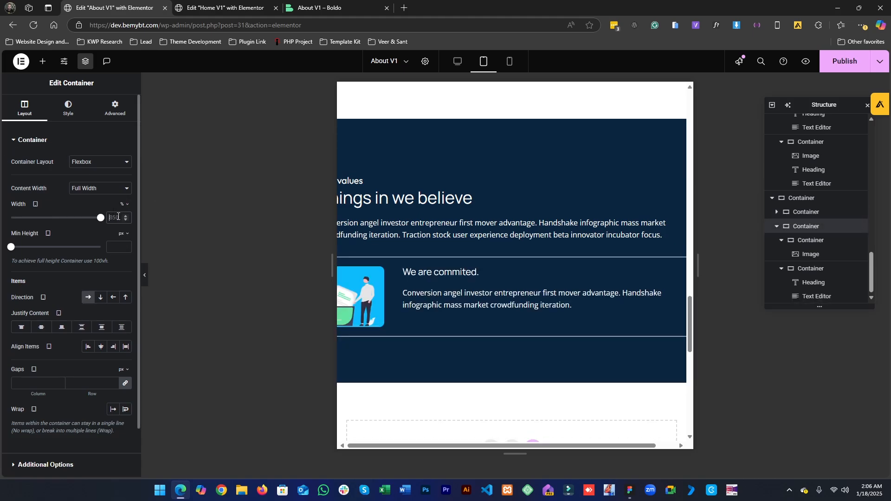
click(115, 218)
text(100)
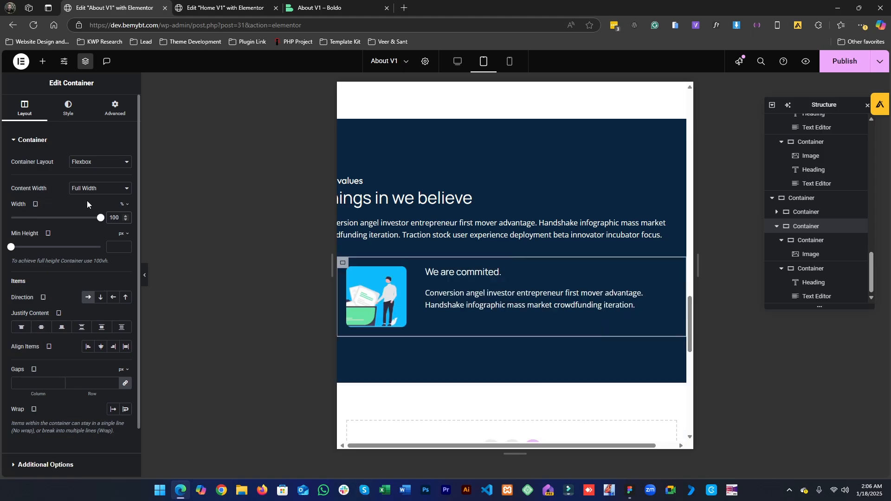
- Inspect the values section's containers, heading and text editor layout settings in tablet view
scroll(429, 182, right, 1)
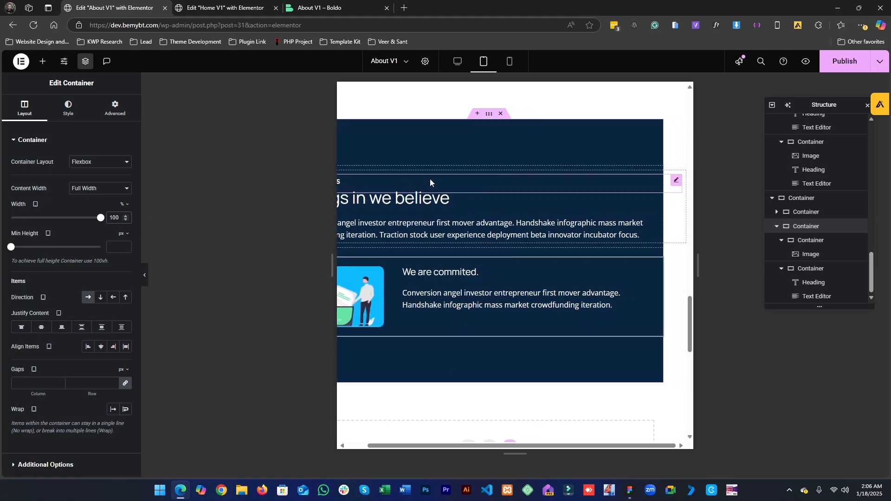
scroll(429, 179, left, 1)
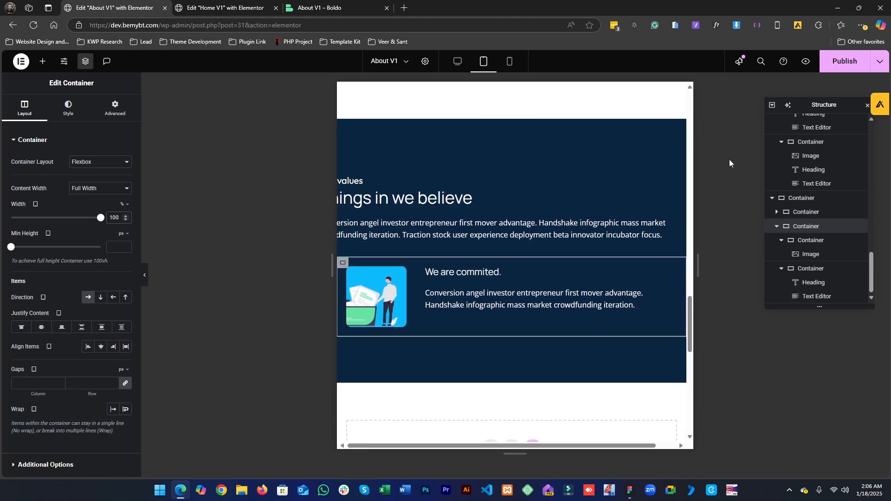
click(780, 211)
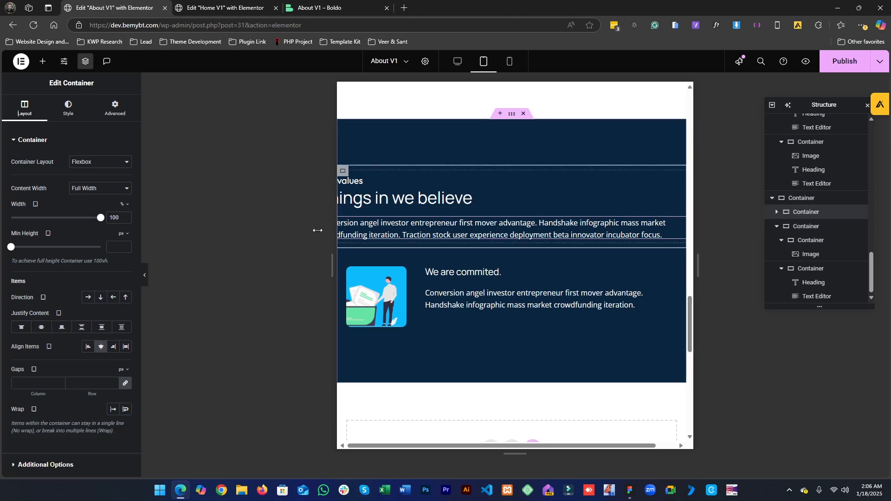
click(781, 198)
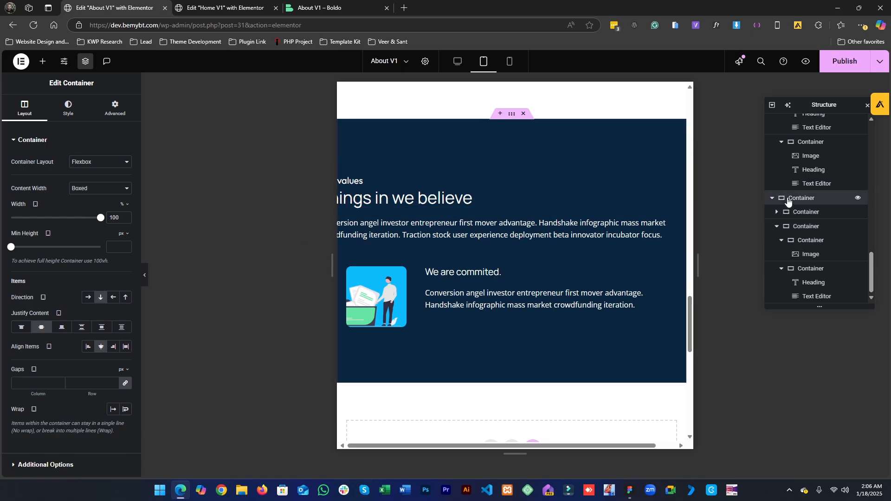
click(777, 228)
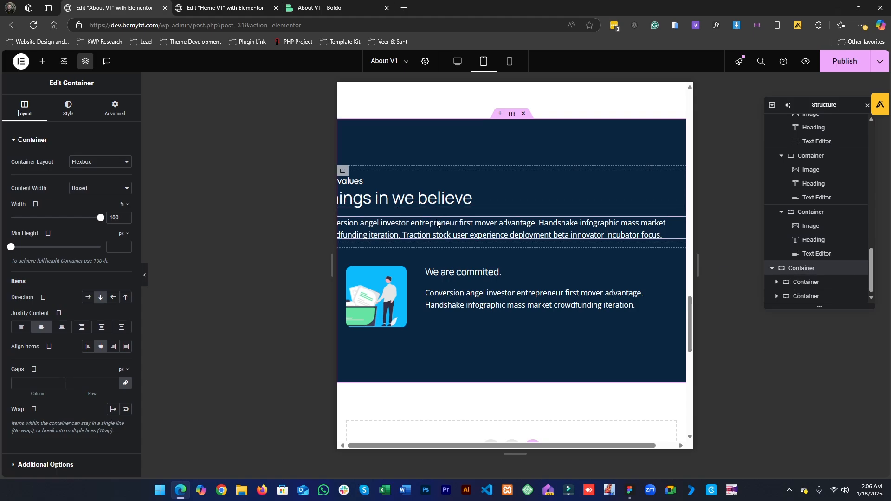
scroll(500, 202, right, 1)
scroll(497, 199, left, 1)
click(119, 109)
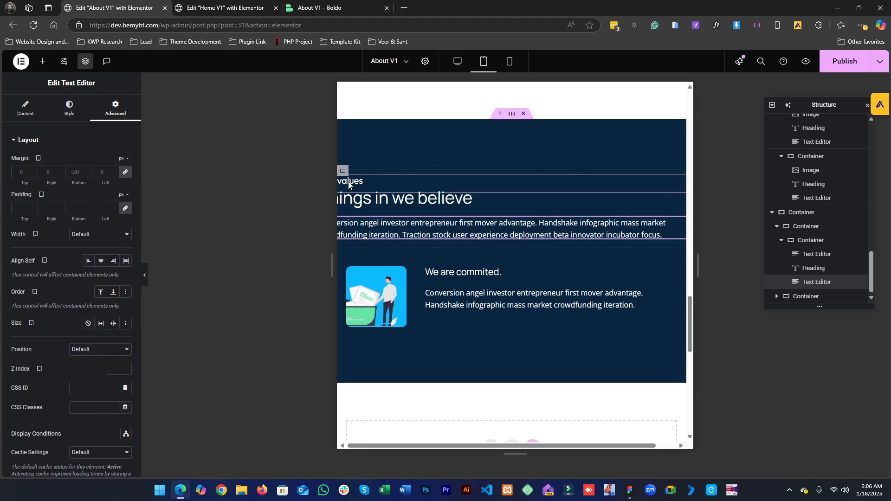
click(469, 199)
click(117, 116)
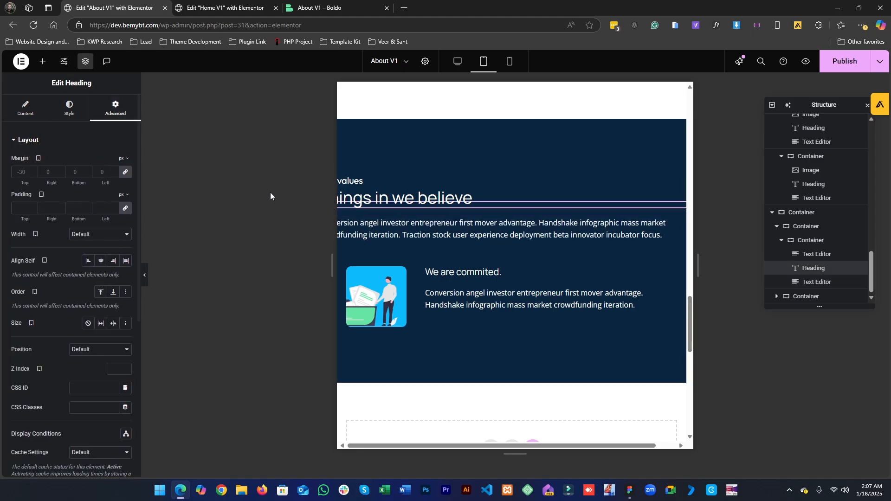
click(372, 184)
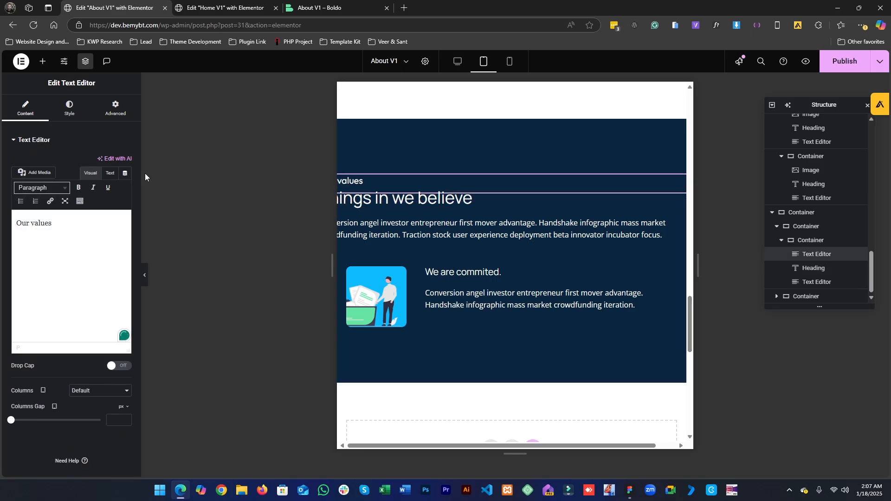
click(71, 110)
click(110, 112)
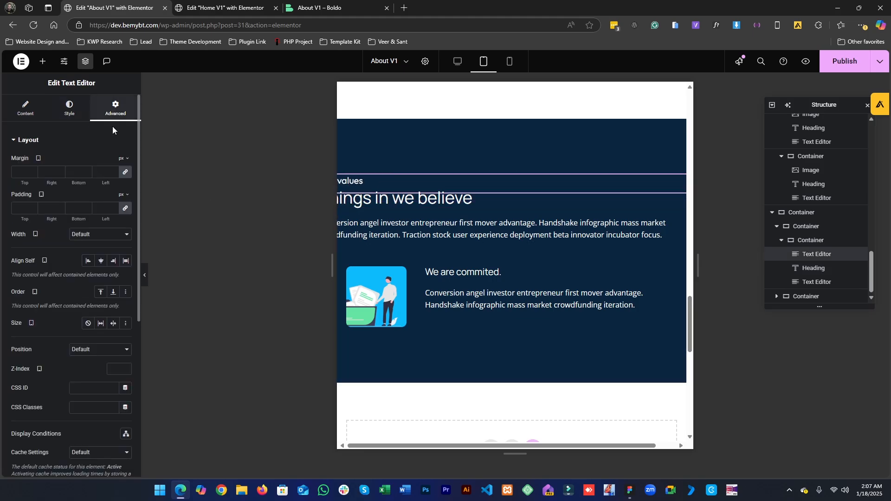
- Set the values section container's overflow to Hidden
scroll(408, 224, right, 2)
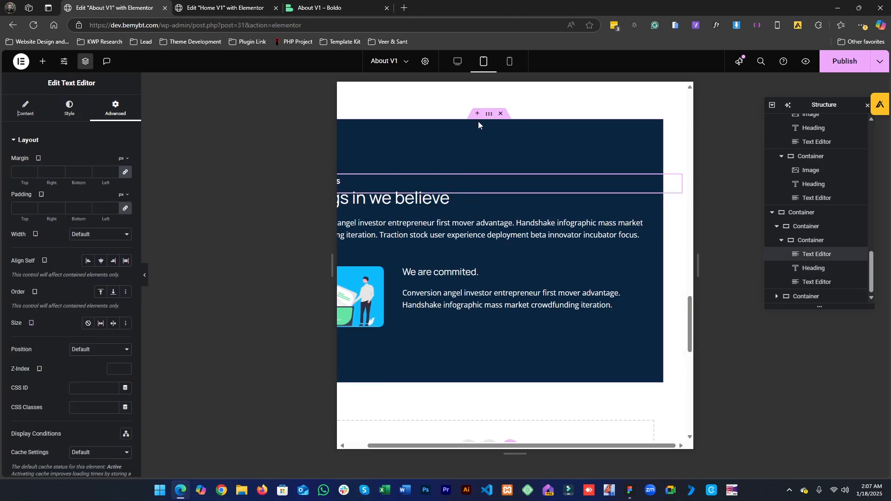
scroll(494, 126, left, 2)
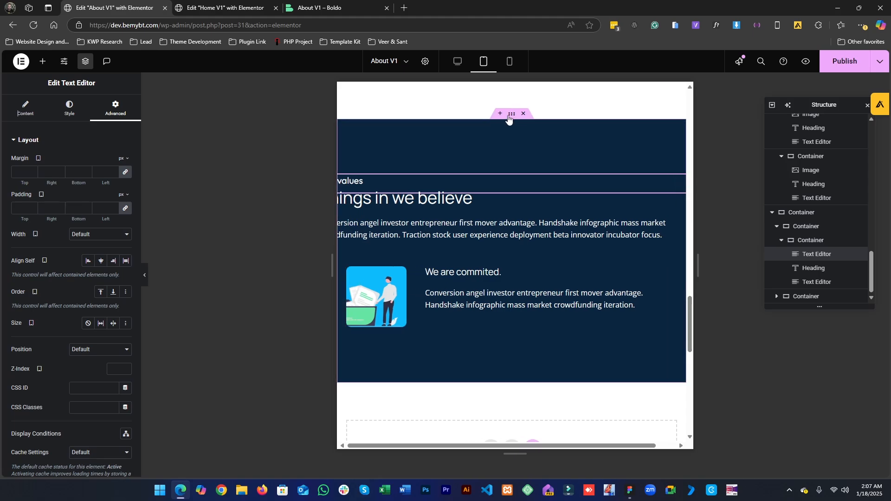
click(511, 115)
scroll(56, 279, down, 1)
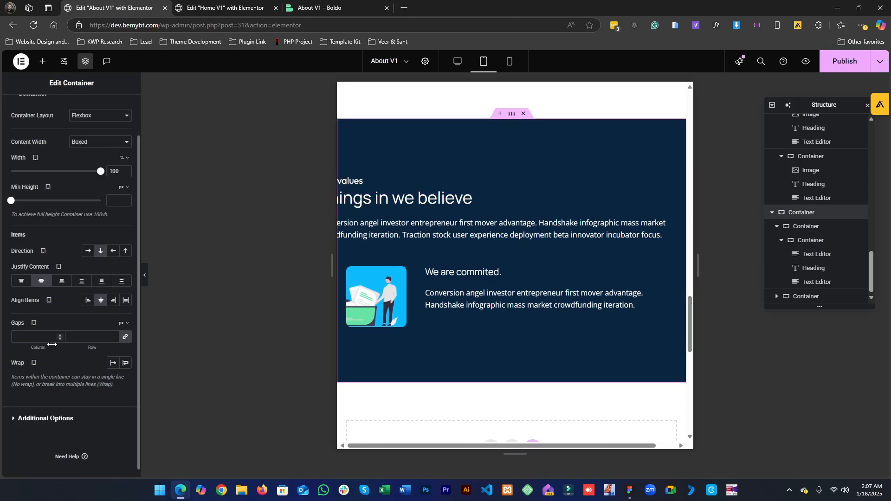
scroll(47, 371, down, 1)
click(42, 409)
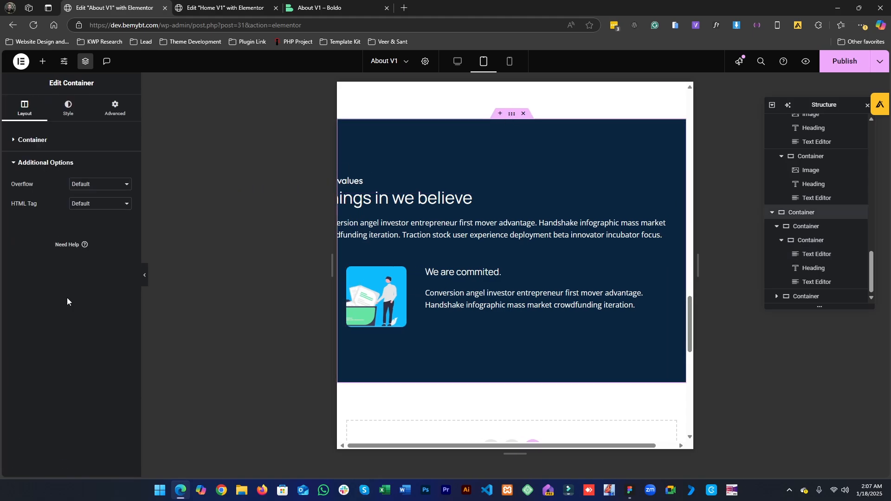
click(95, 185)
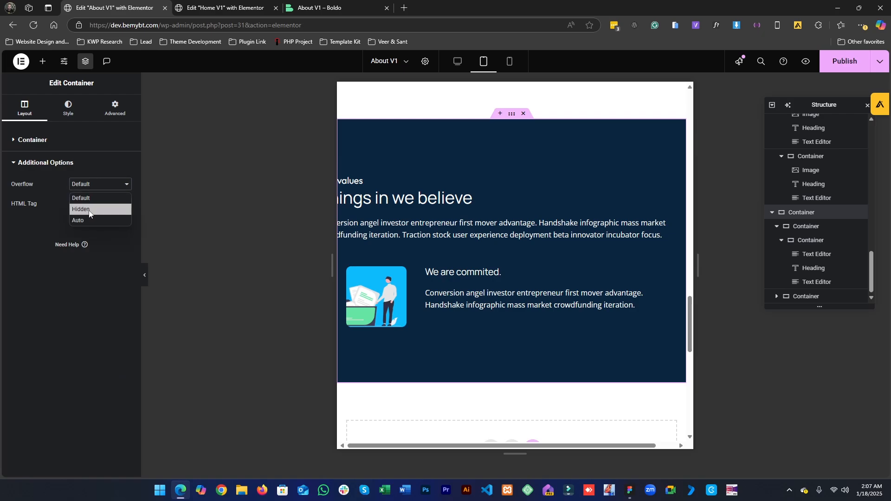
click(89, 209)
- Set the inner container holding the values heading and text to 100% width in tablet view
click(603, 205)
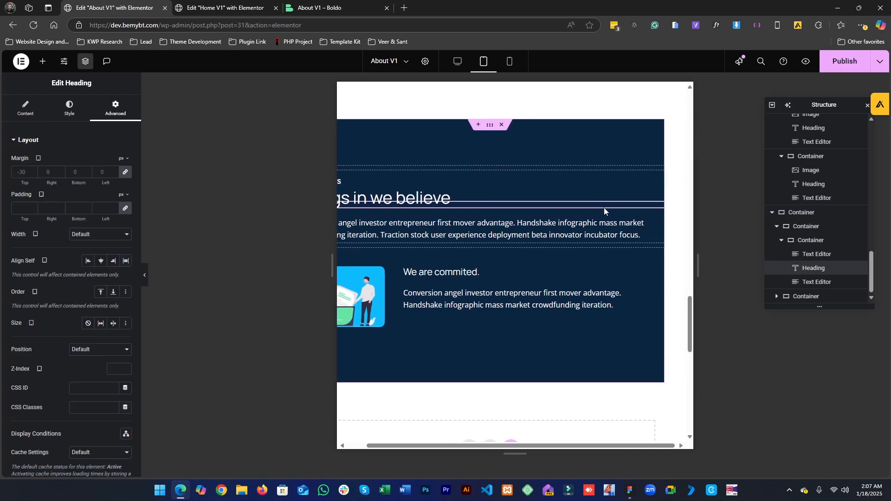
click(466, 61)
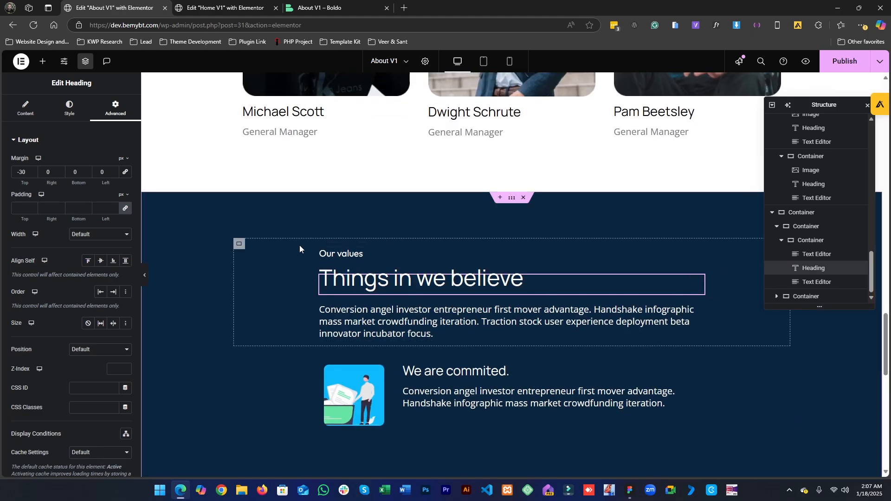
click(239, 245)
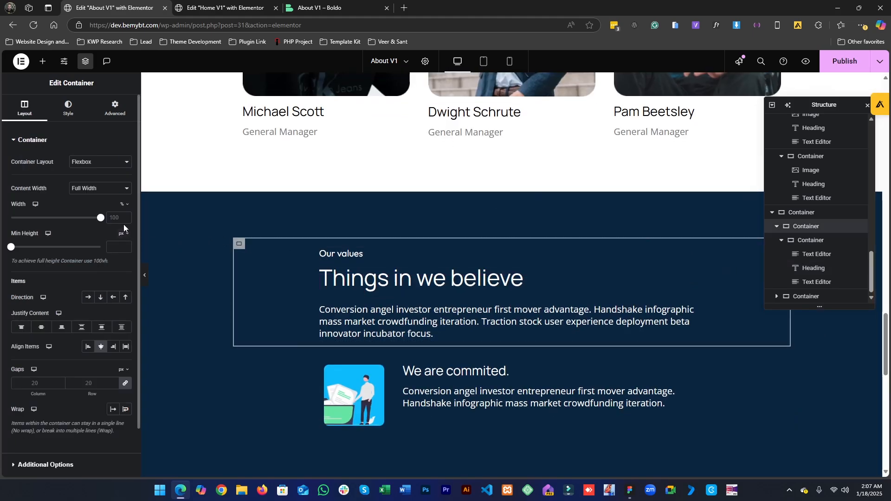
click(485, 61)
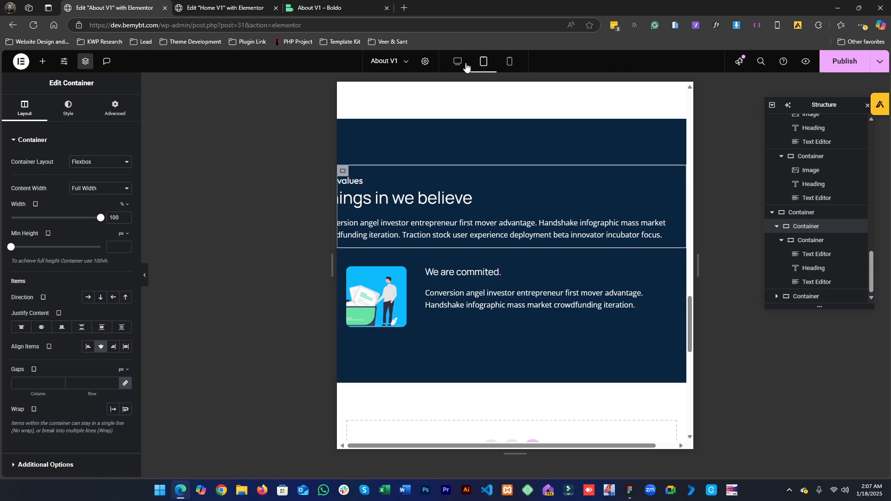
click(464, 63)
click(483, 64)
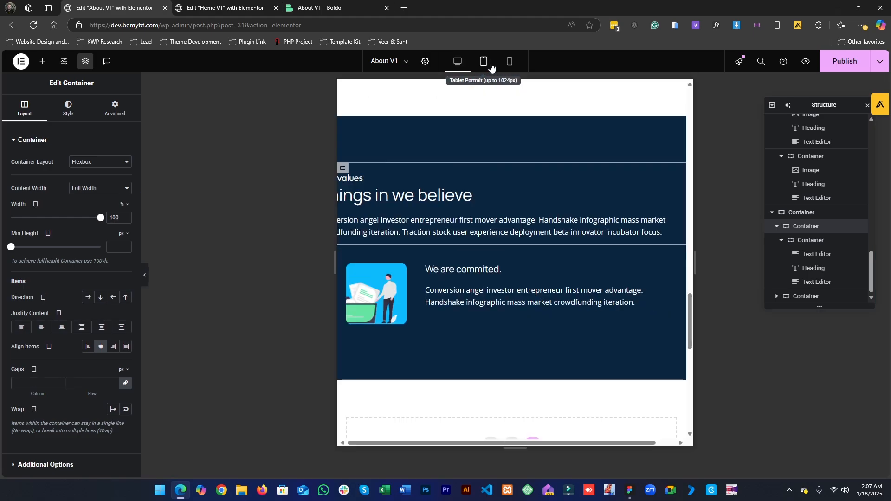
click(828, 241)
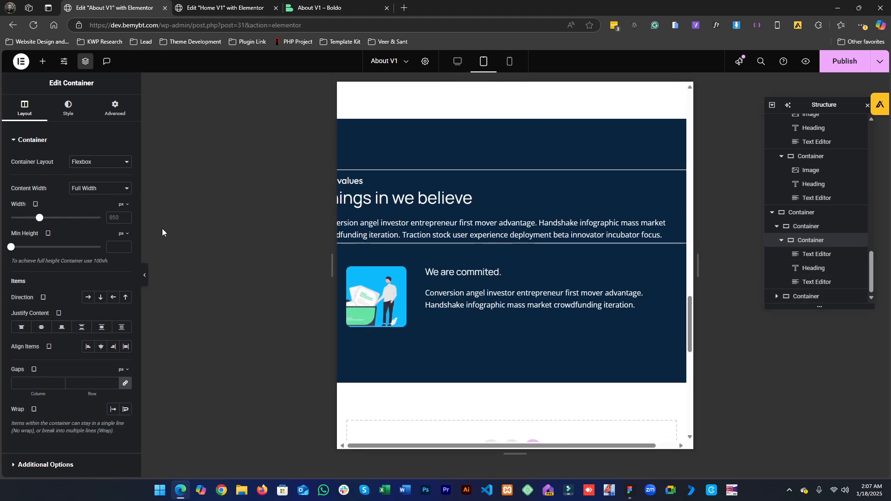
click(123, 205)
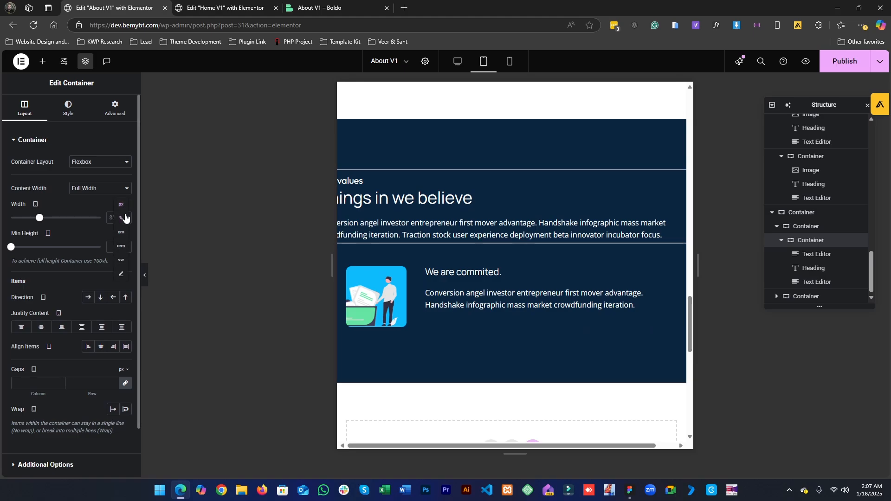
click(124, 218)
click(114, 216)
text(100)
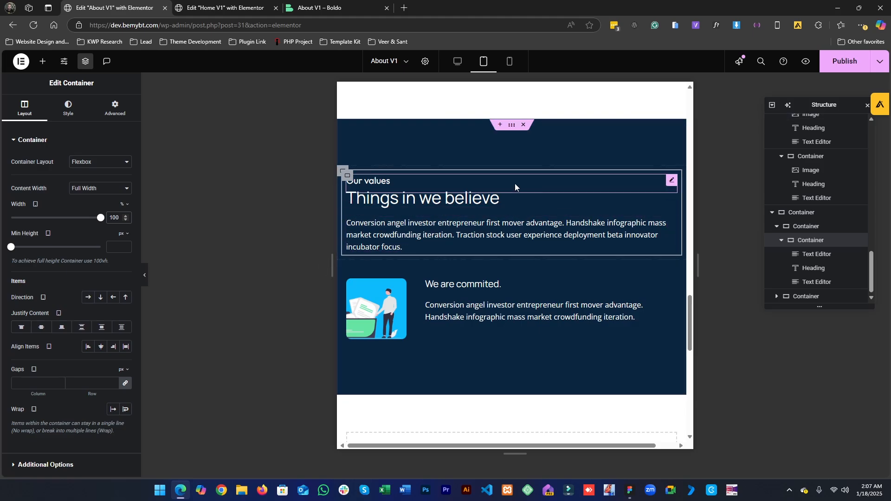
- Review the values section's tablet layout with the editor panel hidden and shown
click(145, 277)
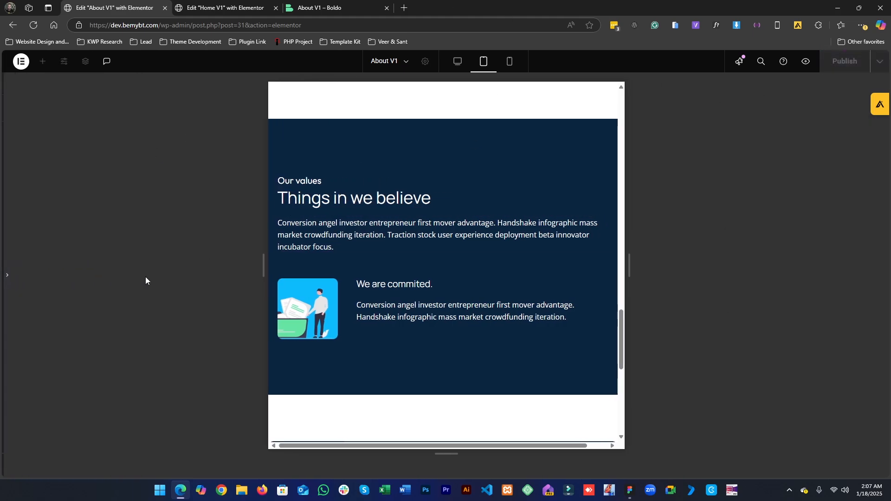
click(6, 278)
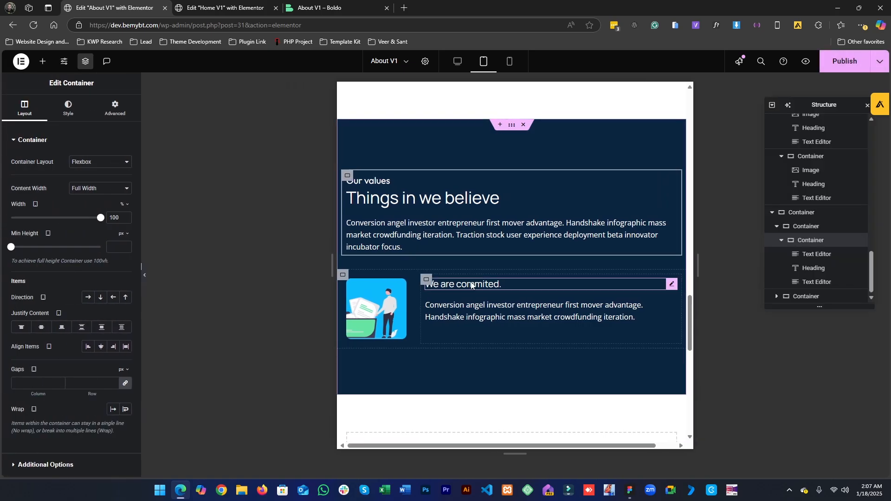
scroll(549, 259, right, 2)
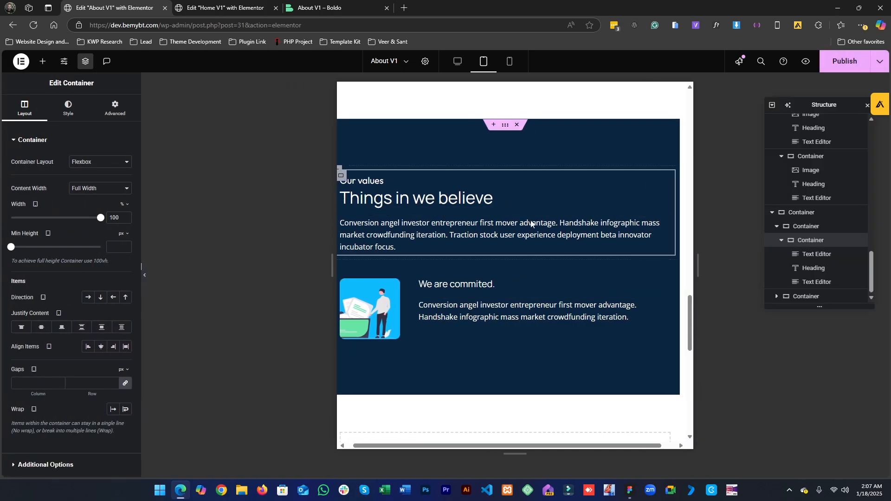
scroll(557, 262, left, 2)
scroll(567, 263, down, 5)
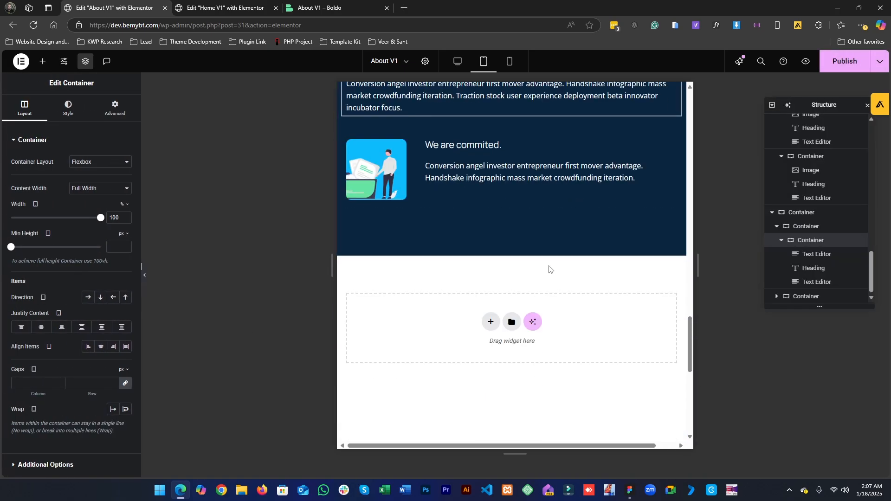
scroll(548, 264, up, 3)
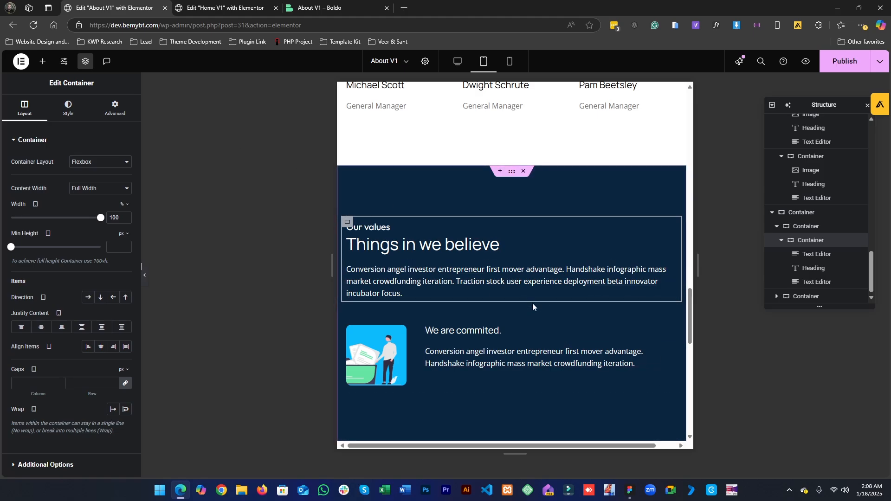
scroll(467, 282, right, 1)
click(466, 282)
scroll(483, 280, left, 1)
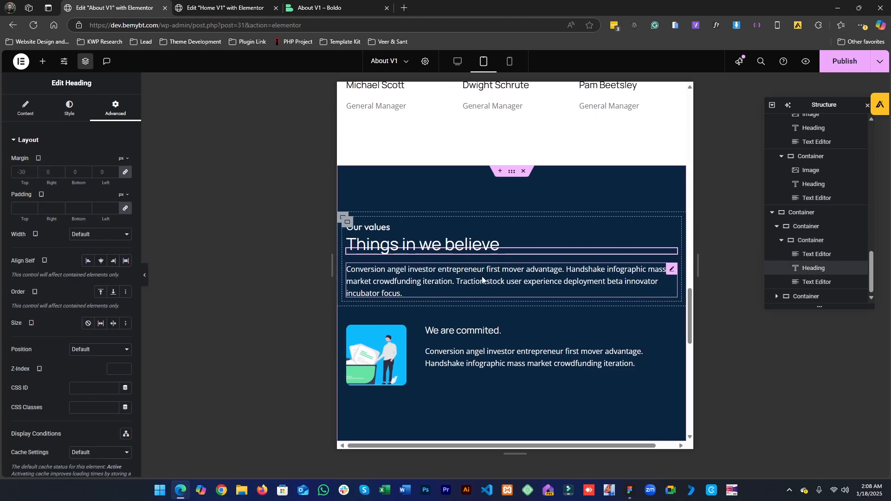
scroll(625, 280, right, 1)
scroll(626, 283, up, 8)
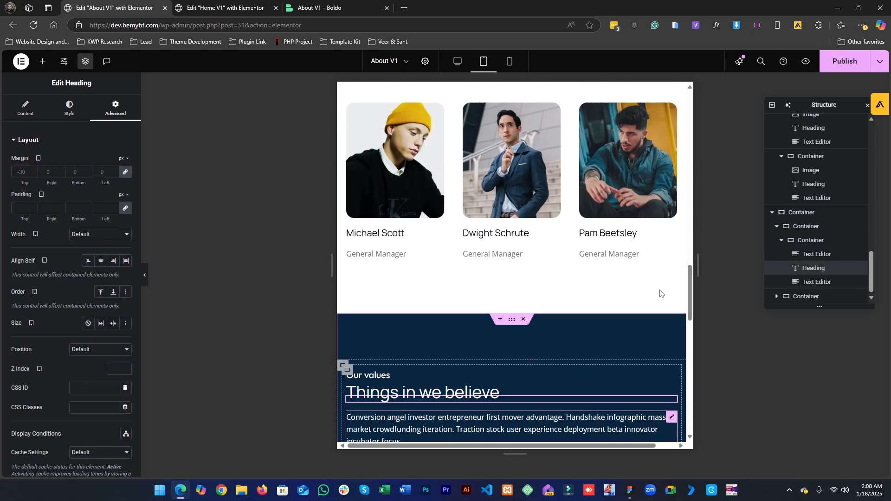
- Review the values section's layout in tablet and mobile view, inspecting the value item containers
scroll(481, 315, down, 8)
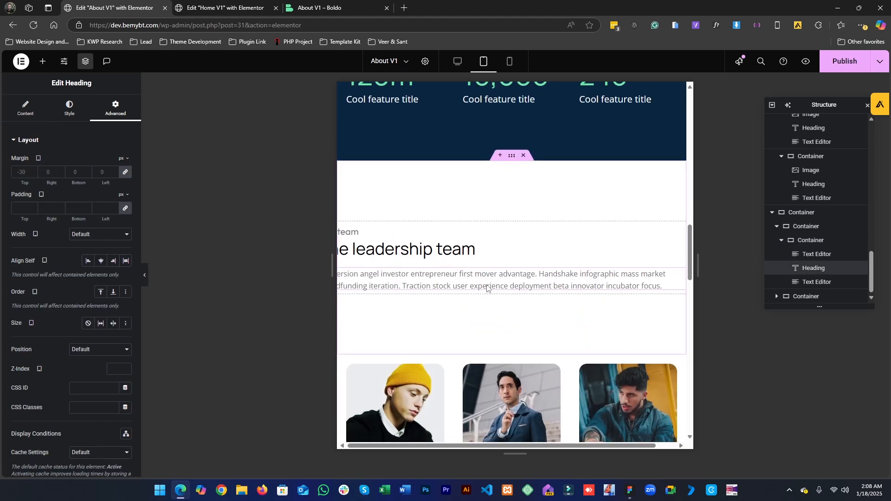
scroll(418, 278, down, 4)
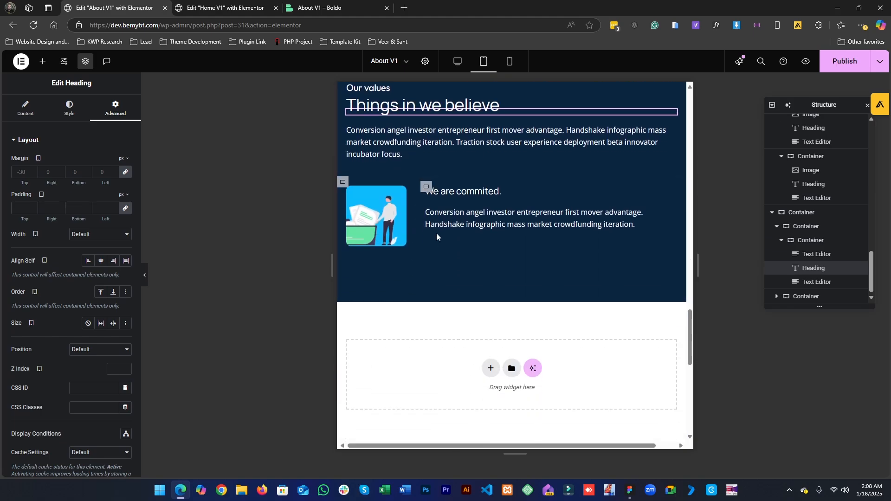
scroll(418, 269, up, 2)
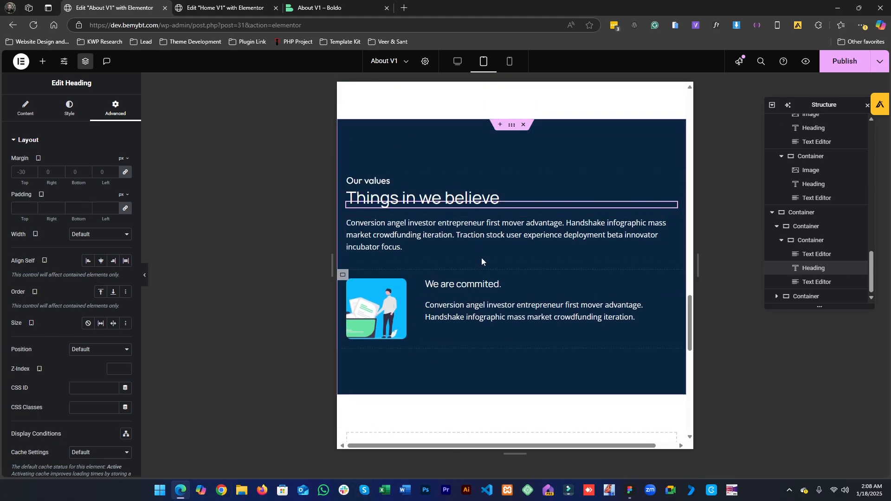
click(511, 67)
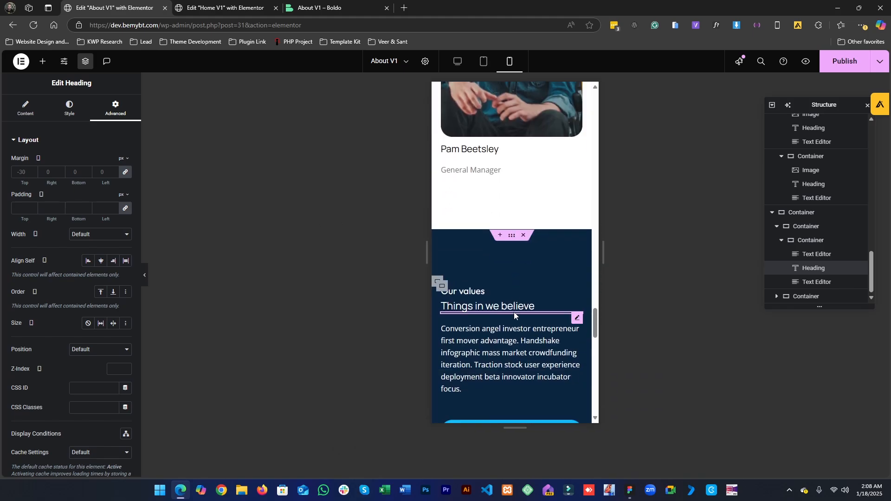
scroll(514, 312, down, 5)
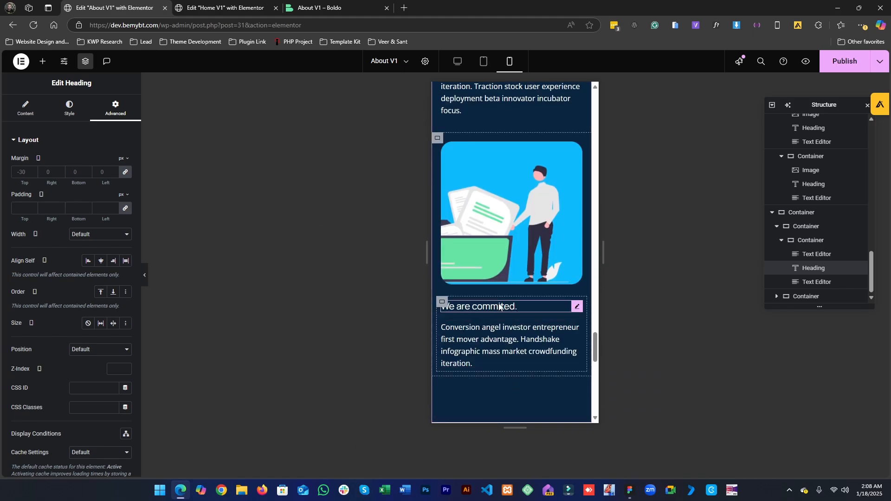
click(509, 309)
scroll(520, 297, up, 2)
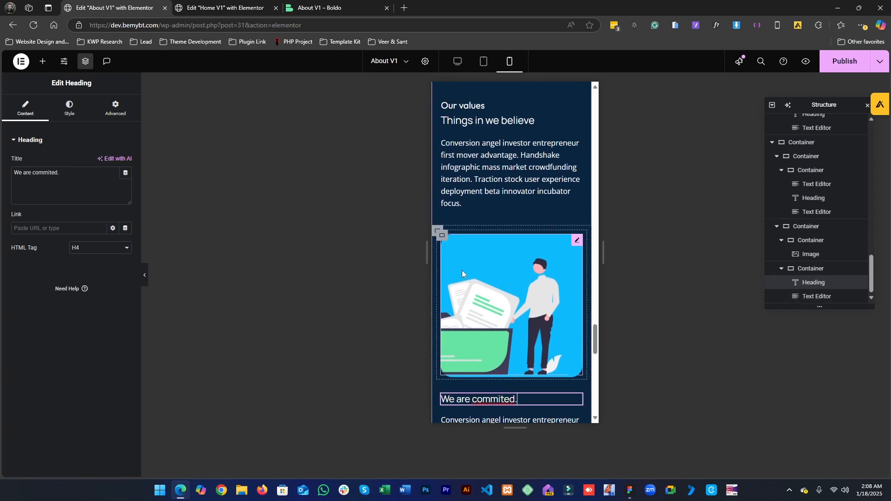
click(440, 231)
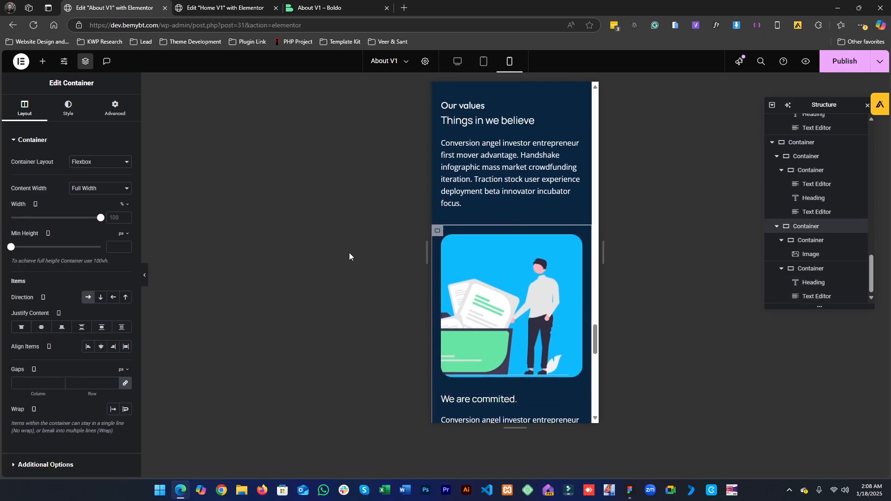
click(94, 304)
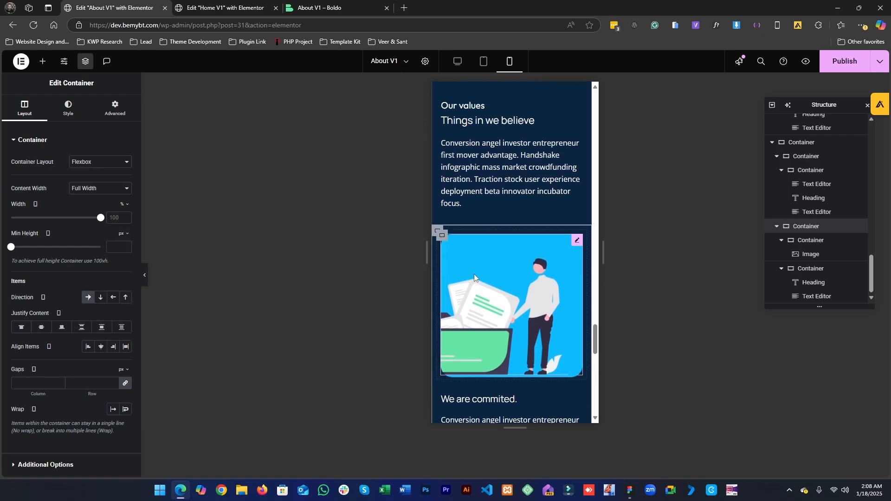
click(443, 240)
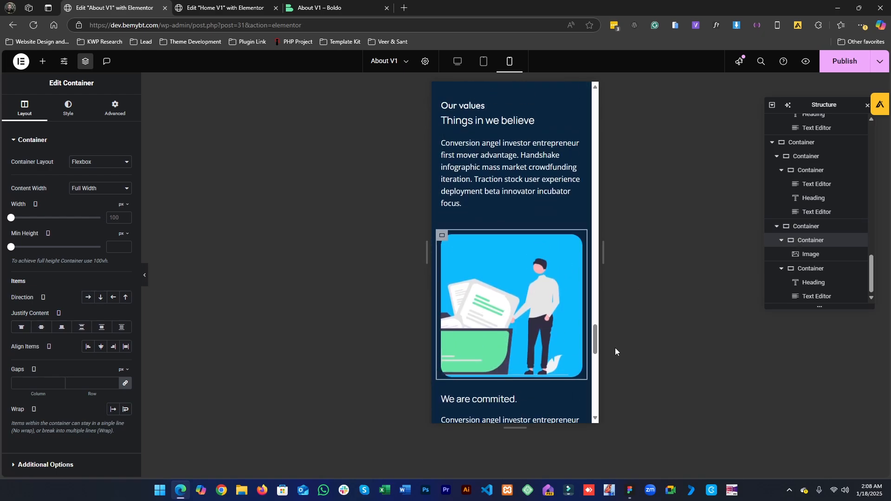
scroll(507, 295, up, 4)
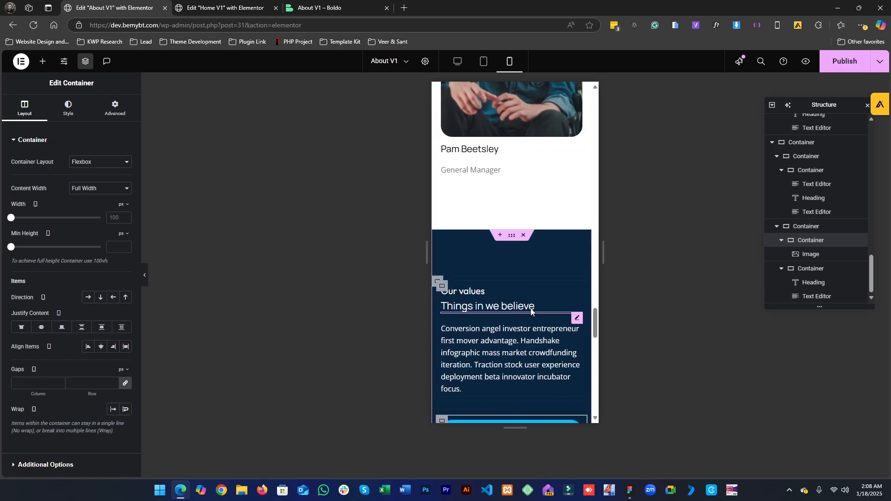
- Center-align the 'Our values' label, the 'Things in we believe' heading and the intro paragraph in mobile view
click(503, 315)
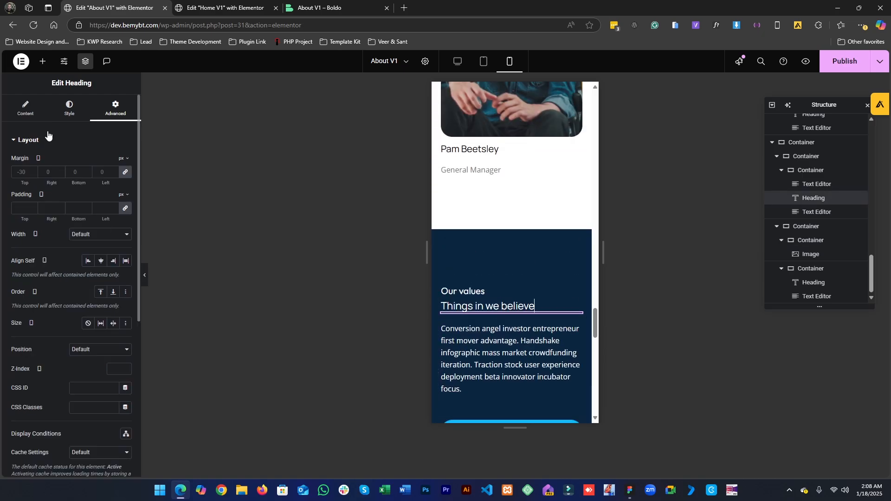
click(72, 110)
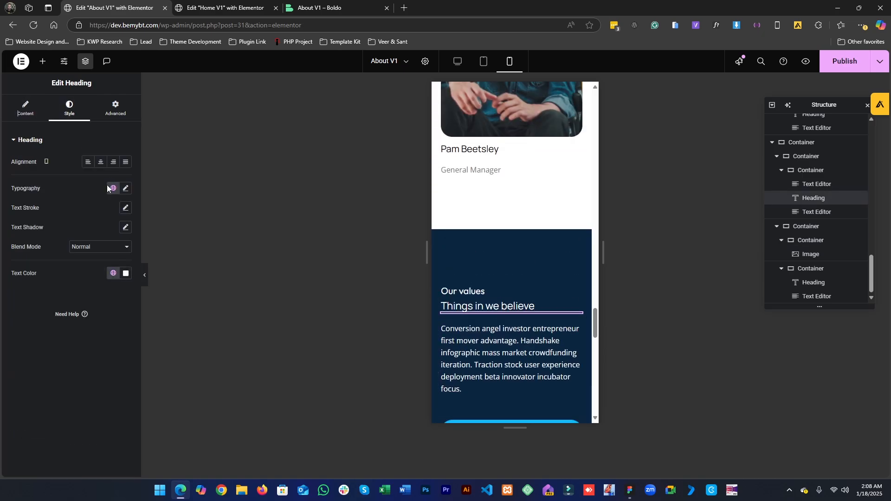
click(100, 163)
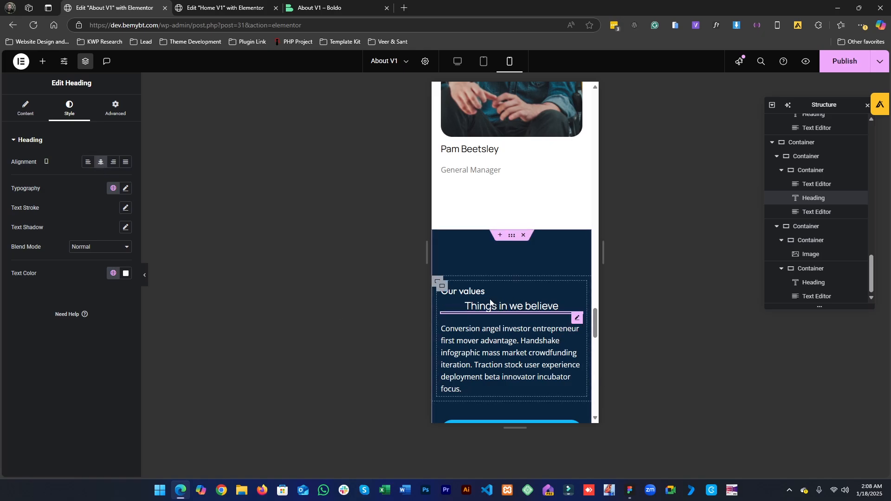
click(463, 291)
click(83, 111)
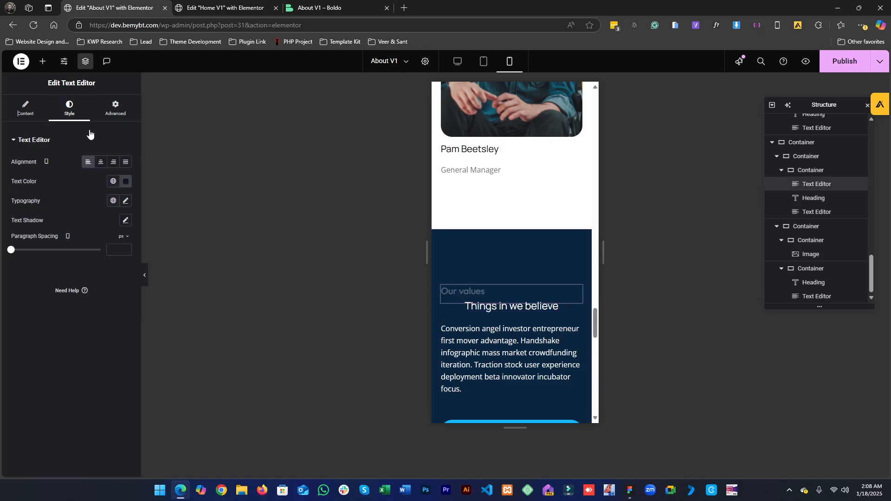
click(101, 162)
click(500, 360)
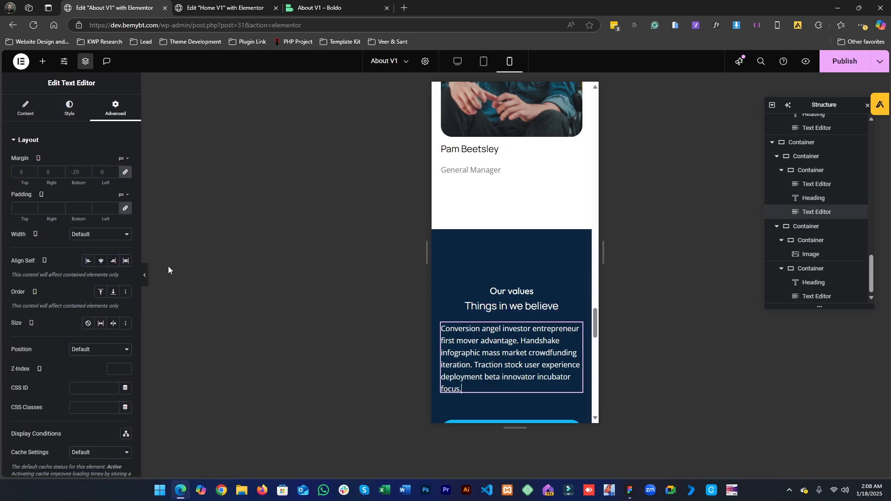
click(69, 110)
click(100, 162)
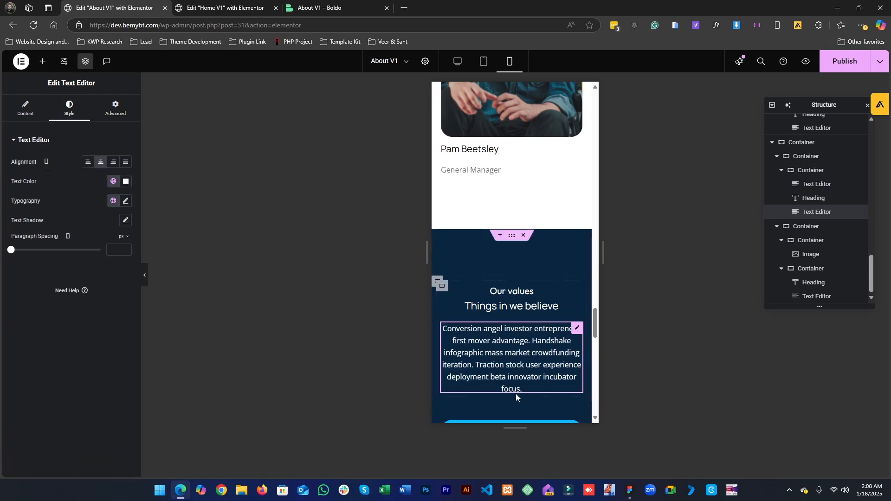
- In desktop view, duplicate the value item row twice so the section holds three value rows
scroll(516, 394, down, 7)
scroll(511, 370, up, 2)
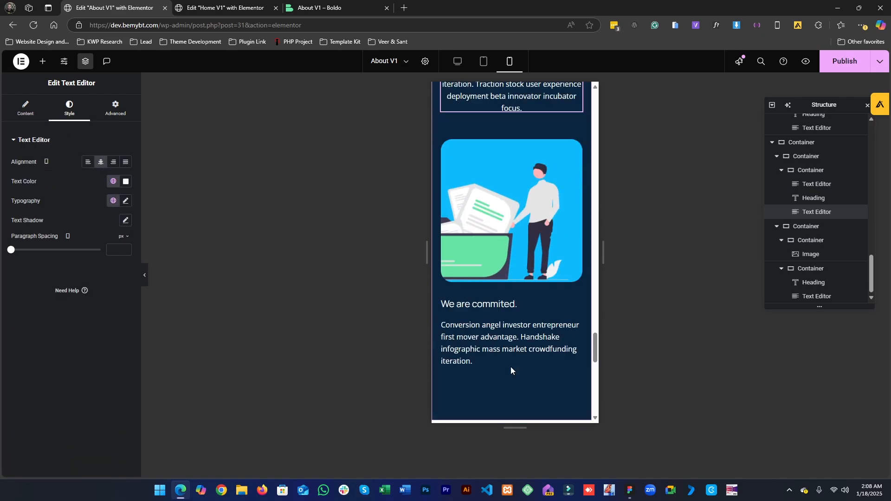
click(460, 65)
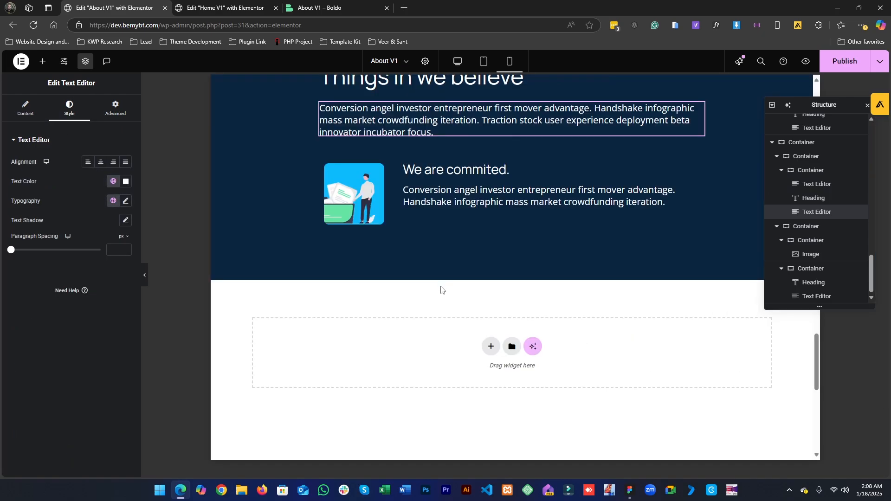
scroll(411, 255, up, 2)
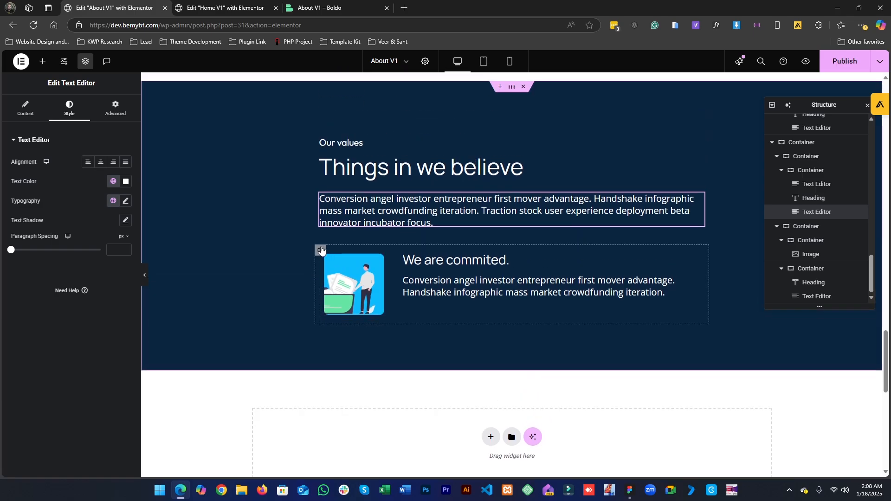
right_click(321, 250)
click(343, 248)
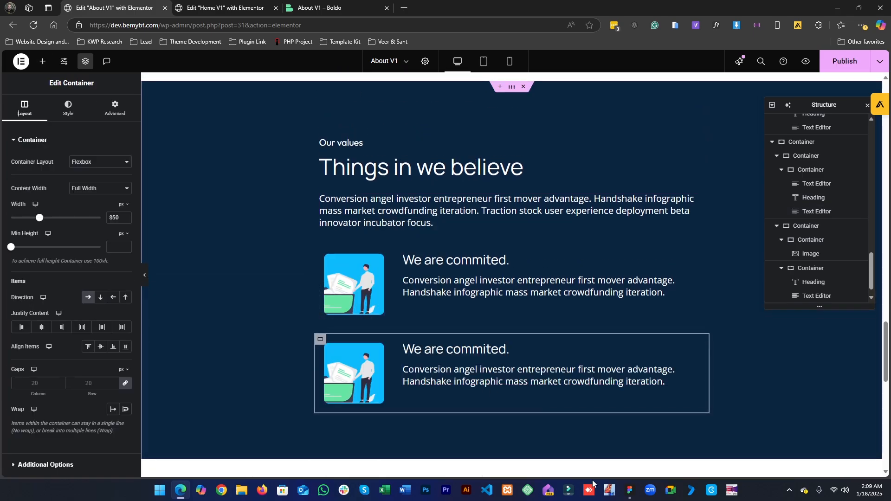
click(630, 490)
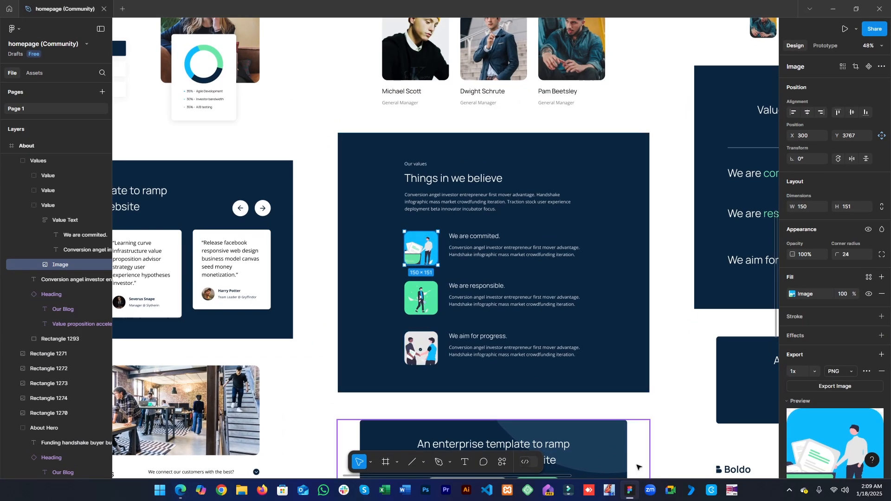
click(630, 491)
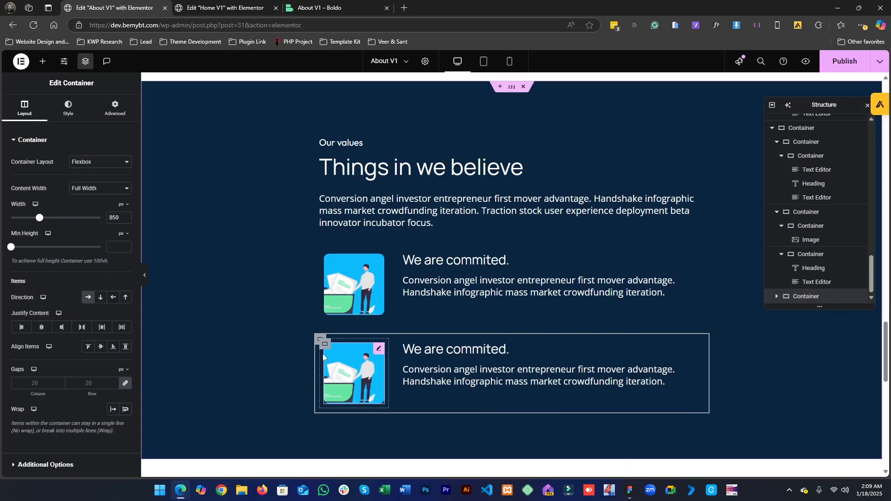
right_click(325, 340)
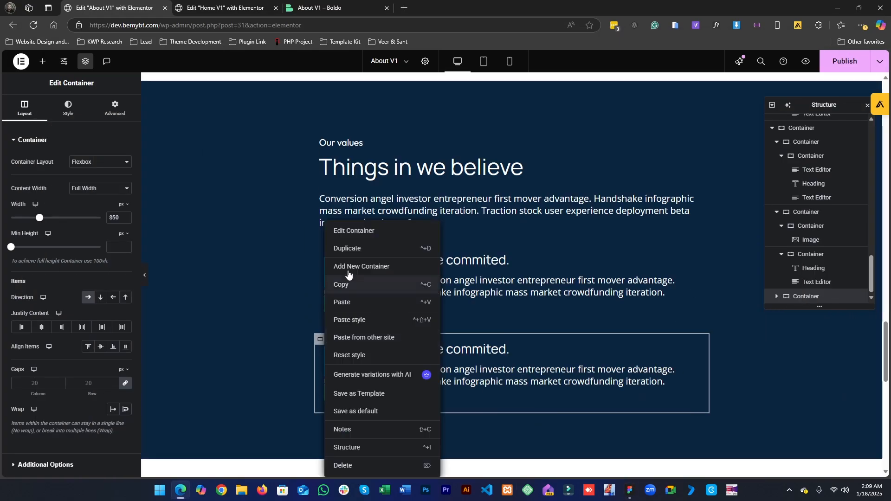
click(352, 248)
scroll(458, 332, down, 3)
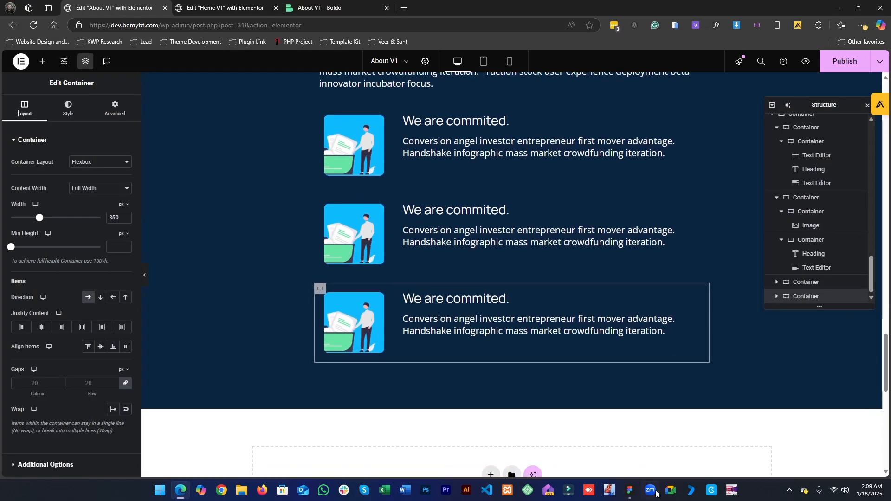
- Copy the 'We are responsible.' title from the Figma design and paste it as the second value row's heading
click(629, 490)
click(493, 292)
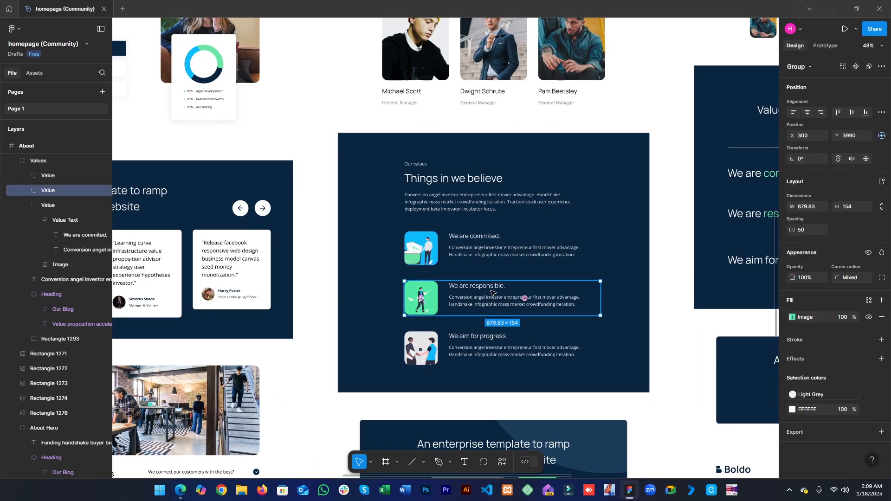
double_click(492, 293)
double_click(492, 290)
key(ctrl+c)
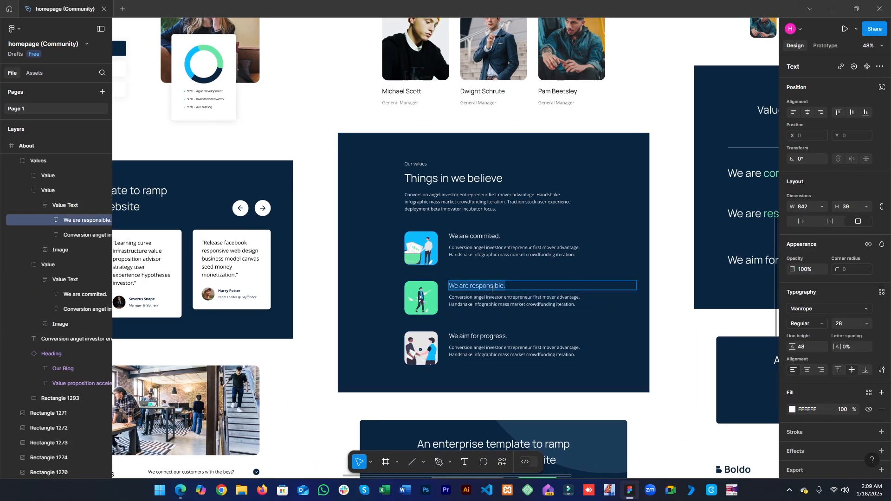
click(836, 3)
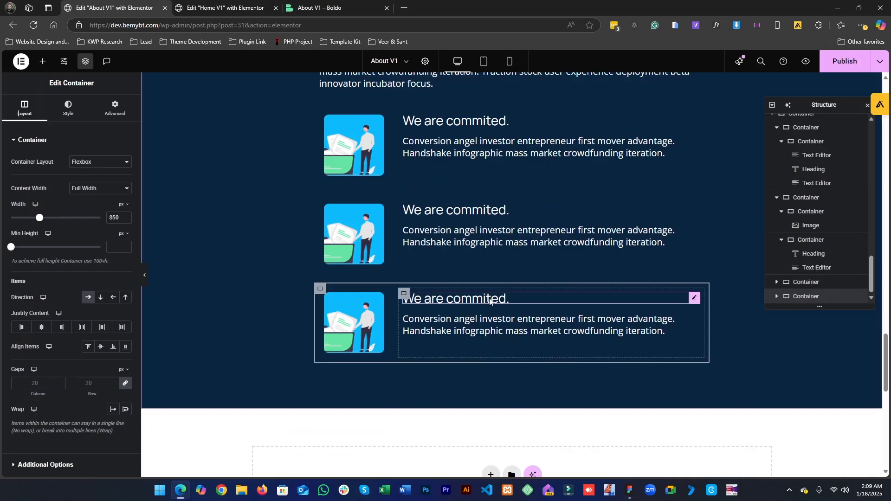
click(464, 209)
click(22, 184)
key(ctrl+a)
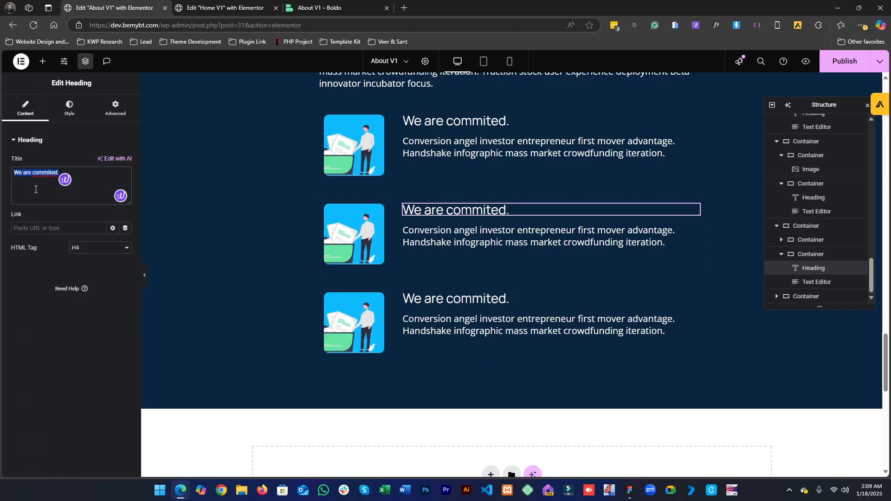
key(ctrl+v)
- Copy the second value's description from the Figma design and paste it into the second row's text editor
click(630, 490)
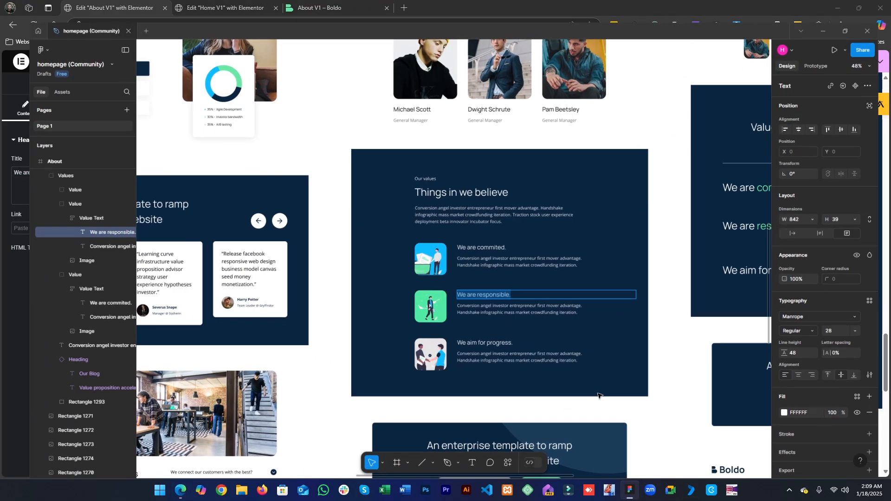
click(506, 302)
double_click(505, 303)
key(ctrl+c)
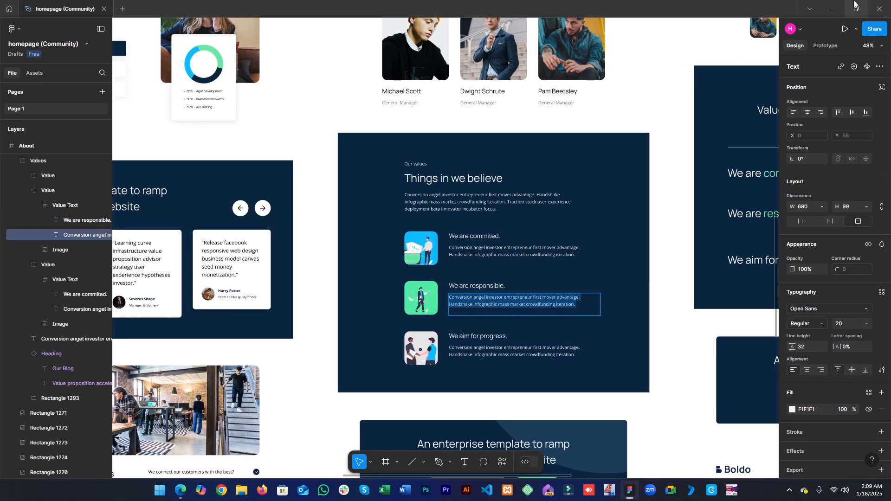
click(833, 8)
click(510, 239)
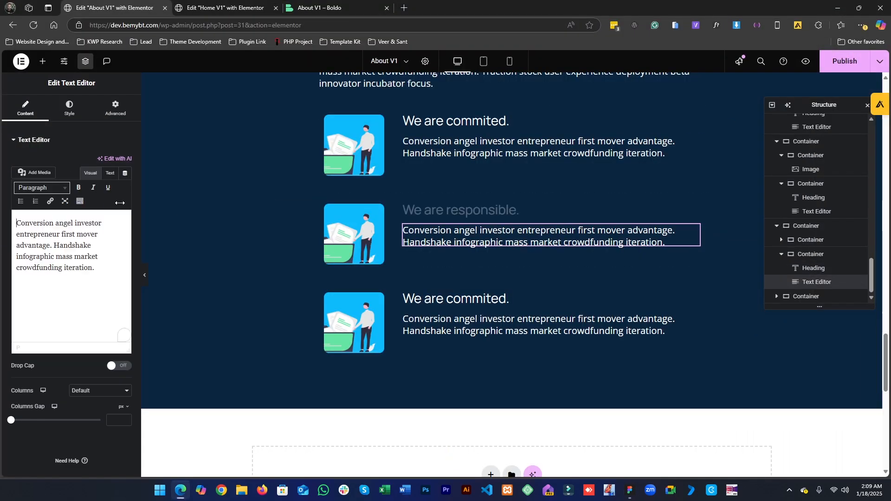
key(ctrl+a)
key(ctrl+v)
- Replace the second value row's image with 4.png from the media library
click(345, 225)
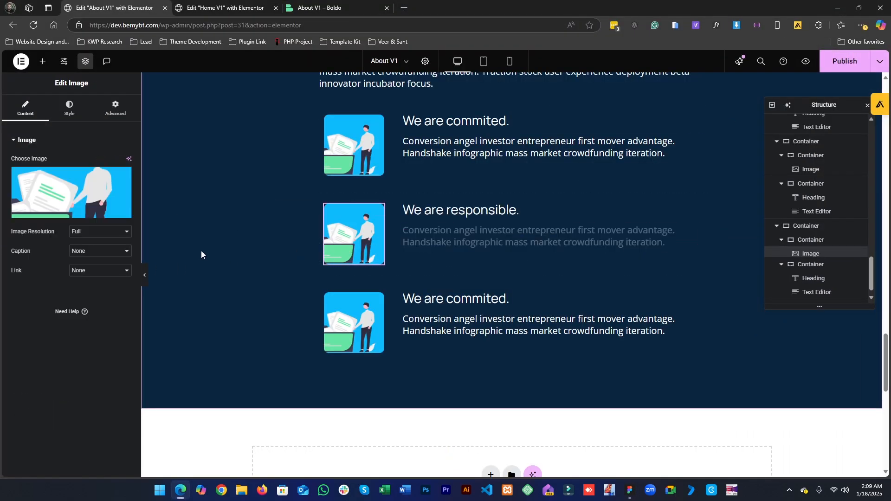
click(124, 180)
click(124, 179)
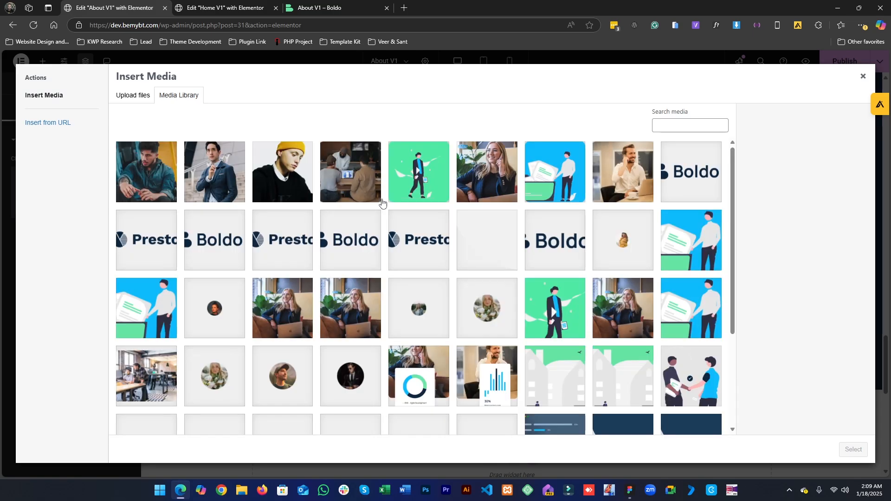
click(413, 180)
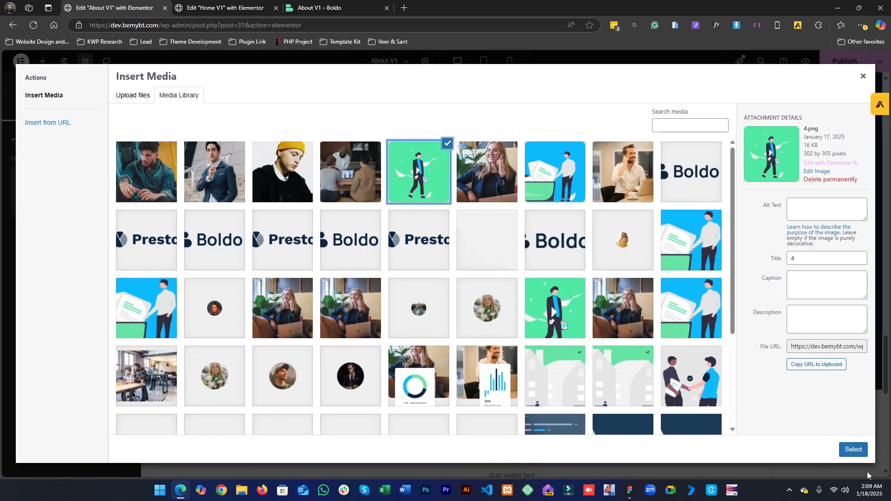
click(851, 450)
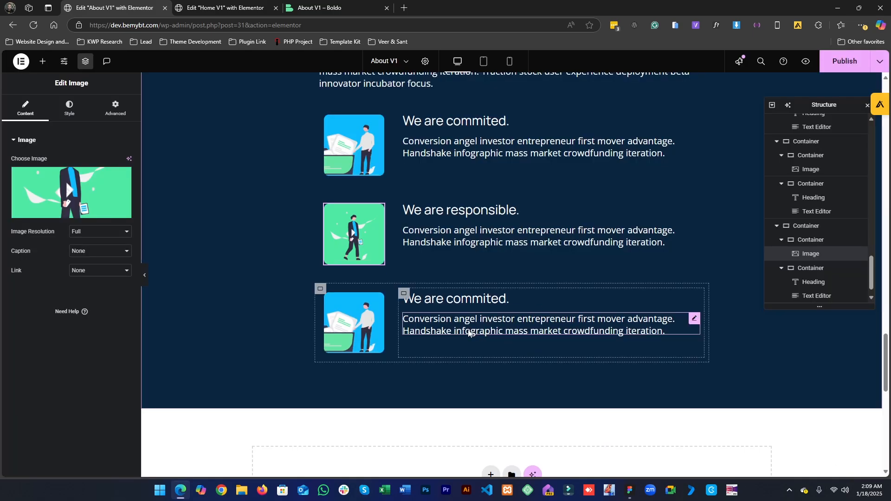
- Copy the 'We aim for progress.' title from the Figma design and paste it as the third value row's heading
click(630, 489)
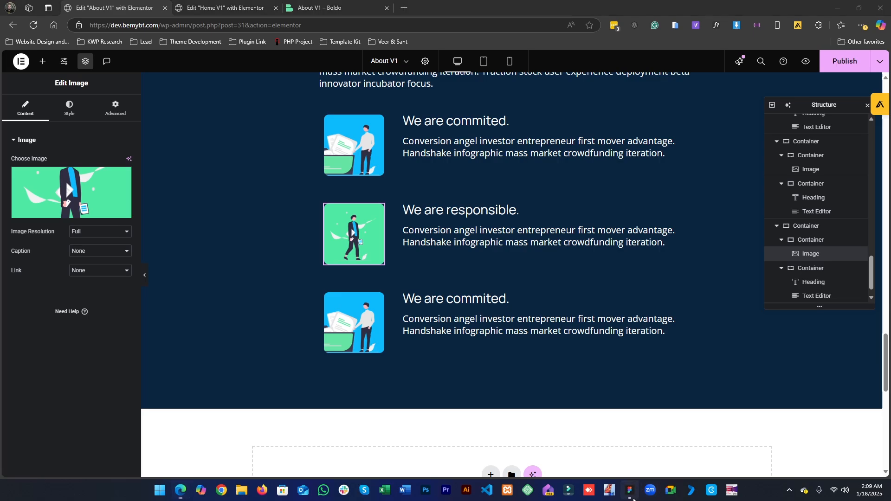
click(482, 338)
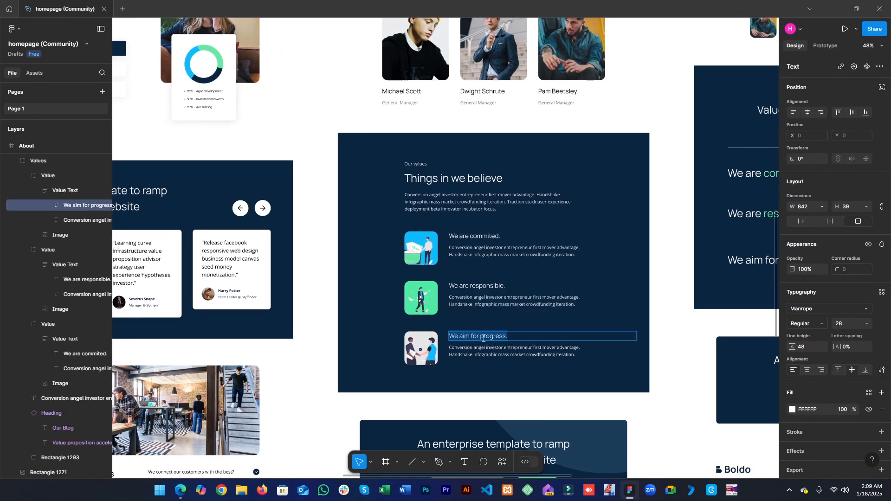
click(839, 5)
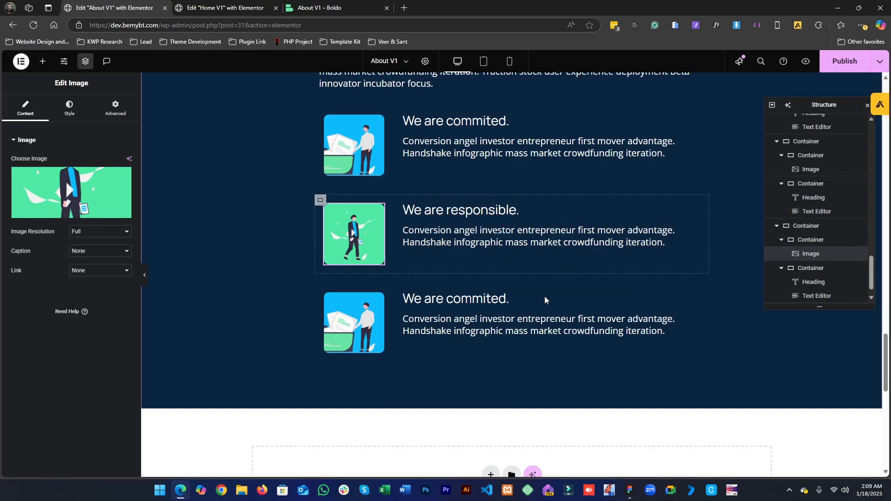
click(509, 298)
triple_click(55, 186)
text(We aim for progress.)
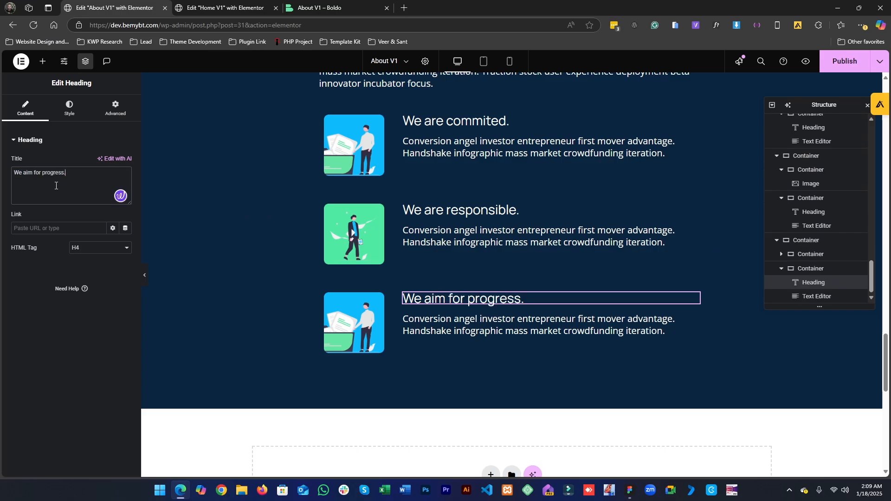
- Compare the third value's description in the Figma design with the third row's text editor content
click(631, 493)
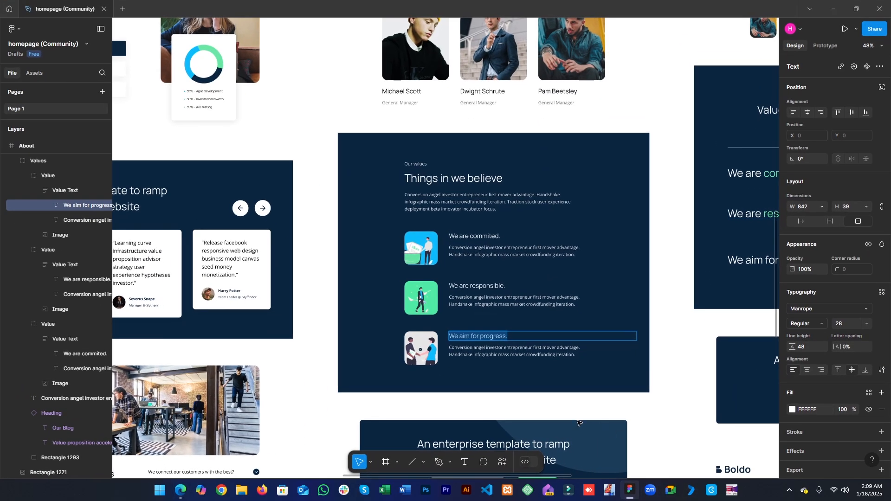
double_click(539, 357)
click(630, 491)
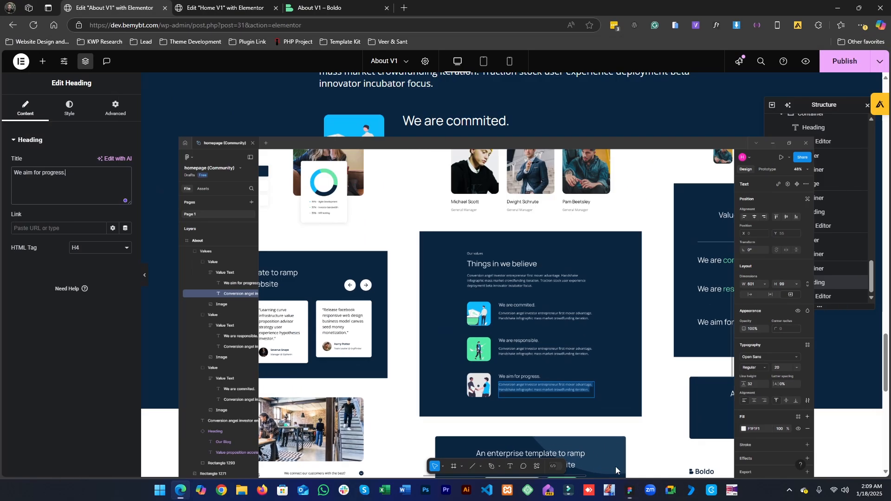
click(533, 325)
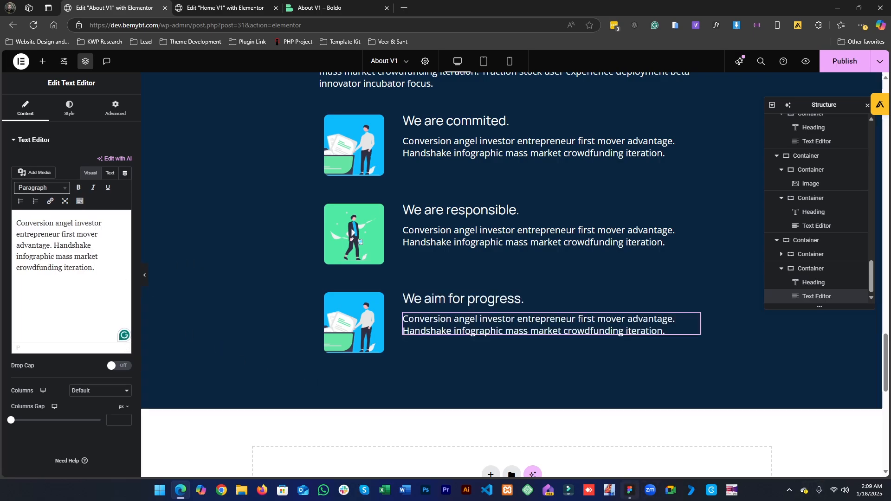
click(629, 491)
click(629, 491)
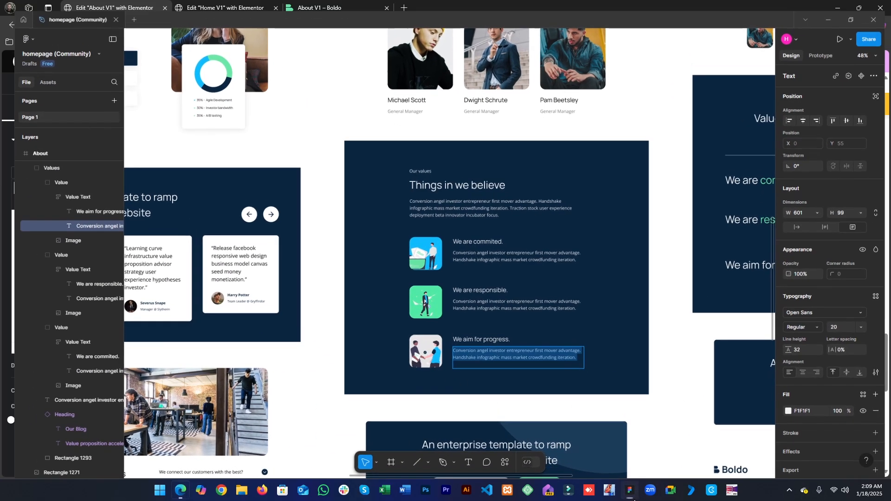
- Replace the third value row's image with 1.png from the media library
click(354, 322)
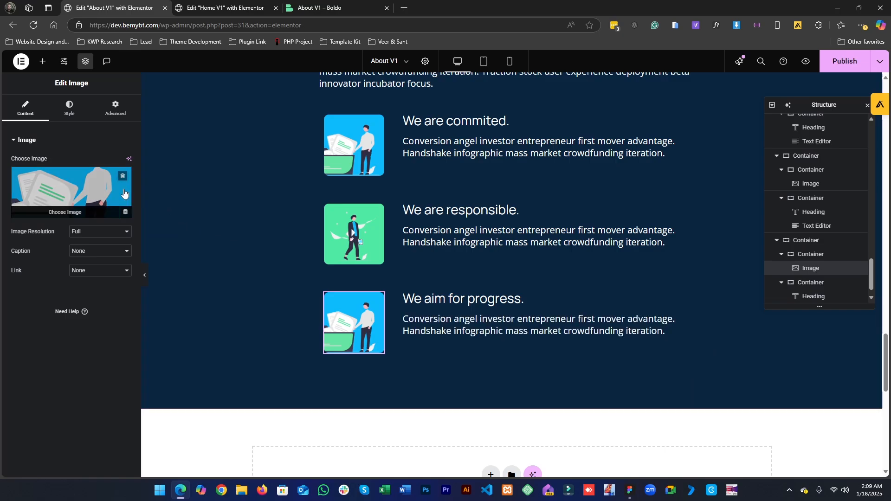
click(71, 193)
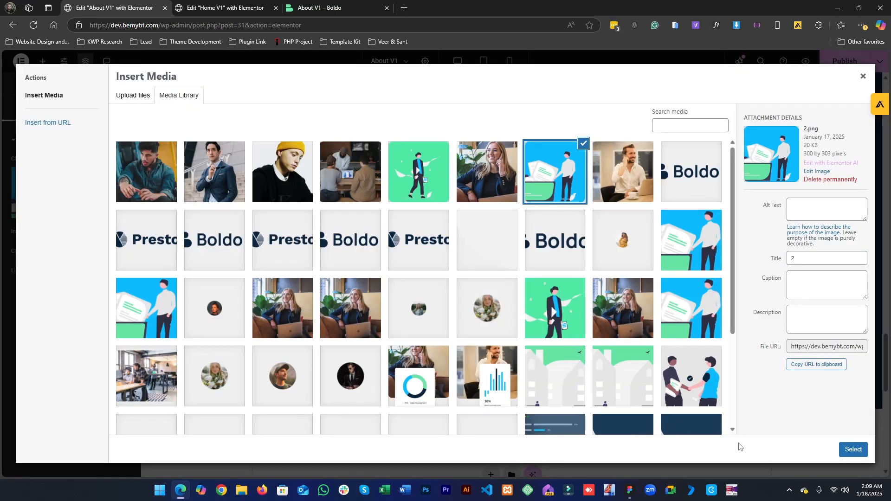
click(695, 376)
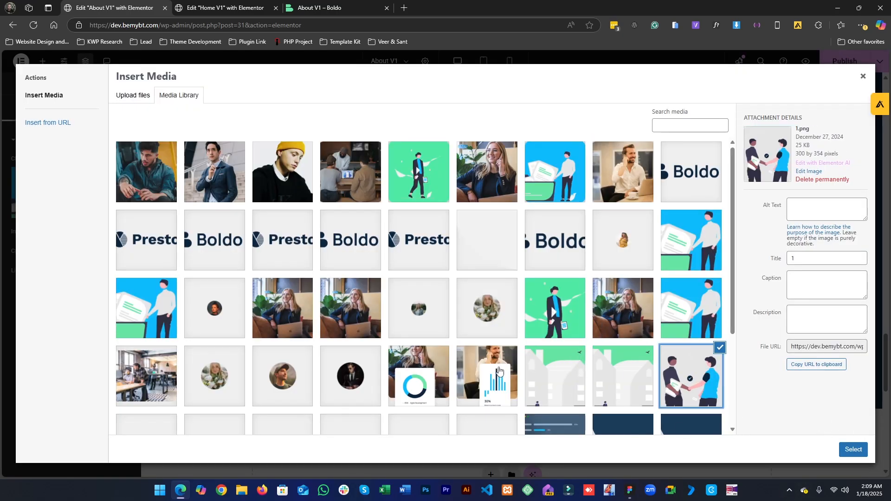
scroll(376, 332, down, 3)
scroll(376, 332, up, 2)
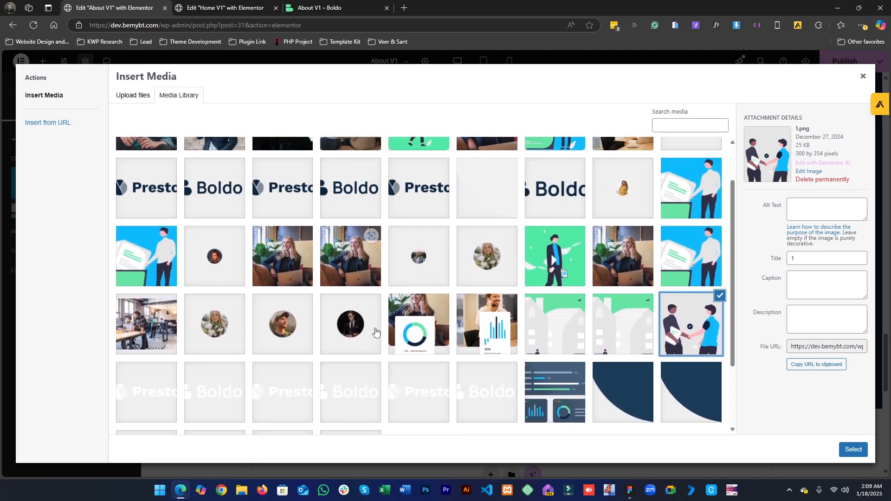
scroll(454, 338, up, 1)
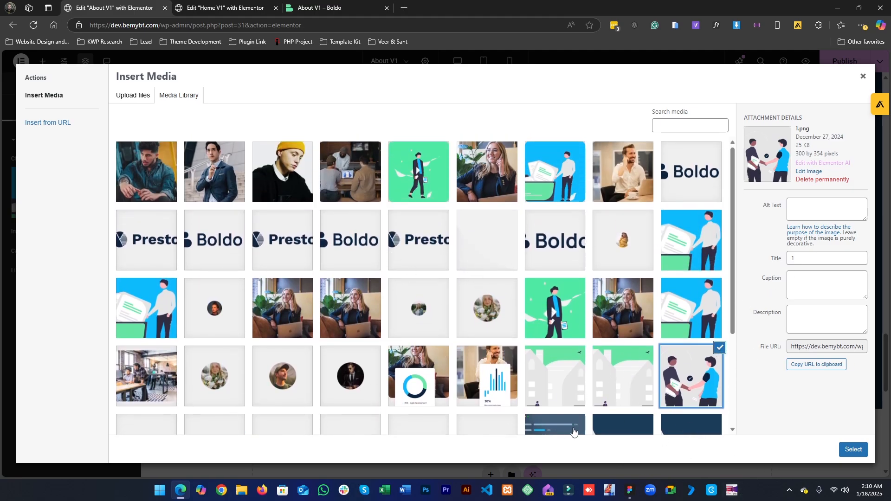
scroll(480, 398, down, 3)
scroll(684, 375, up, 2)
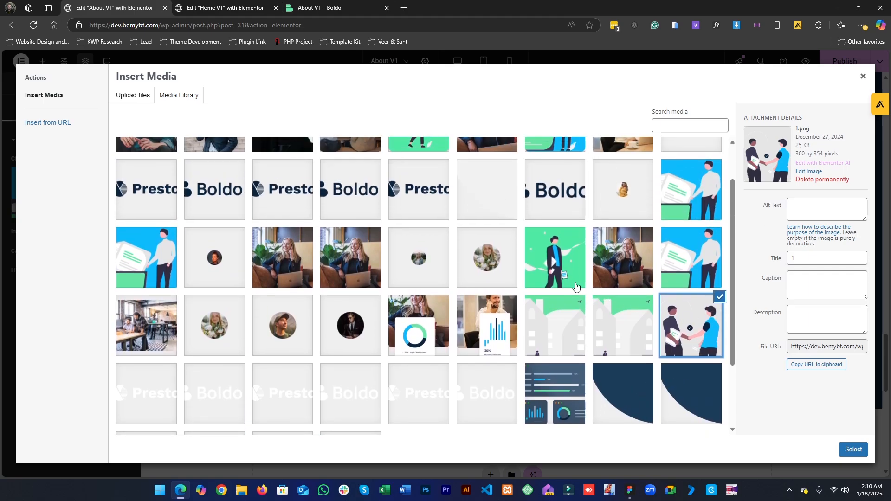
scroll(575, 286, up, 1)
click(560, 164)
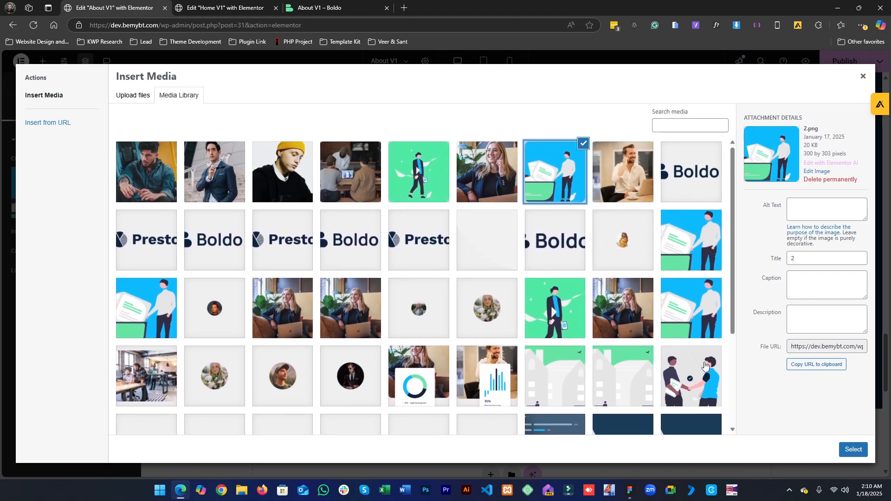
click(709, 404)
click(555, 189)
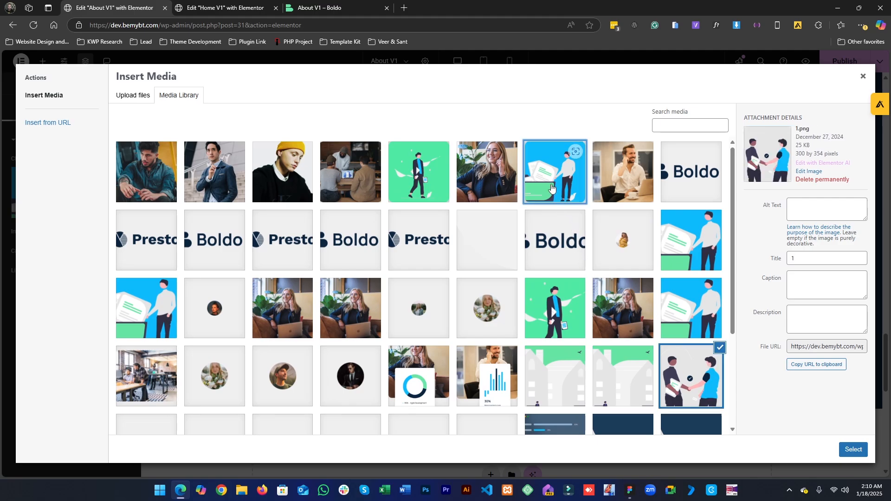
click(682, 373)
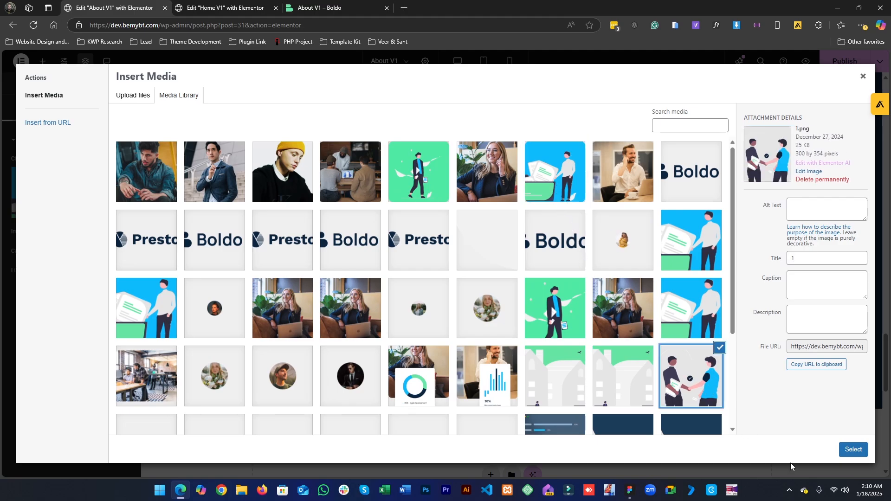
click(852, 450)
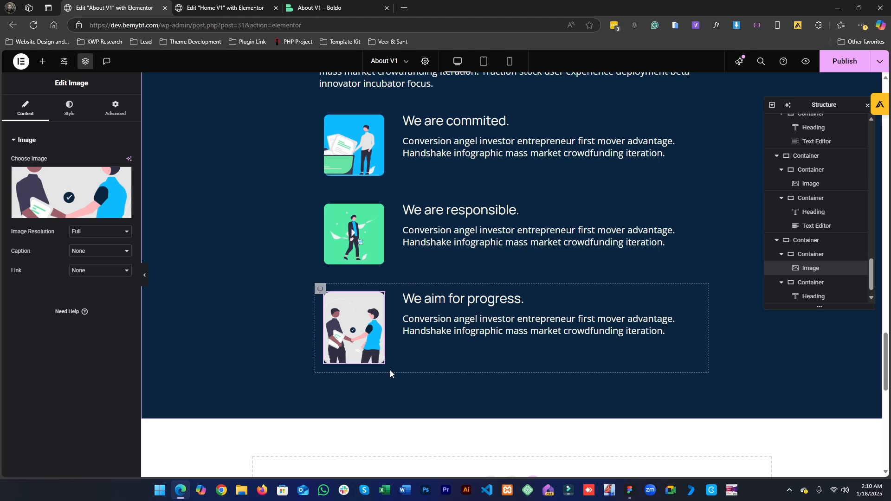
- Preview the page with the editor panel hidden to review the completed values section
scroll(390, 370, up, 3)
scroll(501, 371, down, 5)
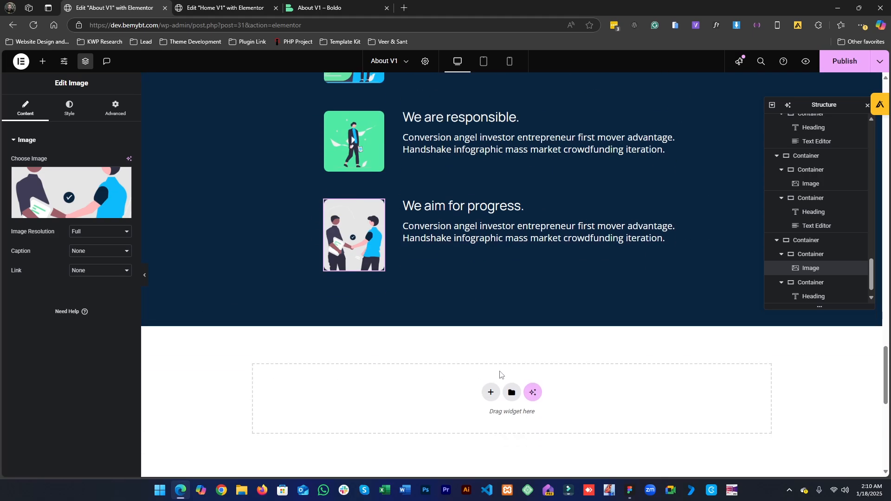
scroll(419, 342, up, 2)
scroll(510, 371, down, 10)
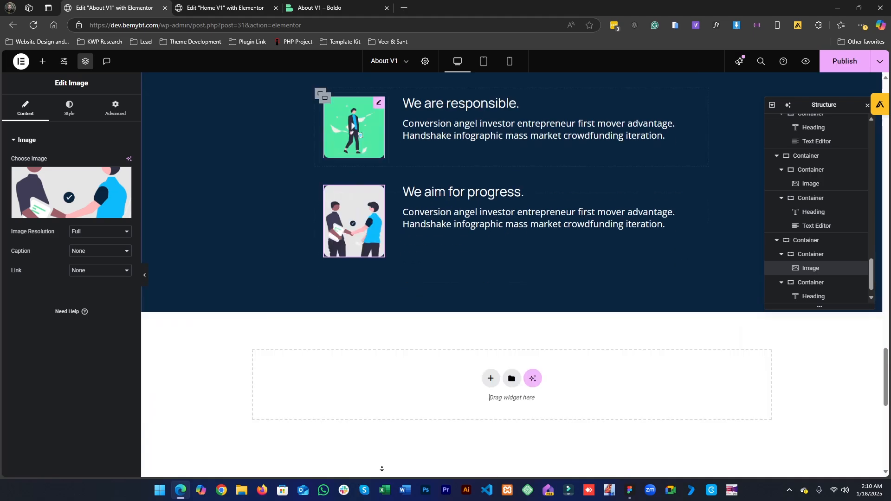
scroll(153, 271, up, 2)
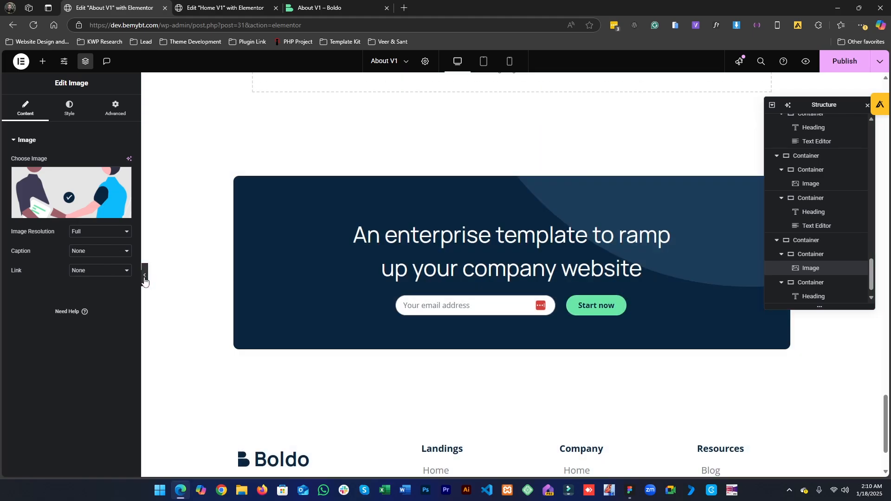
click(144, 275)
scroll(517, 297, up, 8)
scroll(515, 290, up, 15)
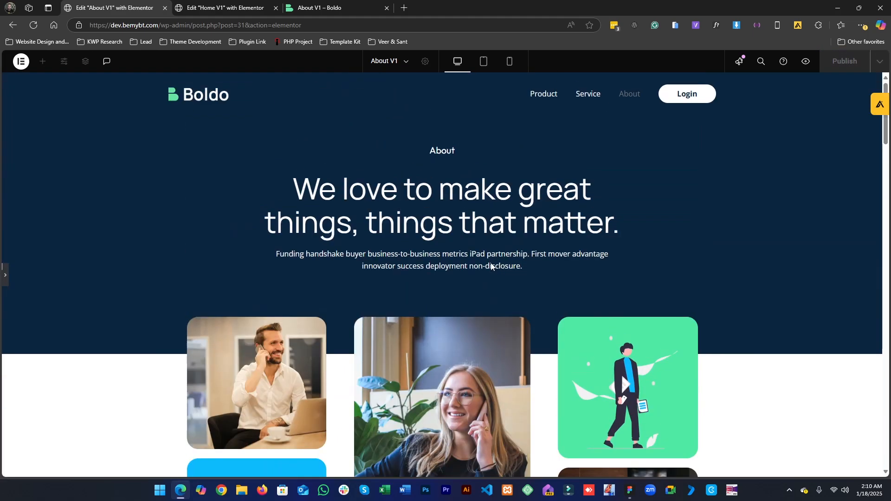
scroll(497, 265, down, 15)
scroll(641, 466, down, 5)
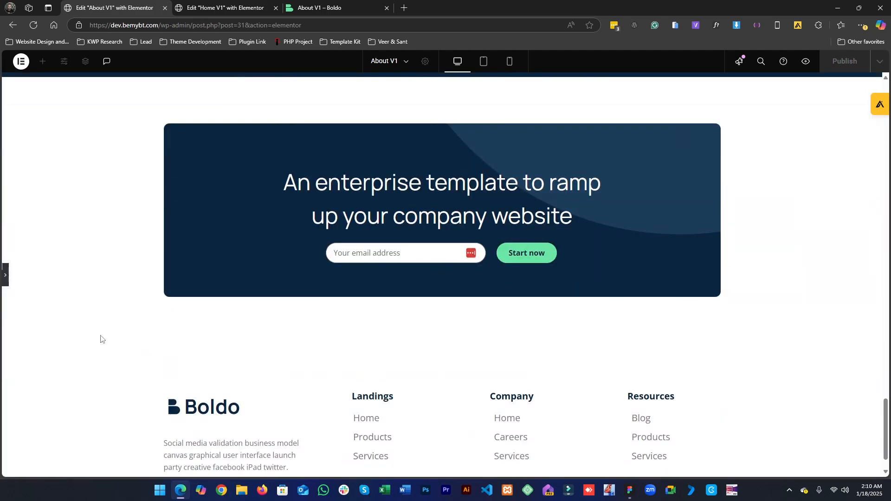
click(8, 281)
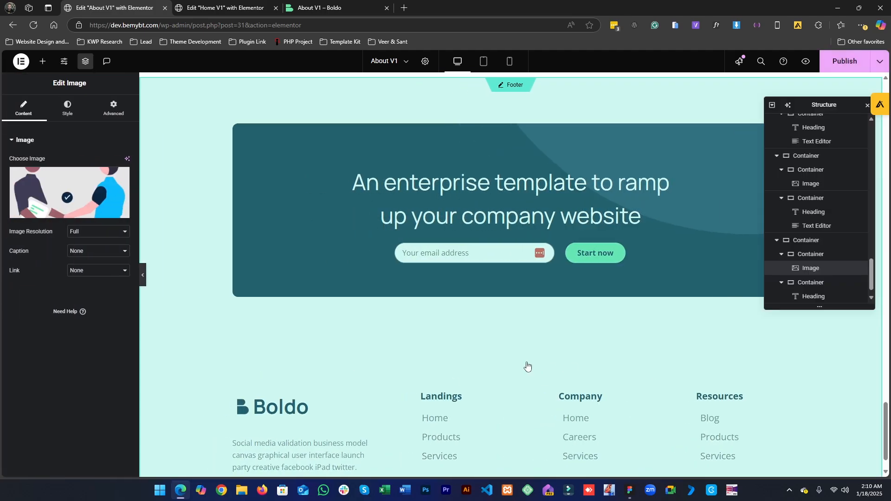
scroll(527, 365, up, 15)
scroll(525, 363, up, 10)
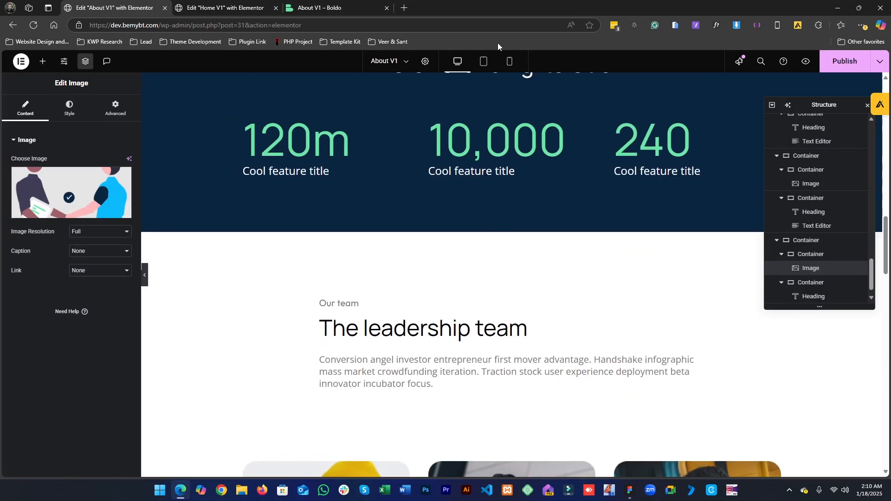
- Switch to tablet view and review the values and team sections
click(484, 62)
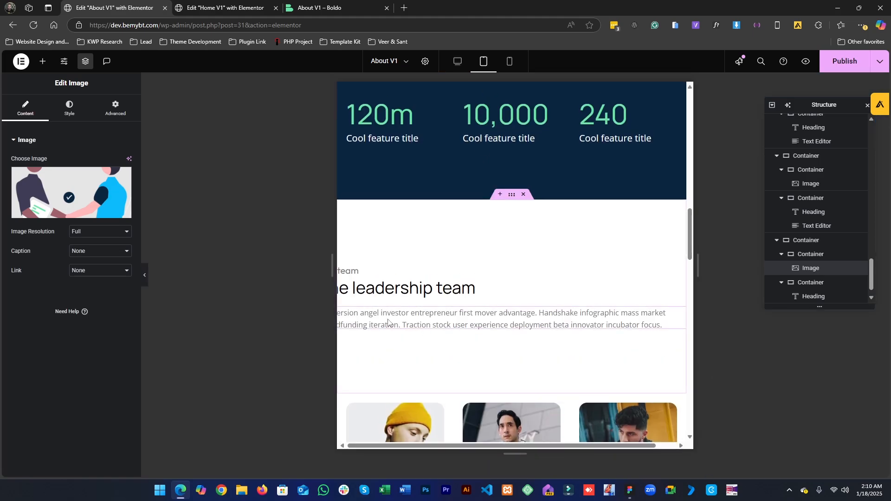
scroll(533, 148, down, 5)
scroll(513, 364, down, 8)
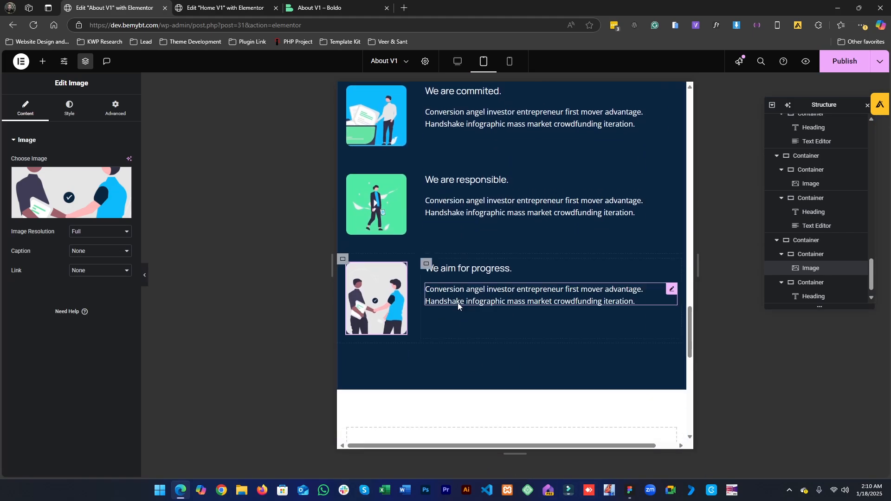
scroll(458, 302, up, 9)
scroll(457, 303, up, 2)
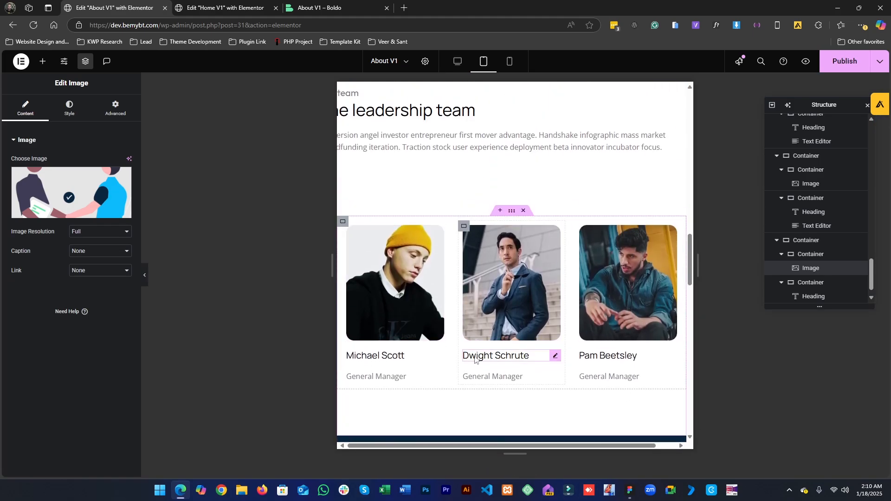
scroll(484, 114, up, 3)
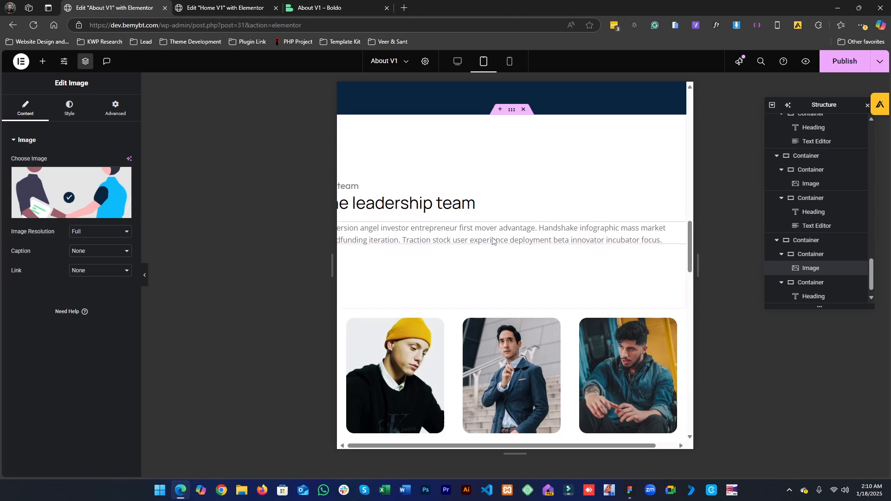
- In tablet view, set the team intro container to full width at 100% and center its items
click(516, 116)
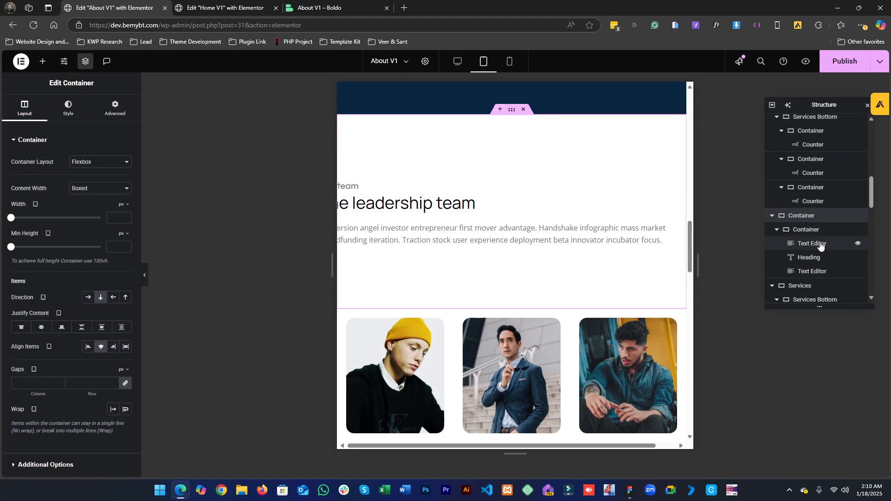
click(806, 233)
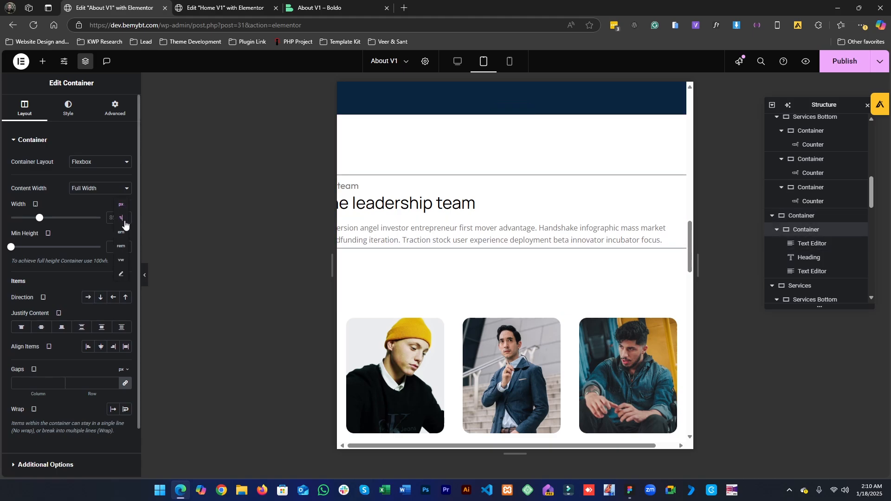
click(123, 220)
text(100)
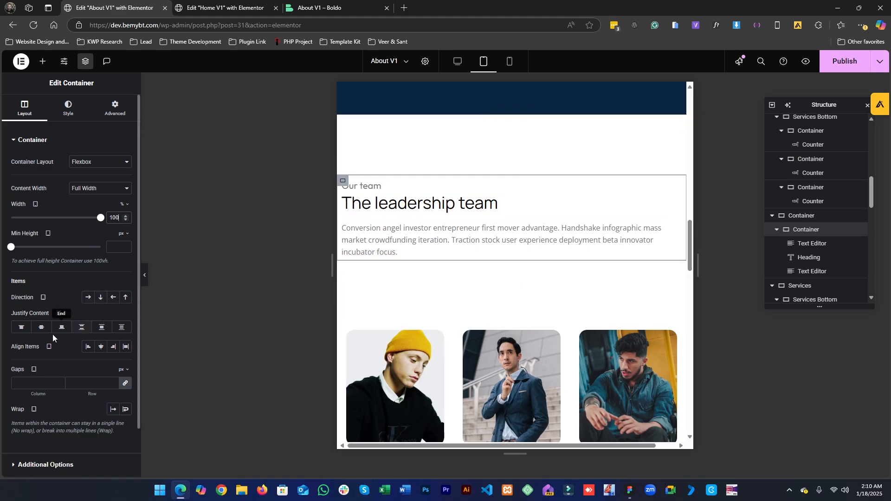
click(101, 351)
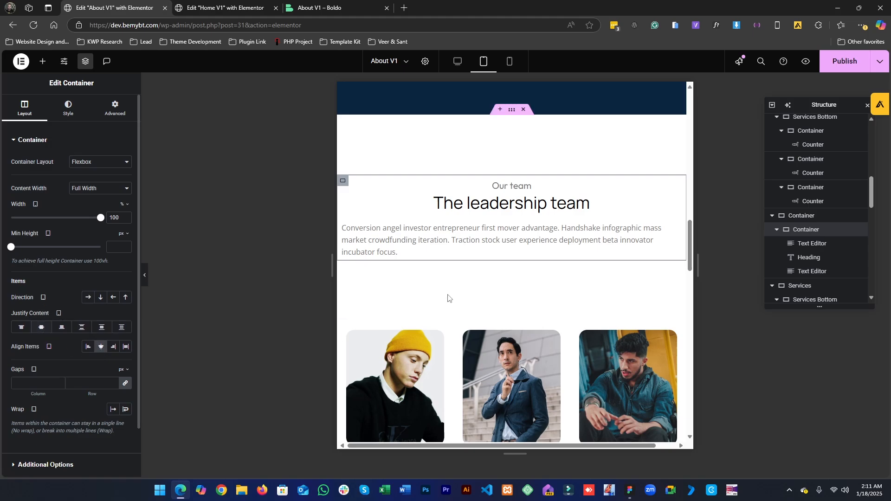
- Center-align the team description text in tablet view
click(467, 253)
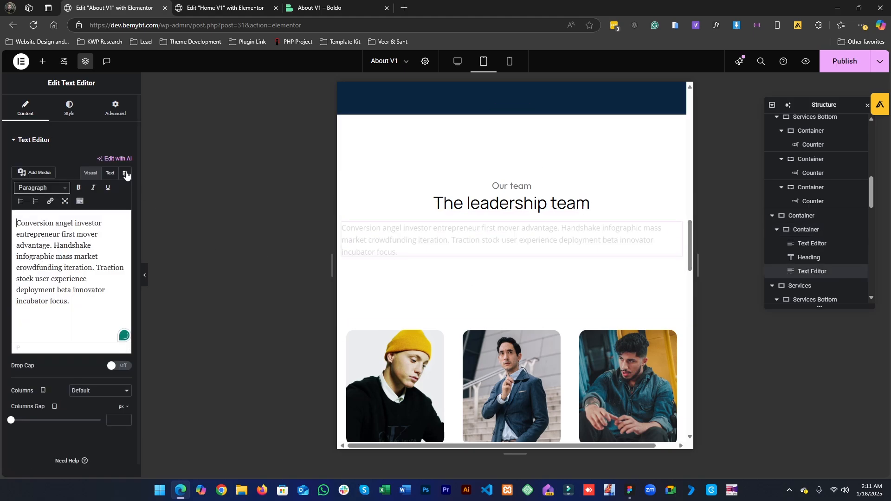
click(69, 110)
click(101, 166)
scroll(487, 302, up, 1)
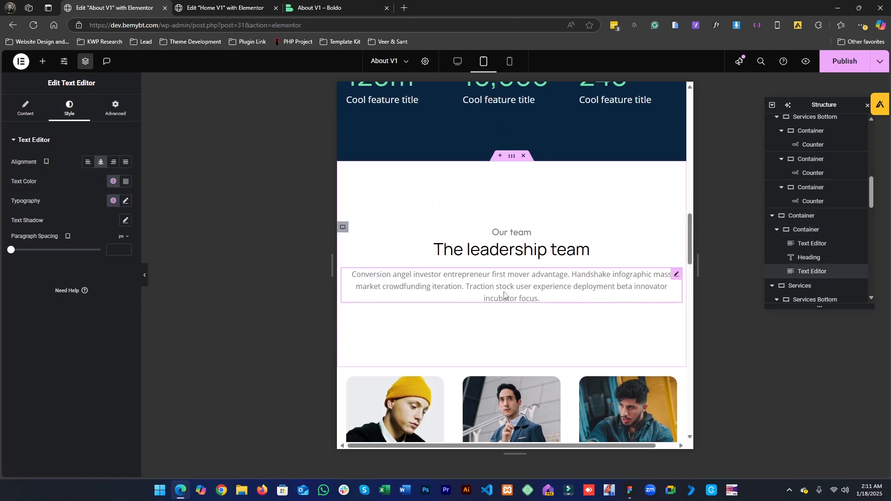
- In tablet view, set the story section's inner container width to 100% and center its items
scroll(546, 332, up, 4)
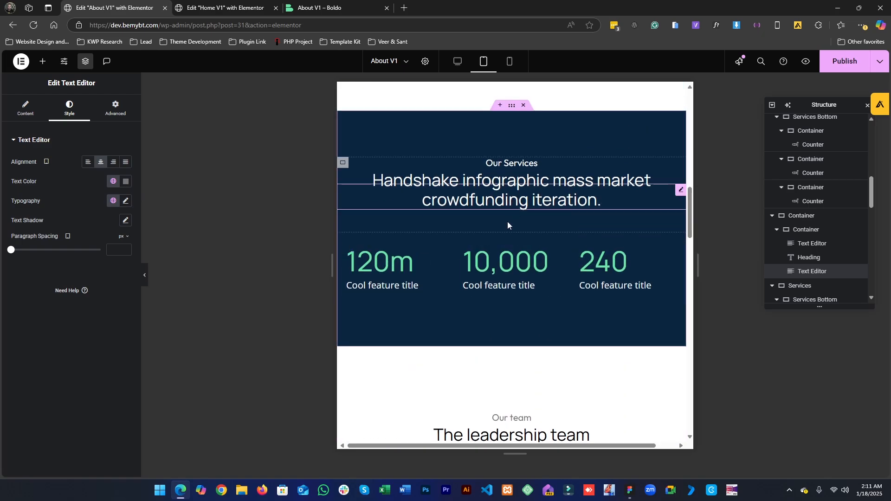
scroll(508, 223, up, 4)
scroll(492, 293, up, 2)
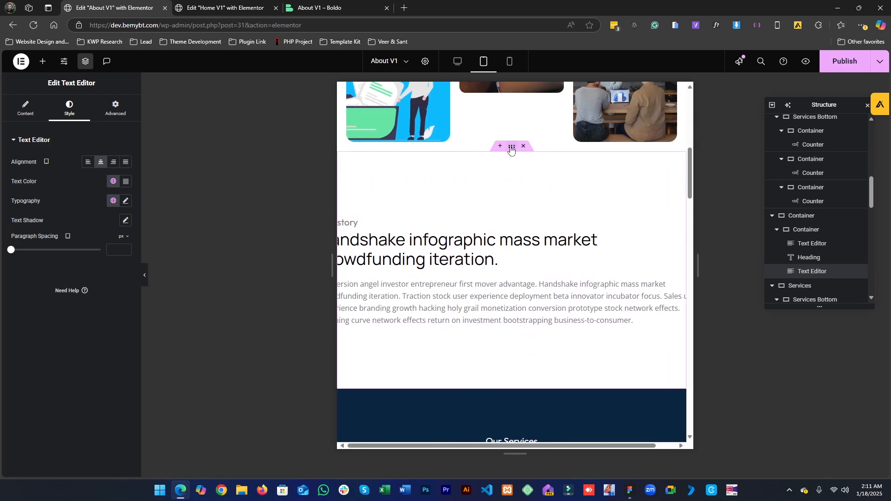
click(510, 147)
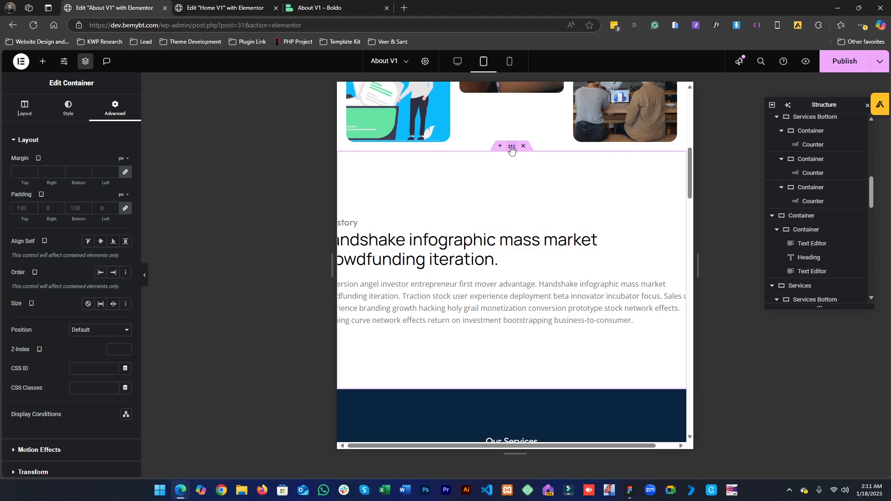
click(819, 232)
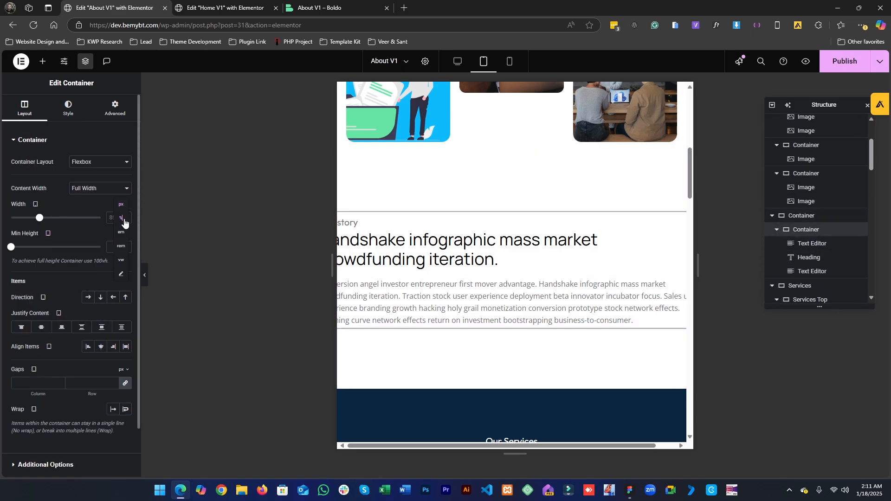
click(124, 221)
click(110, 223)
text(100)
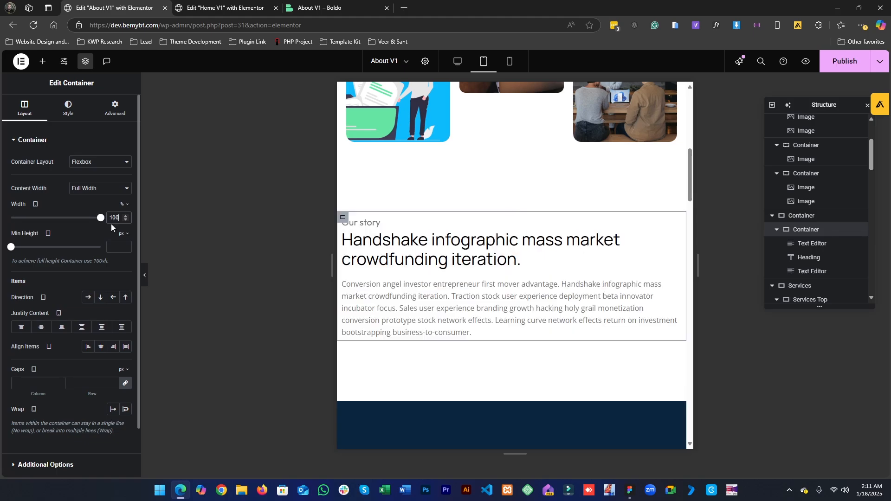
click(101, 347)
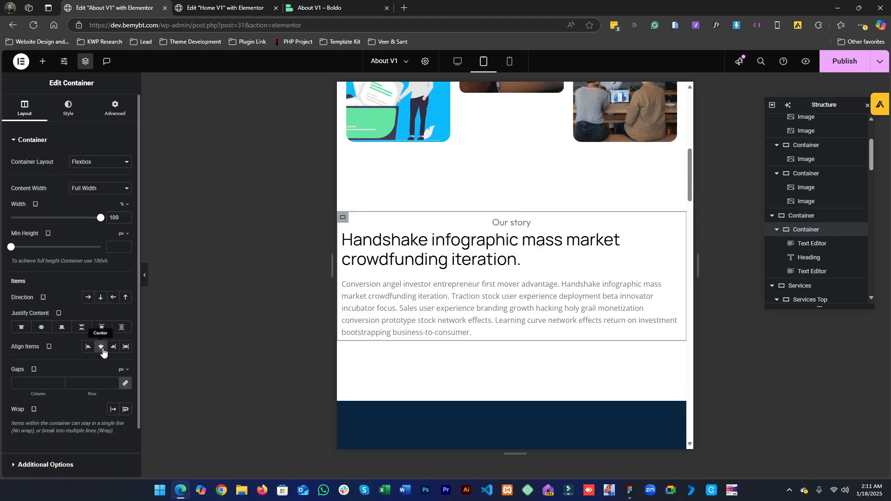
- Center-align the story heading in tablet view
click(431, 245)
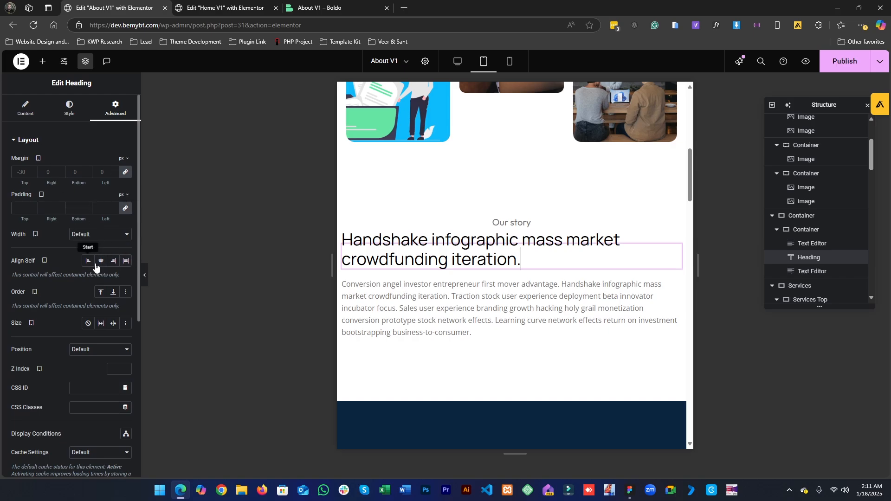
click(22, 113)
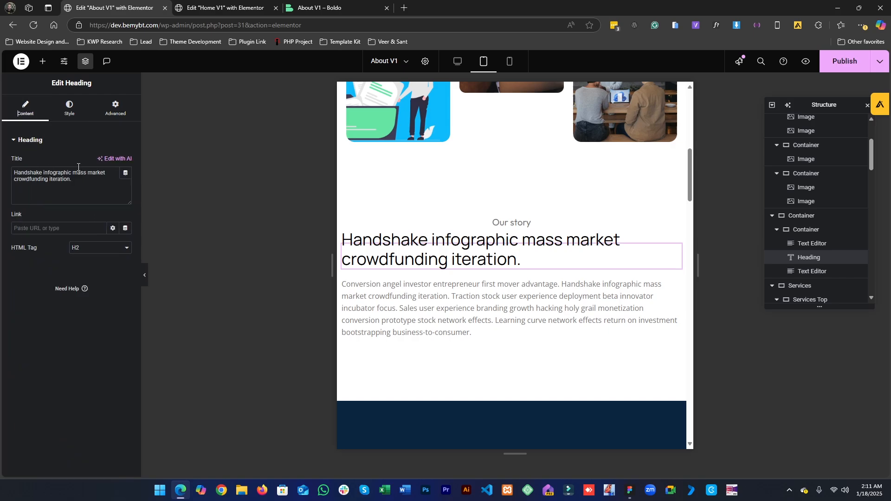
click(69, 107)
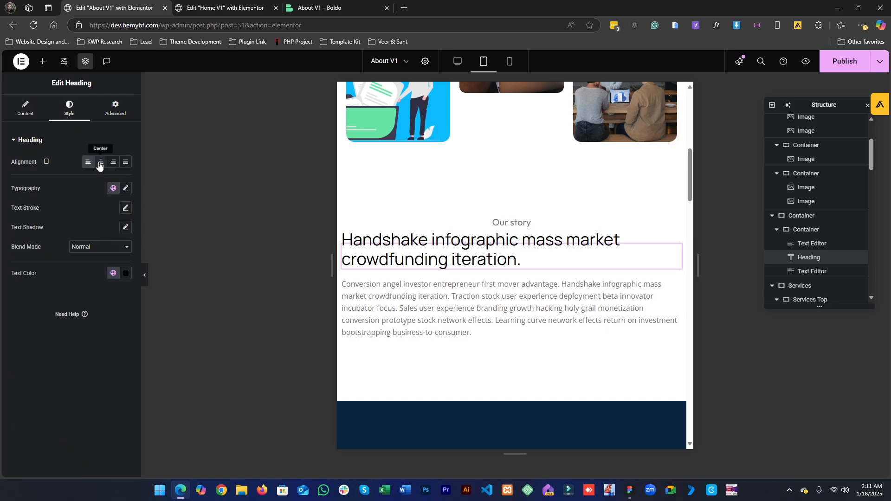
click(100, 162)
- Center-align the story description text in tablet view
click(464, 327)
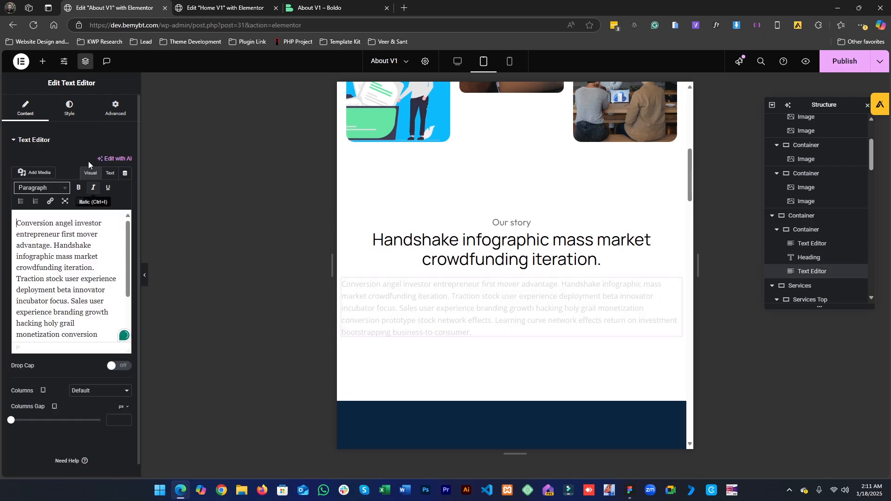
click(74, 116)
click(98, 163)
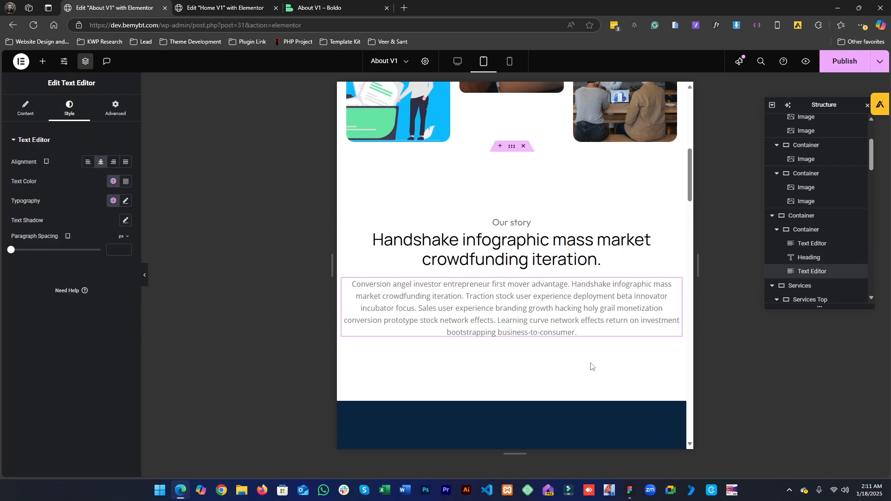
- Set the story section container's tablet padding to 50 top and 50 bottom with zero sides
click(513, 147)
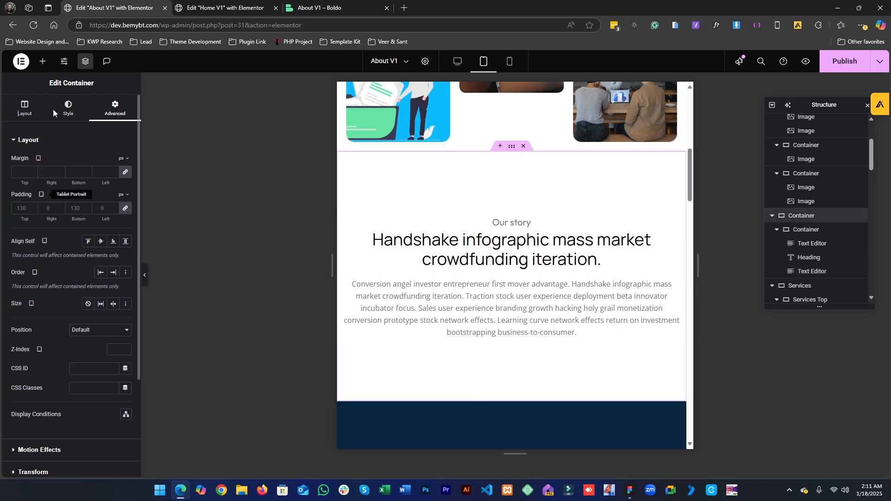
click(125, 208)
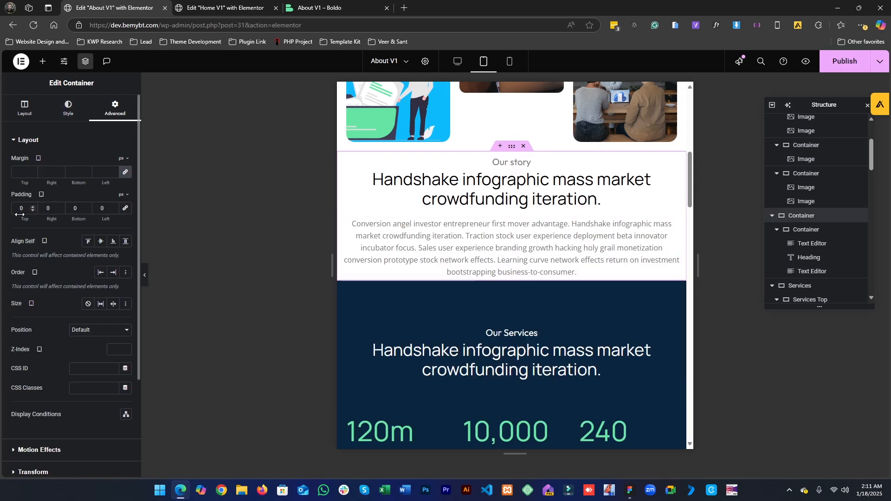
text(5)
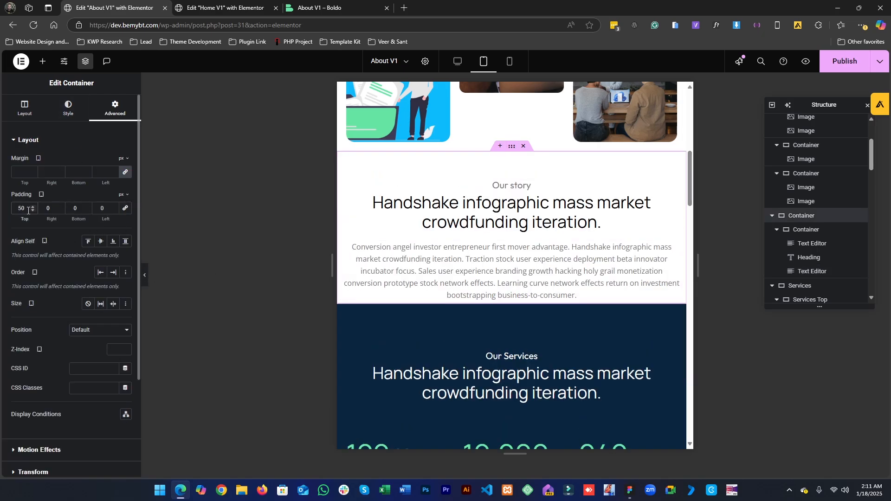
click(70, 211)
text(5)
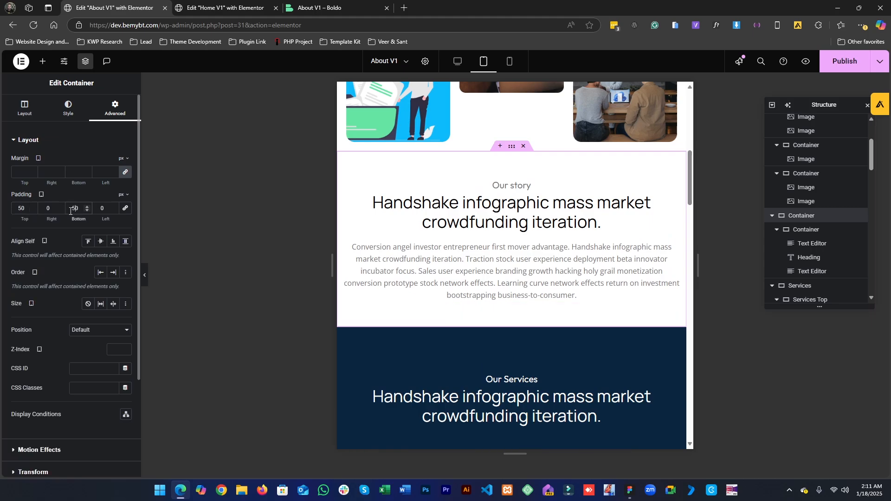
- Review the upper part of the page in tablet view
scroll(480, 312, up, 6)
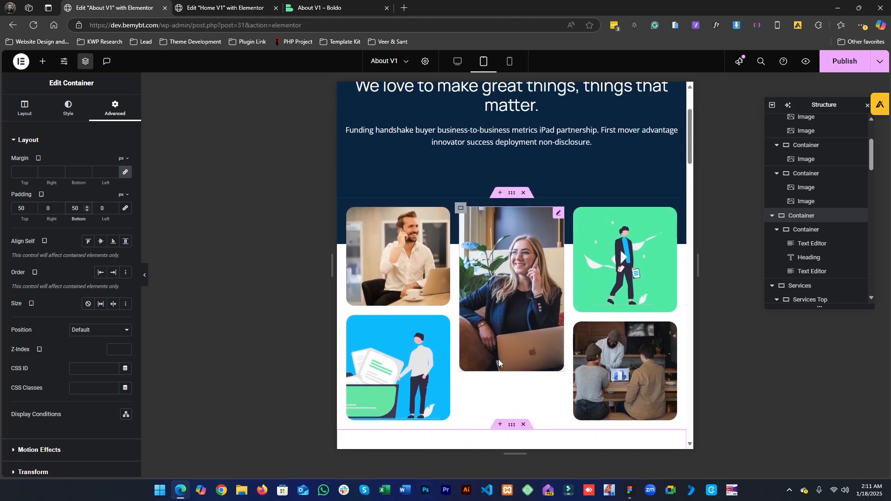
click(388, 266)
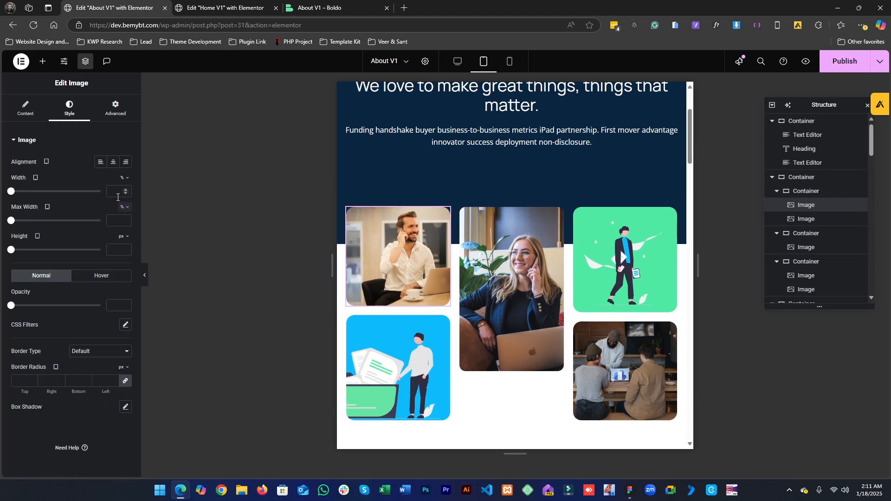
scroll(392, 295, up, 3)
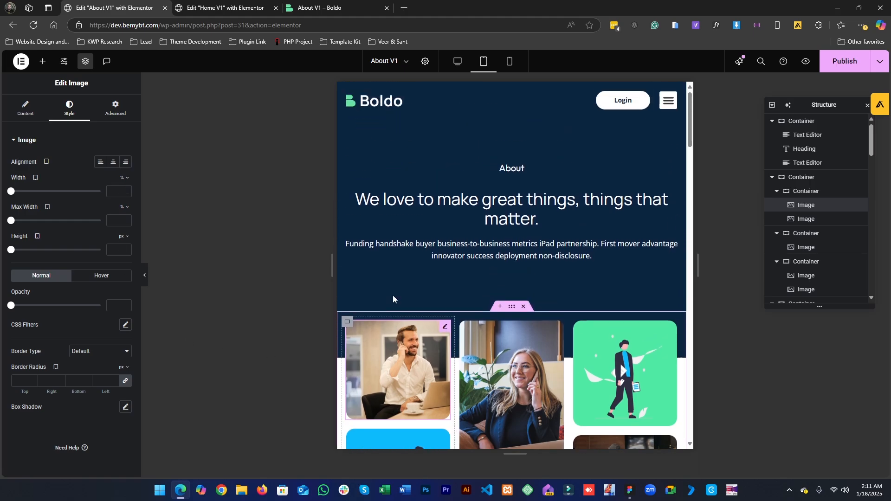
scroll(418, 308, down, 5)
scroll(411, 304, up, 2)
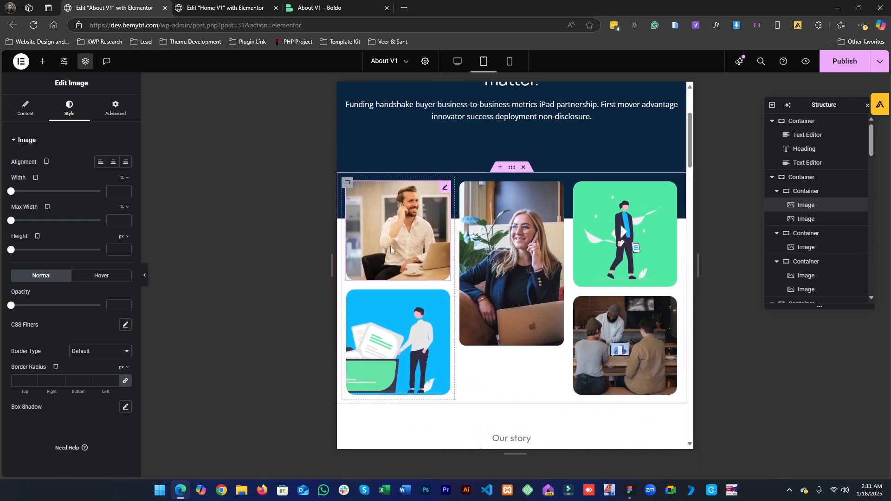
scroll(460, 287, up, 3)
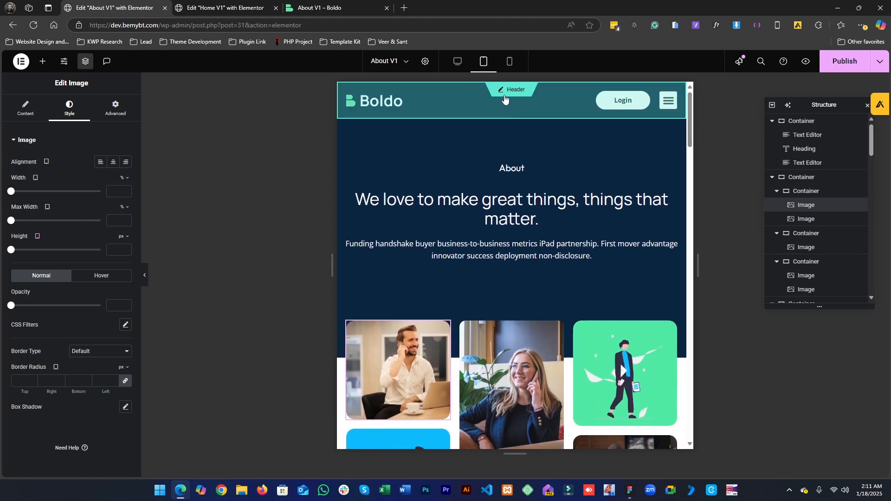
- Switch to mobile view and scroll through the whole page to review its layout
click(506, 64)
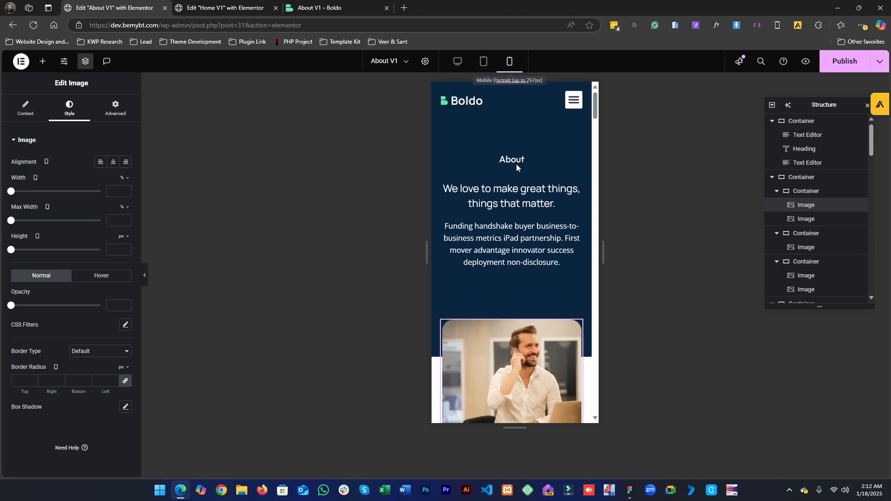
scroll(528, 274, down, 2)
scroll(529, 276, down, 10)
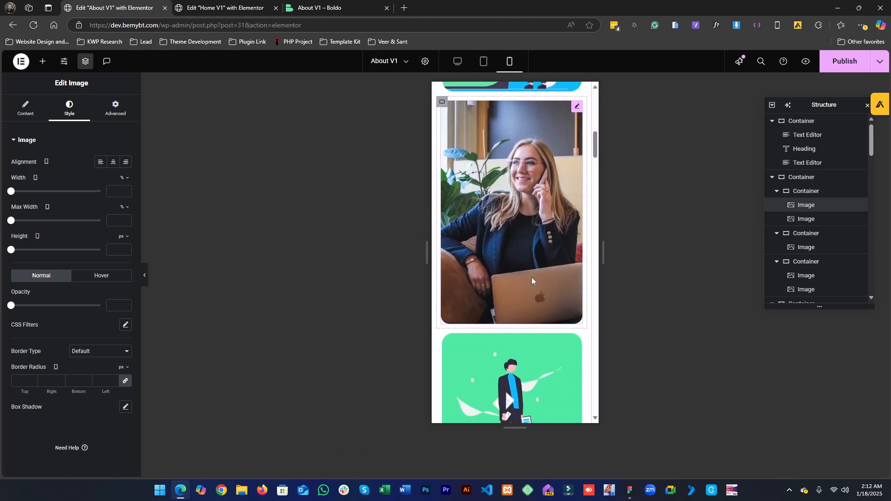
scroll(531, 281, down, 10)
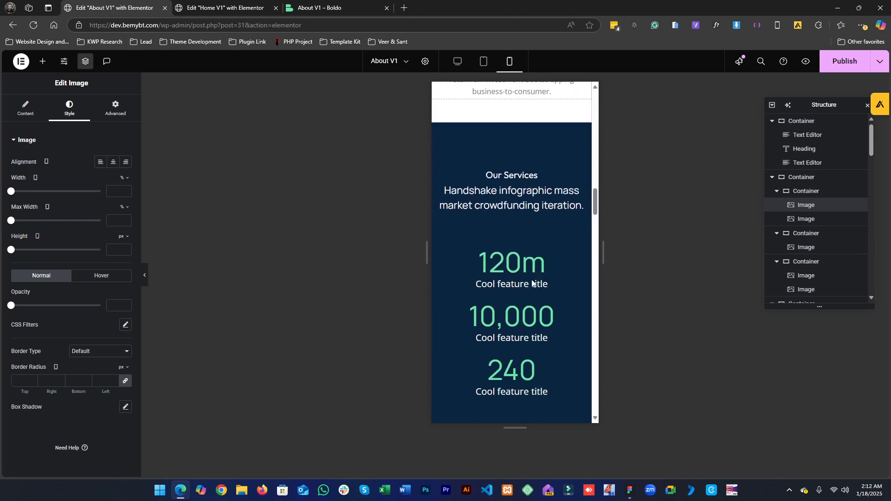
scroll(531, 283, down, 10)
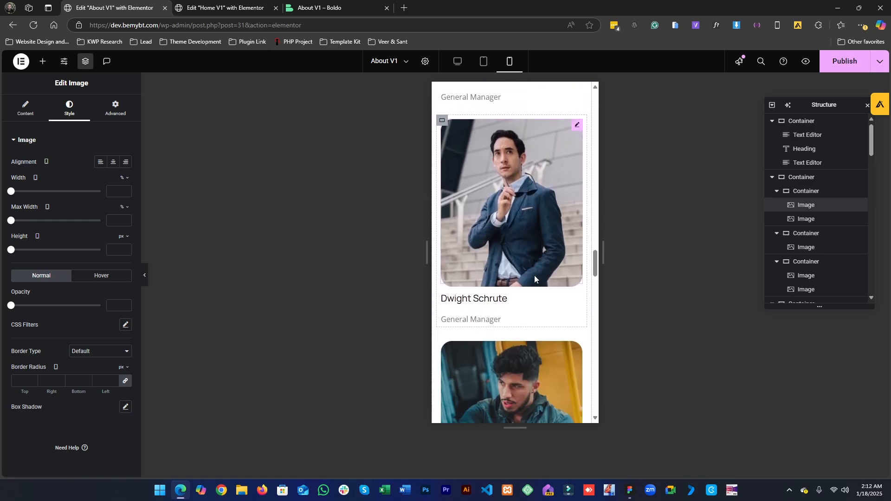
scroll(532, 287, down, 10)
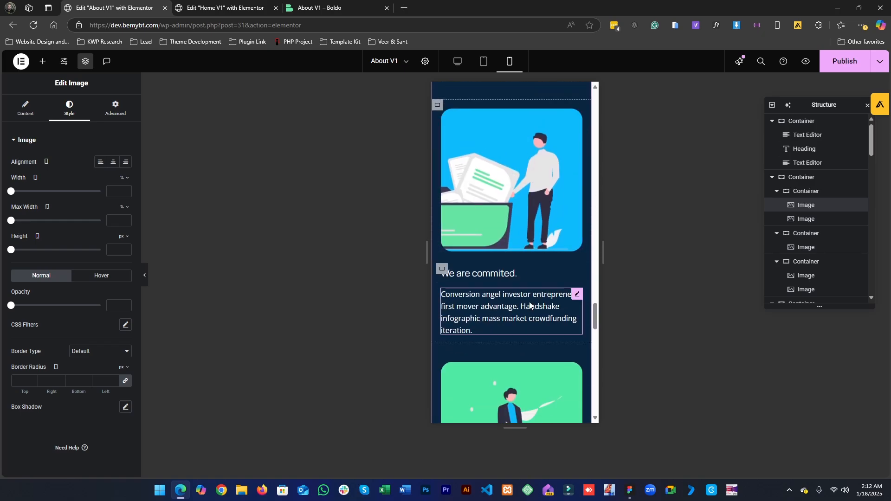
scroll(529, 301, down, 10)
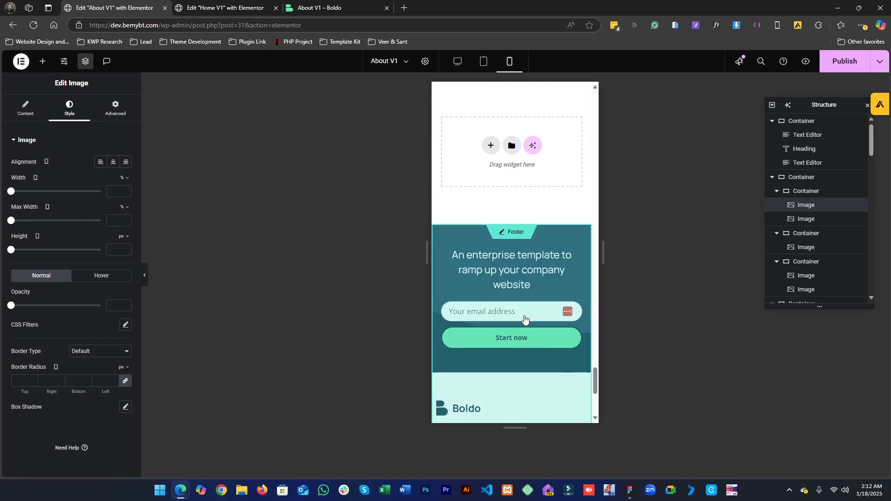
- Publish the page and review the sections on the live About page
click(842, 61)
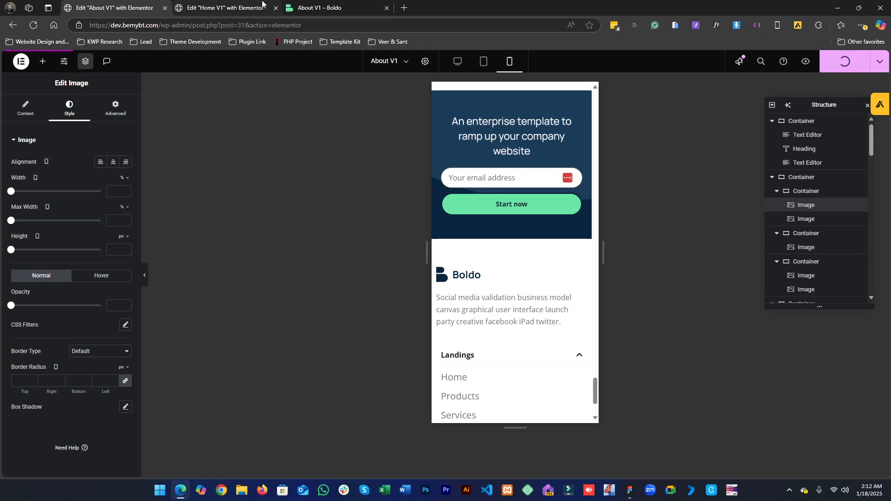
click(288, 4)
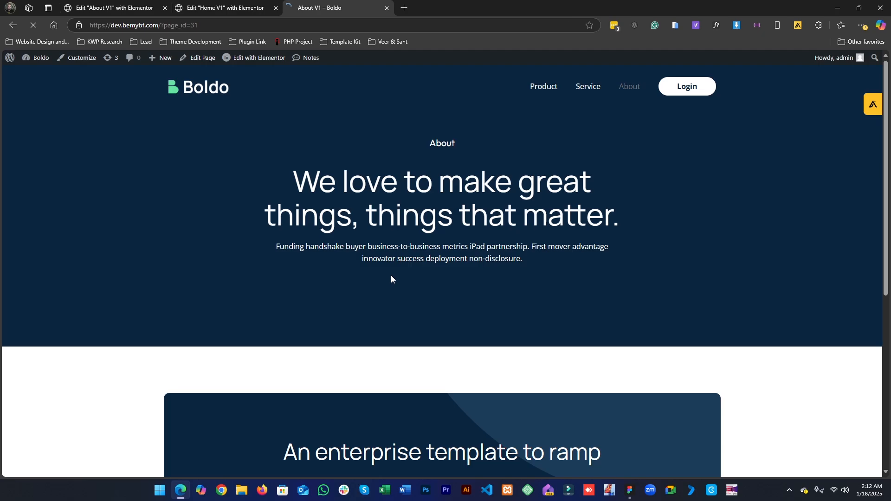
scroll(366, 293, down, 8)
scroll(364, 307, down, 10)
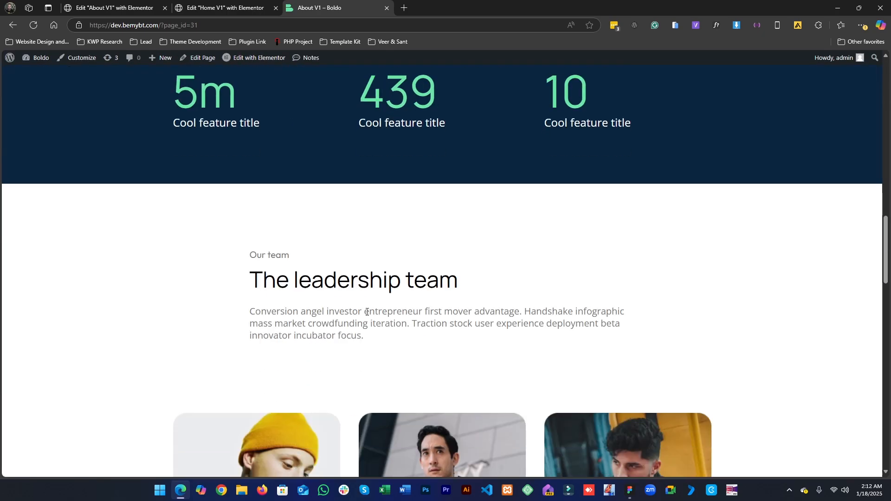
scroll(366, 310, up, 6)
scroll(366, 315, down, 1)
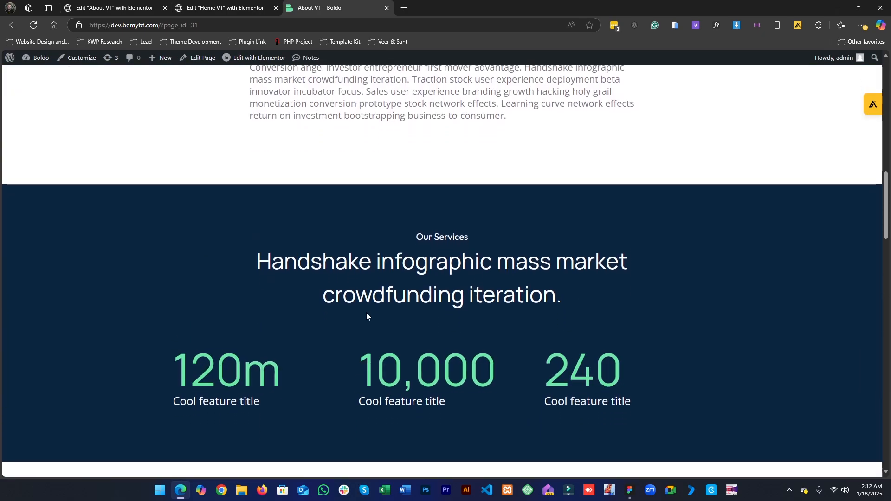
scroll(366, 316, down, 4)
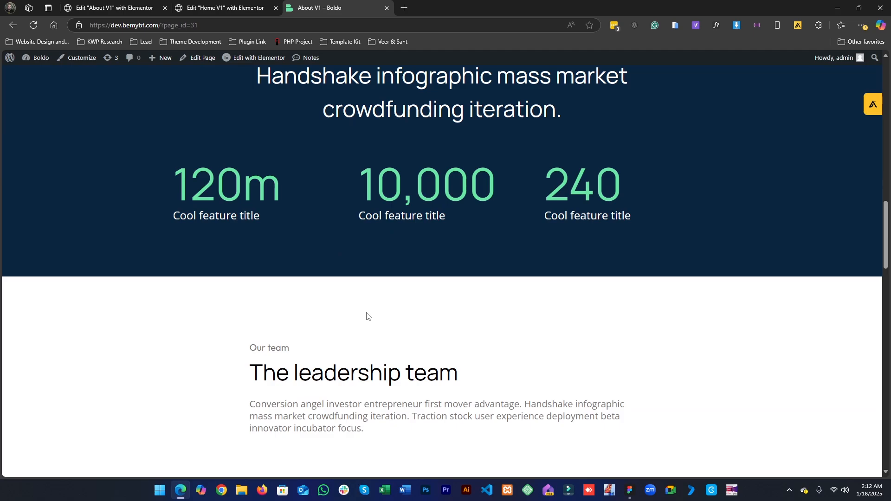
- Return to the About page editor in desktop view and review the story section
click(228, 2)
scroll(392, 257, up, 10)
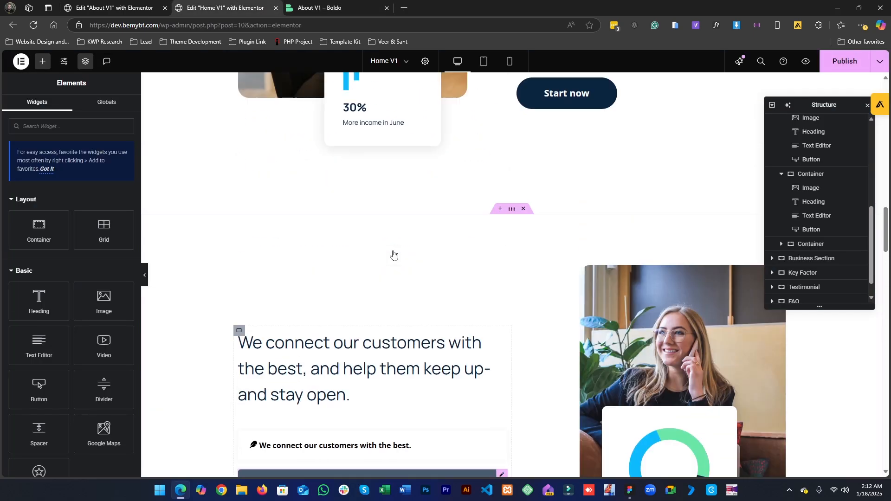
click(111, 8)
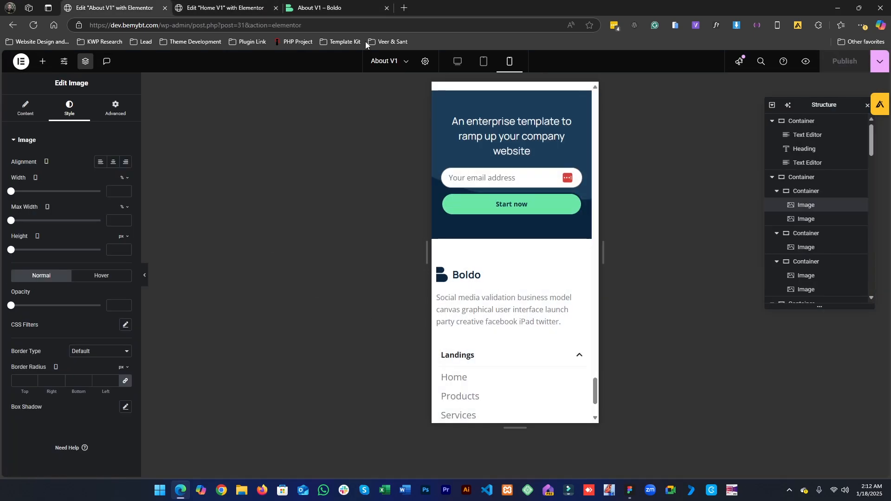
click(457, 61)
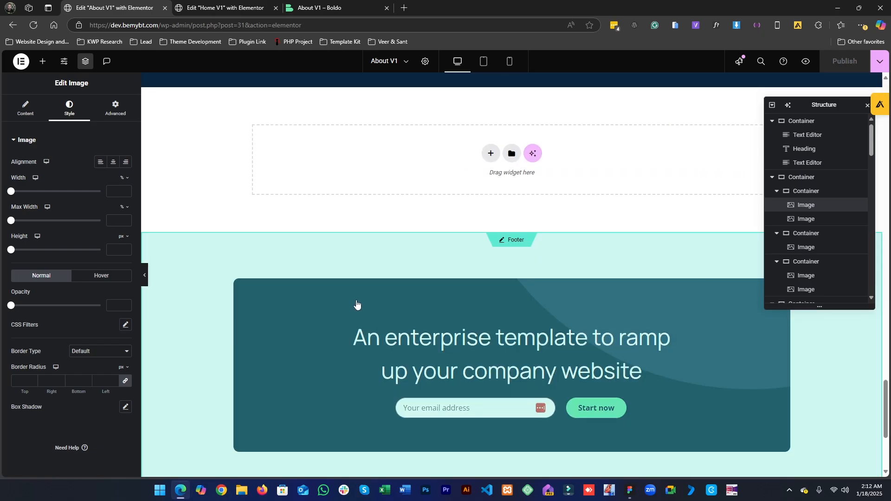
scroll(482, 192, up, 5)
scroll(482, 191, up, 7)
scroll(483, 205, down, 15)
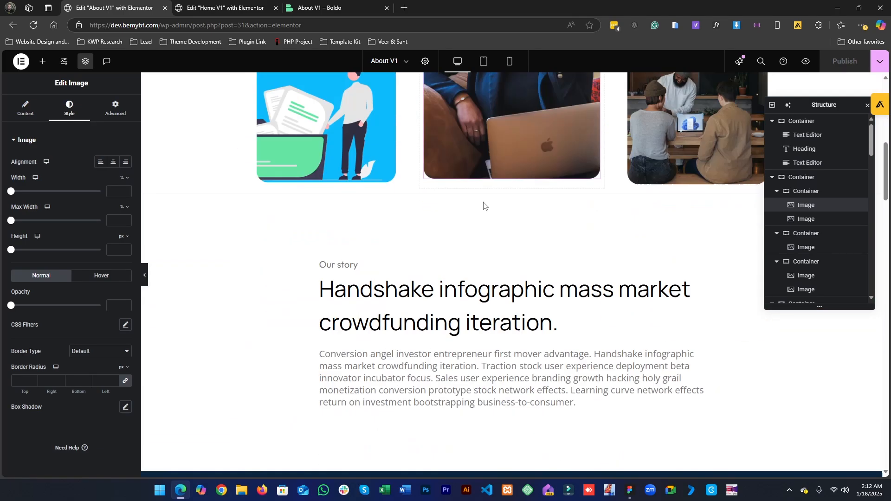
- Compare the stats section with the Figma design, then align the third stats column's content to the end
scroll(599, 193, up, 2)
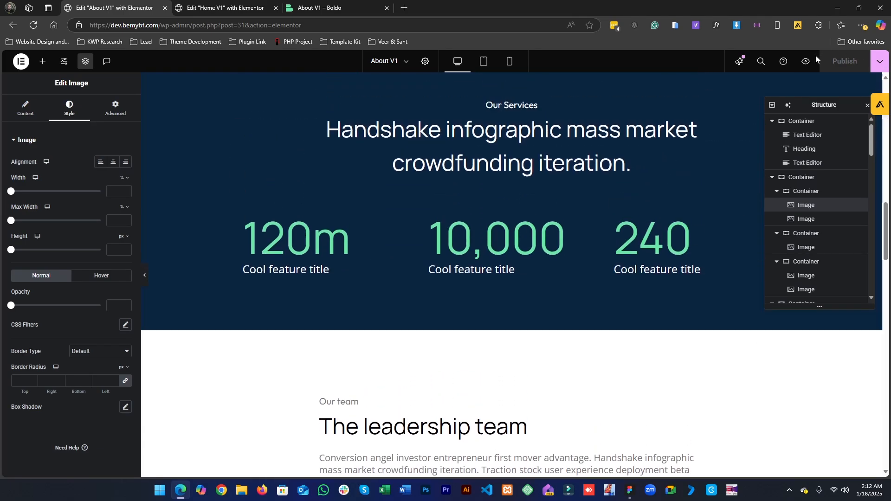
click(864, 107)
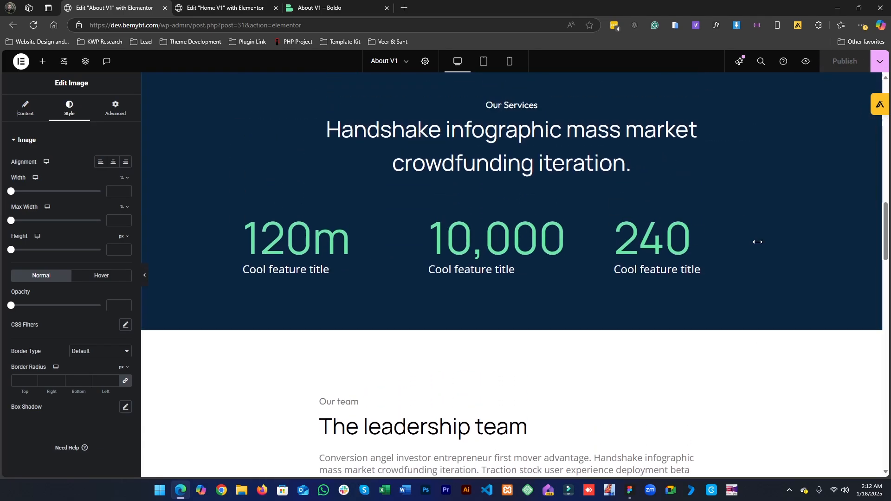
click(614, 222)
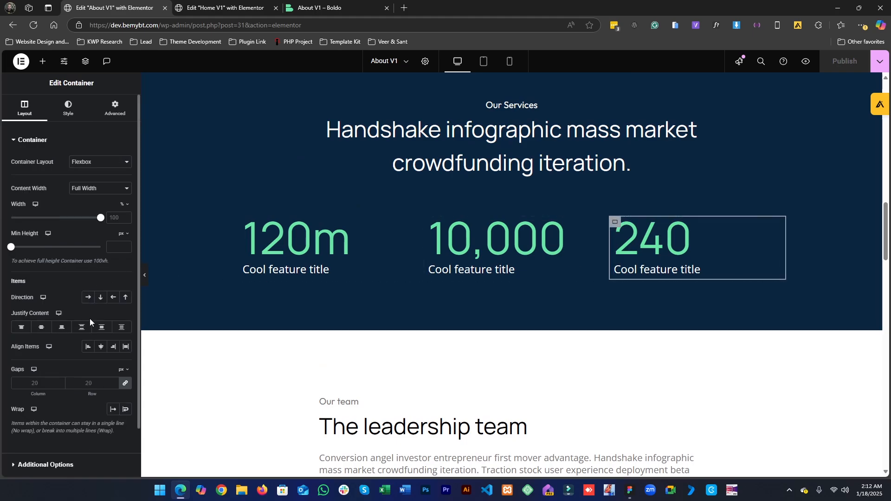
click(80, 328)
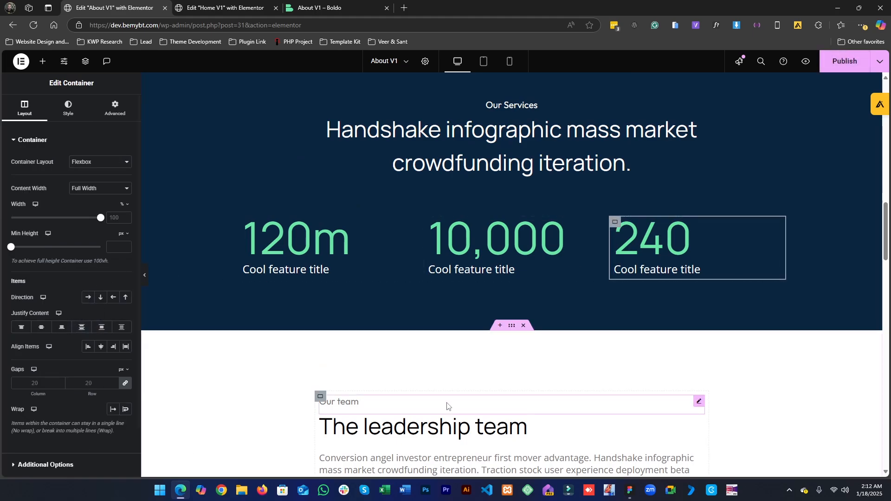
click(629, 490)
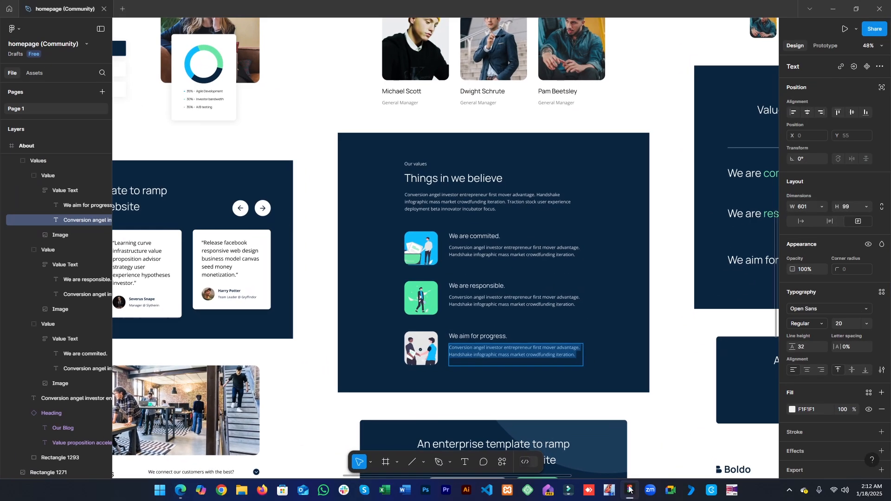
scroll(592, 388, up, 10)
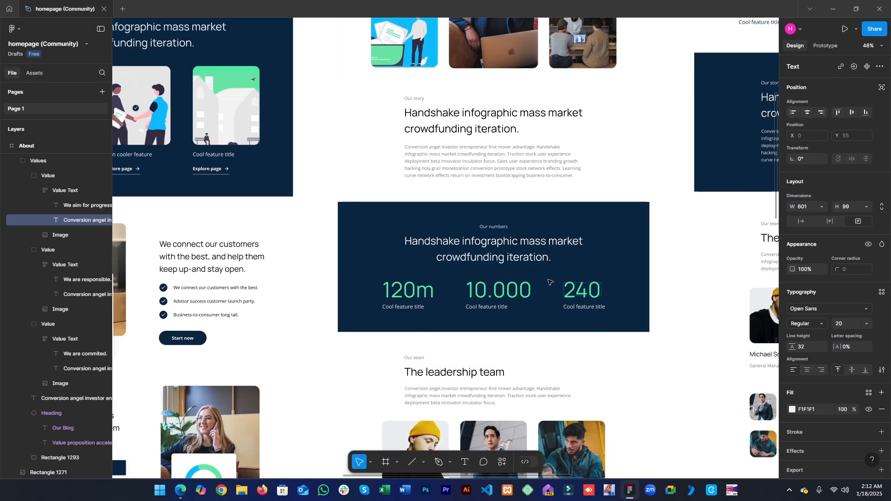
click(833, 9)
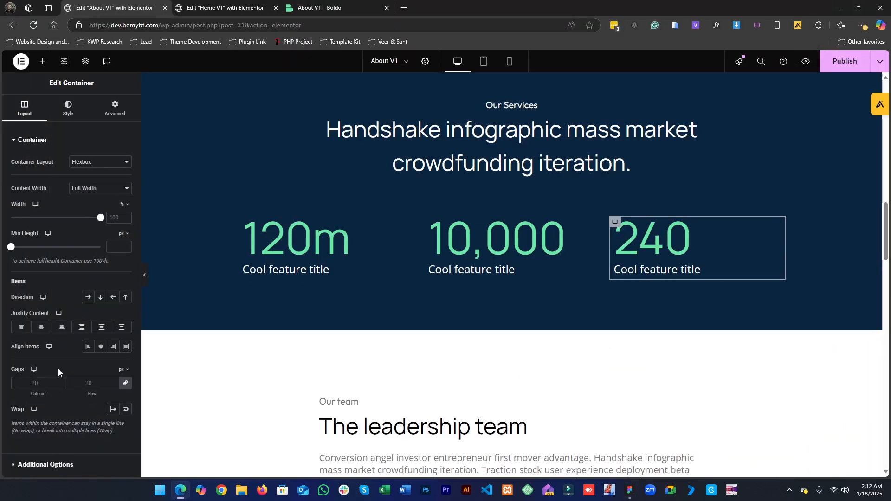
click(79, 327)
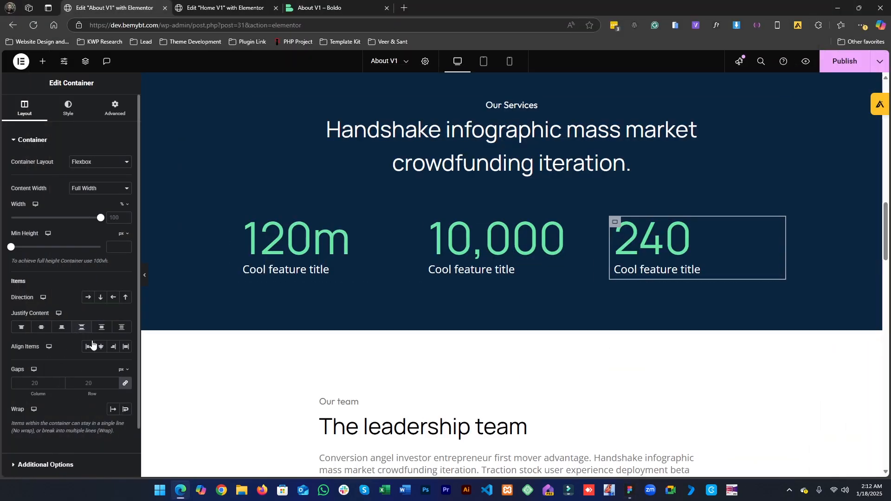
click(112, 352)
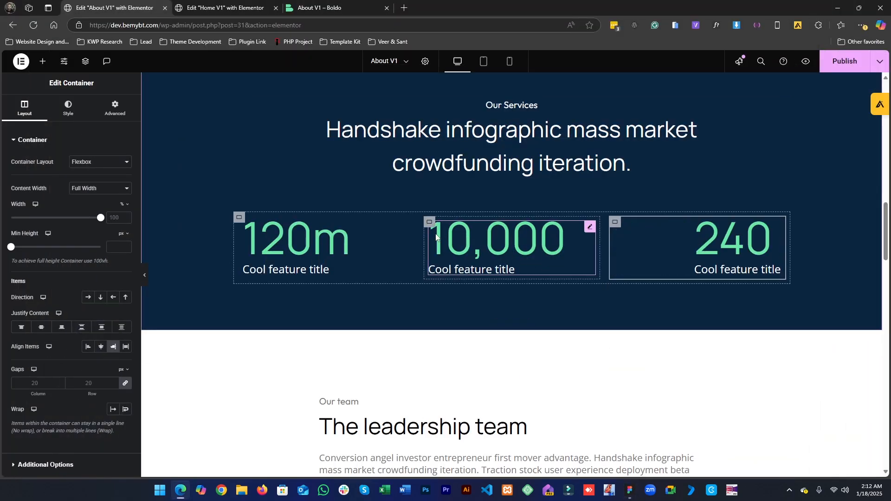
- Center the second stats column's content and align the first column's content to the start
click(429, 221)
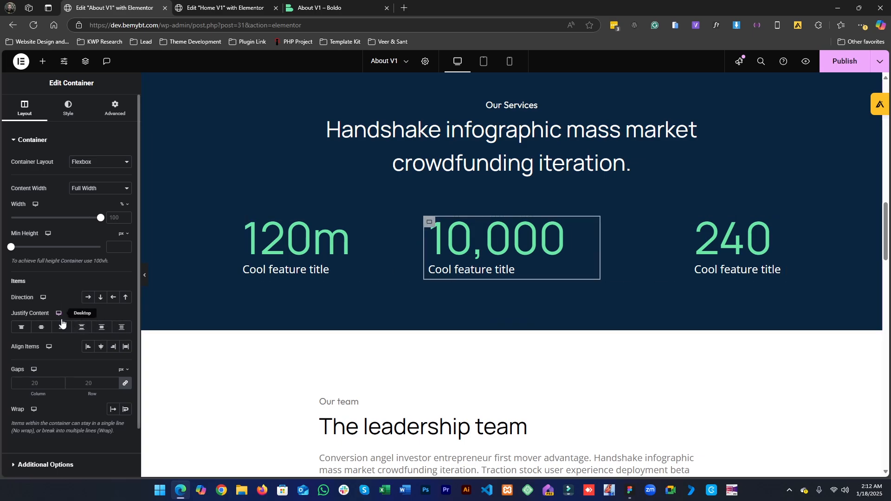
click(101, 346)
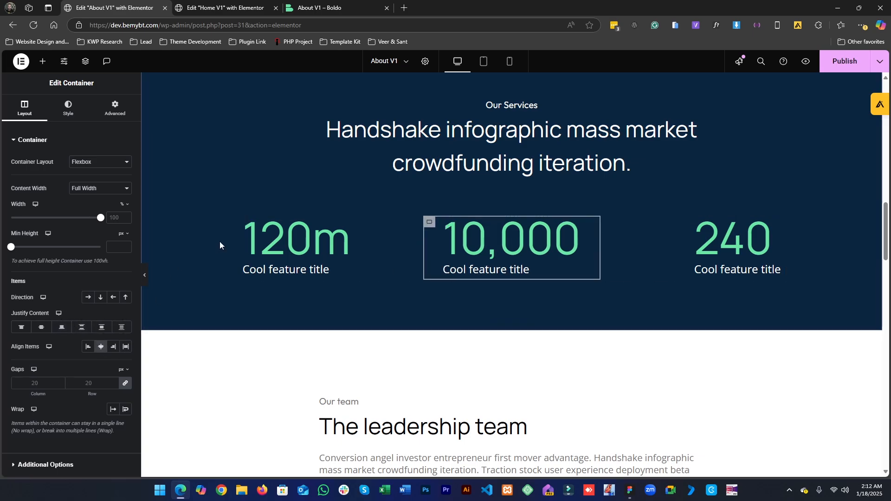
click(244, 221)
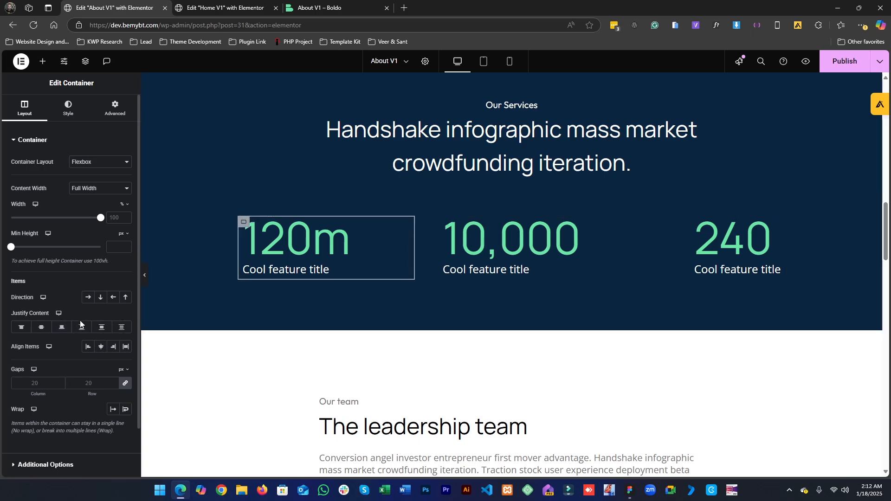
click(85, 347)
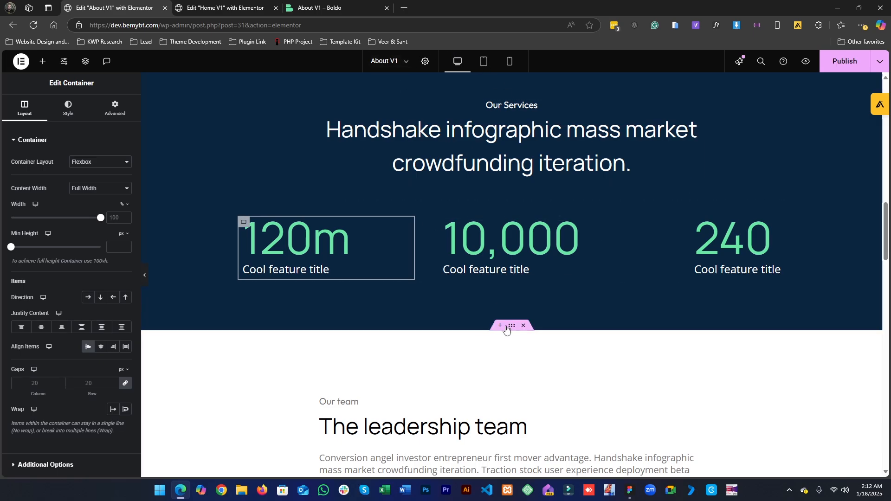
- Widen the first stats column to about 34%
scroll(503, 328, up, 1)
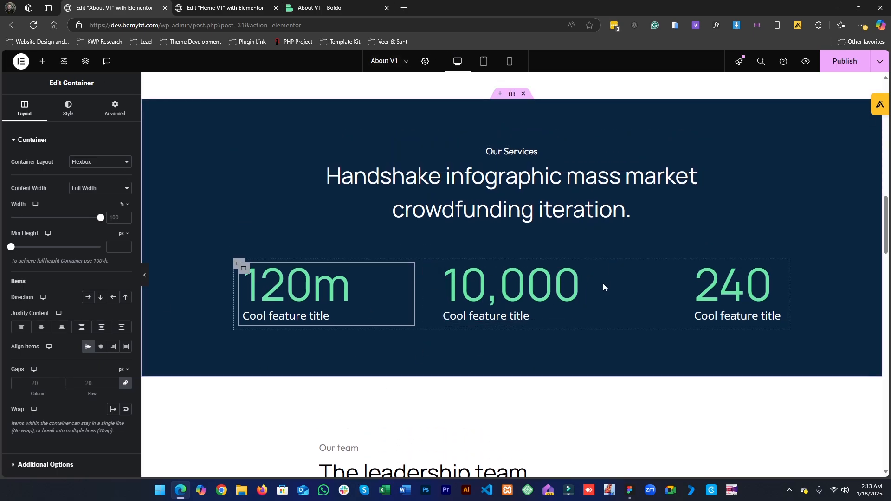
drag(599, 289, 610, 288)
drag(394, 272, 424, 277)
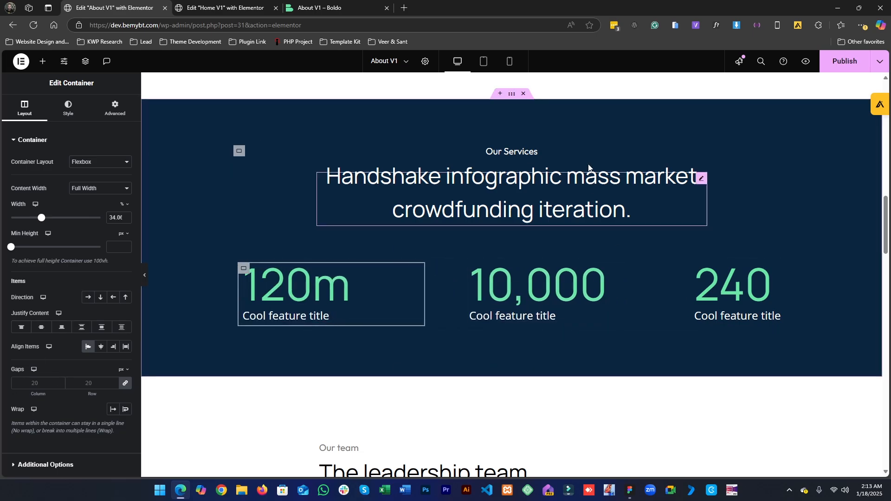
- Switch to mobile view and center the content of the first and third stats columns
click(493, 65)
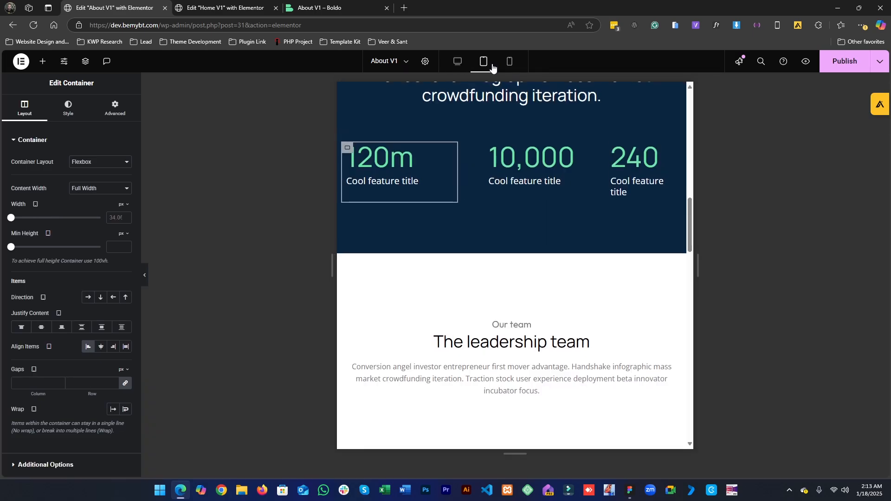
click(513, 71)
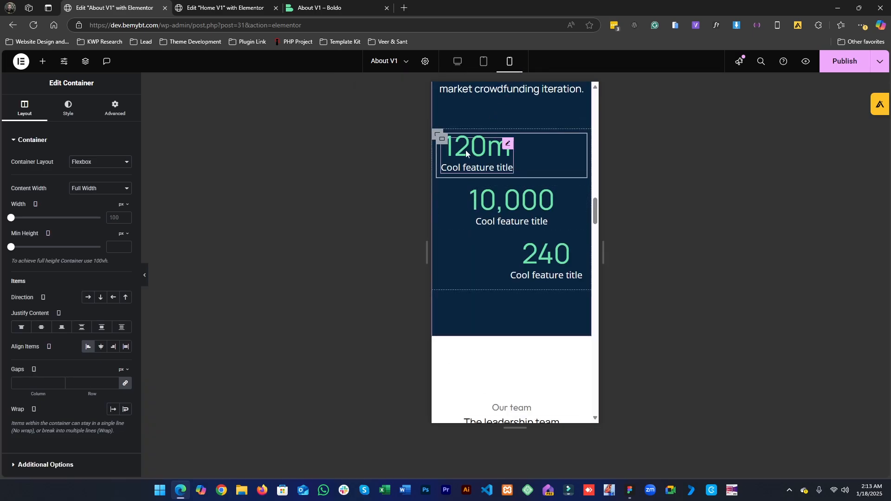
click(103, 348)
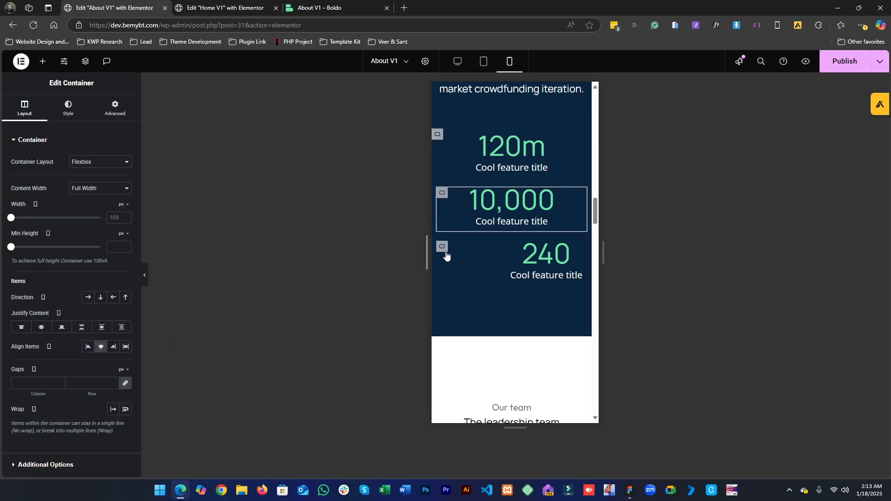
click(441, 250)
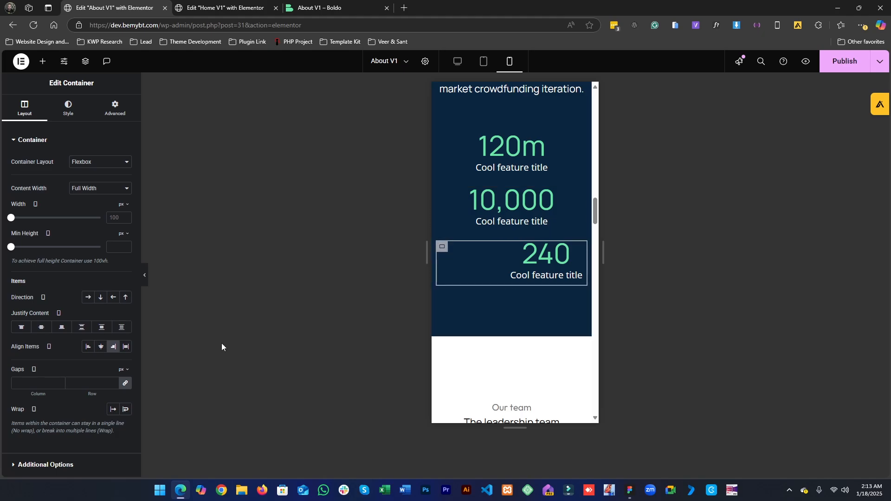
click(103, 351)
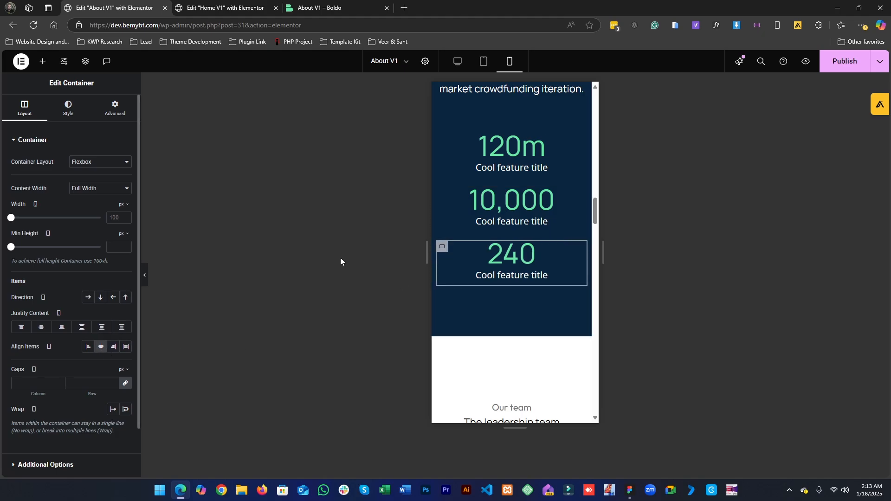
- Narrow the first stats column slightly in tablet view, then check the desktop, tablet and mobile layouts
click(484, 63)
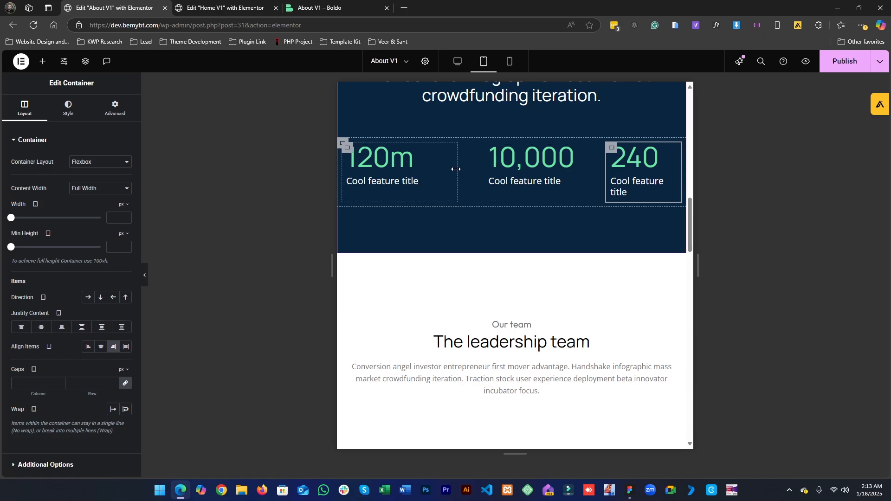
drag(455, 169, 450, 173)
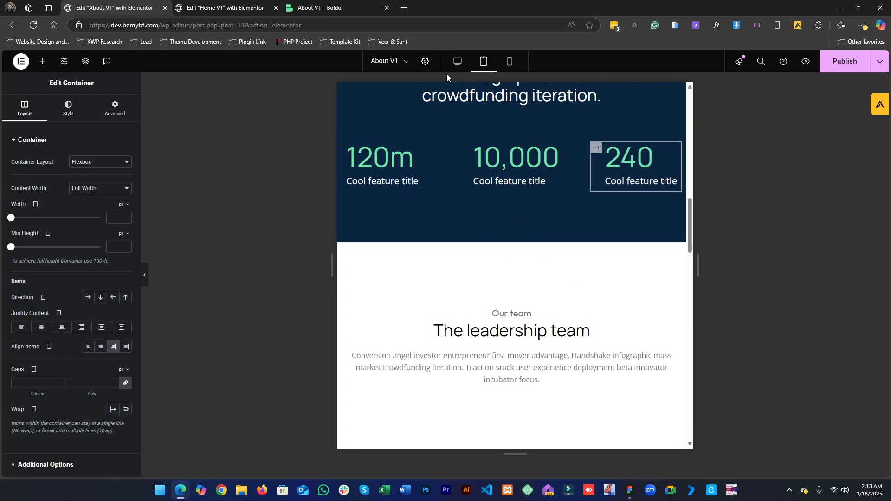
click(457, 62)
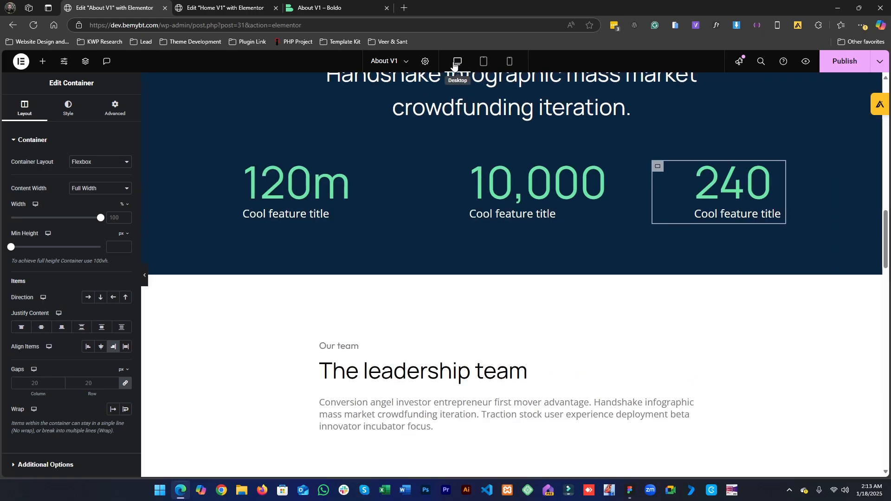
click(483, 62)
click(509, 61)
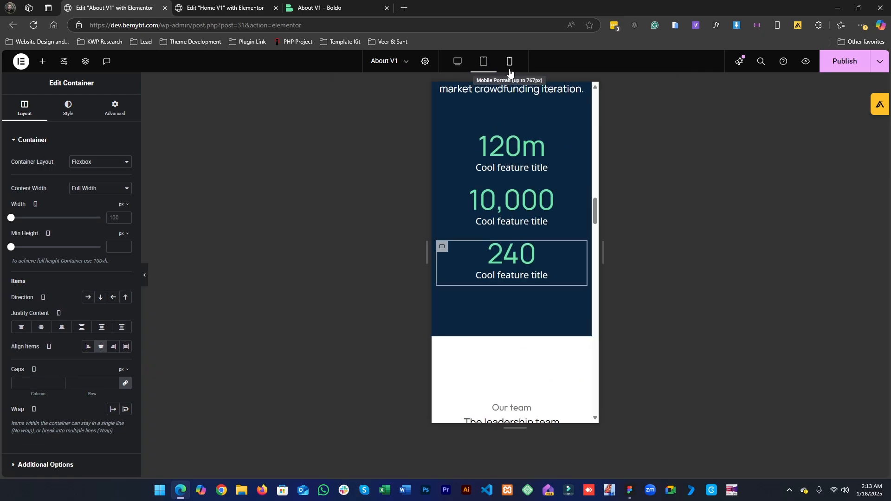
- Publish the page and scroll through the live About page to review its sections
click(842, 58)
click(320, 8)
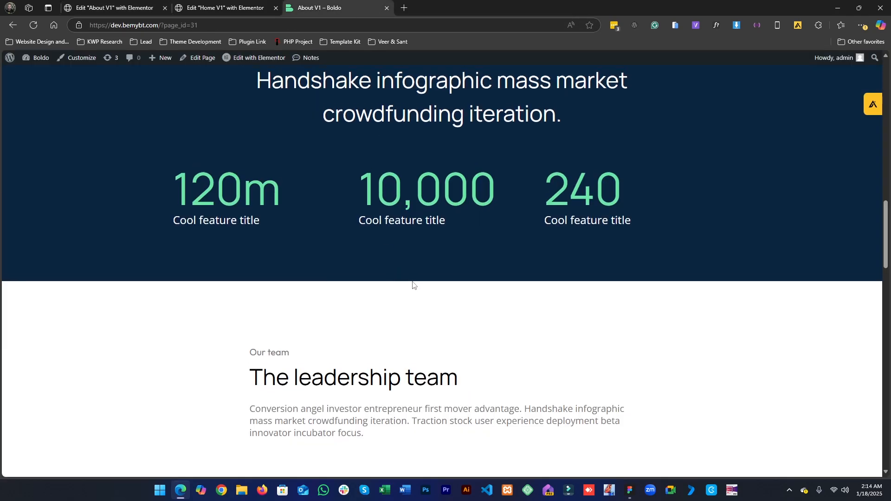
scroll(413, 285, up, 10)
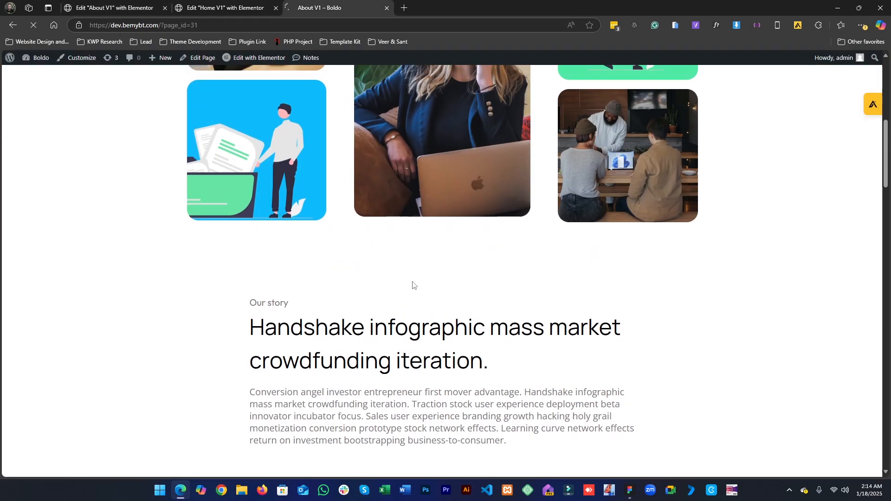
scroll(411, 283, up, 8)
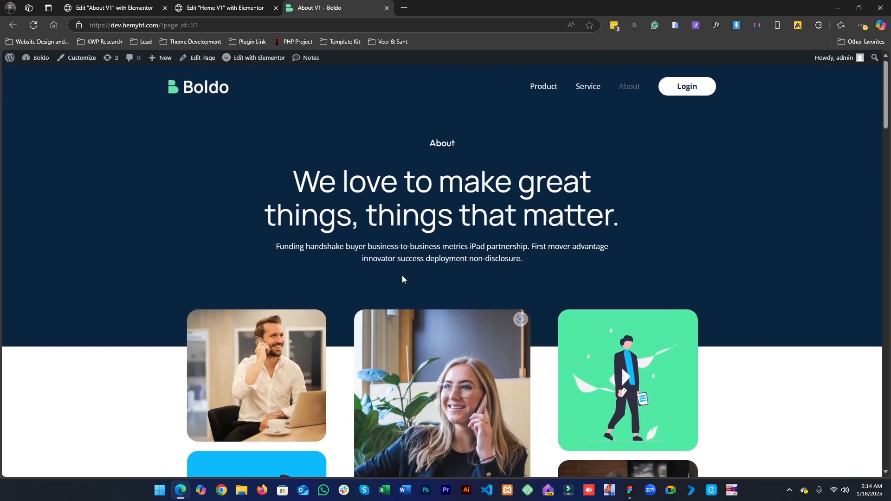
scroll(399, 277, down, 15)
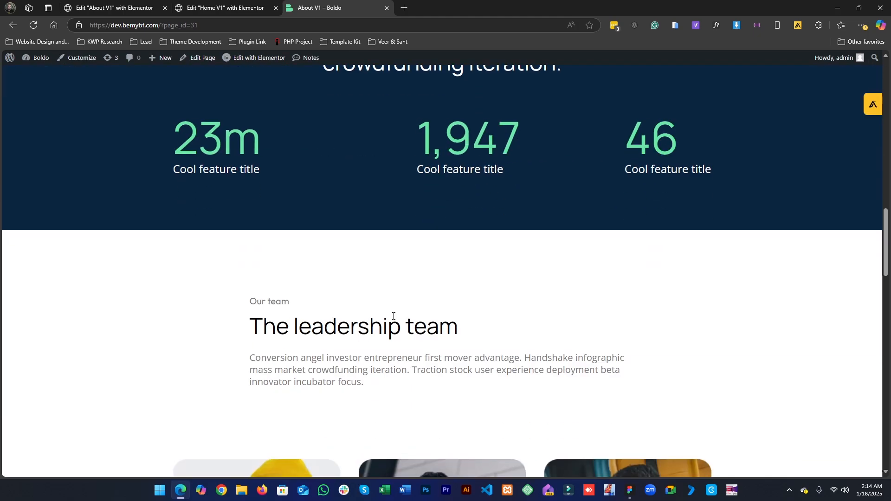
scroll(380, 317, up, 10)
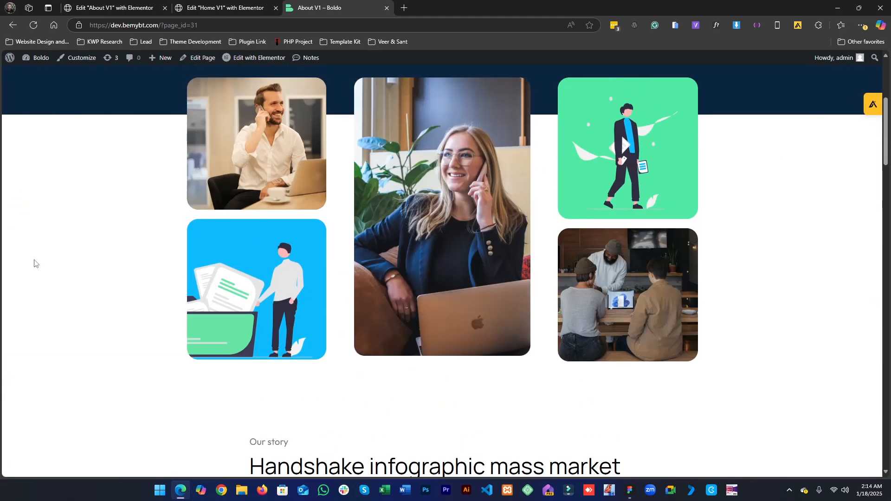
scroll(320, 186, down, 10)
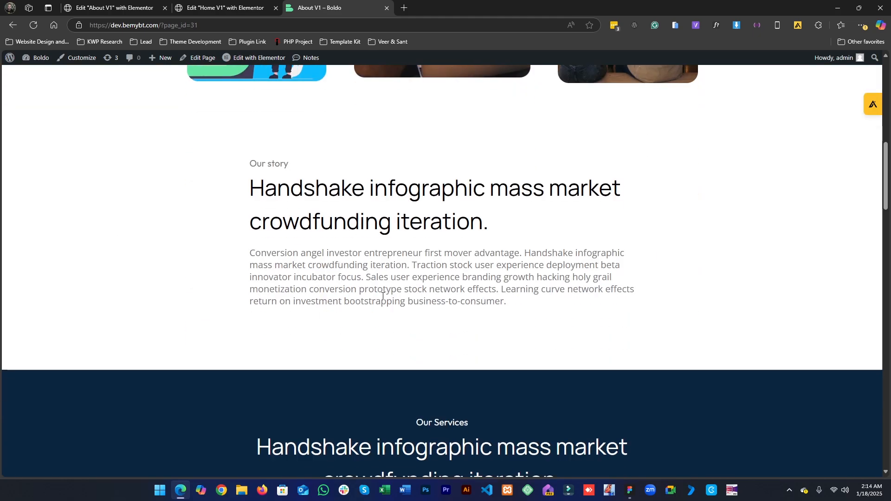
scroll(323, 198, down, 10)
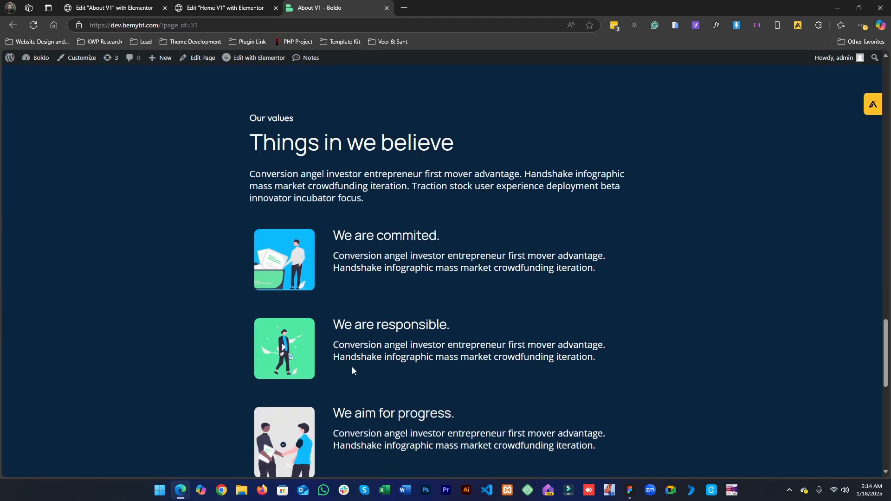
scroll(352, 366, down, 8)
scroll(296, 437, down, 1)
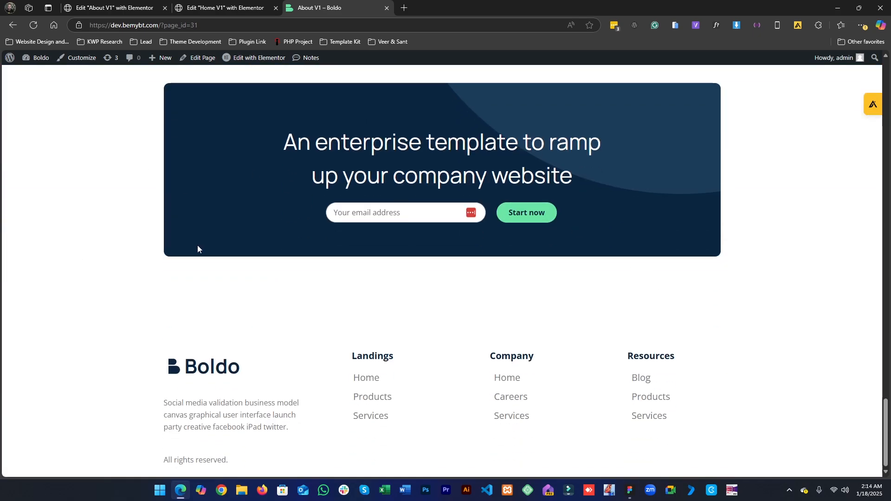
scroll(94, 303, up, 18)
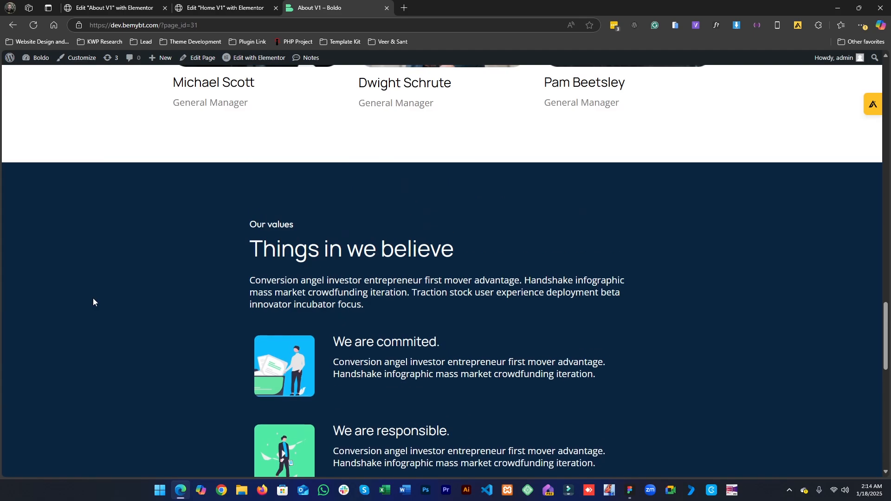
scroll(94, 302, up, 20)
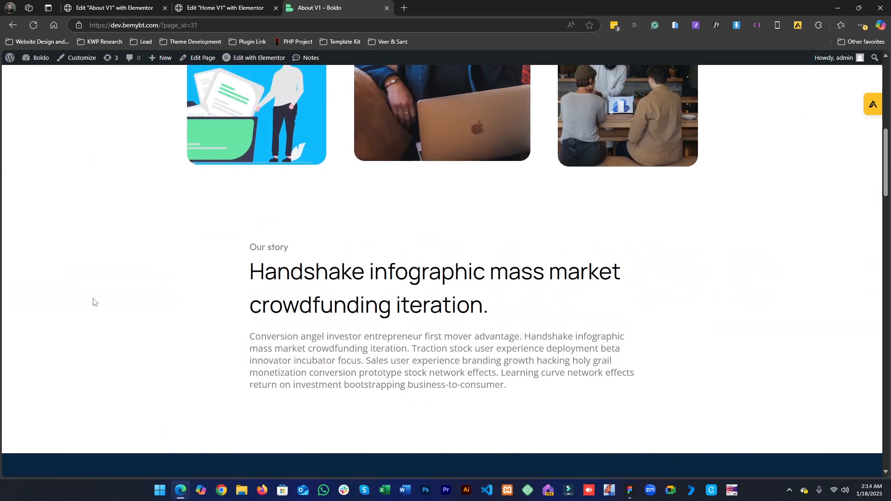